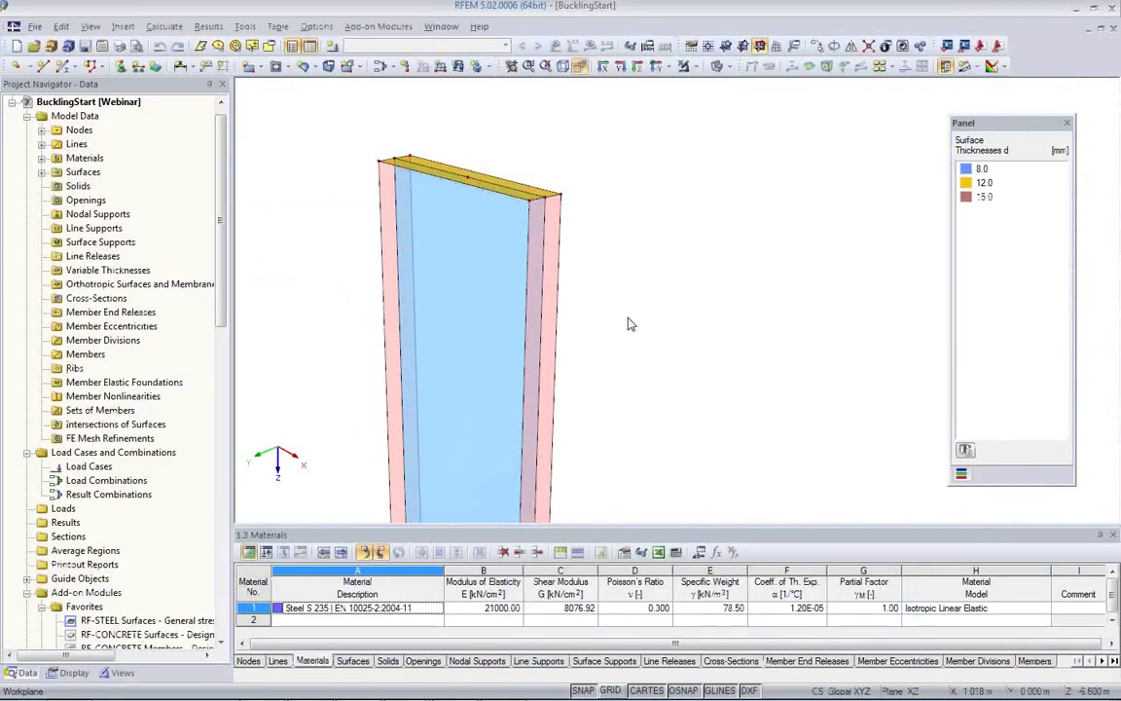
Examine the tapered column's web, flanges and top plate along its full height, checking them against the surface thickness colours.
{"action": "scroll", "coordinate": [630, 323], "scroll_direction": "down", "scroll_amount": 1}
{"action": "middle_click_drag", "start_coordinate": [643, 317], "coordinate": [477, 344]}
{"action": "scroll", "coordinate": [477, 345], "scroll_direction": "down", "scroll_amount": 1}
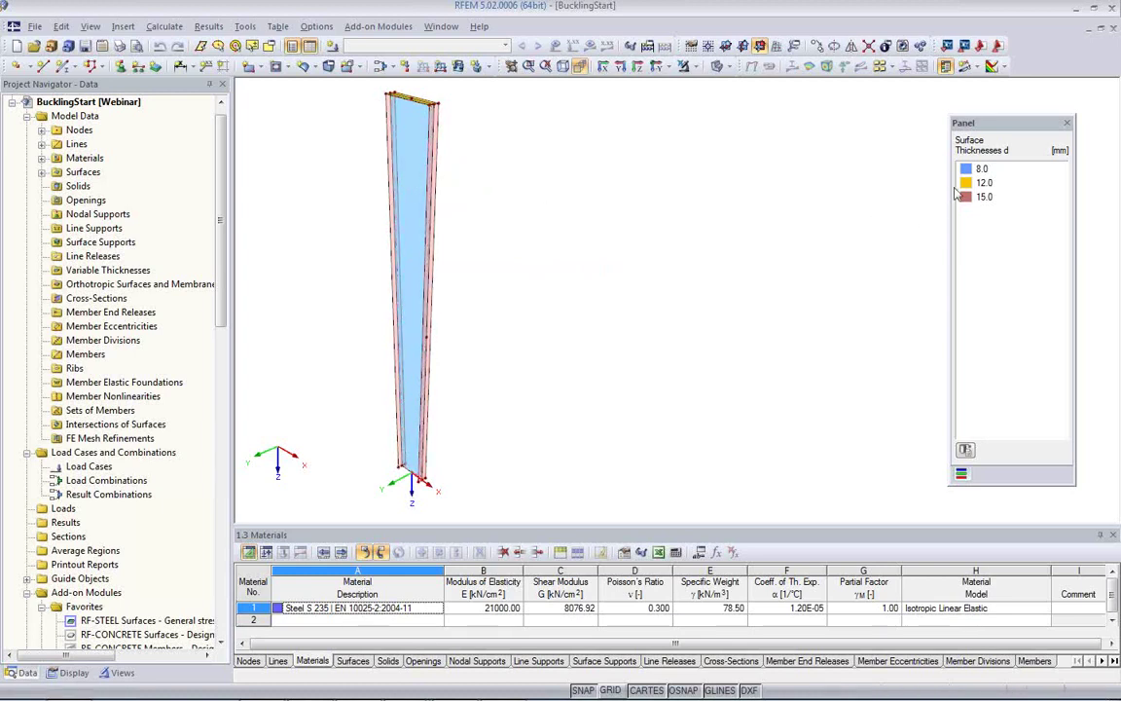
{"action": "left_click", "coordinate": [409, 282]}
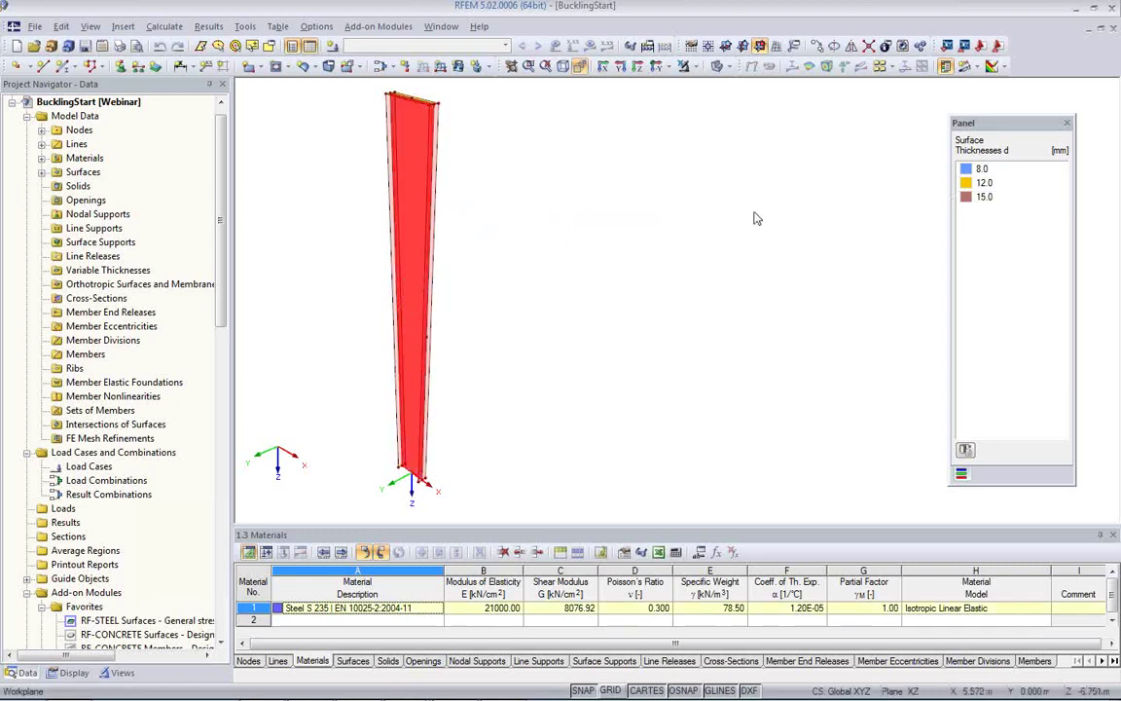
{"action": "left_click", "coordinate": [652, 195]}
{"action": "scroll", "coordinate": [441, 212], "scroll_direction": "up", "scroll_amount": 2}
{"action": "scroll", "coordinate": [441, 212], "scroll_direction": "up", "scroll_amount": 1}
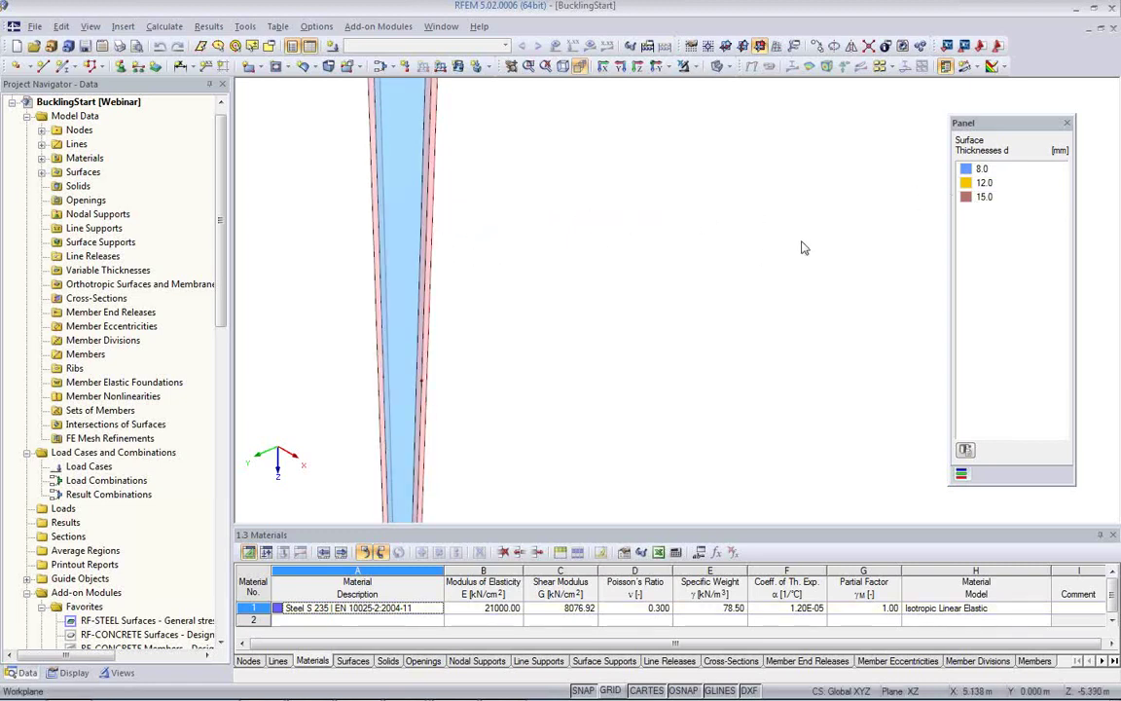
{"action": "middle_click_drag", "start_coordinate": [501, 201], "coordinate": [541, 395]}
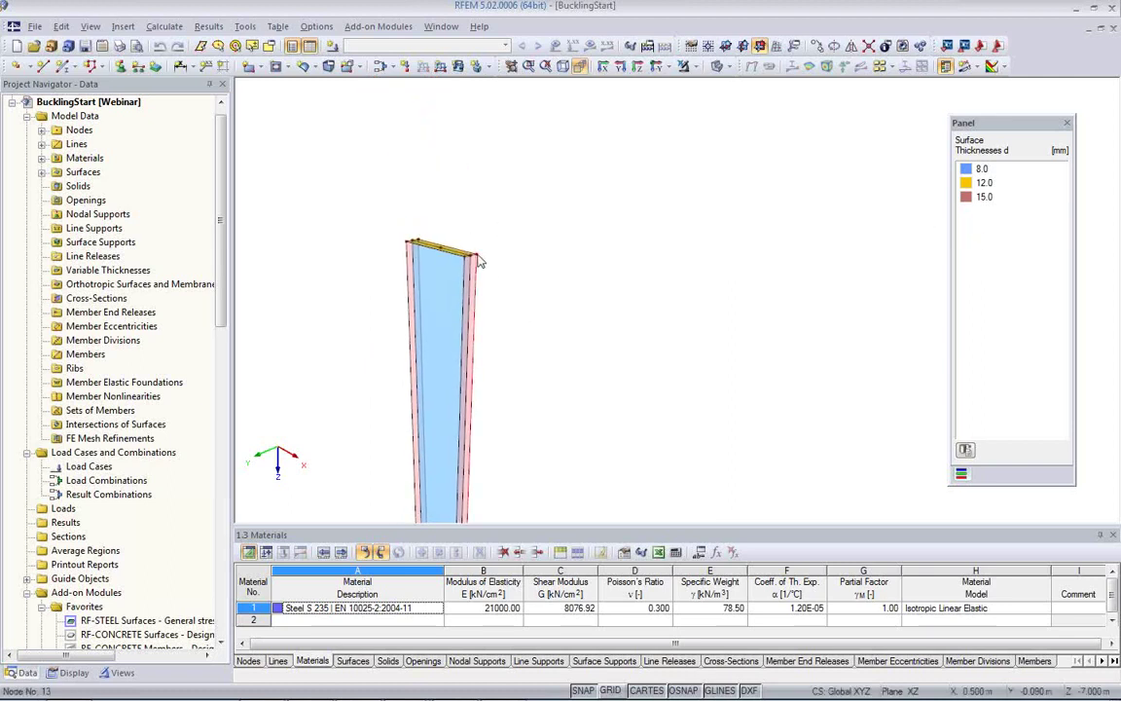
{"action": "scroll", "coordinate": [456, 246], "scroll_direction": "up", "scroll_amount": 5}
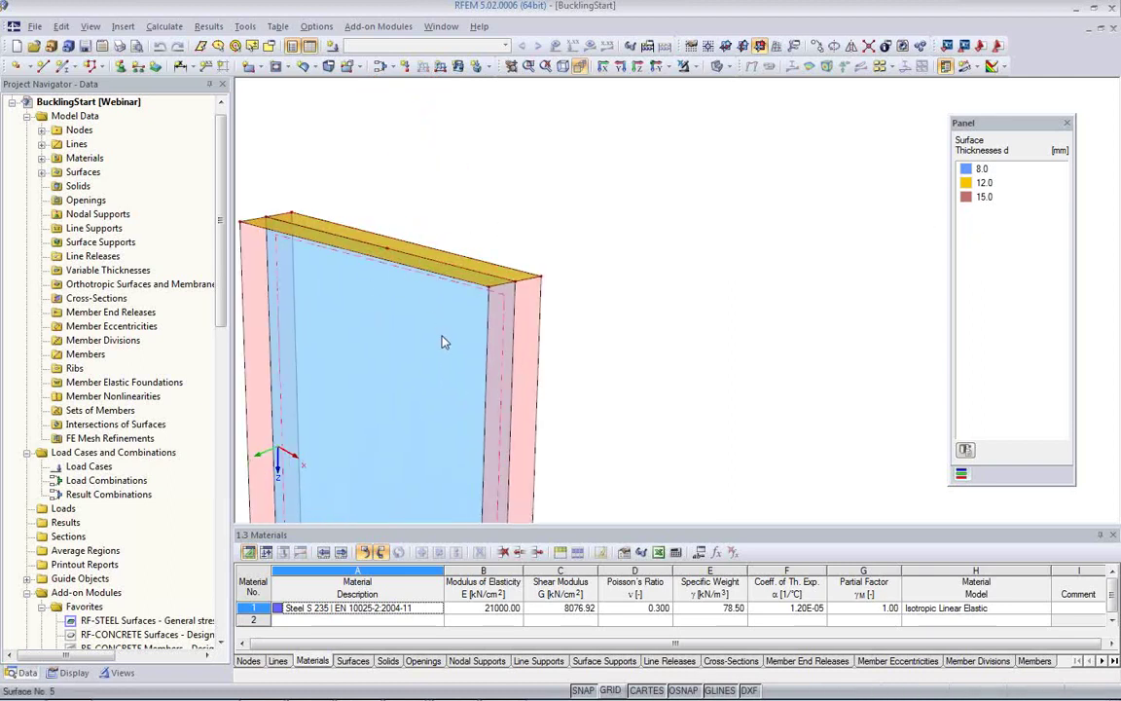
{"action": "scroll", "coordinate": [443, 339], "scroll_direction": "down", "scroll_amount": 2}
{"action": "middle_click_drag", "start_coordinate": [416, 361], "coordinate": [444, 223]}
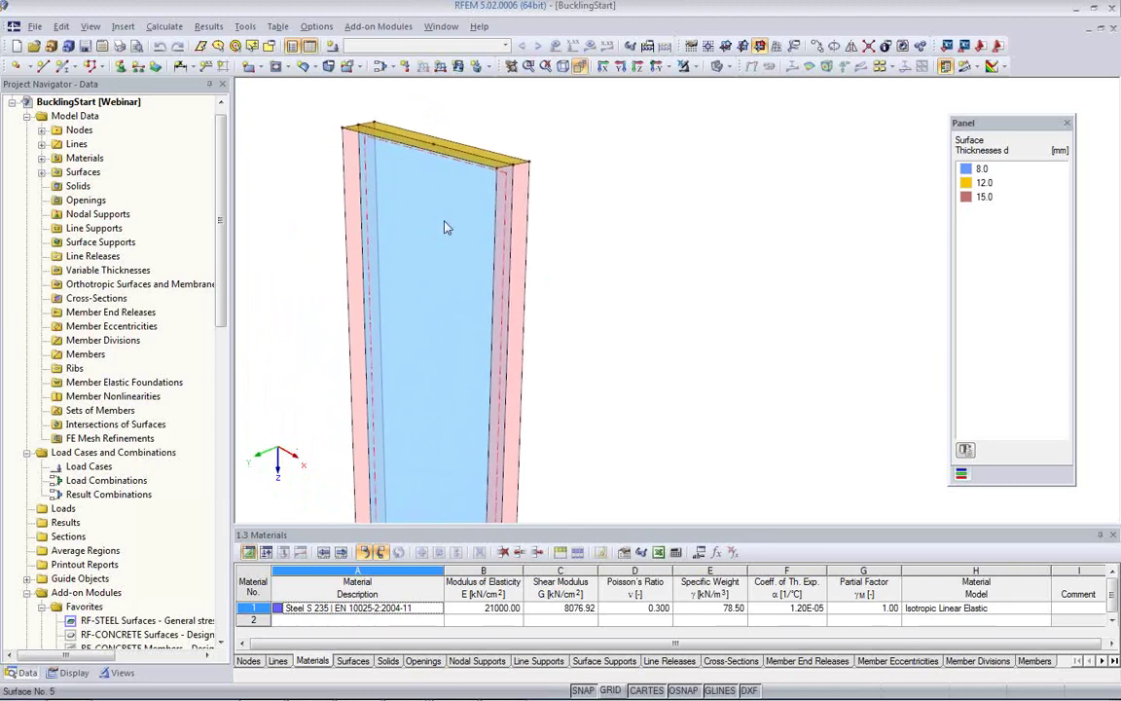
{"action": "scroll", "coordinate": [444, 224], "scroll_direction": "down", "scroll_amount": 4}
{"action": "middle_click_drag", "start_coordinate": [461, 338], "coordinate": [433, 222]}
{"action": "scroll", "coordinate": [452, 245], "scroll_direction": "down", "scroll_amount": 4}
{"action": "middle_click_drag", "start_coordinate": [530, 312], "coordinate": [513, 255]}
{"action": "scroll", "coordinate": [448, 243], "scroll_direction": "down", "scroll_amount": 4}
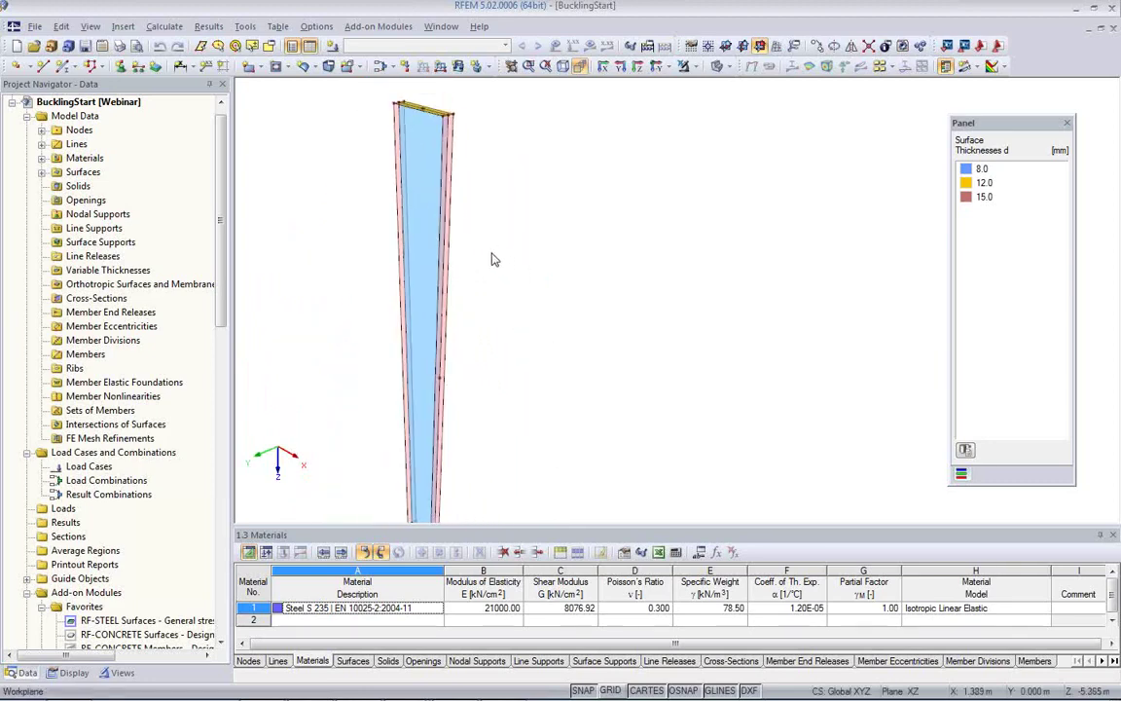
{"action": "scroll", "coordinate": [446, 259], "scroll_direction": "up", "scroll_amount": 4}
{"action": "middle_click_drag", "start_coordinate": [452, 282], "coordinate": [453, 196]}
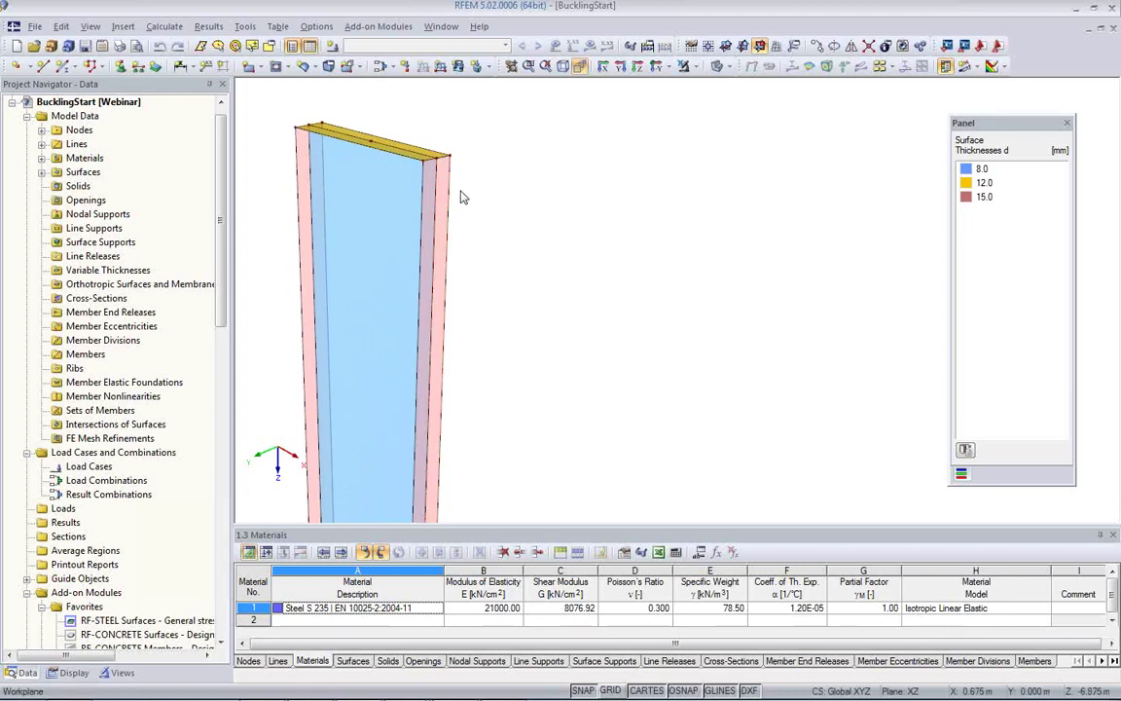
Extrude the two end lines of the column's top plate 1.5 m in global +X as 12 mm thick Steel S 235 surfaces.
{"action": "middle_click_drag", "start_coordinate": [464, 197], "coordinate": [506, 258], "text": "ctrl"}
{"action": "scroll", "coordinate": [506, 258], "scroll_direction": "up", "scroll_amount": 3}
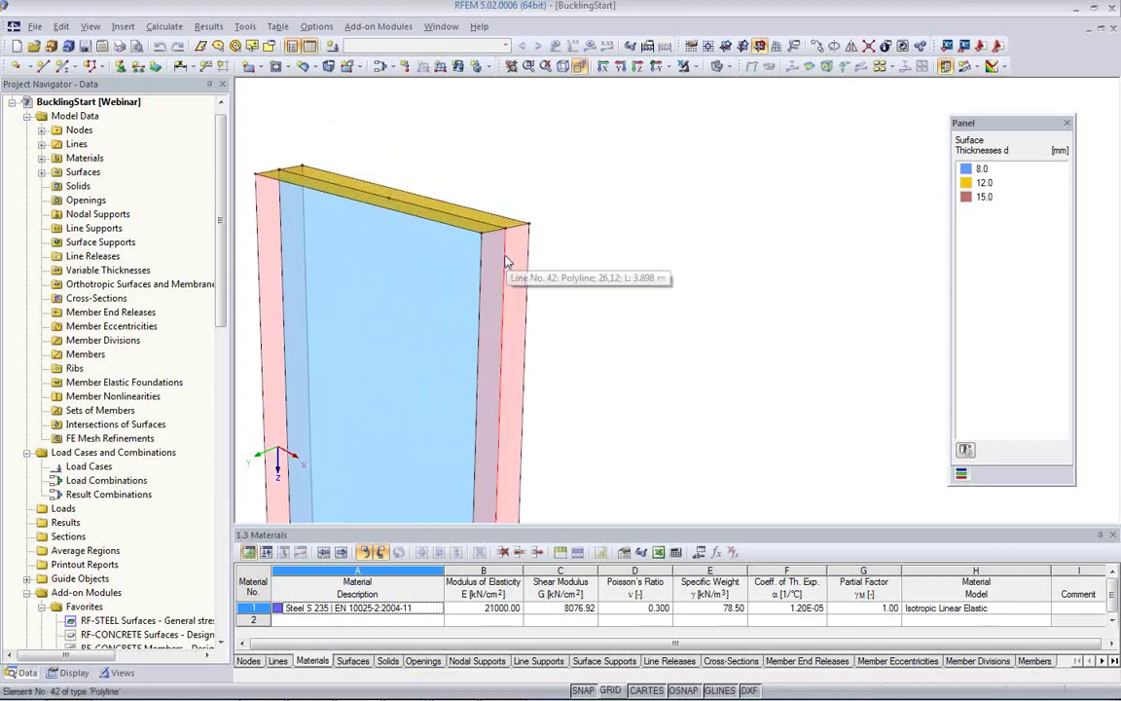
{"action": "middle_click_drag", "start_coordinate": [569, 339], "coordinate": [461, 229]}
{"action": "scroll", "coordinate": [551, 294], "scroll_direction": "down", "scroll_amount": 1}
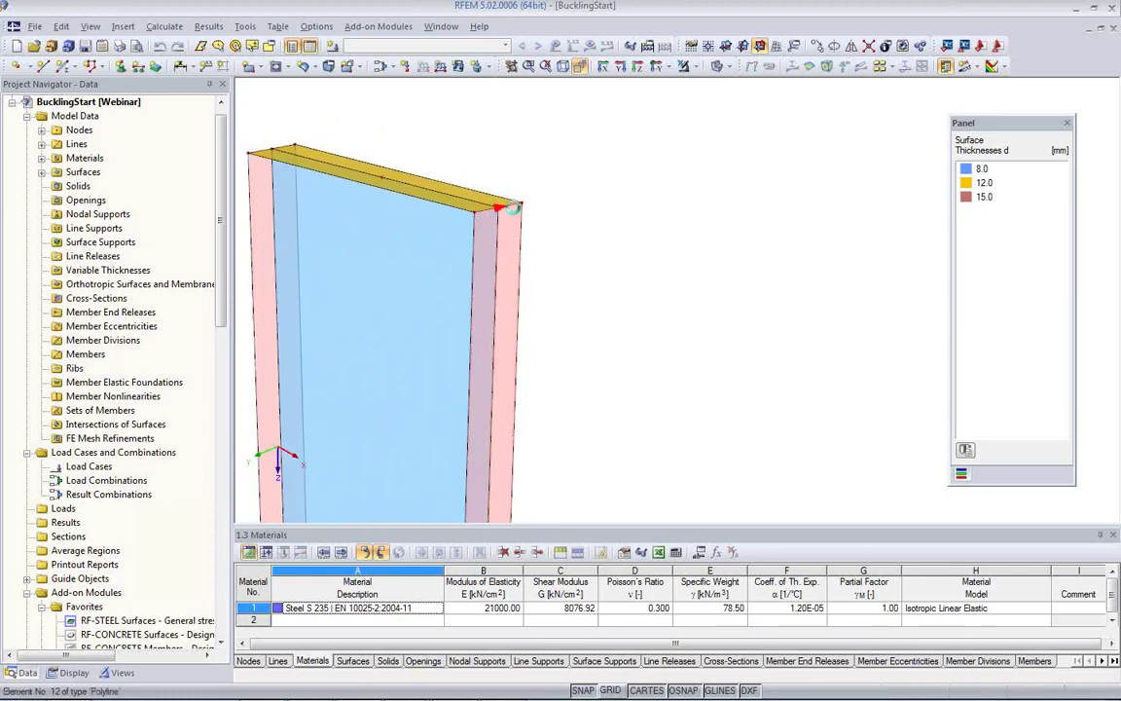
{"action": "right_click", "coordinate": [515, 214]}
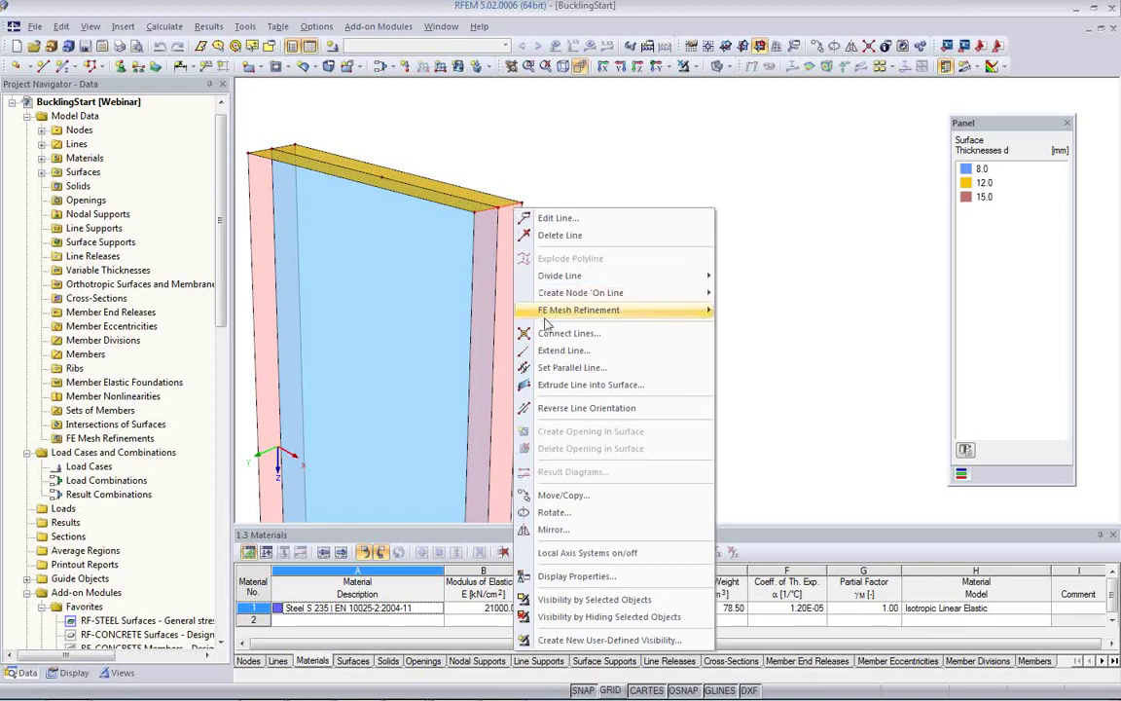
{"action": "mouse_move", "coordinate": [547, 311]}
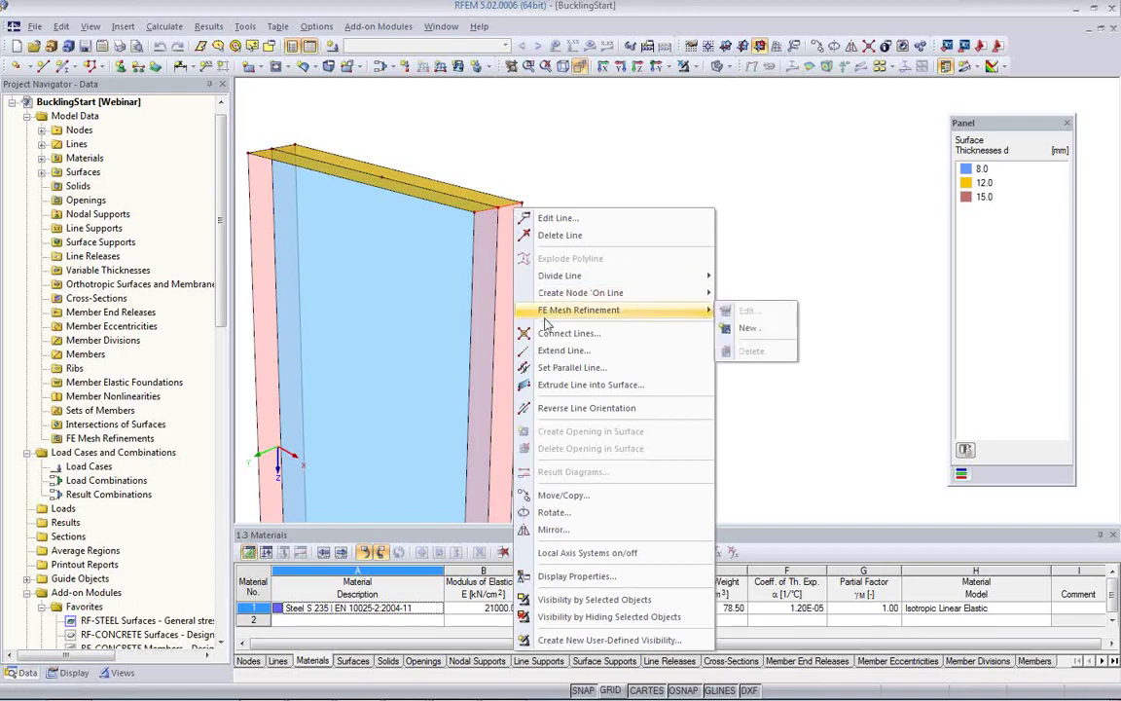
{"action": "left_click", "coordinate": [562, 388]}
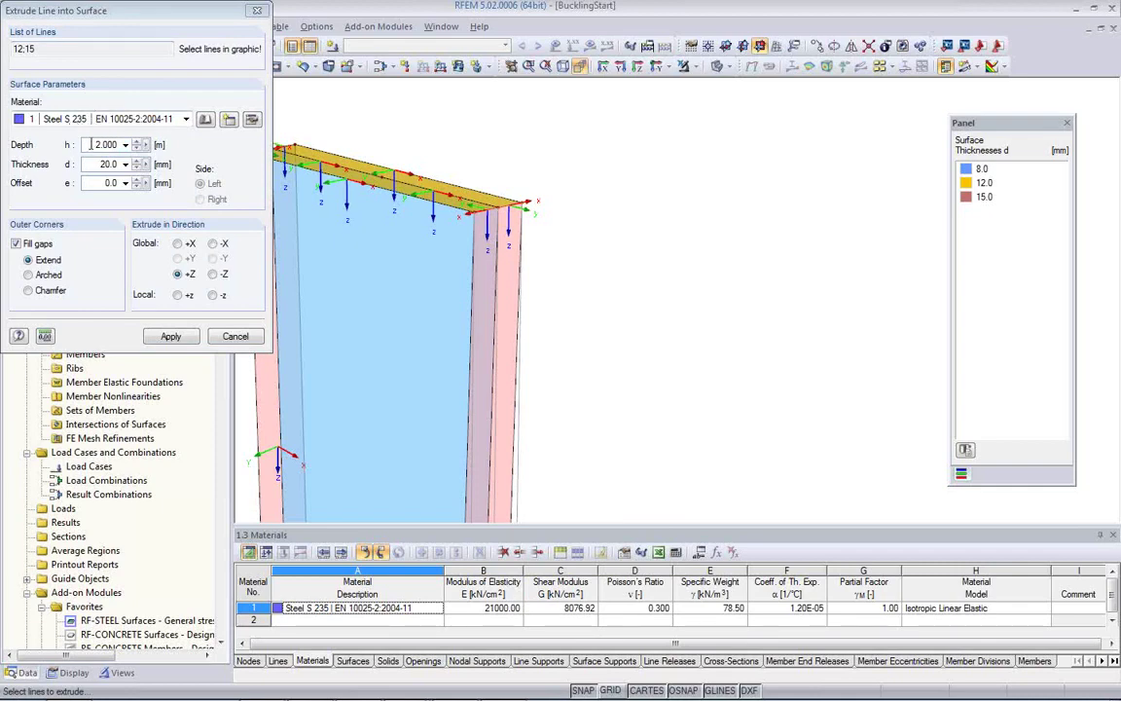
{"action": "left_click_drag", "start_coordinate": [90, 144], "coordinate": [144, 144]}
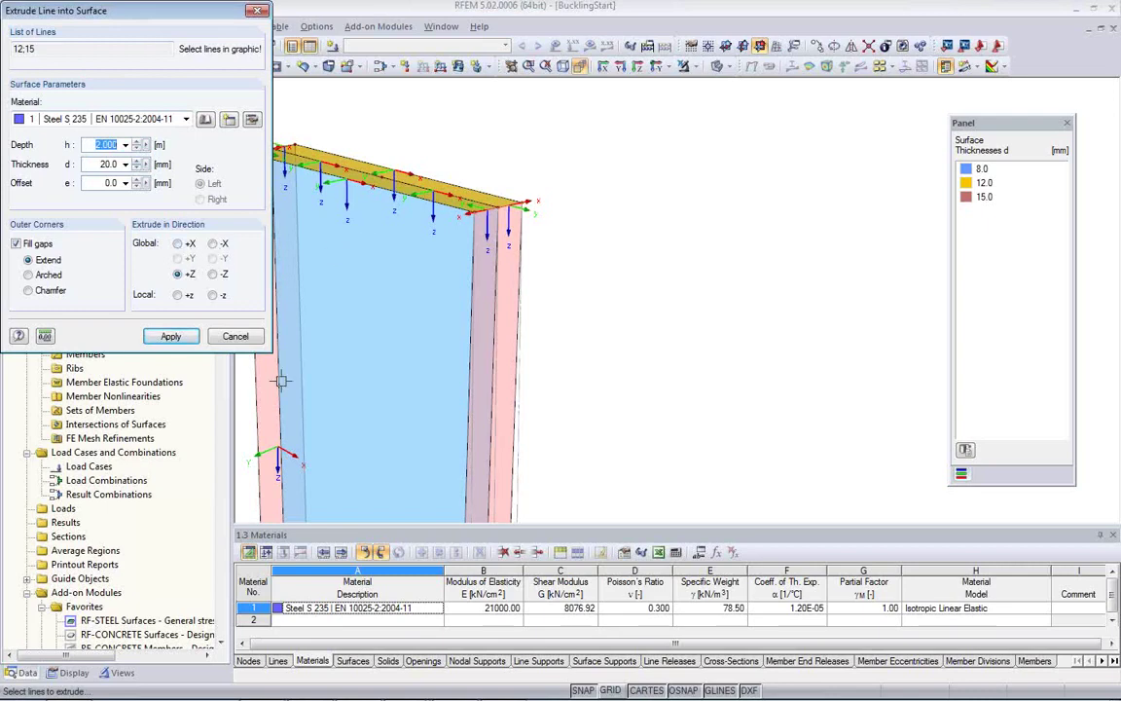
{"action": "left_click", "coordinate": [177, 244]}
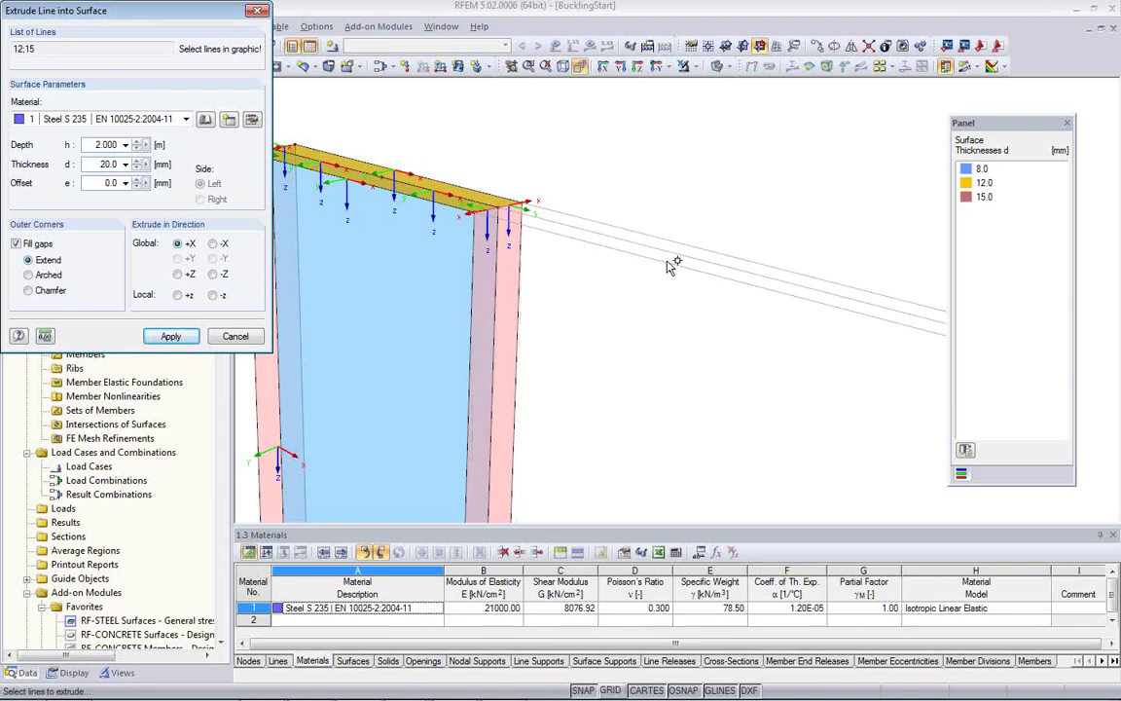
{"action": "left_click_drag", "start_coordinate": [92, 144], "coordinate": [129, 146]}
{"action": "type", "text": "1"}
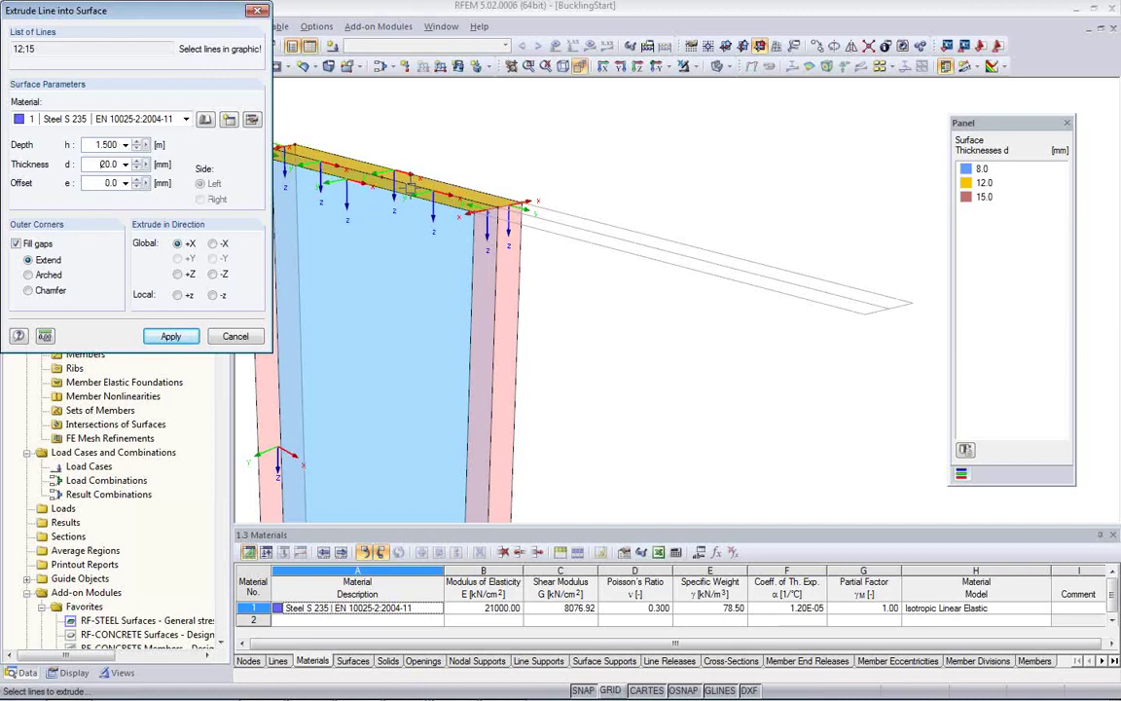
{"action": "type", "text": "1."}
{"action": "left_click", "coordinate": [170, 338]}
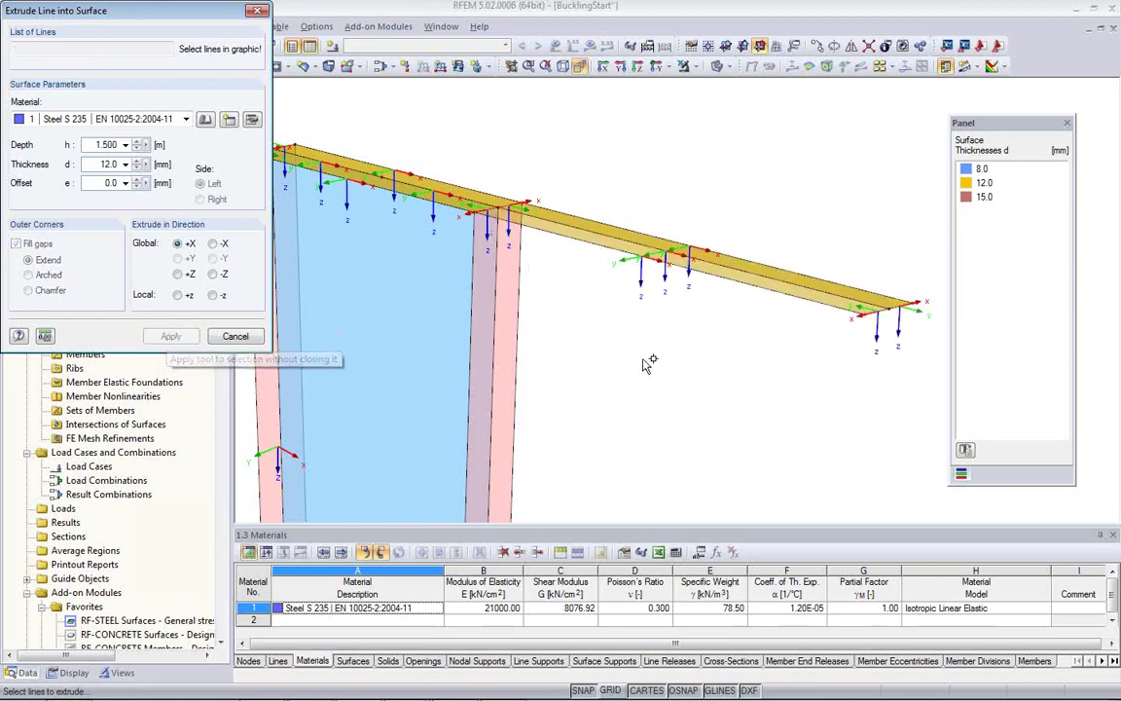
Extrude the two lines at the free end of the new top flange 0.6 m in global +Z with 25 mm thickness.
{"action": "middle_click_drag", "start_coordinate": [846, 400], "coordinate": [776, 292]}
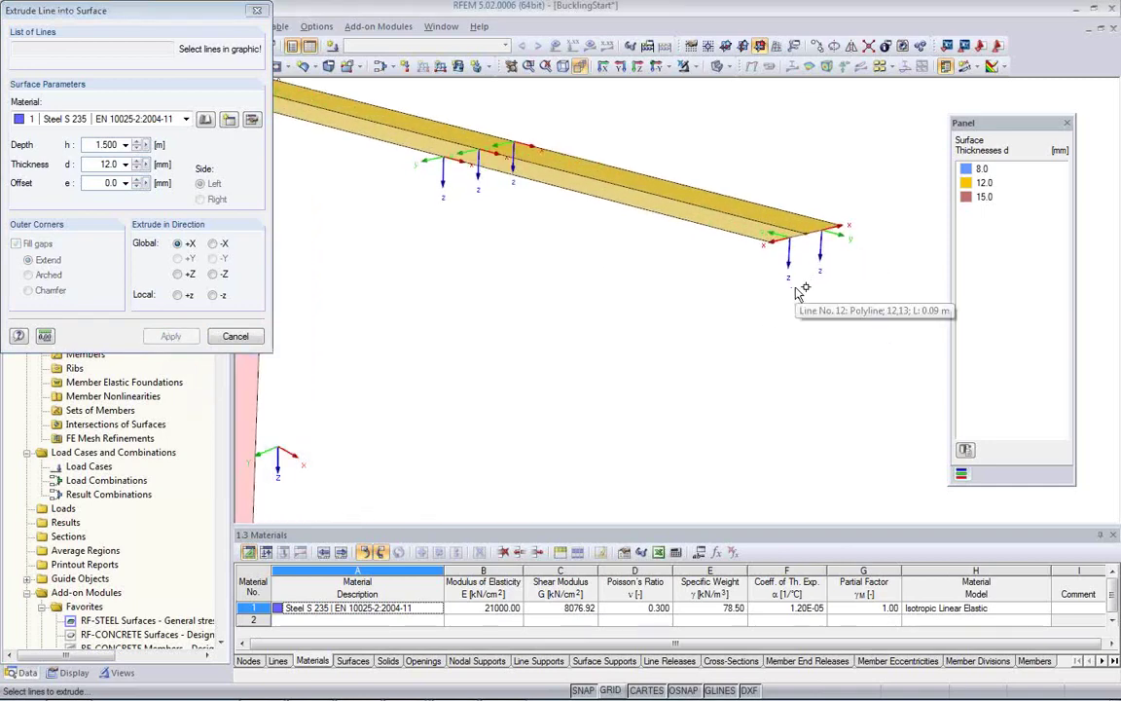
{"action": "left_click", "coordinate": [785, 229]}
{"action": "left_click", "coordinate": [839, 217]}
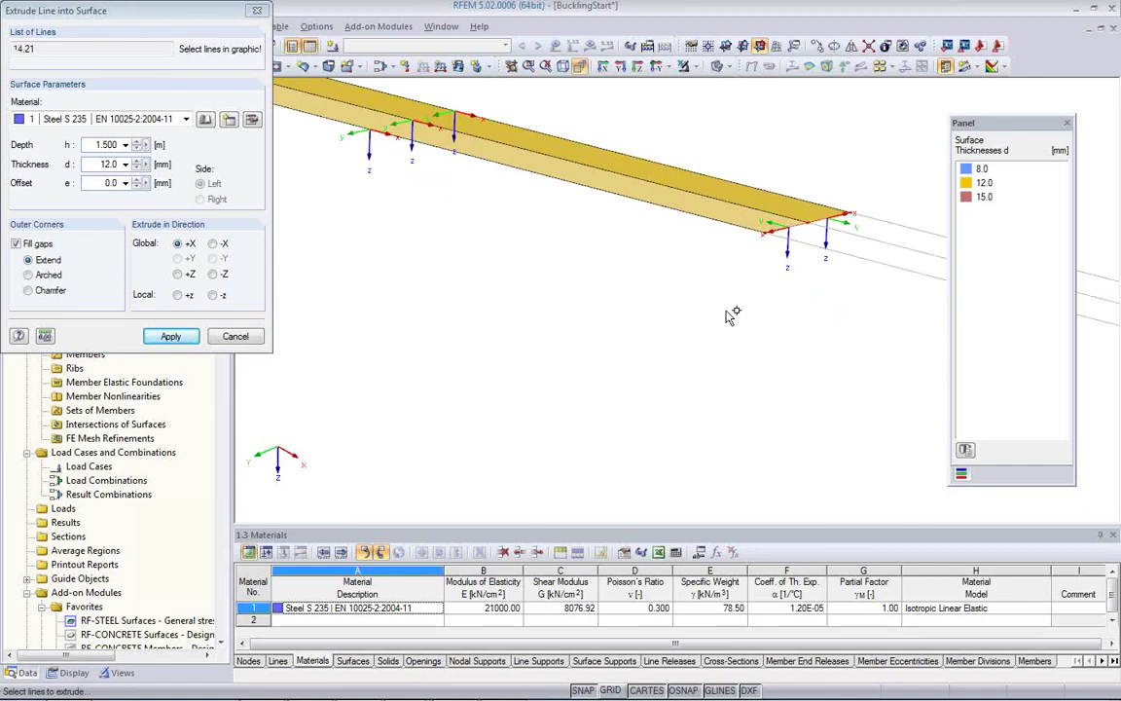
{"action": "left_click", "coordinate": [178, 275]}
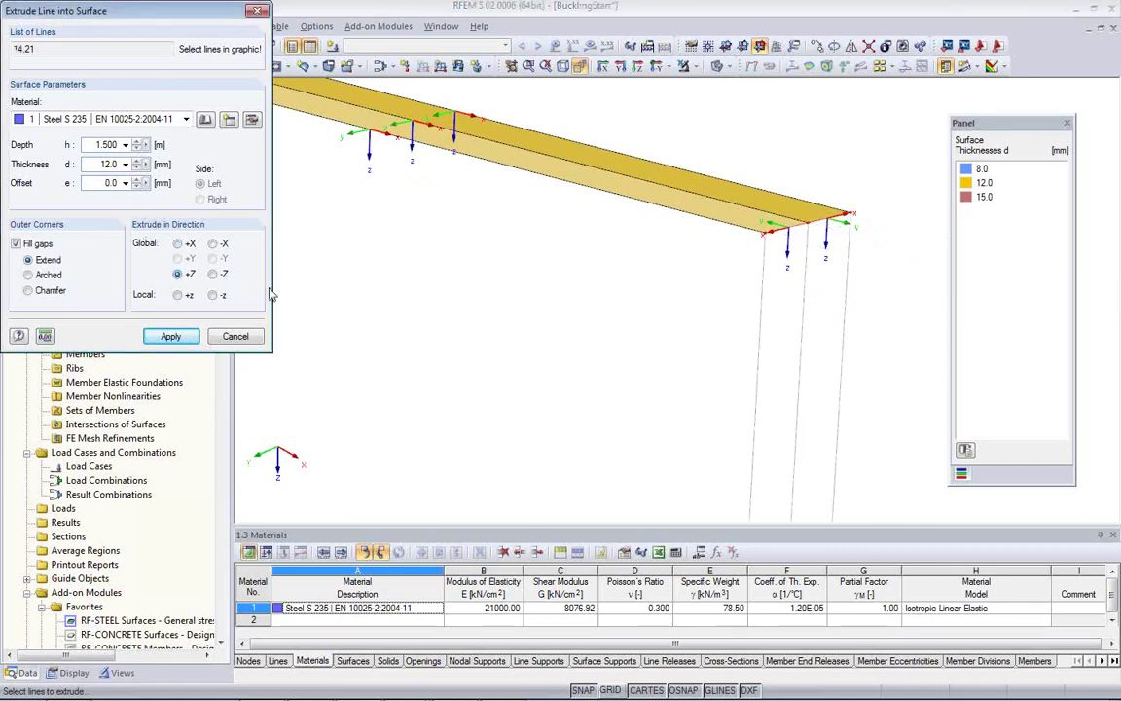
{"action": "left_click_drag", "start_coordinate": [89, 144], "coordinate": [125, 149]}
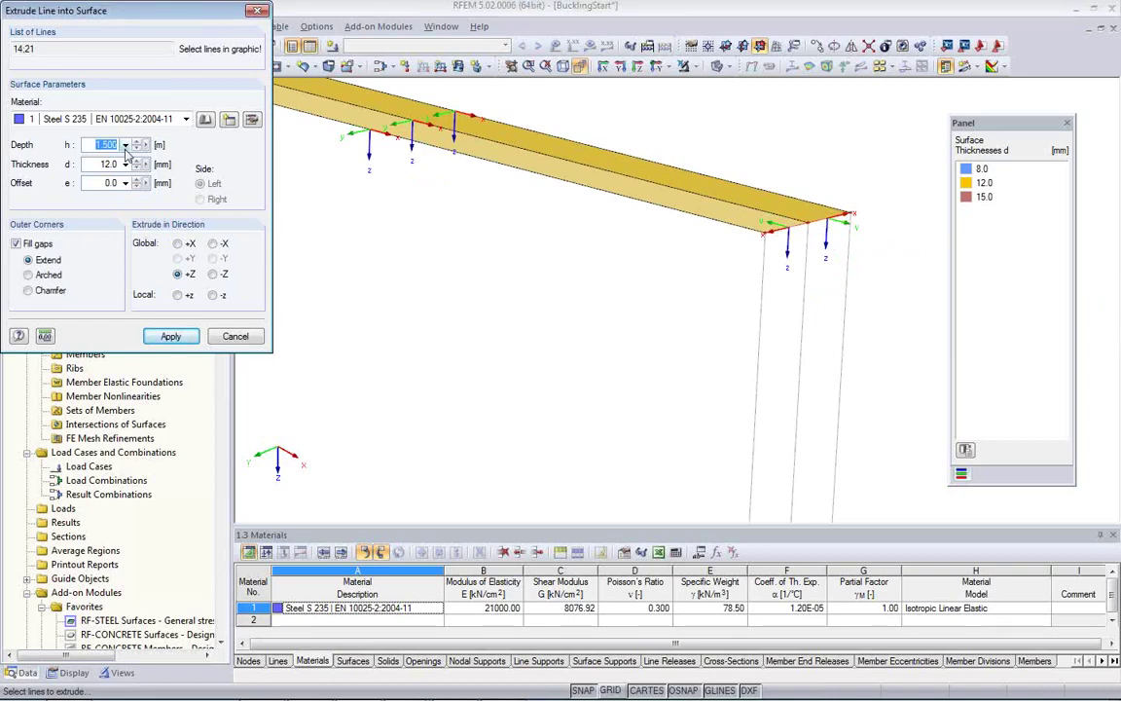
{"action": "type", "text": "0.6"}
{"action": "left_click", "coordinate": [113, 165]}
{"action": "left_click", "coordinate": [172, 336]}
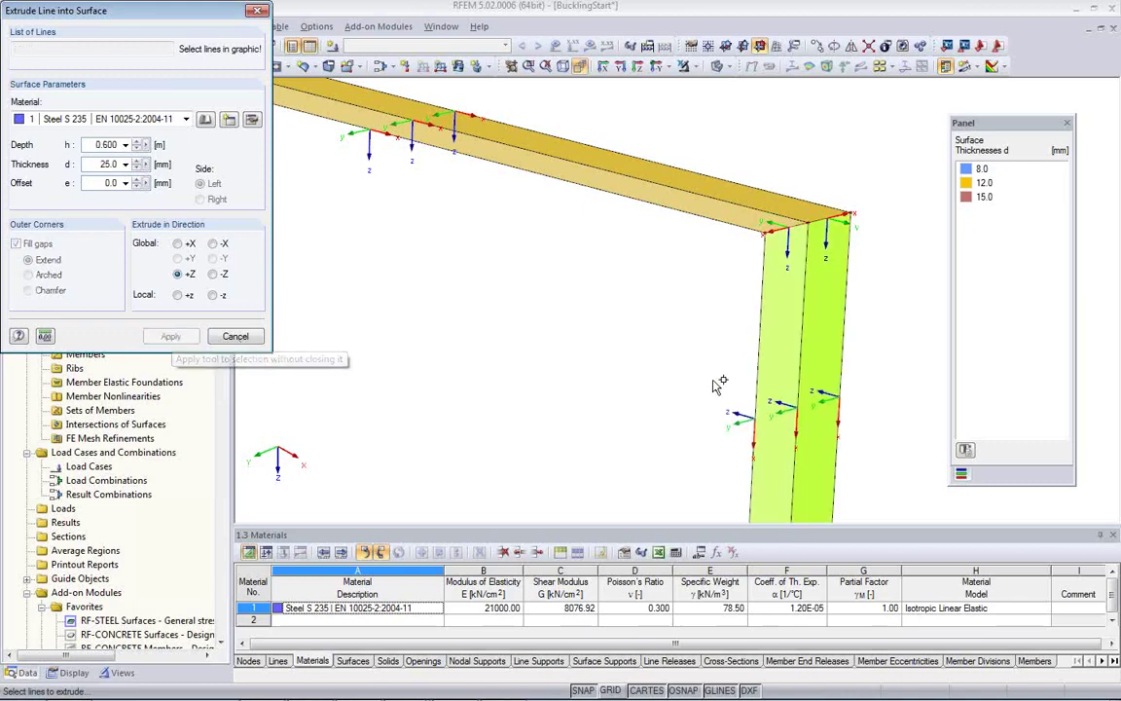
Extrude the two lower edge lines of the 25 mm end plate 1 m in global -X with 12 mm thickness, and close the extrusion dialog.
{"action": "scroll", "coordinate": [646, 340], "scroll_direction": "up", "scroll_amount": 2}
{"action": "middle_click_drag", "start_coordinate": [646, 341], "coordinate": [667, 237]}
{"action": "scroll", "coordinate": [673, 260], "scroll_direction": "down", "scroll_amount": 3}
{"action": "middle_click_drag", "start_coordinate": [616, 275], "coordinate": [675, 305]}
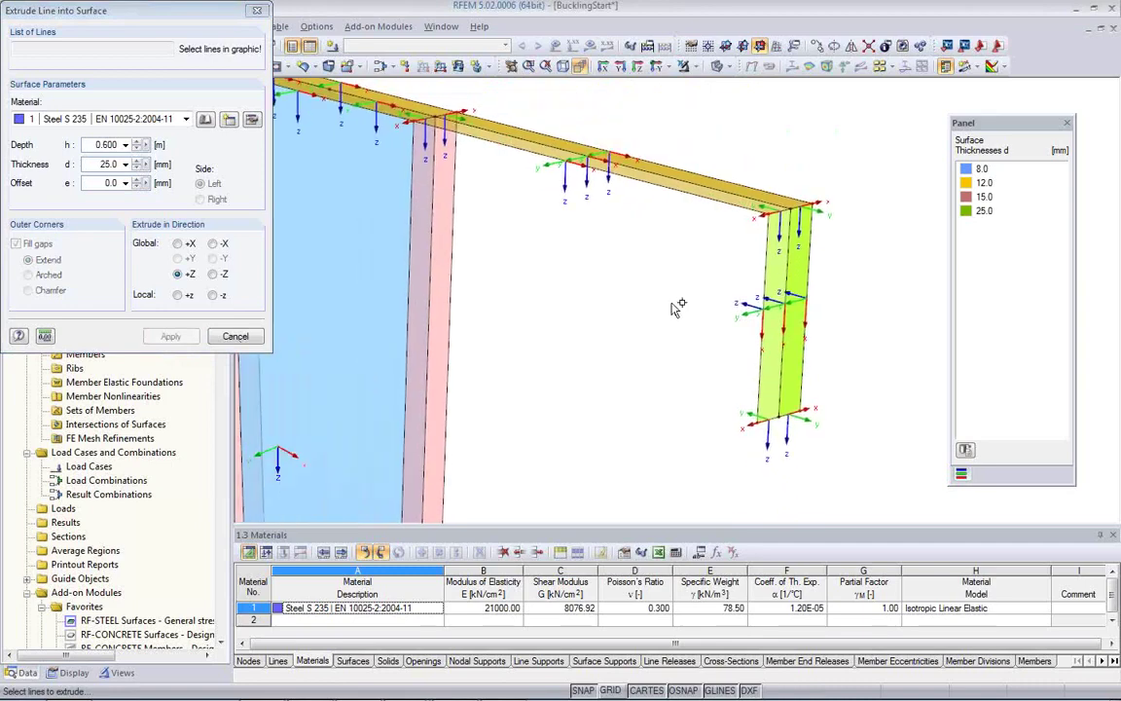
{"action": "left_click", "coordinate": [768, 420]}
{"action": "left_click", "coordinate": [796, 415]}
{"action": "left_click", "coordinate": [212, 245]}
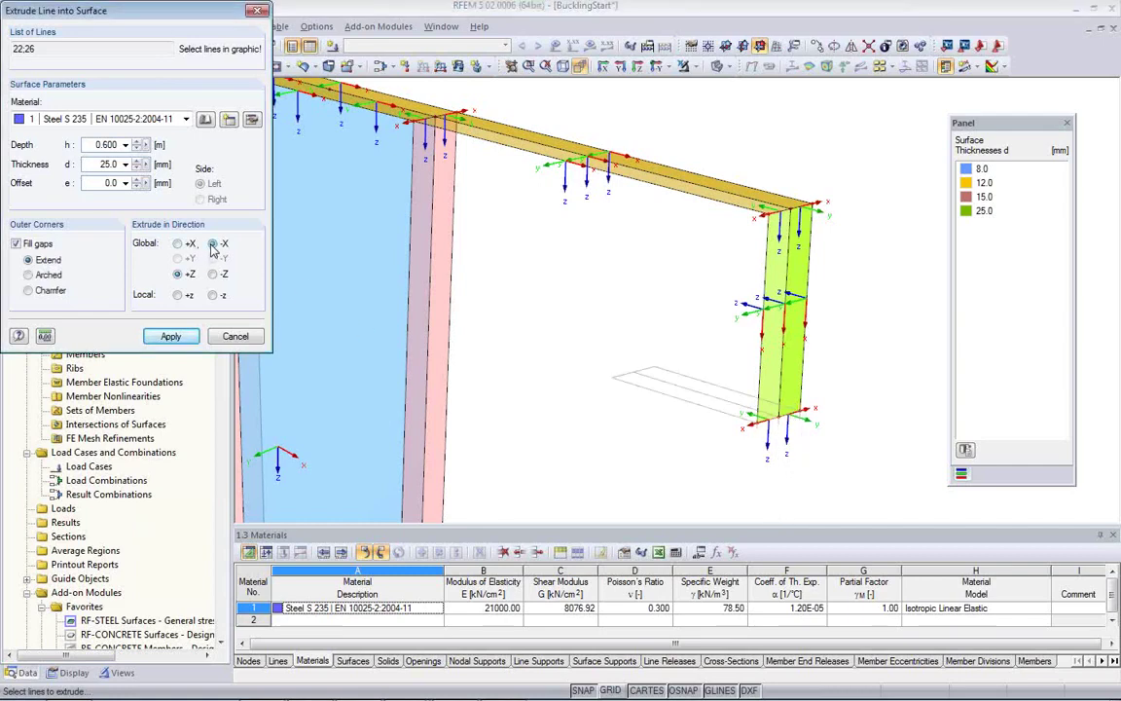
{"action": "left_click_drag", "start_coordinate": [94, 145], "coordinate": [137, 153]}
{"action": "type", "text": "1"}
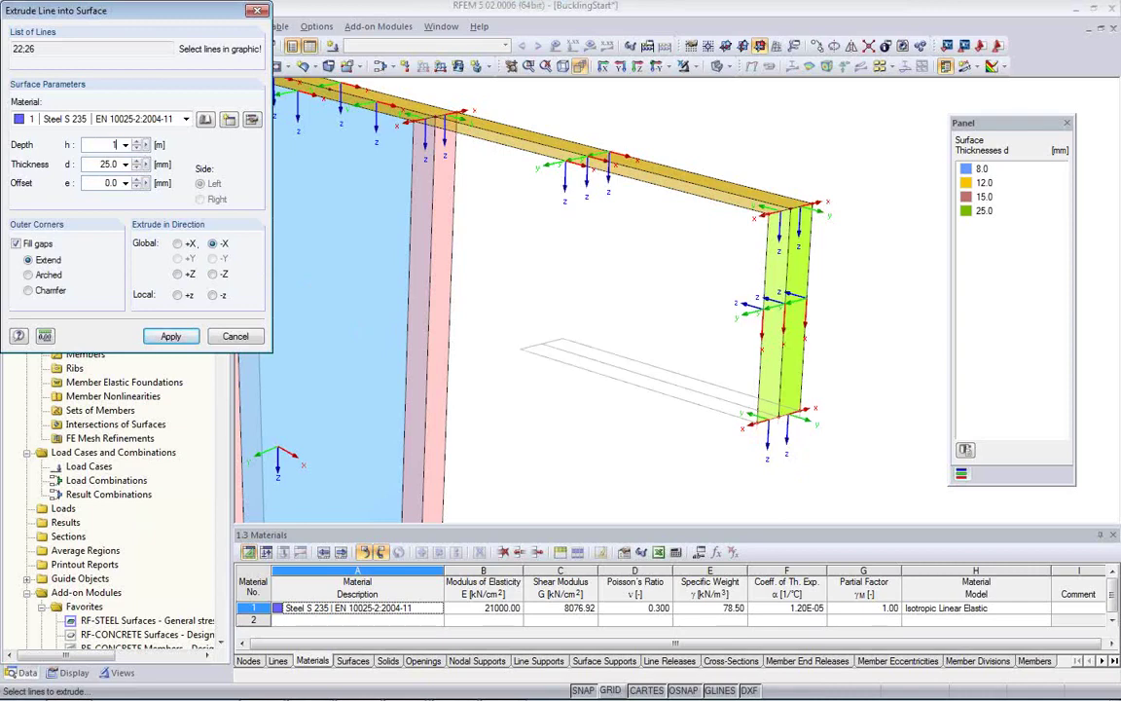
{"action": "left_click_drag", "start_coordinate": [91, 163], "coordinate": [115, 164]}
{"action": "left_click", "coordinate": [173, 337]}
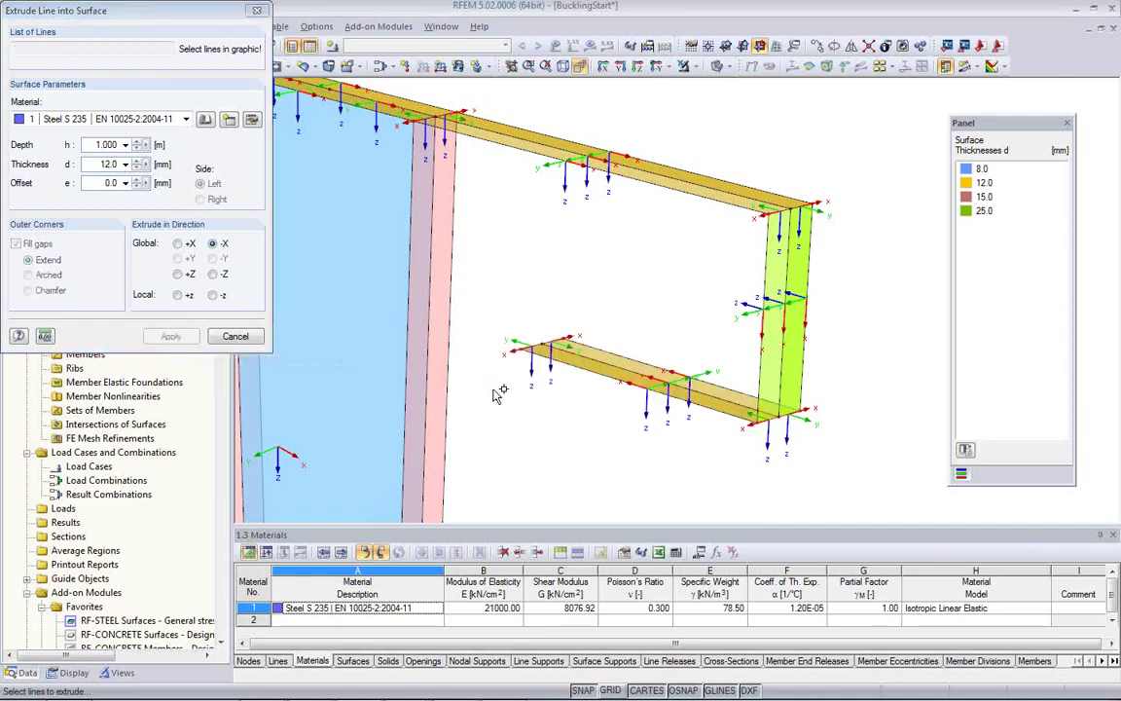
{"action": "left_click", "coordinate": [237, 339]}
Examine the extruded flanges and end plate, and the gap between the lower flange and the column.
{"action": "middle_click_drag", "start_coordinate": [586, 417], "coordinate": [500, 393]}
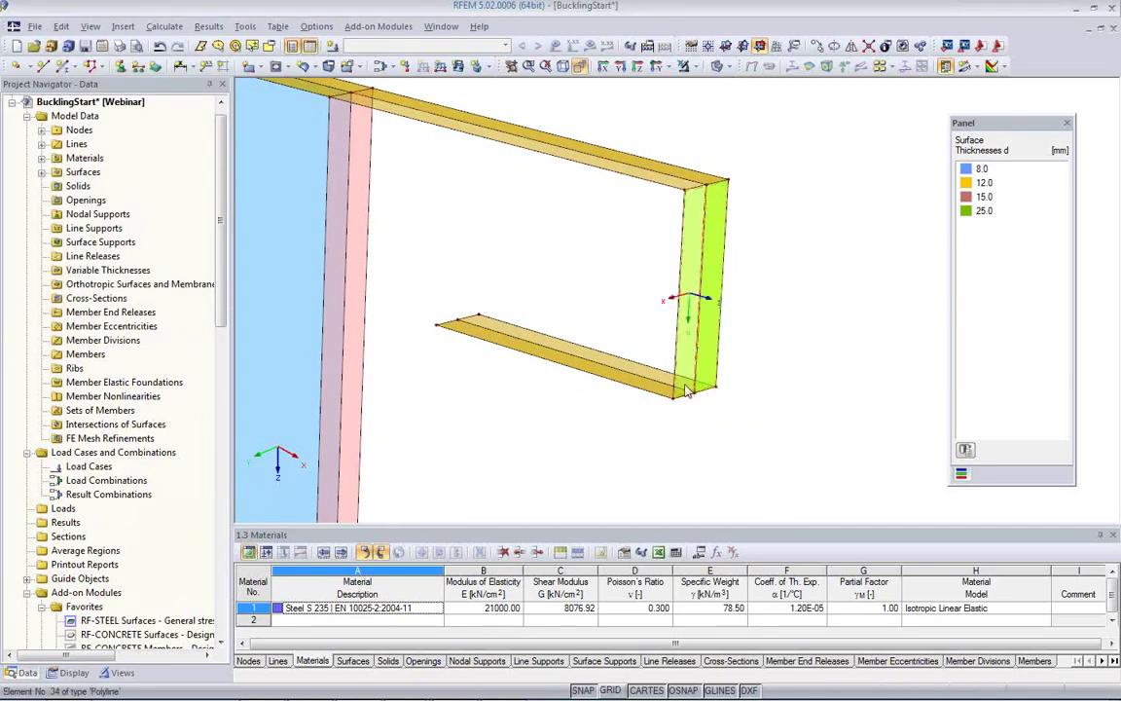
{"action": "scroll", "coordinate": [565, 404], "scroll_direction": "up", "scroll_amount": 1}
{"action": "middle_click_drag", "start_coordinate": [558, 403], "coordinate": [754, 462]}
{"action": "scroll", "coordinate": [696, 438], "scroll_direction": "up", "scroll_amount": 1}
{"action": "scroll", "coordinate": [616, 390], "scroll_direction": "down", "scroll_amount": 3}
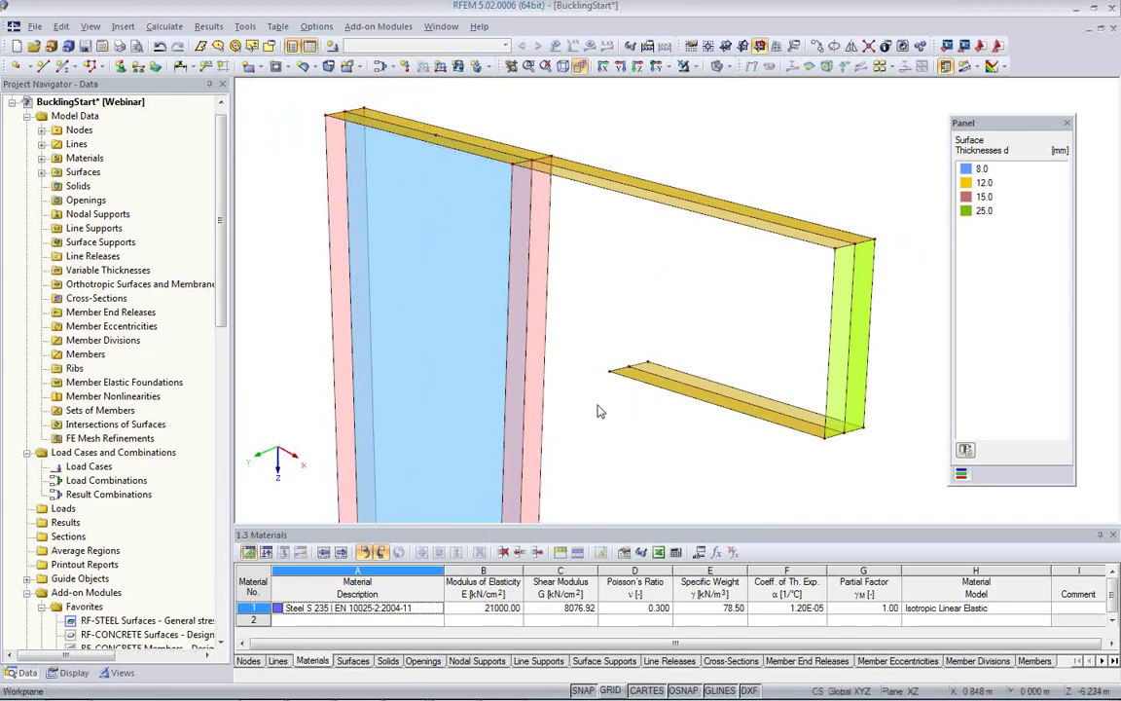
{"action": "middle_click_drag", "start_coordinate": [598, 404], "coordinate": [580, 373]}
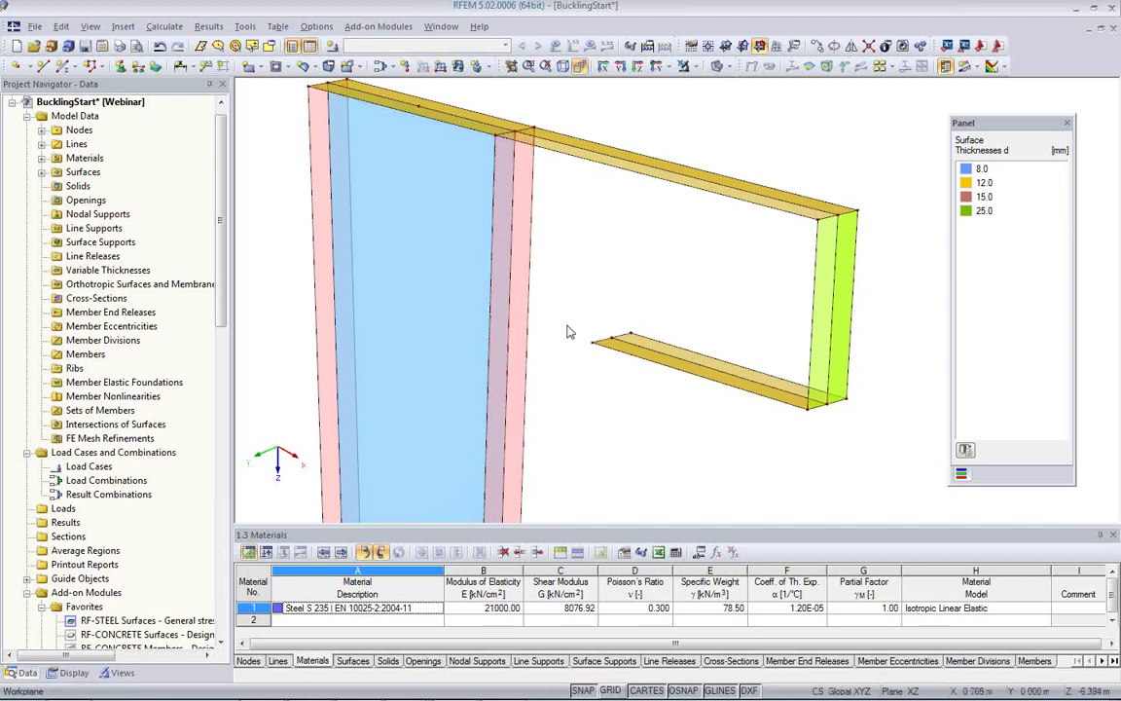
{"action": "scroll", "coordinate": [567, 325], "scroll_direction": "down", "scroll_amount": 2}
{"action": "middle_click_drag", "start_coordinate": [579, 407], "coordinate": [524, 283]}
{"action": "scroll", "coordinate": [526, 285], "scroll_direction": "down", "scroll_amount": 1}
{"action": "middle_click_drag", "start_coordinate": [541, 349], "coordinate": [474, 277]}
{"action": "scroll", "coordinate": [488, 324], "scroll_direction": "down", "scroll_amount": 1}
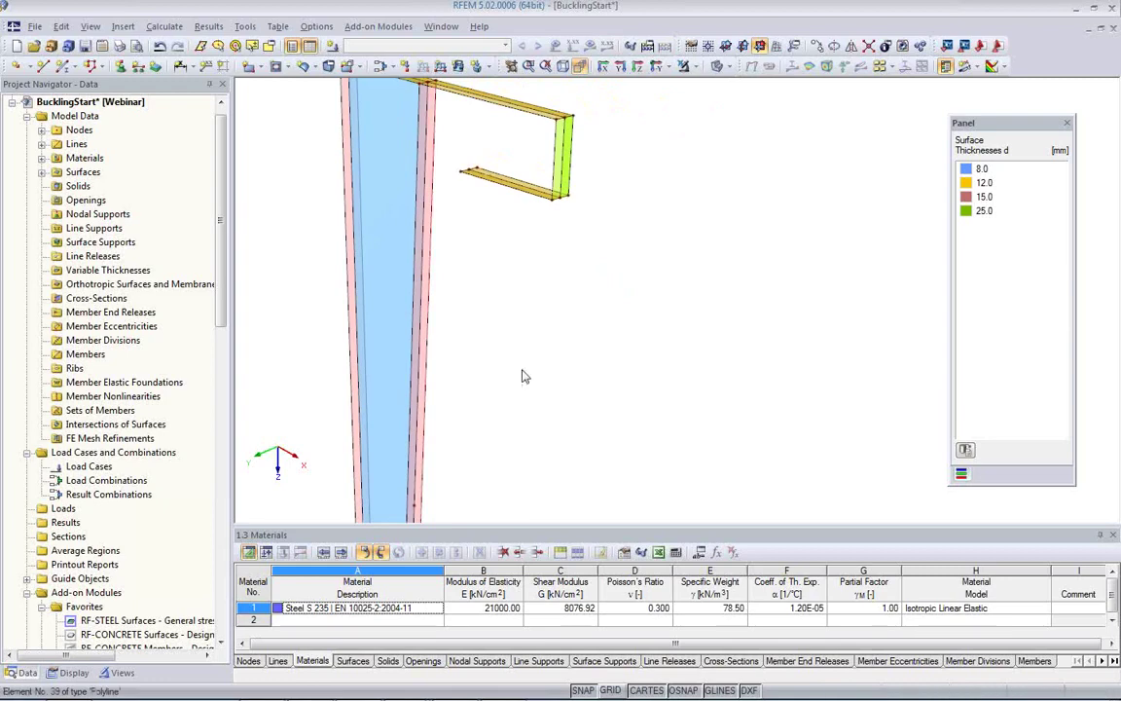
{"action": "scroll", "coordinate": [560, 375], "scroll_direction": "down", "scroll_amount": 2}
{"action": "middle_click_drag", "start_coordinate": [568, 385], "coordinate": [520, 273]}
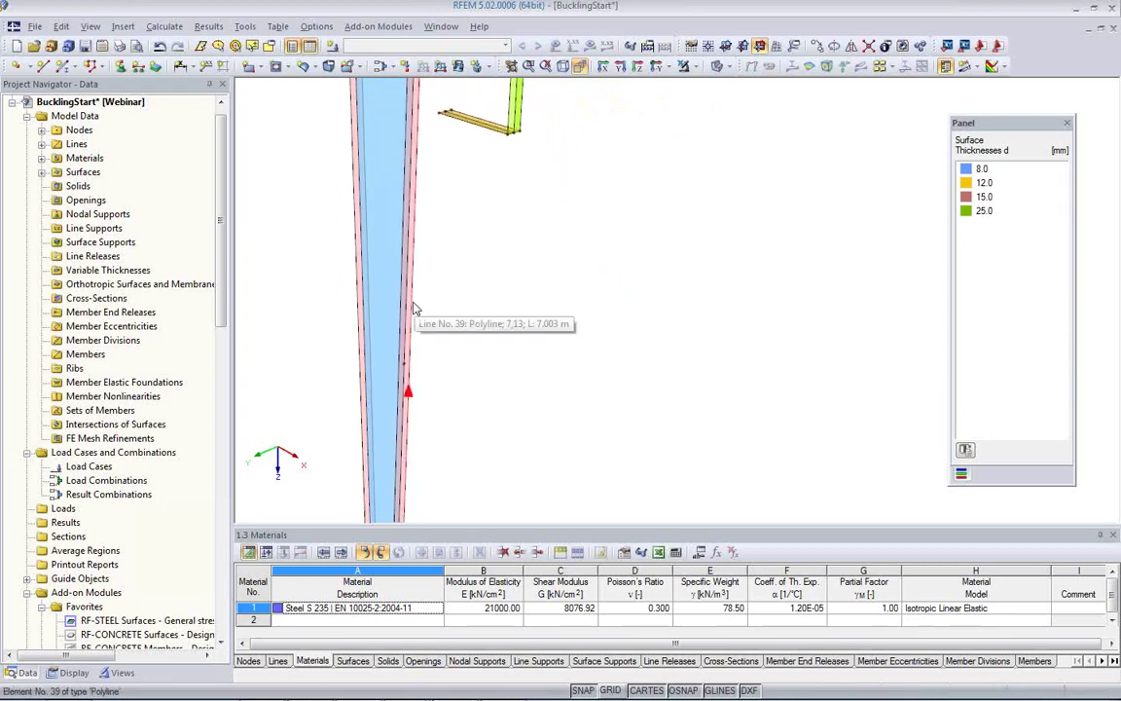
Divide the three long lines of the column's beam-side flange with intermediate nodes 0.794 m from the line end.
{"action": "middle_click_drag", "start_coordinate": [459, 273], "coordinate": [574, 360]}
{"action": "scroll", "coordinate": [572, 342], "scroll_direction": "up", "scroll_amount": 2}
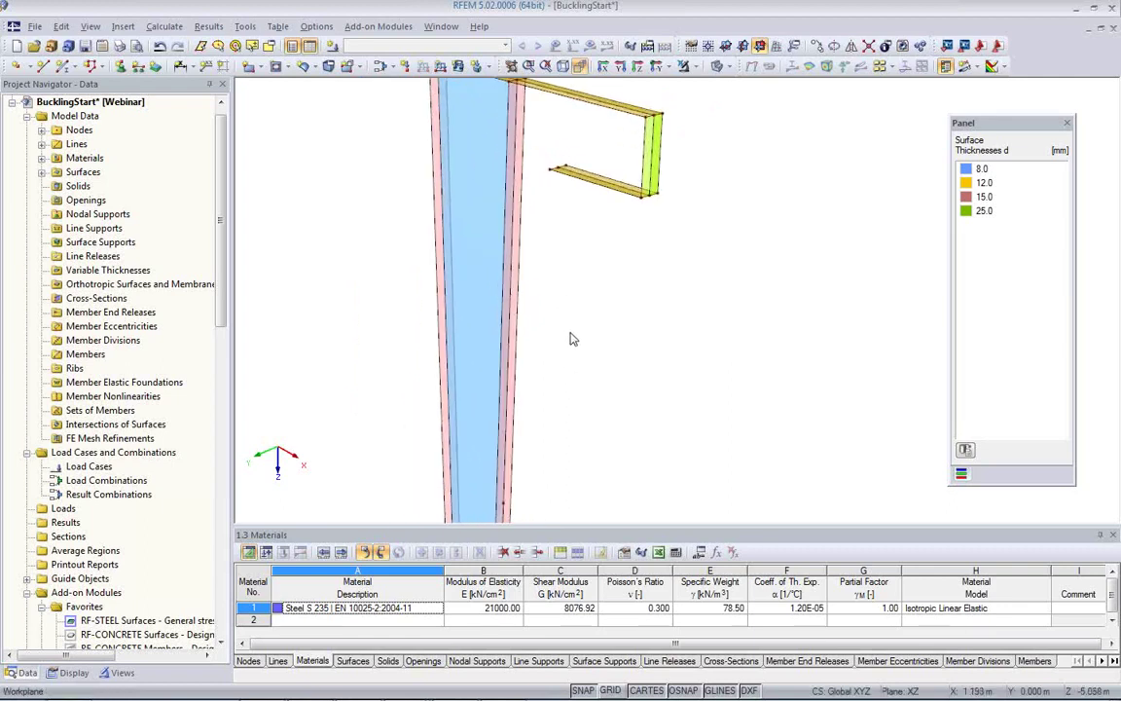
{"action": "scroll", "coordinate": [572, 338], "scroll_direction": "up", "scroll_amount": 1}
{"action": "left_click", "coordinate": [513, 274]}
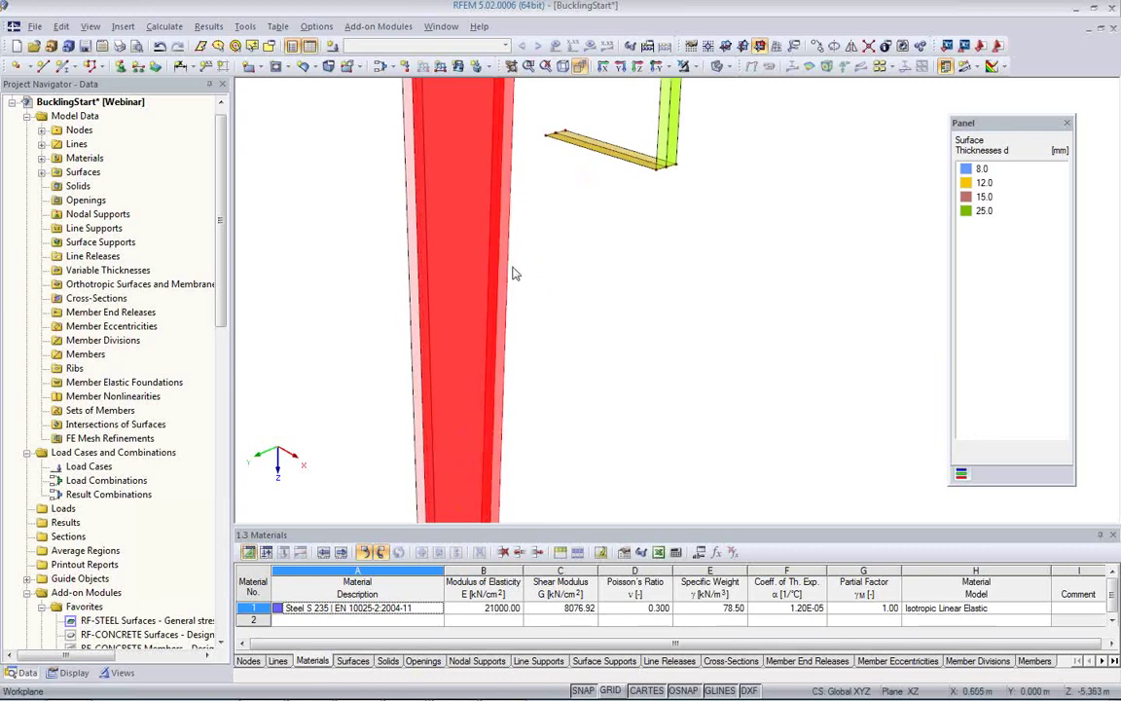
{"action": "right_click", "coordinate": [507, 281]}
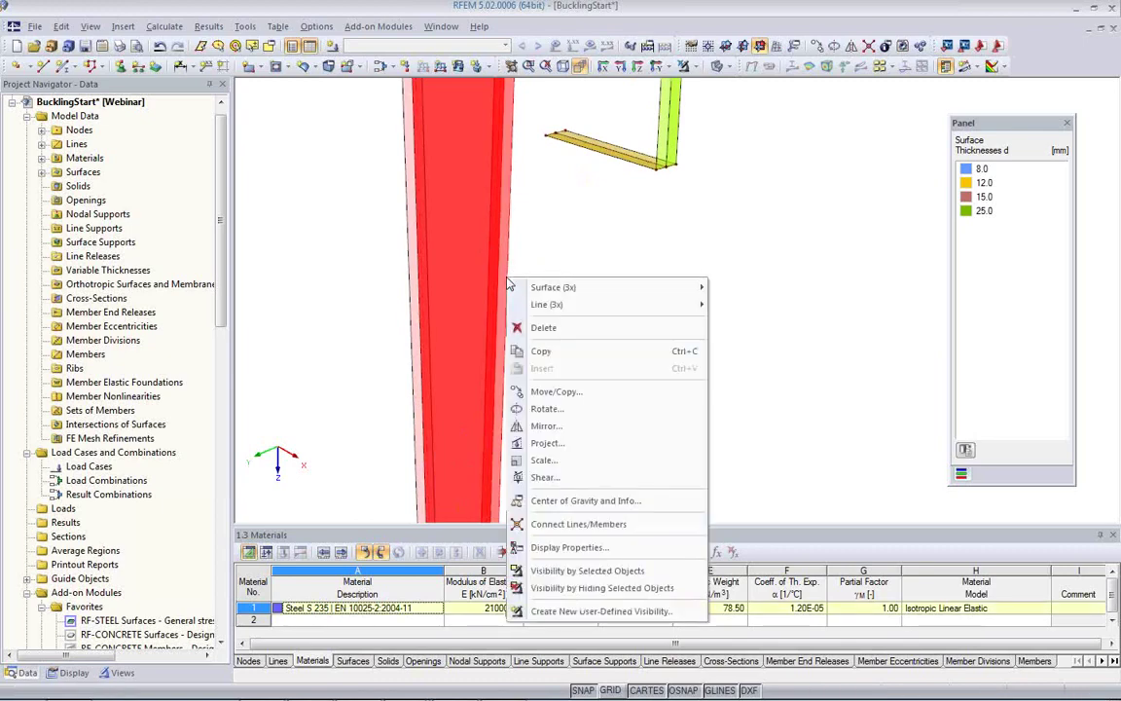
{"action": "mouse_move", "coordinate": [543, 307]}
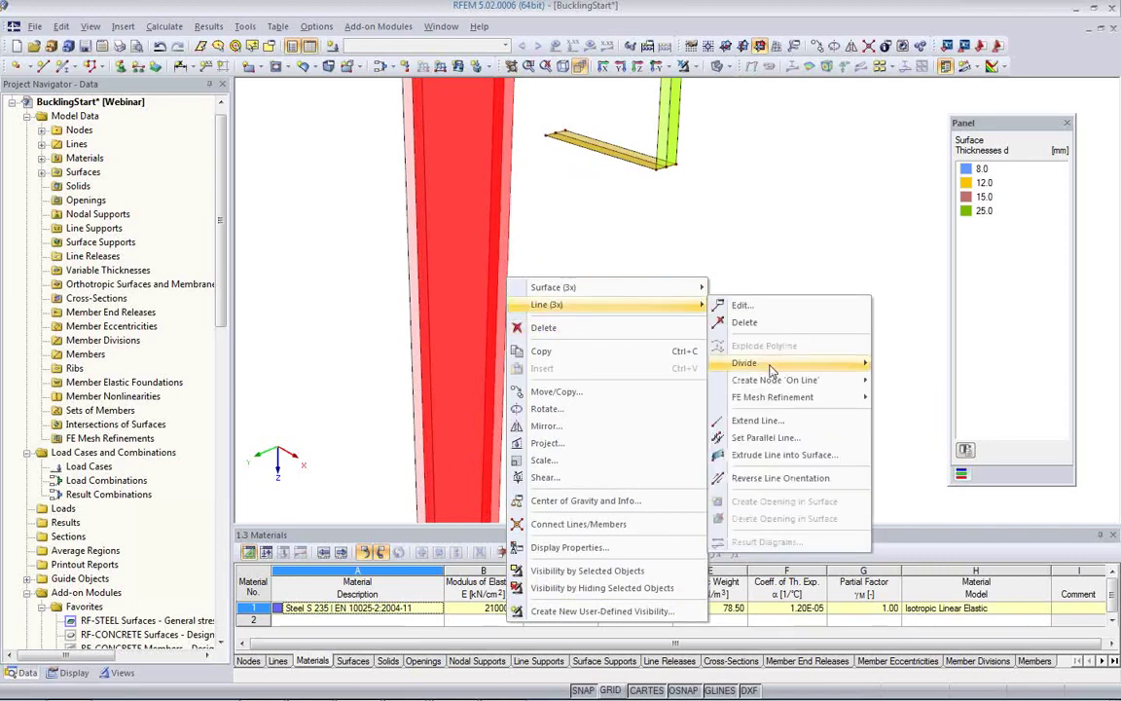
{"action": "mouse_move", "coordinate": [750, 362]}
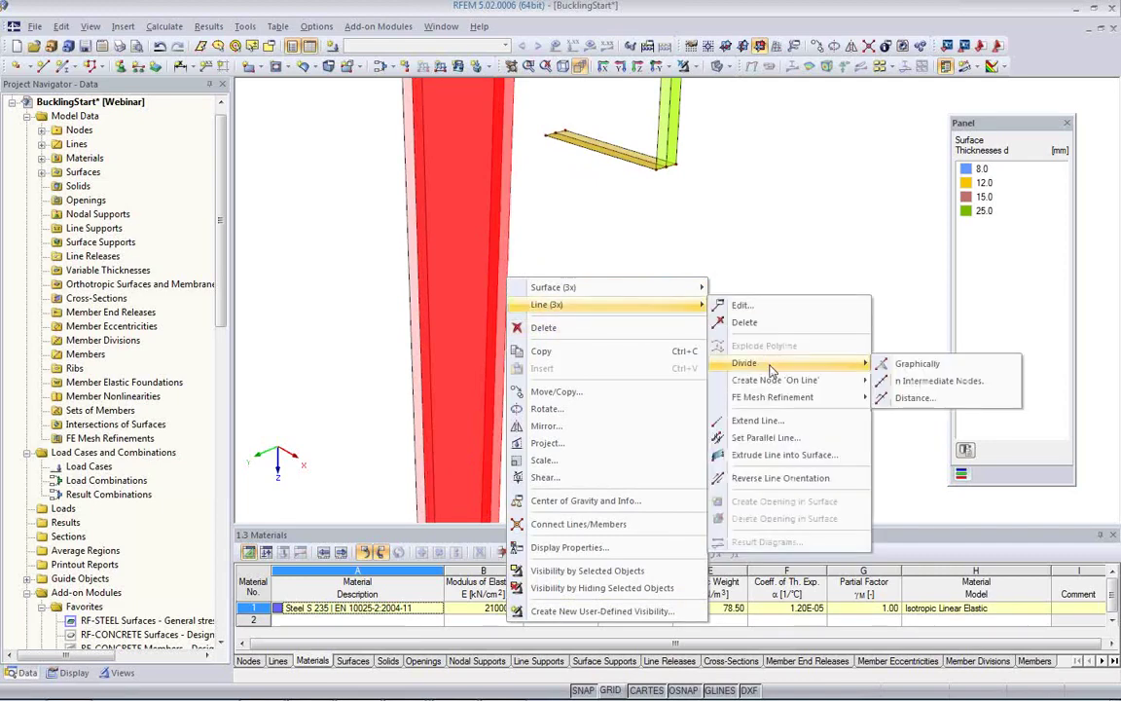
{"action": "left_click", "coordinate": [911, 398]}
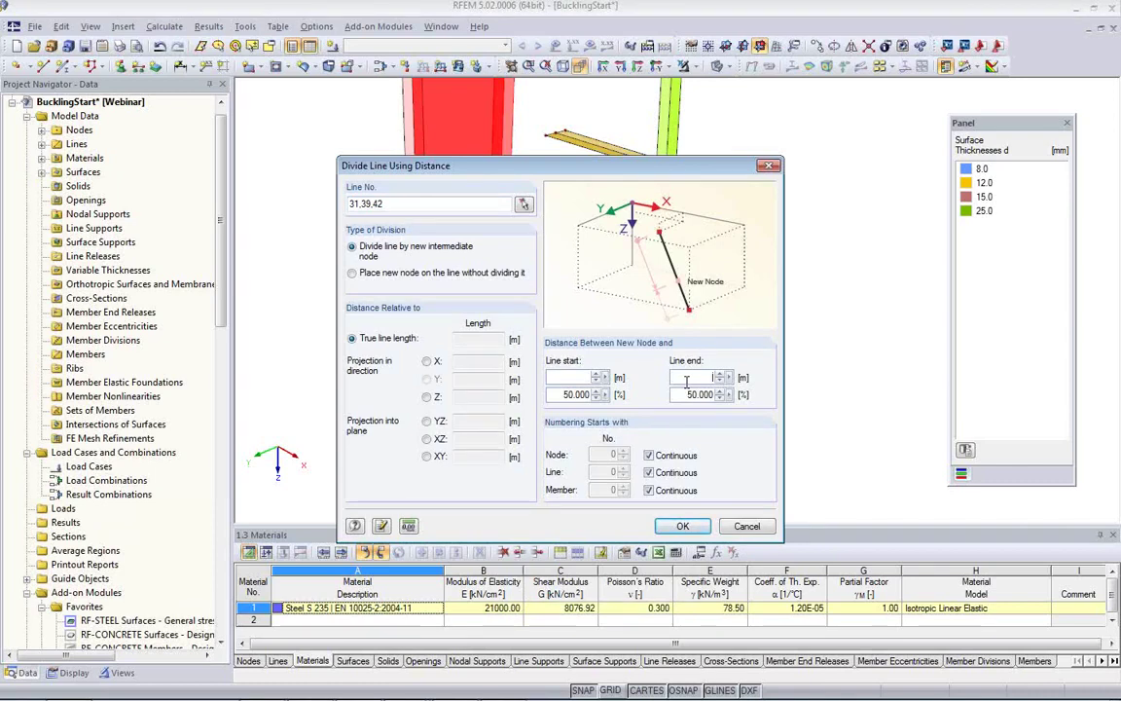
{"action": "type", "text": "0.794"}
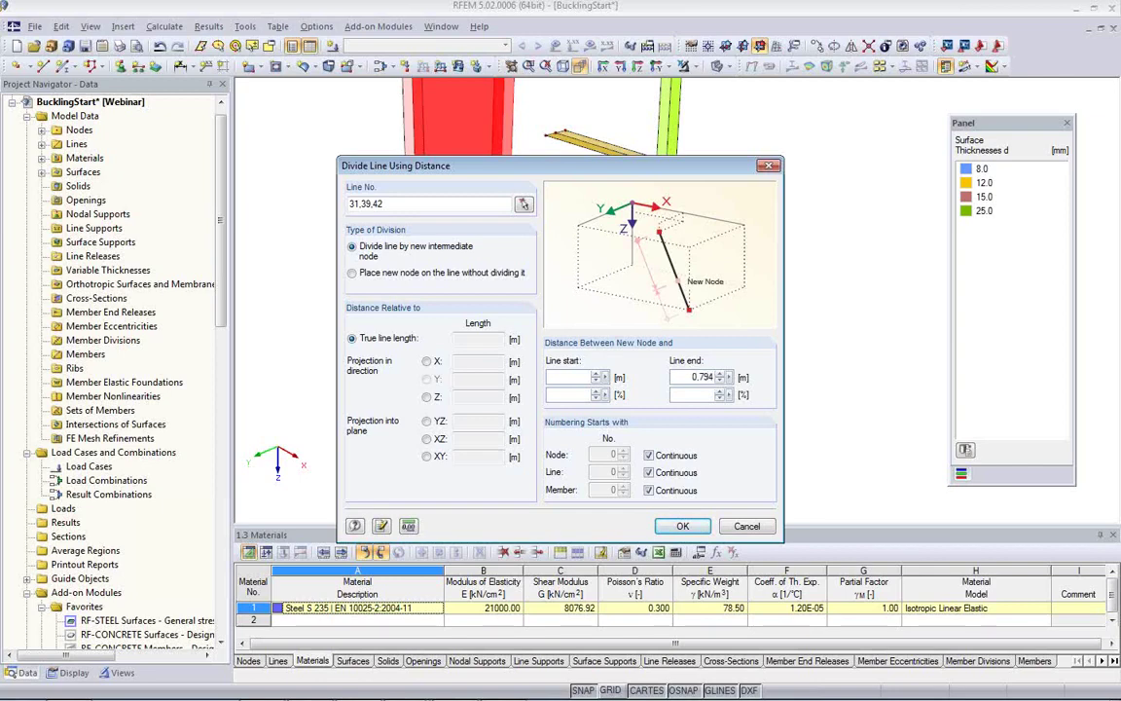
{"action": "left_click", "coordinate": [684, 526]}
Move the three free end nodes of the beam's lower flange onto the division nodes of the column flange.
{"action": "scroll", "coordinate": [513, 175], "scroll_direction": "up", "scroll_amount": 3}
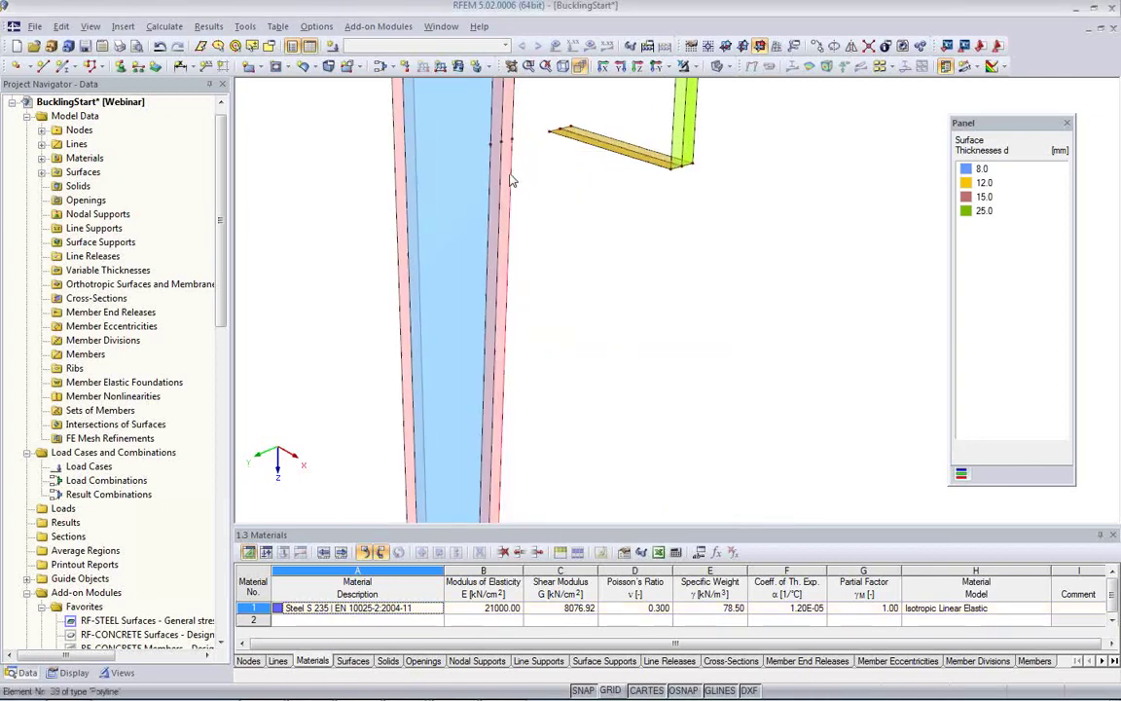
{"action": "middle_click_drag", "start_coordinate": [515, 211], "coordinate": [517, 247]}
{"action": "scroll", "coordinate": [517, 247], "scroll_direction": "up", "scroll_amount": 2}
{"action": "left_click_drag", "start_coordinate": [557, 152], "coordinate": [615, 229]}
{"action": "middle_click_drag", "start_coordinate": [584, 259], "coordinate": [662, 286], "text": "ctrl"}
{"action": "scroll", "coordinate": [587, 243], "scroll_direction": "up", "scroll_amount": 2}
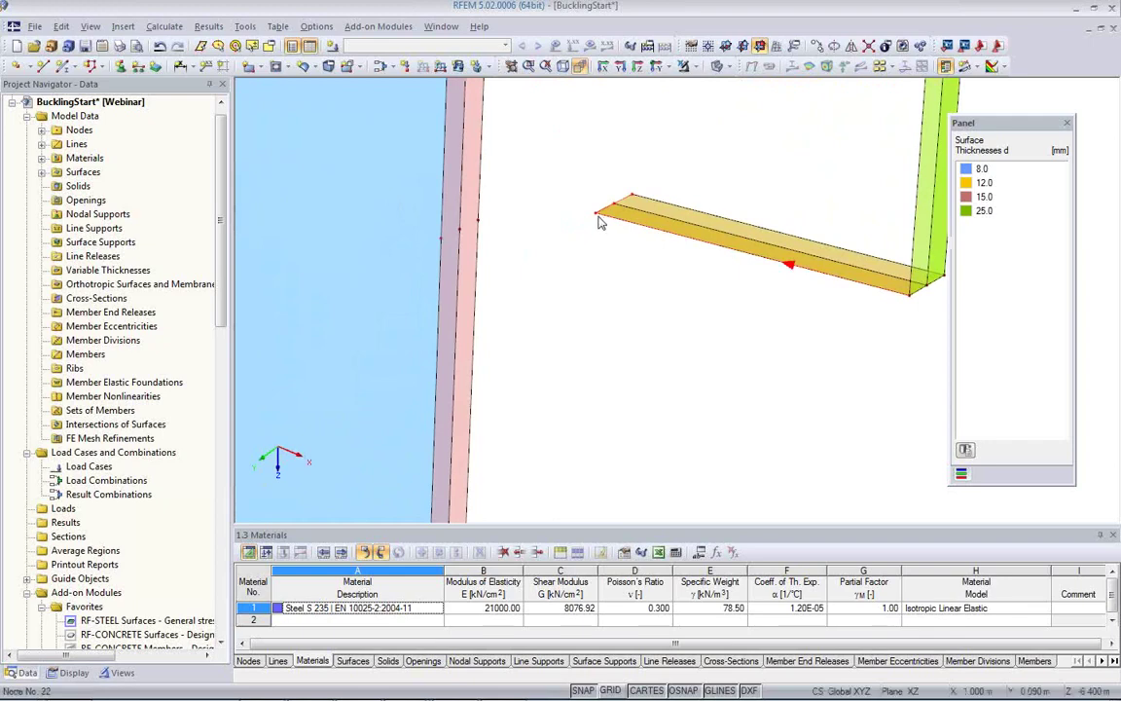
{"action": "left_click_drag", "start_coordinate": [597, 222], "coordinate": [447, 243]}
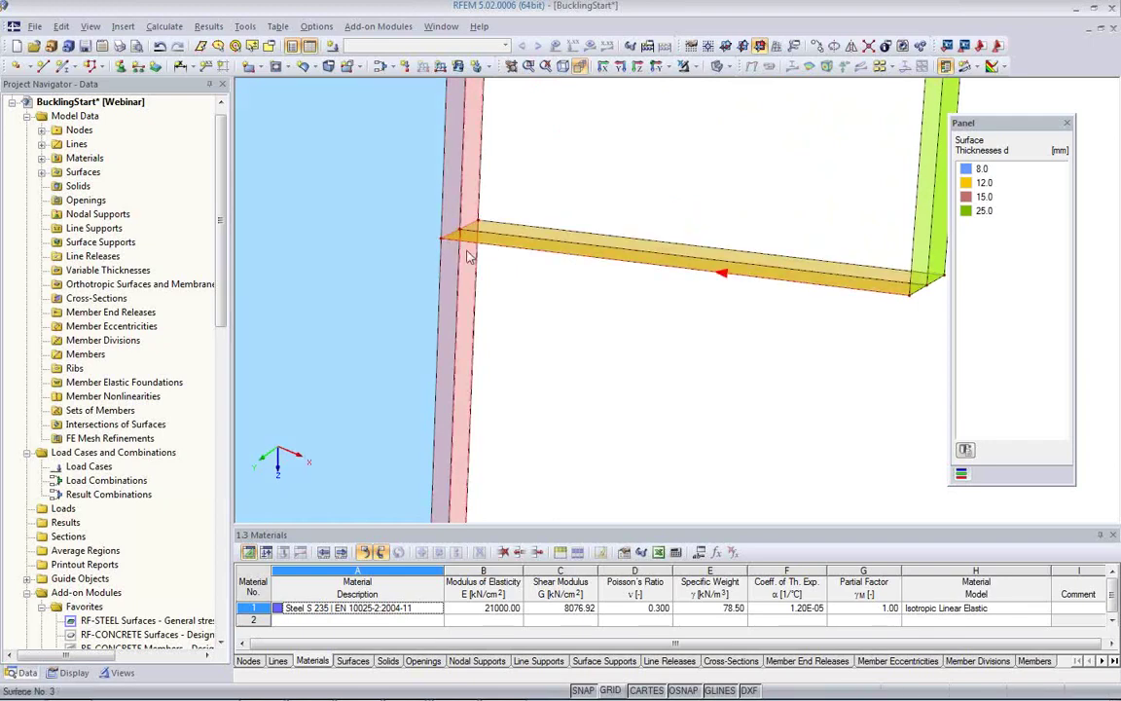
Create the beam web as an 8 mm thick Steel S 235 plane surface bounded by the centre lines of column flange, beam flanges and end plate.
{"action": "middle_click_drag", "start_coordinate": [501, 307], "coordinate": [523, 338]}
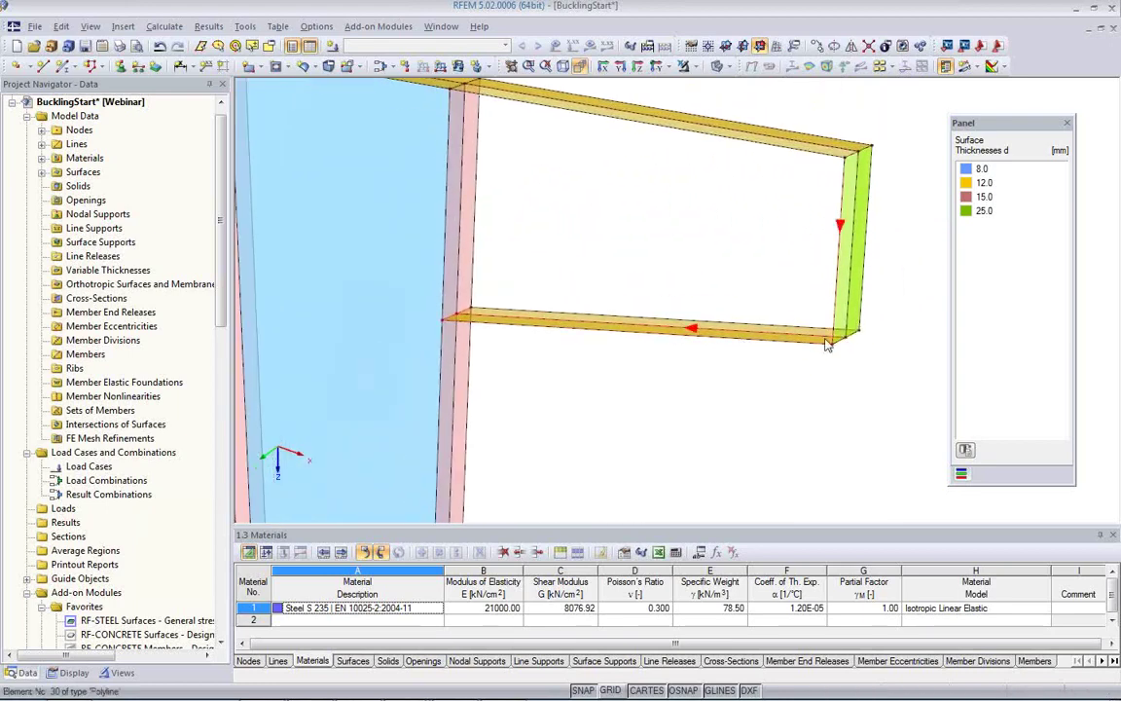
{"action": "middle_click_drag", "start_coordinate": [598, 240], "coordinate": [591, 305]}
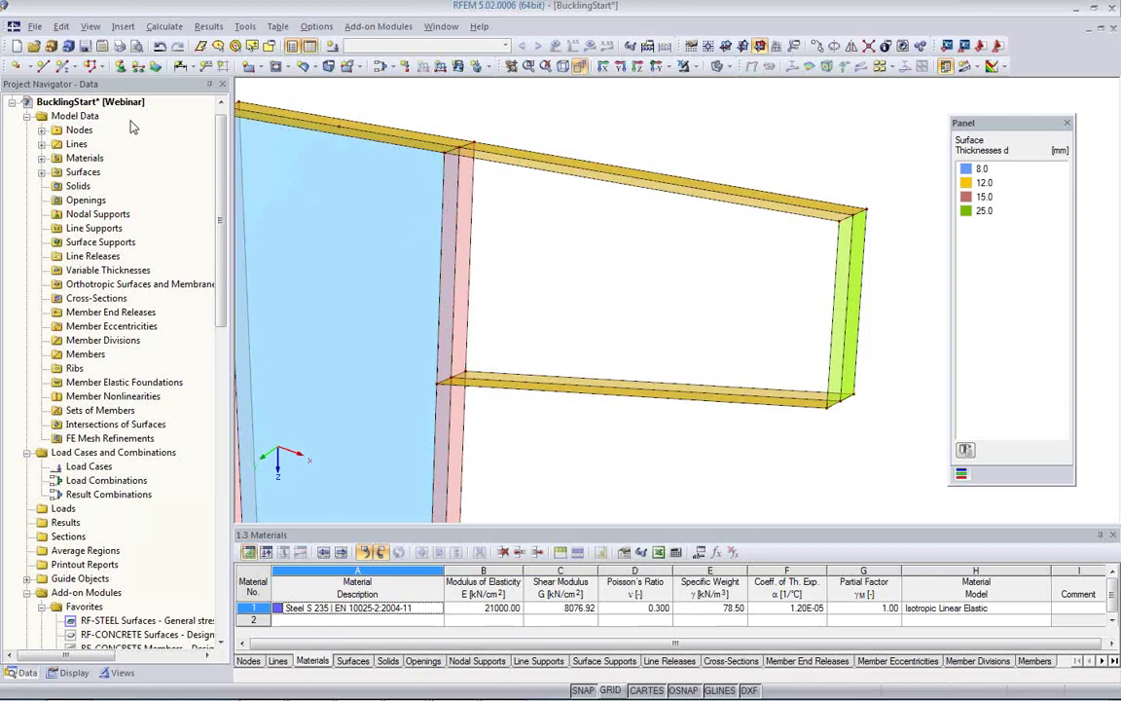
{"action": "left_click", "coordinate": [261, 70]}
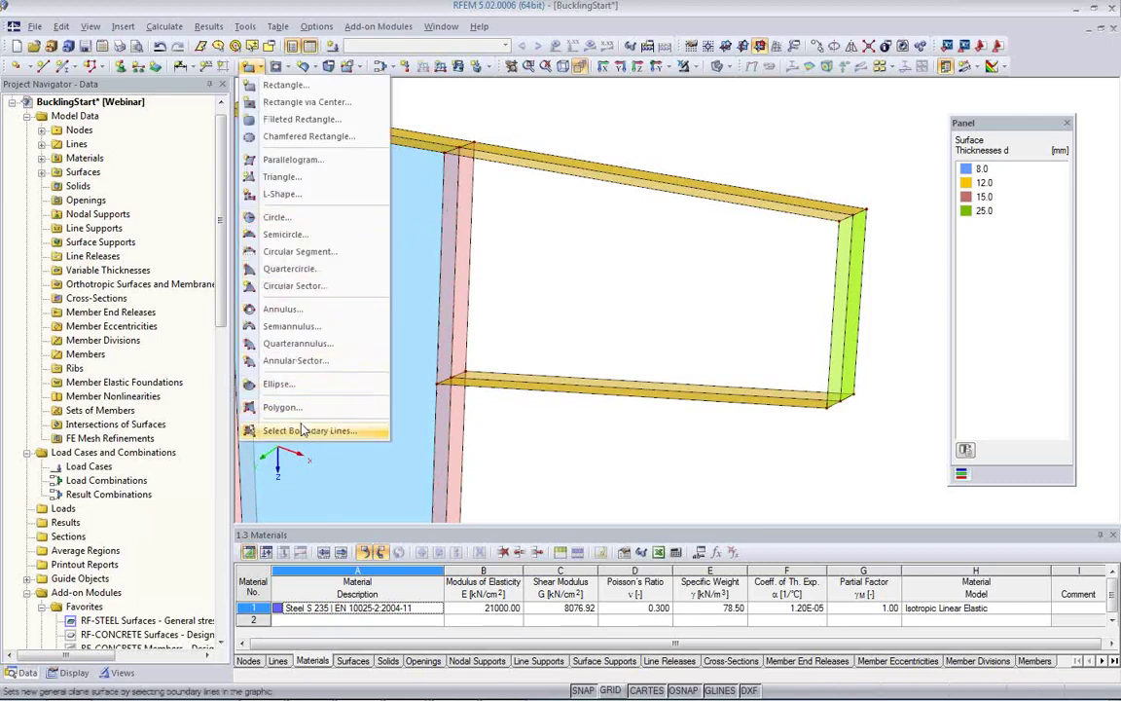
{"action": "left_click", "coordinate": [276, 389]}
{"action": "double_click", "coordinate": [428, 326]}
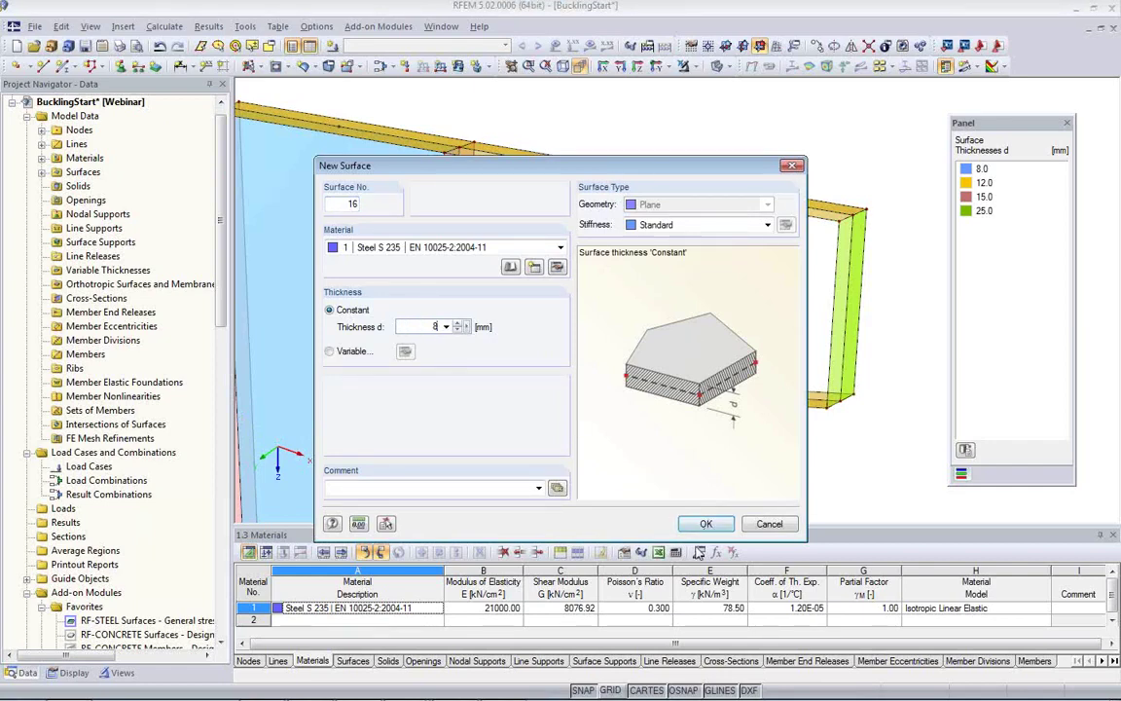
{"action": "left_click", "coordinate": [693, 528]}
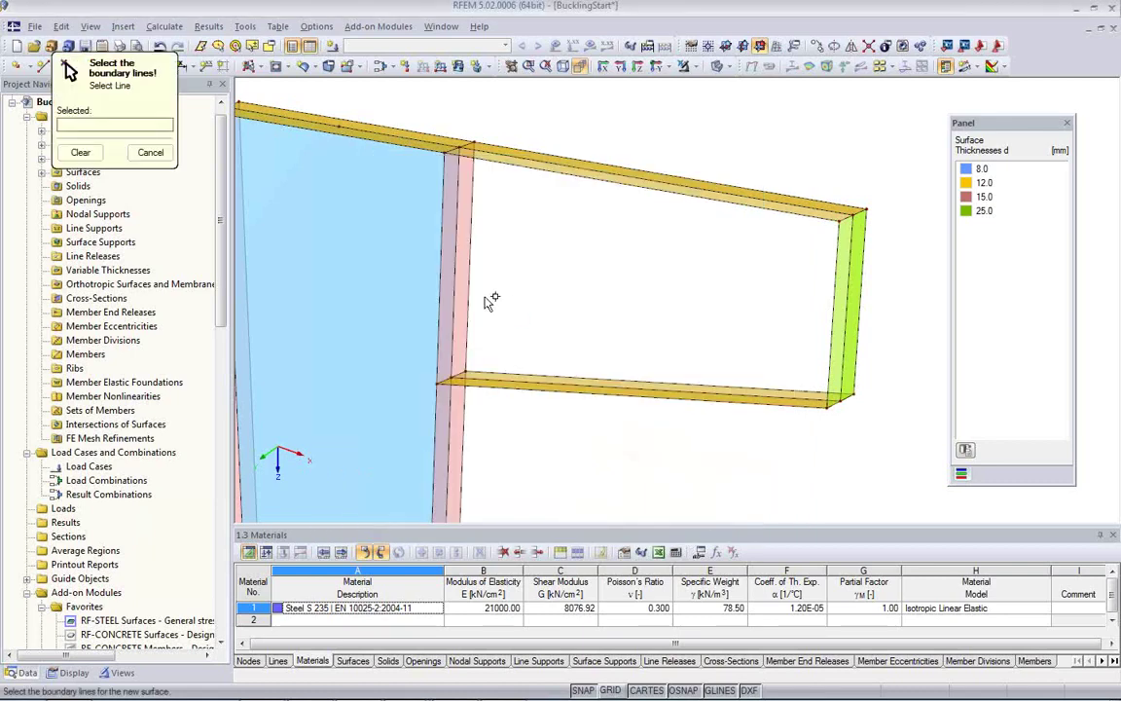
{"action": "left_click", "coordinate": [508, 153]}
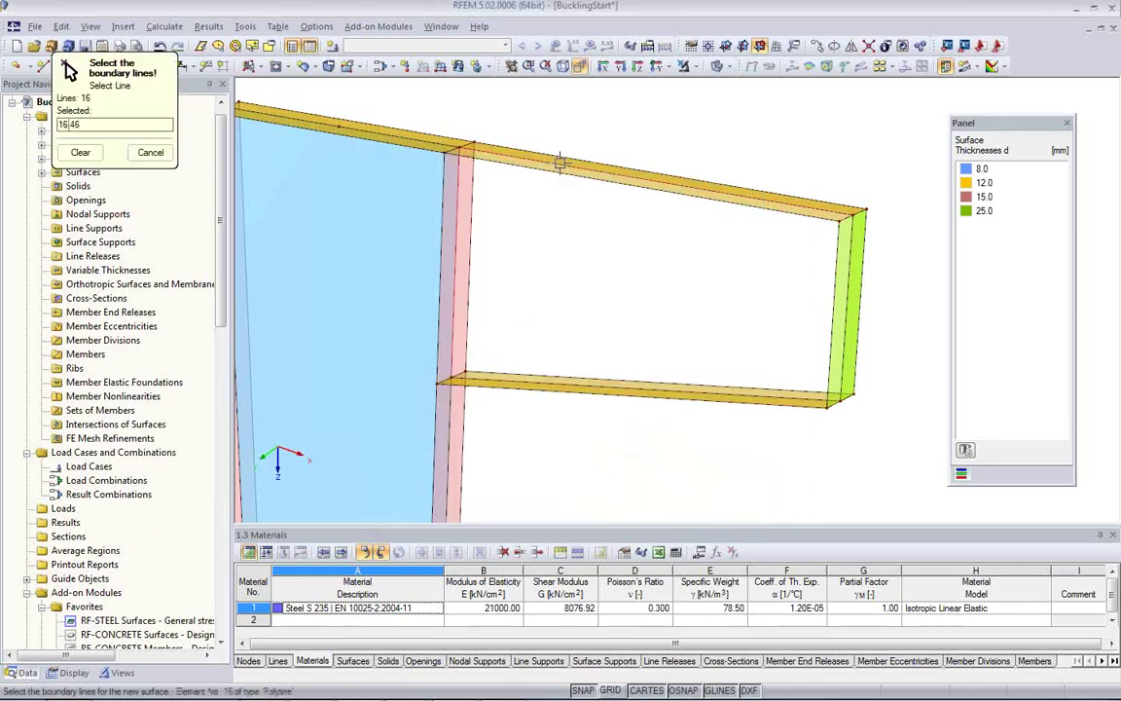
{"action": "left_click", "coordinate": [844, 316]}
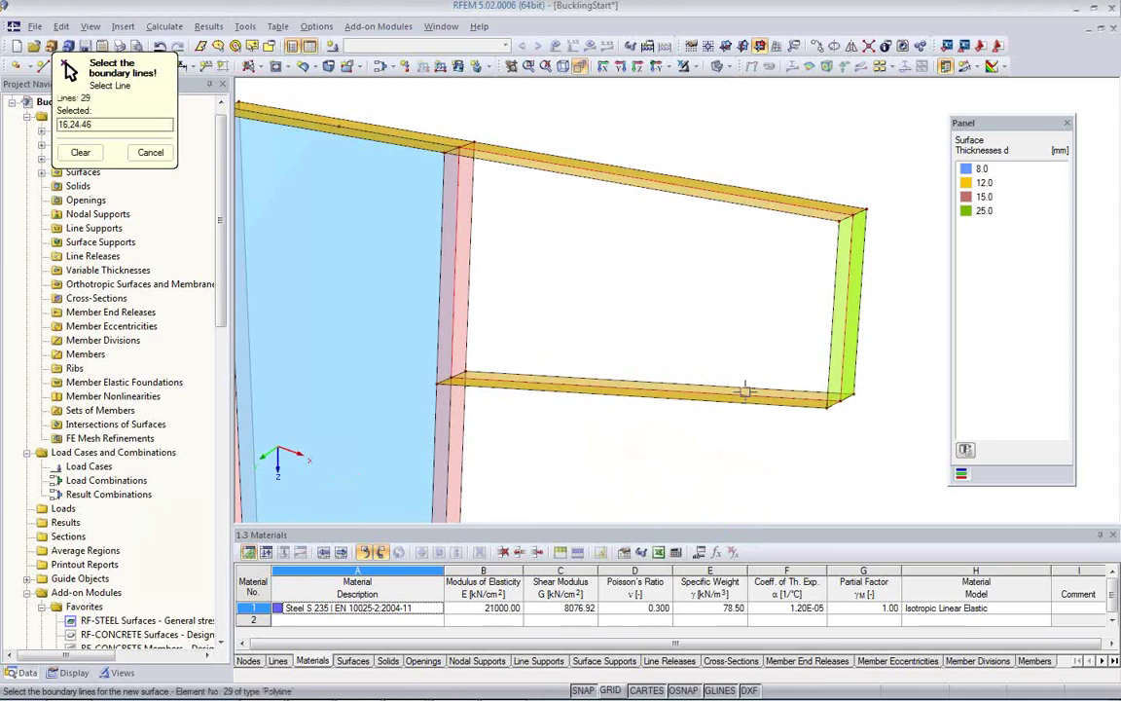
{"action": "left_click", "coordinate": [708, 385]}
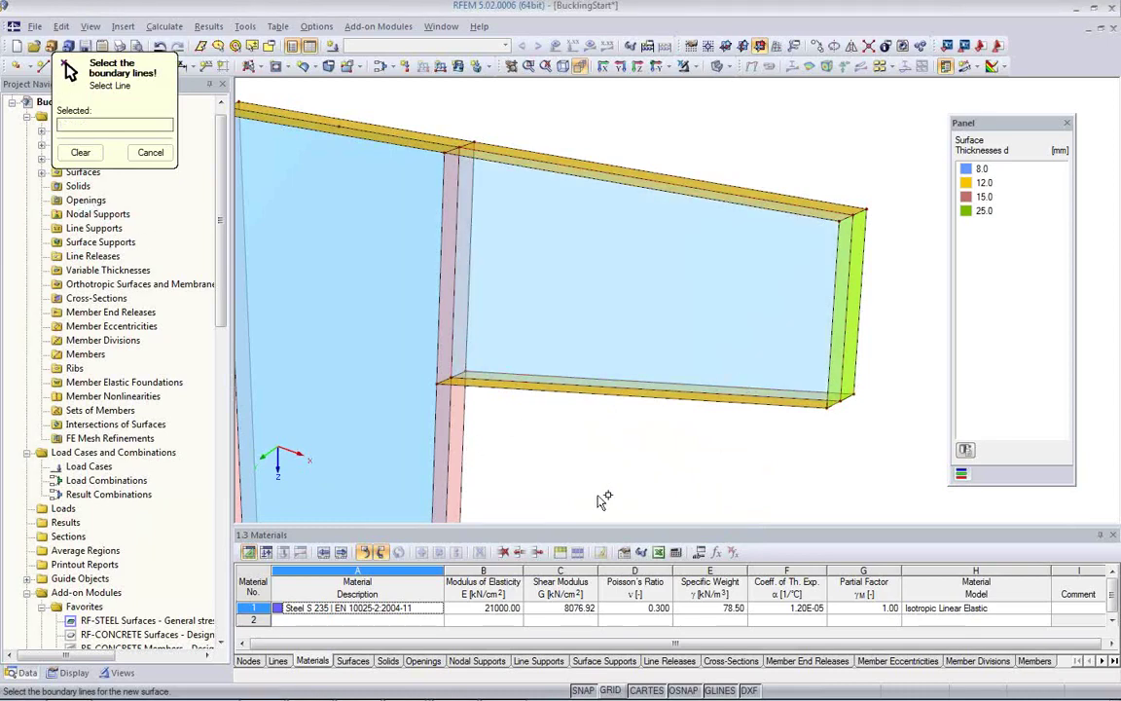
{"action": "key", "text": "Escape"}
Look through the model's list of surfaces and turn on the display of the surface axis systems x,y,z.
{"action": "middle_click_drag", "start_coordinate": [603, 456], "coordinate": [538, 385]}
{"action": "scroll", "coordinate": [605, 381], "scroll_direction": "down", "scroll_amount": 2}
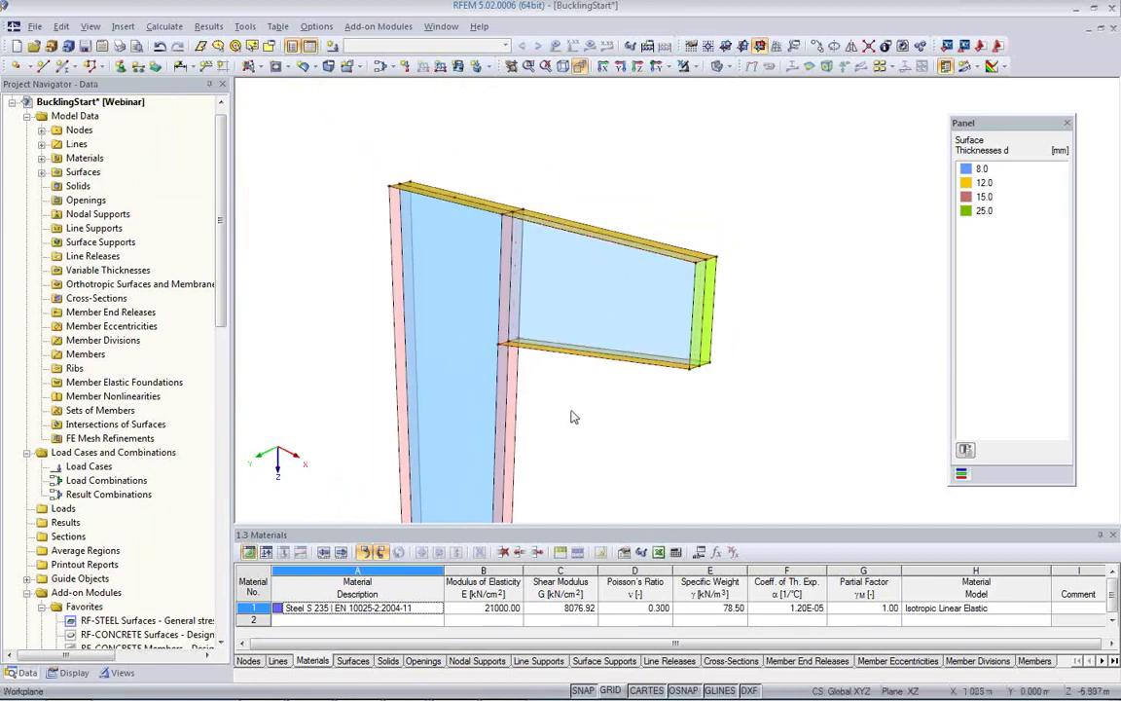
{"action": "mouse_move", "coordinate": [557, 409]}
{"action": "middle_mouse_down", "text": "ctrl"}
{"action": "mouse_move", "coordinate": [561, 438]}
{"action": "mouse_move", "coordinate": [542, 425]}
{"action": "middle_mouse_up", "text": "ctrl"}
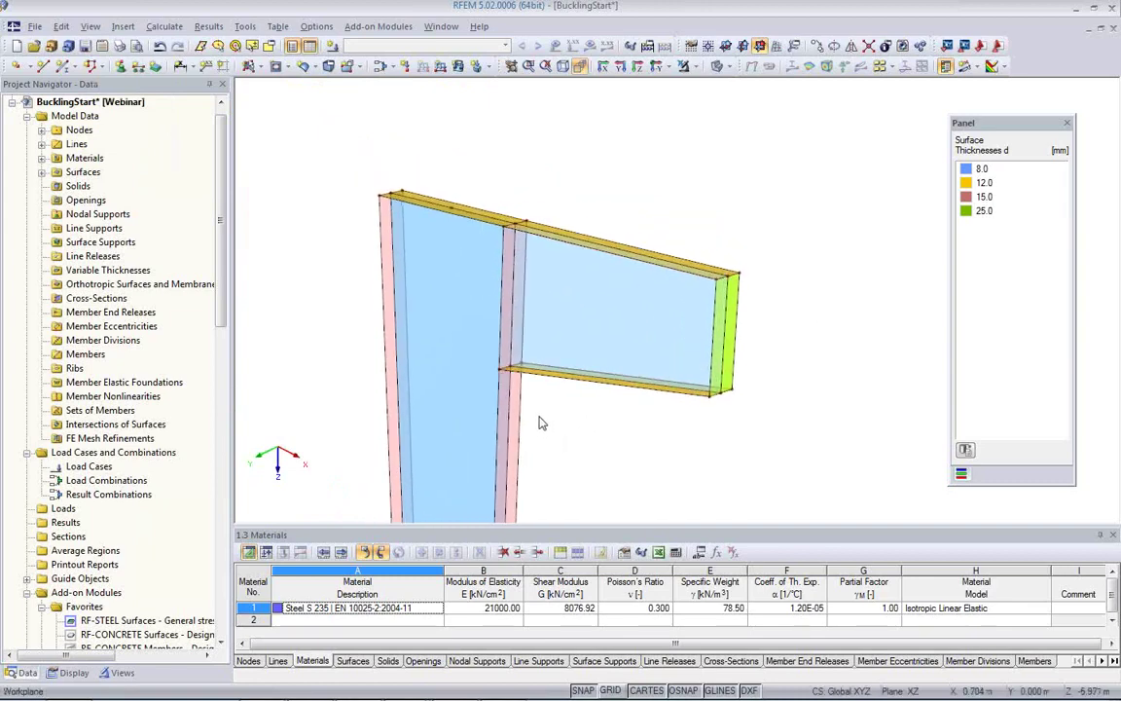
{"action": "left_click", "coordinate": [41, 172]}
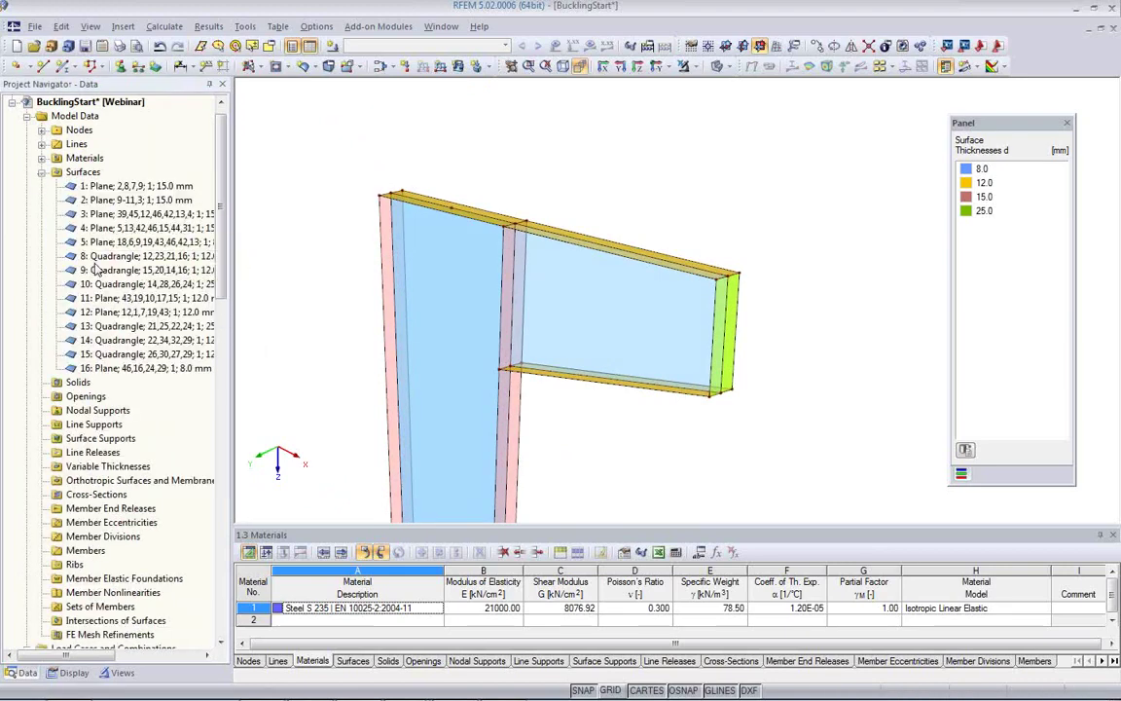
{"action": "left_click", "coordinate": [41, 172]}
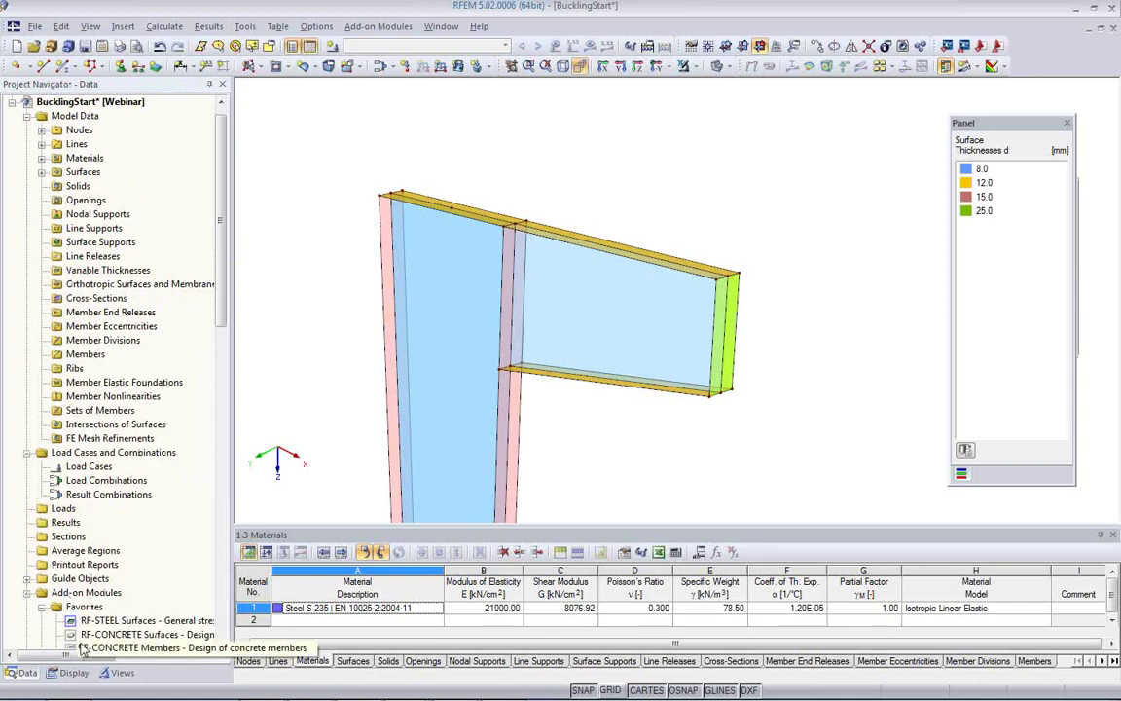
{"action": "left_click", "coordinate": [74, 672]}
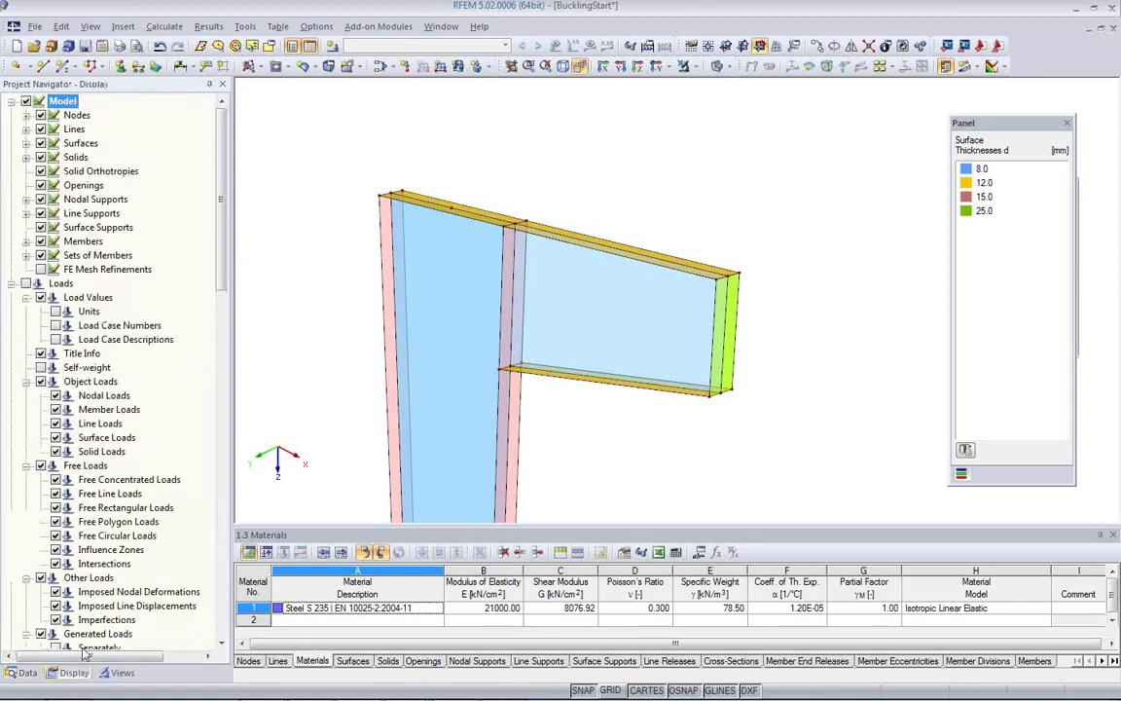
{"action": "left_click", "coordinate": [26, 146]}
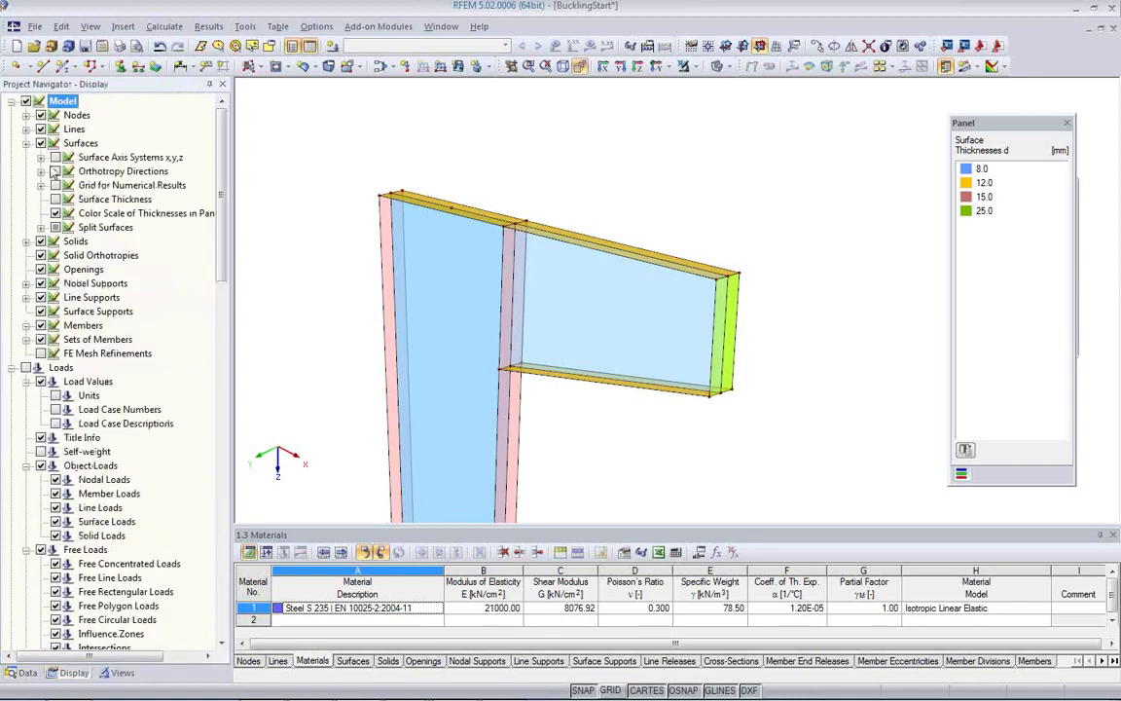
{"action": "left_click", "coordinate": [55, 158]}
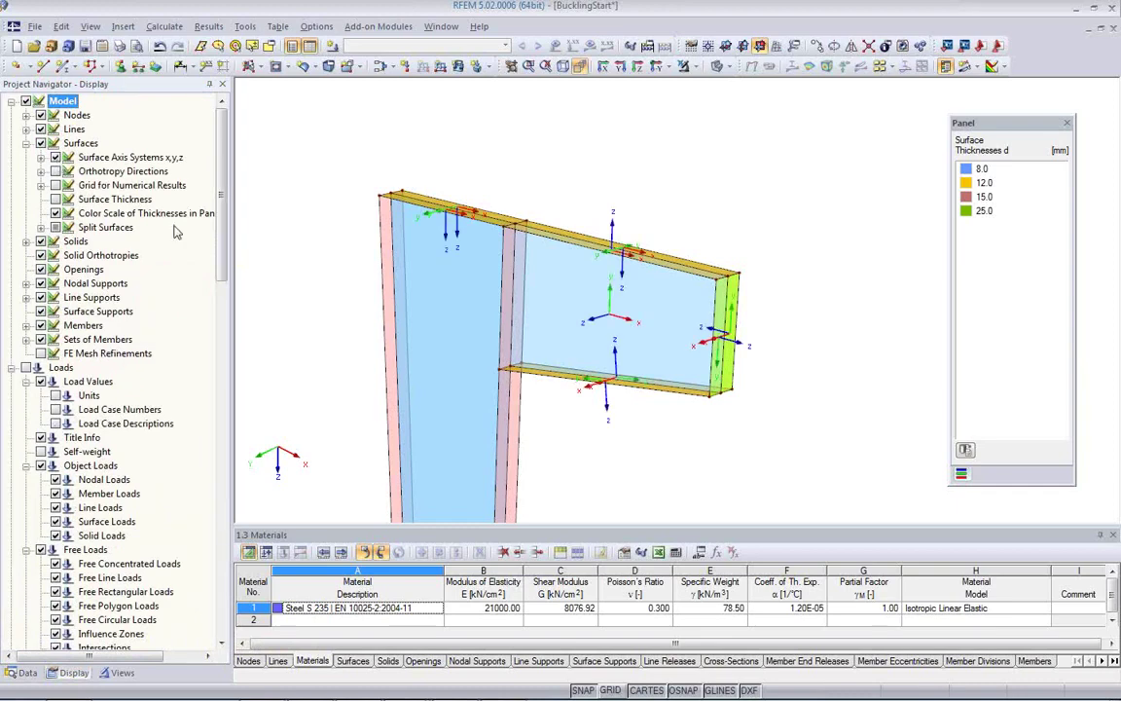
Reverse the local axis system of the beam's front top flange surface, No. 9.
{"action": "middle_click_drag", "start_coordinate": [632, 314], "coordinate": [580, 361], "text": "ctrl"}
{"action": "scroll", "coordinate": [606, 316], "scroll_direction": "up", "scroll_amount": 1}
{"action": "scroll", "coordinate": [607, 316], "scroll_direction": "up", "scroll_amount": 2}
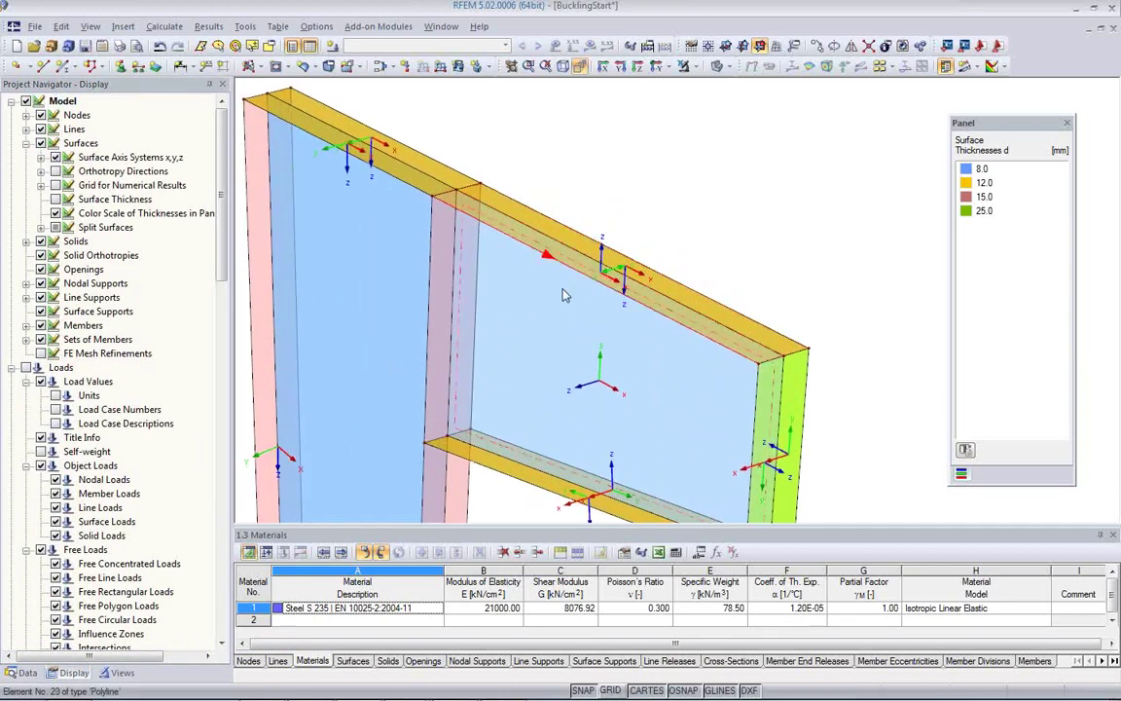
{"action": "middle_click_drag", "start_coordinate": [654, 368], "coordinate": [651, 287]}
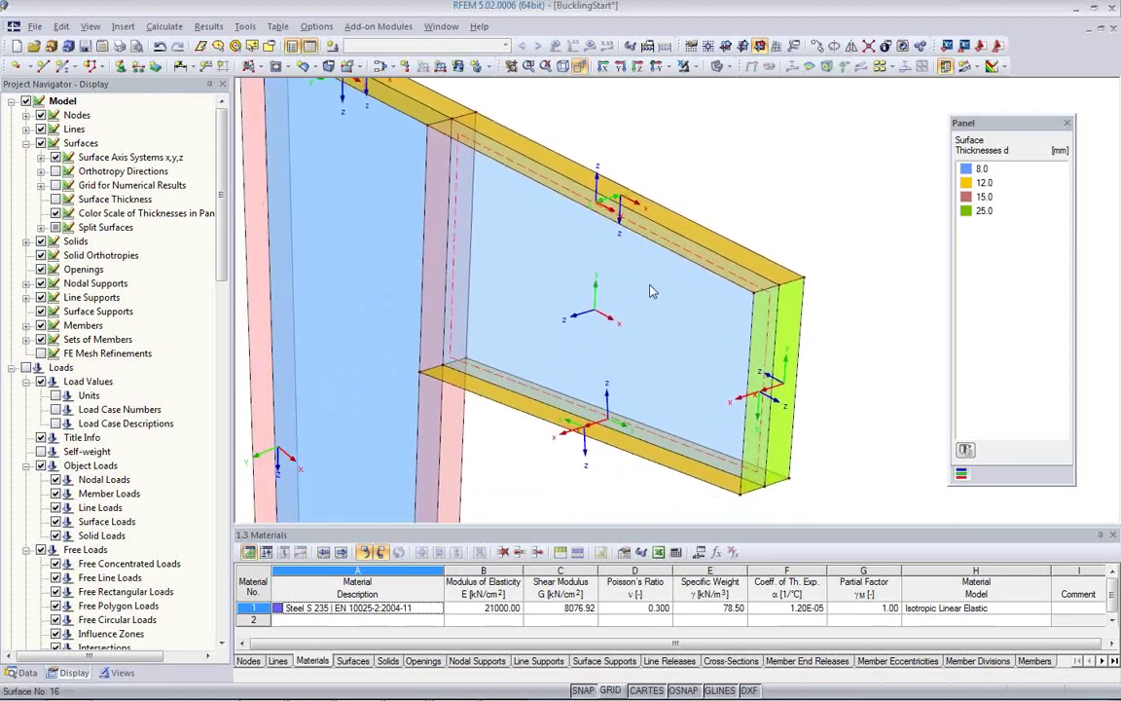
{"action": "scroll", "coordinate": [652, 287], "scroll_direction": "down", "scroll_amount": 2}
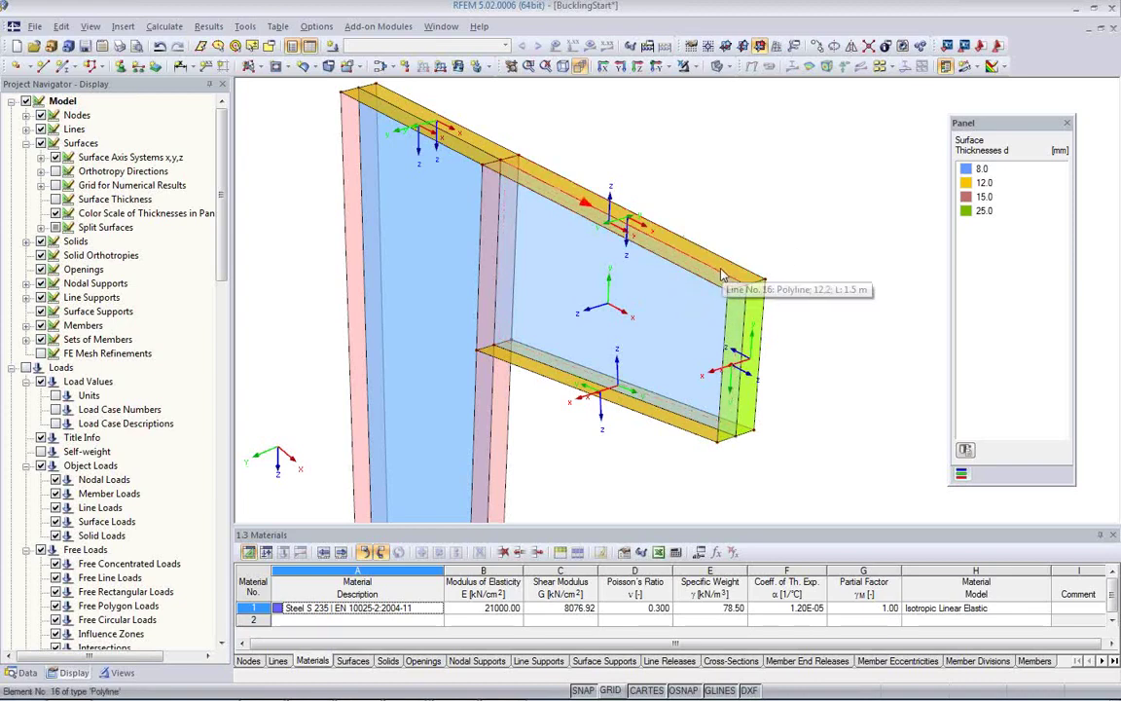
{"action": "scroll", "coordinate": [578, 264], "scroll_direction": "up", "scroll_amount": 4}
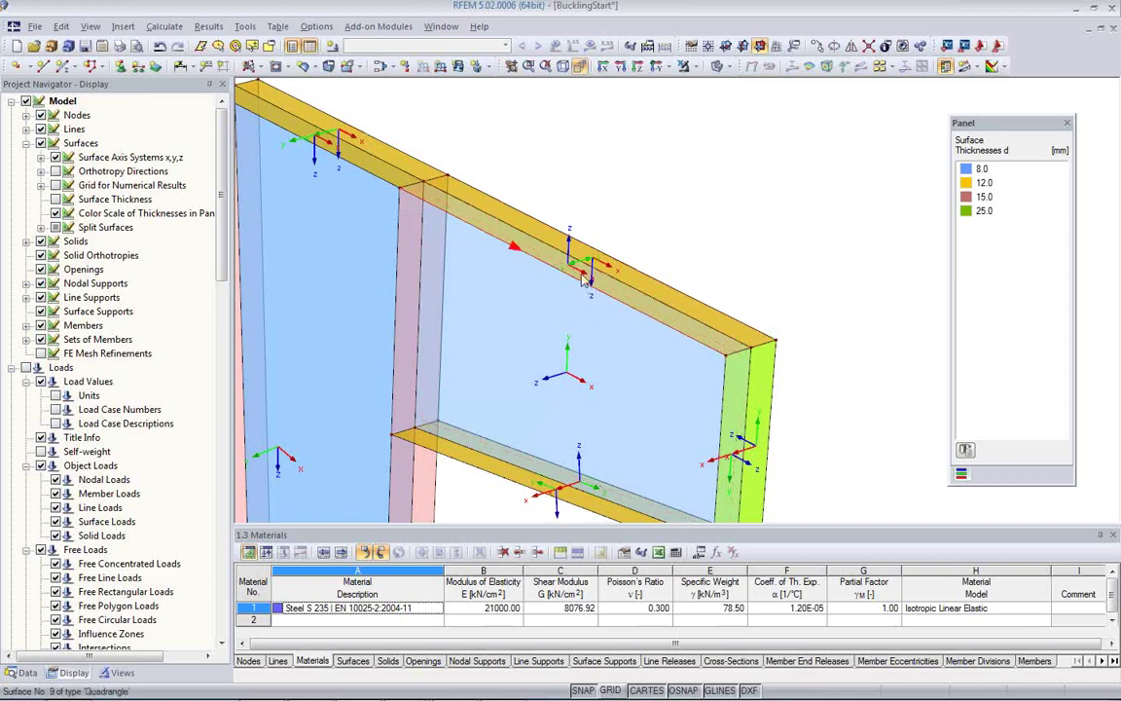
{"action": "left_click", "coordinate": [627, 303]}
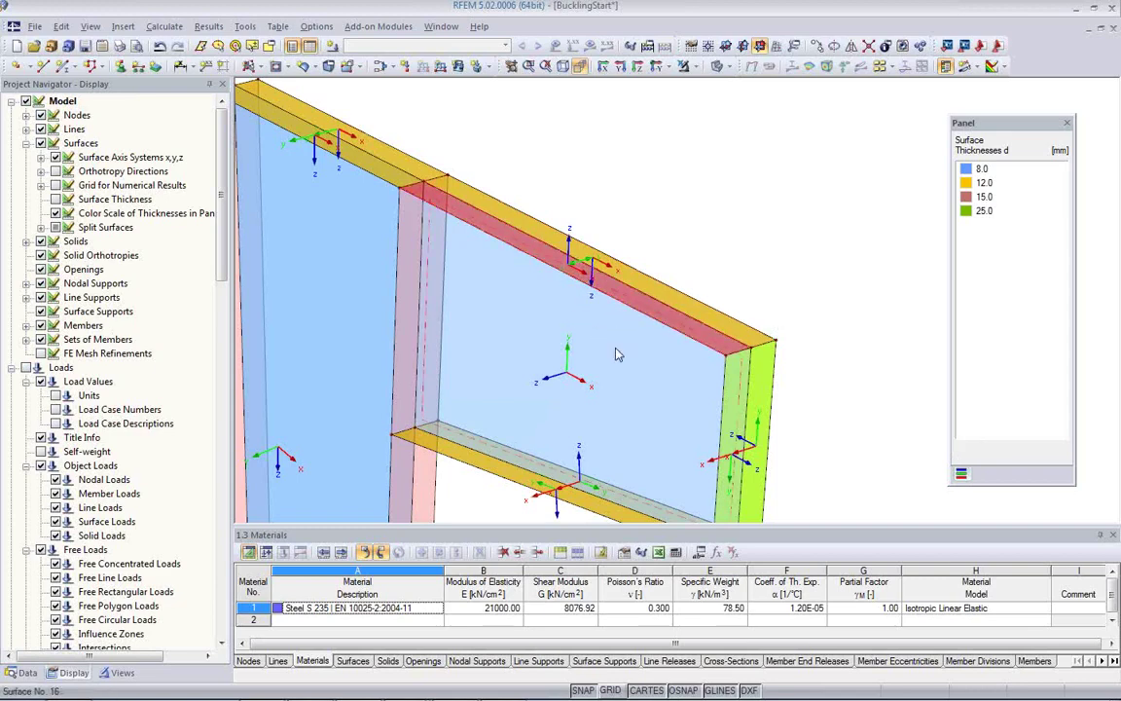
{"action": "left_click", "coordinate": [687, 269]}
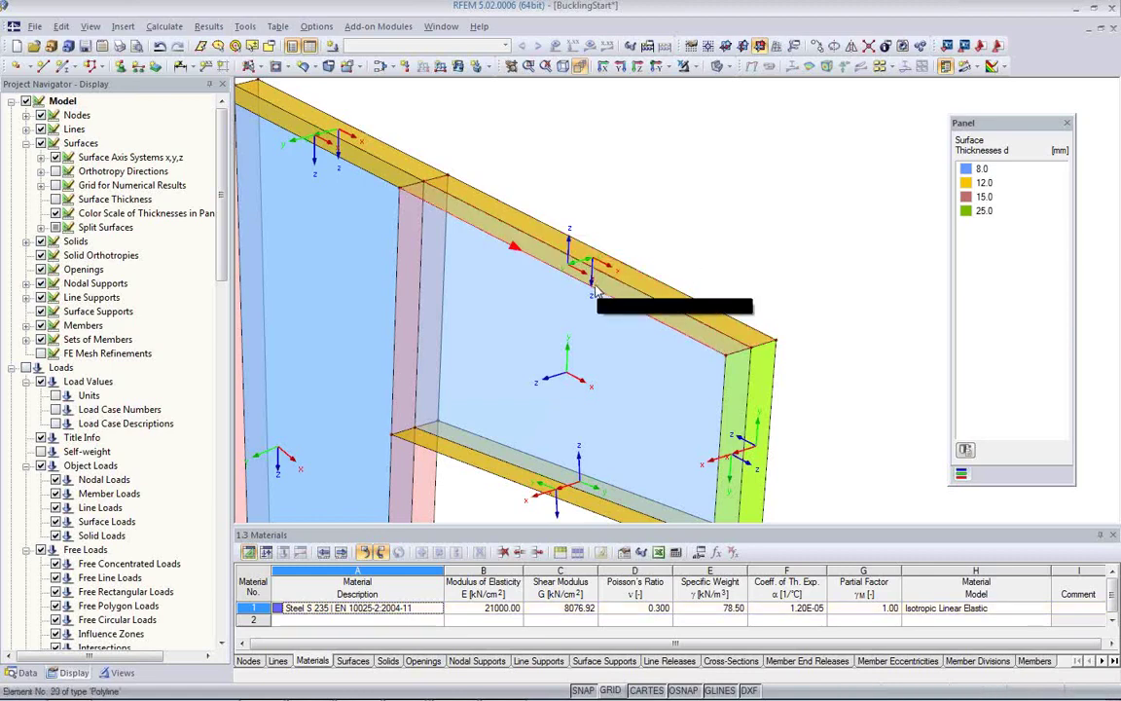
{"action": "left_click", "coordinate": [545, 259]}
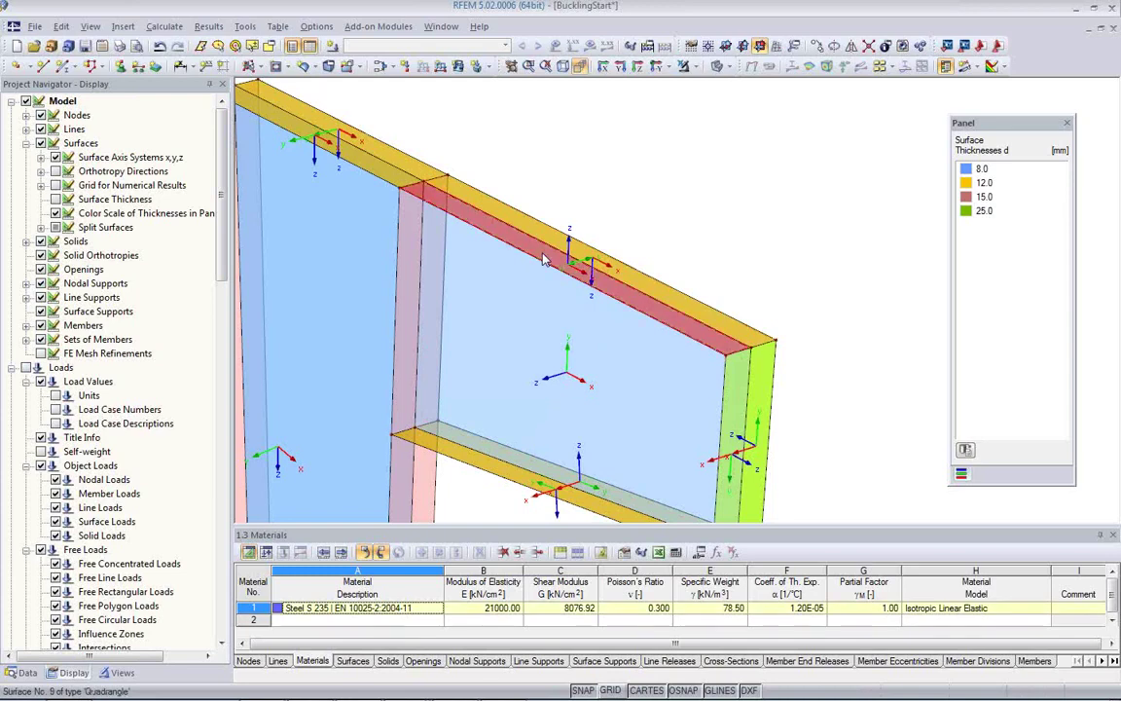
{"action": "right_click", "coordinate": [545, 260]}
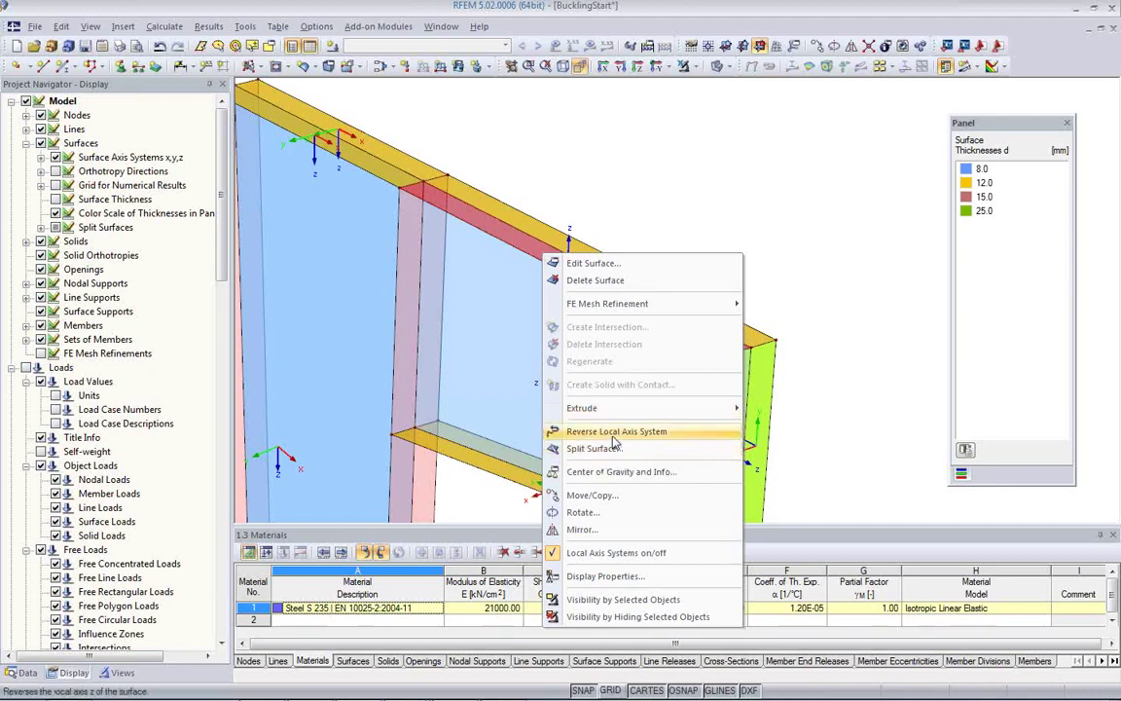
{"action": "left_click", "coordinate": [613, 433]}
Reverse the local axis system of the rear half of the beam's end plate.
{"action": "middle_click_drag", "start_coordinate": [579, 319], "coordinate": [531, 280]}
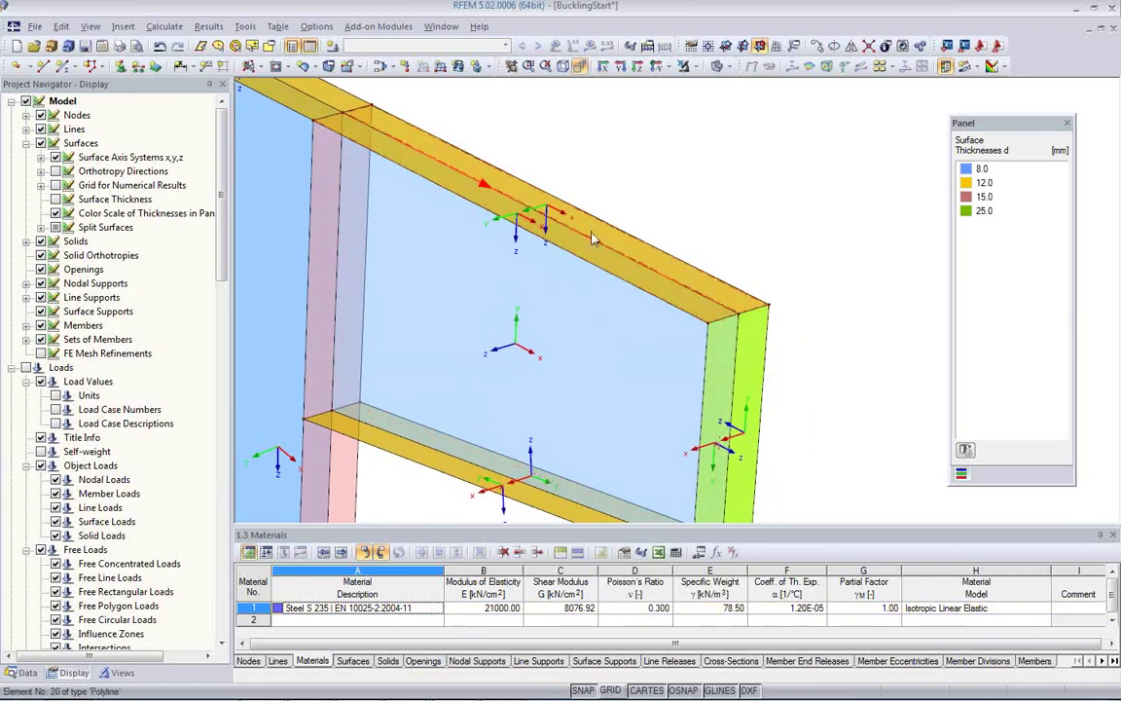
{"action": "mouse_move", "coordinate": [579, 321]}
{"action": "middle_mouse_down", "text": "ctrl"}
{"action": "mouse_move", "coordinate": [627, 268]}
{"action": "mouse_move", "coordinate": [578, 342]}
{"action": "middle_mouse_up", "text": "ctrl"}
{"action": "middle_click_drag", "start_coordinate": [655, 384], "coordinate": [652, 275]}
{"action": "scroll", "coordinate": [707, 407], "scroll_direction": "up", "scroll_amount": 2}
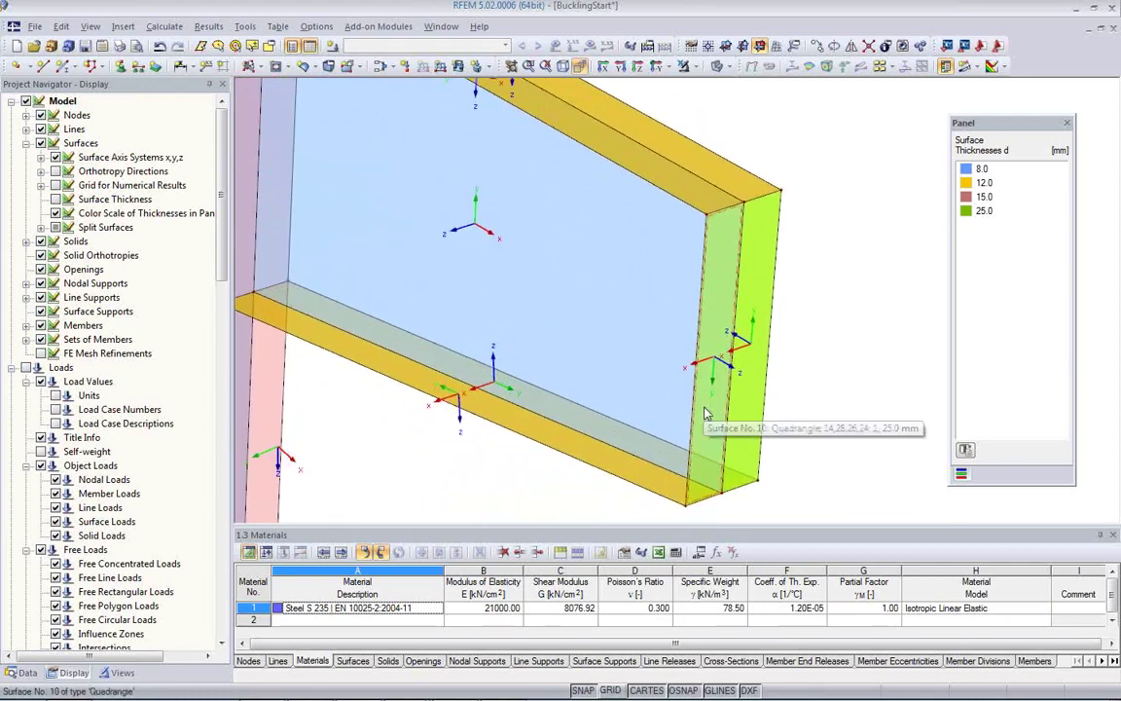
{"action": "left_click", "coordinate": [755, 316]}
{"action": "right_click", "coordinate": [755, 315]}
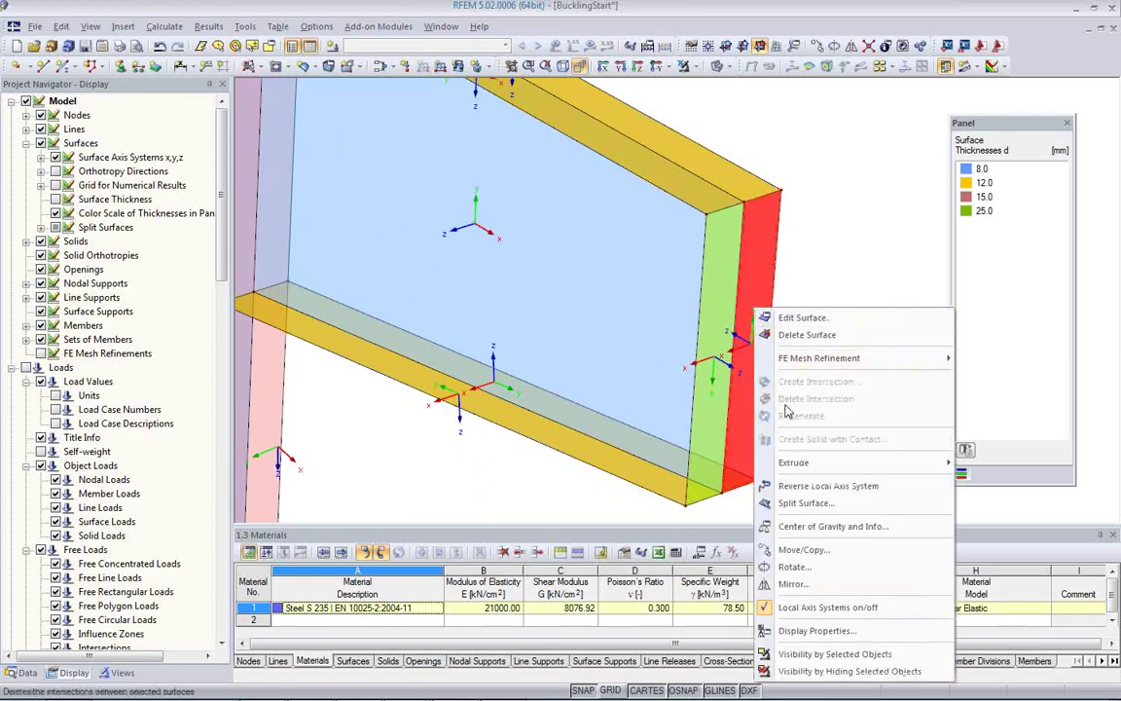
{"action": "left_click", "coordinate": [807, 490]}
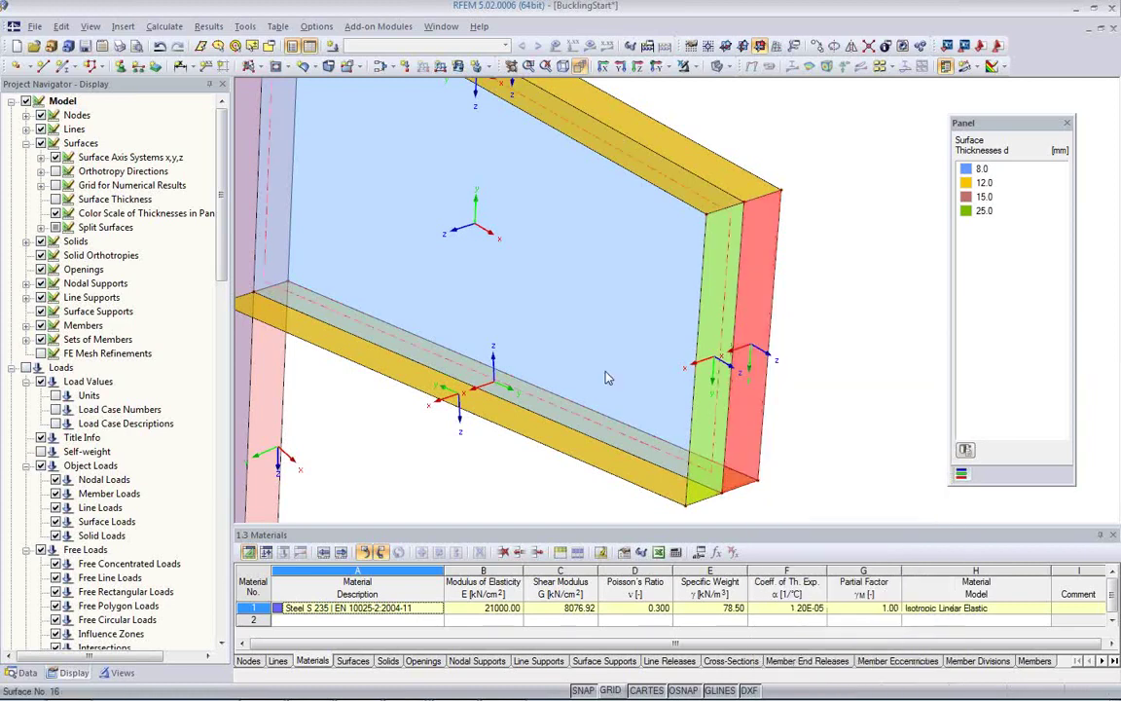
Reverse the local axis system of the beam's rear lower flange surface, No. 14.
{"action": "middle_click_drag", "start_coordinate": [486, 447], "coordinate": [525, 408]}
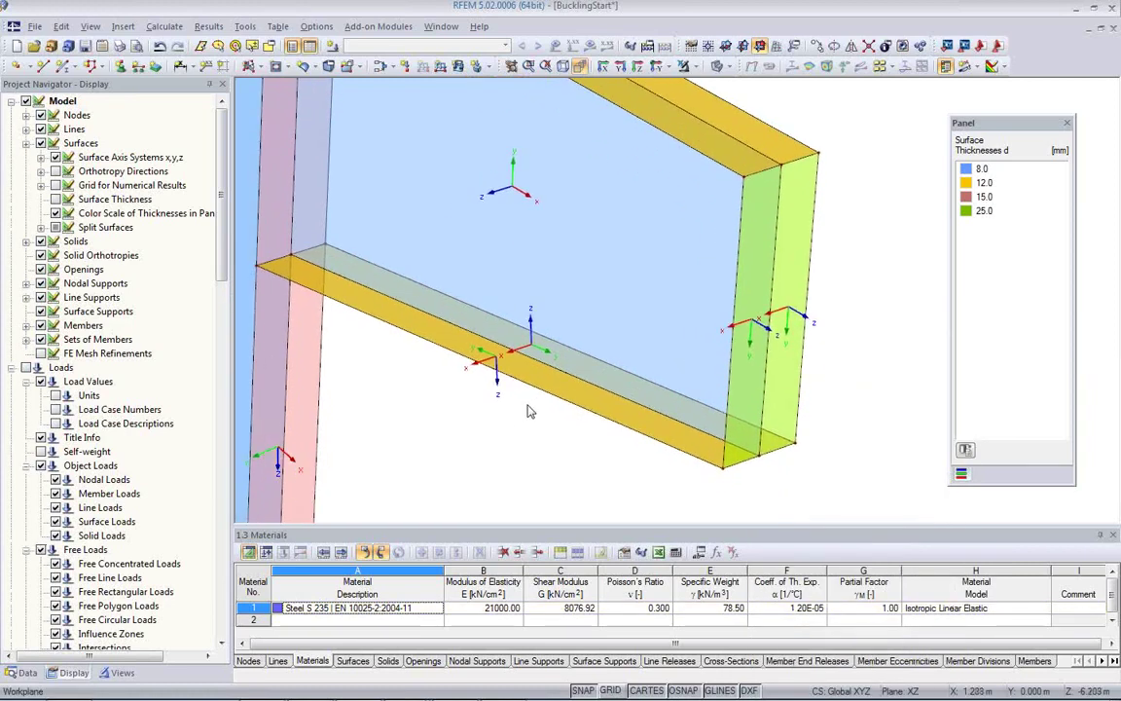
{"action": "scroll", "coordinate": [527, 408], "scroll_direction": "up", "scroll_amount": 1}
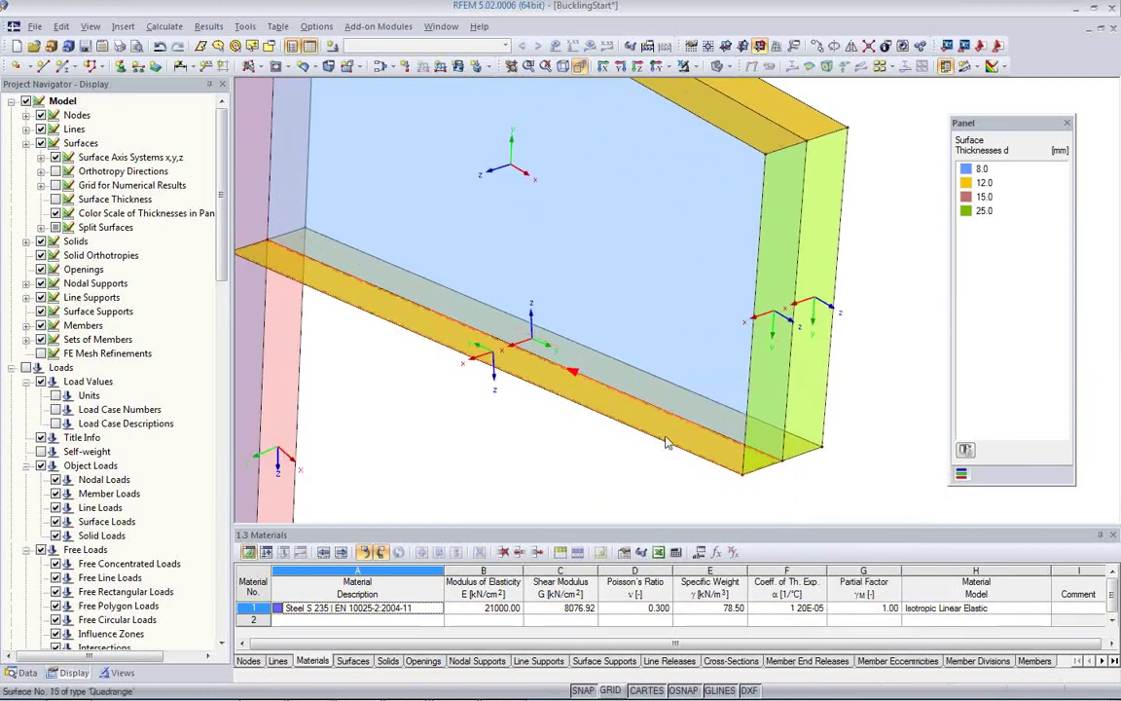
{"action": "middle_click_drag", "start_coordinate": [728, 466], "coordinate": [569, 379], "text": "ctrl"}
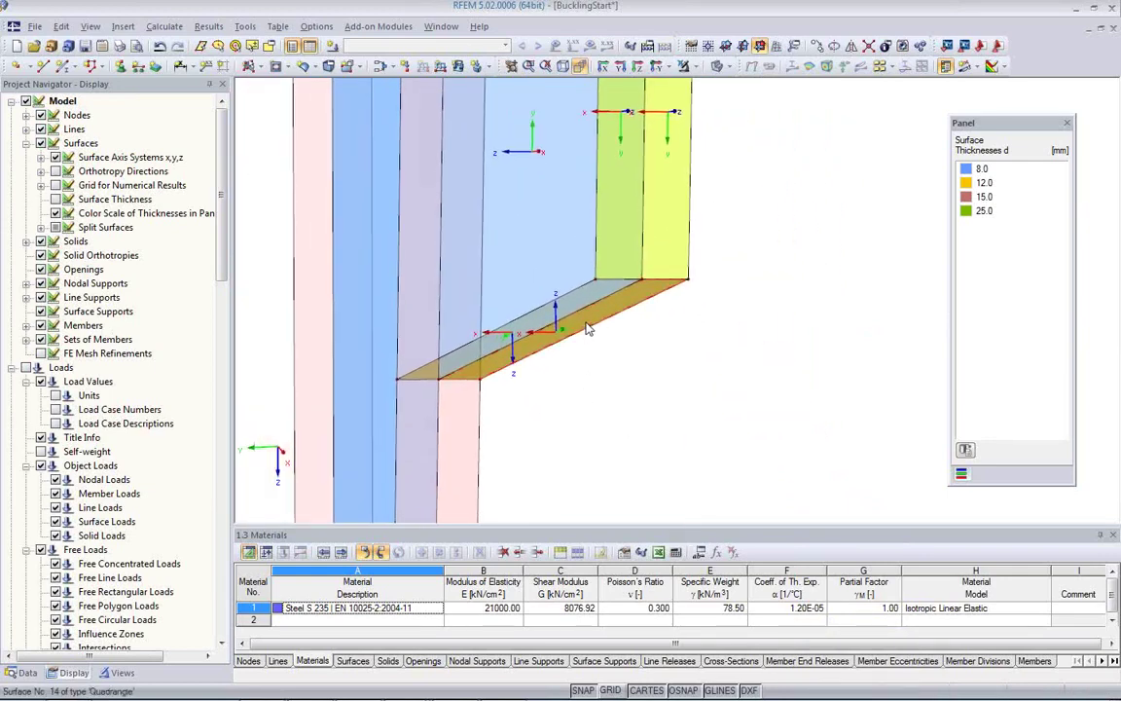
{"action": "left_click", "coordinate": [584, 326]}
{"action": "right_click", "coordinate": [584, 326]}
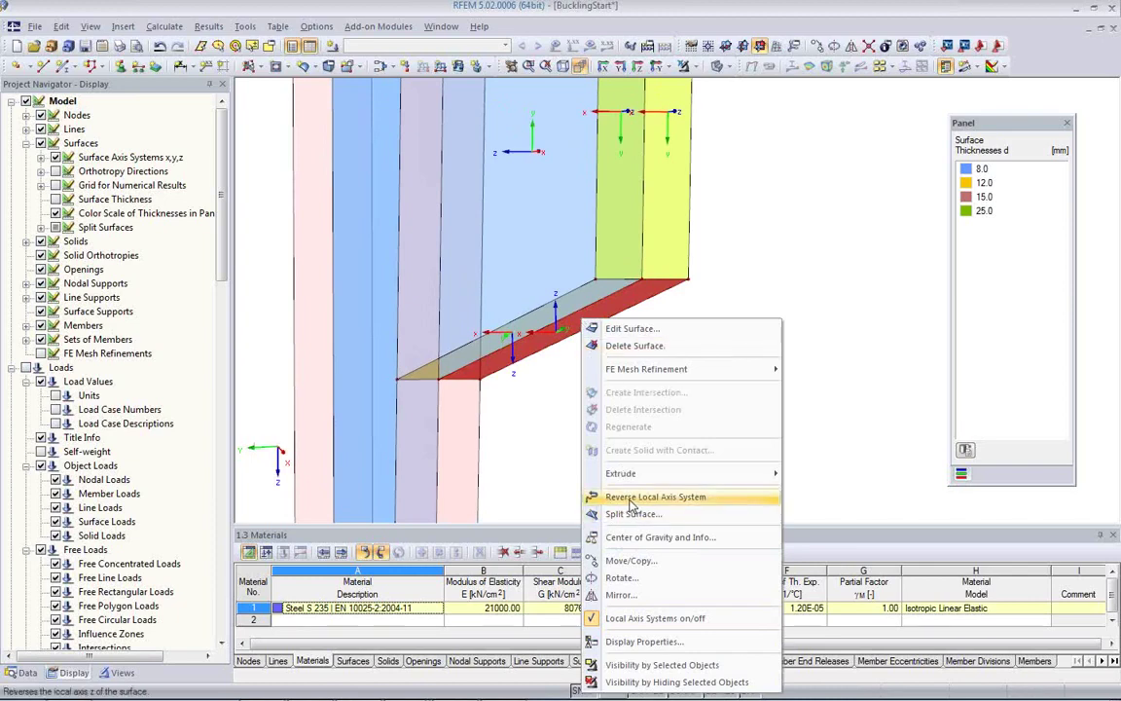
{"action": "left_click", "coordinate": [632, 500]}
Set the input x-axis of the beam's front lower flange surface, No. 15, parallel to line 29, the flange's centre line.
{"action": "middle_click_drag", "start_coordinate": [574, 429], "coordinate": [550, 399], "text": "ctrl"}
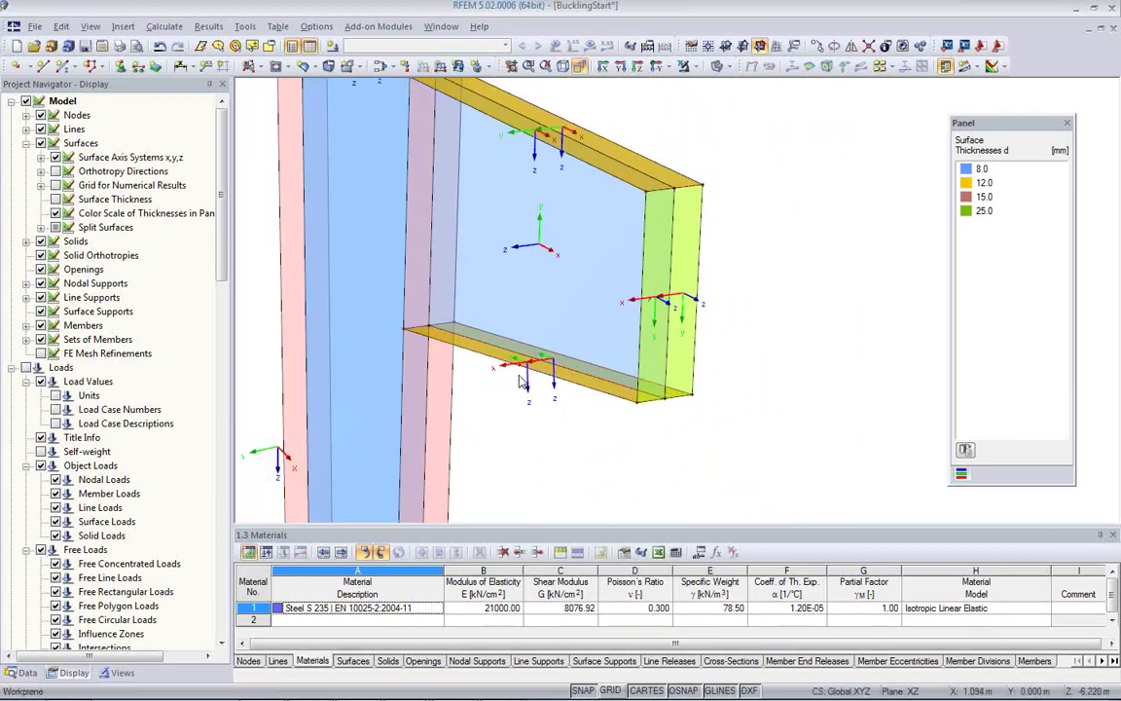
{"action": "scroll", "coordinate": [522, 377], "scroll_direction": "up", "scroll_amount": 3}
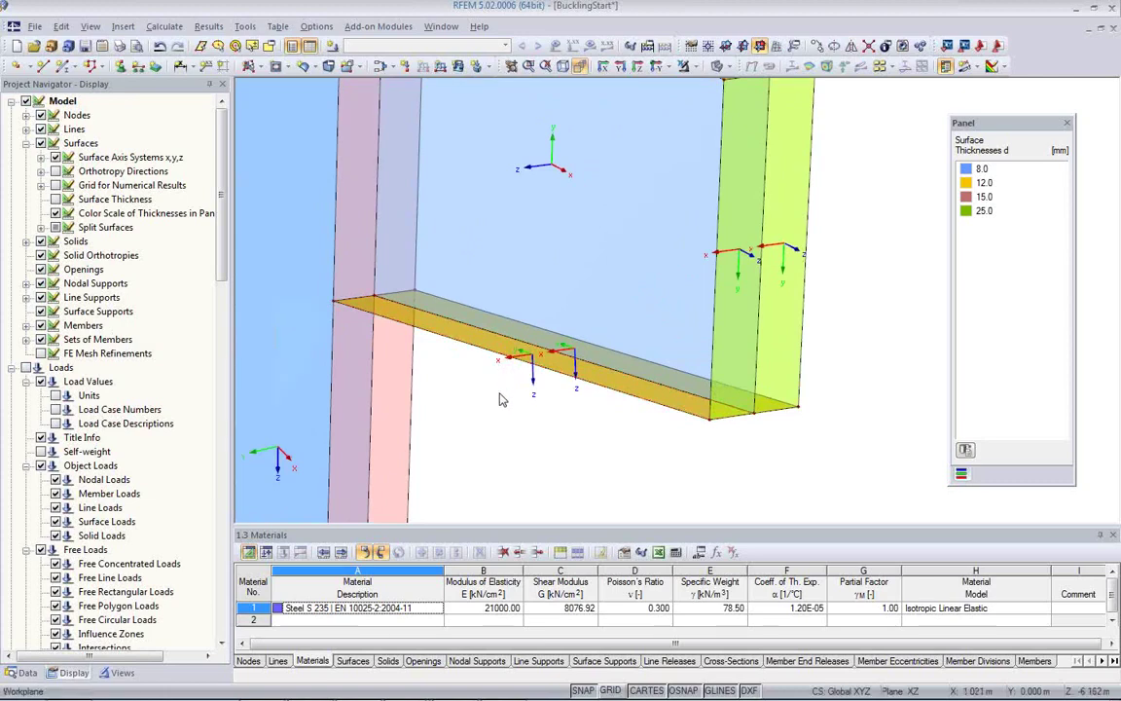
{"action": "scroll", "coordinate": [499, 394], "scroll_direction": "down", "scroll_amount": 2}
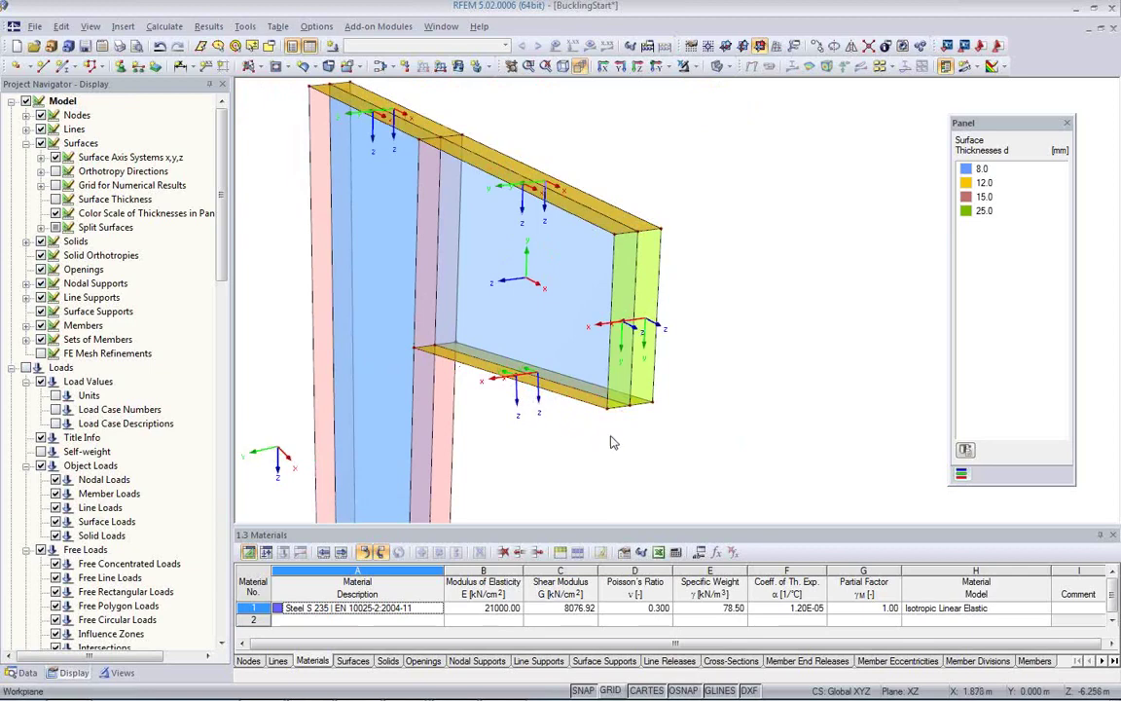
{"action": "scroll", "coordinate": [545, 432], "scroll_direction": "up", "scroll_amount": 2}
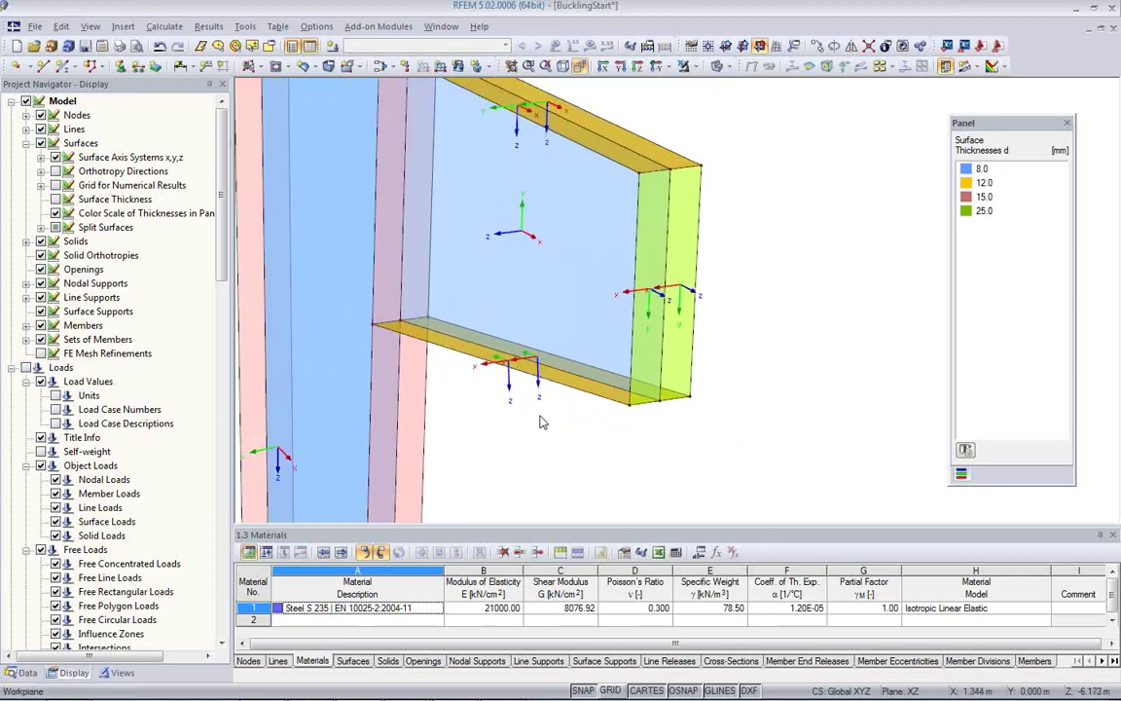
{"action": "scroll", "coordinate": [576, 430], "scroll_direction": "up", "scroll_amount": 2}
{"action": "scroll", "coordinate": [578, 447], "scroll_direction": "up", "scroll_amount": 1}
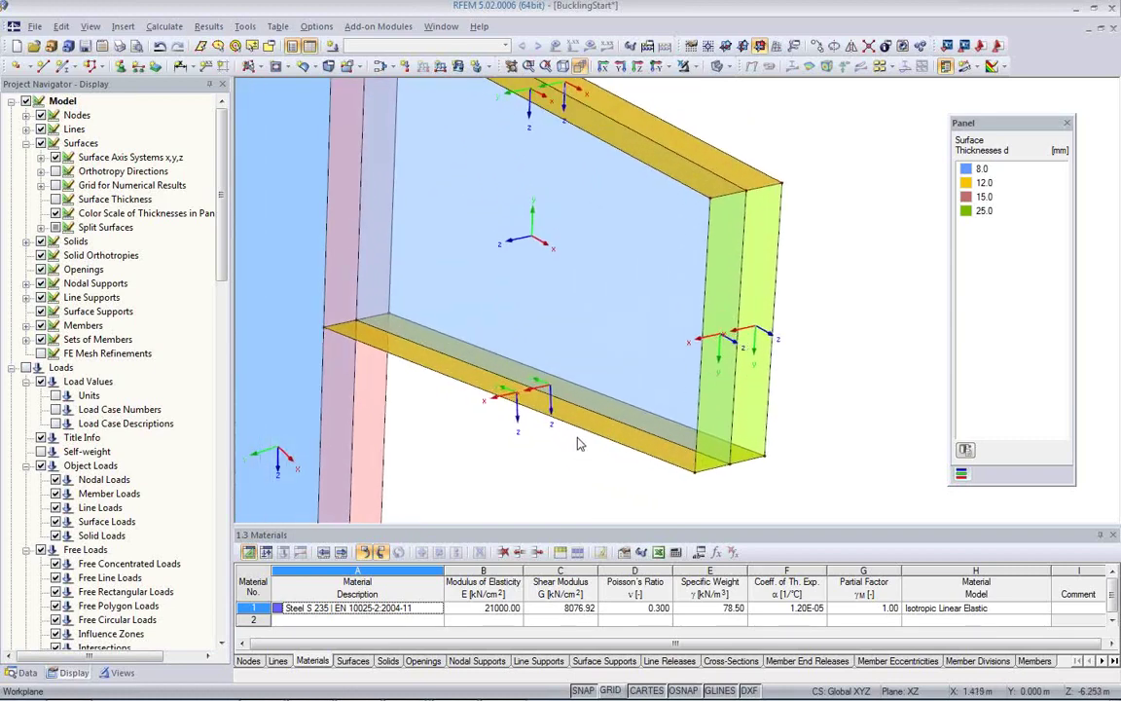
{"action": "middle_click_drag", "start_coordinate": [576, 441], "coordinate": [583, 390]}
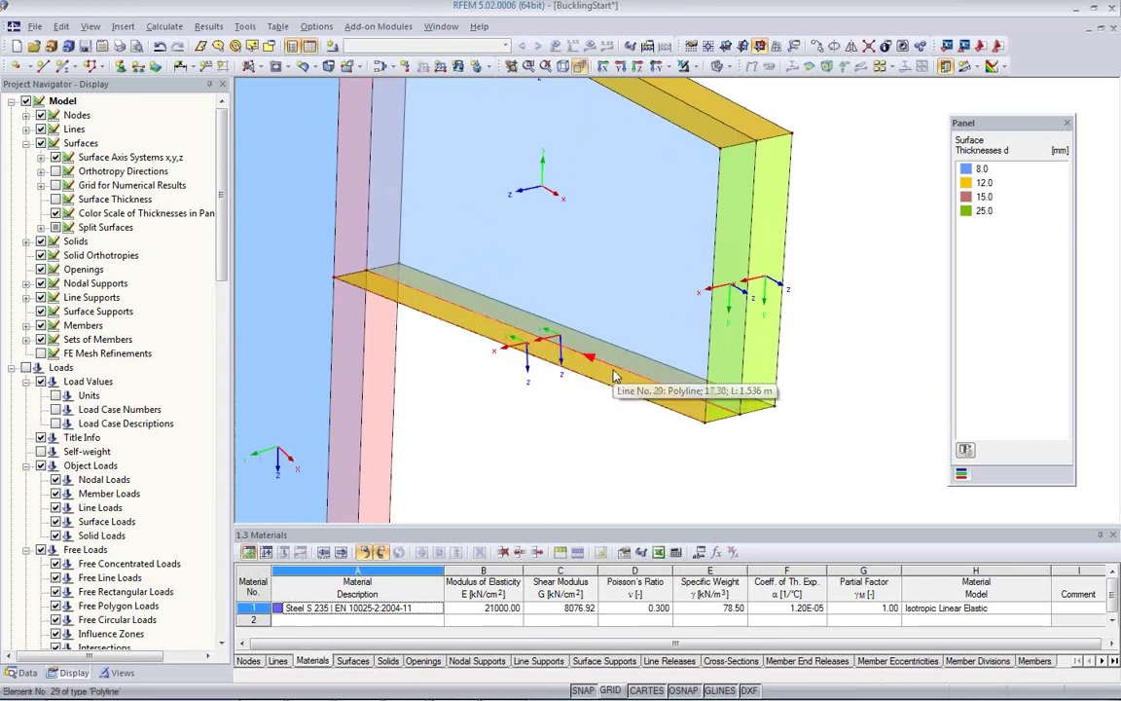
{"action": "double_click", "coordinate": [611, 384]}
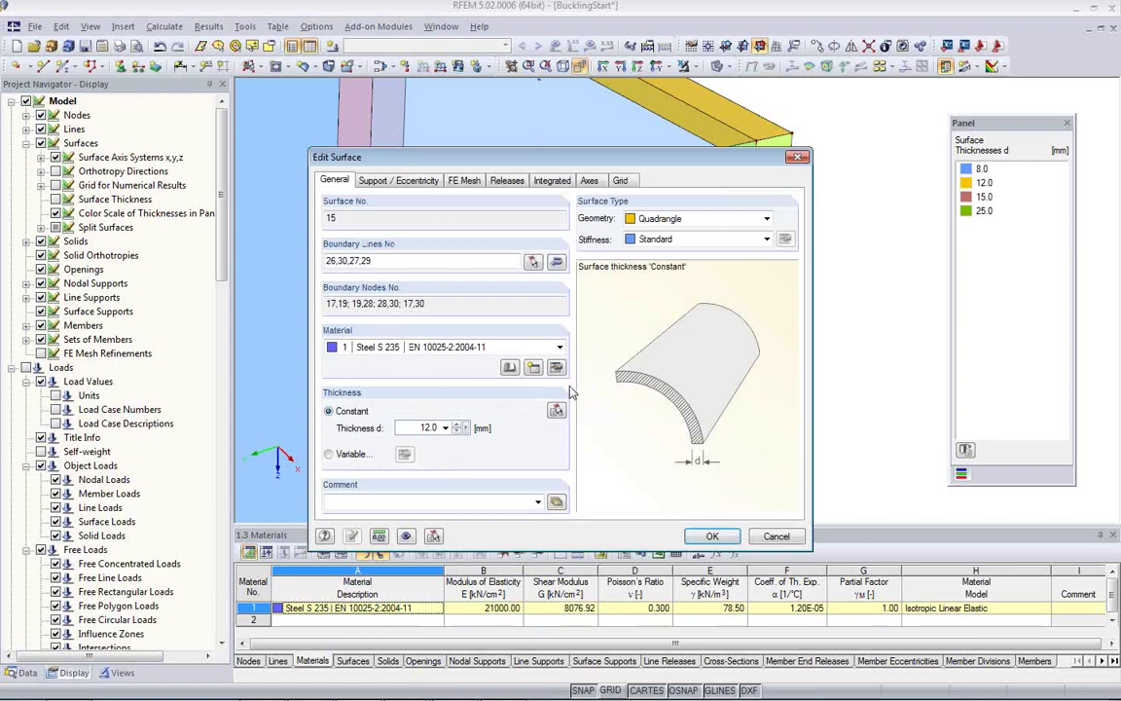
{"action": "left_click", "coordinate": [590, 181]}
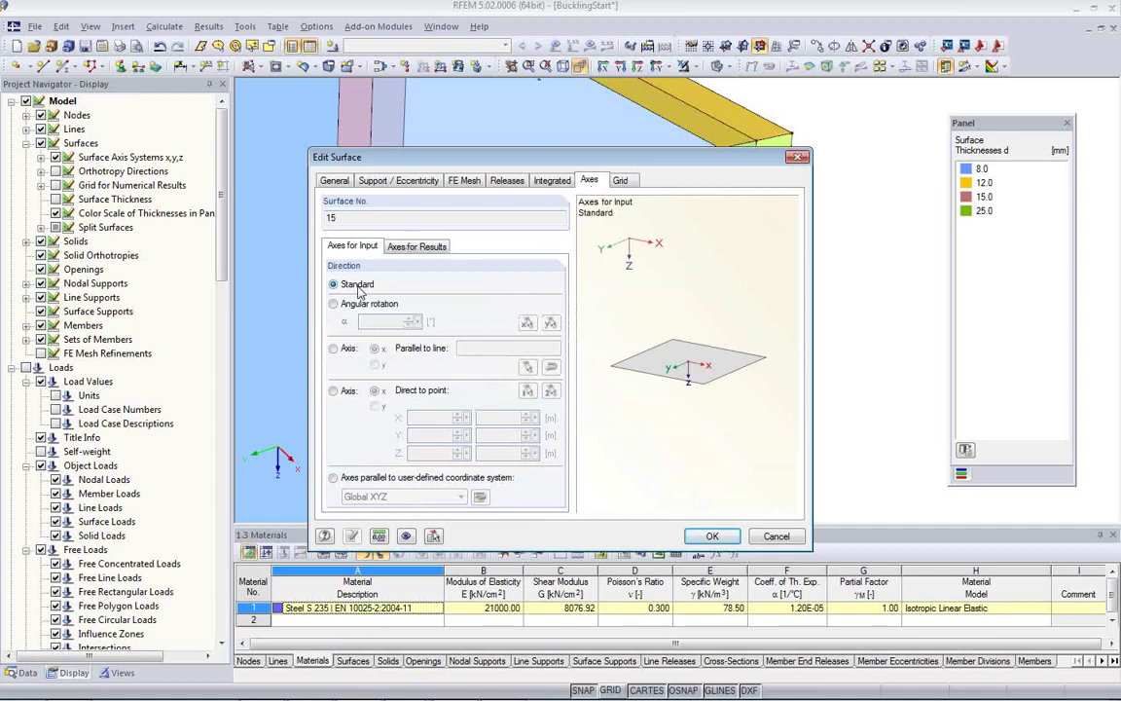
{"action": "left_click", "coordinate": [333, 349]}
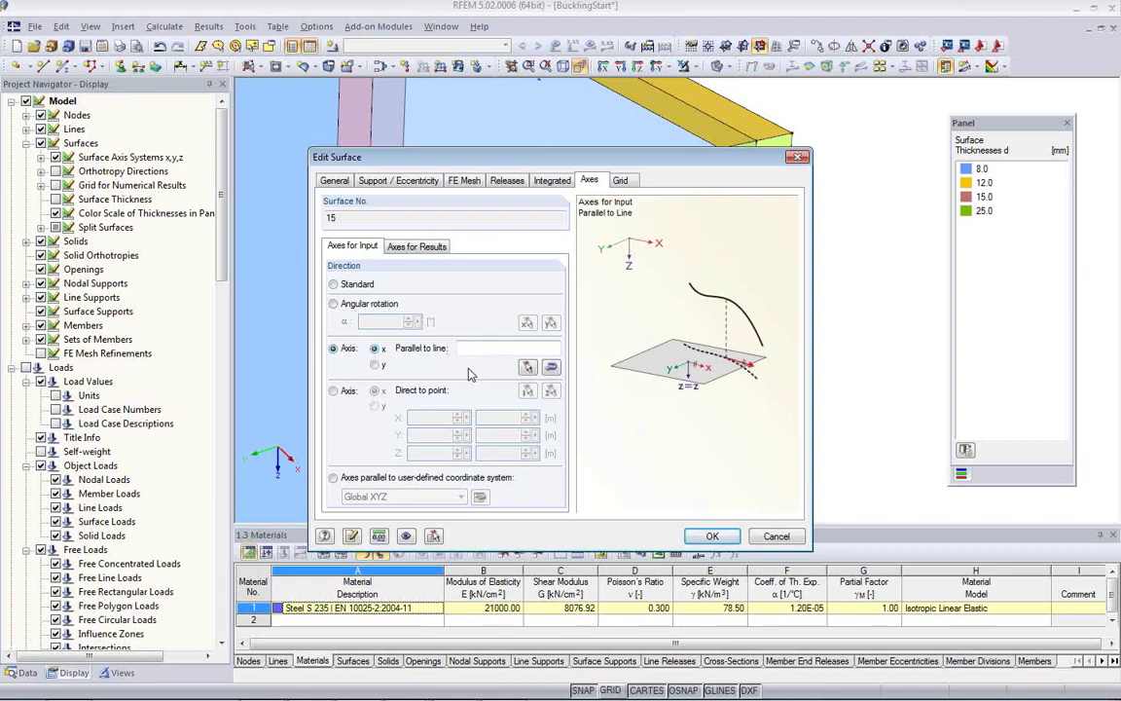
{"action": "left_click", "coordinate": [526, 368]}
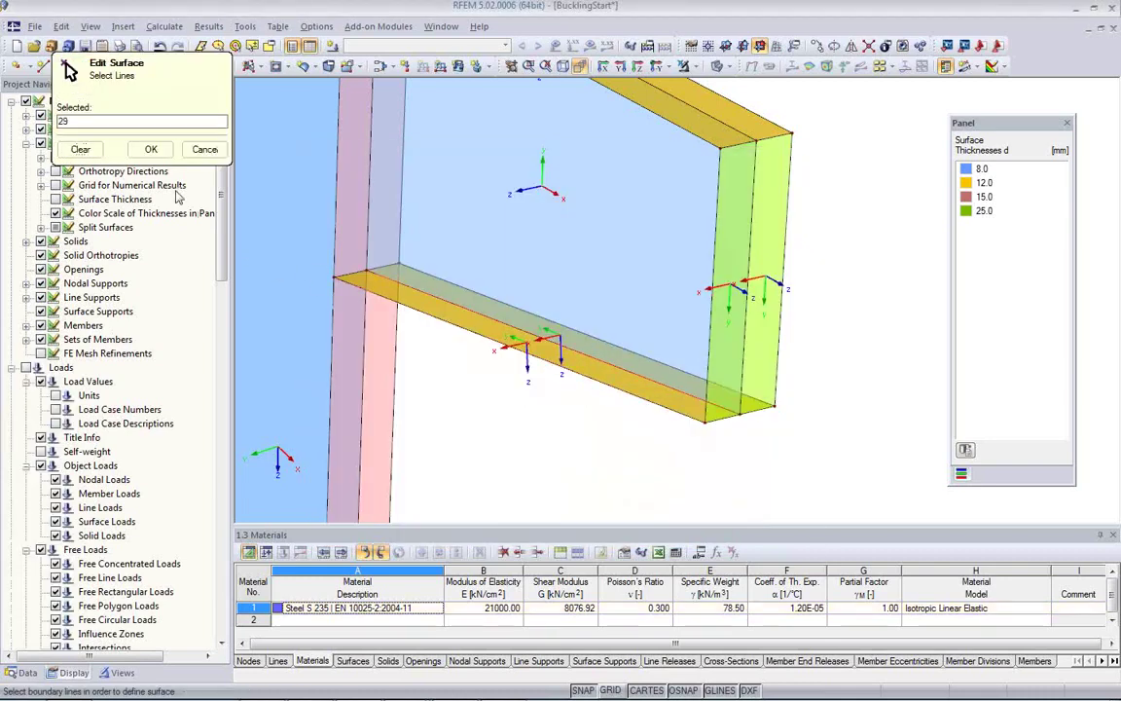
{"action": "left_click", "coordinate": [151, 149]}
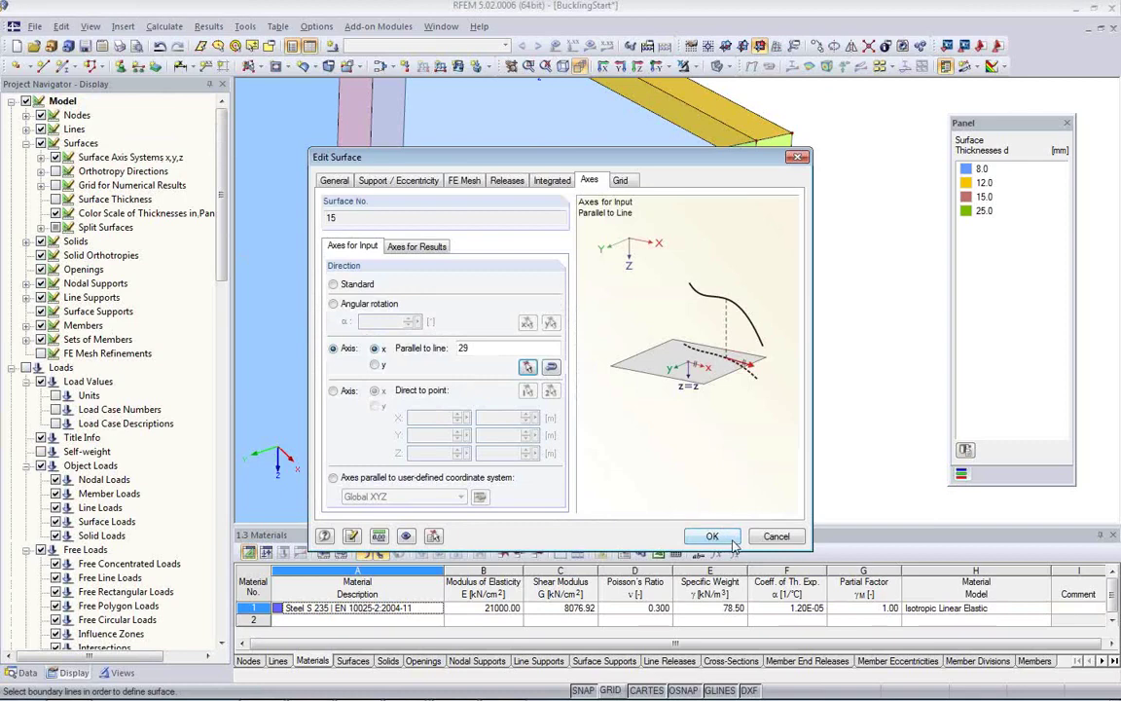
{"action": "key", "text": "Return"}
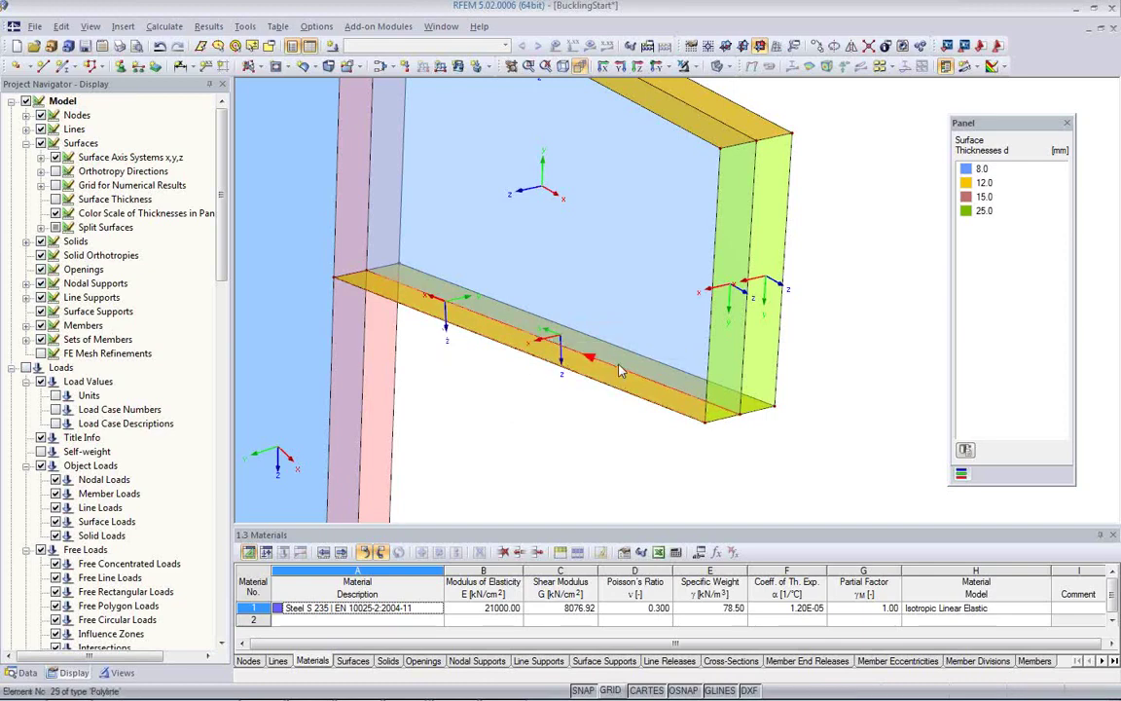
Reverse the orientation of line 29, the centre line of the beam's lower flange.
{"action": "right_click", "coordinate": [507, 332]}
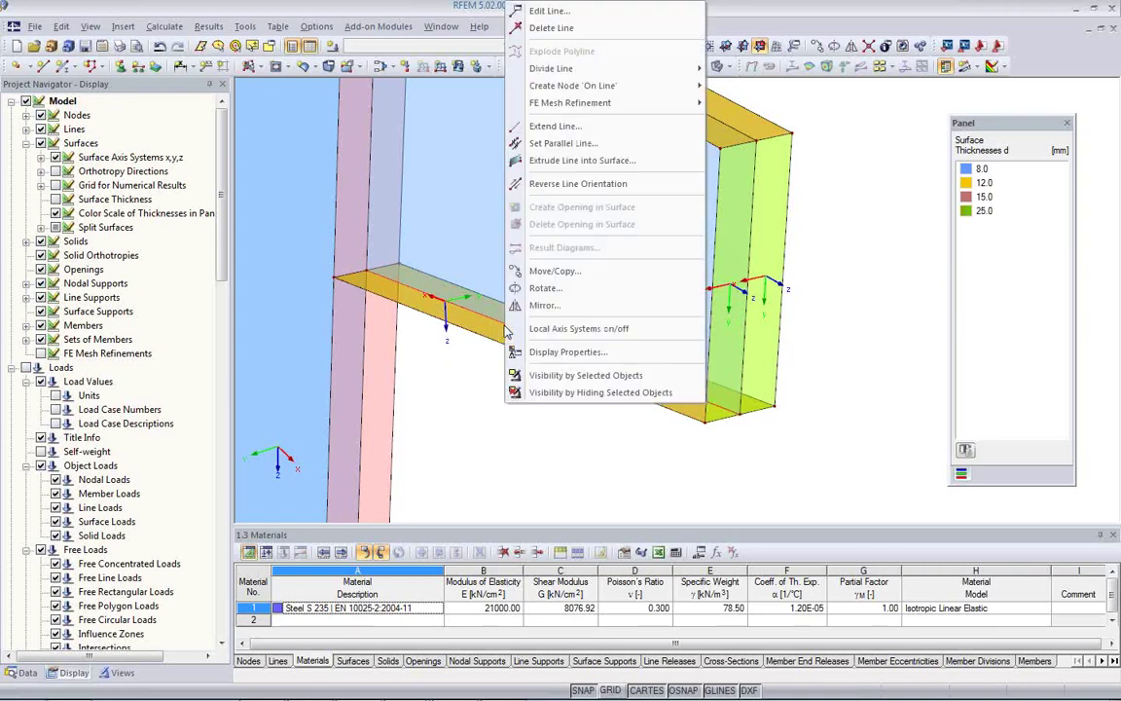
{"action": "left_click", "coordinate": [562, 195]}
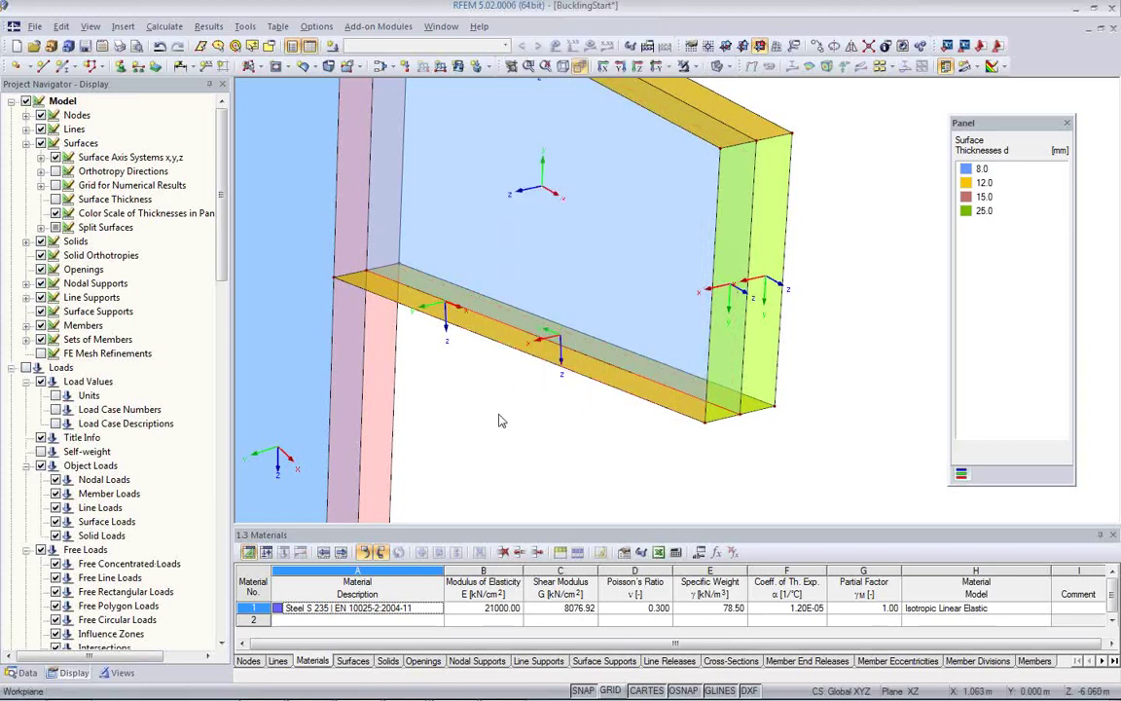
{"action": "left_click", "coordinate": [735, 435]}
Set the input x-axis of the beam's rear lower flange surface, No. 14, parallel to line 29.
{"action": "middle_click_drag", "start_coordinate": [731, 433], "coordinate": [585, 286], "text": "ctrl"}
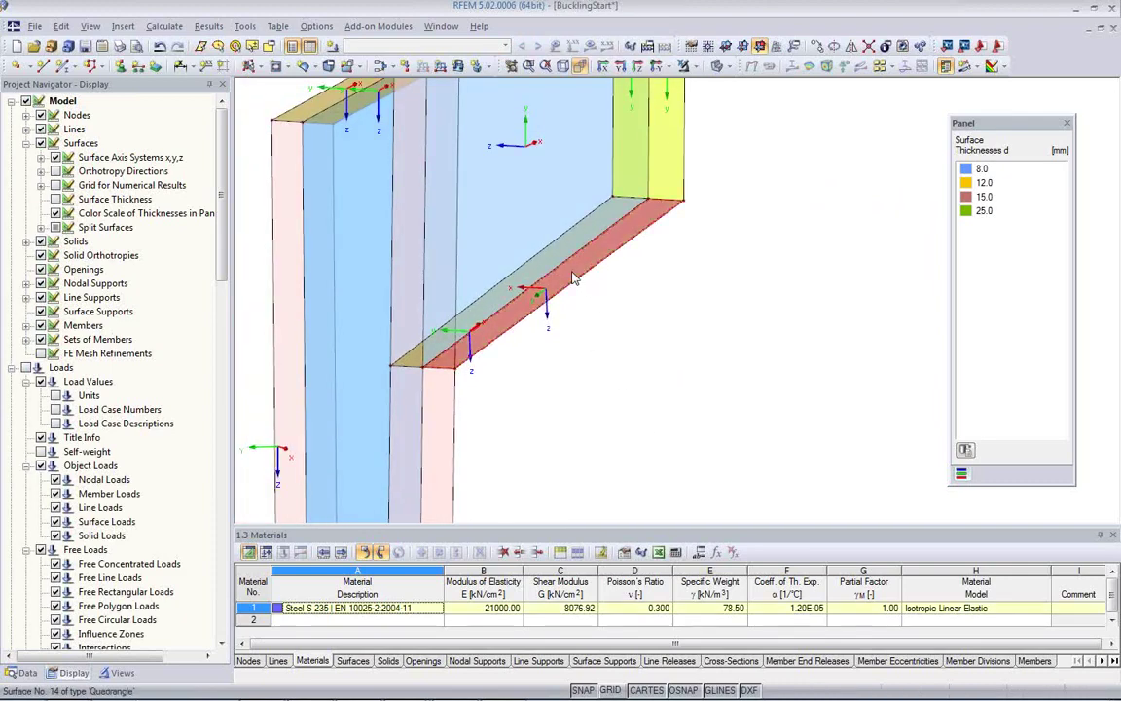
{"action": "double_click", "coordinate": [531, 245]}
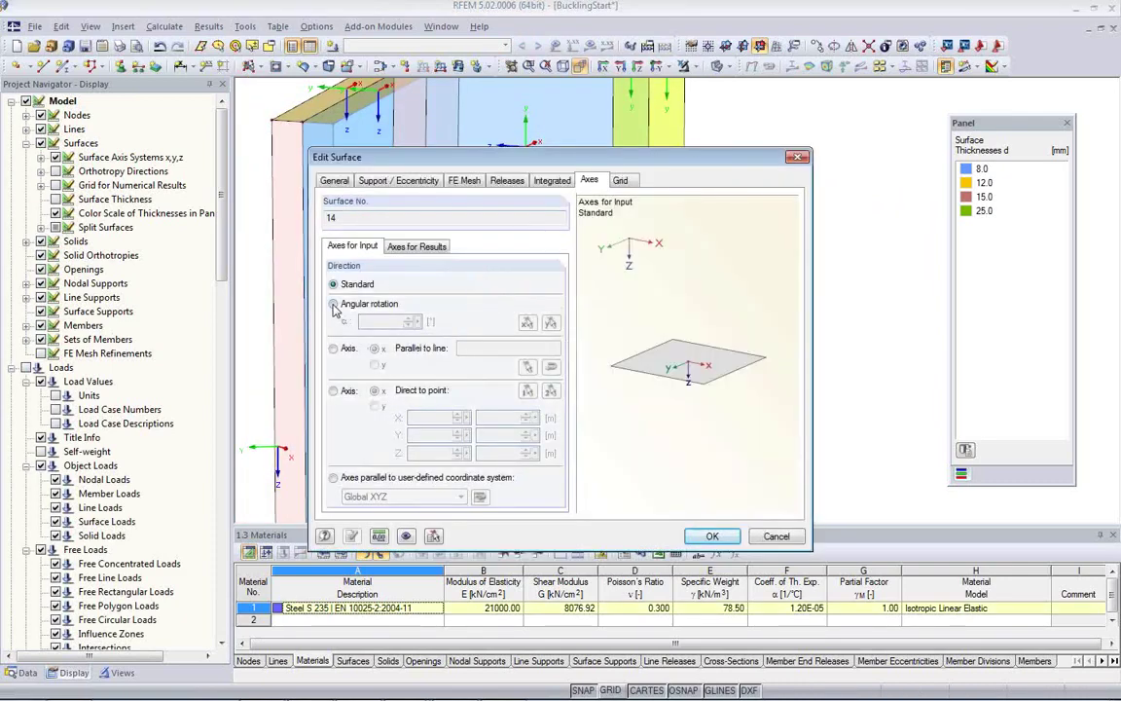
{"action": "left_click", "coordinate": [333, 349]}
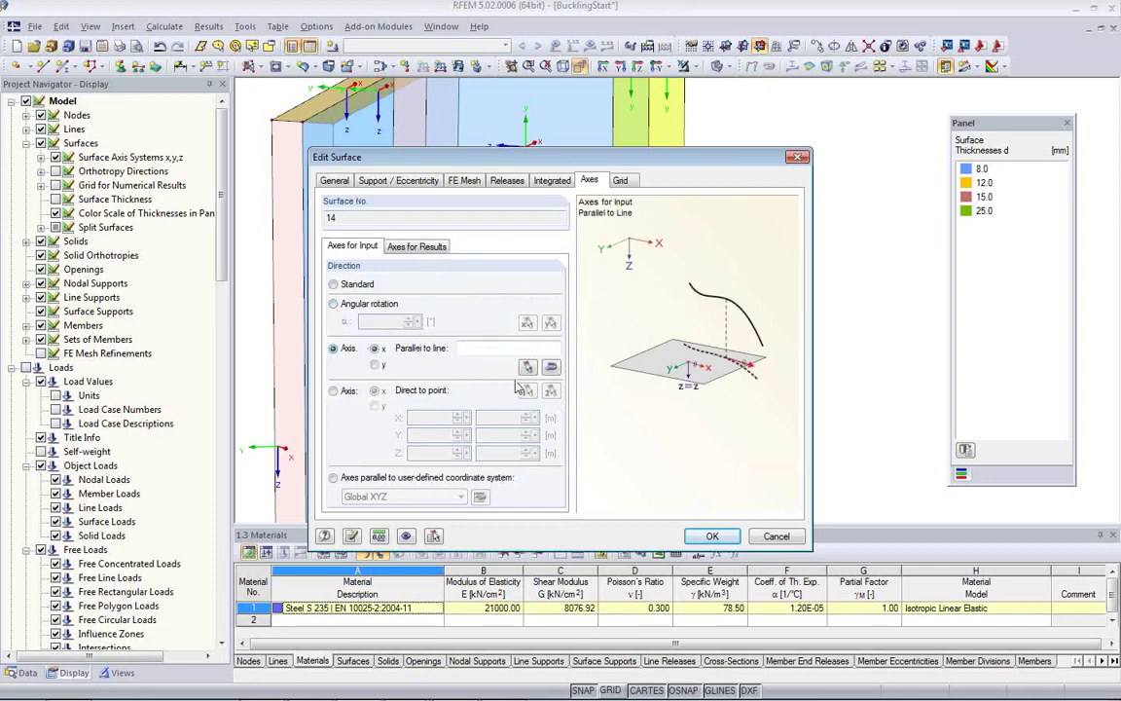
{"action": "left_click", "coordinate": [527, 366]}
{"action": "left_click", "coordinate": [505, 309]}
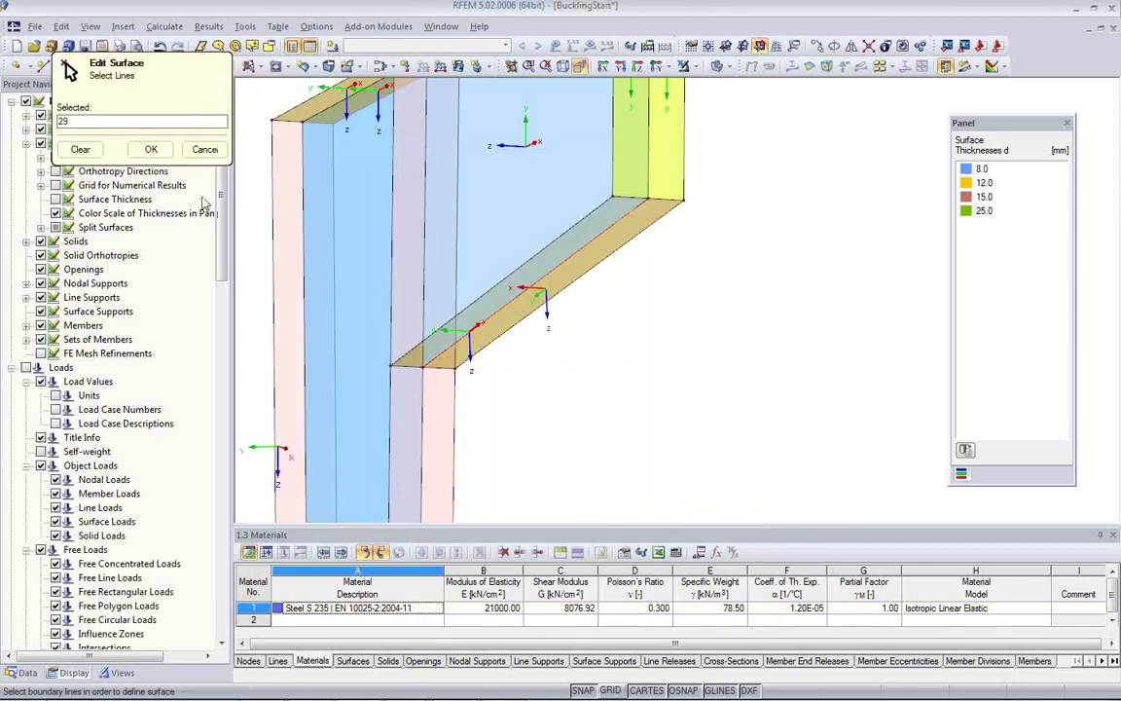
{"action": "left_click", "coordinate": [151, 149]}
{"action": "left_click", "coordinate": [713, 536]}
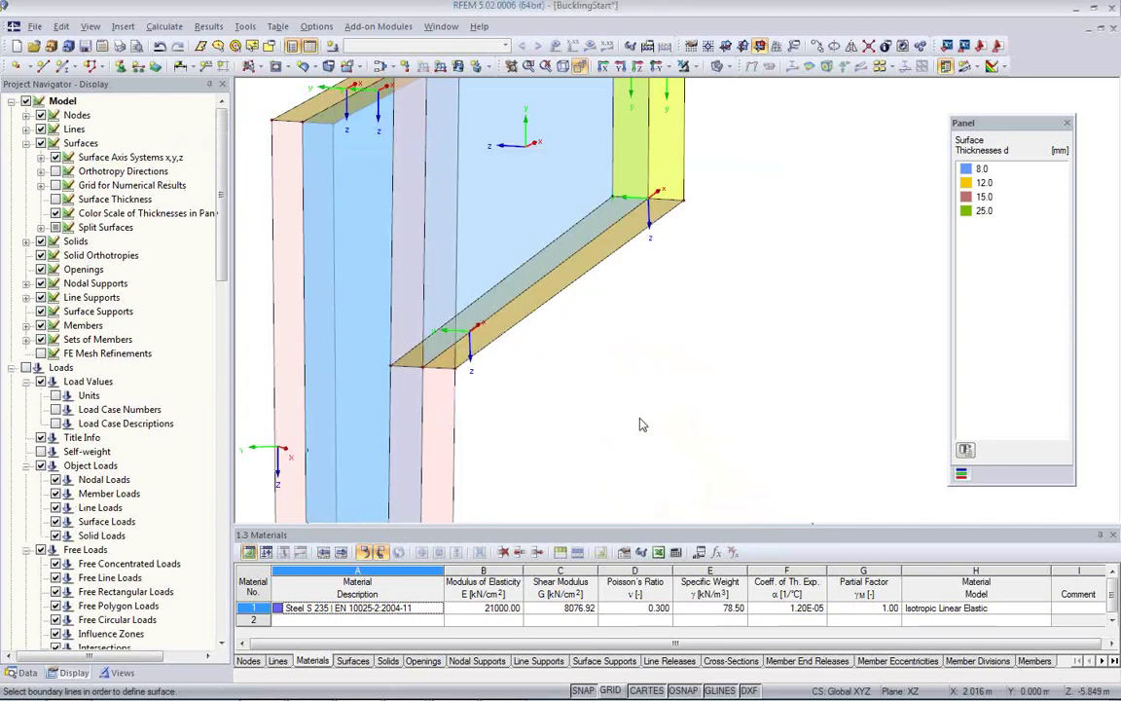
Examine the surface axis systems of the beam's flanges, web and end plate and those of the column.
{"action": "scroll", "coordinate": [608, 325], "scroll_direction": "up", "scroll_amount": 3}
{"action": "scroll", "coordinate": [596, 390], "scroll_direction": "down", "scroll_amount": 3}
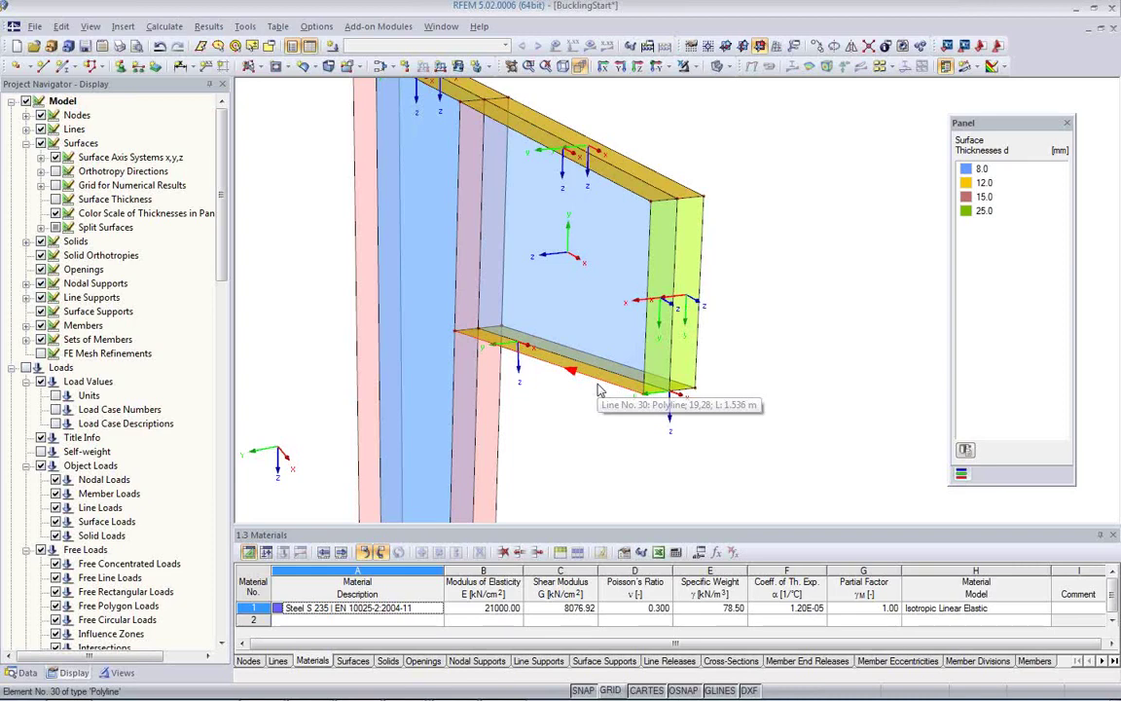
{"action": "middle_click_drag", "start_coordinate": [595, 415], "coordinate": [584, 338]}
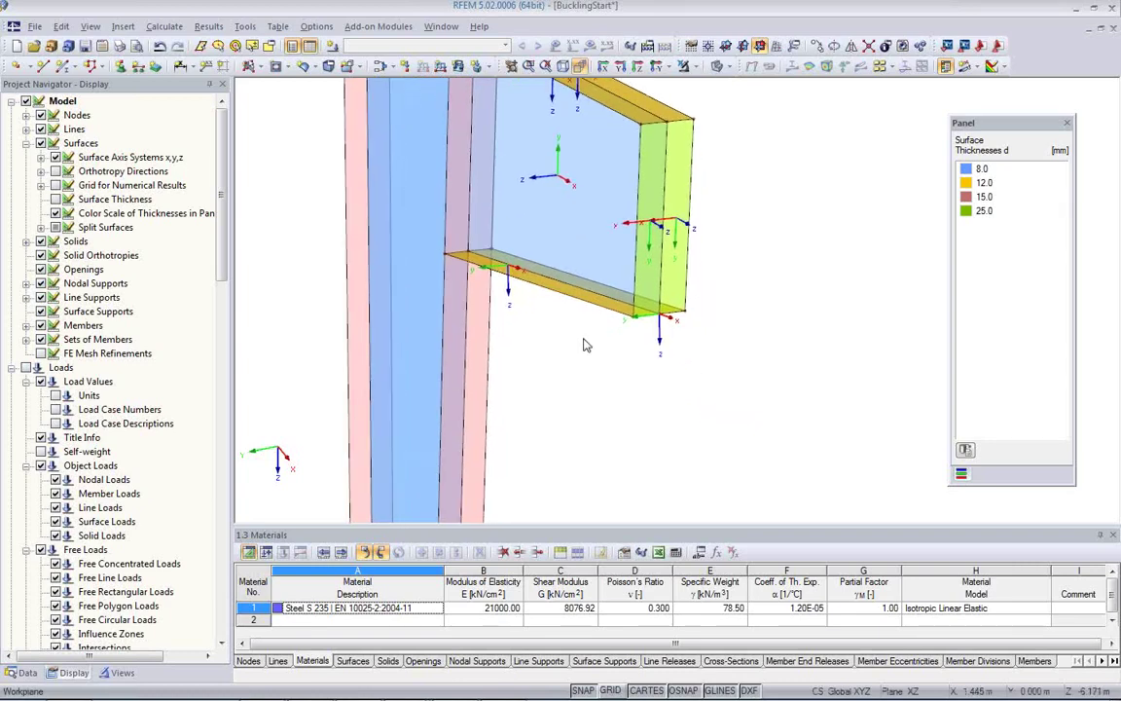
{"action": "scroll", "coordinate": [580, 353], "scroll_direction": "up", "scroll_amount": 3}
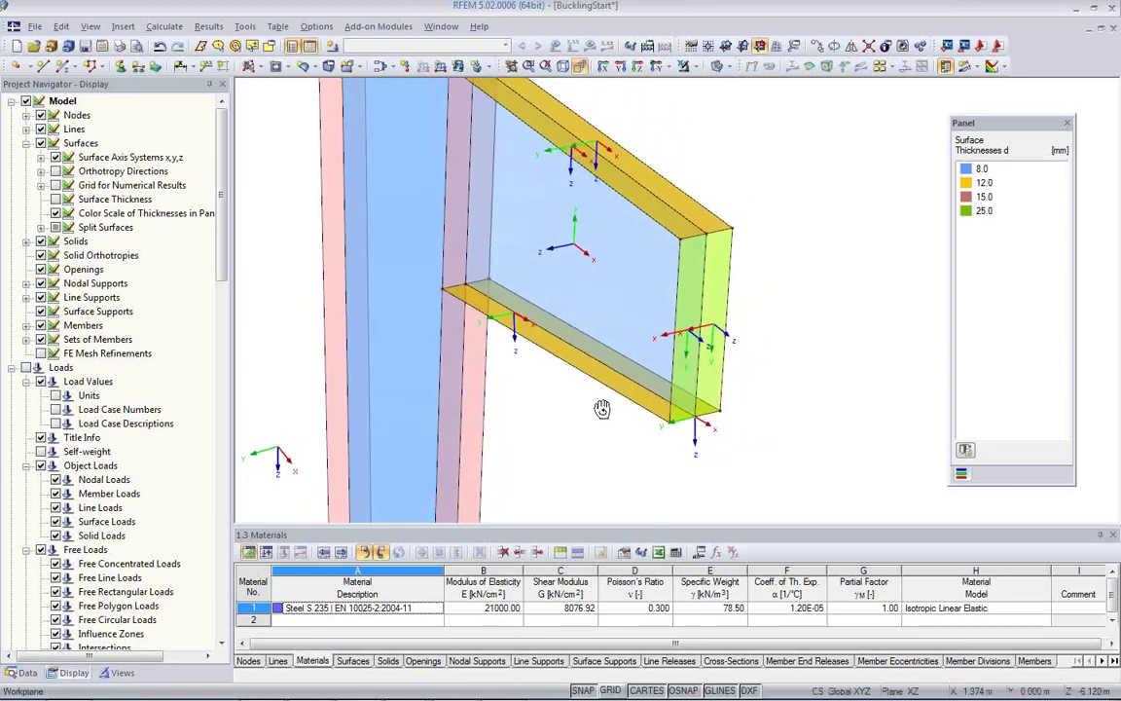
{"action": "scroll", "coordinate": [605, 412], "scroll_direction": "up", "scroll_amount": 1}
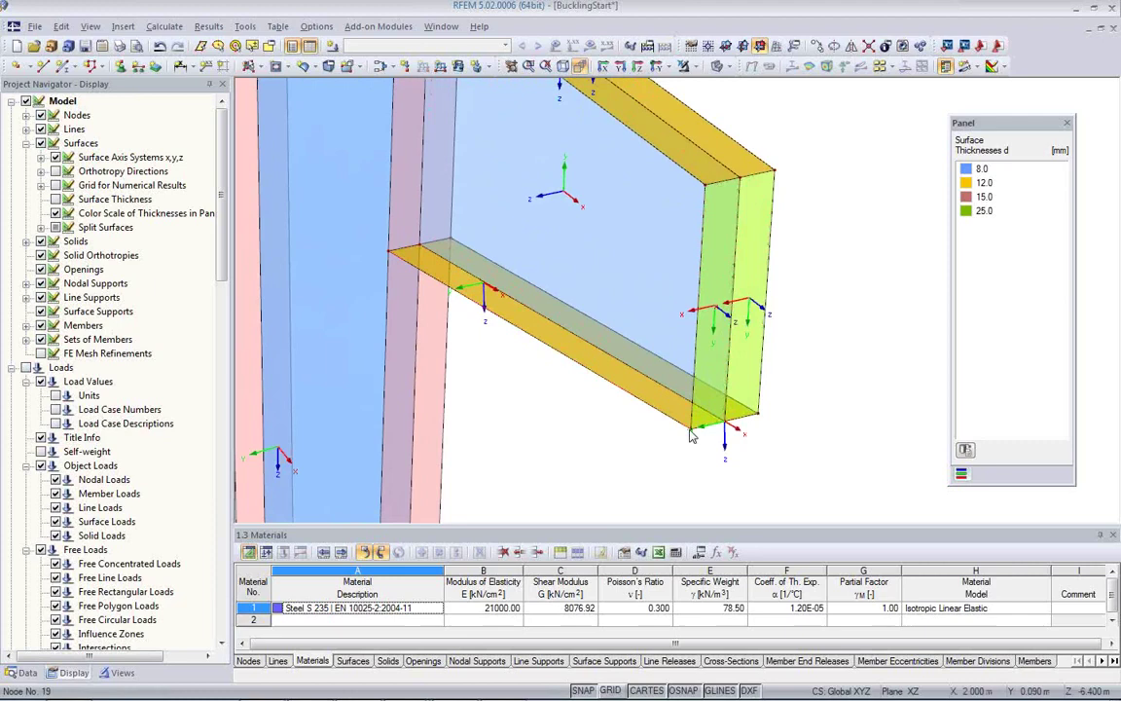
{"action": "scroll", "coordinate": [647, 426], "scroll_direction": "down", "scroll_amount": 2}
{"action": "middle_click_drag", "start_coordinate": [632, 416], "coordinate": [660, 355]}
{"action": "scroll", "coordinate": [660, 355], "scroll_direction": "down", "scroll_amount": 2}
{"action": "middle_click_drag", "start_coordinate": [650, 396], "coordinate": [626, 308]}
{"action": "scroll", "coordinate": [625, 309], "scroll_direction": "down", "scroll_amount": 1}
{"action": "middle_click_drag", "start_coordinate": [641, 403], "coordinate": [681, 342]}
{"action": "scroll", "coordinate": [628, 314], "scroll_direction": "down", "scroll_amount": 1}
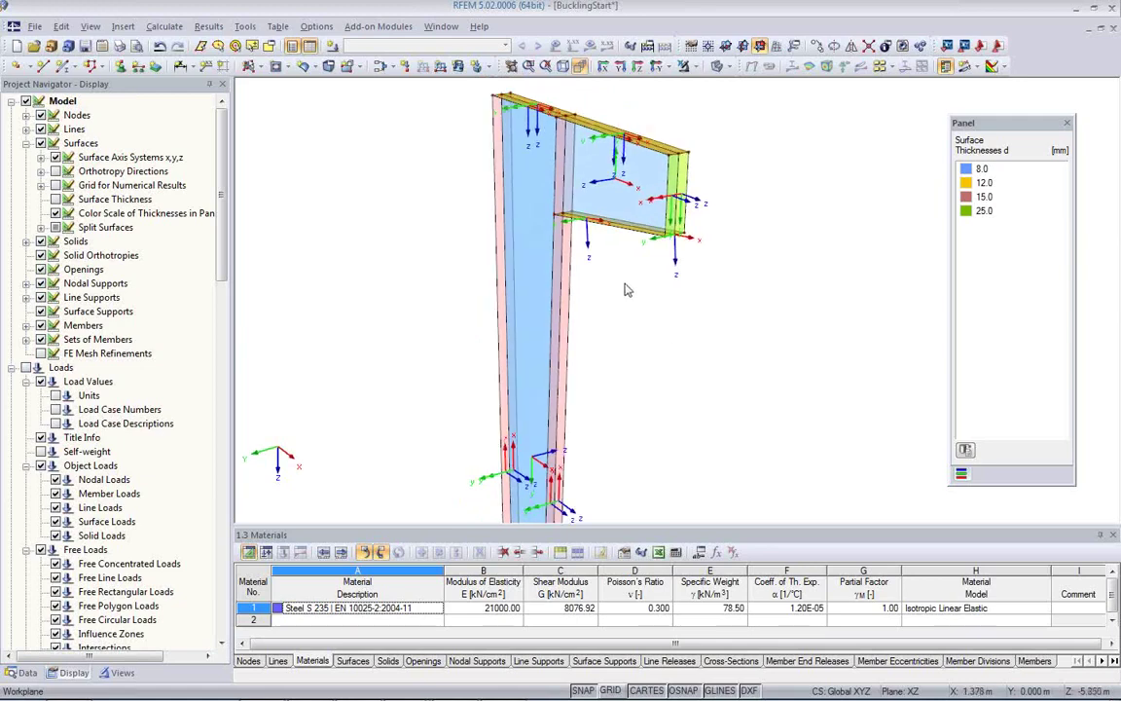
Reverse the local axis system of the column's web surface, No. 5, to match the beam web's orientation.
{"action": "left_click", "coordinate": [604, 198]}
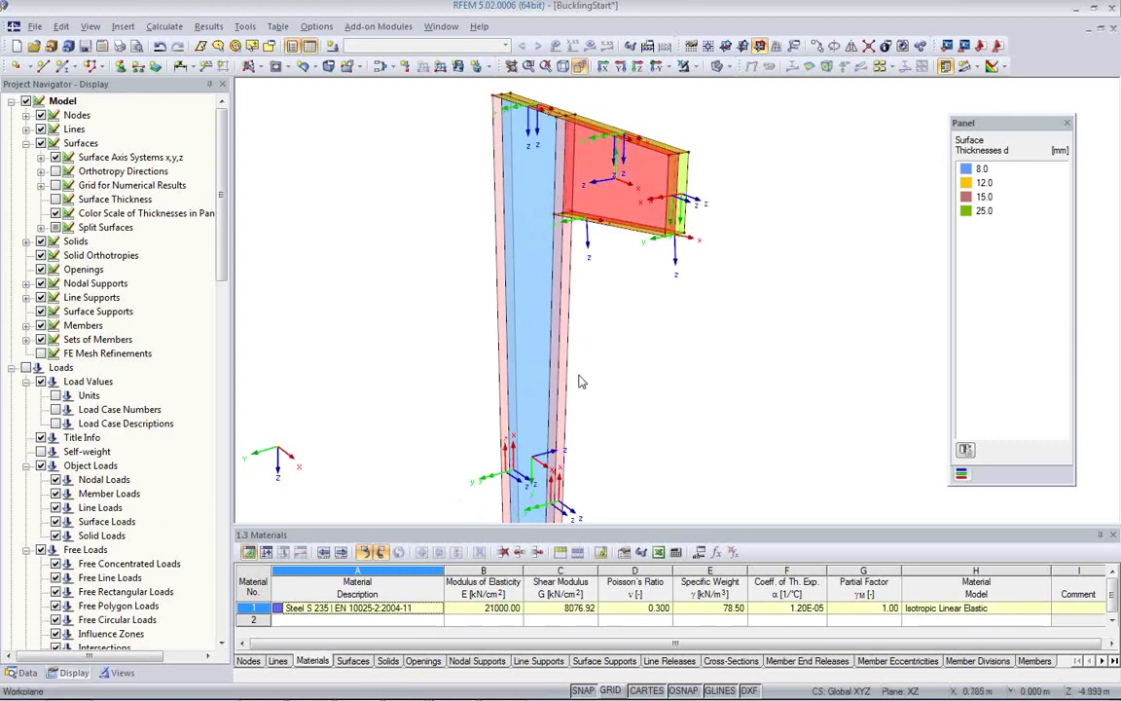
{"action": "left_click", "coordinate": [543, 390]}
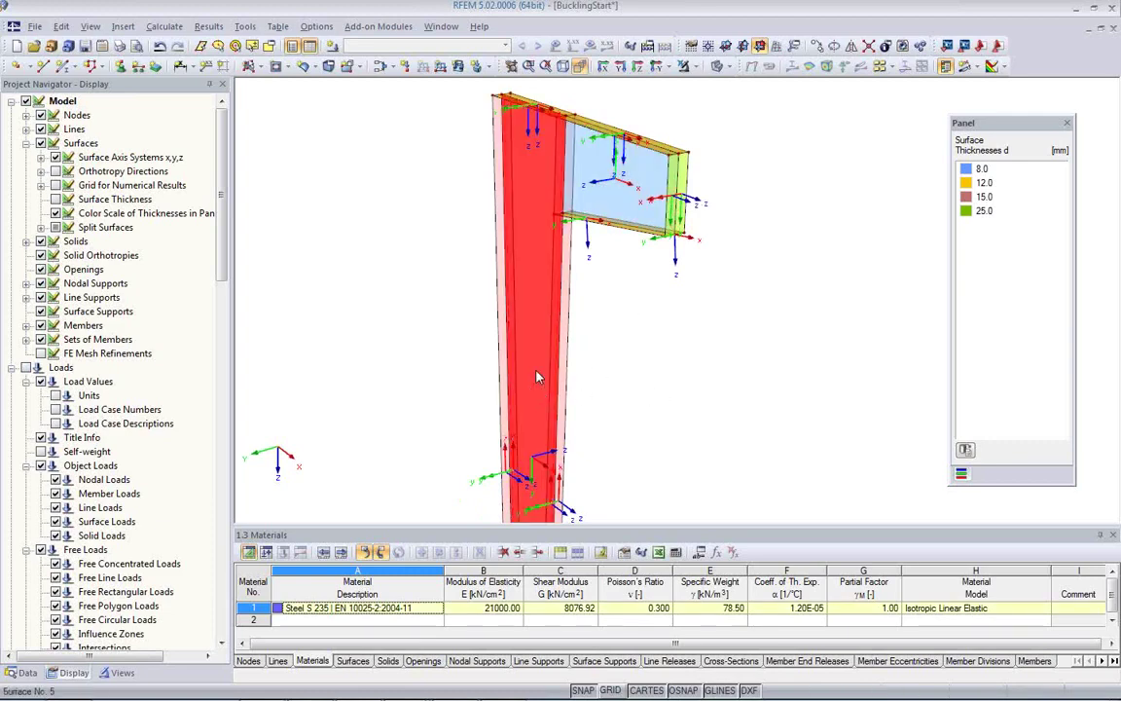
{"action": "right_click", "coordinate": [537, 376]}
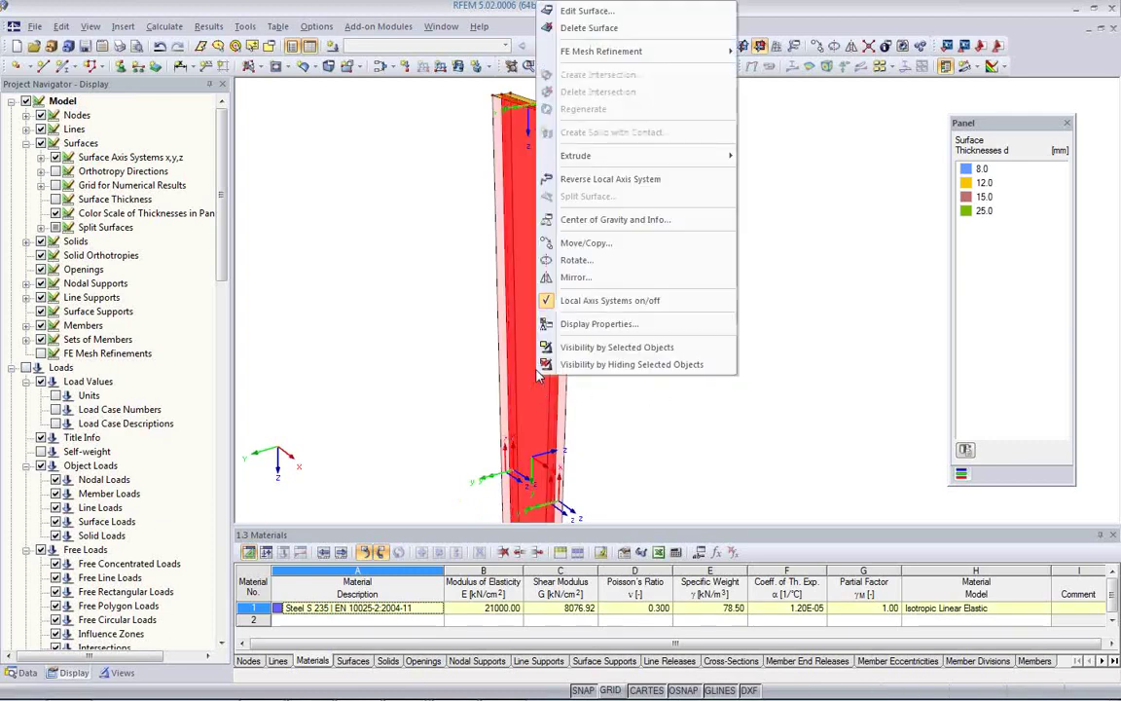
{"action": "left_click", "coordinate": [581, 180]}
{"action": "left_click", "coordinate": [638, 391]}
{"action": "middle_click_drag", "start_coordinate": [639, 394], "coordinate": [620, 298]}
{"action": "scroll", "coordinate": [613, 301], "scroll_direction": "down", "scroll_amount": 2}
{"action": "middle_click_drag", "start_coordinate": [587, 359], "coordinate": [601, 305]}
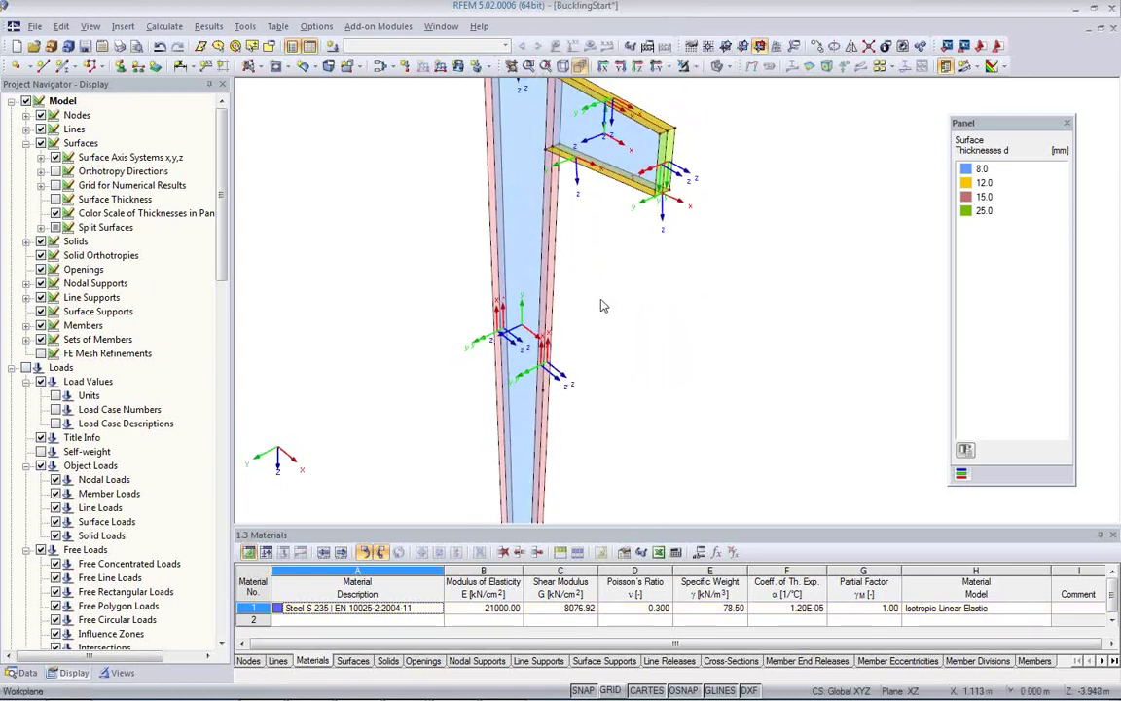
{"action": "scroll", "coordinate": [591, 351], "scroll_direction": "down", "scroll_amount": 2}
{"action": "scroll", "coordinate": [584, 229], "scroll_direction": "up", "scroll_amount": 2}
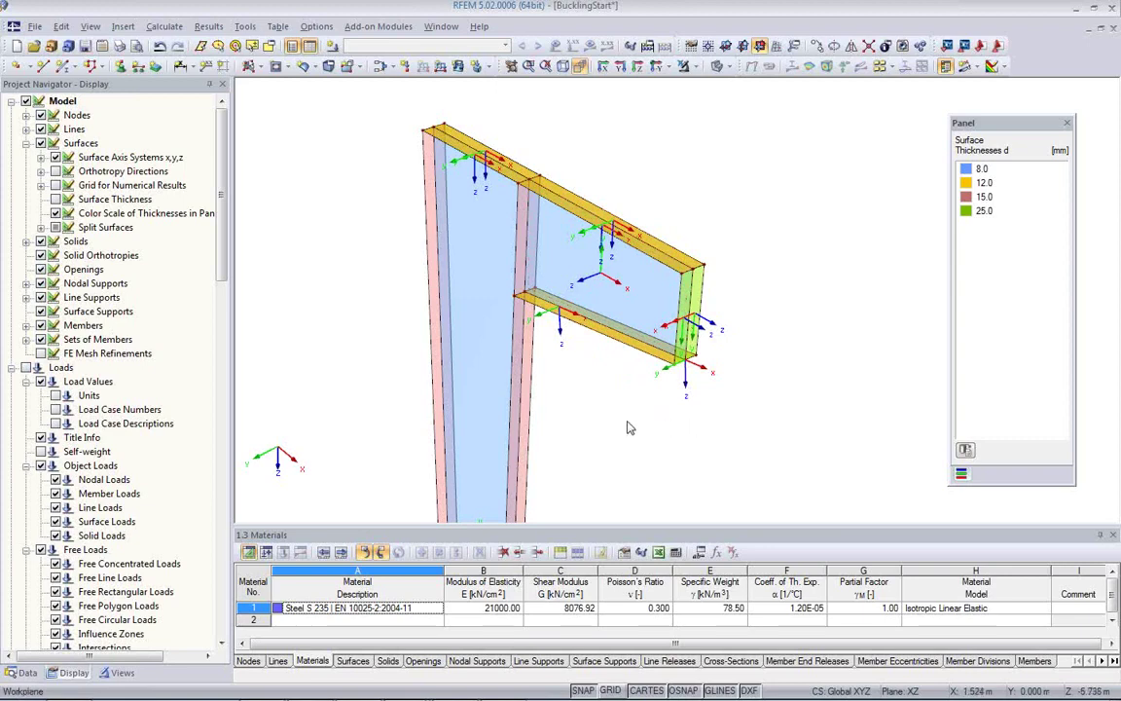
Hide the surface axis systems x,y,z of the model.
{"action": "middle_click_drag", "start_coordinate": [628, 435], "coordinate": [606, 310], "text": "ctrl"}
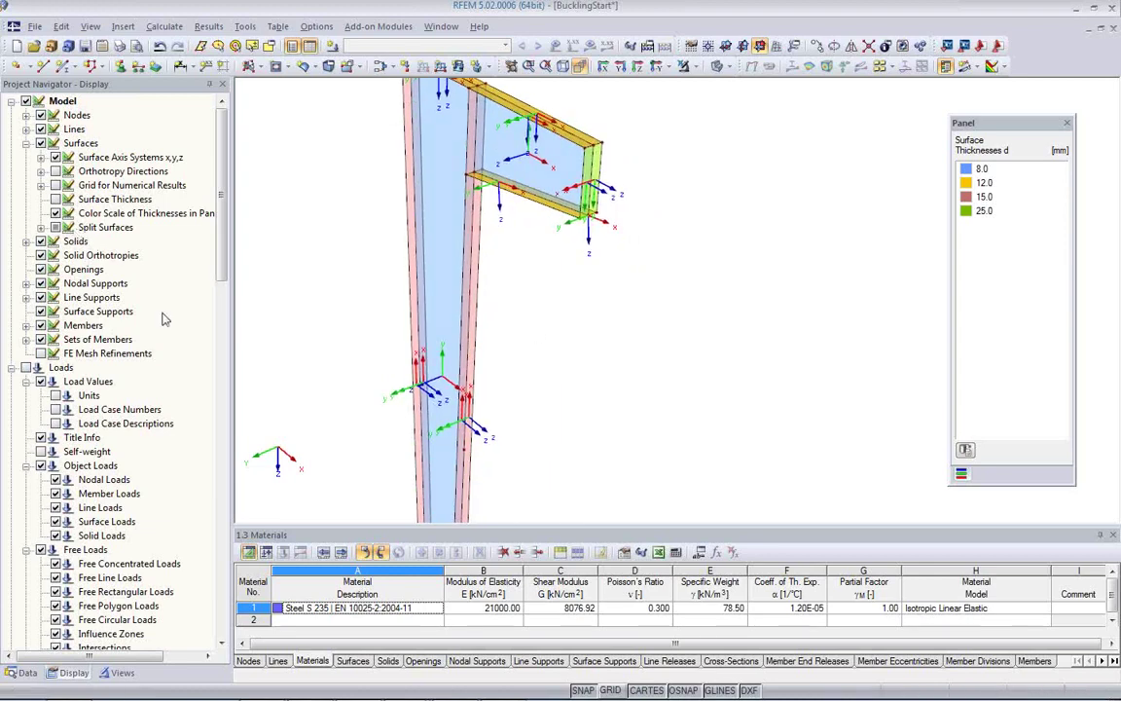
{"action": "left_click", "coordinate": [56, 158]}
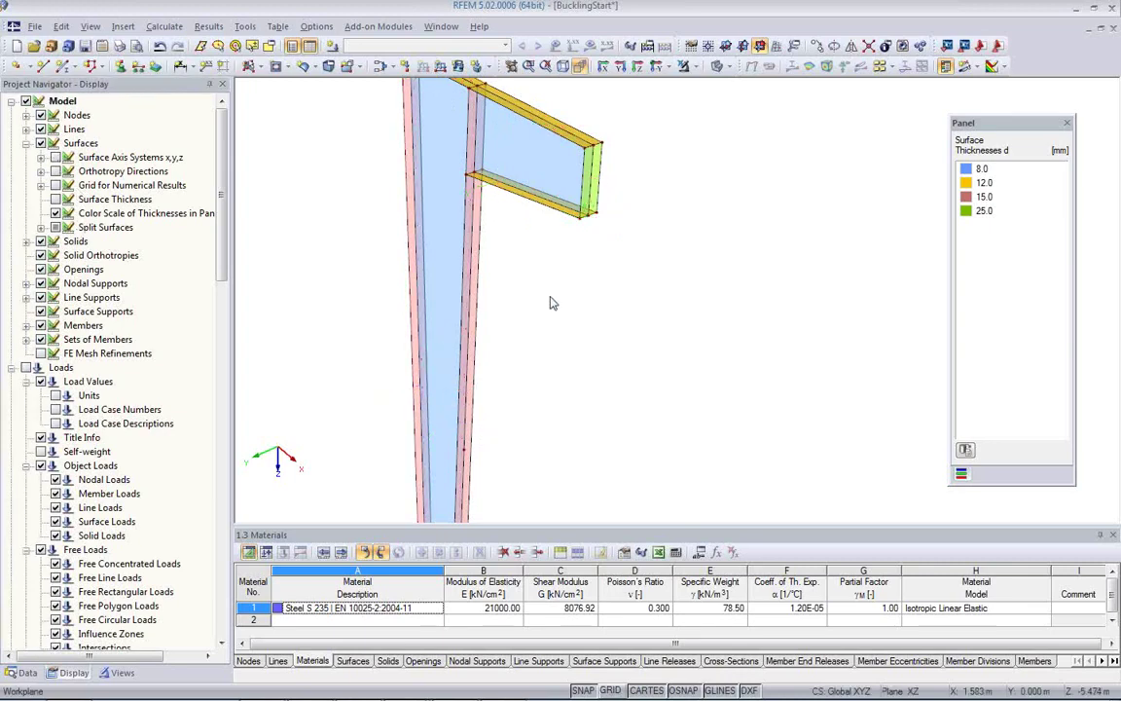
{"action": "scroll", "coordinate": [545, 305], "scroll_direction": "down", "scroll_amount": 2}
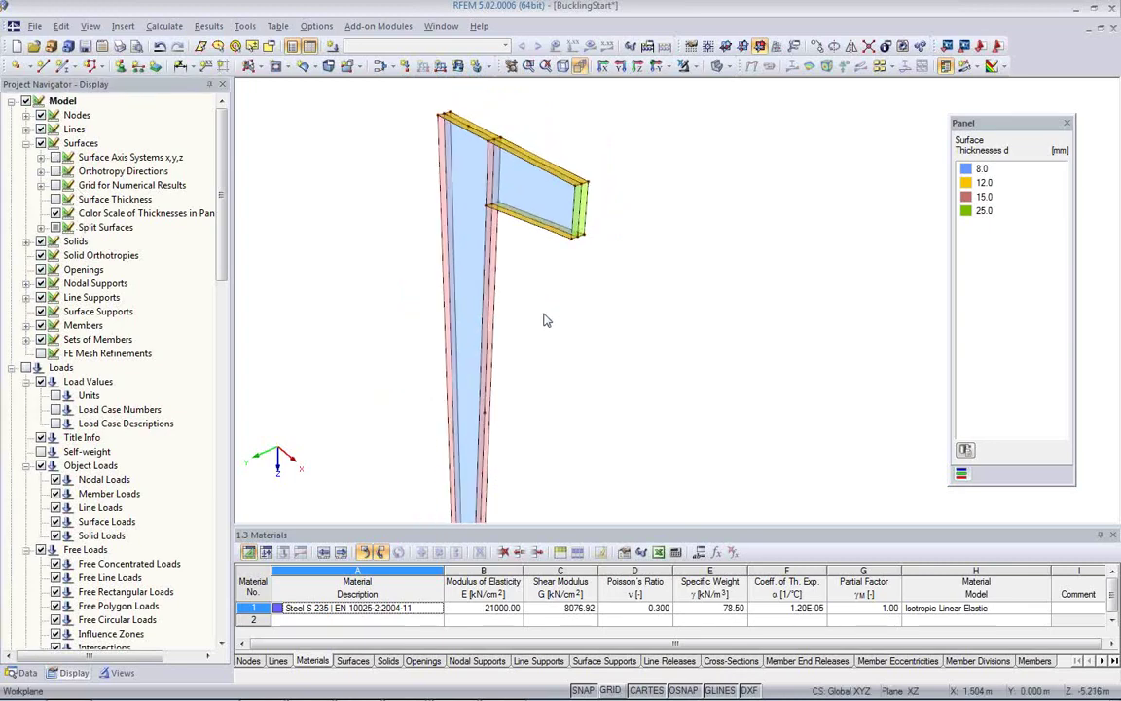
{"action": "scroll", "coordinate": [515, 320], "scroll_direction": "up", "scroll_amount": 1}
{"action": "scroll", "coordinate": [517, 318], "scroll_direction": "down", "scroll_amount": 1}
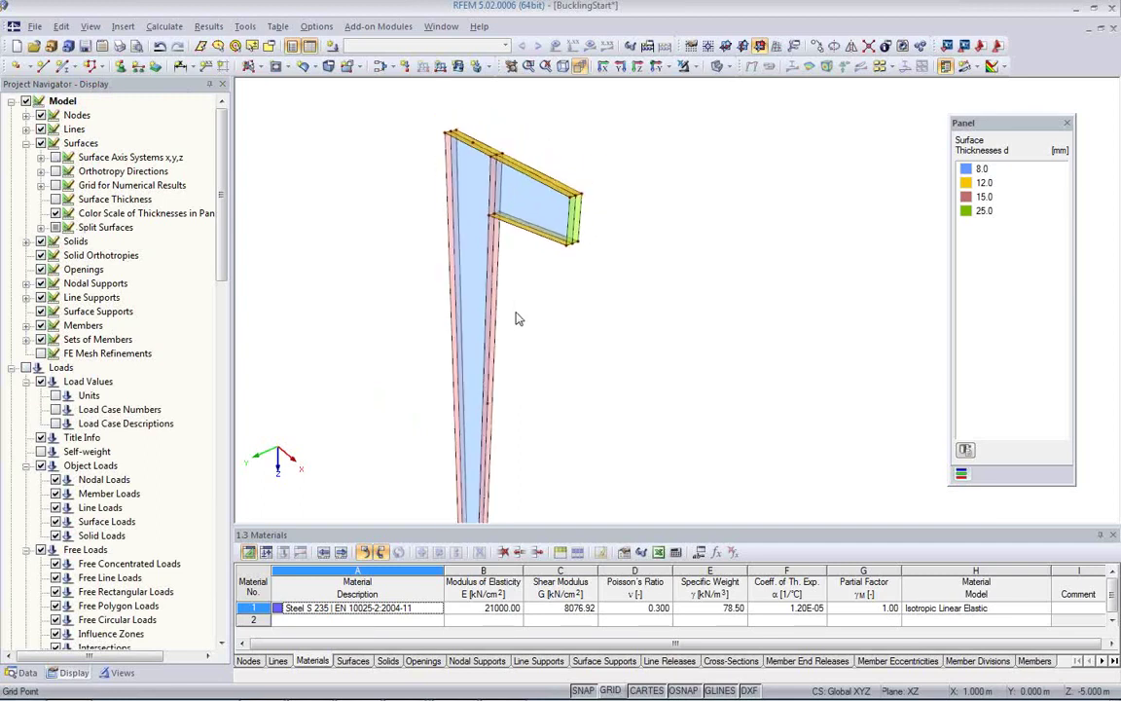
Place hinged global line supports on all base lines of the column's web and flanges.
{"action": "middle_click_drag", "start_coordinate": [532, 324], "coordinate": [510, 218], "text": "ctrl"}
{"action": "scroll", "coordinate": [435, 410], "scroll_direction": "up", "scroll_amount": 4}
{"action": "scroll", "coordinate": [435, 416], "scroll_direction": "up", "scroll_amount": 1}
{"action": "middle_click_drag", "start_coordinate": [592, 449], "coordinate": [582, 350], "text": "ctrl"}
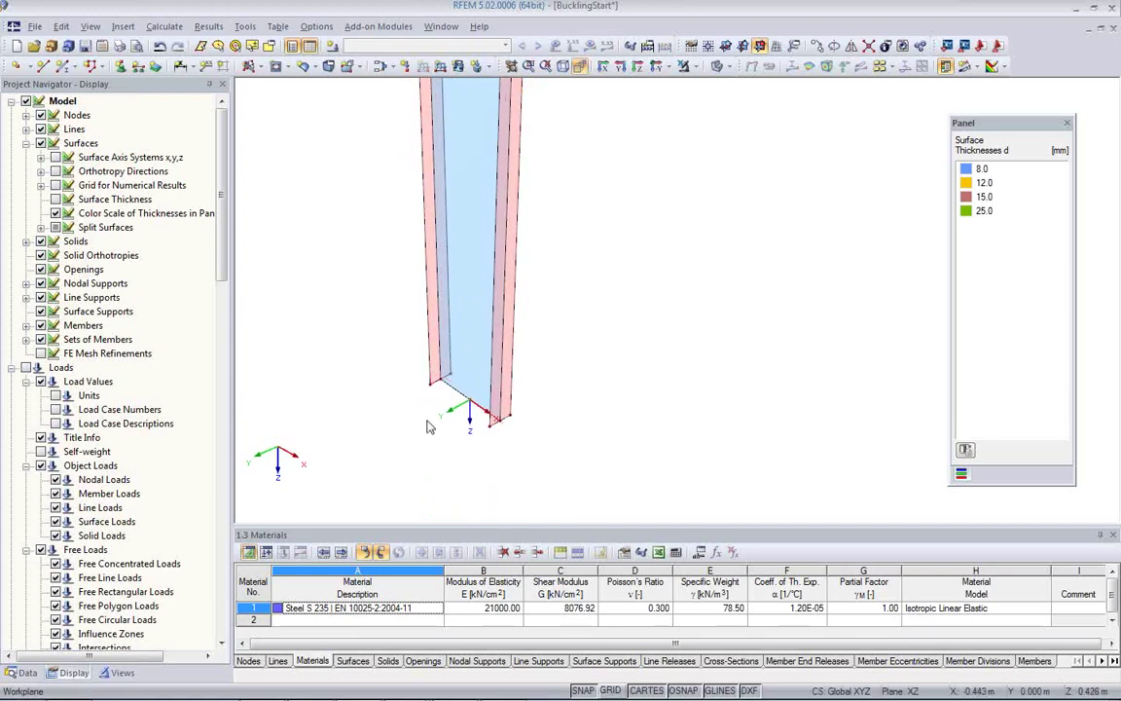
{"action": "left_click", "coordinate": [138, 68]}
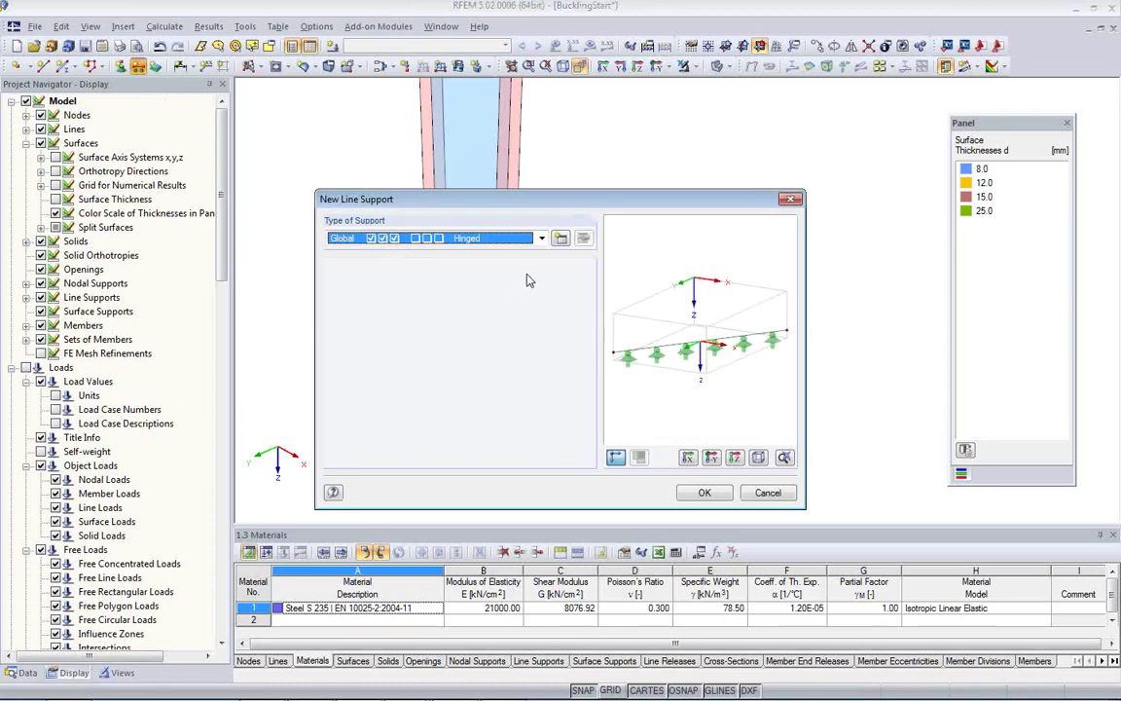
{"action": "left_click", "coordinate": [474, 237]}
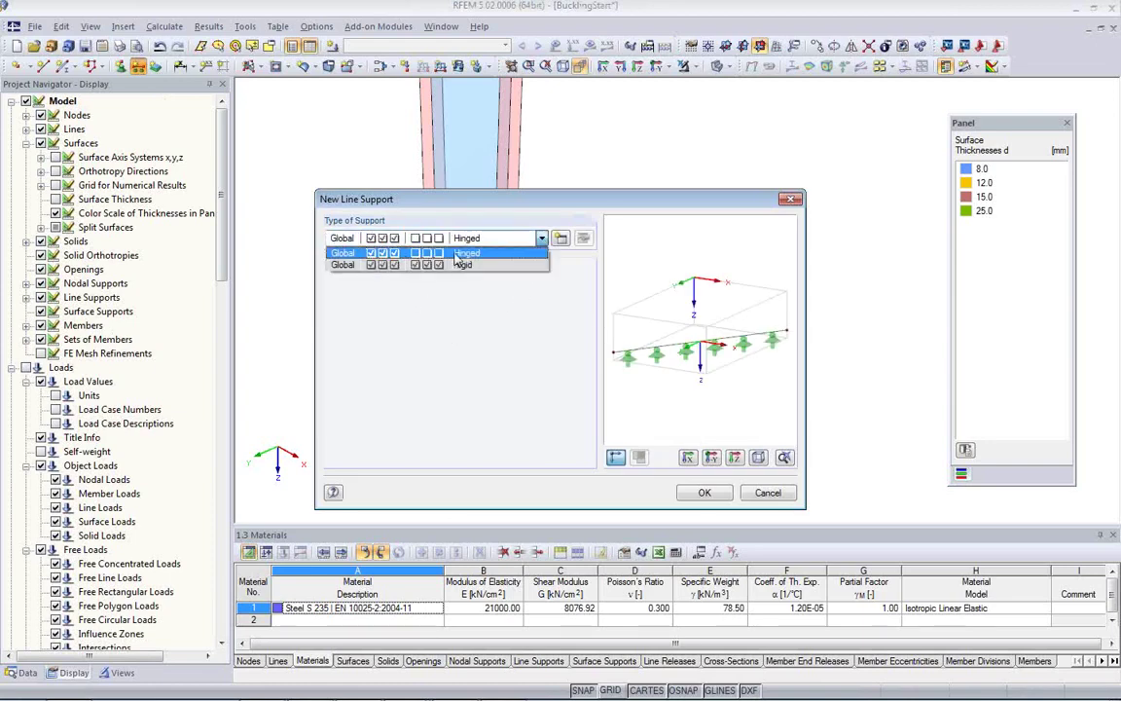
{"action": "left_click", "coordinate": [395, 253]}
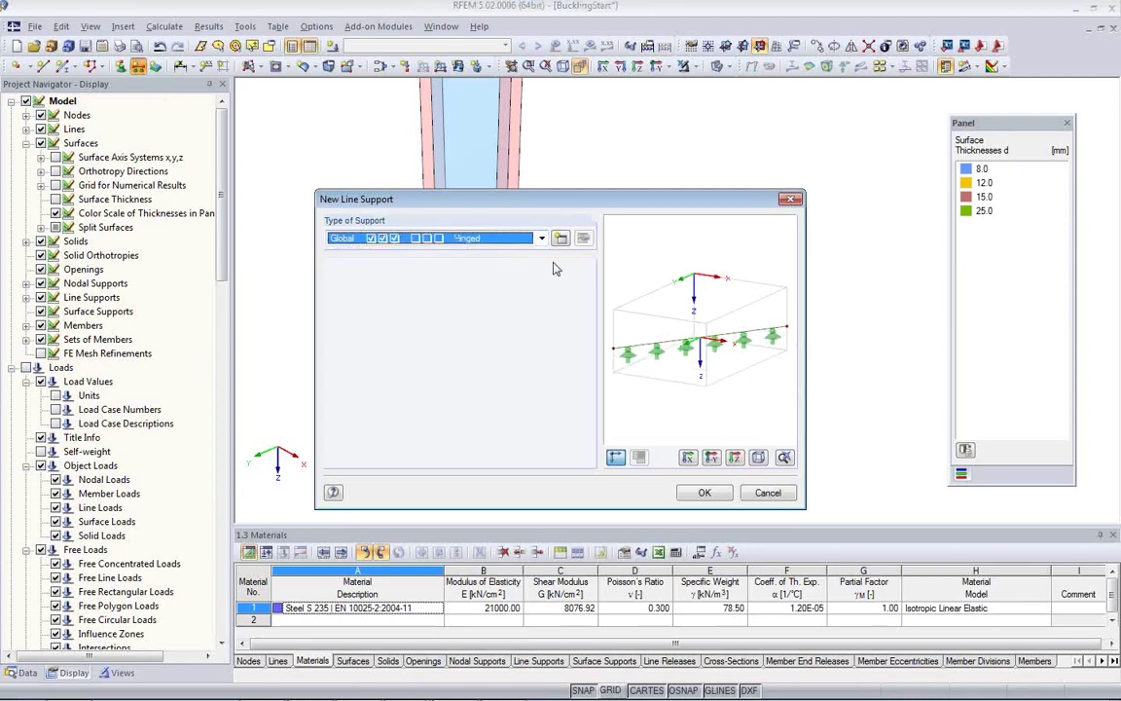
{"action": "left_click", "coordinate": [705, 494]}
{"action": "left_click_drag", "start_coordinate": [399, 347], "coordinate": [574, 463]}
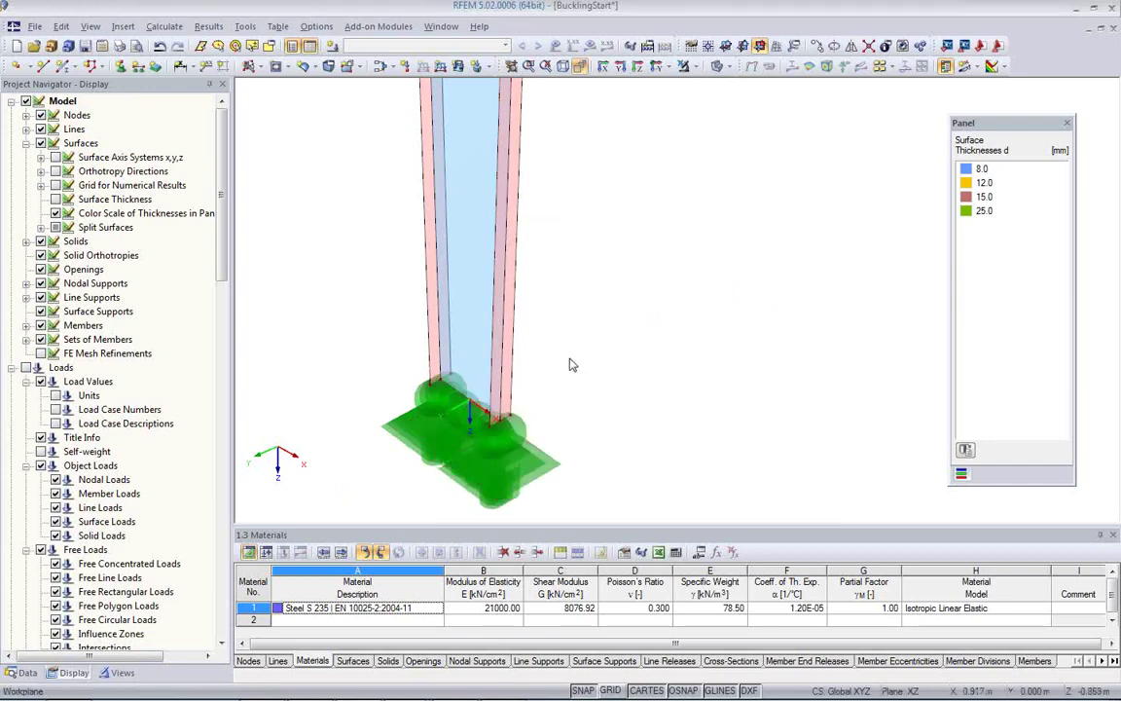
Define a new nodal support type that fixes only the displacement uY', with uX', uZ' and the φZ' restraint free.
{"action": "scroll", "coordinate": [598, 385], "scroll_direction": "down", "scroll_amount": 2}
{"action": "middle_click_drag", "start_coordinate": [594, 273], "coordinate": [534, 394]}
{"action": "scroll", "coordinate": [535, 255], "scroll_direction": "down", "scroll_amount": 2}
{"action": "scroll", "coordinate": [534, 292], "scroll_direction": "up", "scroll_amount": 4}
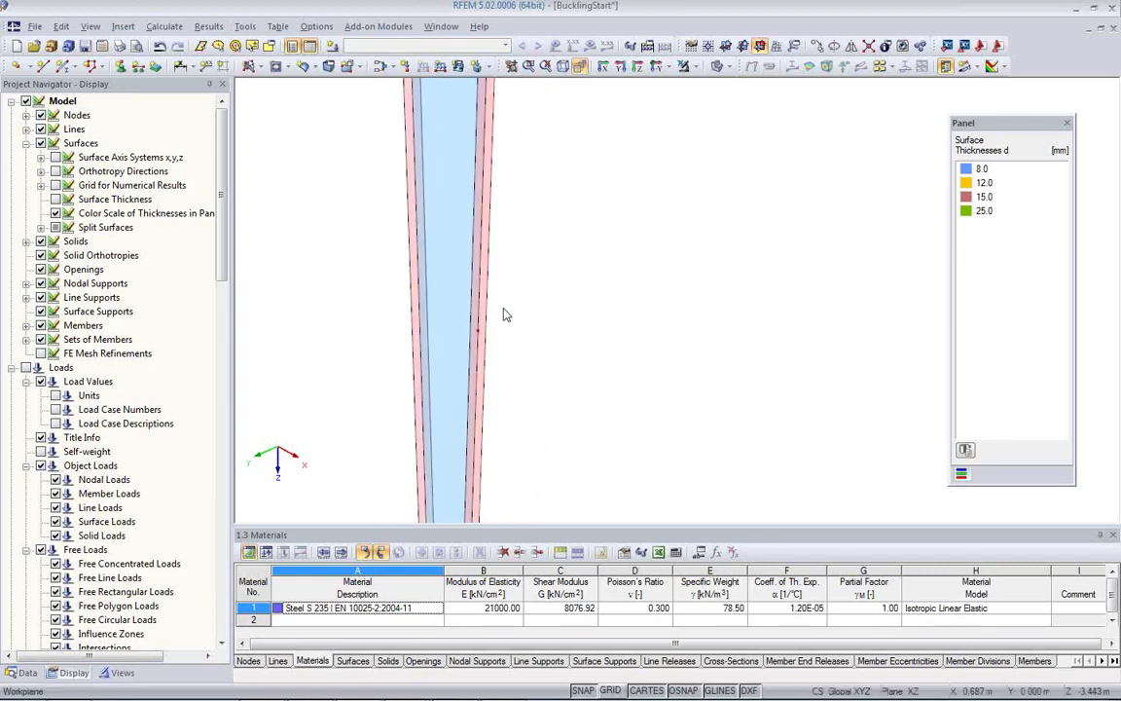
{"action": "scroll", "coordinate": [503, 315], "scroll_direction": "down", "scroll_amount": 3}
{"action": "middle_click_drag", "start_coordinate": [508, 307], "coordinate": [475, 232], "text": "ctrl"}
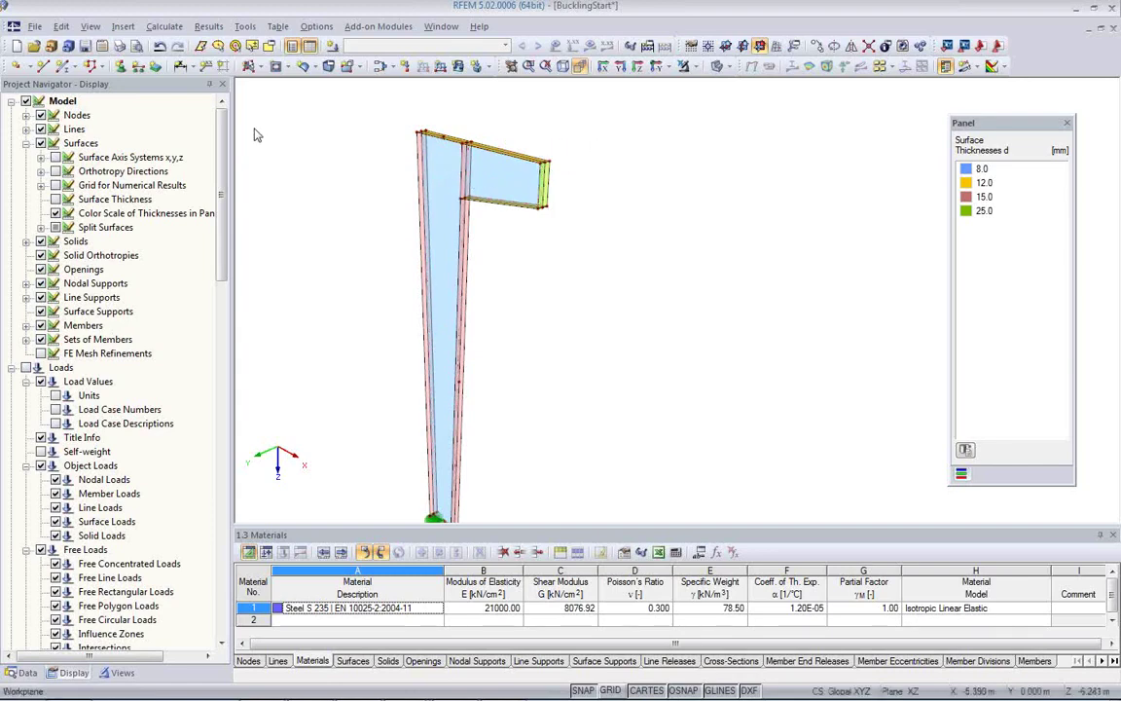
{"action": "left_click", "coordinate": [120, 65]}
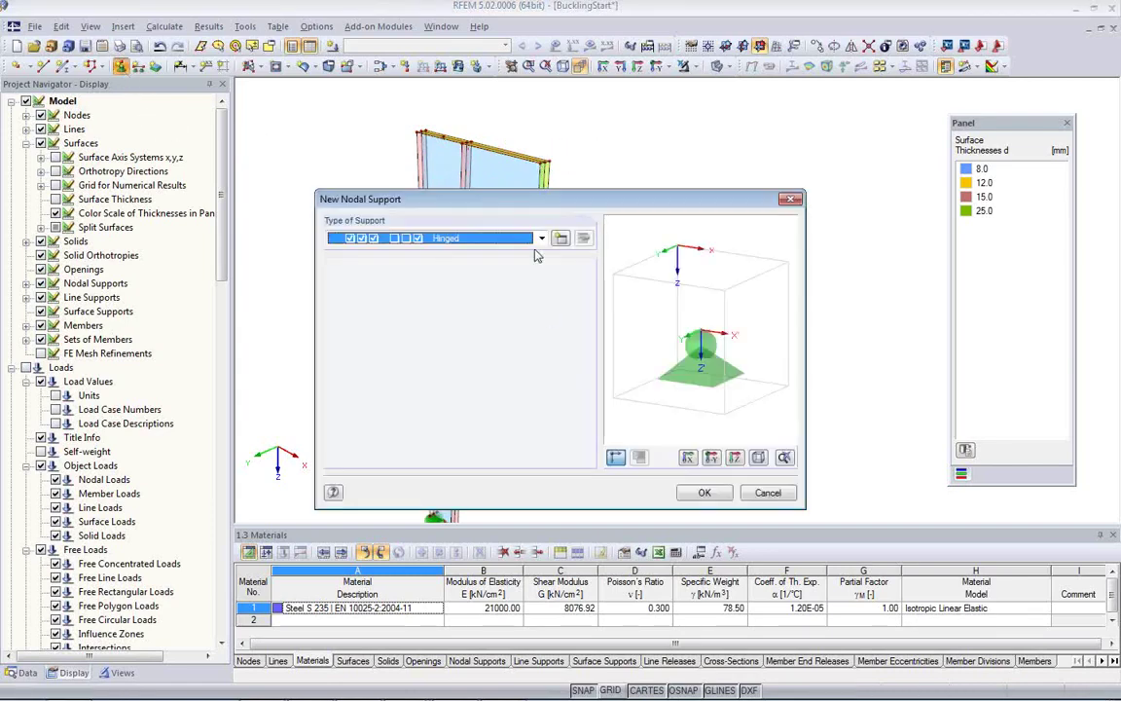
{"action": "left_click", "coordinate": [561, 238]}
{"action": "left_click", "coordinate": [350, 364]}
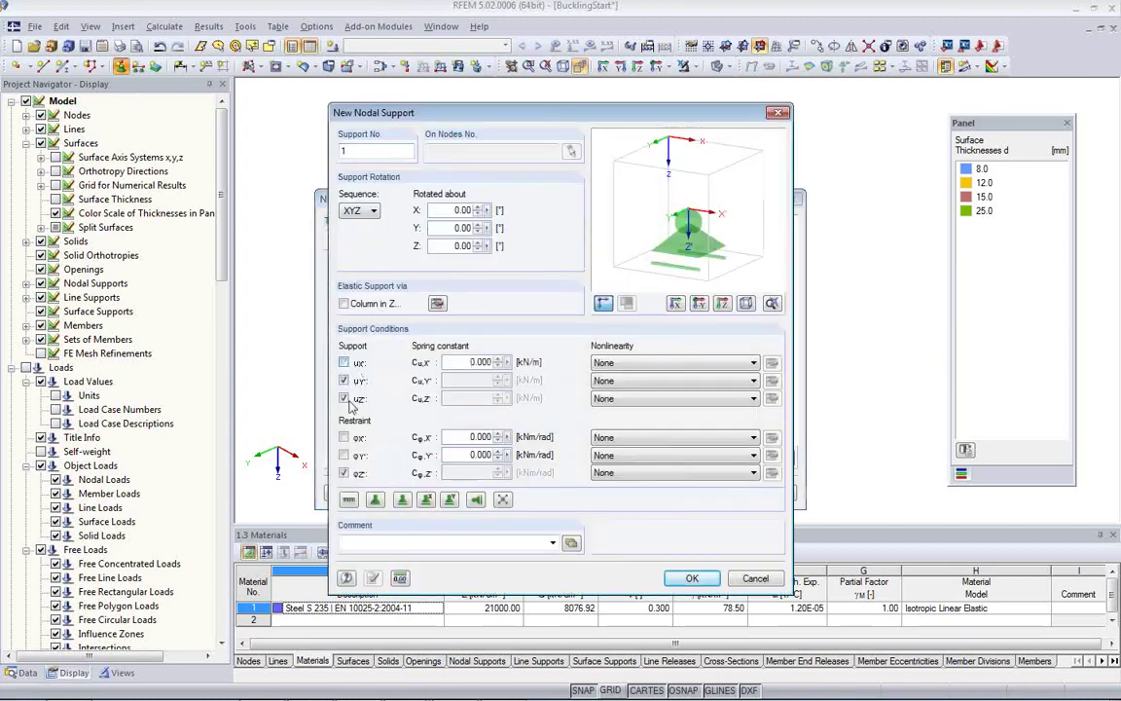
{"action": "left_click", "coordinate": [343, 399]}
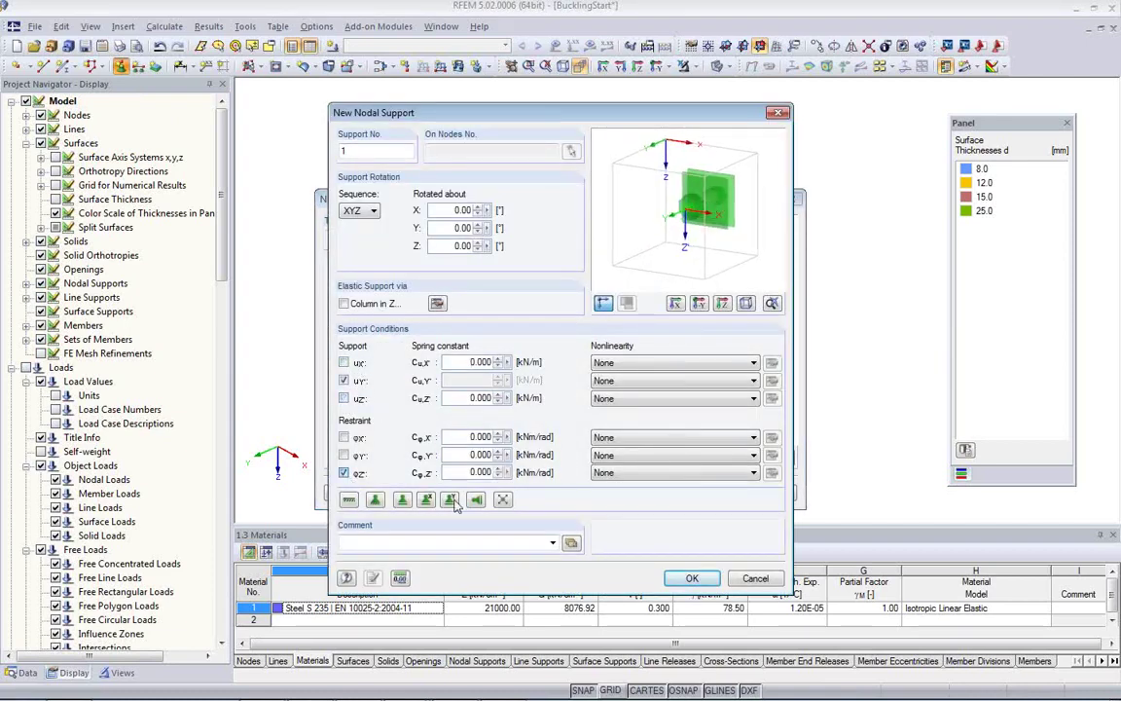
{"action": "left_click", "coordinate": [689, 579]}
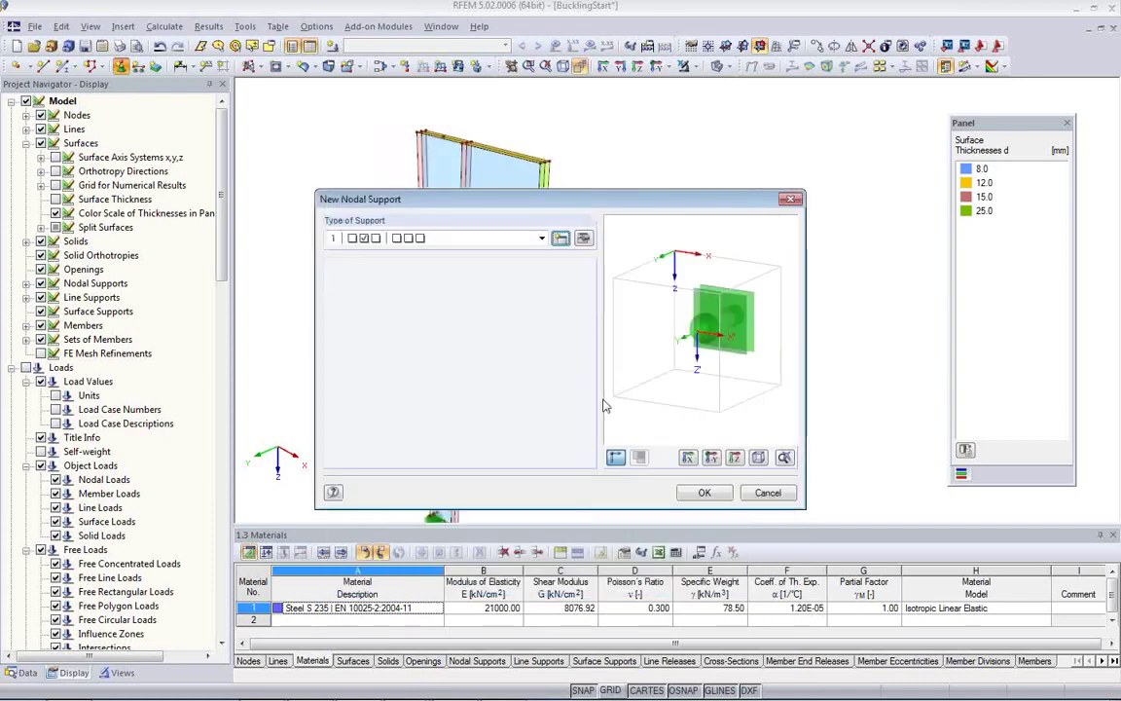
{"action": "left_click", "coordinate": [703, 493]}
Place the lateral supports on node 27 at the column's top and on the upper and lower rear corners of the beam's end plate.
{"action": "scroll", "coordinate": [438, 166], "scroll_direction": "up", "scroll_amount": 5}
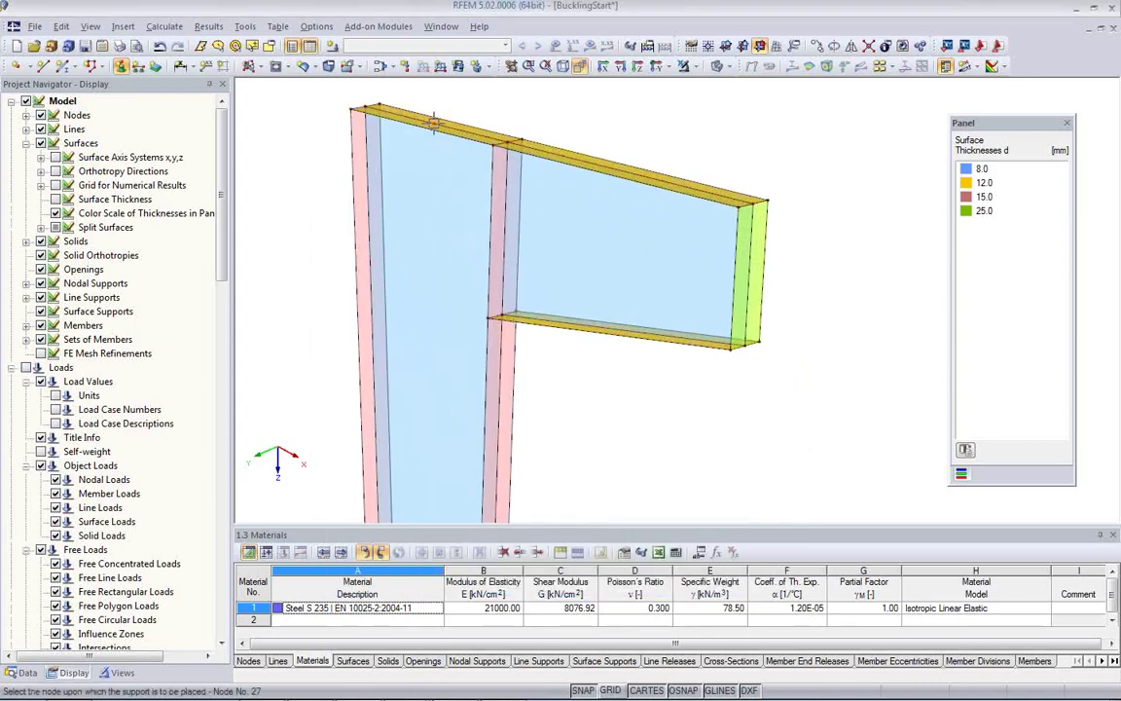
{"action": "left_click", "coordinate": [435, 121]}
{"action": "scroll", "coordinate": [506, 233], "scroll_direction": "down", "scroll_amount": 4}
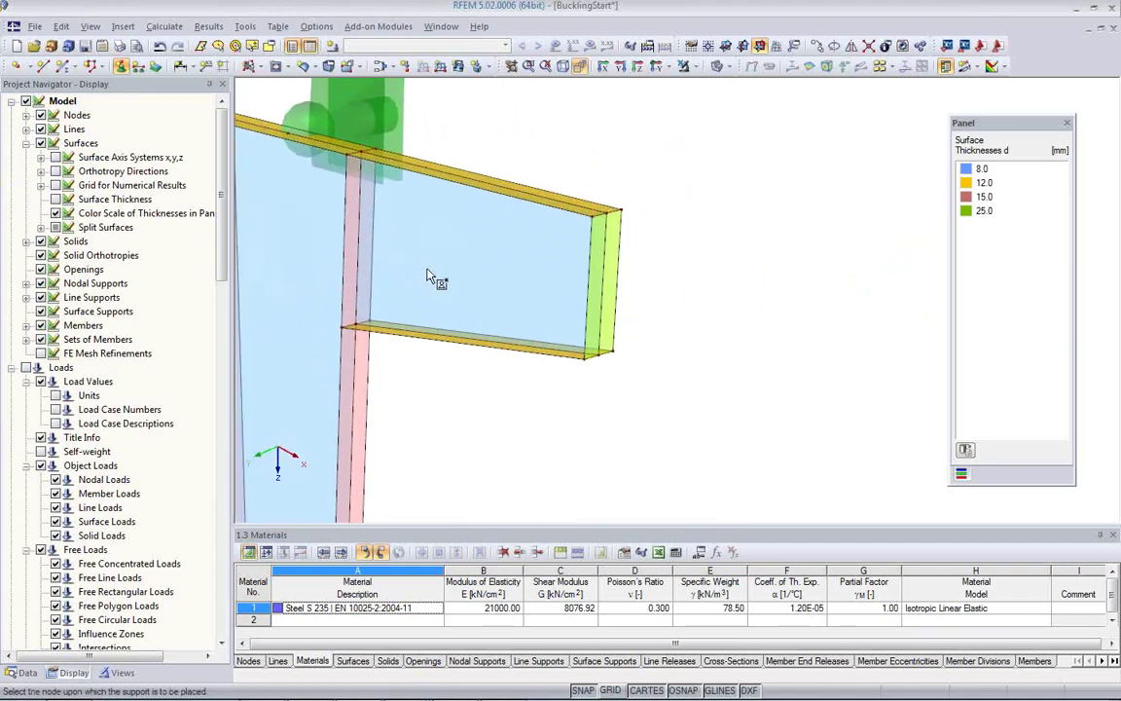
{"action": "scroll", "coordinate": [586, 284], "scroll_direction": "up", "scroll_amount": 2}
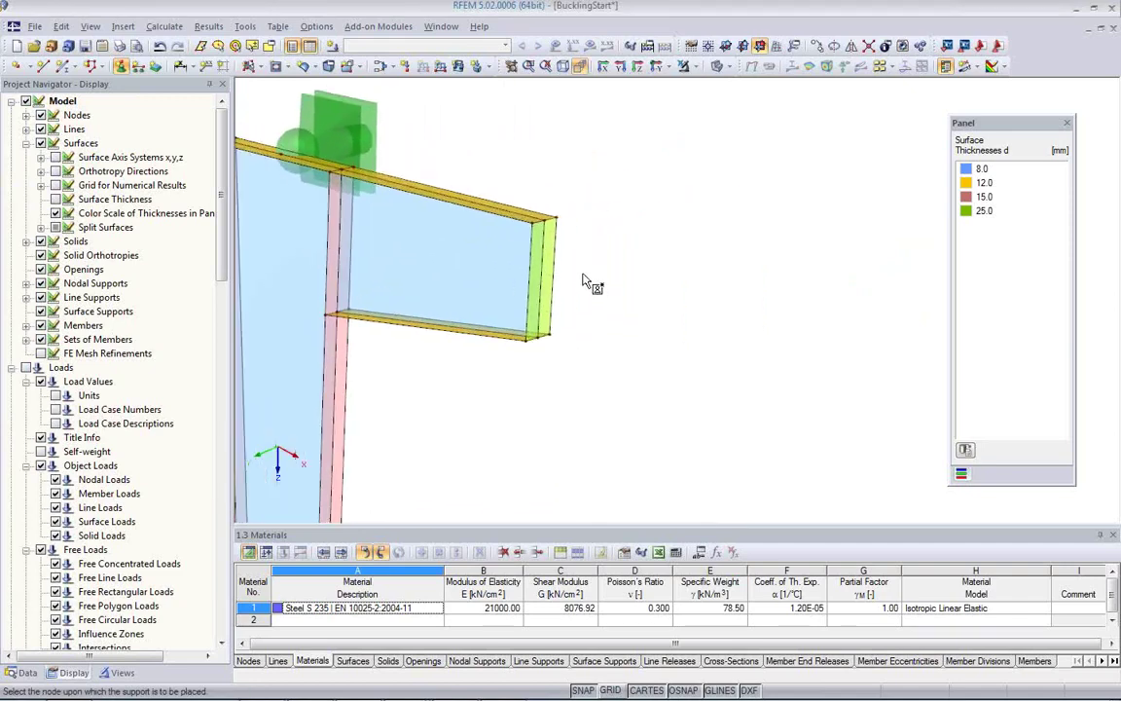
{"action": "left_click", "coordinate": [552, 210]}
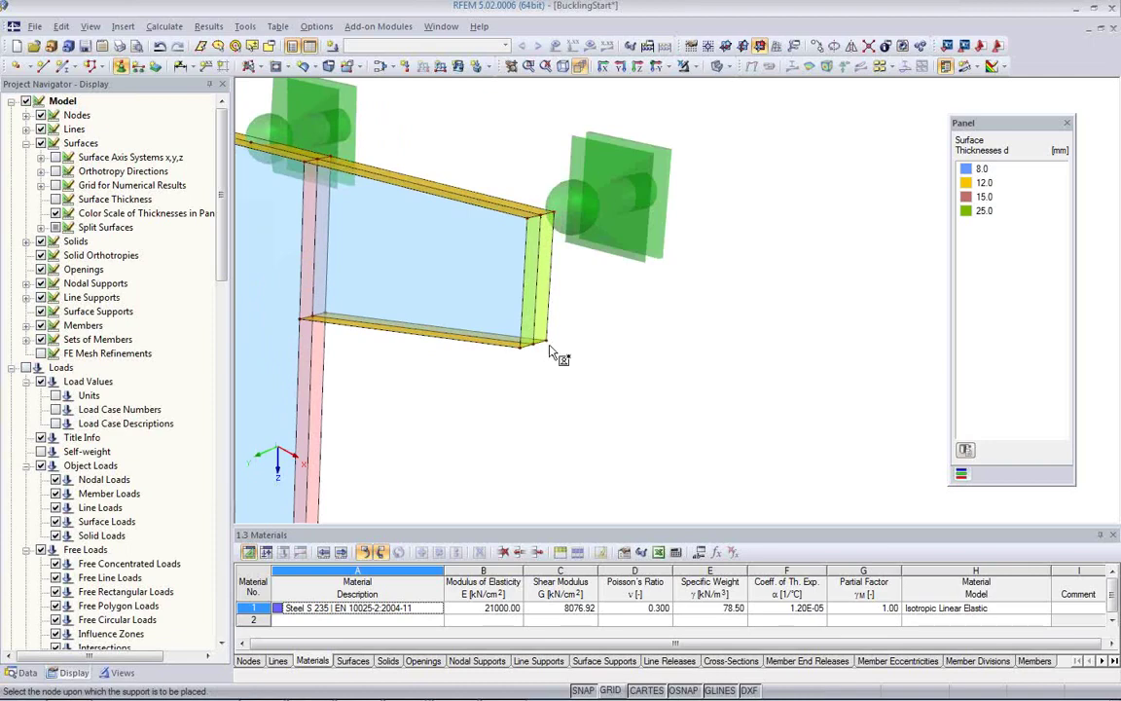
{"action": "left_click", "coordinate": [547, 342]}
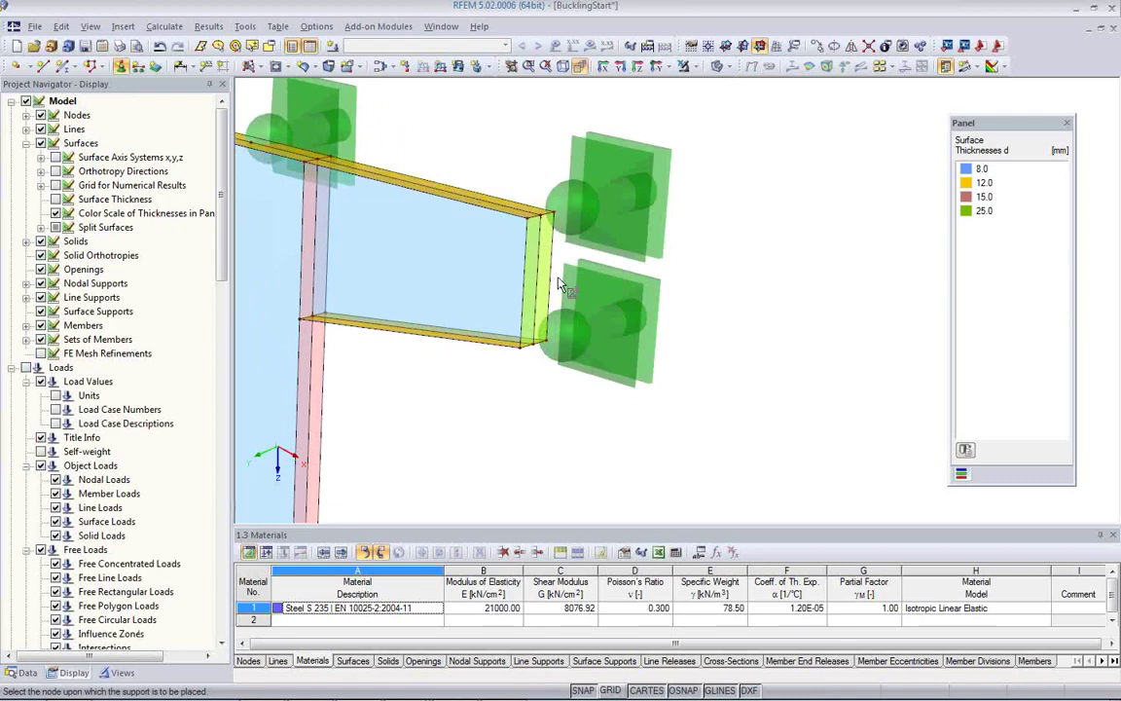
{"action": "key", "text": "Escape"}
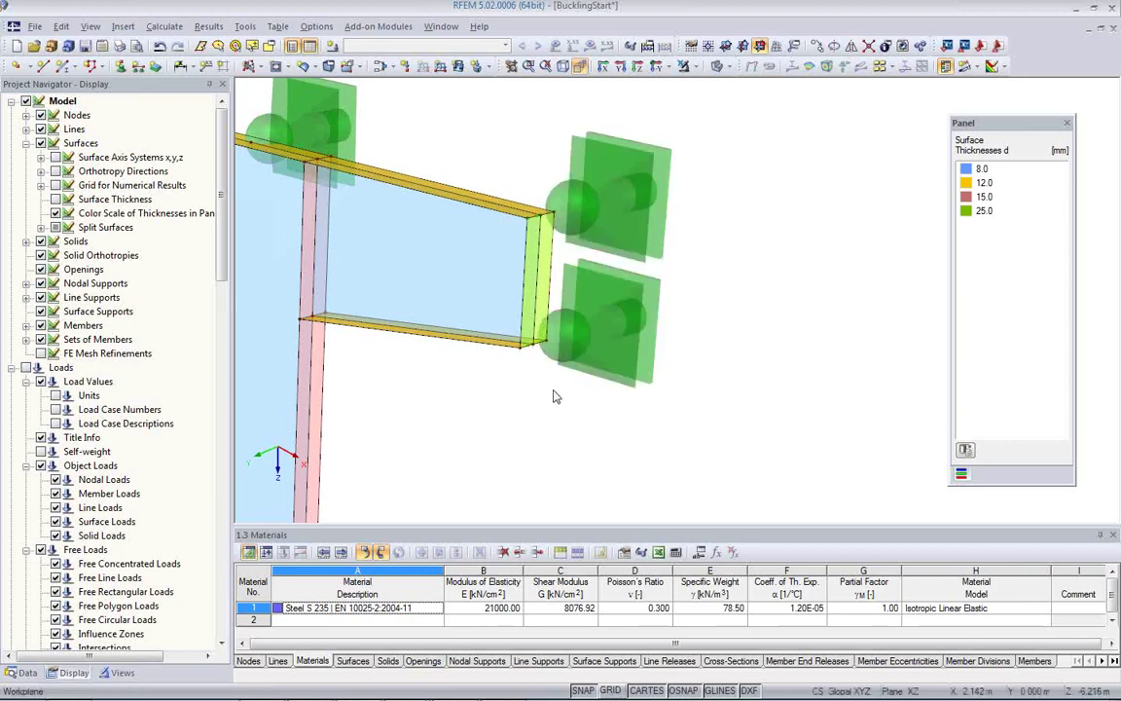
Decrease the display size of the nodal support symbols by two increments.
{"action": "right_click", "coordinate": [620, 358]}
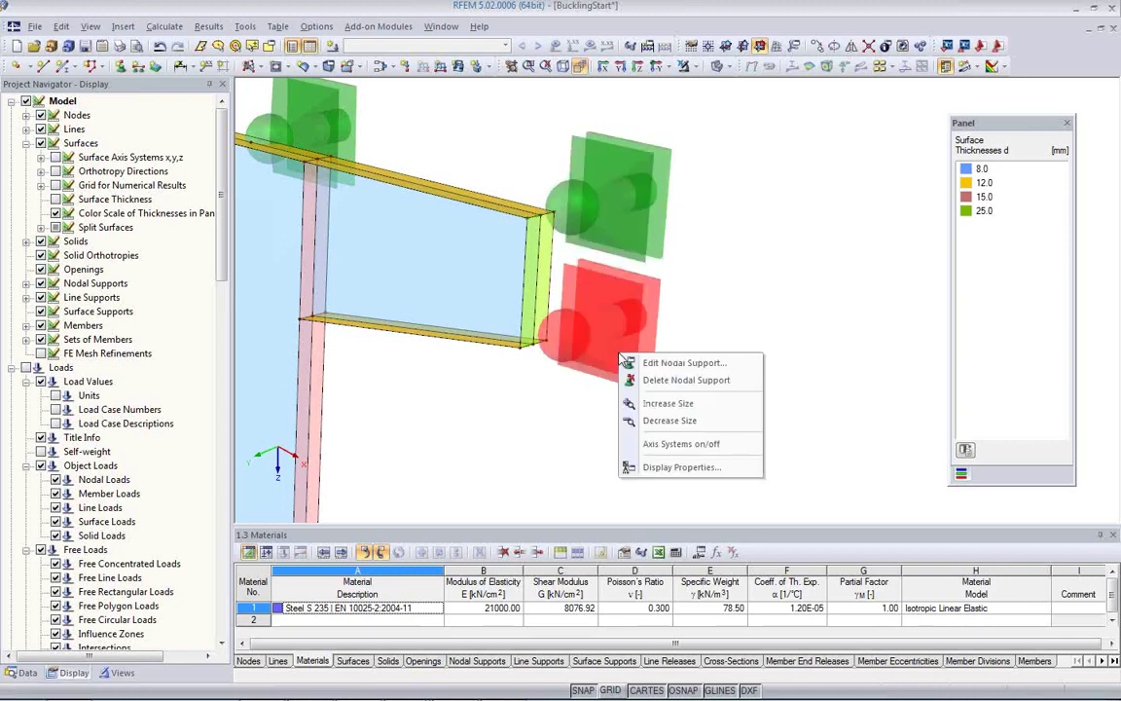
{"action": "left_click", "coordinate": [661, 425]}
{"action": "right_click", "coordinate": [598, 351]}
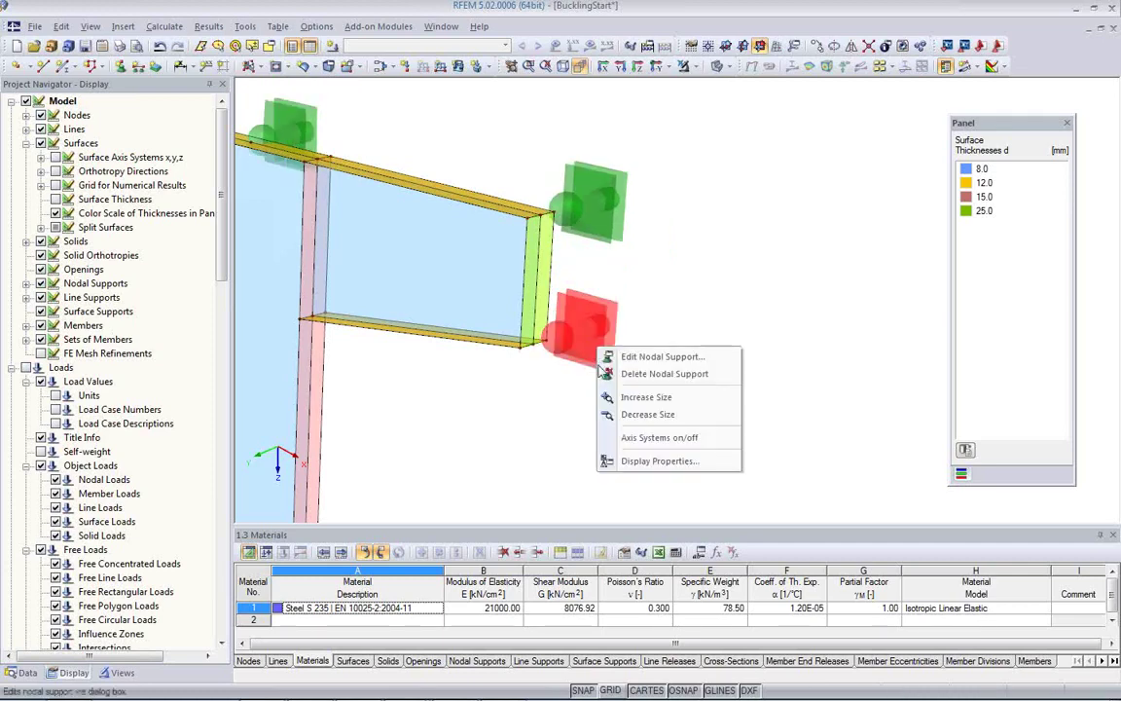
{"action": "left_click", "coordinate": [642, 415]}
{"action": "middle_click_drag", "start_coordinate": [495, 376], "coordinate": [605, 341]}
{"action": "scroll", "coordinate": [604, 342], "scroll_direction": "down", "scroll_amount": 4}
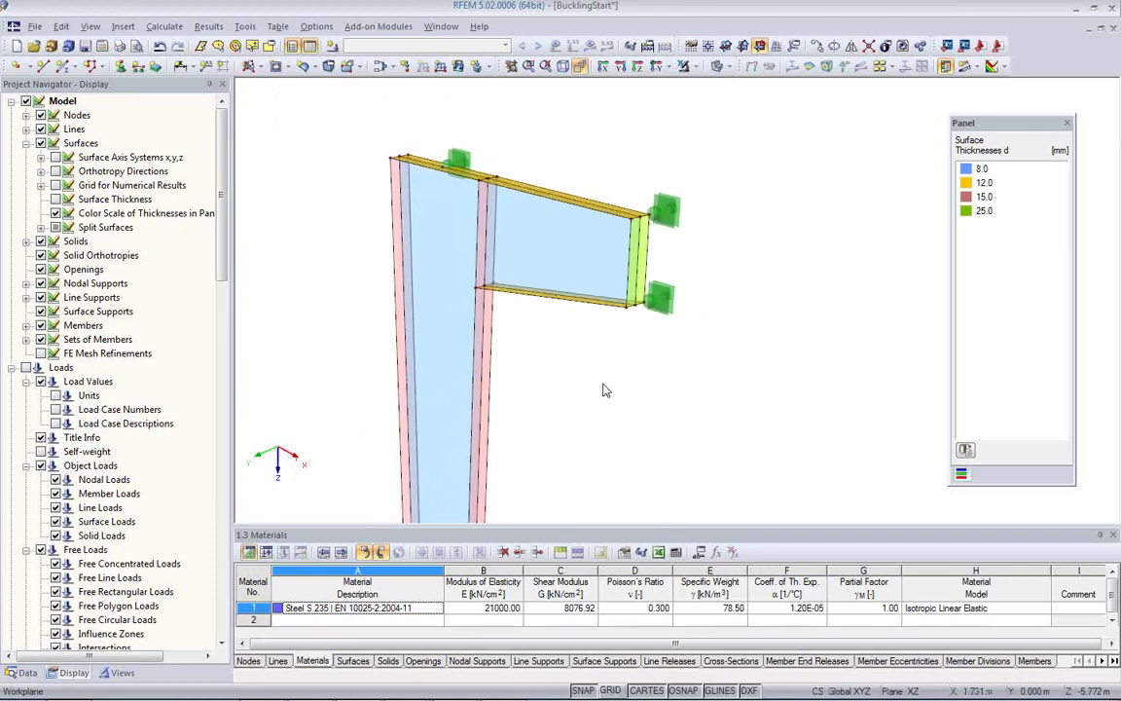
{"action": "right_click", "coordinate": [574, 380]}
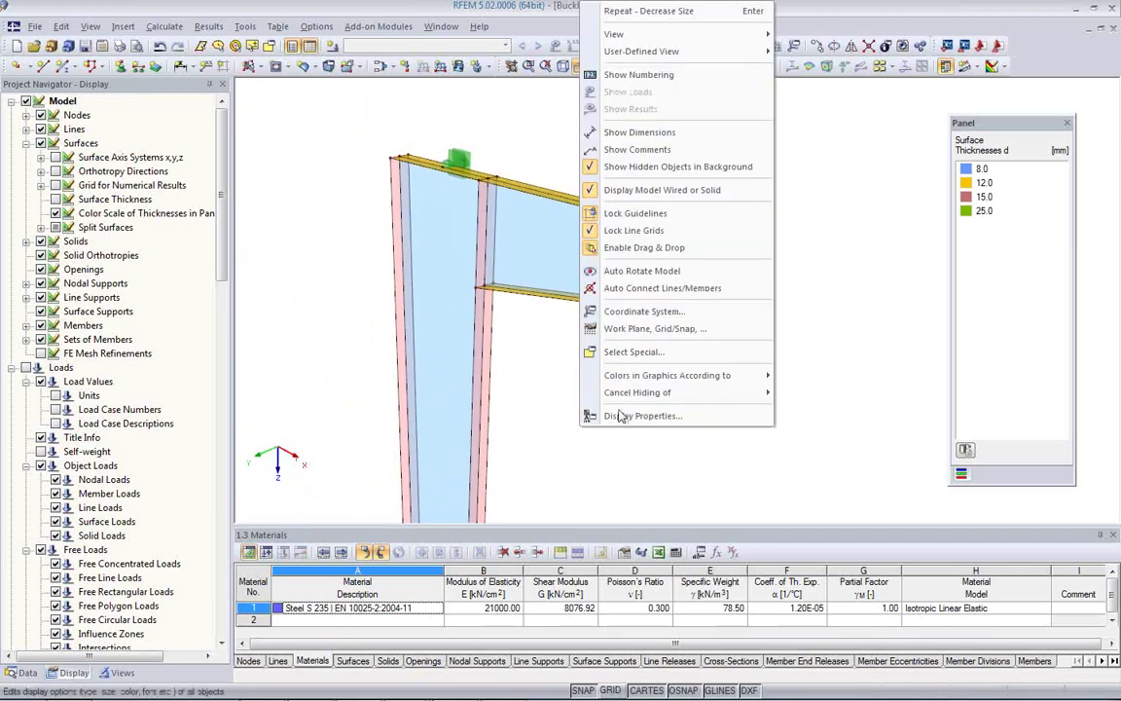
{"action": "left_click", "coordinate": [530, 400]}
Place nodal support type 1, fixed only in Y', on node 26 along the height of the column's beam-side flange.
{"action": "scroll", "coordinate": [543, 393], "scroll_direction": "down", "scroll_amount": 1}
{"action": "middle_click_drag", "start_coordinate": [543, 393], "coordinate": [467, 280]}
{"action": "scroll", "coordinate": [463, 271], "scroll_direction": "down", "scroll_amount": 1}
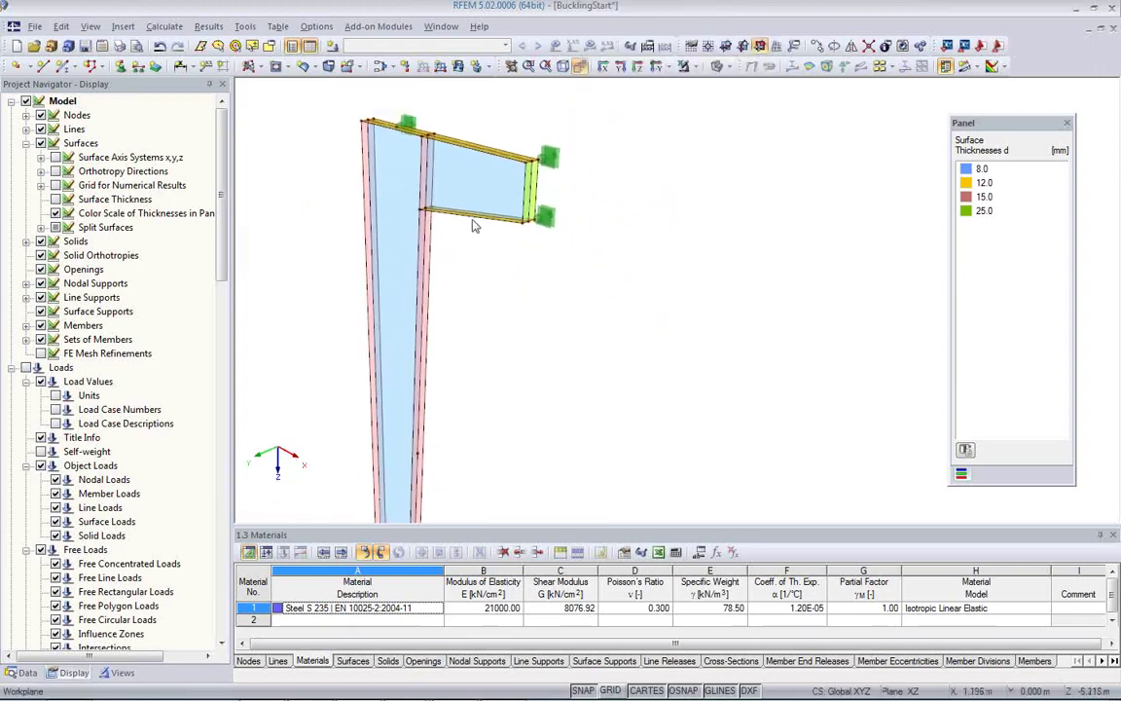
{"action": "scroll", "coordinate": [472, 321], "scroll_direction": "up", "scroll_amount": 4}
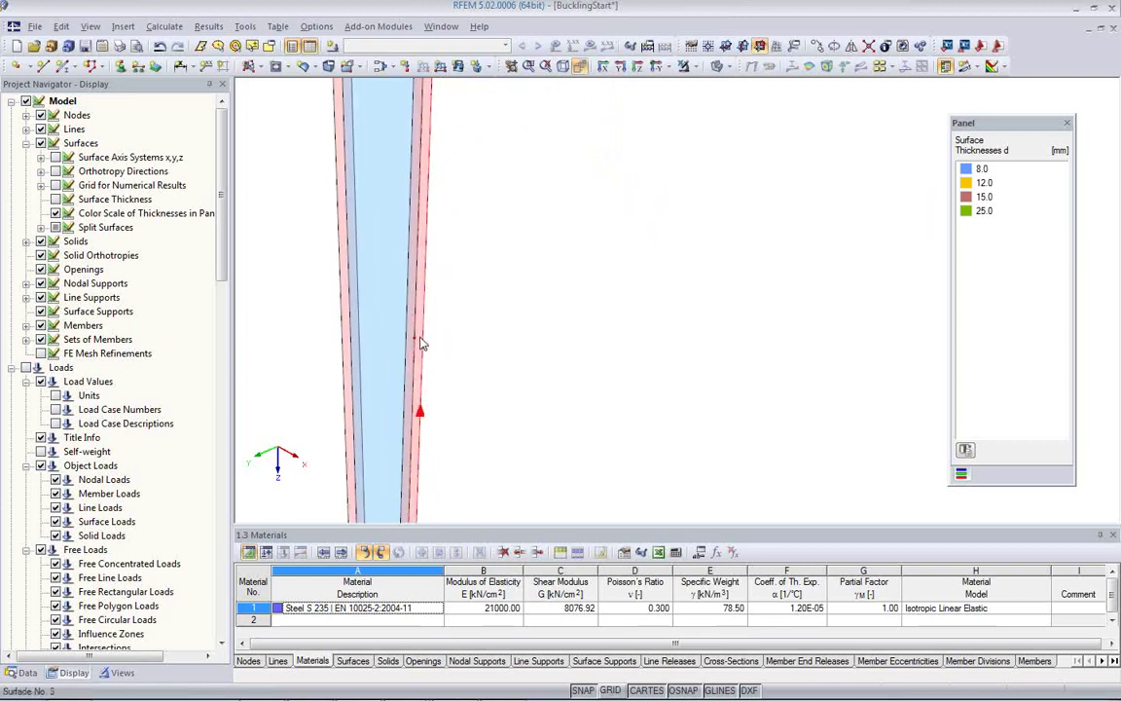
{"action": "left_click", "coordinate": [120, 65]}
{"action": "left_click", "coordinate": [496, 243]}
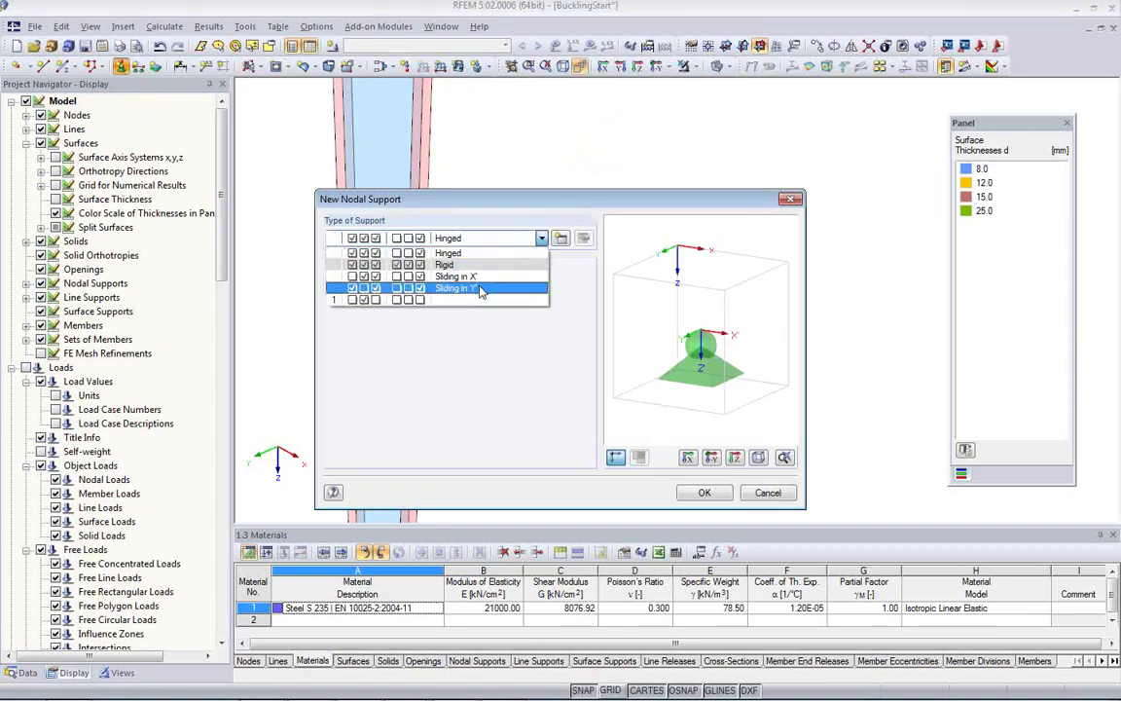
{"action": "left_click", "coordinate": [429, 269]}
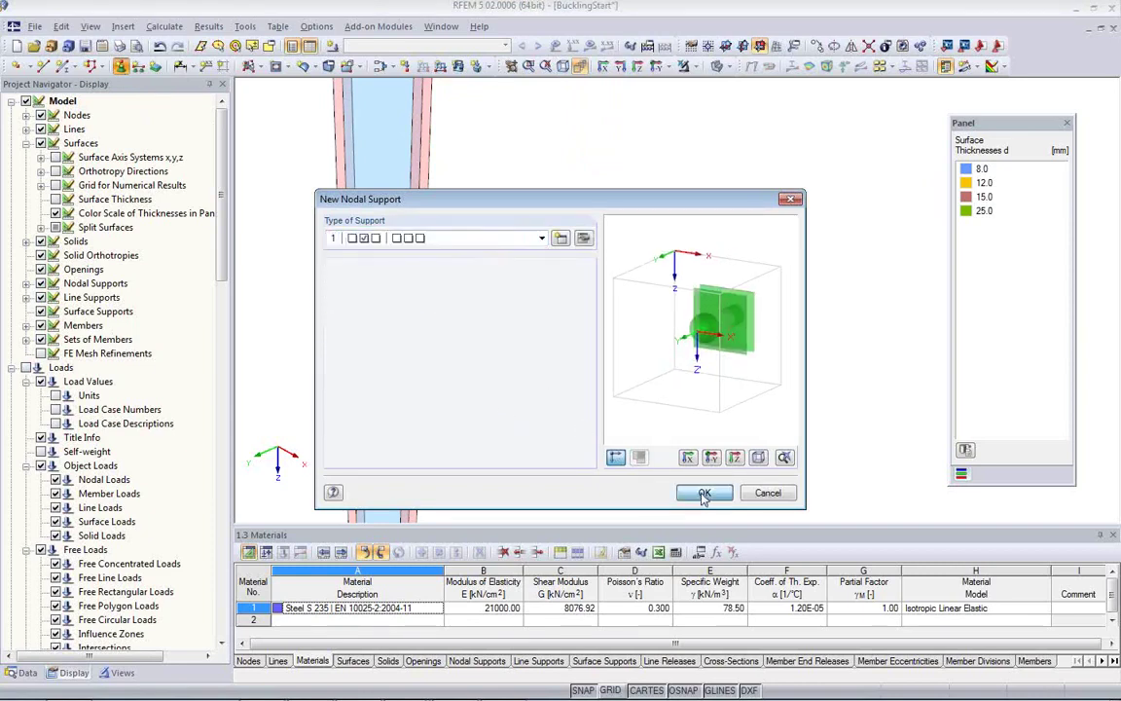
{"action": "left_click", "coordinate": [704, 492]}
{"action": "left_click", "coordinate": [414, 336]}
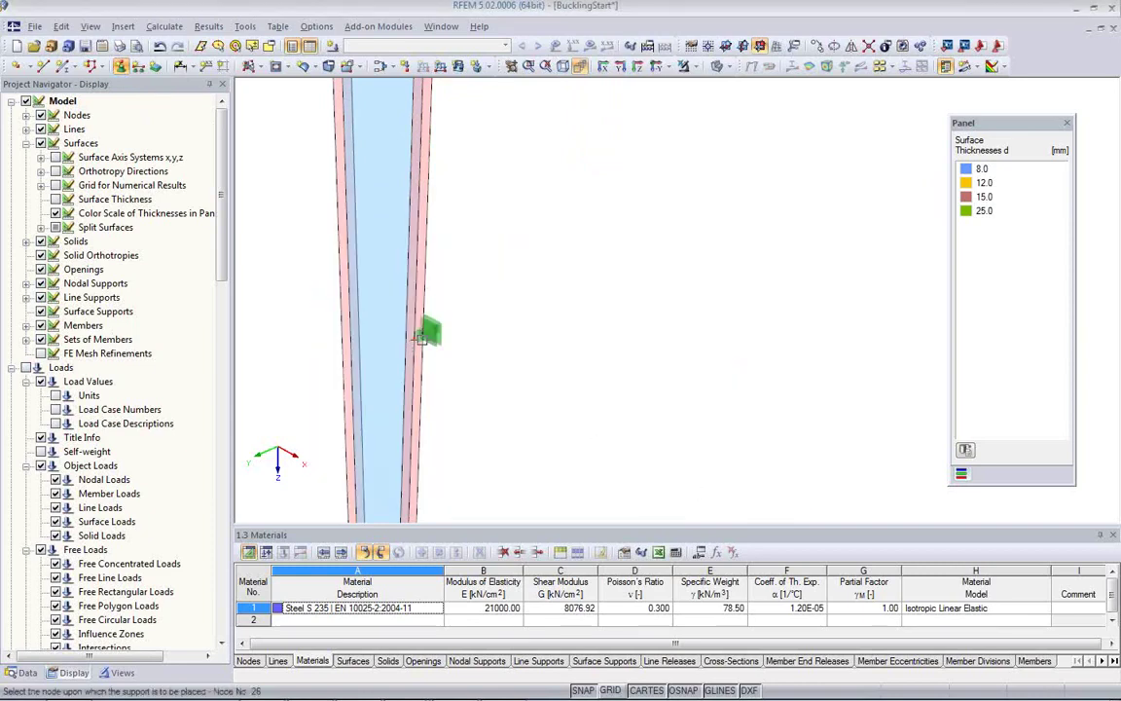
Decrease the display size of the line support symbols at the column base by one increment.
{"action": "scroll", "coordinate": [514, 345], "scroll_direction": "down", "scroll_amount": 4}
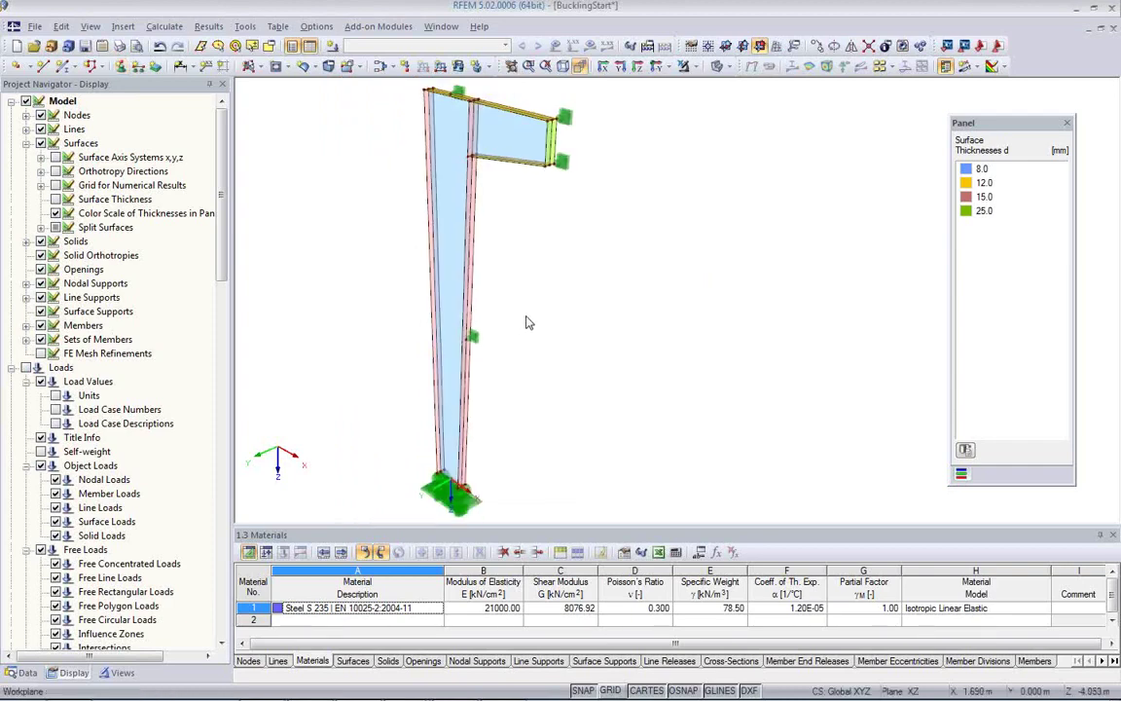
{"action": "right_click", "coordinate": [475, 507]}
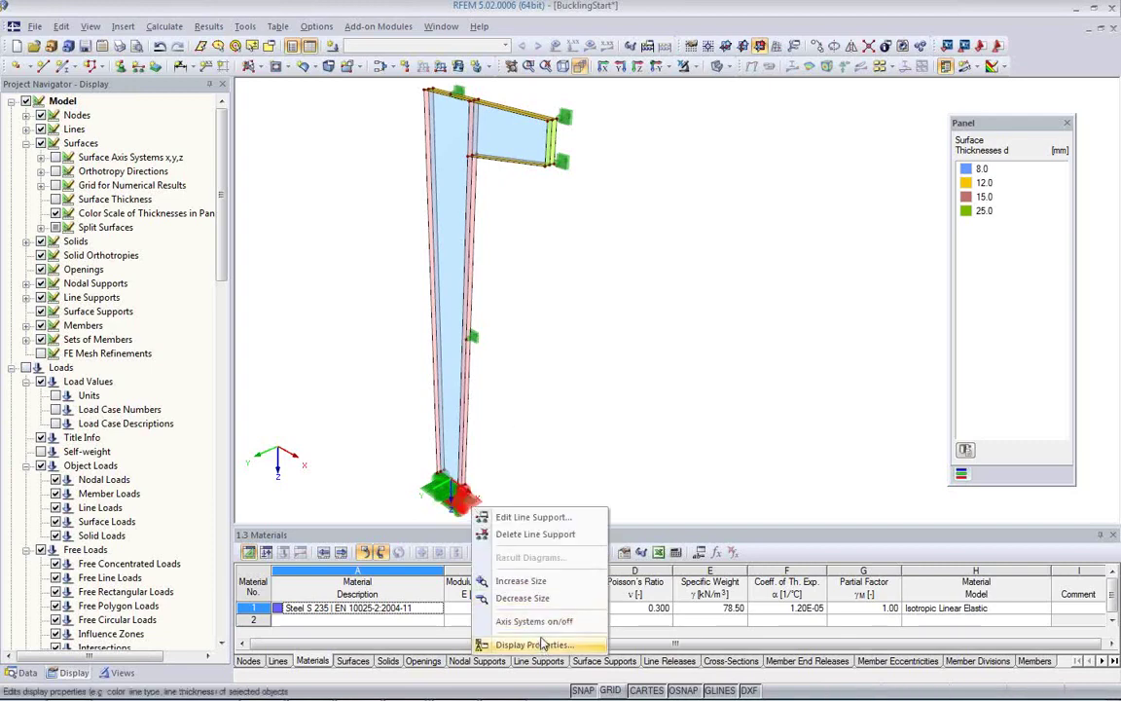
{"action": "left_click", "coordinate": [522, 598]}
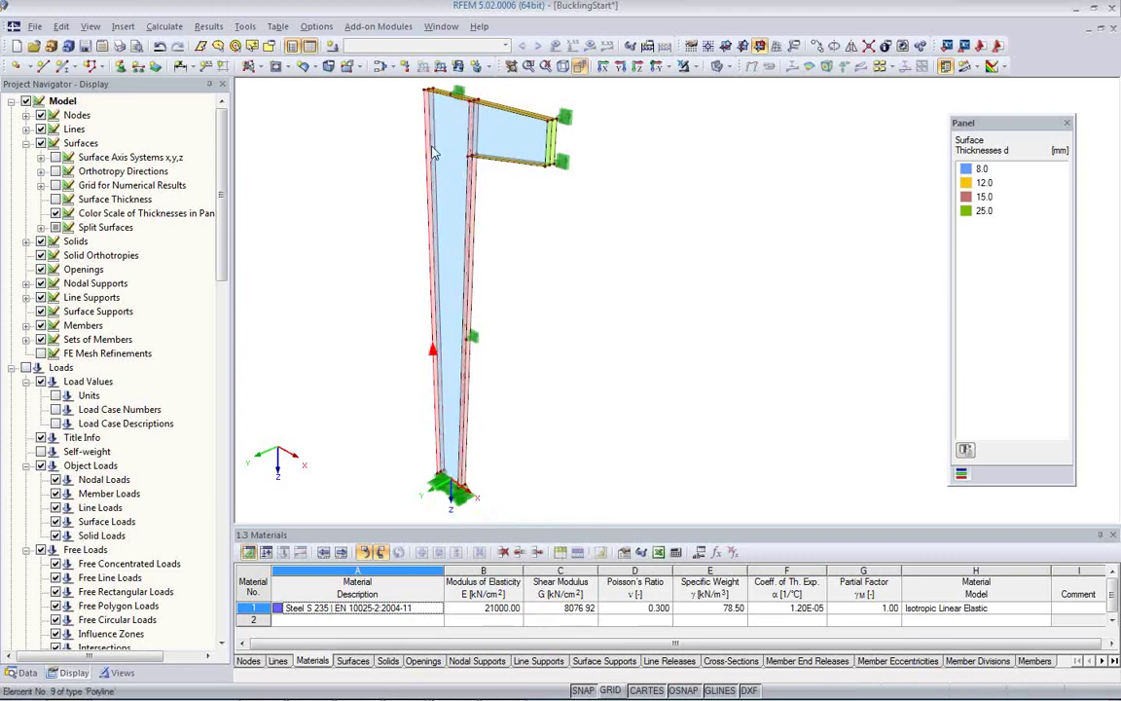
Turn on the display of dimensions for the column and beam model.
{"action": "middle_click_drag", "start_coordinate": [477, 234], "coordinate": [553, 347]}
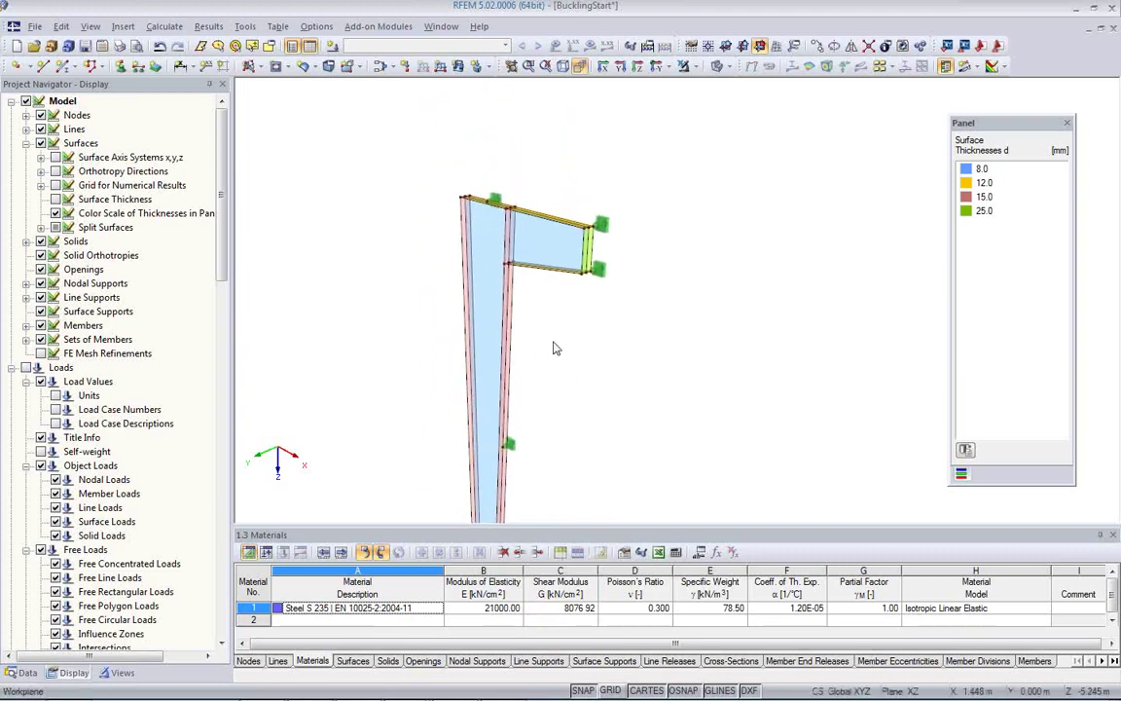
{"action": "scroll", "coordinate": [554, 348], "scroll_direction": "up", "scroll_amount": 2}
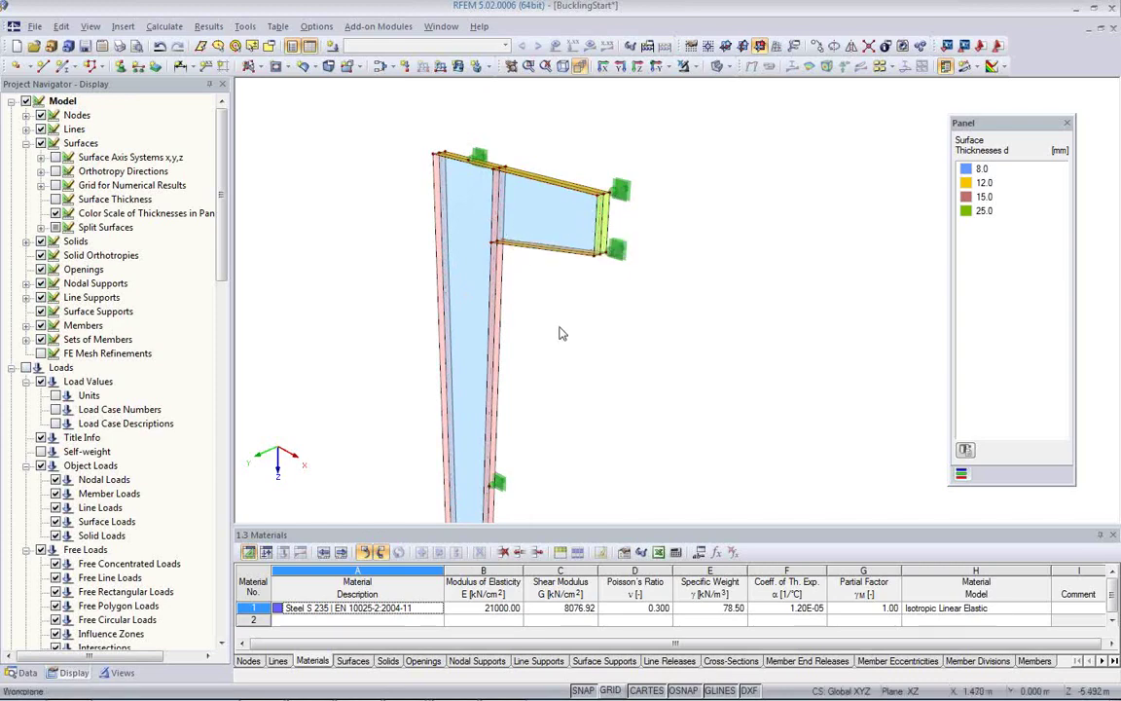
{"action": "middle_click_drag", "start_coordinate": [579, 347], "coordinate": [486, 312]}
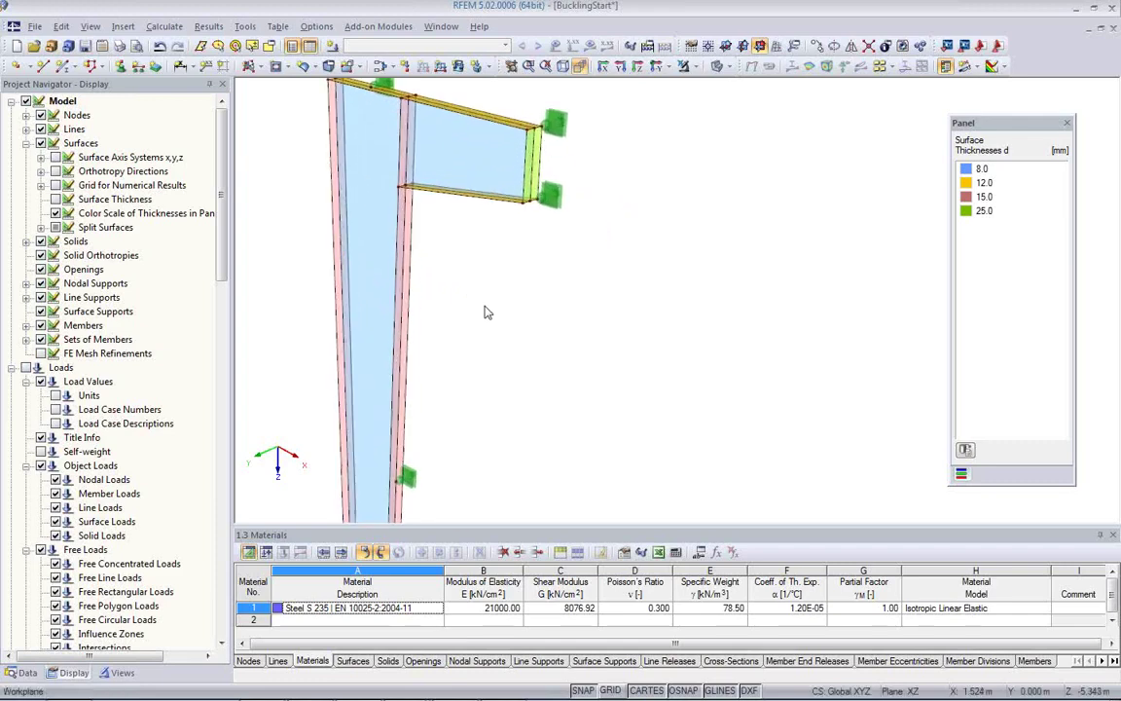
{"action": "middle_click_drag", "start_coordinate": [479, 307], "coordinate": [543, 365]}
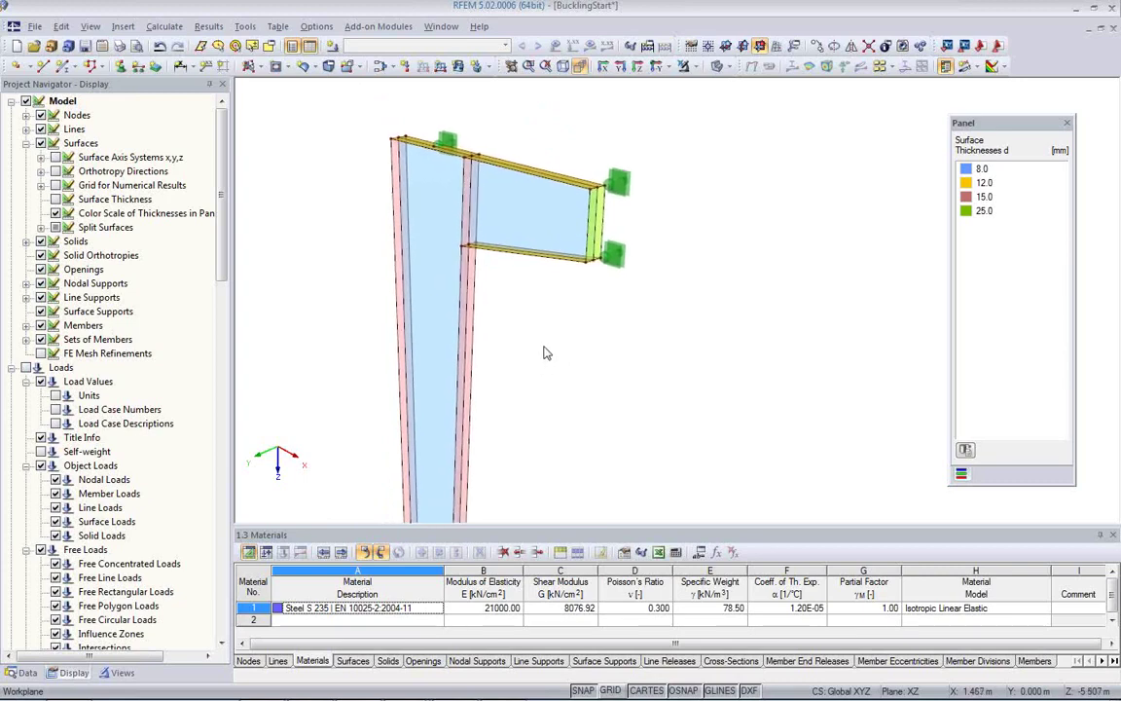
{"action": "scroll", "coordinate": [544, 348], "scroll_direction": "down", "scroll_amount": 2}
{"action": "middle_click_drag", "start_coordinate": [542, 349], "coordinate": [527, 226]}
{"action": "scroll", "coordinate": [529, 226], "scroll_direction": "down", "scroll_amount": 3}
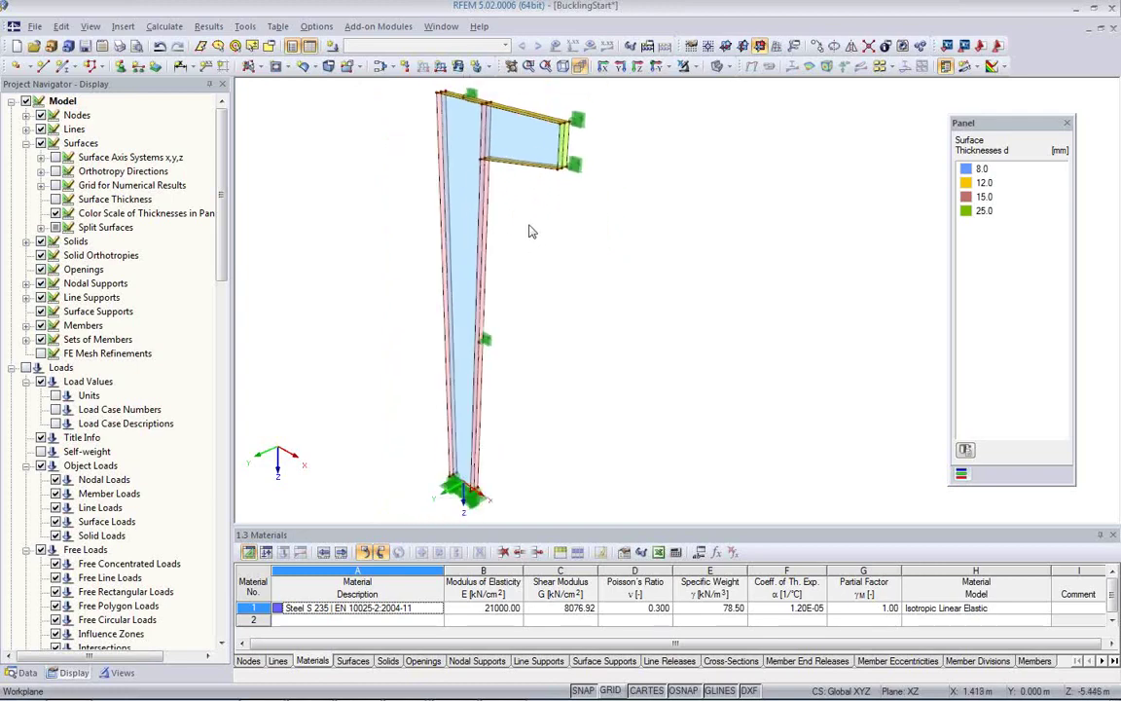
{"action": "right_click", "coordinate": [327, 338]}
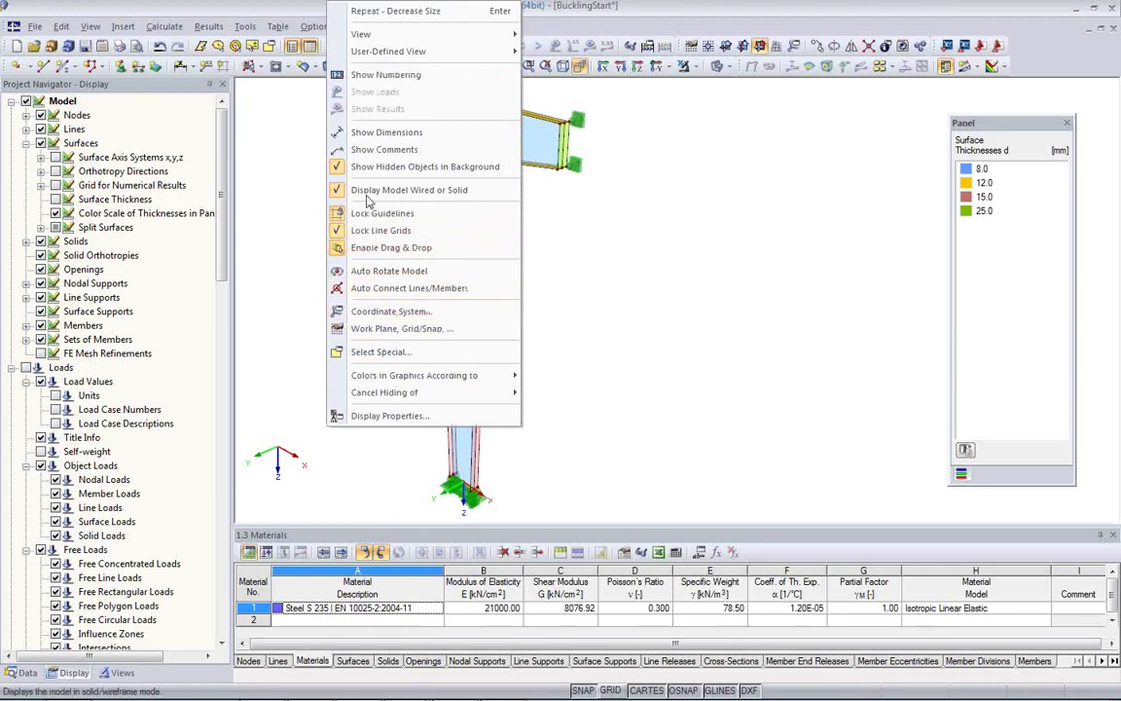
{"action": "left_click", "coordinate": [377, 136]}
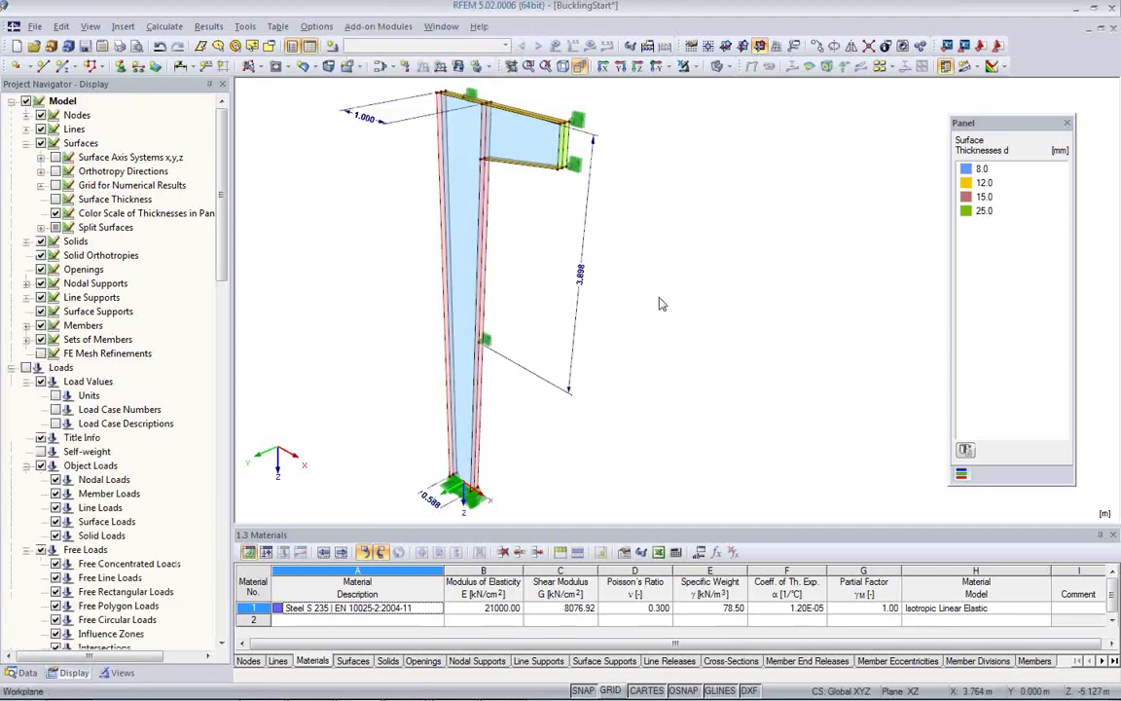
Add a linear length dimension from the lateral support at the column's top to the upper support on the beam's end plate.
{"action": "scroll", "coordinate": [639, 362], "scroll_direction": "up", "scroll_amount": 2}
{"action": "scroll", "coordinate": [468, 213], "scroll_direction": "up", "scroll_amount": 2}
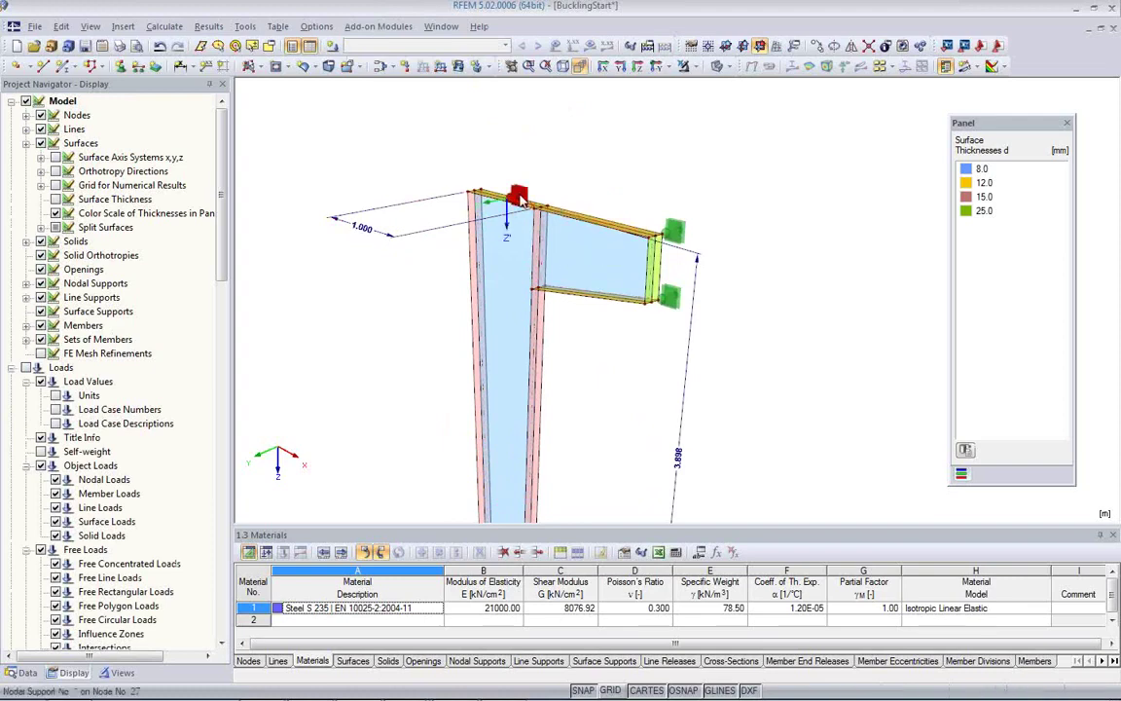
{"action": "left_click", "coordinate": [180, 66]}
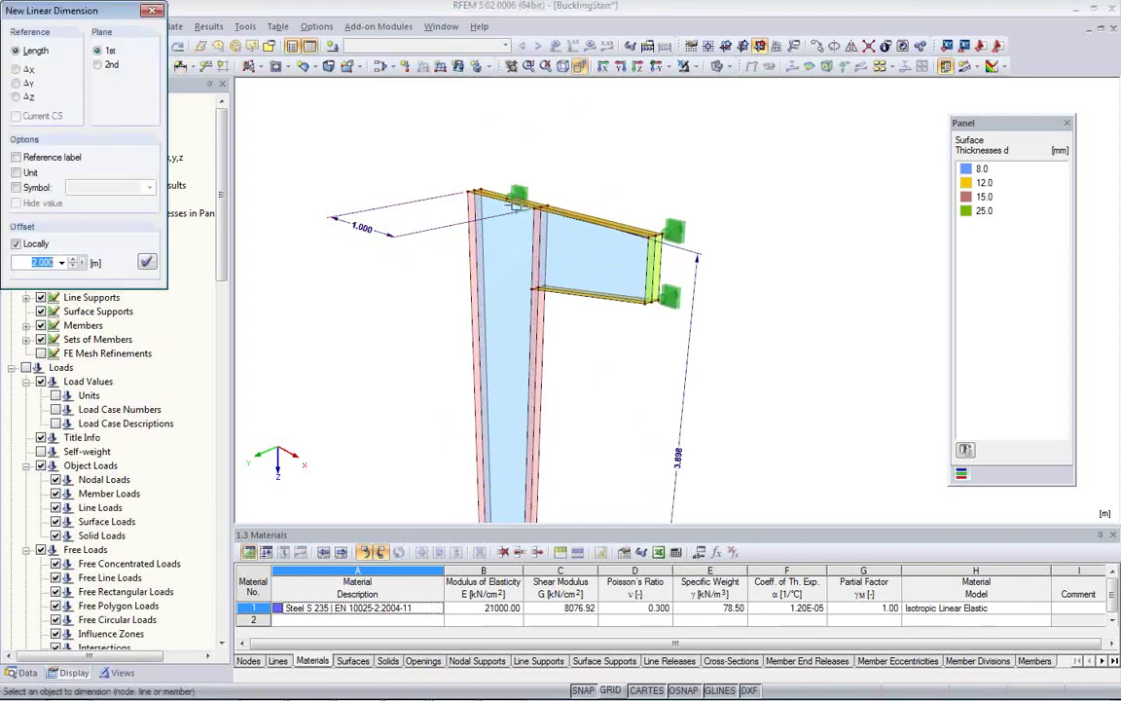
{"action": "left_click", "coordinate": [540, 206]}
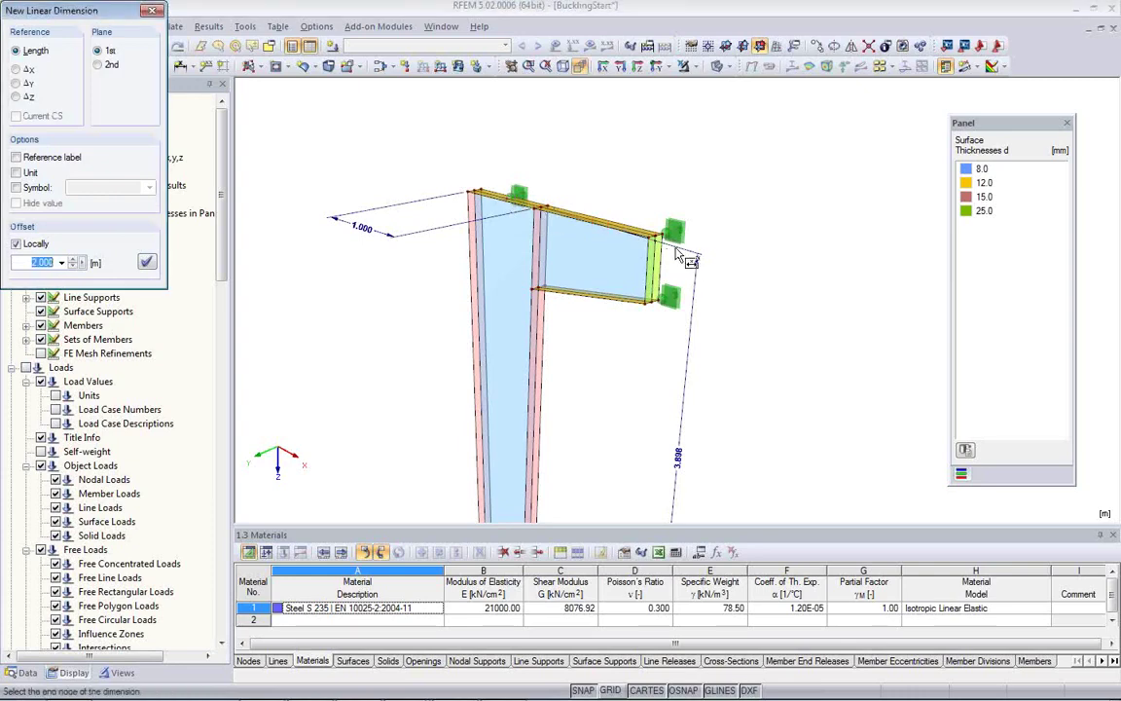
{"action": "left_click", "coordinate": [658, 230]}
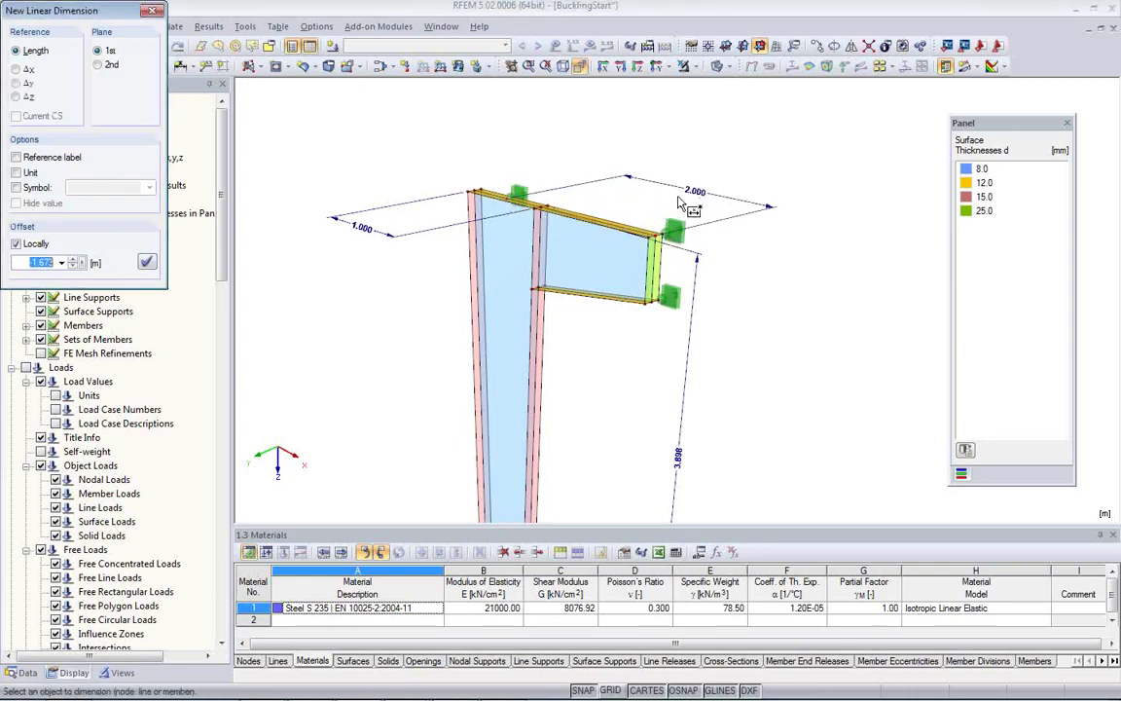
{"action": "left_click", "coordinate": [682, 215]}
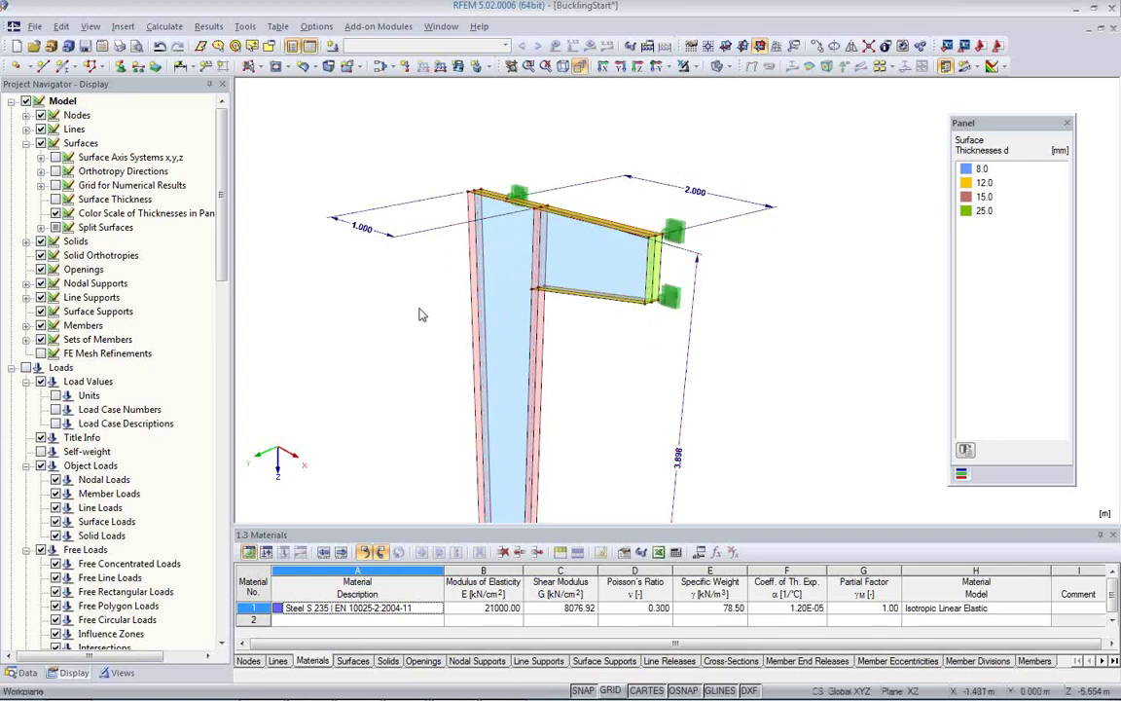
Turn off the display of dimensions in the model view.
{"action": "scroll", "coordinate": [356, 248], "scroll_direction": "down", "scroll_amount": 5}
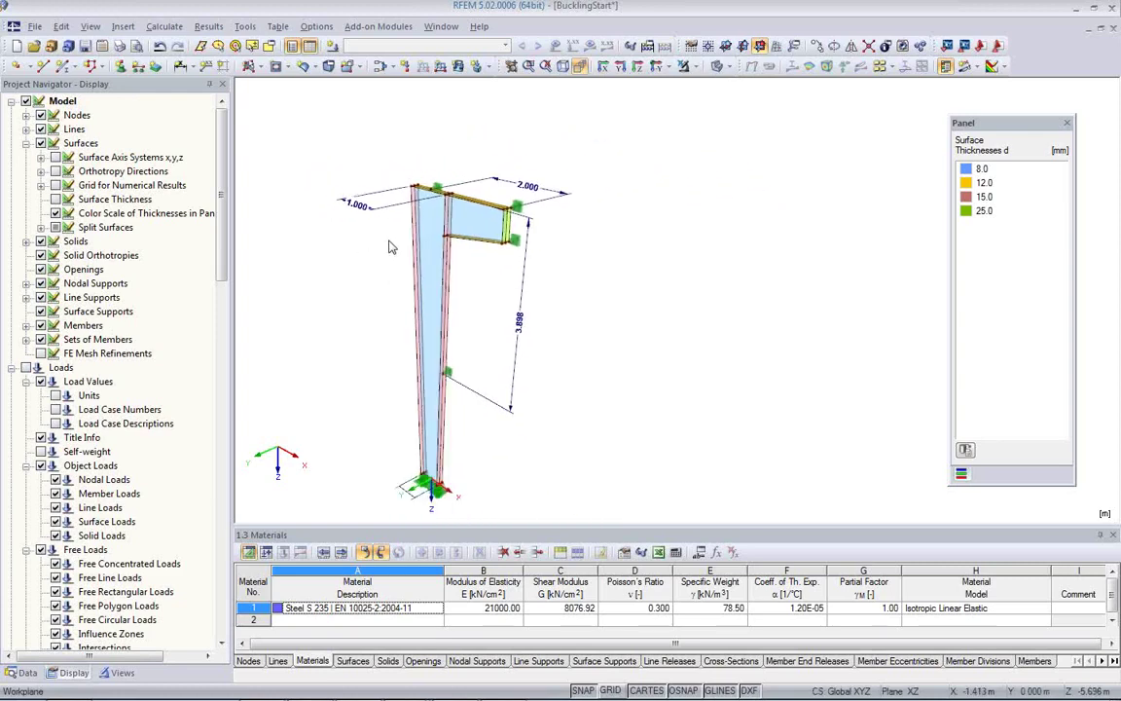
{"action": "scroll", "coordinate": [377, 305], "scroll_direction": "up", "scroll_amount": 1}
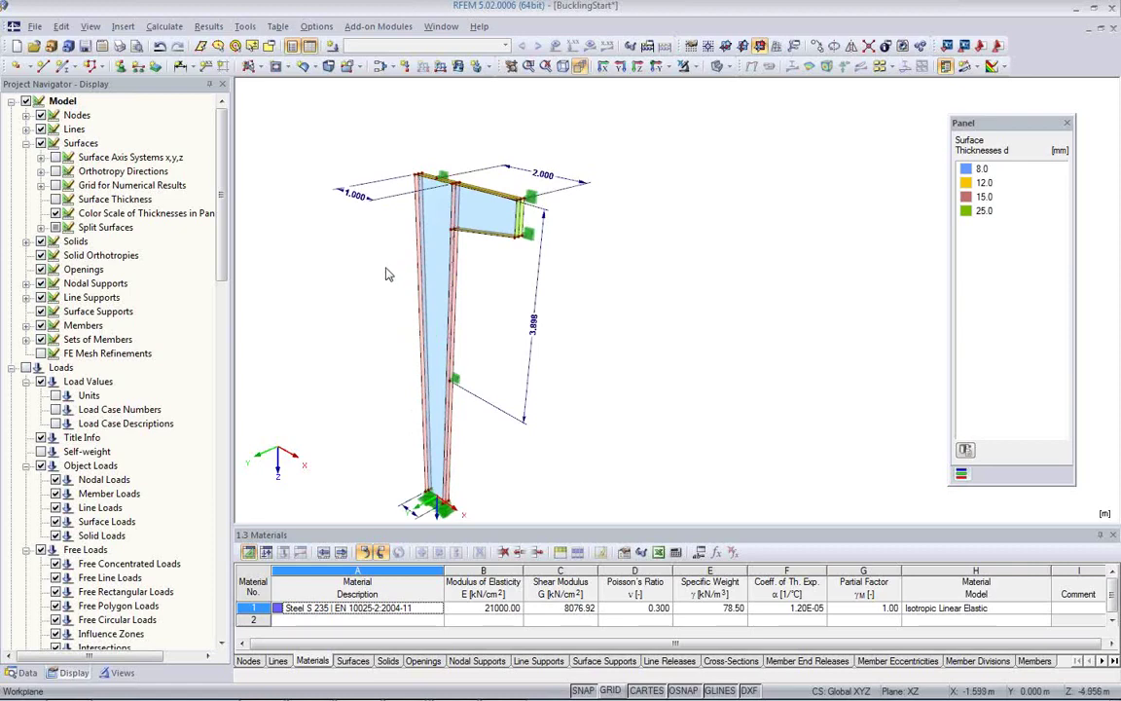
{"action": "right_click", "coordinate": [297, 210]}
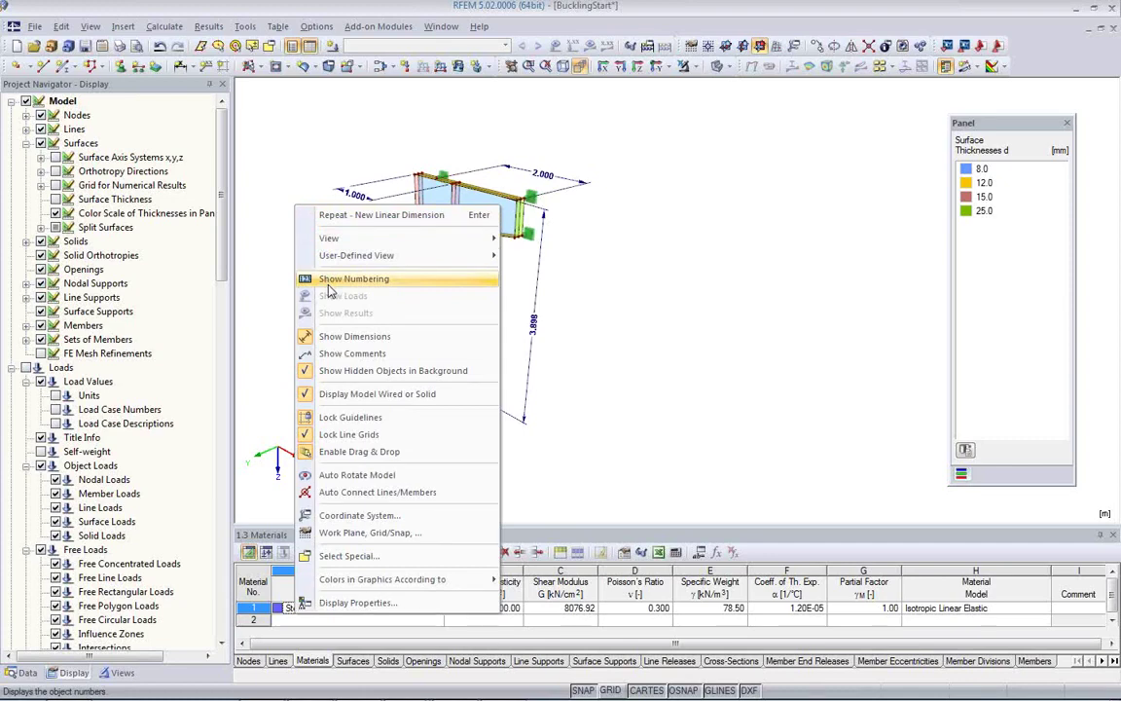
{"action": "left_click", "coordinate": [336, 336]}
Examine the beam's end plate, its edge lines and the two lateral nodal supports at its rear corners up close.
{"action": "scroll", "coordinate": [574, 277], "scroll_direction": "up", "scroll_amount": 1}
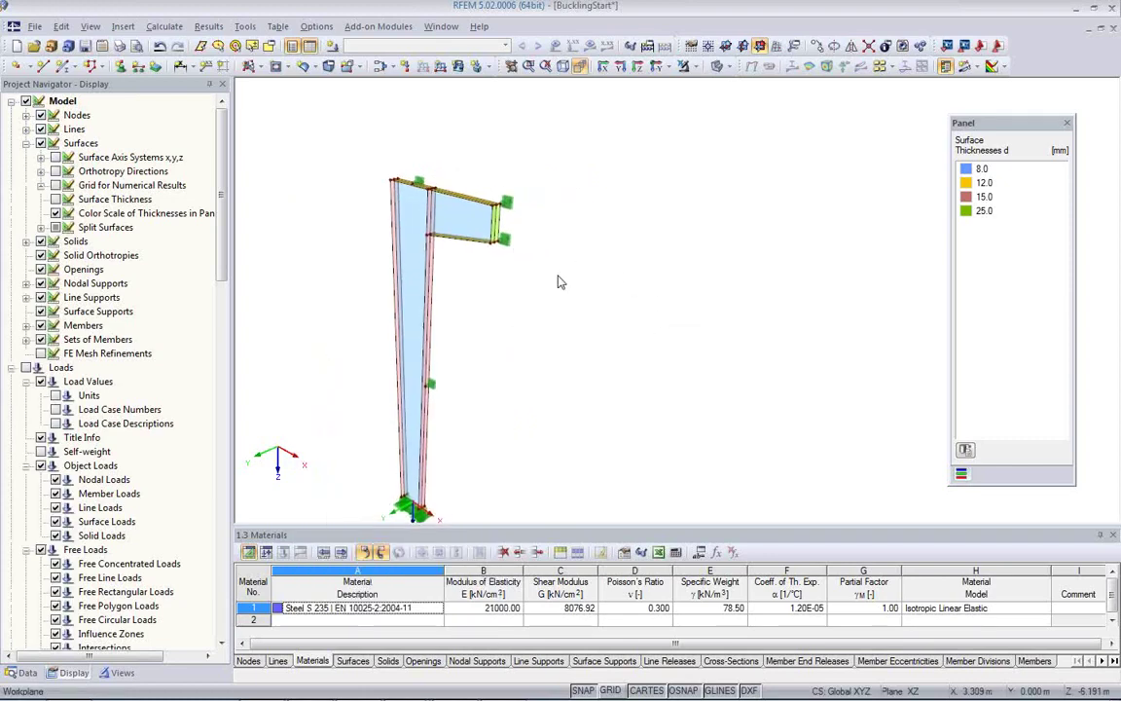
{"action": "scroll", "coordinate": [487, 275], "scroll_direction": "up", "scroll_amount": 1}
{"action": "scroll", "coordinate": [477, 273], "scroll_direction": "up", "scroll_amount": 1}
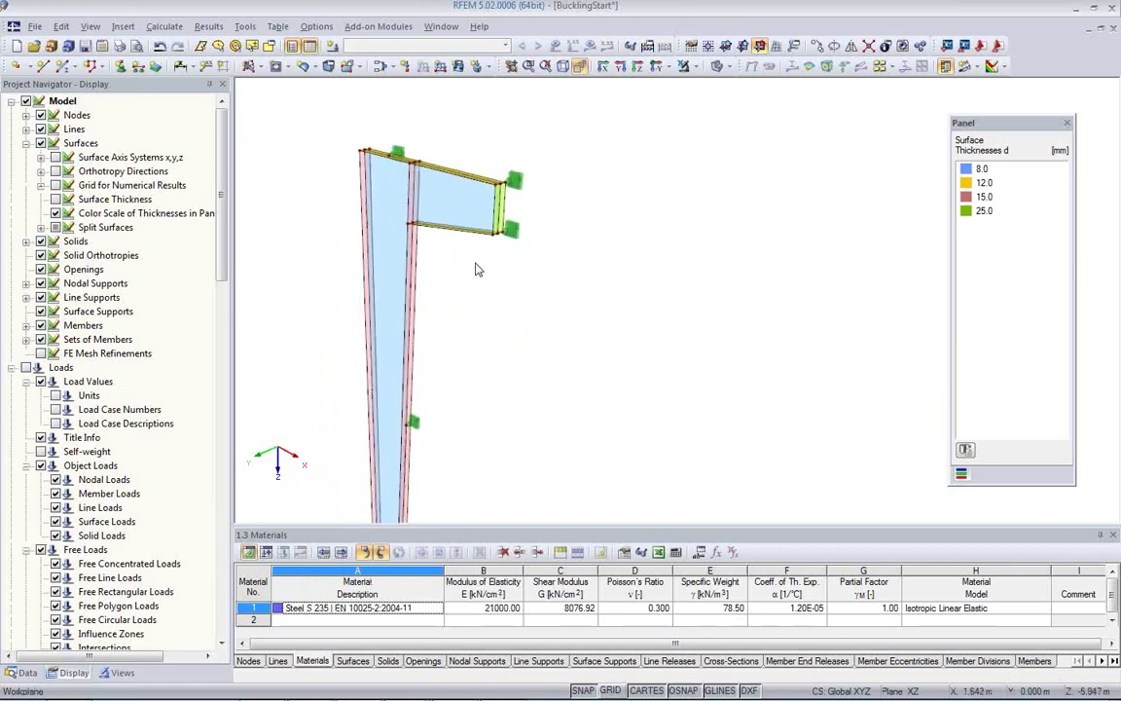
{"action": "scroll", "coordinate": [479, 263], "scroll_direction": "up", "scroll_amount": 3}
{"action": "middle_click_drag", "start_coordinate": [494, 299], "coordinate": [526, 388]}
{"action": "scroll", "coordinate": [534, 324], "scroll_direction": "up", "scroll_amount": 3}
{"action": "middle_click_drag", "start_coordinate": [532, 319], "coordinate": [606, 370]}
{"action": "scroll", "coordinate": [605, 363], "scroll_direction": "up", "scroll_amount": 2}
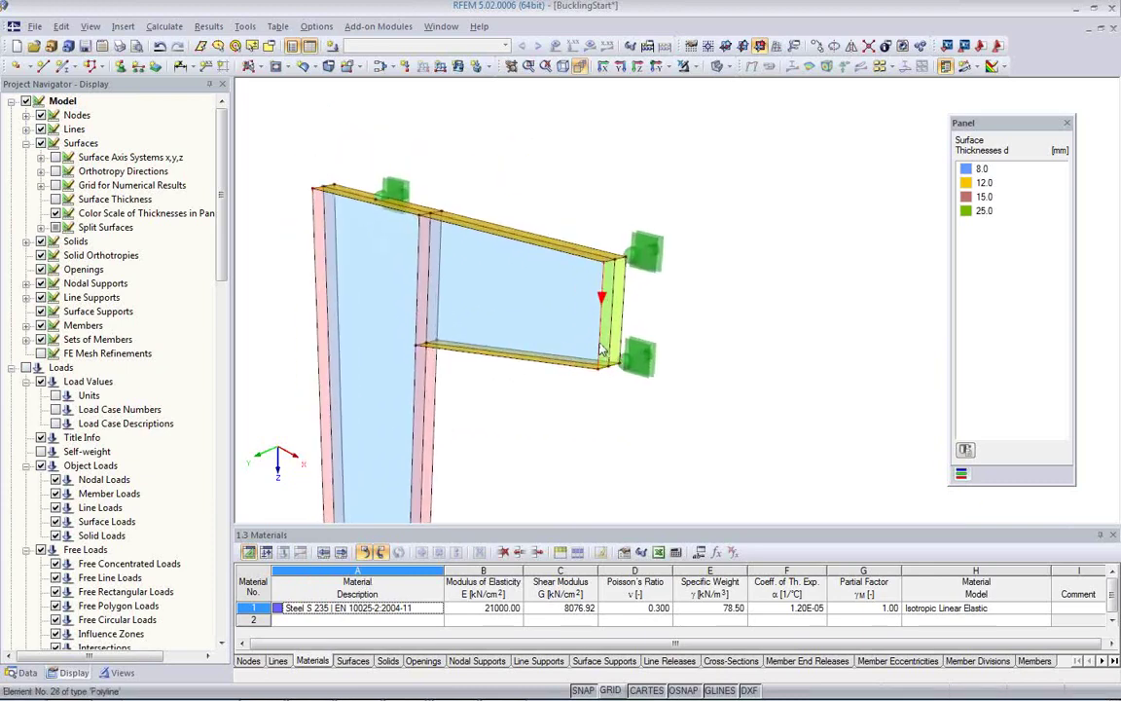
{"action": "scroll", "coordinate": [603, 345], "scroll_direction": "up", "scroll_amount": 1}
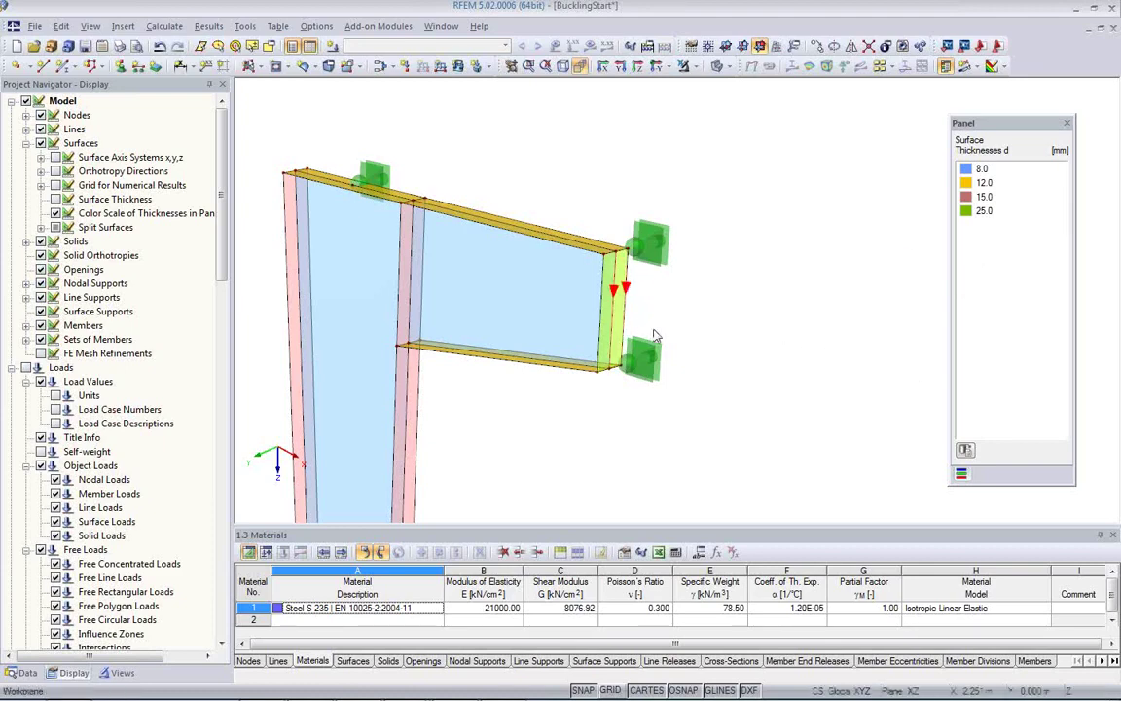
{"action": "middle_click_drag", "start_coordinate": [718, 381], "coordinate": [656, 365]}
{"action": "scroll", "coordinate": [574, 316], "scroll_direction": "up", "scroll_amount": 2}
{"action": "middle_click_drag", "start_coordinate": [598, 334], "coordinate": [658, 331]}
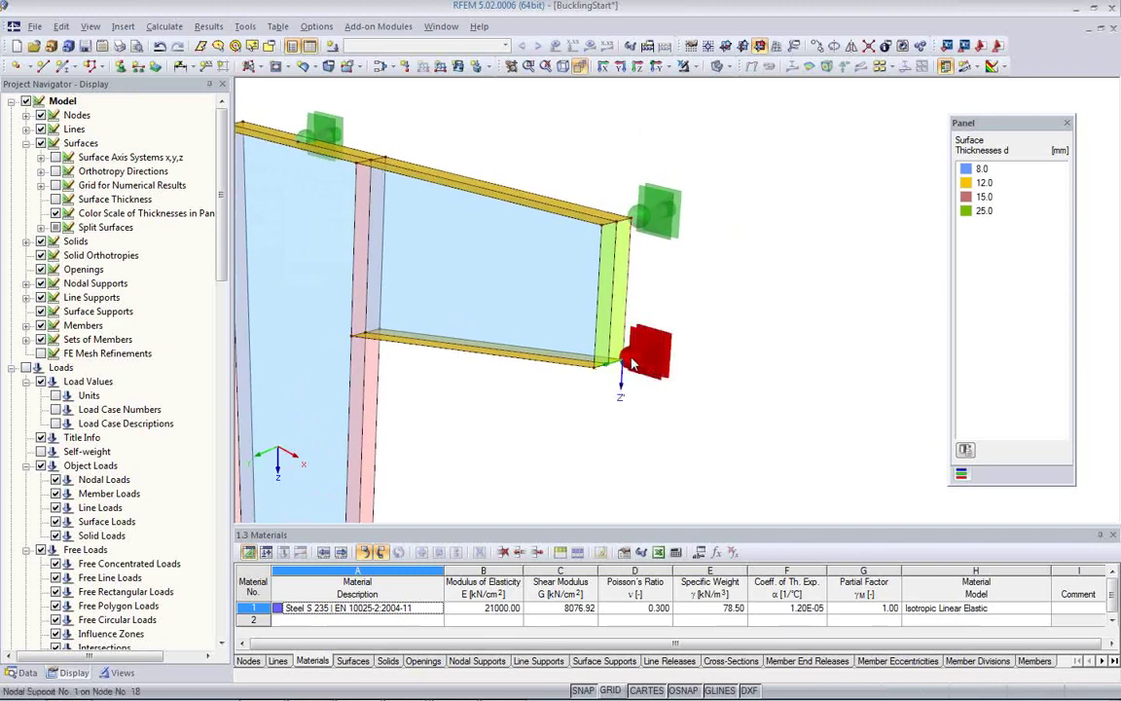
{"action": "scroll", "coordinate": [634, 368], "scroll_direction": "up", "scroll_amount": 1}
{"action": "scroll", "coordinate": [634, 367], "scroll_direction": "up", "scroll_amount": 1}
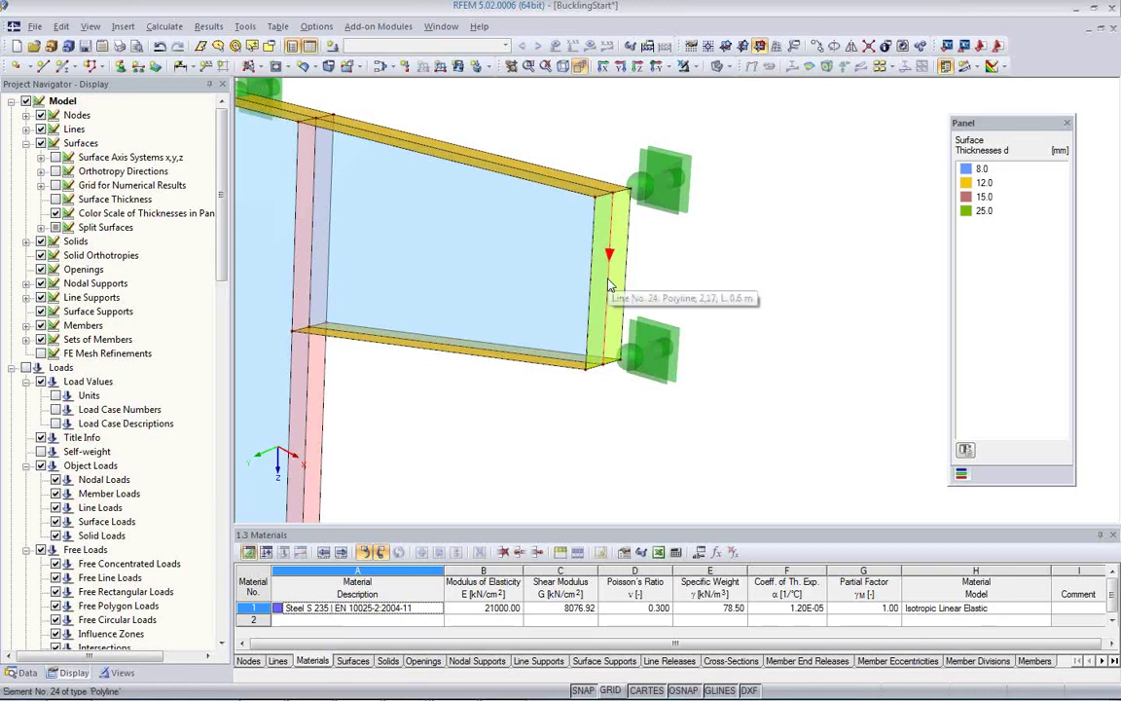
{"action": "scroll", "coordinate": [687, 370], "scroll_direction": "down", "scroll_amount": 3}
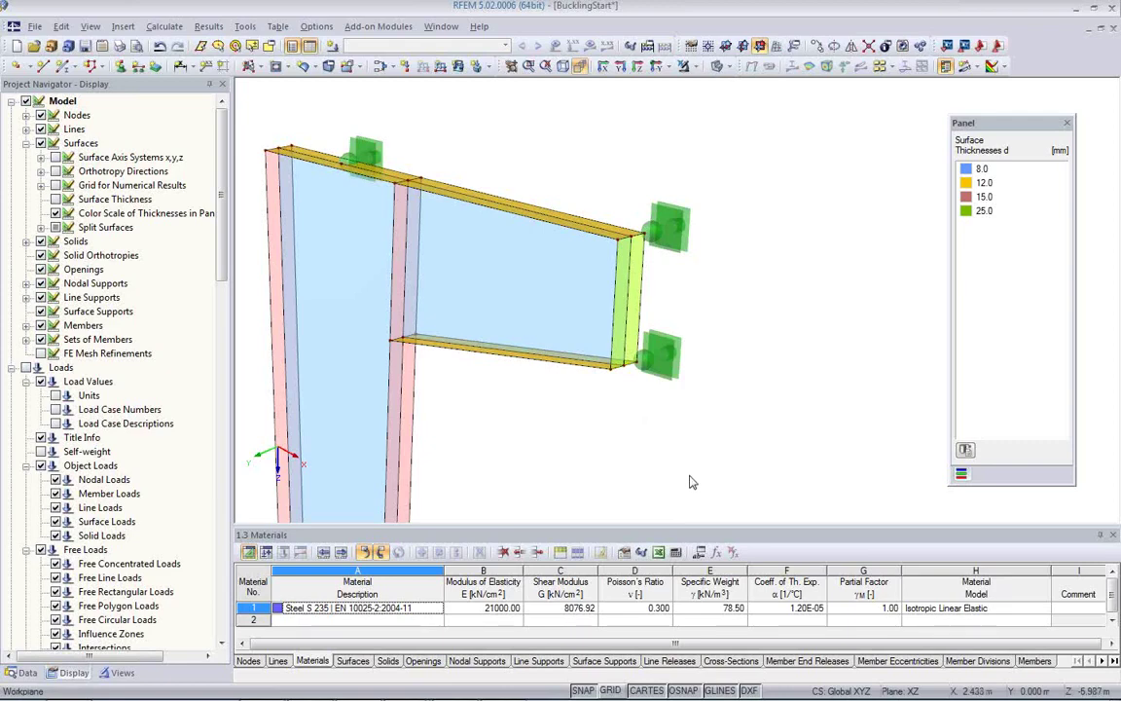
Create load case LC1 described as "Design Load", with self-weight deactivated and geometrically linear static analysis kept.
{"action": "left_click", "coordinate": [332, 46]}
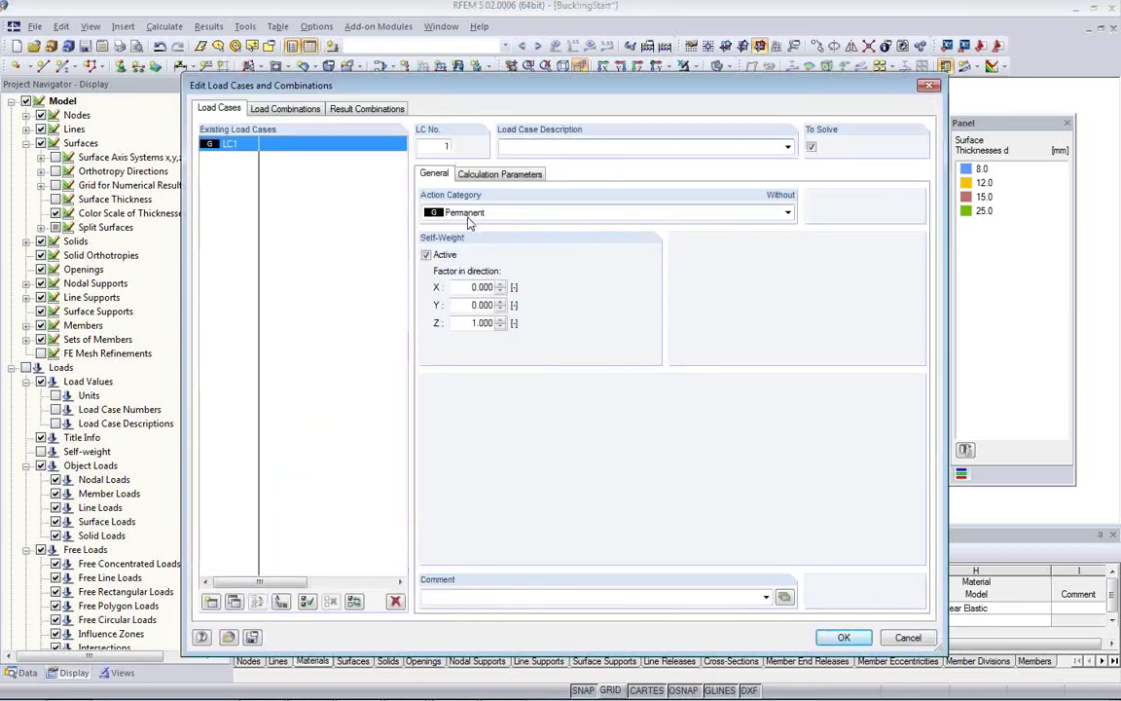
{"action": "left_click", "coordinate": [427, 255]}
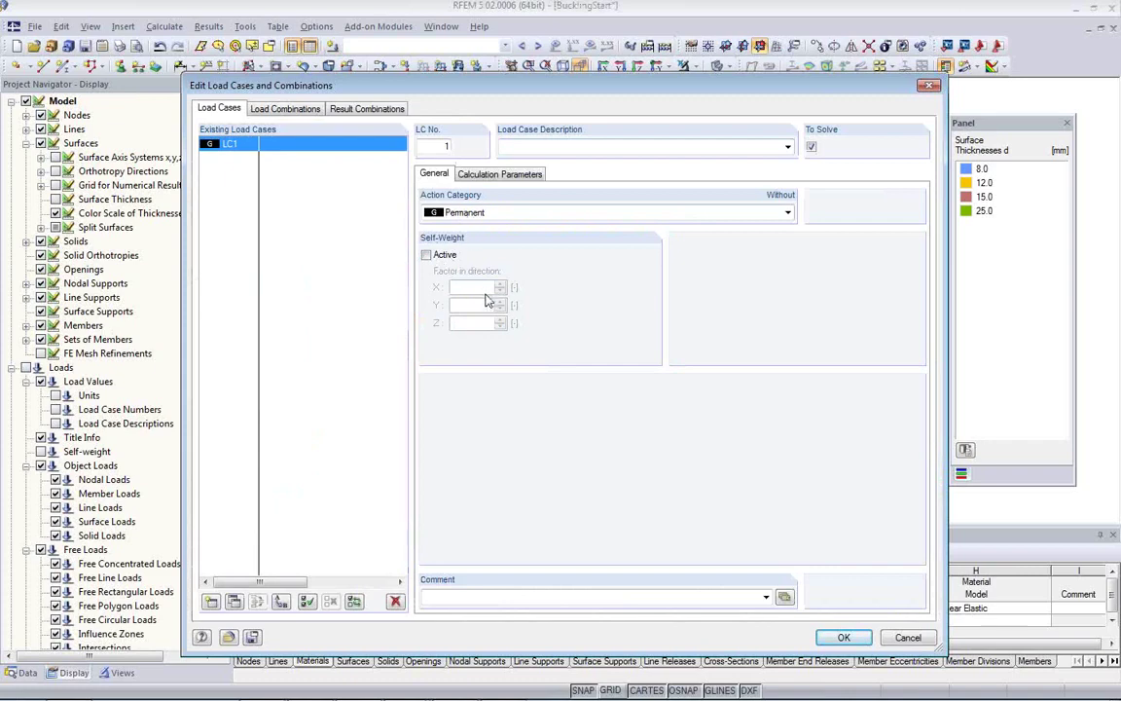
{"action": "left_click", "coordinate": [479, 174]}
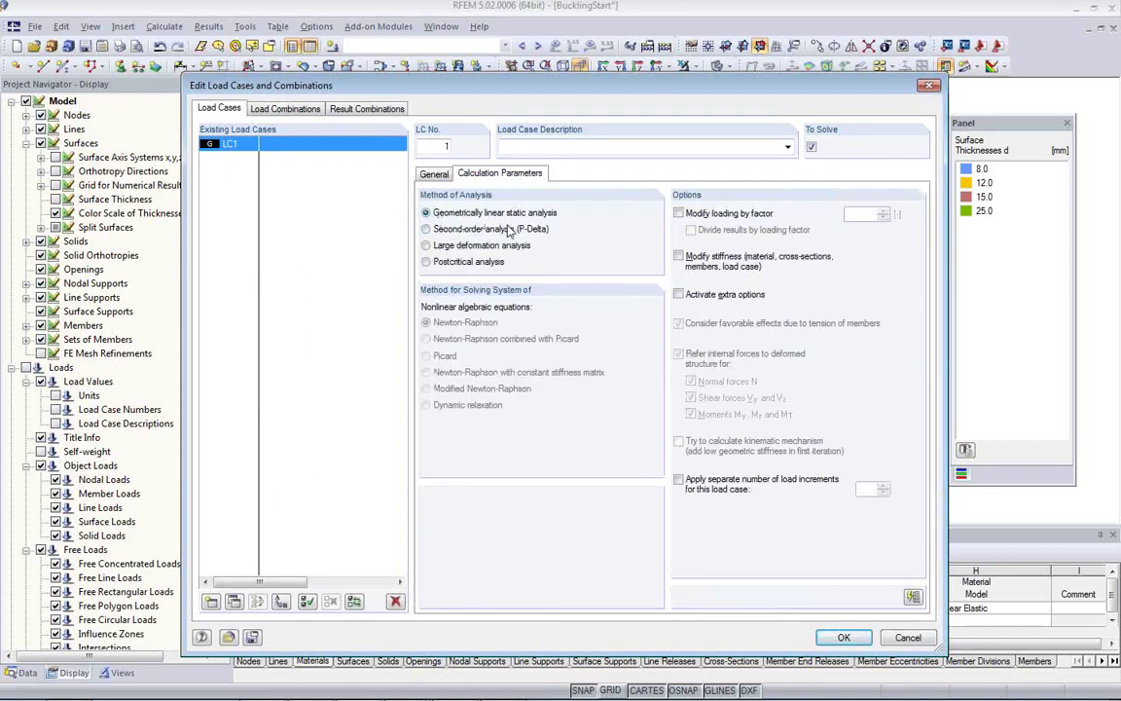
{"action": "left_click", "coordinate": [525, 148]}
{"action": "type", "text": "Design Load"}
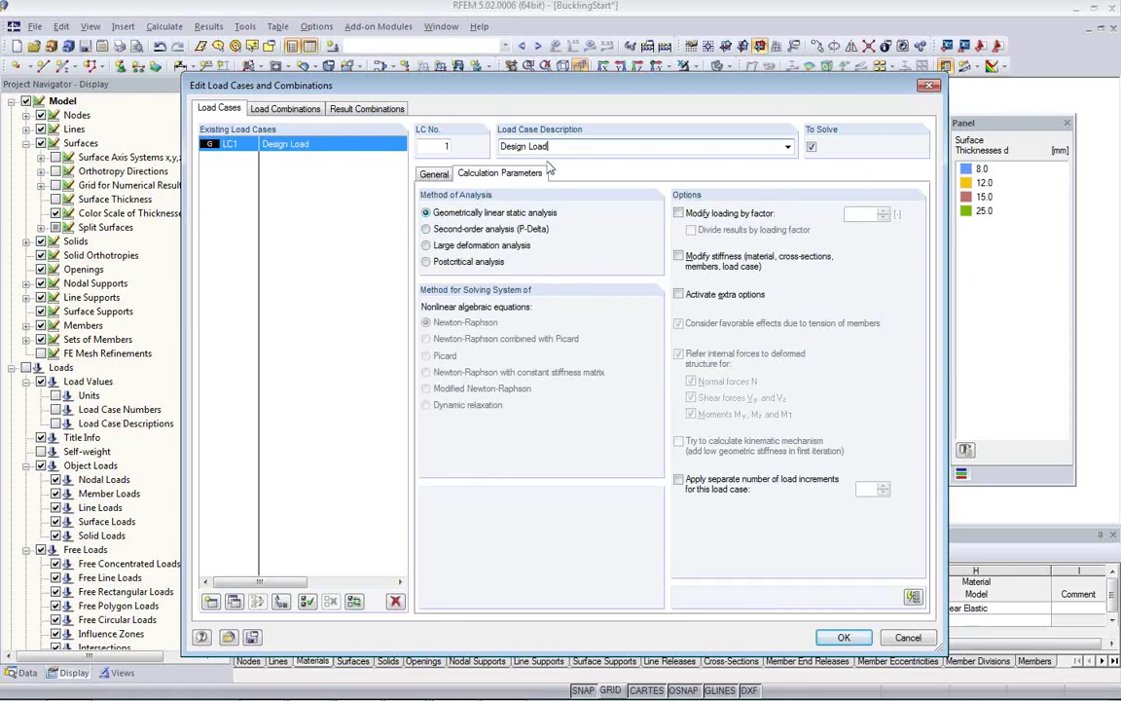
{"action": "left_click", "coordinate": [844, 638]}
Add a parameter named DesignLoad to the model's list of parameters.
{"action": "middle_click_drag", "start_coordinate": [614, 463], "coordinate": [578, 395]}
{"action": "scroll", "coordinate": [551, 403], "scroll_direction": "down", "scroll_amount": 2}
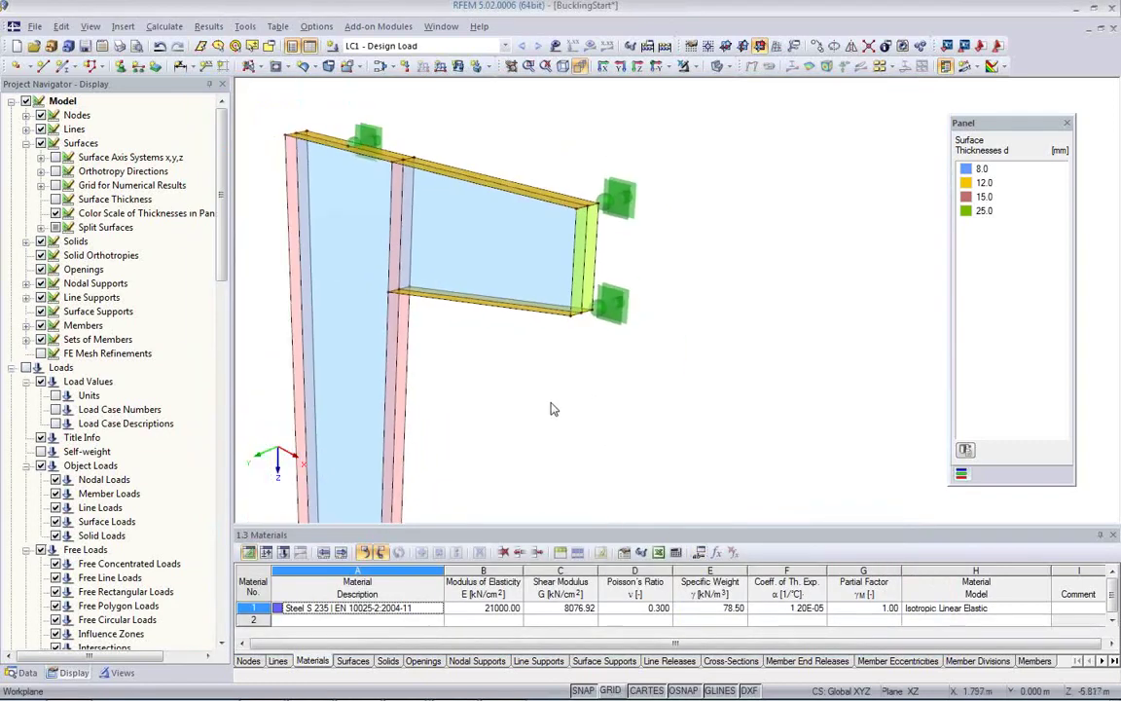
{"action": "left_click", "coordinate": [700, 553]}
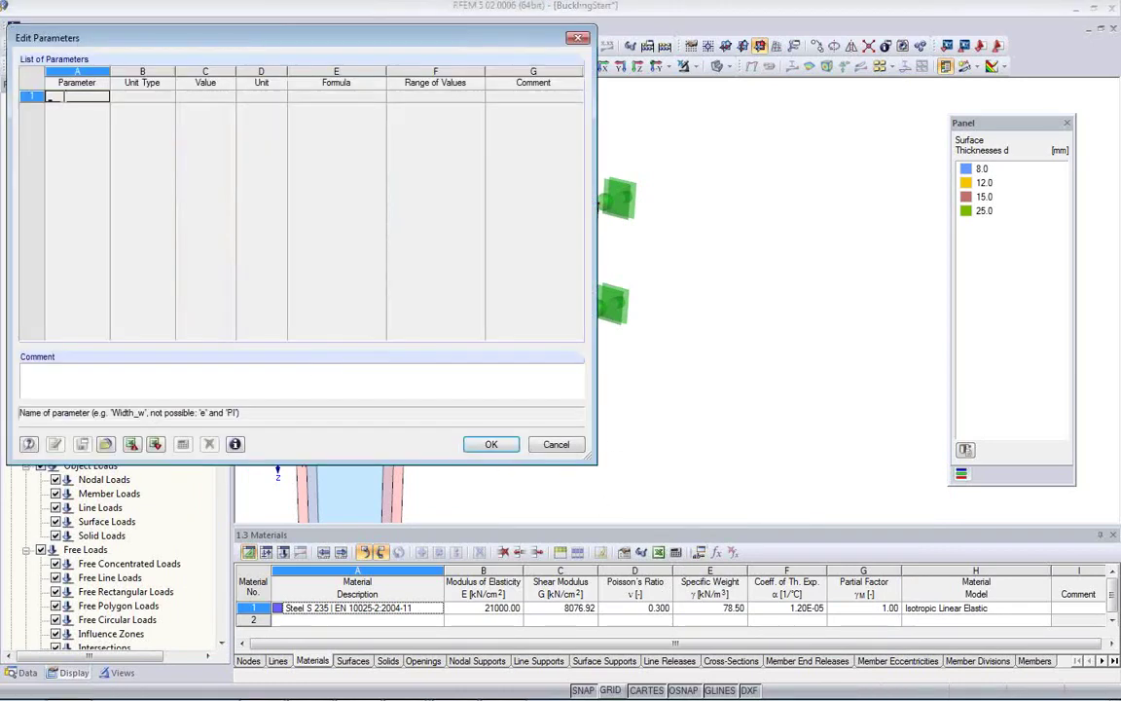
{"action": "type", "text": "Design"}
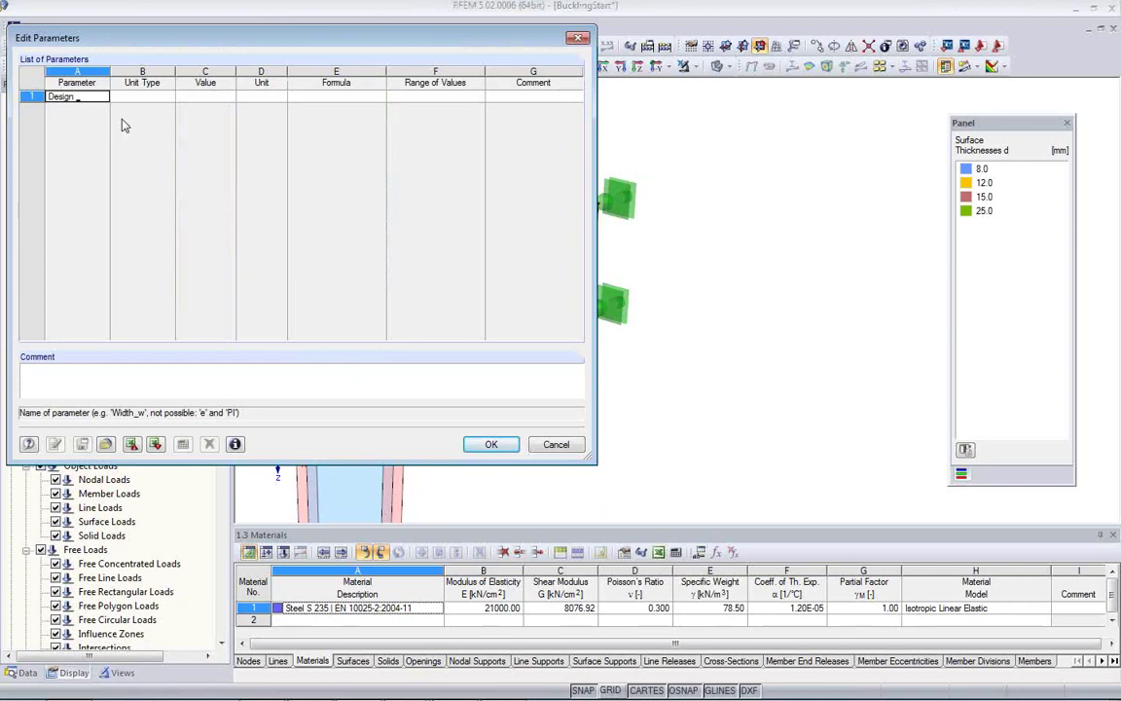
{"action": "key", "text": "BackSpace"}
{"action": "type", "text": "Load"}
Give the DesignLoad parameter the unit type Force and a value of 180 kN.
{"action": "left_click", "coordinate": [164, 97]}
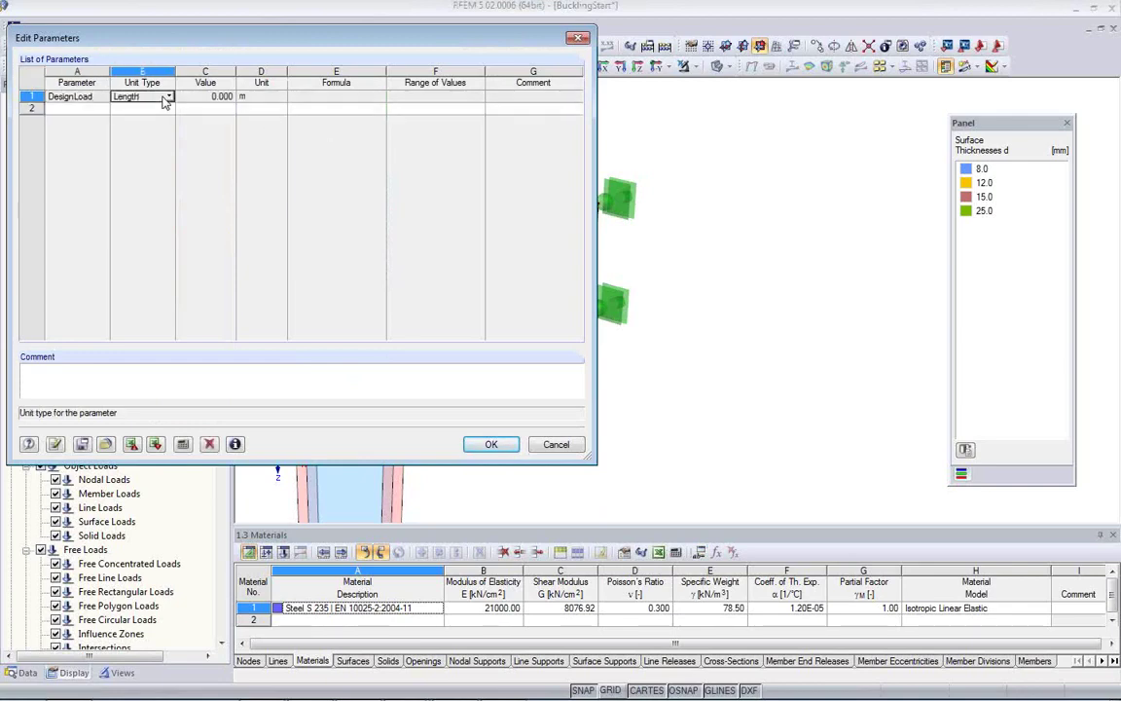
{"action": "left_click", "coordinate": [170, 98]}
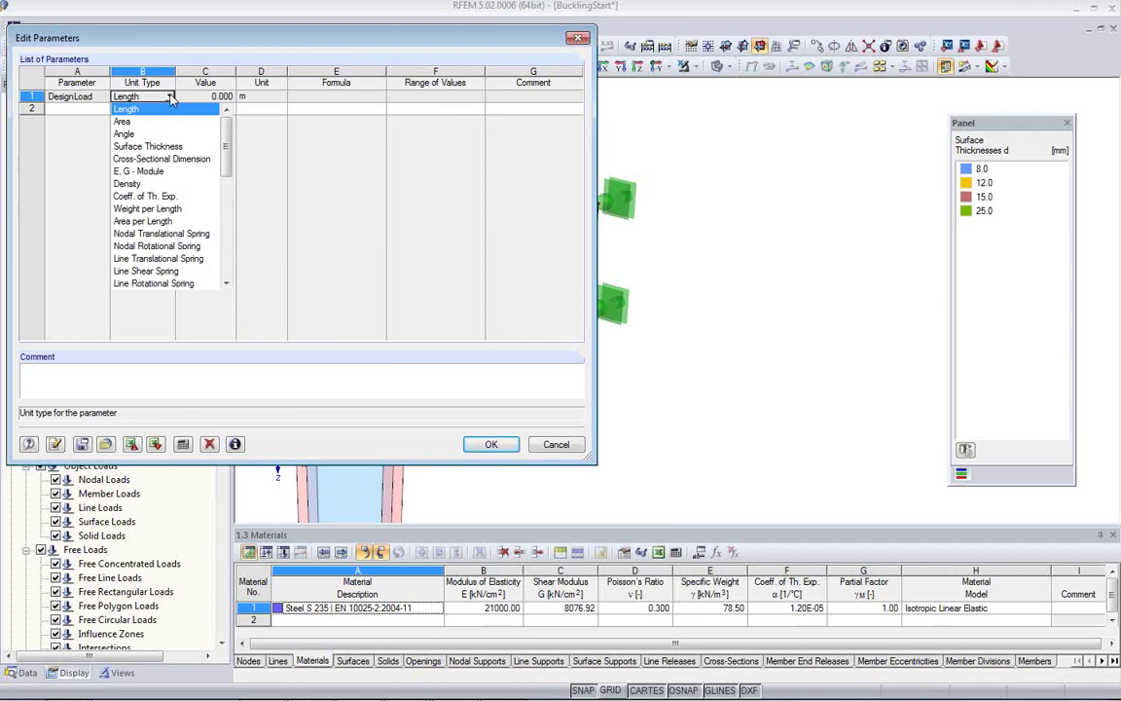
{"action": "key", "text": "f"}
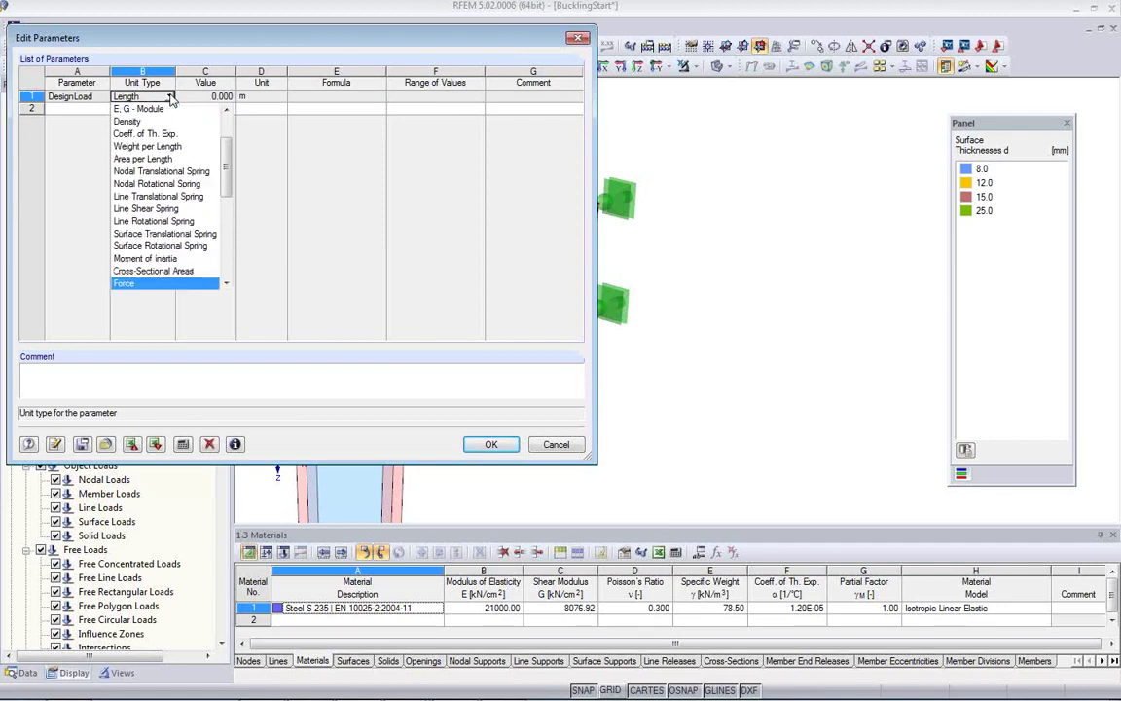
{"action": "left_click", "coordinate": [144, 283]}
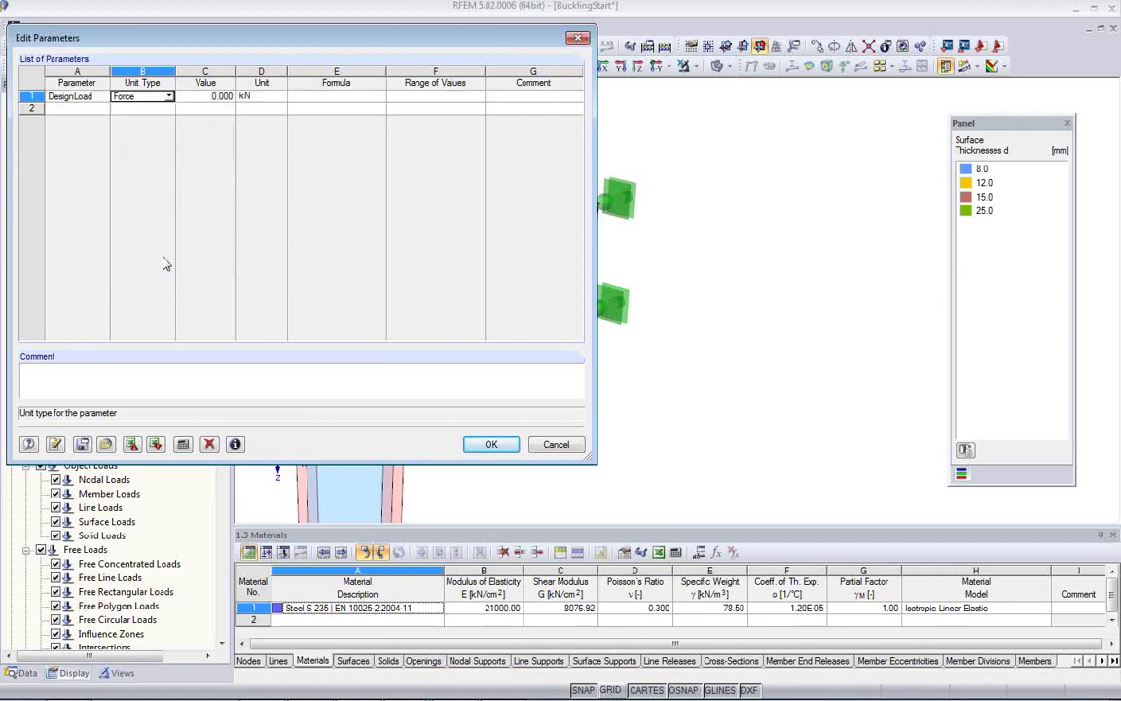
{"action": "left_click", "coordinate": [209, 98]}
{"action": "type", "text": "-"}
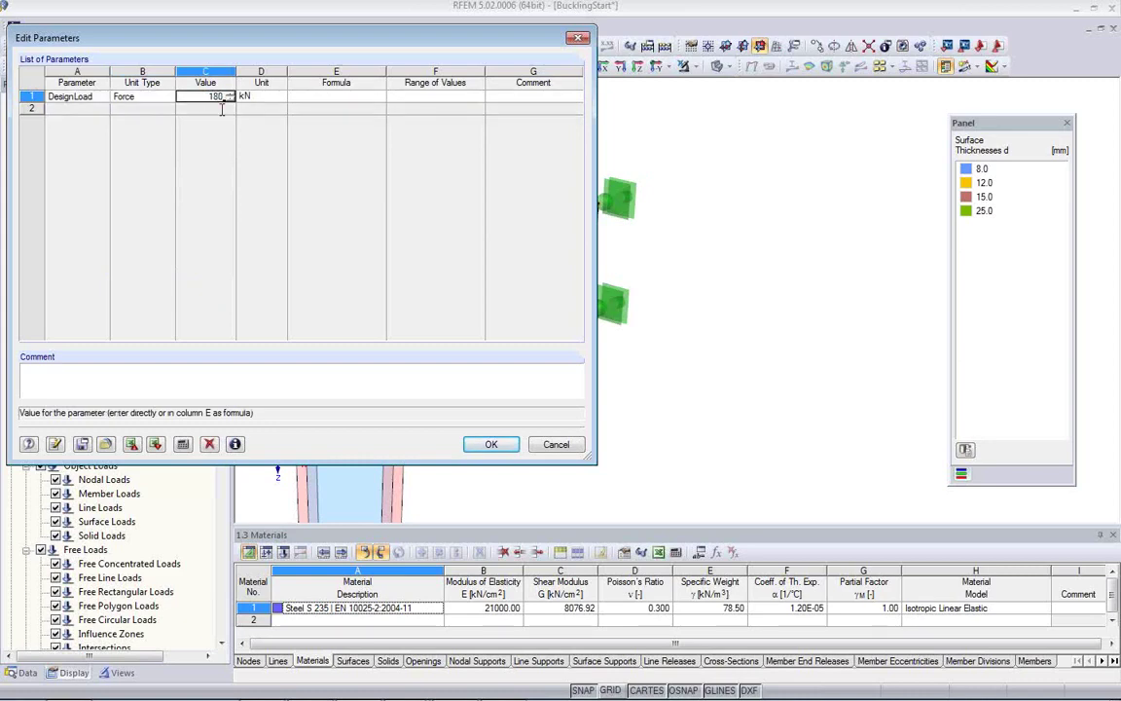
{"action": "type", "text": "180"}
{"action": "left_click", "coordinate": [492, 443]}
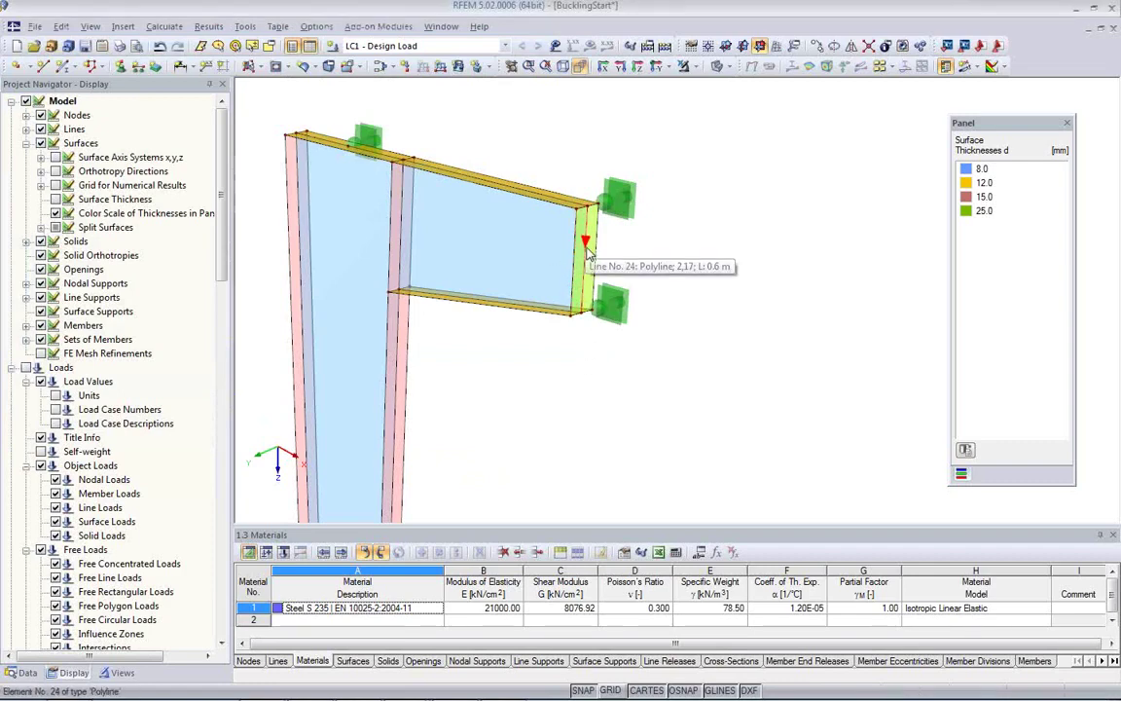
Apply a uniform line force in global direction ZL, with p given by the formula DesignLoad/0.6, to the vertical centre line of the beam's end plate.
{"action": "left_click", "coordinate": [441, 67]}
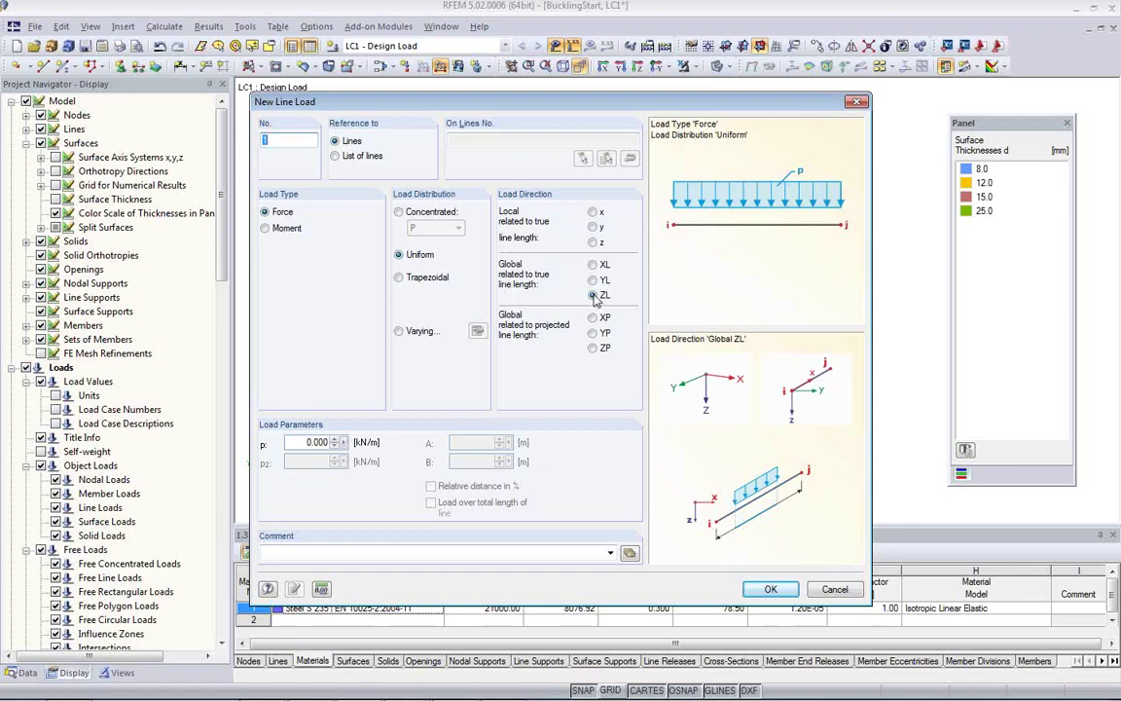
{"action": "double_click", "coordinate": [293, 442]}
{"action": "left_click", "coordinate": [344, 443]}
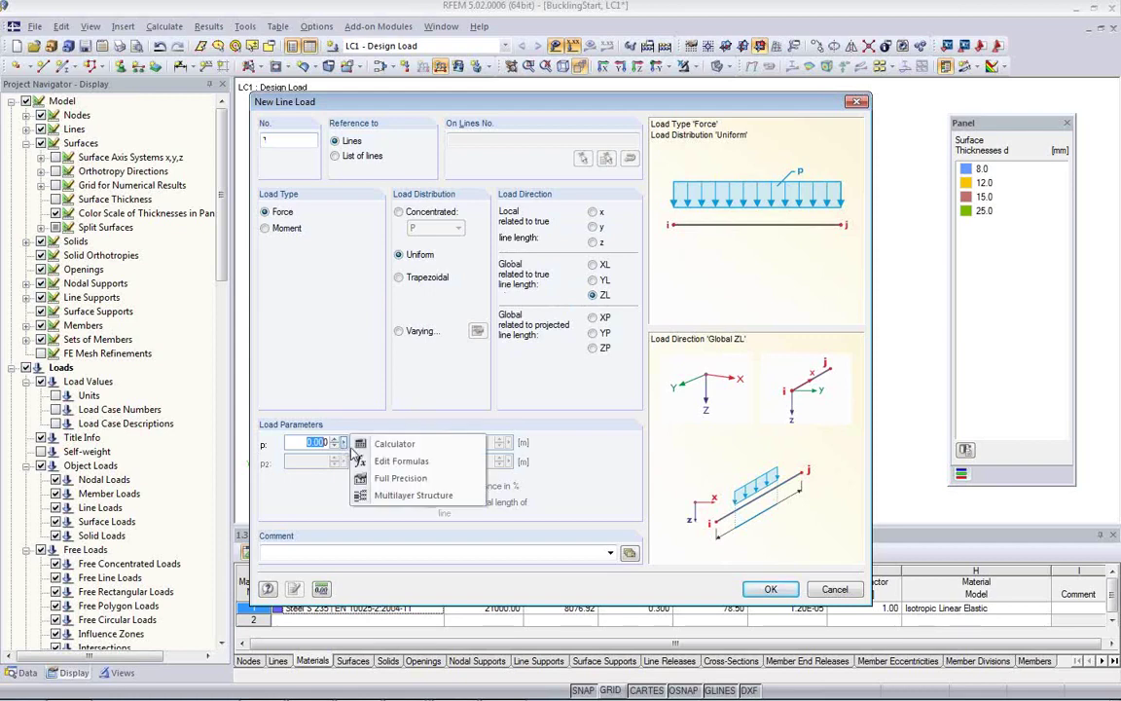
{"action": "left_click", "coordinate": [399, 463]}
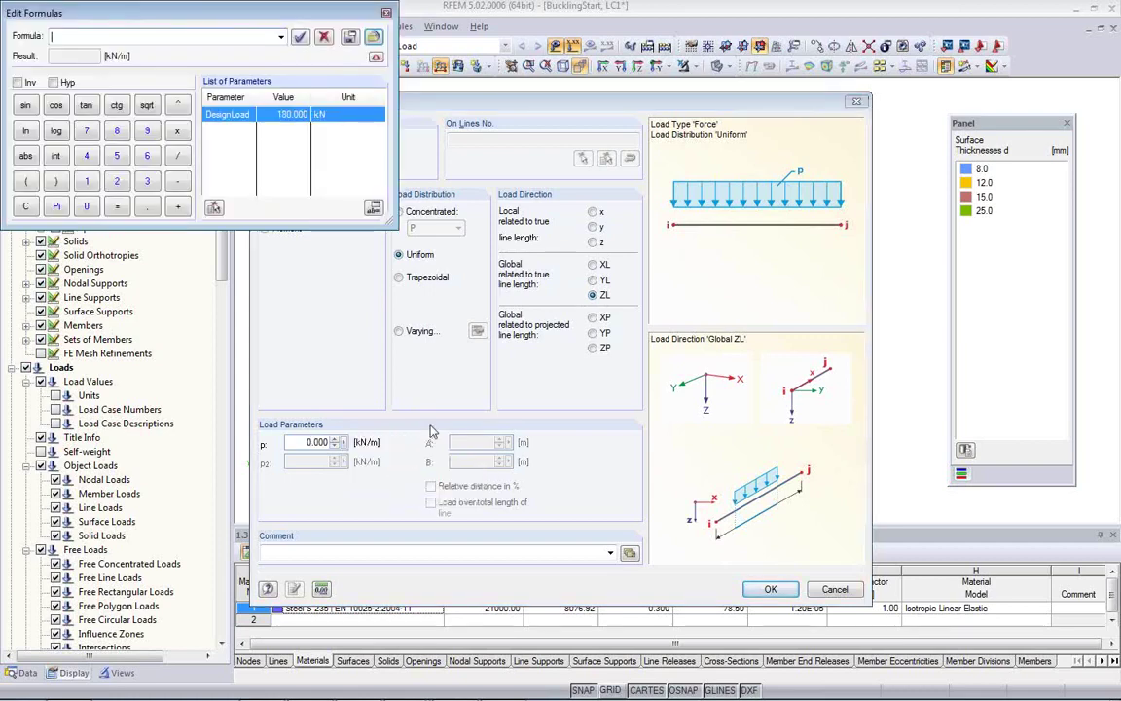
{"action": "double_click", "coordinate": [228, 119]}
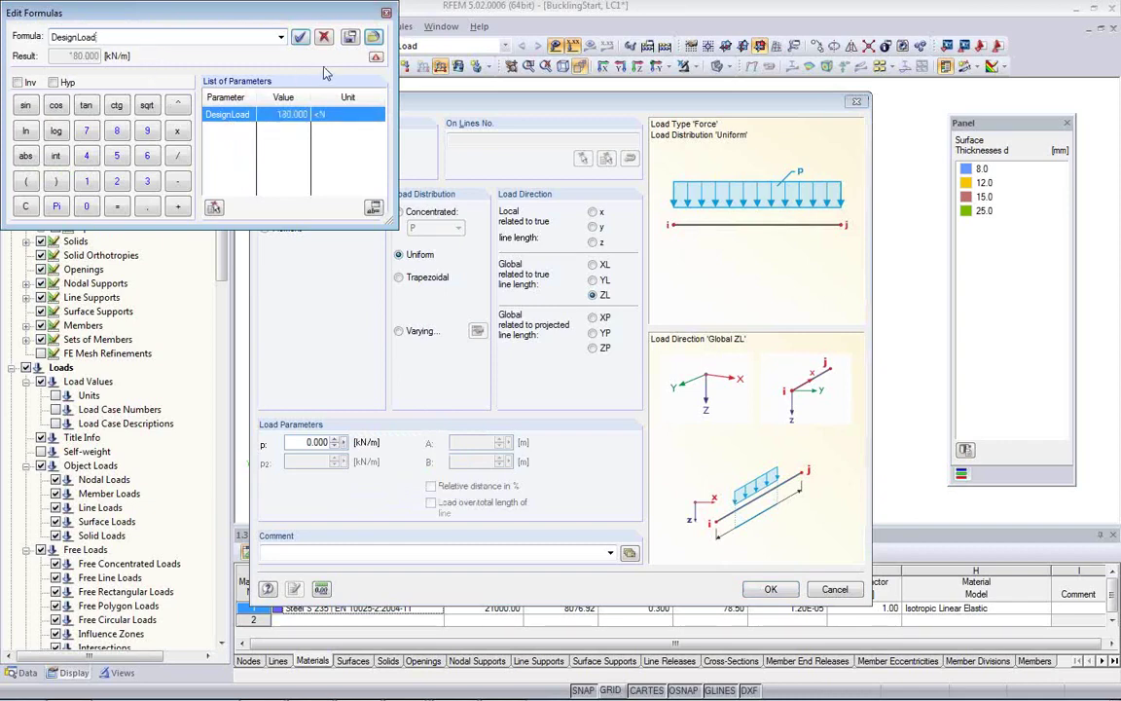
{"action": "type", "text": "*"}
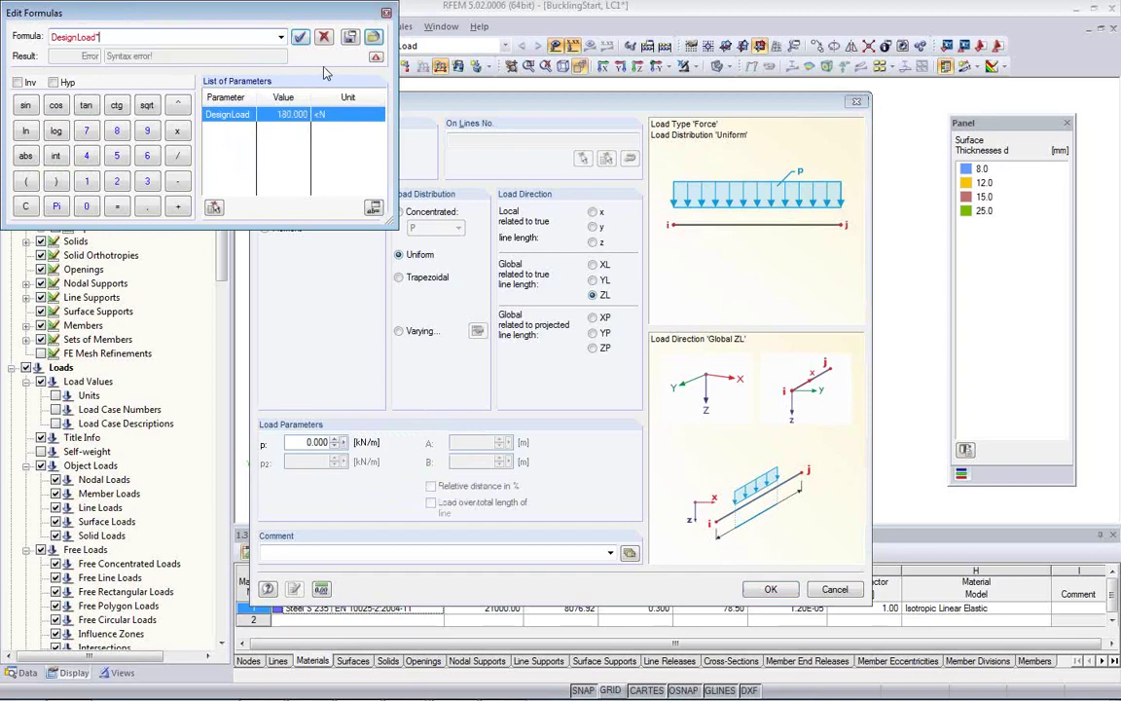
{"action": "type", "text": "0.6"}
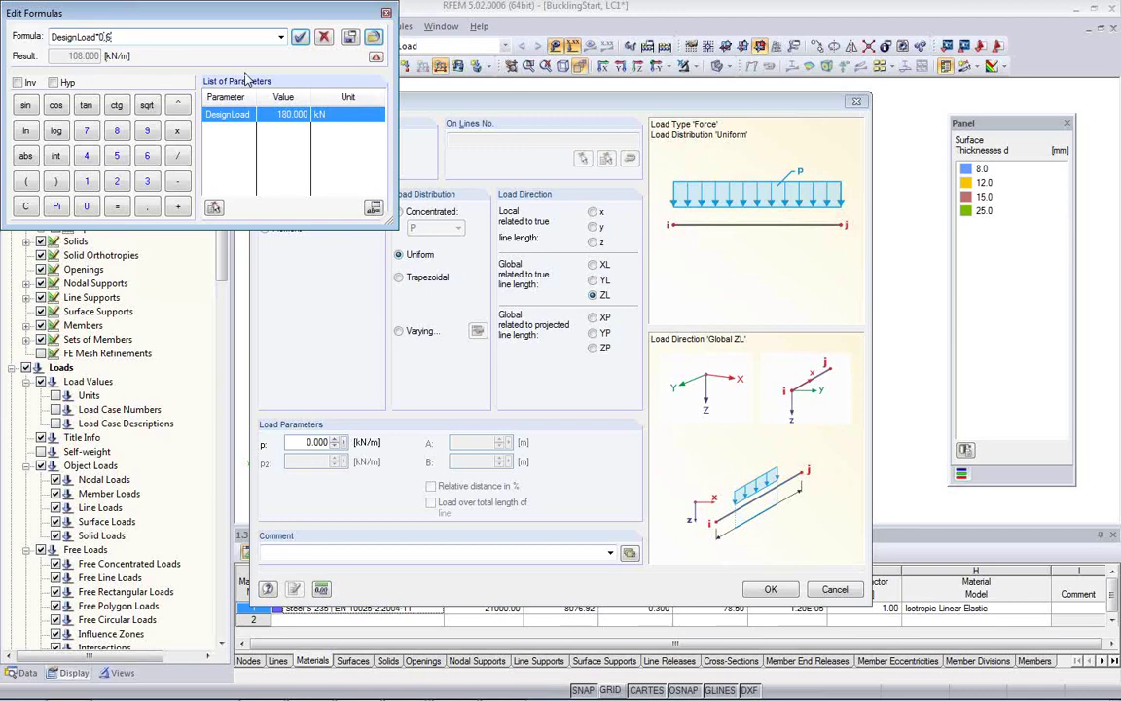
{"action": "key", "text": "BackSpace"}
{"action": "type", "text": "/"}
{"action": "left_click", "coordinate": [301, 38]}
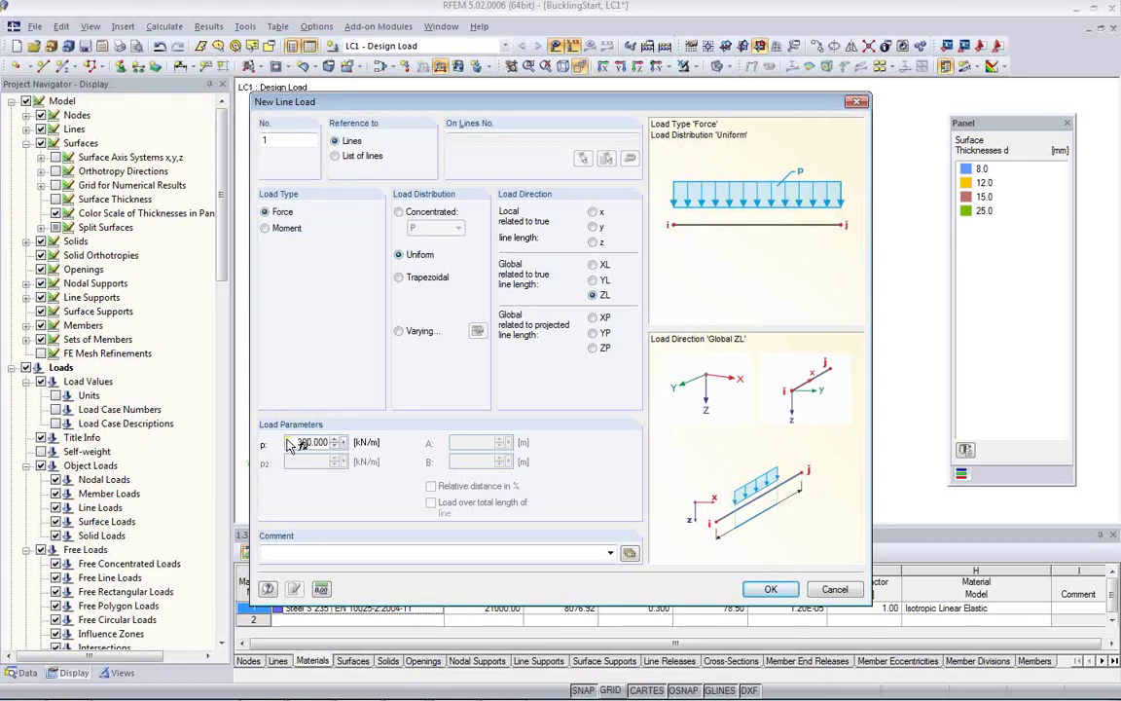
{"action": "left_click", "coordinate": [769, 588]}
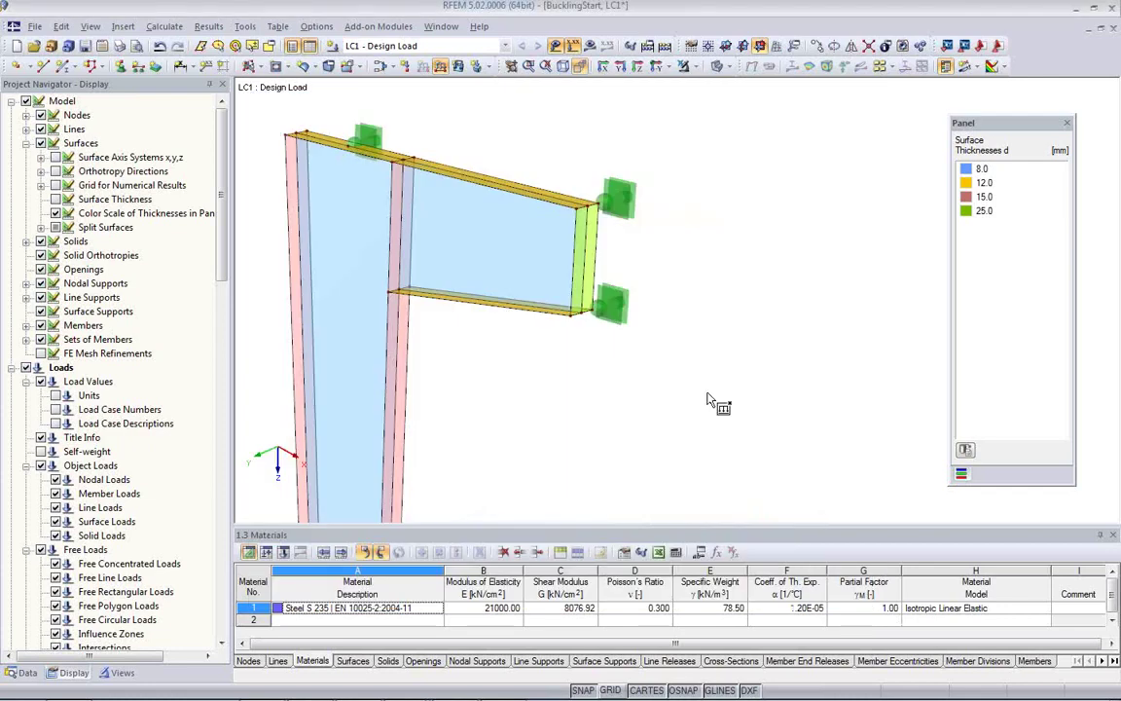
{"action": "left_click", "coordinate": [582, 246]}
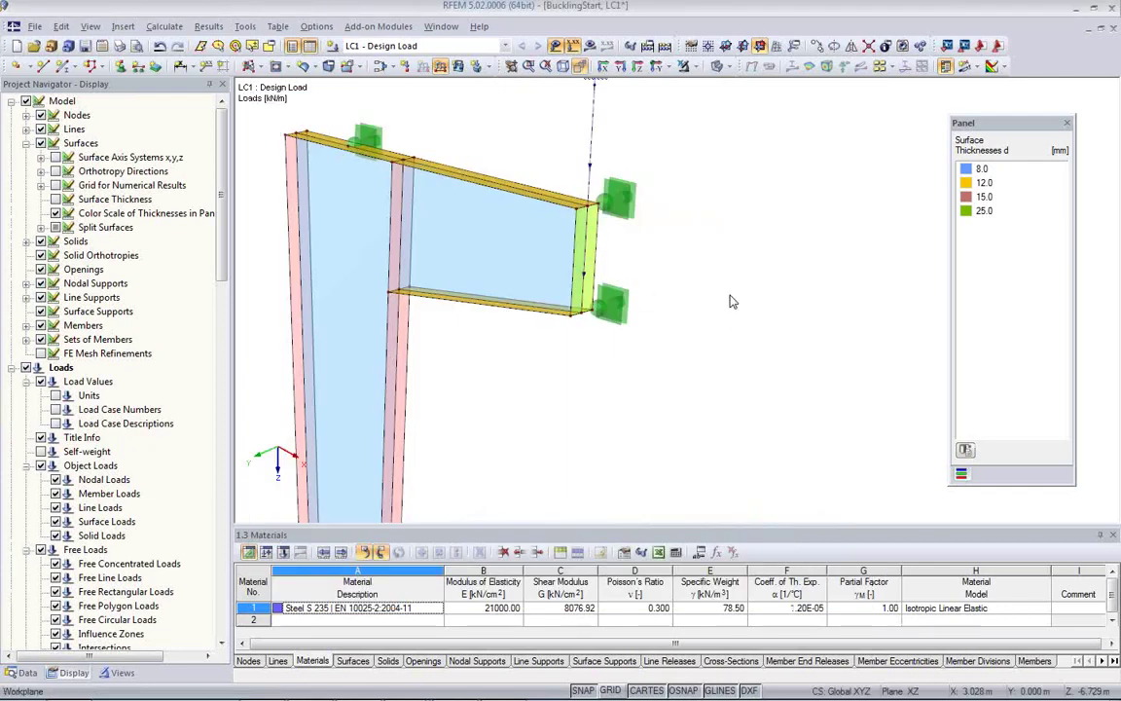
Set the DesignLoad parameter to 160 kN to test how the line load follows it.
{"action": "scroll", "coordinate": [704, 341], "scroll_direction": "down", "scroll_amount": 2}
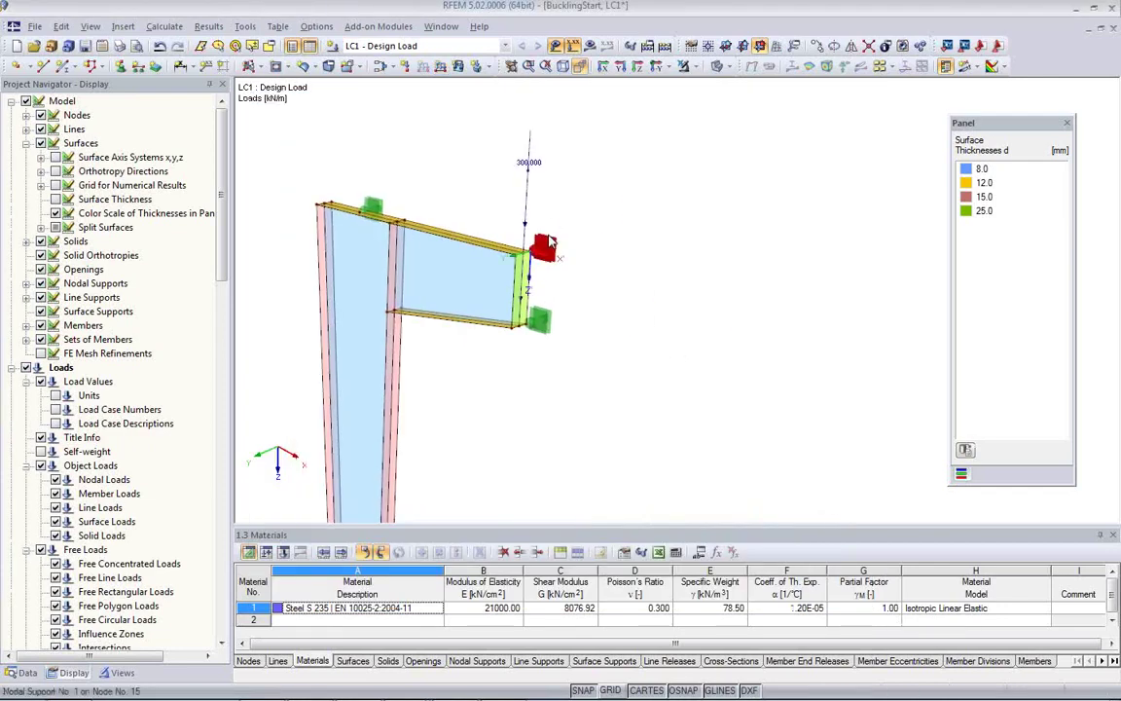
{"action": "left_click", "coordinate": [701, 555]}
{"action": "left_click", "coordinate": [207, 97]}
{"action": "double_click", "coordinate": [210, 97]}
{"action": "type", "text": "160."}
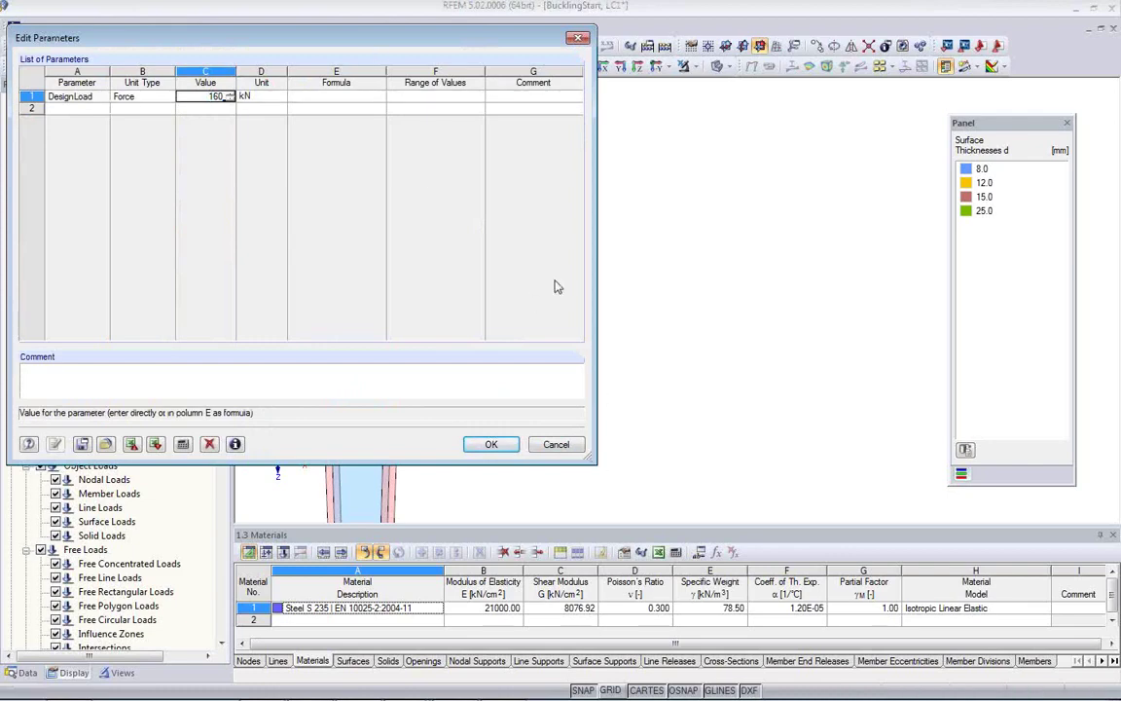
{"action": "left_click_drag", "start_coordinate": [409, 46], "coordinate": [300, 165]}
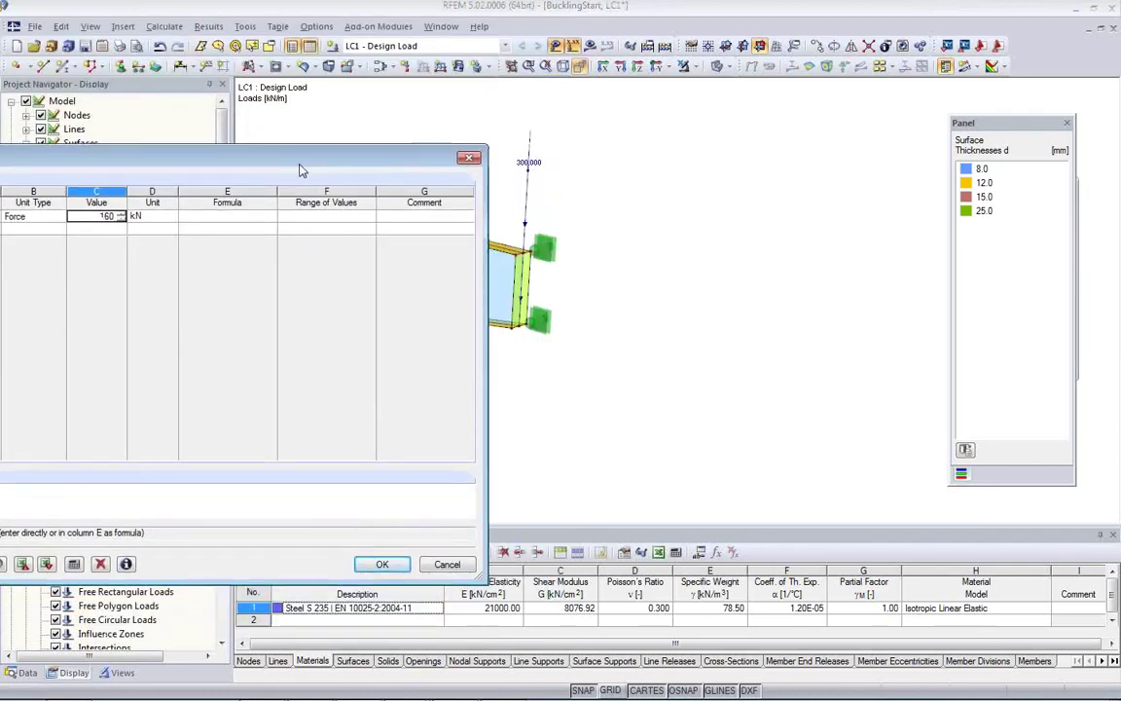
{"action": "left_click", "coordinate": [381, 564]}
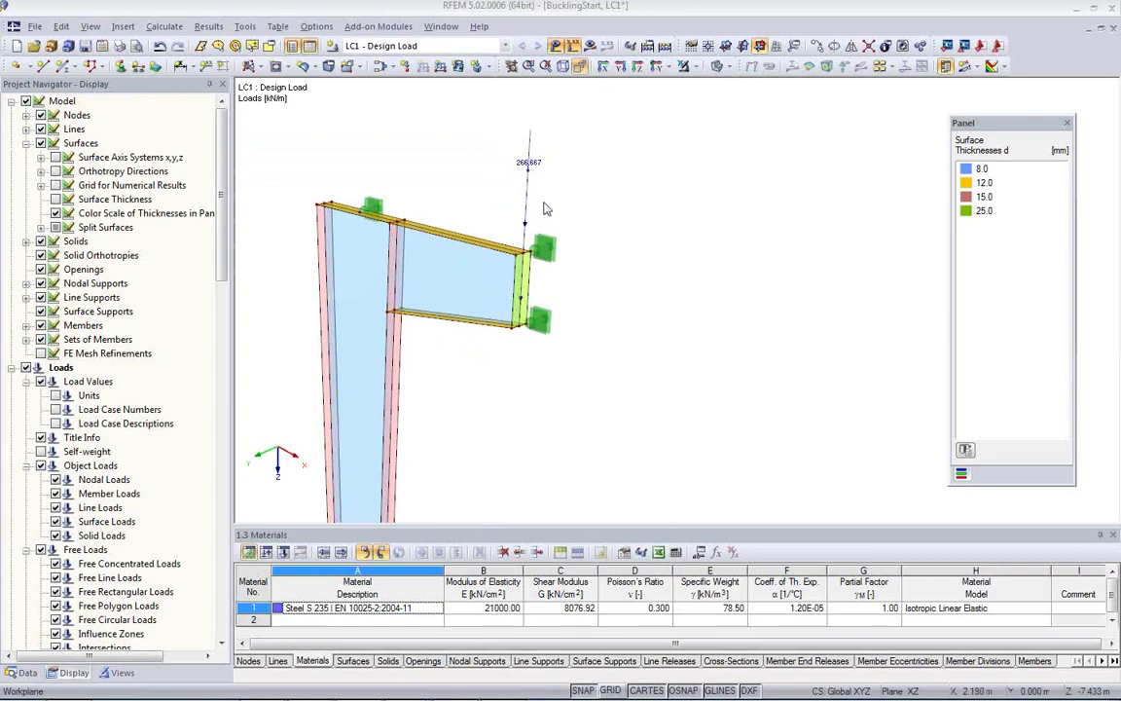
Set the DesignLoad parameter back to 180 kN.
{"action": "left_click", "coordinate": [697, 554]}
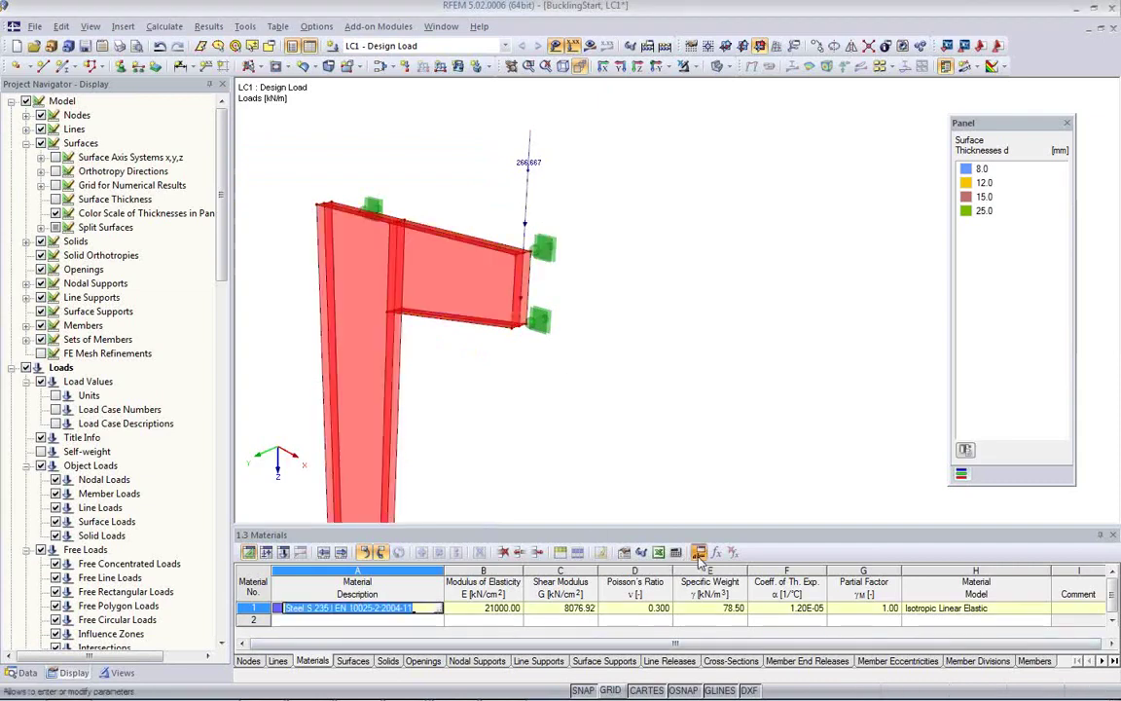
{"action": "left_click_drag", "start_coordinate": [154, 153], "coordinate": [485, 224]}
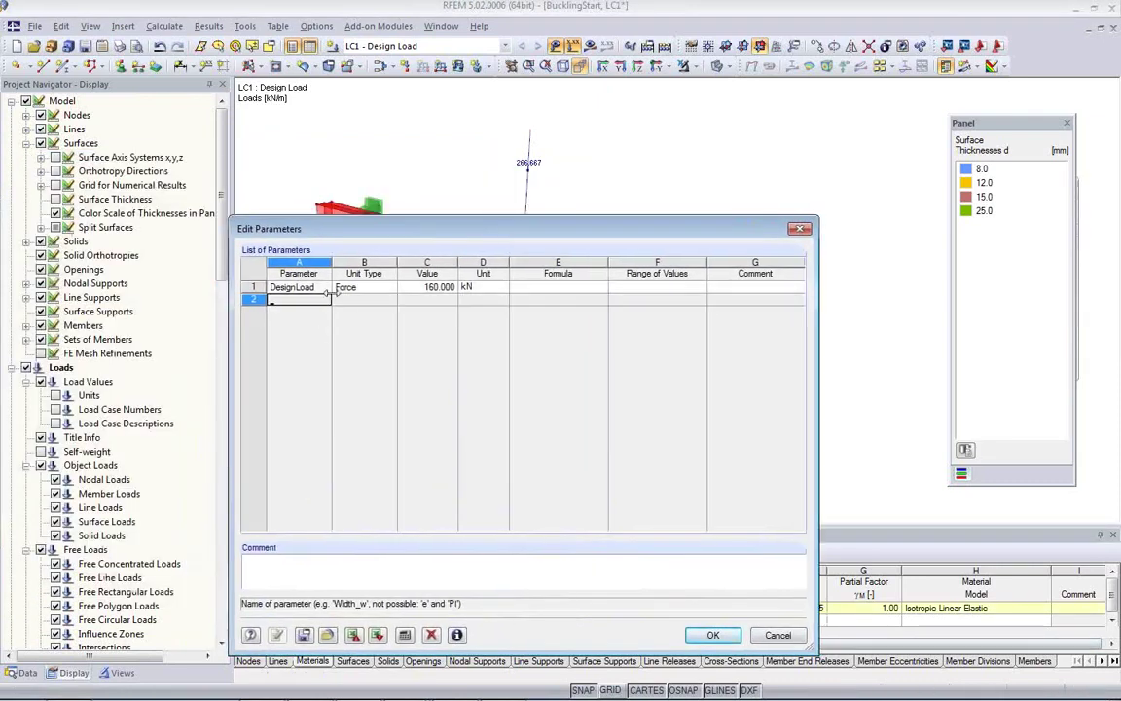
{"action": "left_click", "coordinate": [417, 288]}
{"action": "type", "text": "1"}
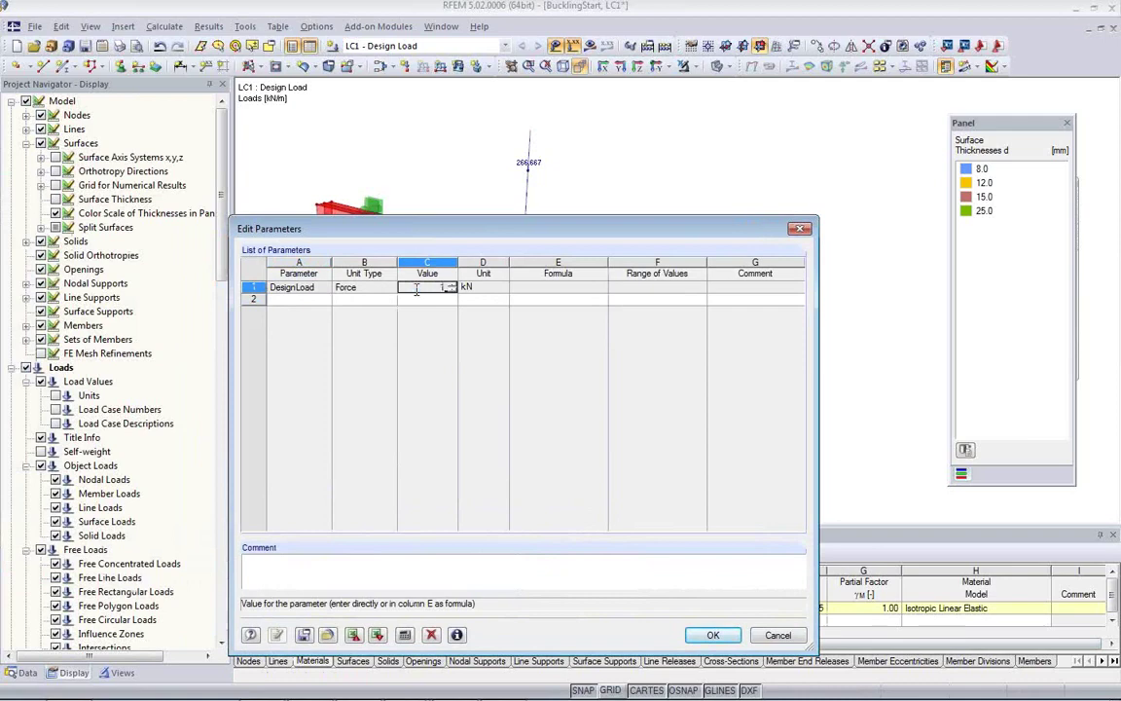
{"action": "type", "text": "80"}
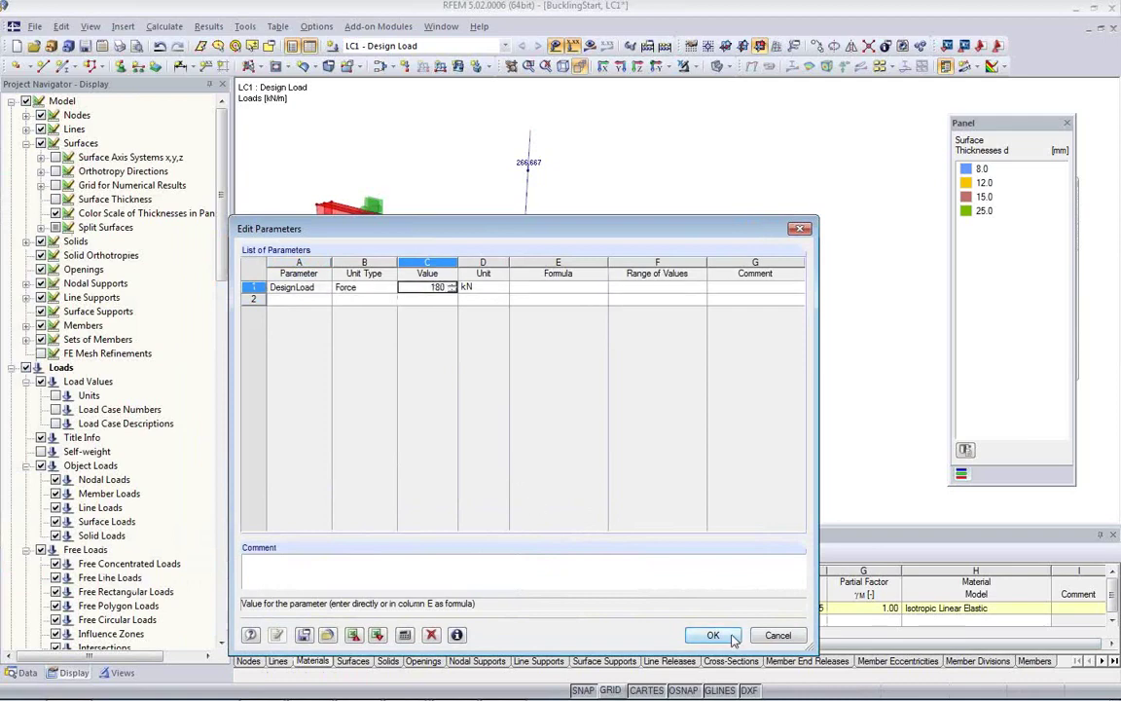
{"action": "key", "text": "Return"}
{"action": "middle_click_drag", "start_coordinate": [557, 342], "coordinate": [615, 307]}
{"action": "mouse_move", "coordinate": [605, 362]}
{"action": "middle_mouse_down", "text": "ctrl"}
{"action": "mouse_move", "coordinate": [347, 307]}
{"action": "mouse_move", "coordinate": [556, 318]}
{"action": "mouse_move", "coordinate": [628, 345]}
{"action": "mouse_move", "coordinate": [626, 356]}
{"action": "middle_mouse_up", "text": "ctrl"}
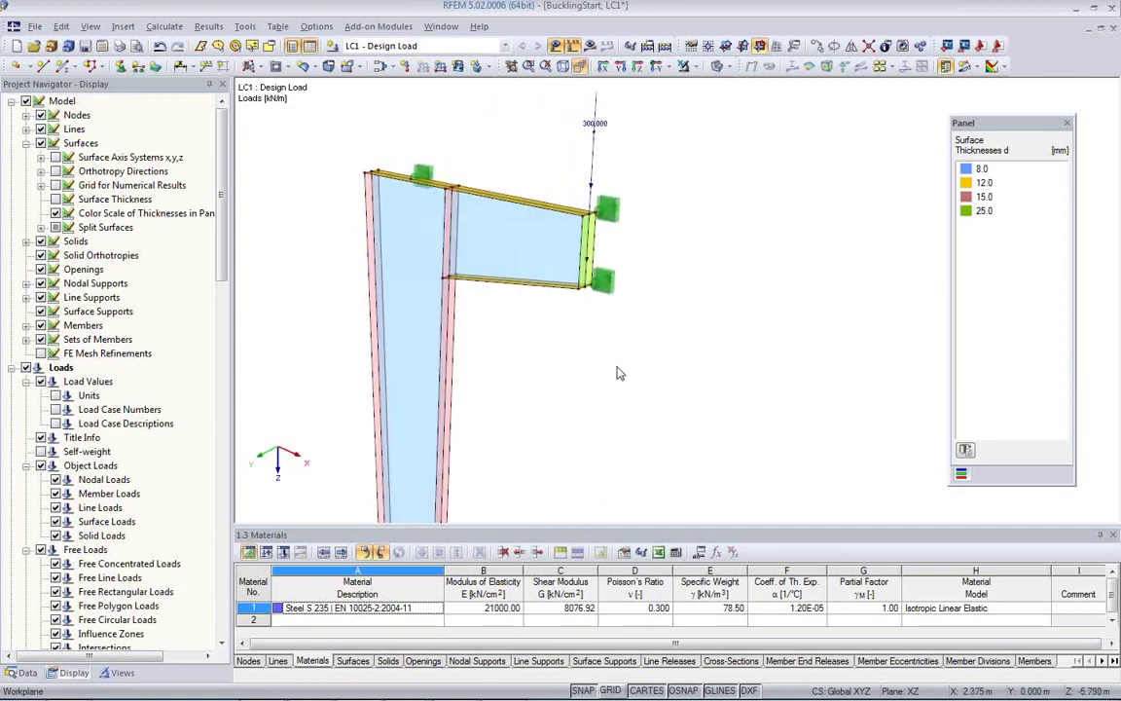
{"action": "scroll", "coordinate": [619, 373], "scroll_direction": "down", "scroll_amount": 2}
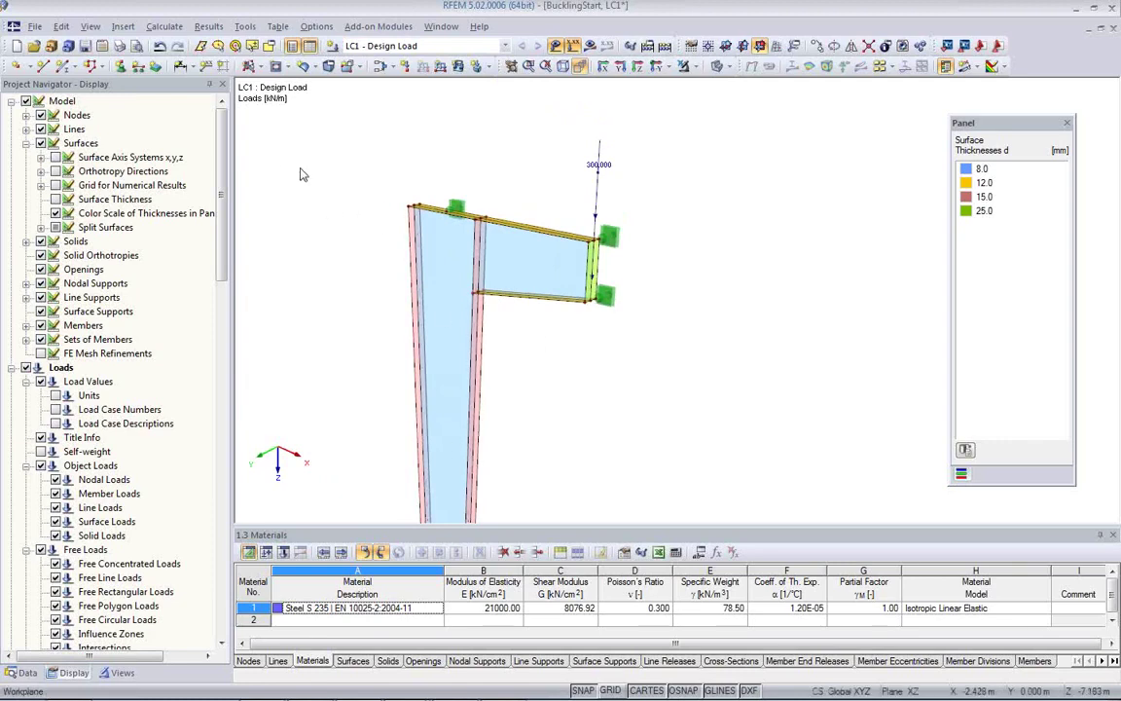
Regenerate the FE mesh from its settings, keeping a target element length of 0.050 m and a maximum diagonal ratio of 1.800.
{"action": "left_click", "coordinate": [166, 26]}
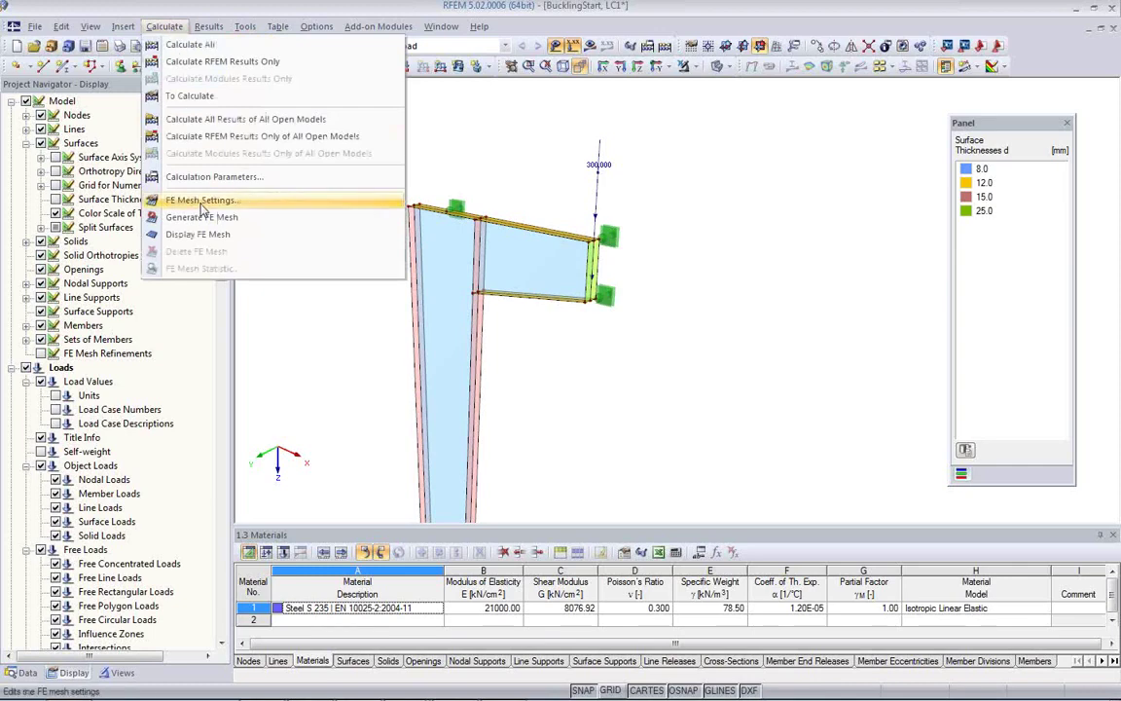
{"action": "left_click", "coordinate": [203, 200]}
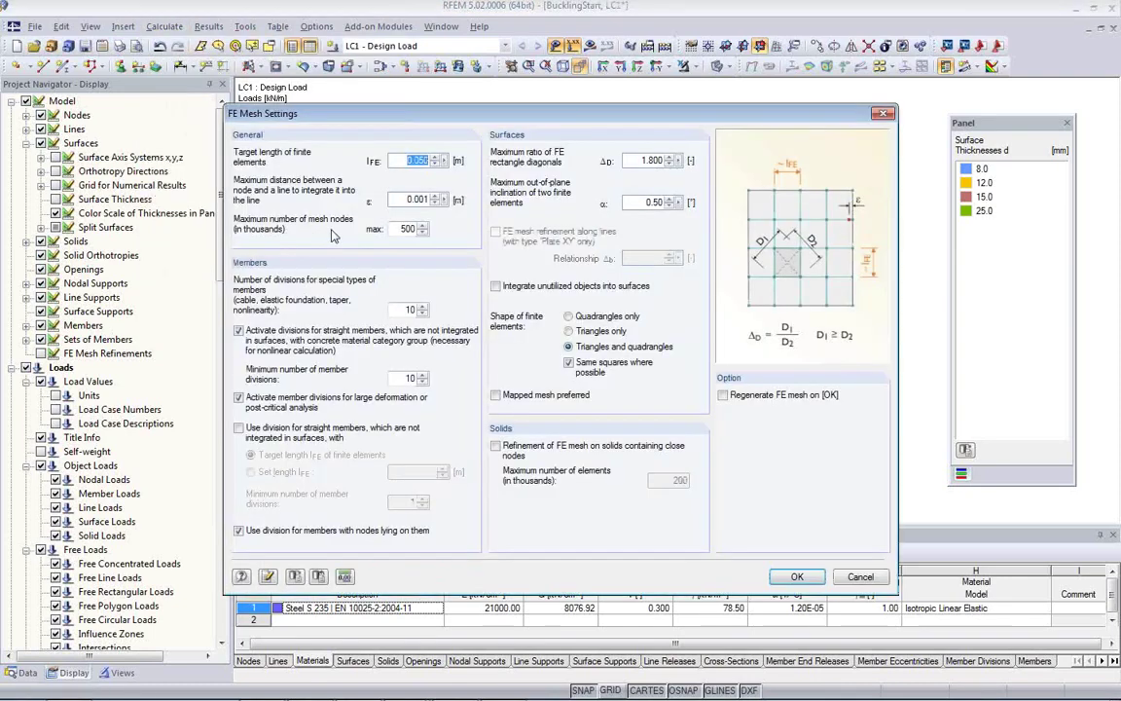
{"action": "left_click", "coordinate": [408, 161]}
{"action": "double_click", "coordinate": [416, 161]}
{"action": "left_click", "coordinate": [415, 161]}
{"action": "left_click", "coordinate": [416, 200]}
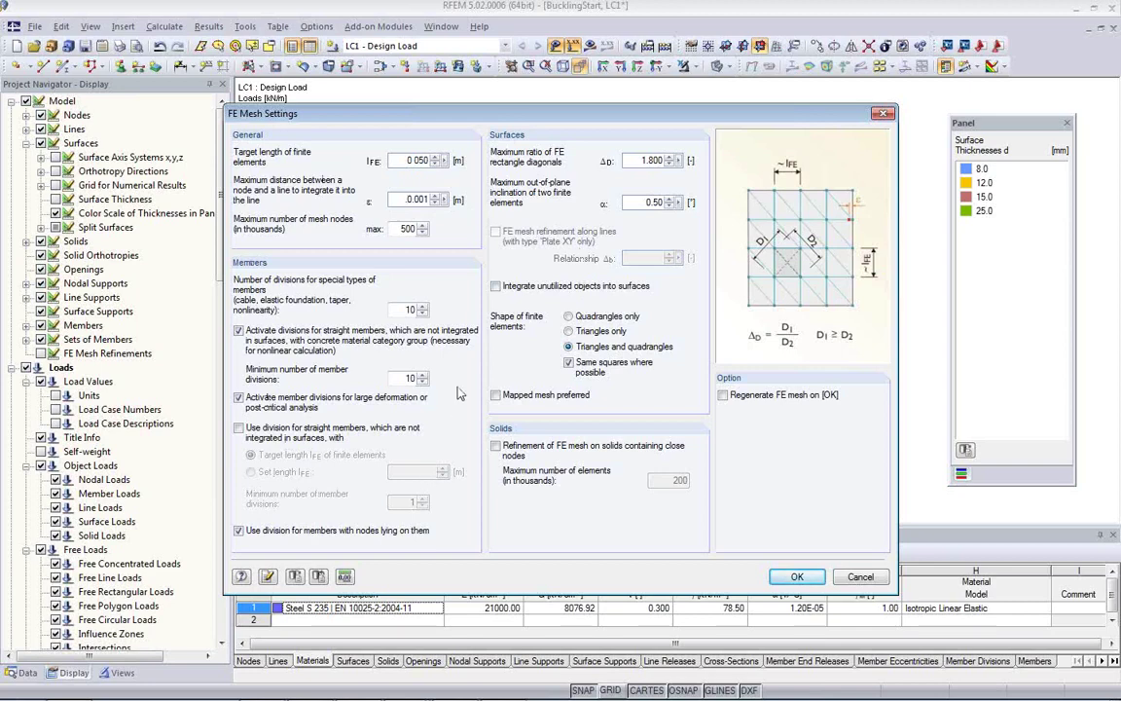
{"action": "left_click", "coordinate": [636, 163]}
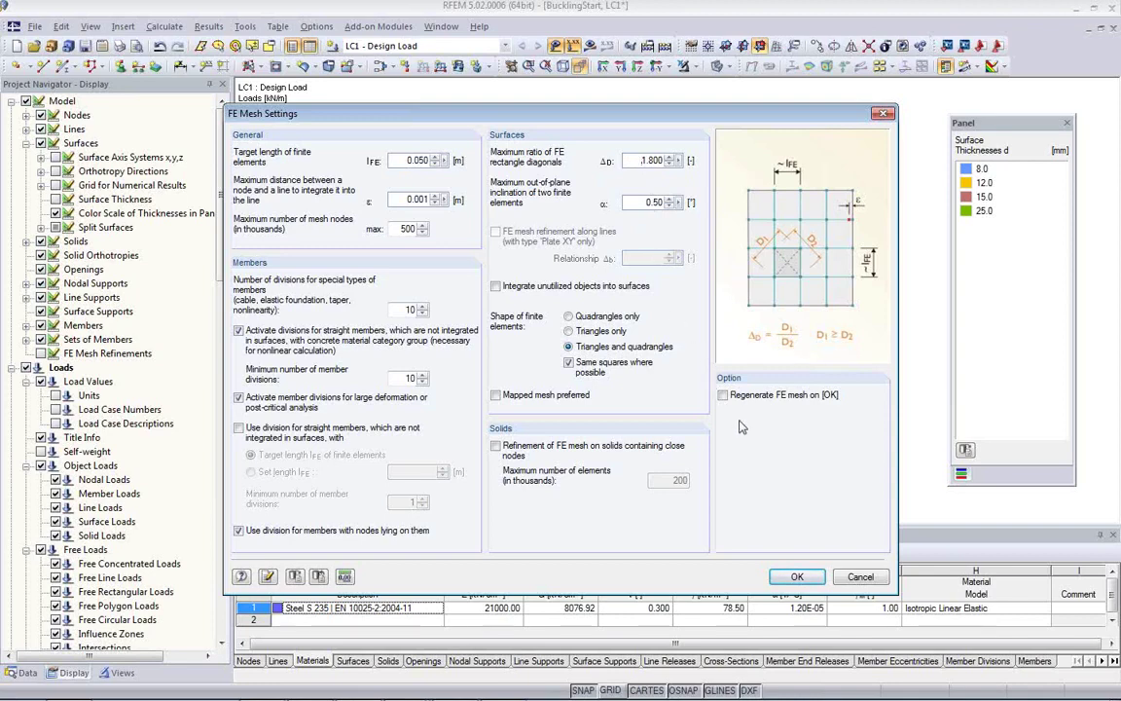
{"action": "left_click", "coordinate": [728, 392]}
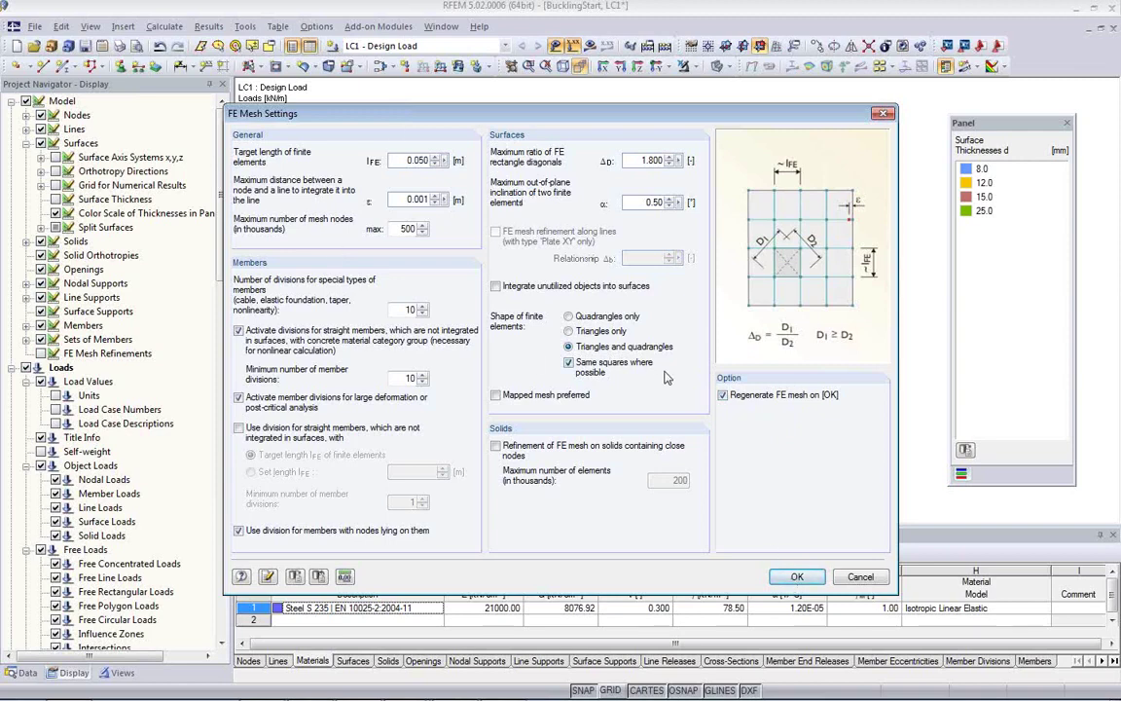
{"action": "left_click", "coordinate": [796, 577]}
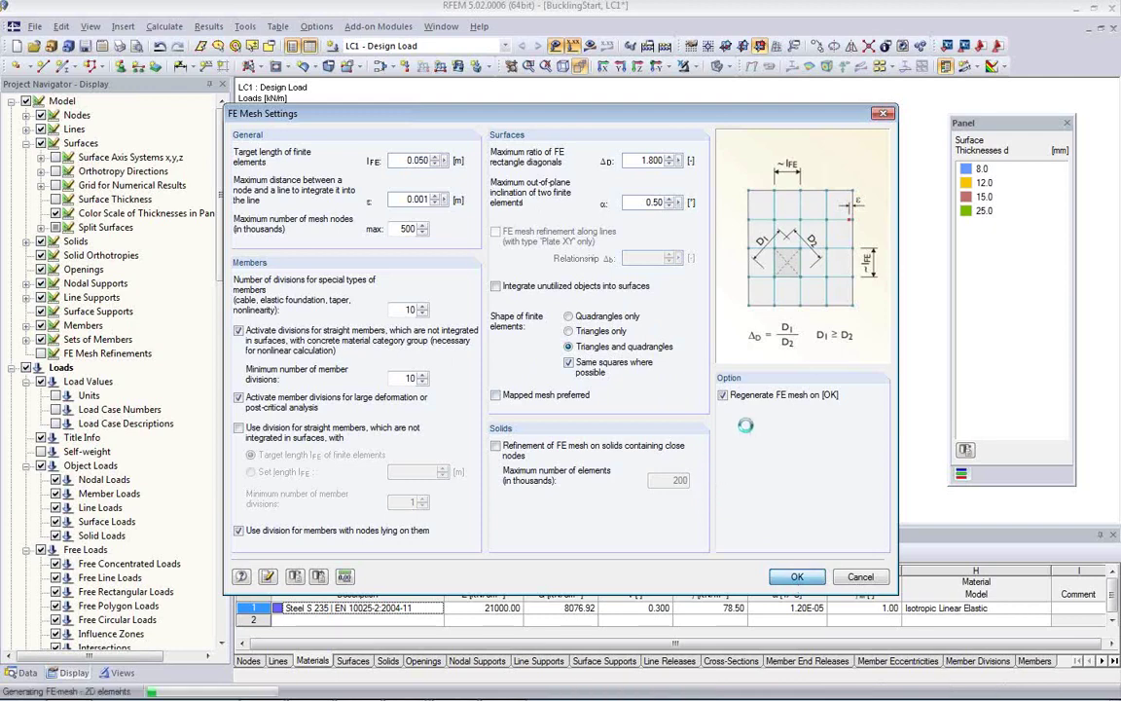
{"action": "scroll", "coordinate": [466, 306], "scroll_direction": "up", "scroll_amount": 5}
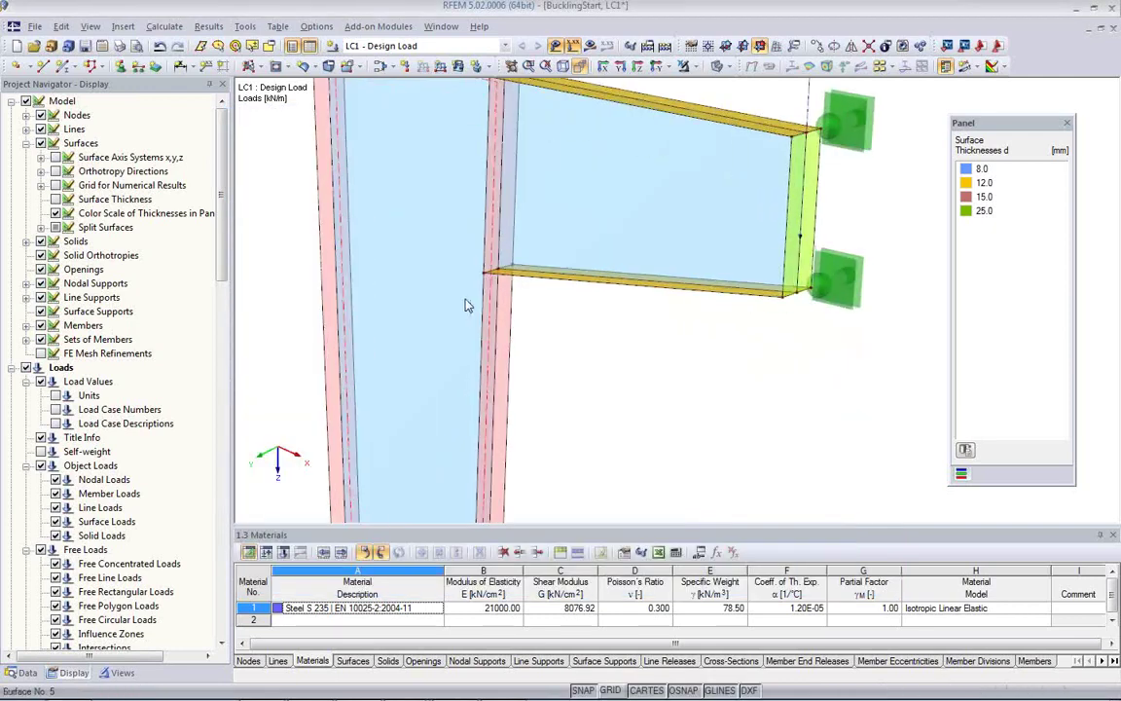
Turn on the display of the FE mesh on the model's surfaces.
{"action": "middle_click_drag", "start_coordinate": [465, 306], "coordinate": [475, 302]}
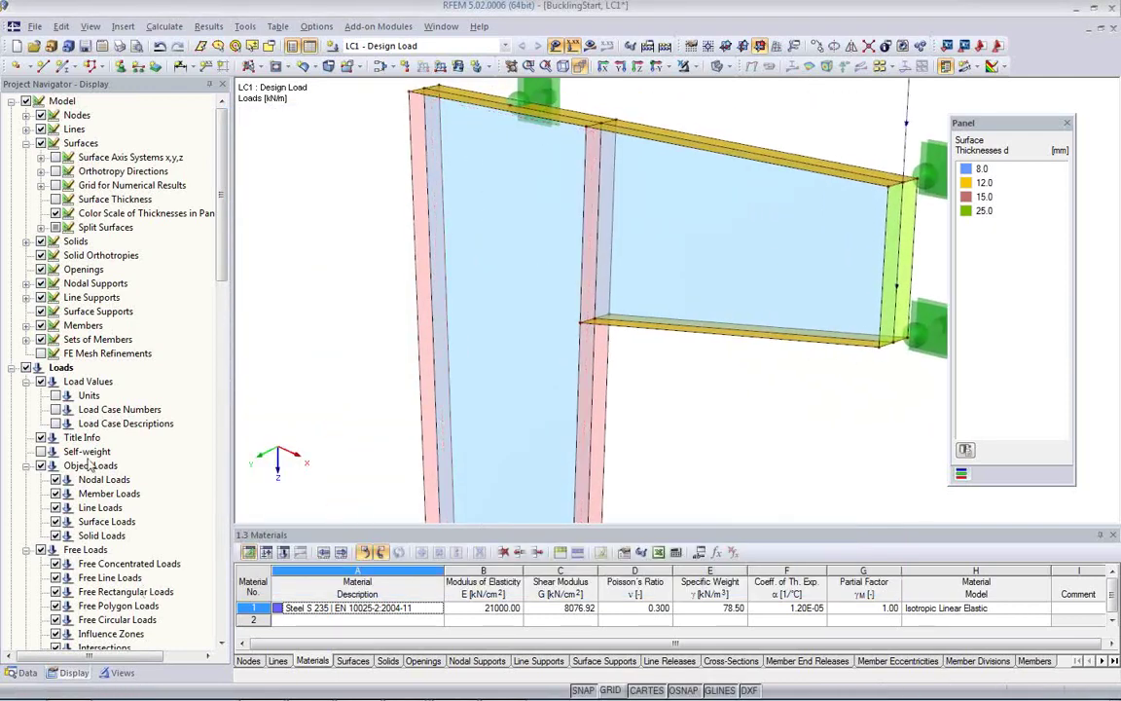
{"action": "scroll", "coordinate": [85, 405], "scroll_direction": "down", "scroll_amount": 2}
{"action": "scroll", "coordinate": [85, 405], "scroll_direction": "down", "scroll_amount": 4}
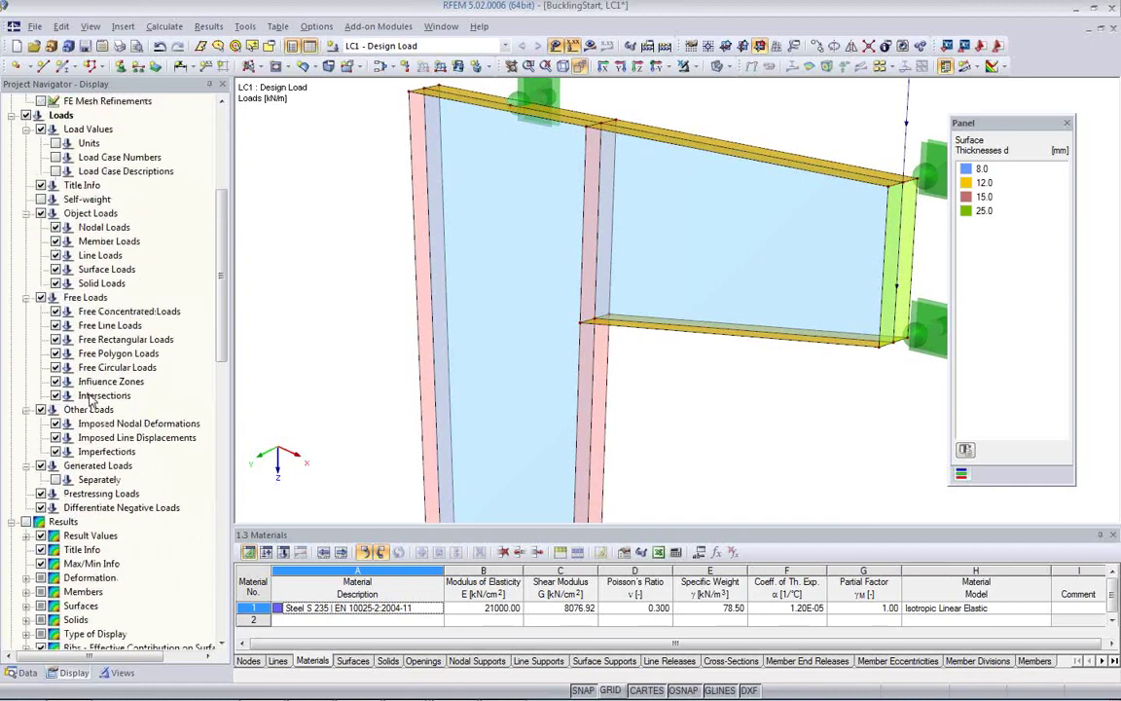
{"action": "scroll", "coordinate": [109, 438], "scroll_direction": "down", "scroll_amount": 5}
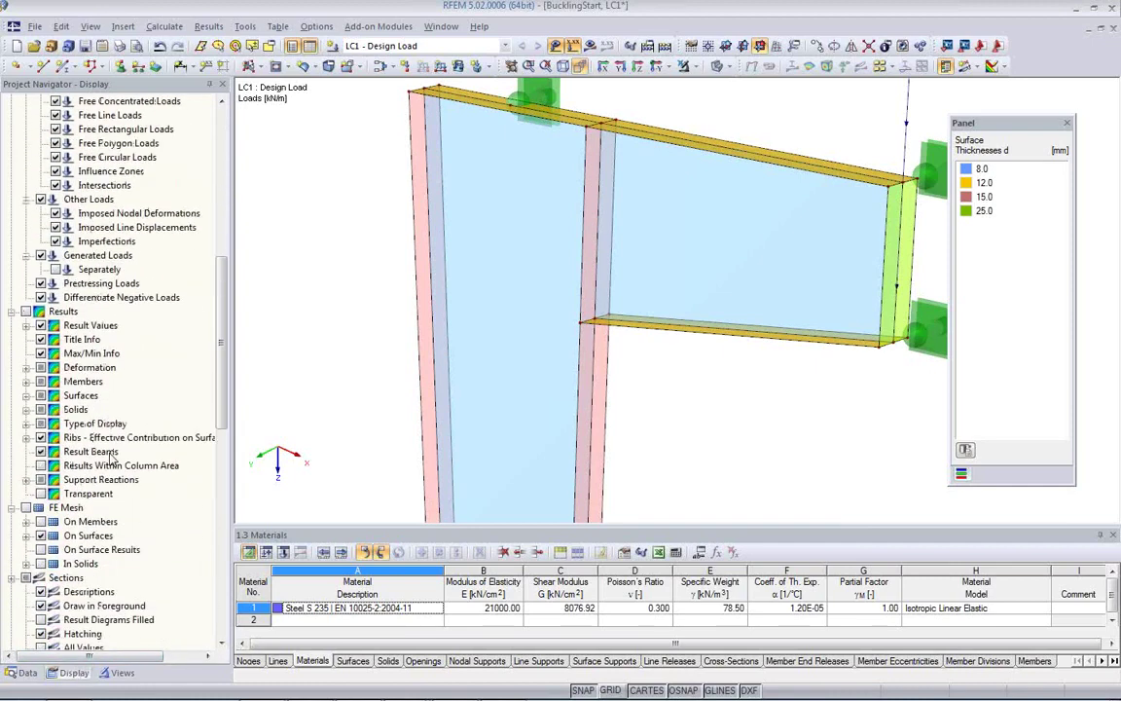
{"action": "scroll", "coordinate": [110, 457], "scroll_direction": "down", "scroll_amount": 3}
{"action": "left_click", "coordinate": [26, 382]}
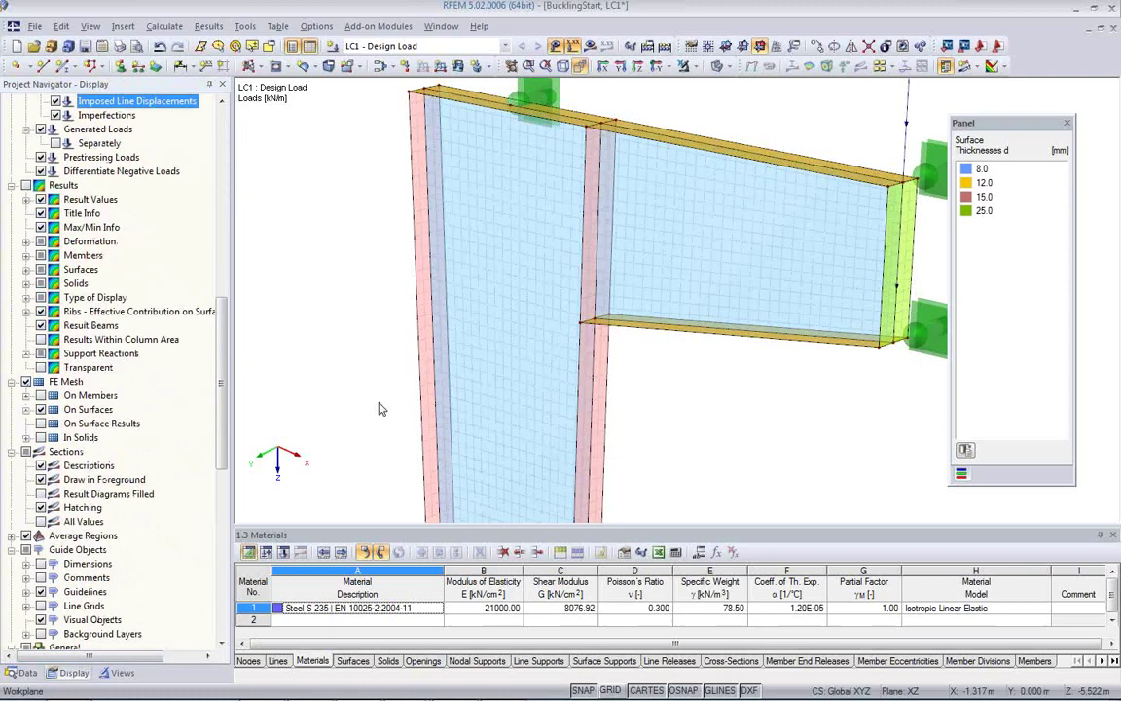
{"action": "left_click", "coordinate": [644, 380]}
{"action": "middle_click_drag", "start_coordinate": [553, 332], "coordinate": [563, 431]}
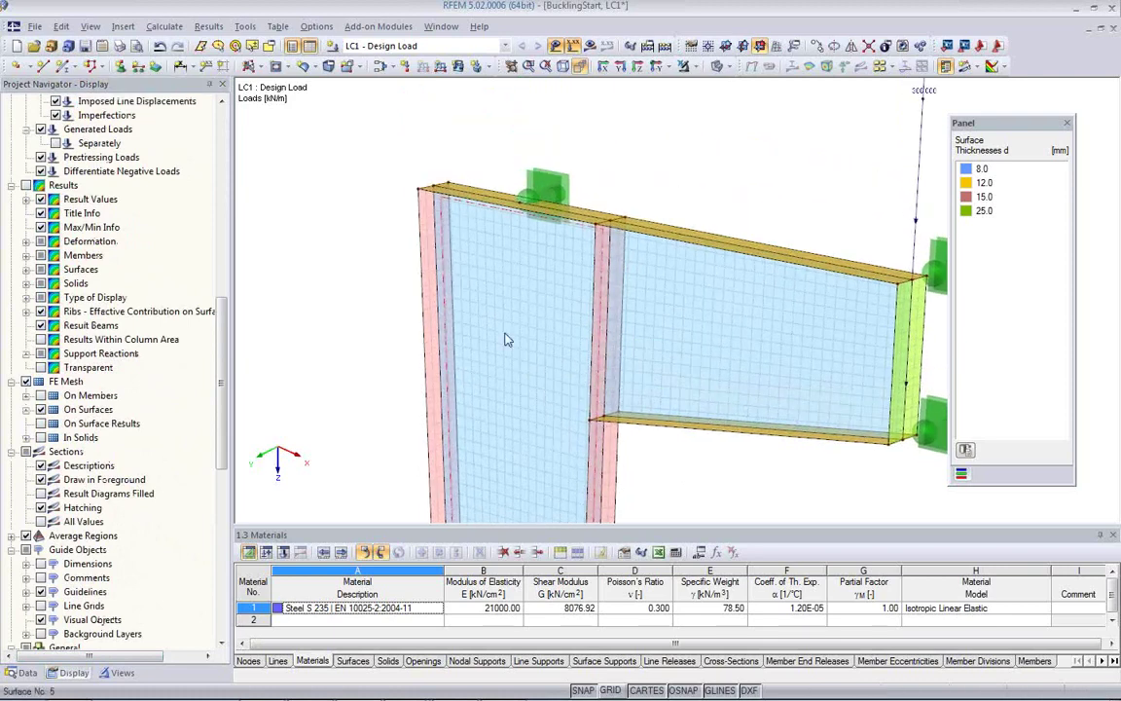
Add an FE mesh refinement with a target FE length of 0.010 m to the column's outer flange, surface 2.
{"action": "scroll", "coordinate": [505, 339], "scroll_direction": "up", "scroll_amount": 2}
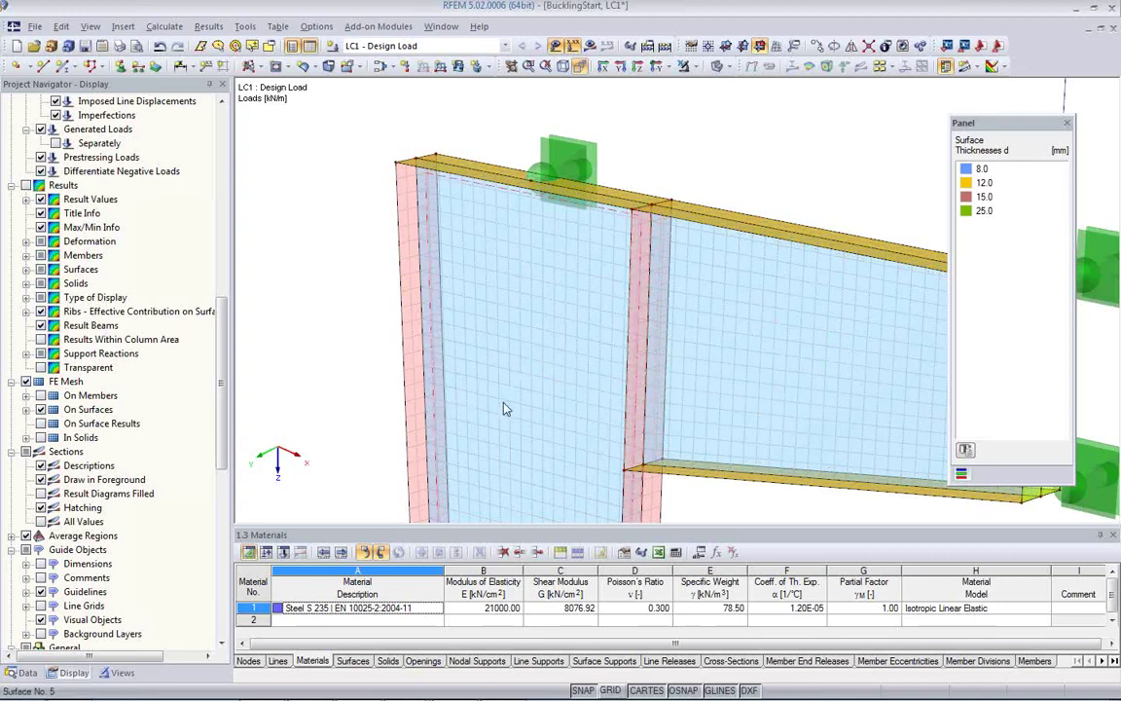
{"action": "scroll", "coordinate": [409, 255], "scroll_direction": "up", "scroll_amount": 1}
{"action": "scroll", "coordinate": [409, 255], "scroll_direction": "up", "scroll_amount": 1}
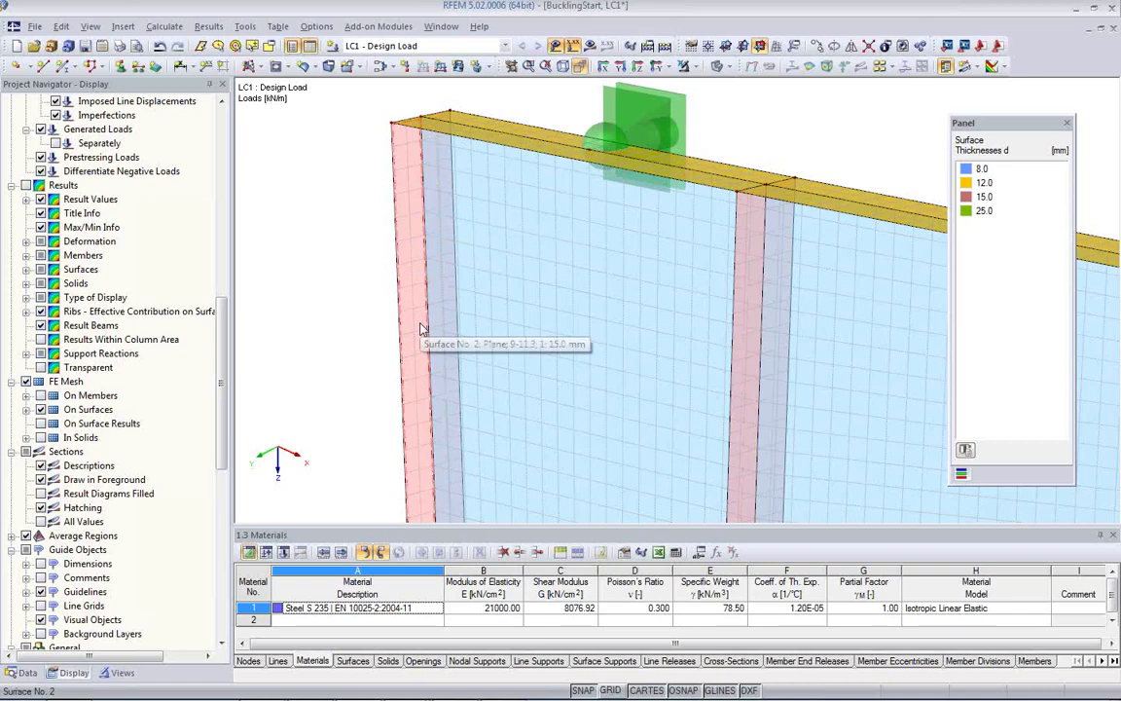
{"action": "scroll", "coordinate": [421, 336], "scroll_direction": "down", "scroll_amount": 2}
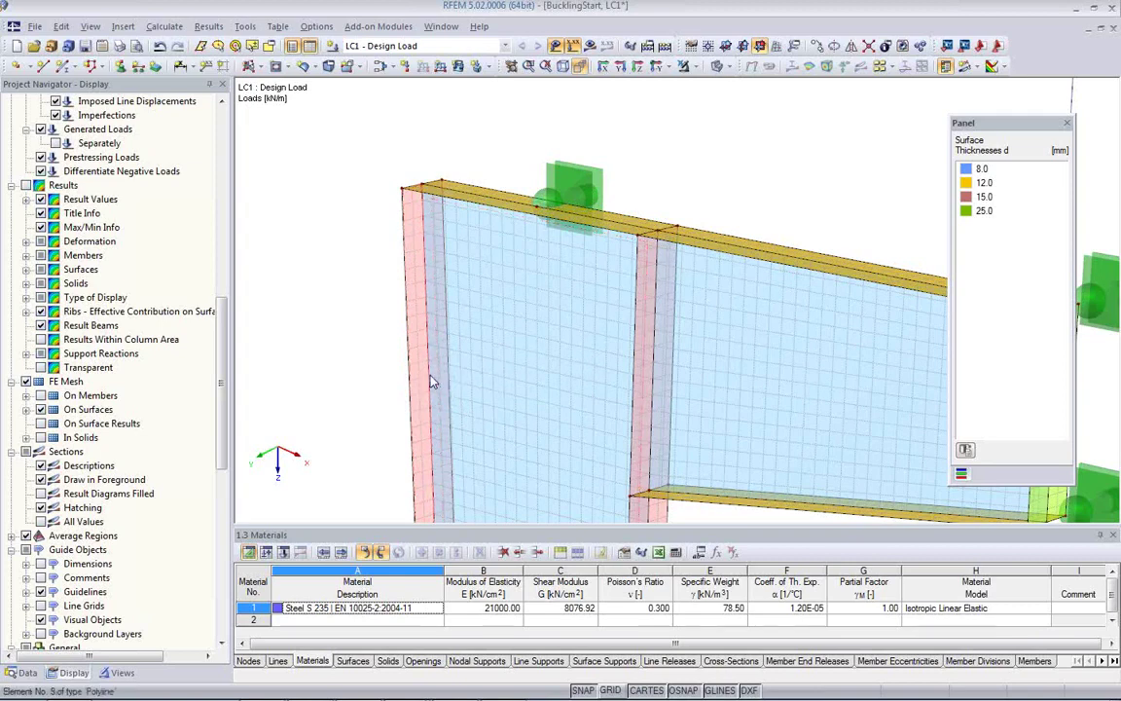
{"action": "left_click", "coordinate": [417, 373]}
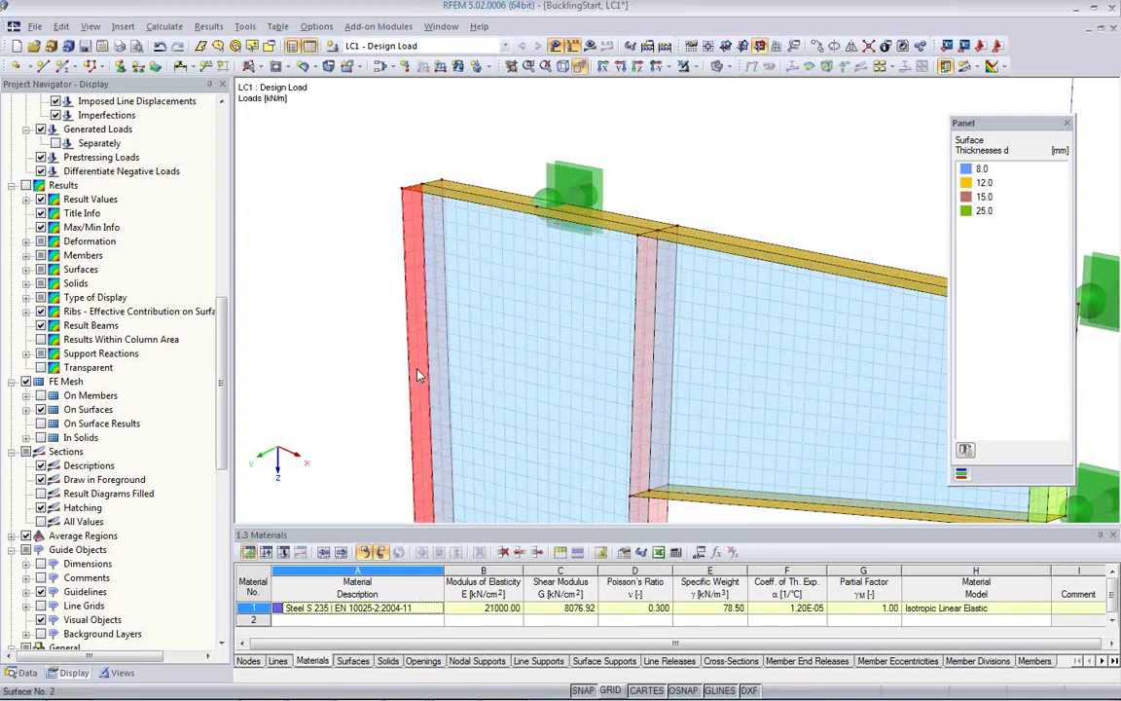
{"action": "double_click", "coordinate": [417, 374]}
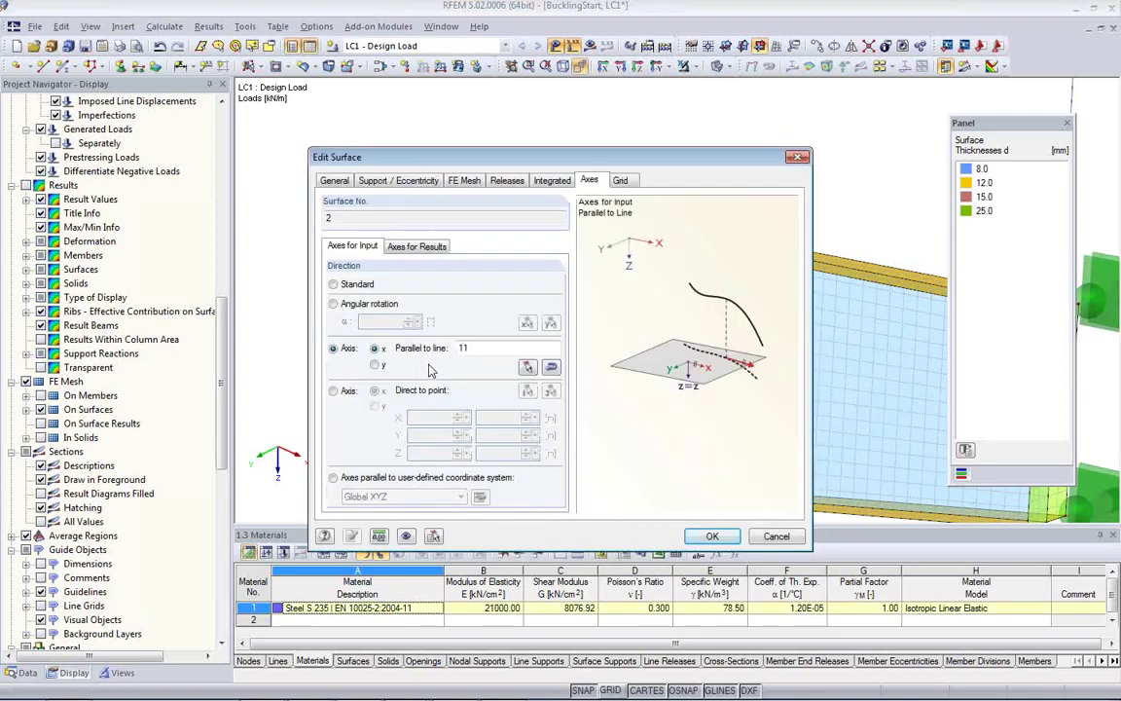
{"action": "left_click", "coordinate": [465, 182]}
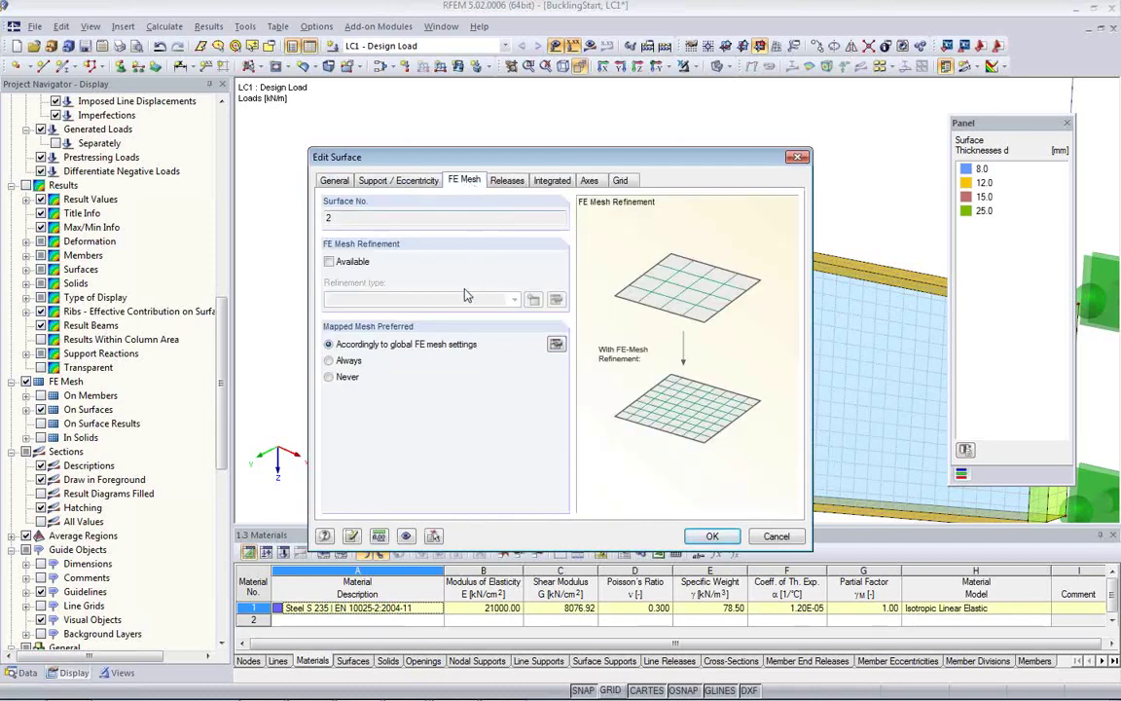
{"action": "left_click", "coordinate": [328, 262]}
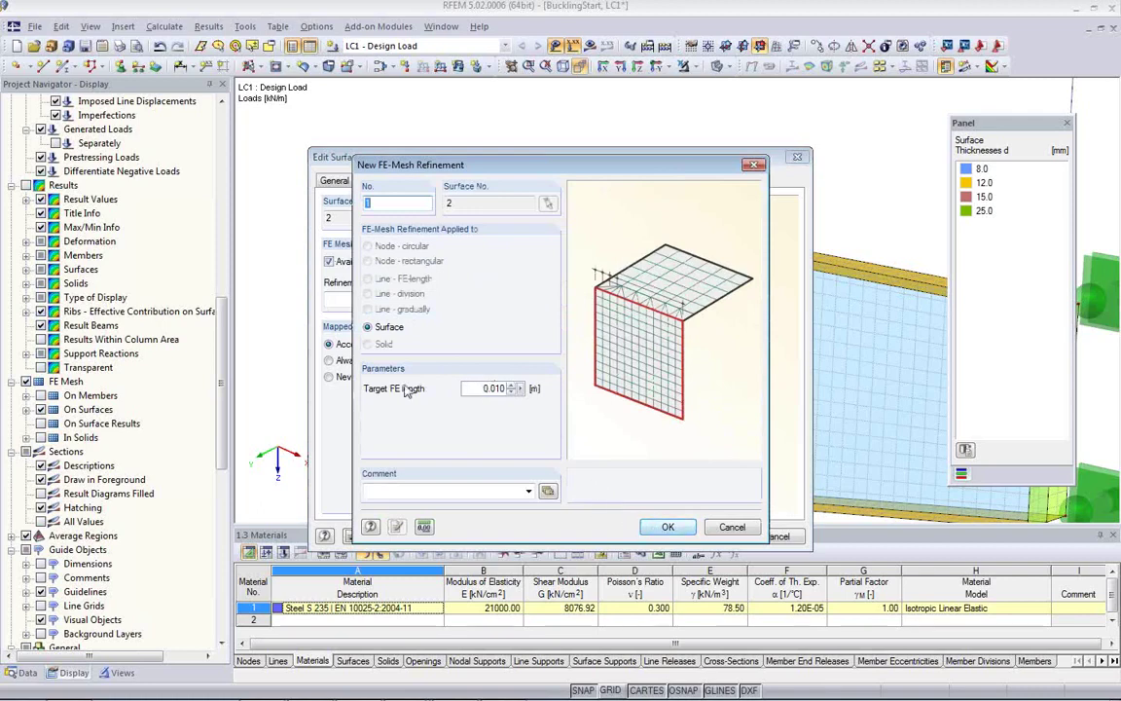
{"action": "left_click", "coordinate": [664, 531]}
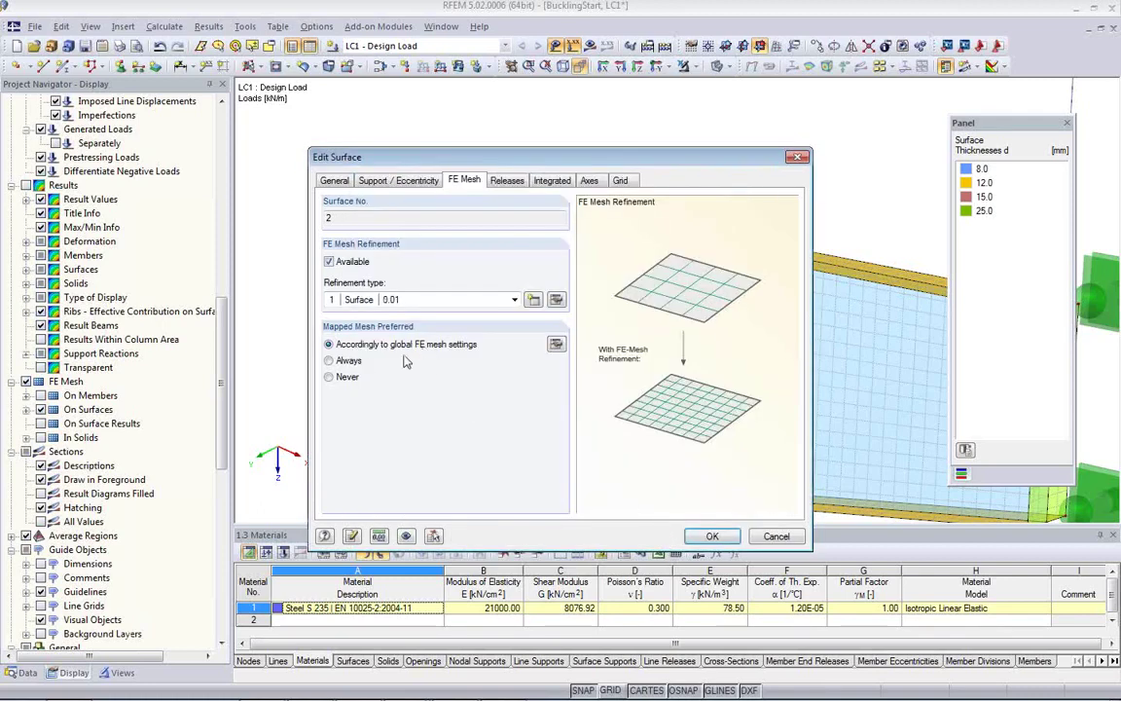
{"action": "left_click", "coordinate": [712, 536]}
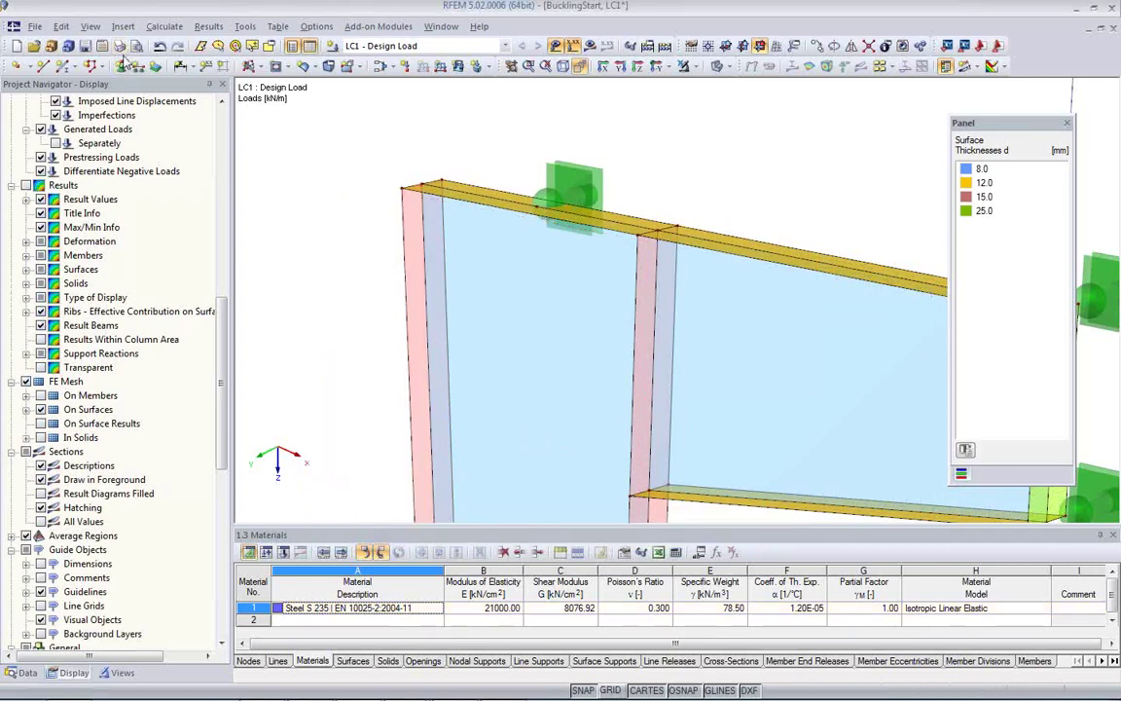
Regenerate the FE mesh from its settings with a 0.050 m target element length and inspect the transition from refined flange to web.
{"action": "left_click", "coordinate": [163, 26]}
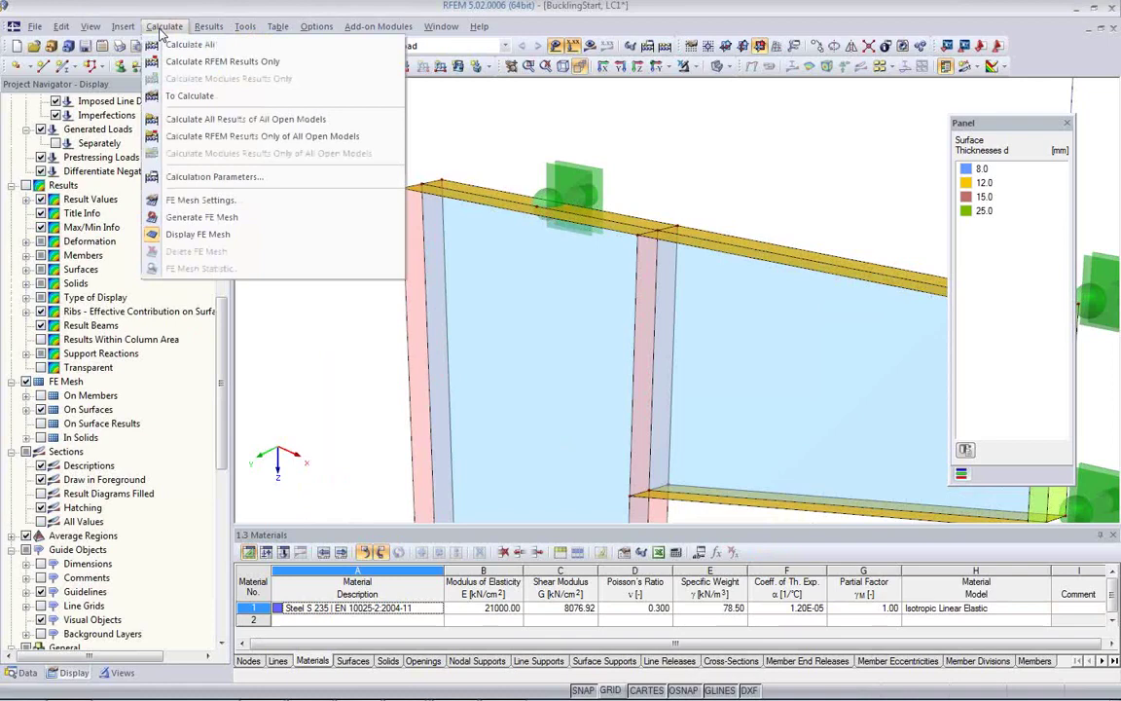
{"action": "left_click", "coordinate": [193, 200]}
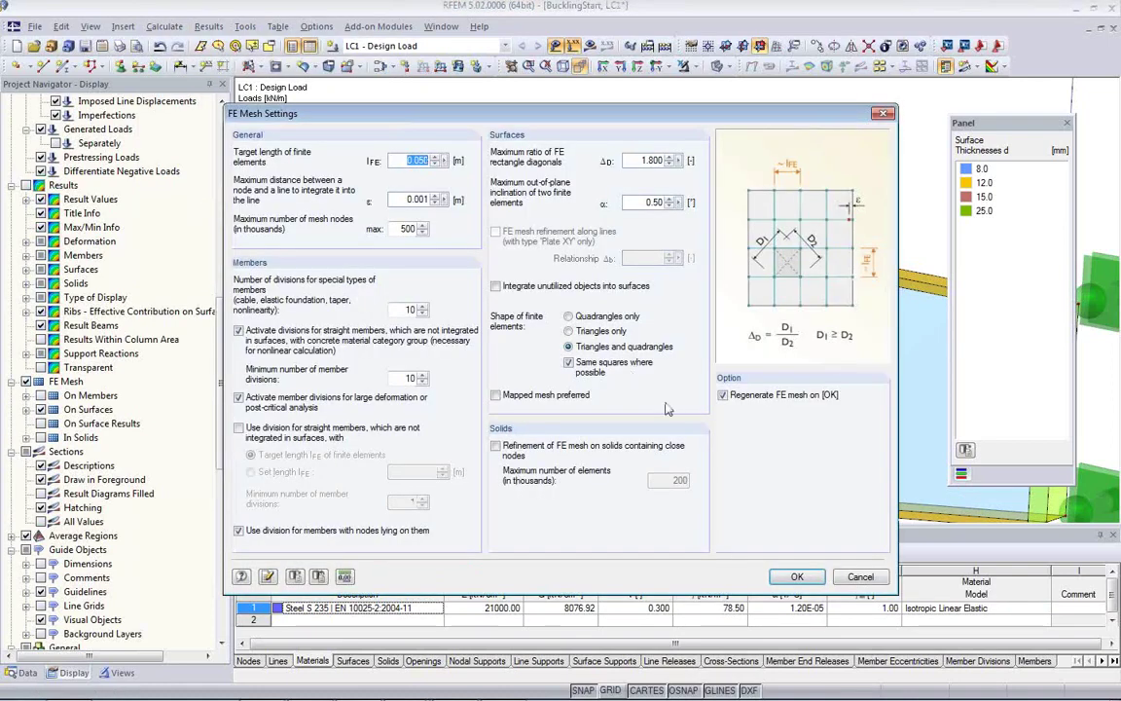
{"action": "left_click", "coordinate": [797, 576]}
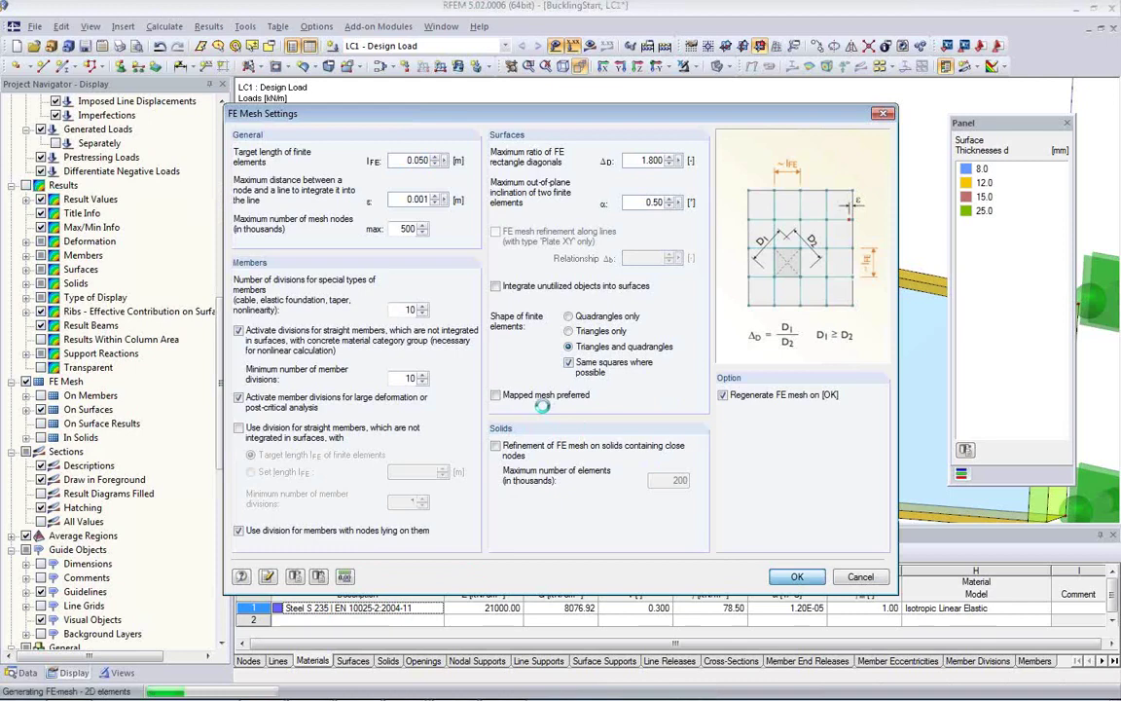
{"action": "scroll", "coordinate": [349, 296], "scroll_direction": "up", "scroll_amount": 5}
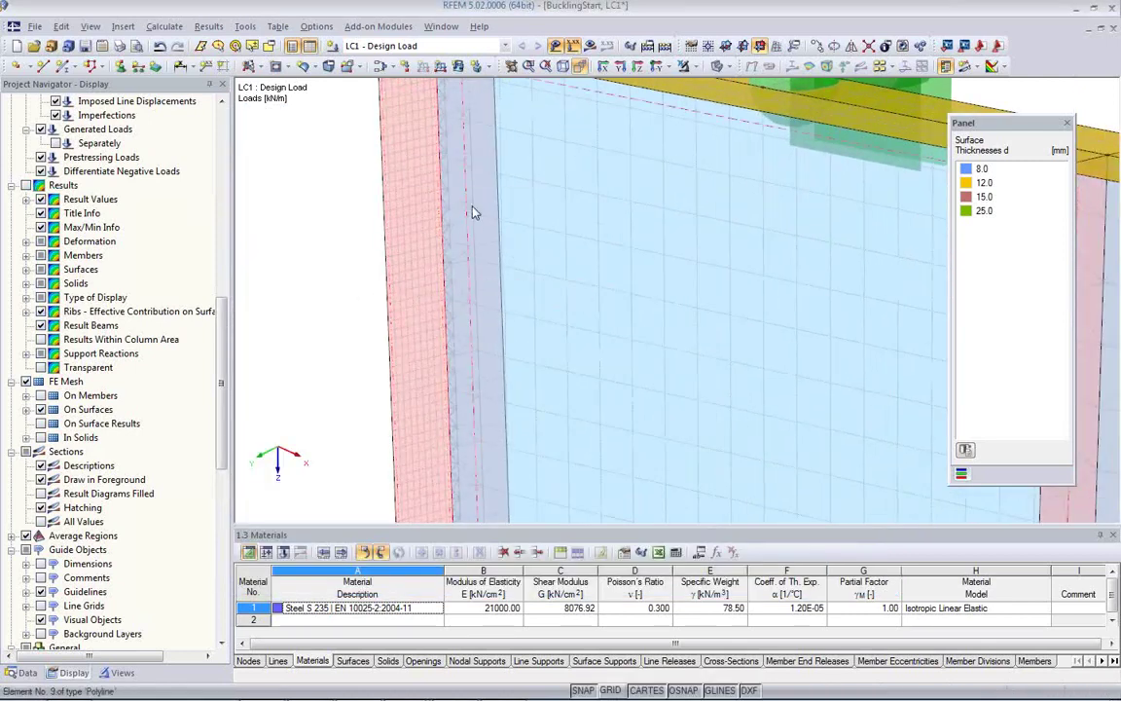
{"action": "scroll", "coordinate": [438, 183], "scroll_direction": "up", "scroll_amount": 3}
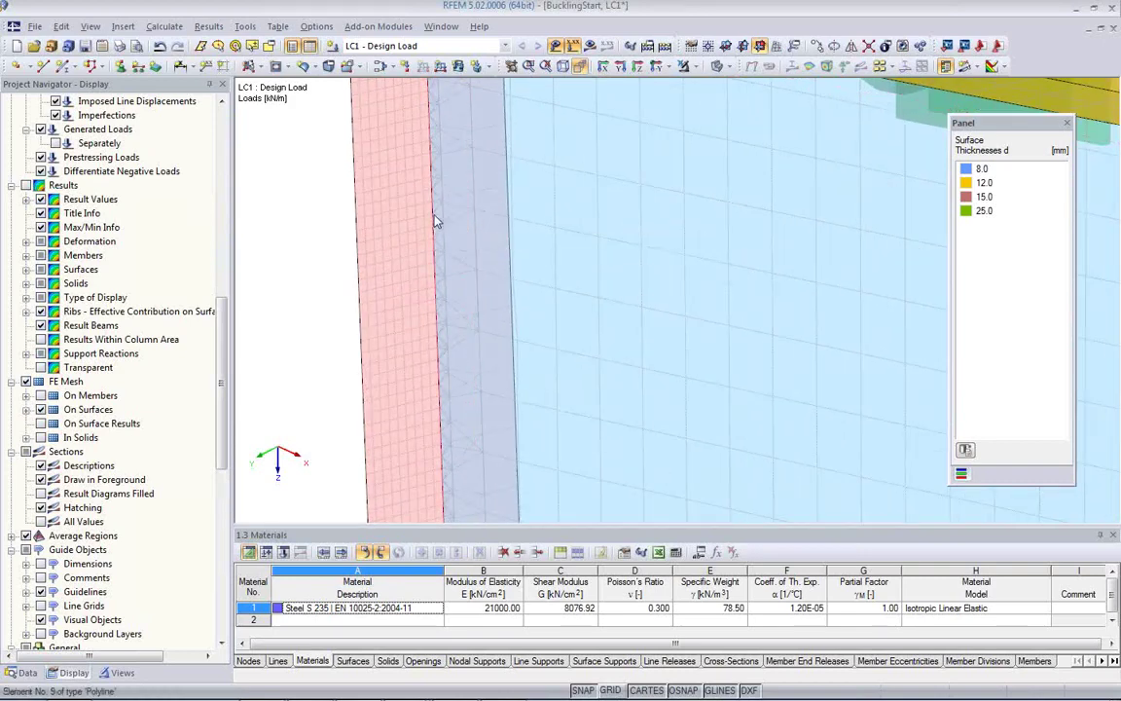
{"action": "left_click", "coordinate": [431, 213]}
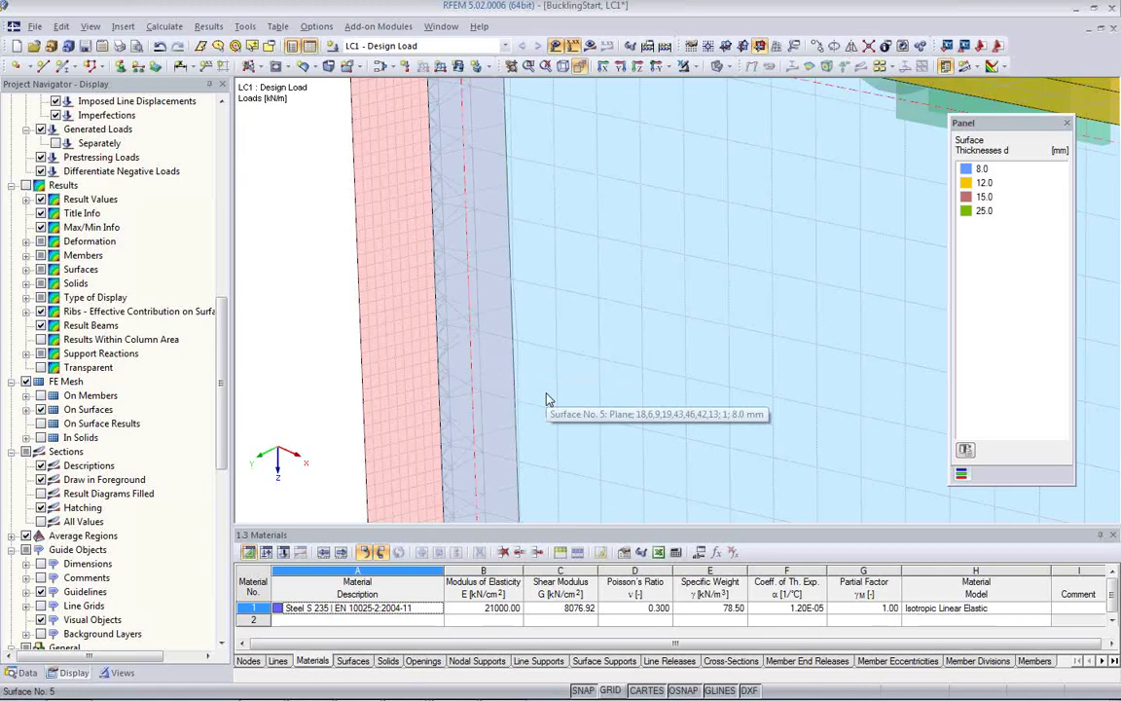
{"action": "scroll", "coordinate": [540, 391], "scroll_direction": "down", "scroll_amount": 3}
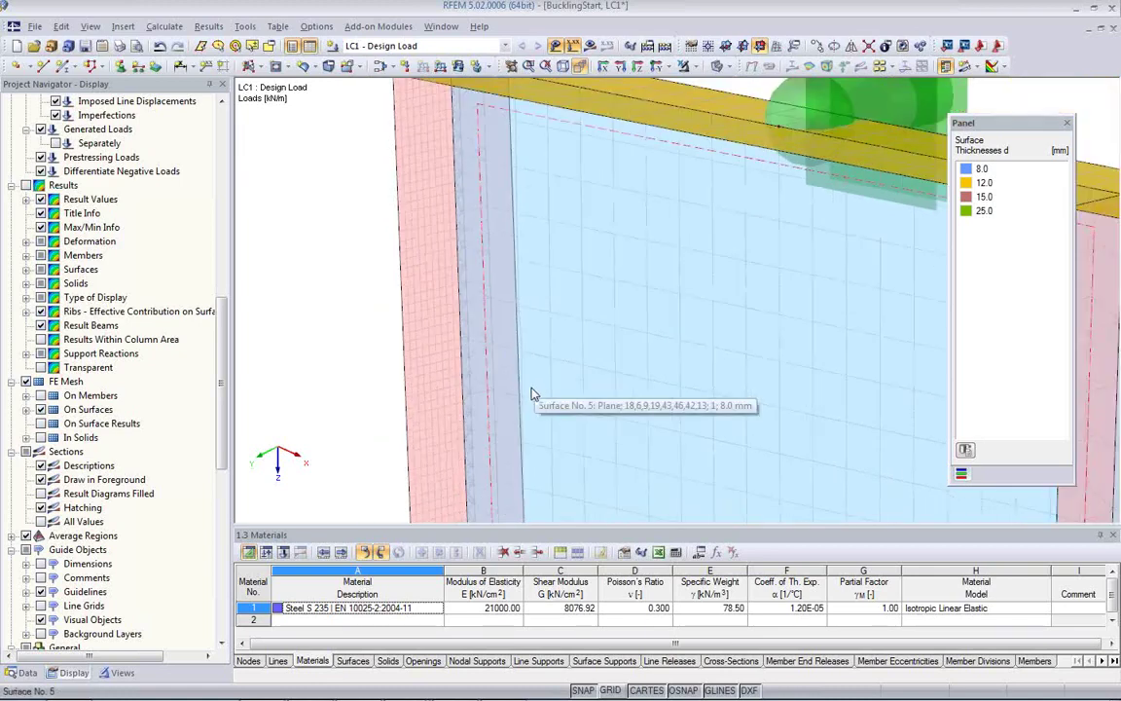
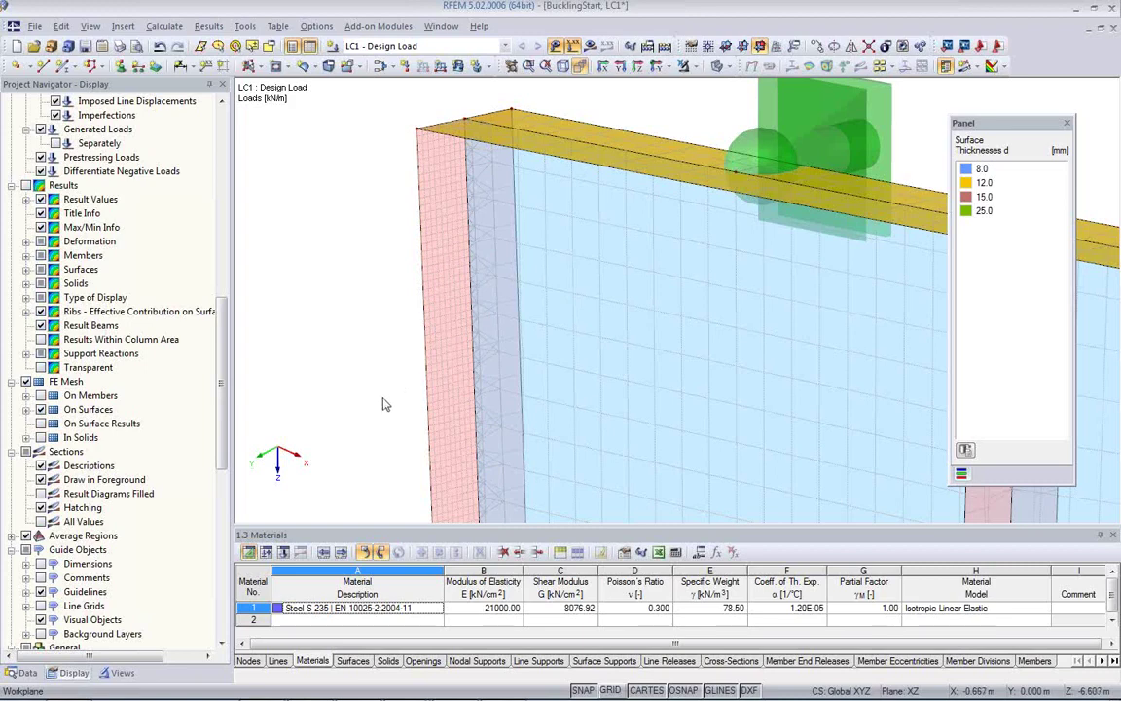
Delete the 0.01 m FE mesh refinement of surface 2 from the model data.
{"action": "left_click", "coordinate": [25, 673]}
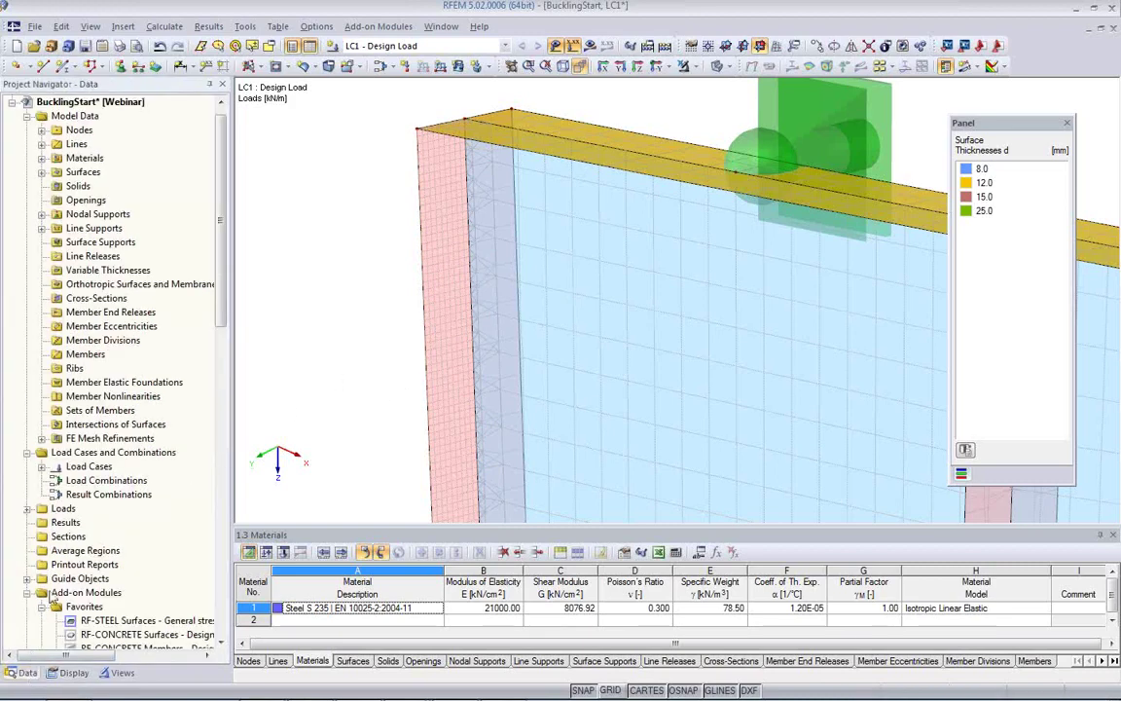
{"action": "left_click", "coordinate": [43, 439]}
{"action": "left_click", "coordinate": [93, 453]}
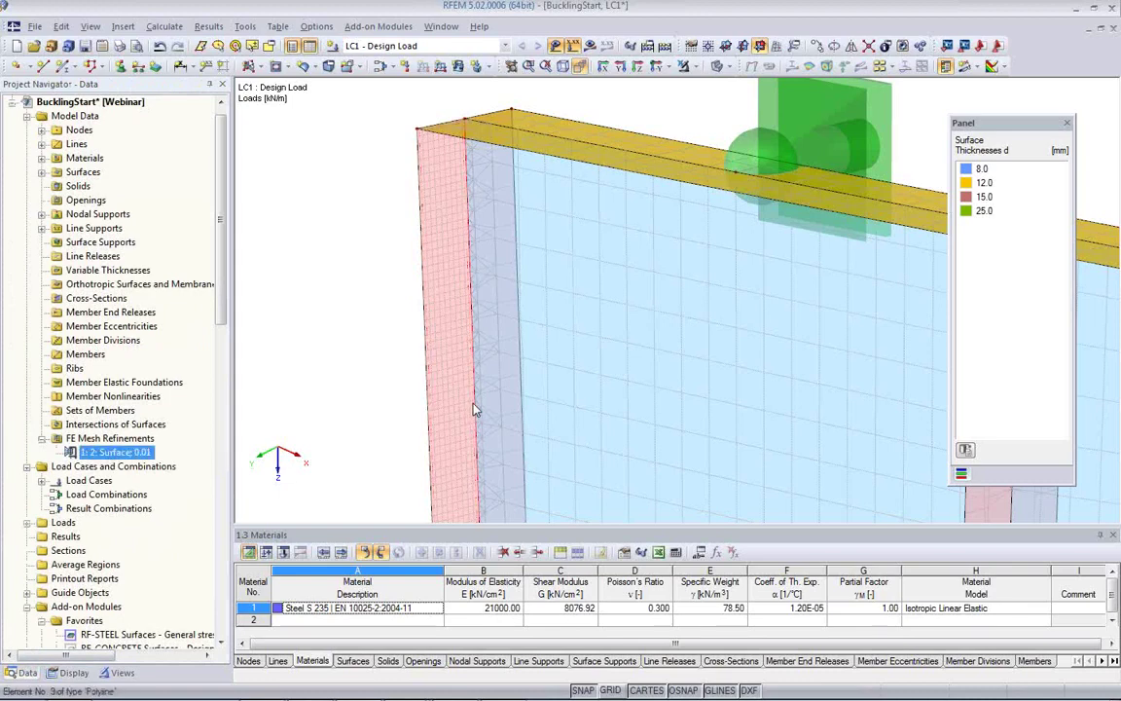
{"action": "key", "text": "Delete"}
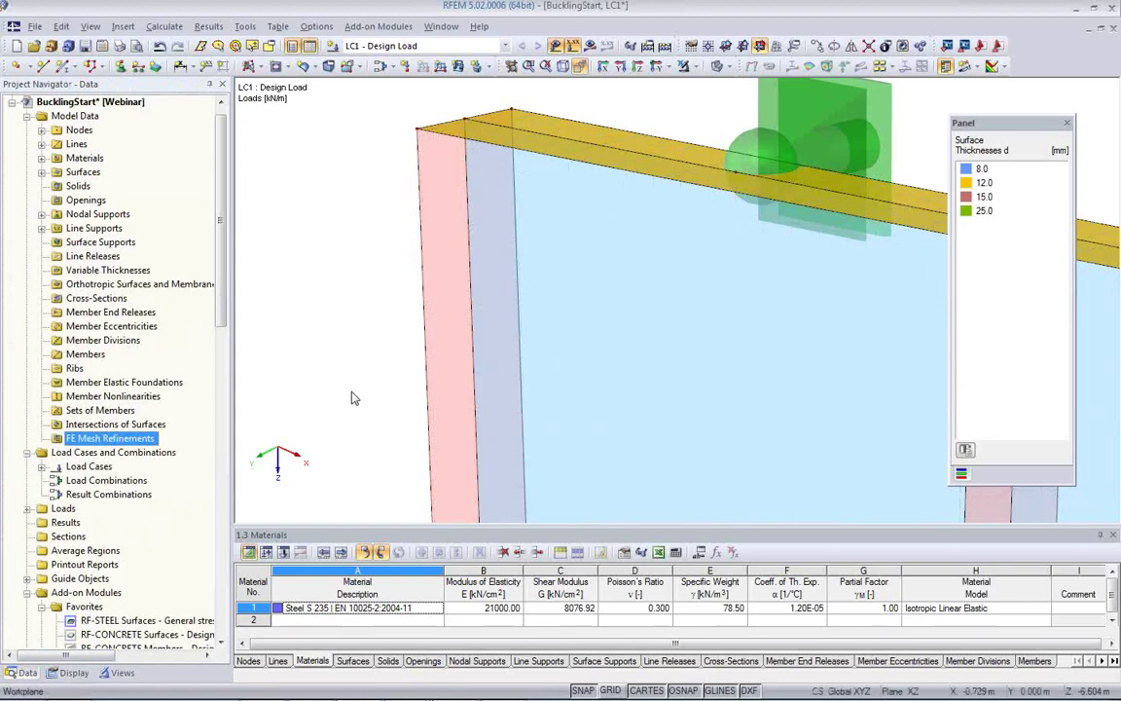
{"action": "left_click", "coordinate": [358, 385]}
Generate the FE mesh again without the surface refinement and bring the column-beam joint with its supports into view.
{"action": "scroll", "coordinate": [374, 361], "scroll_direction": "down", "scroll_amount": 3}
{"action": "middle_click_drag", "start_coordinate": [710, 421], "coordinate": [616, 322]}
{"action": "scroll", "coordinate": [616, 328], "scroll_direction": "down", "scroll_amount": 1}
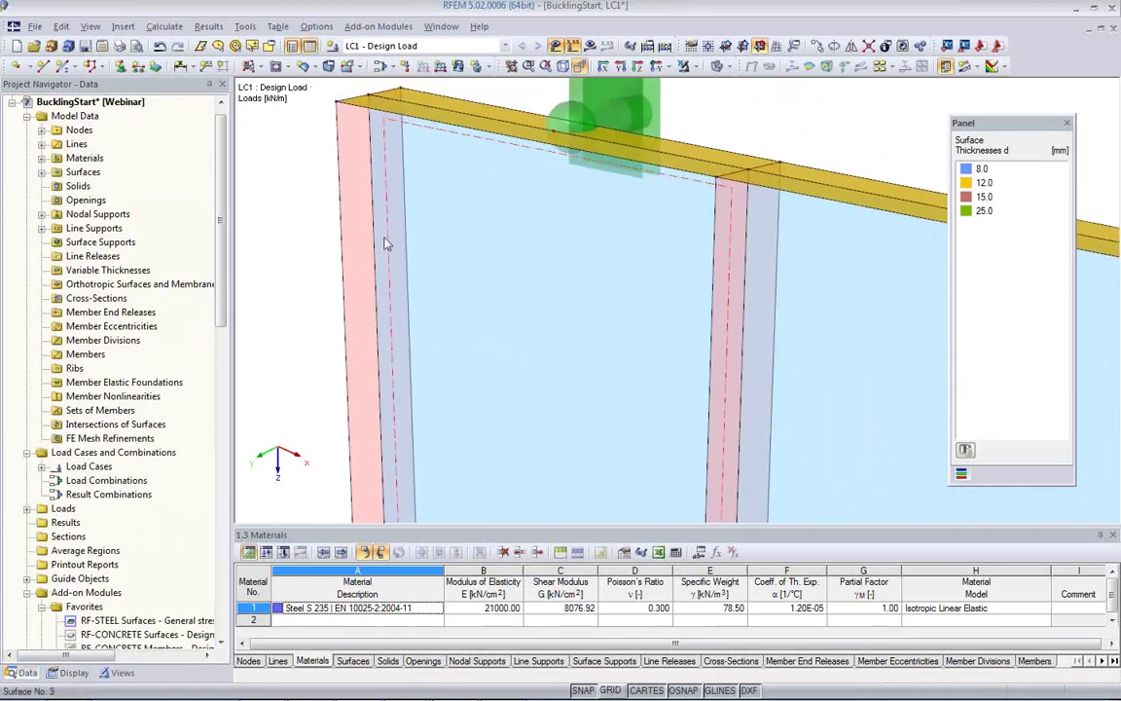
{"action": "left_click", "coordinate": [163, 26]}
{"action": "left_click", "coordinate": [194, 223]}
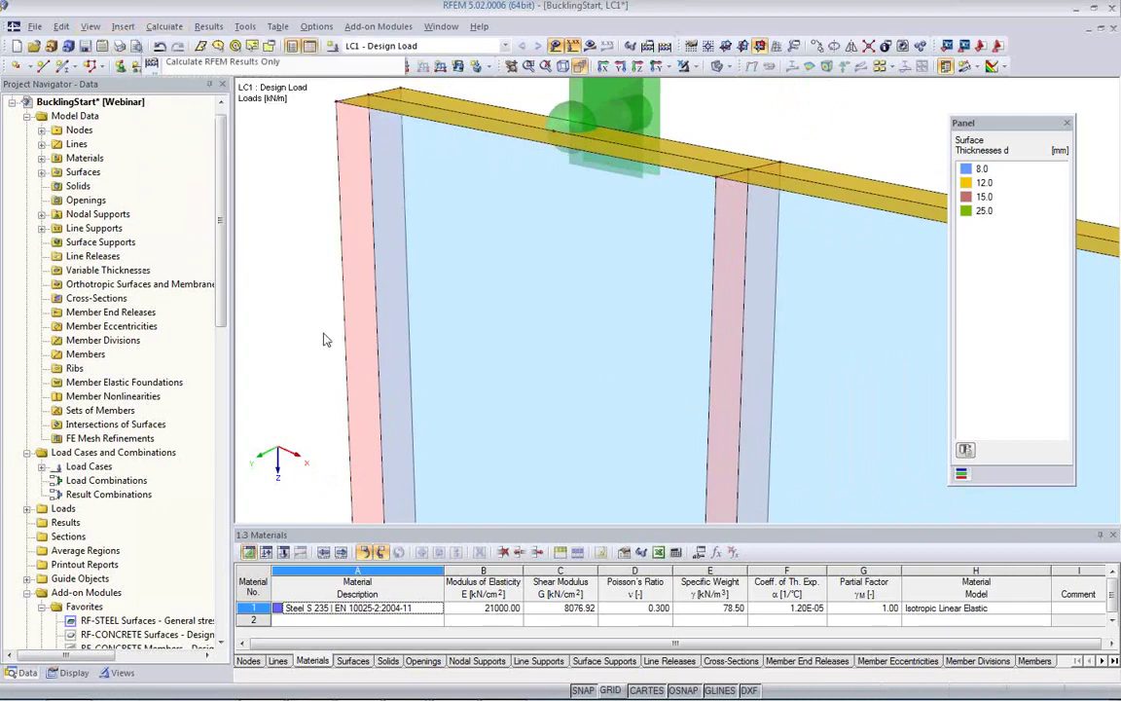
{"action": "middle_click_drag", "start_coordinate": [428, 340], "coordinate": [617, 343], "text": "ctrl"}
{"action": "scroll", "coordinate": [618, 340], "scroll_direction": "down", "scroll_amount": 4}
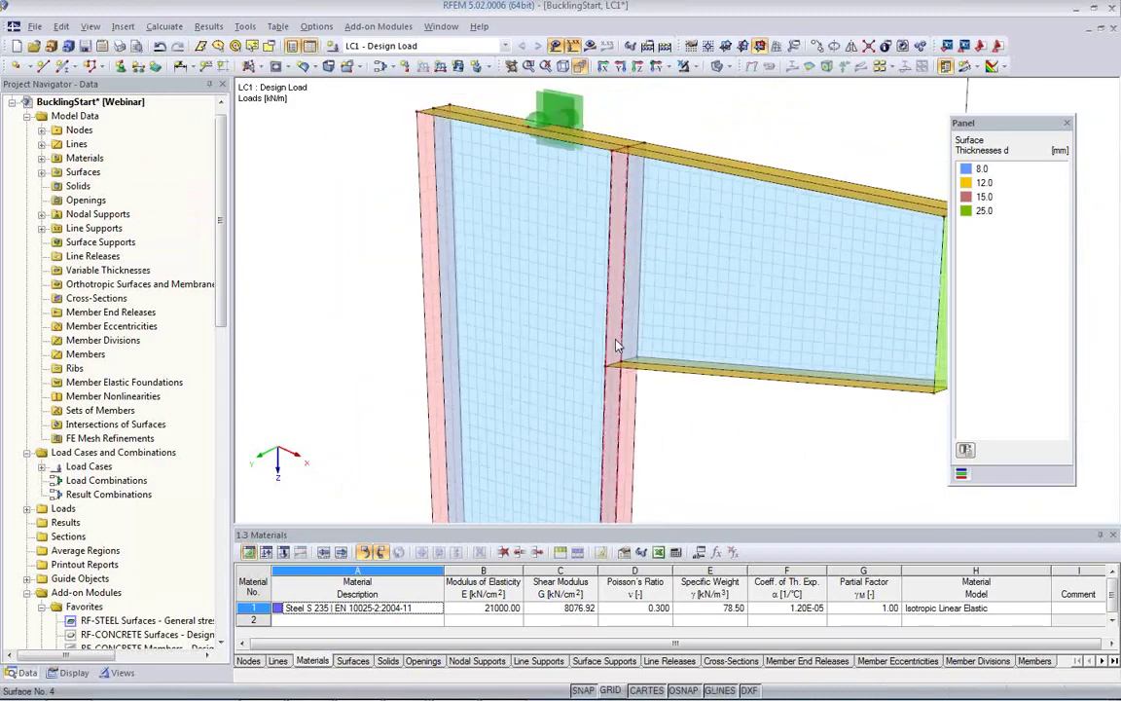
{"action": "middle_click_drag", "start_coordinate": [657, 398], "coordinate": [493, 341]}
{"action": "scroll", "coordinate": [493, 341], "scroll_direction": "down", "scroll_amount": 2}
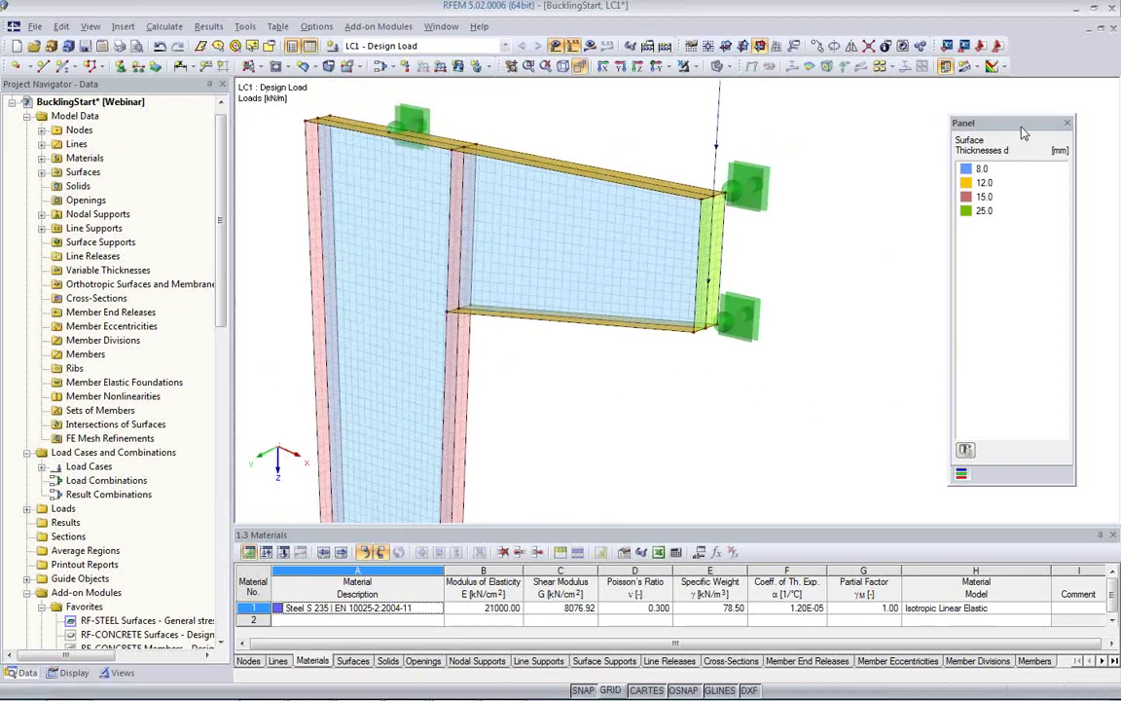
Move the thickness legend aside, color the rendered model by materials, and switch the coloring back to surface thickness.
{"action": "left_click_drag", "start_coordinate": [1024, 134], "coordinate": [986, 128]}
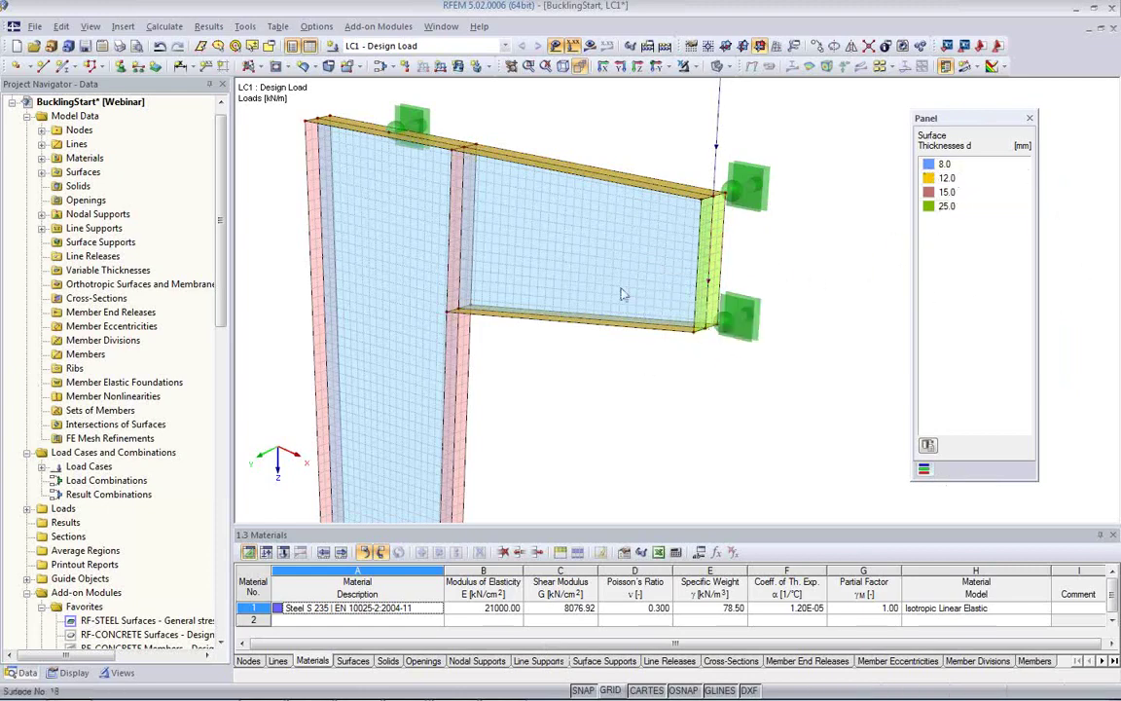
{"action": "left_click", "coordinate": [122, 672]}
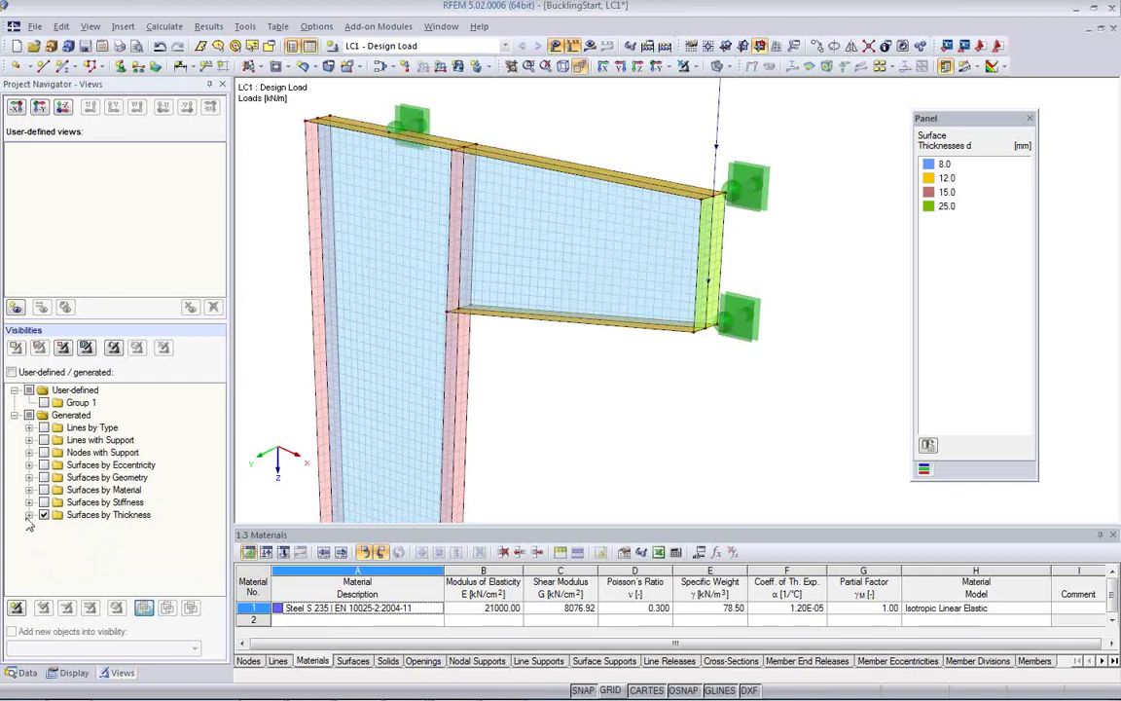
{"action": "left_click", "coordinate": [74, 672]}
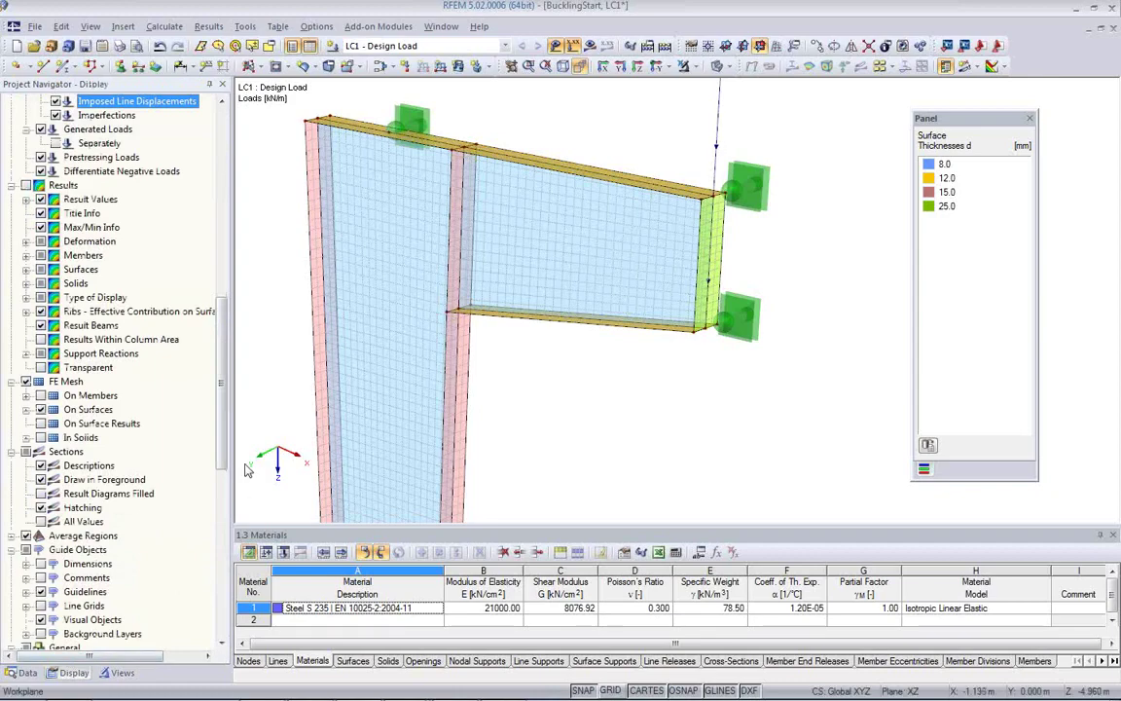
{"action": "left_click_drag", "start_coordinate": [226, 428], "coordinate": [220, 619]}
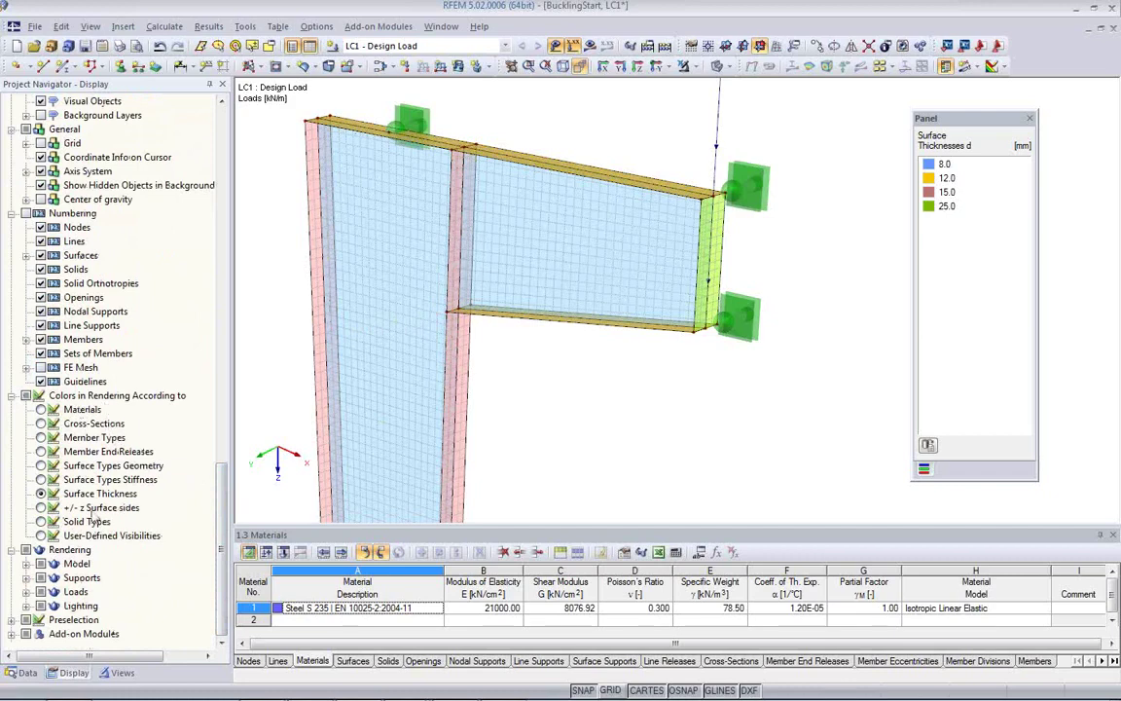
{"action": "left_click", "coordinate": [41, 409]}
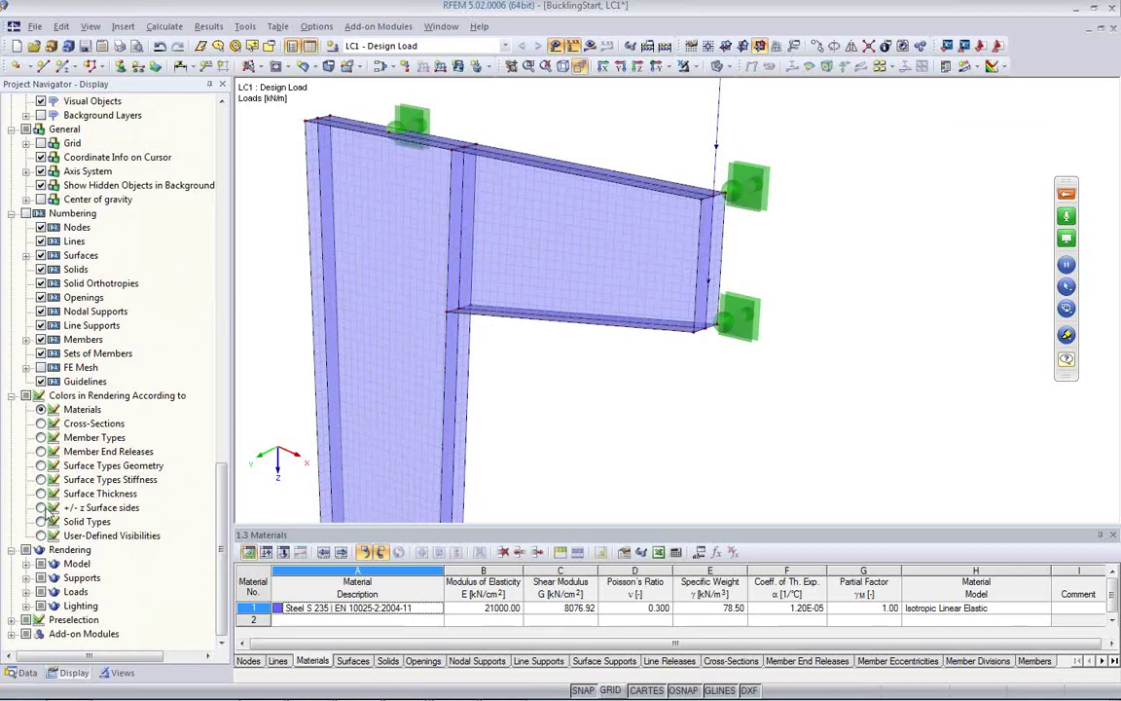
{"action": "left_click", "coordinate": [42, 494]}
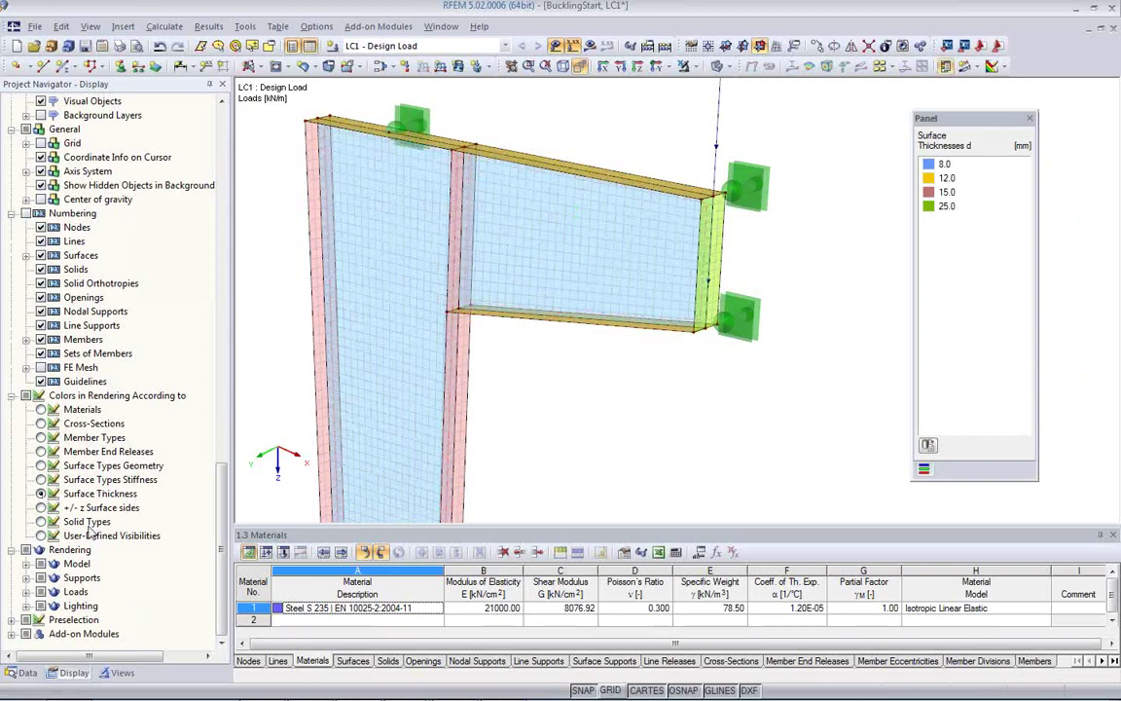
Color the rendered model by +/- z surface sides, inspect the surface orientation at the joint and column, and restore the surface thickness coloring.
{"action": "left_click", "coordinate": [41, 508]}
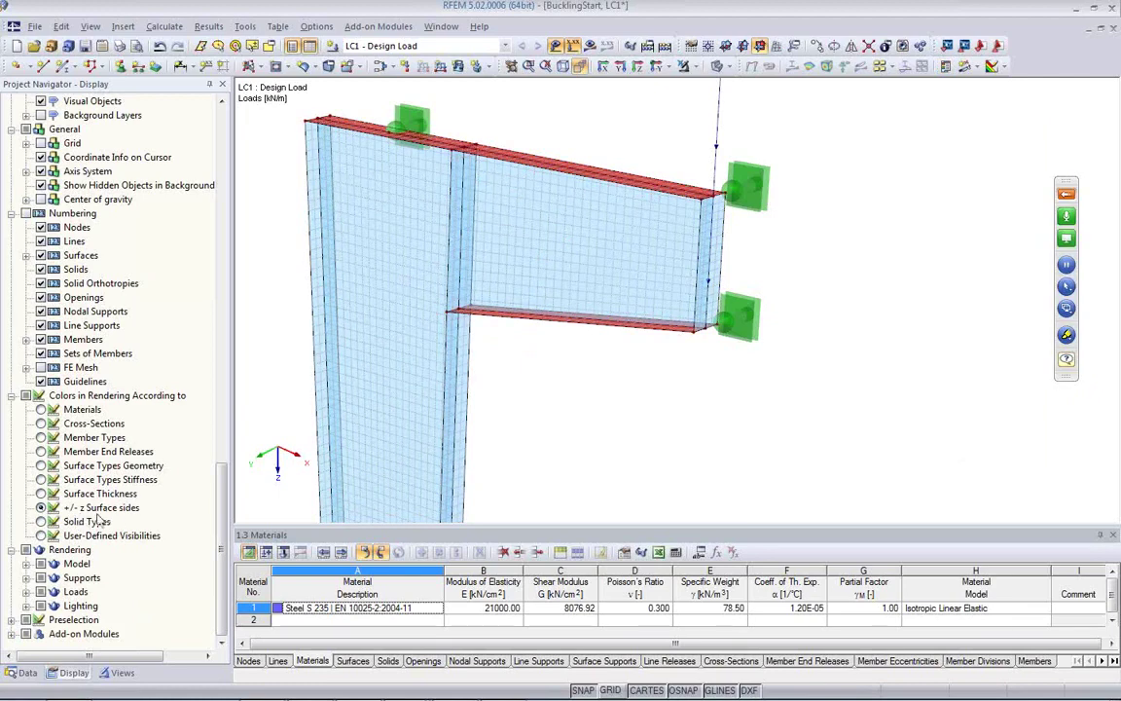
{"action": "middle_click_drag", "start_coordinate": [578, 419], "coordinate": [531, 194], "text": "ctrl"}
{"action": "middle_click_drag", "start_coordinate": [516, 377], "coordinate": [513, 198]}
{"action": "middle_click_drag", "start_coordinate": [565, 374], "coordinate": [518, 301], "text": "ctrl"}
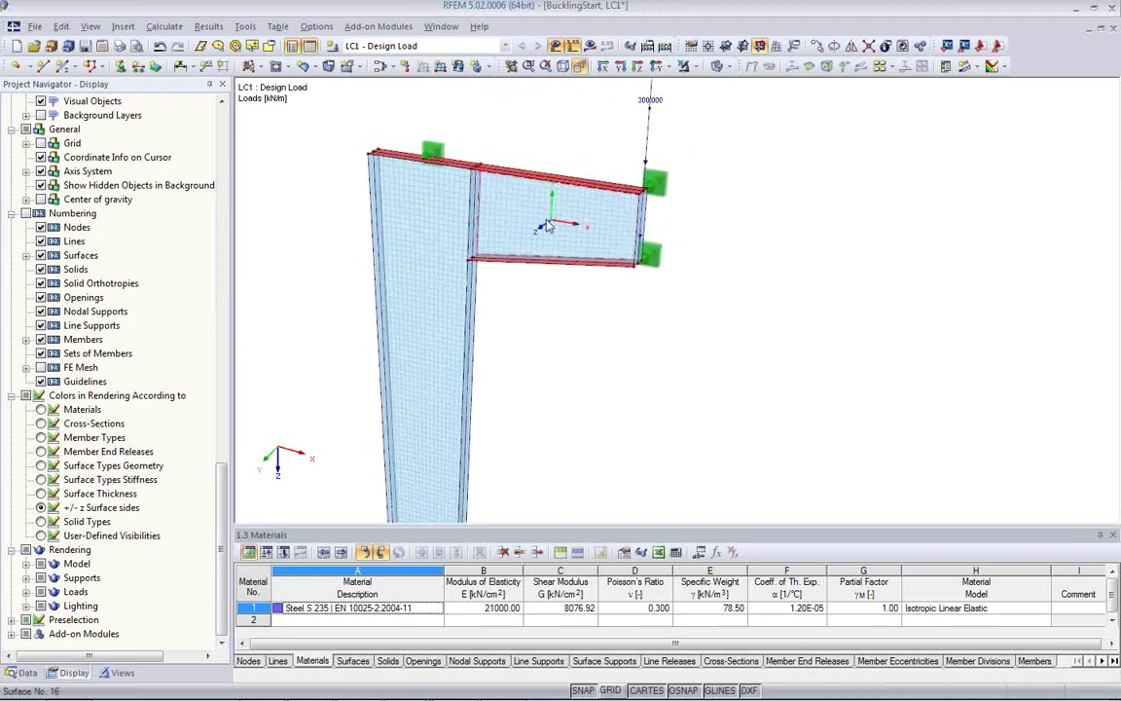
{"action": "middle_click_drag", "start_coordinate": [551, 235], "coordinate": [563, 381], "text": "ctrl"}
{"action": "middle_click_drag", "start_coordinate": [778, 332], "coordinate": [639, 331], "text": "ctrl"}
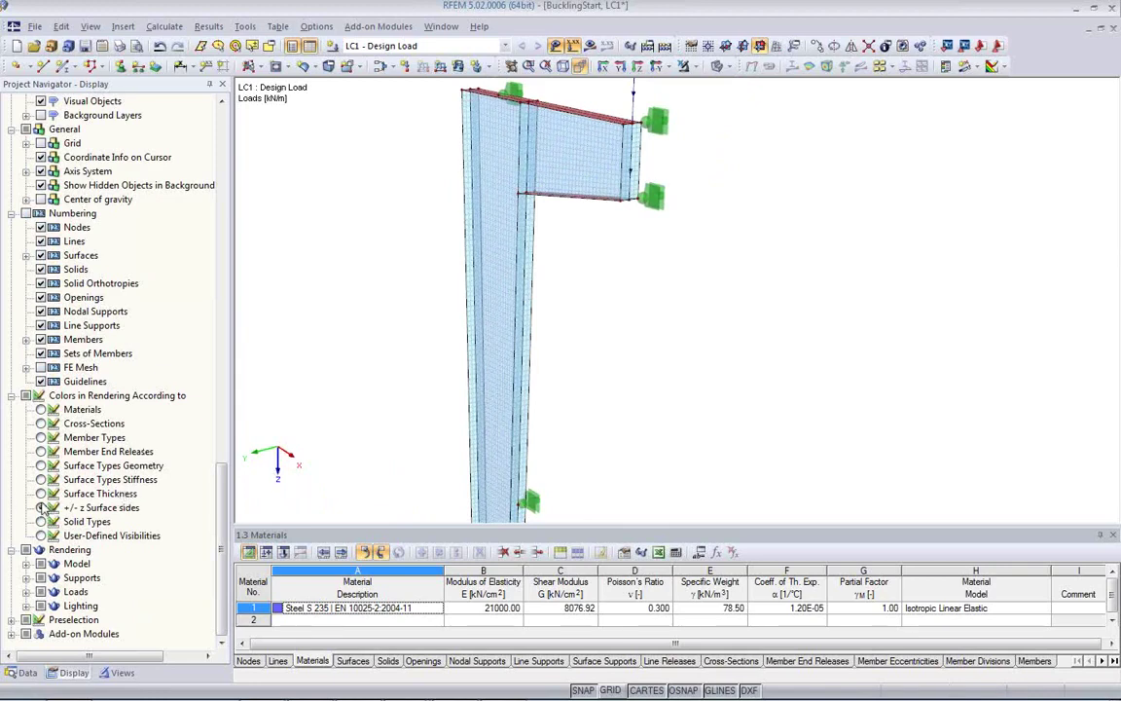
{"action": "left_click", "coordinate": [40, 494]}
{"action": "middle_click_drag", "start_coordinate": [553, 389], "coordinate": [610, 358], "text": "ctrl"}
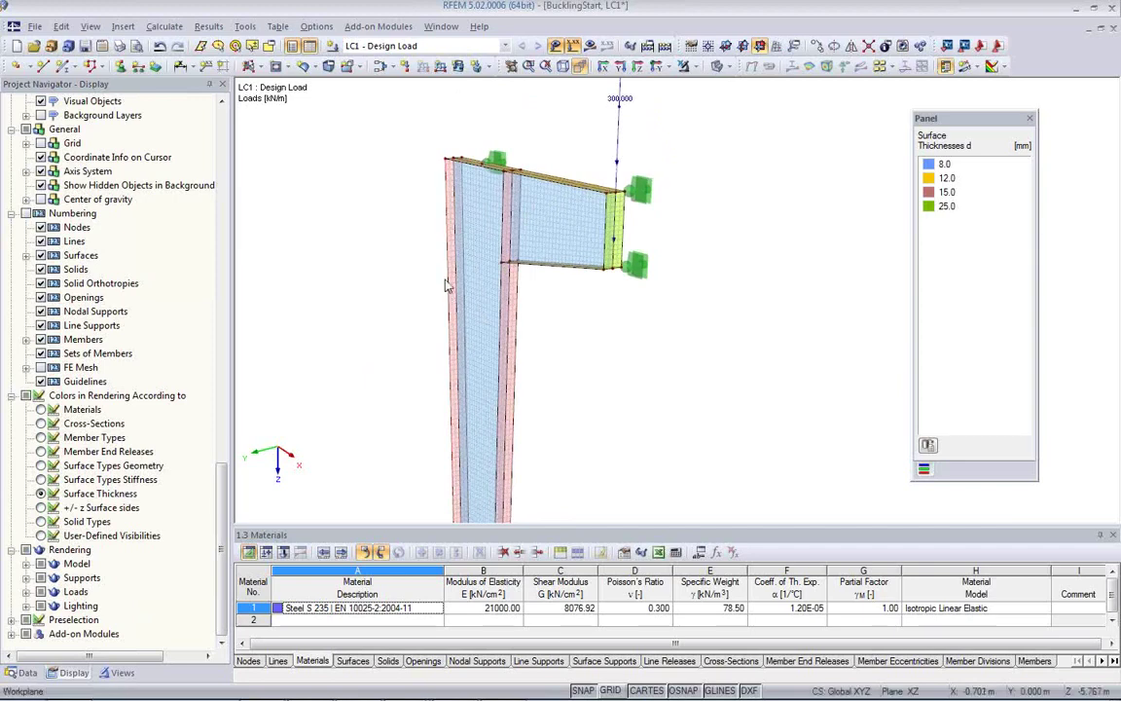
Calculate load case LC1 - Design Load and show its results on the model.
{"action": "left_click", "coordinate": [589, 51]}
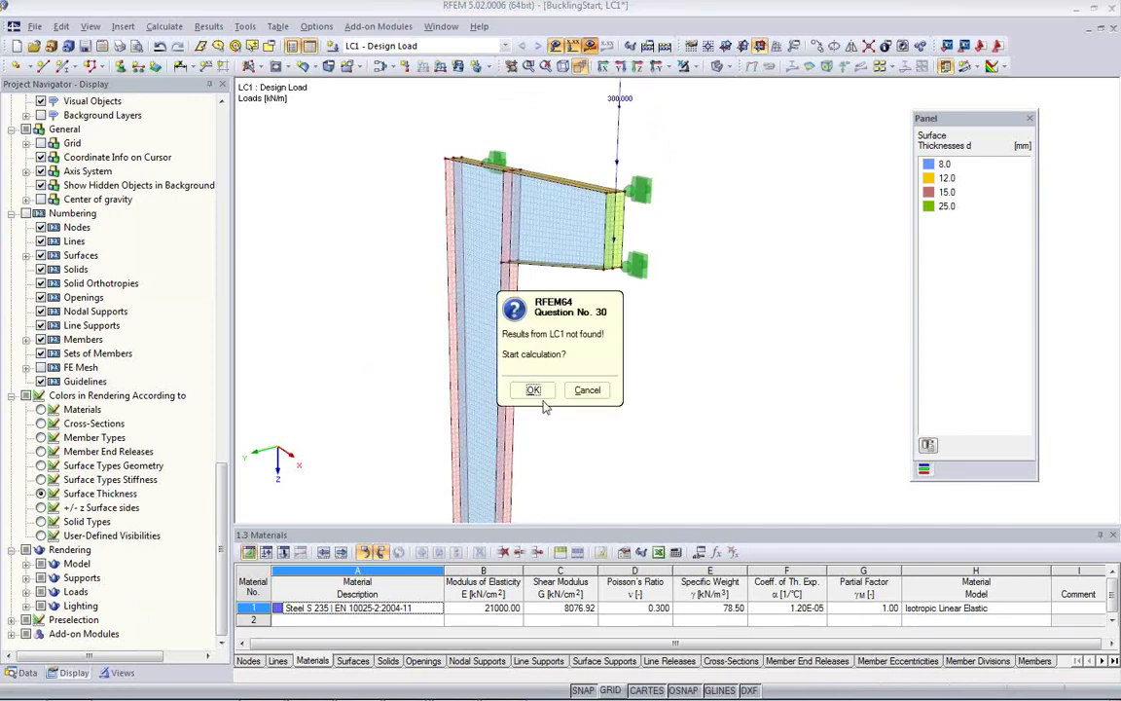
{"action": "left_click", "coordinate": [490, 366]}
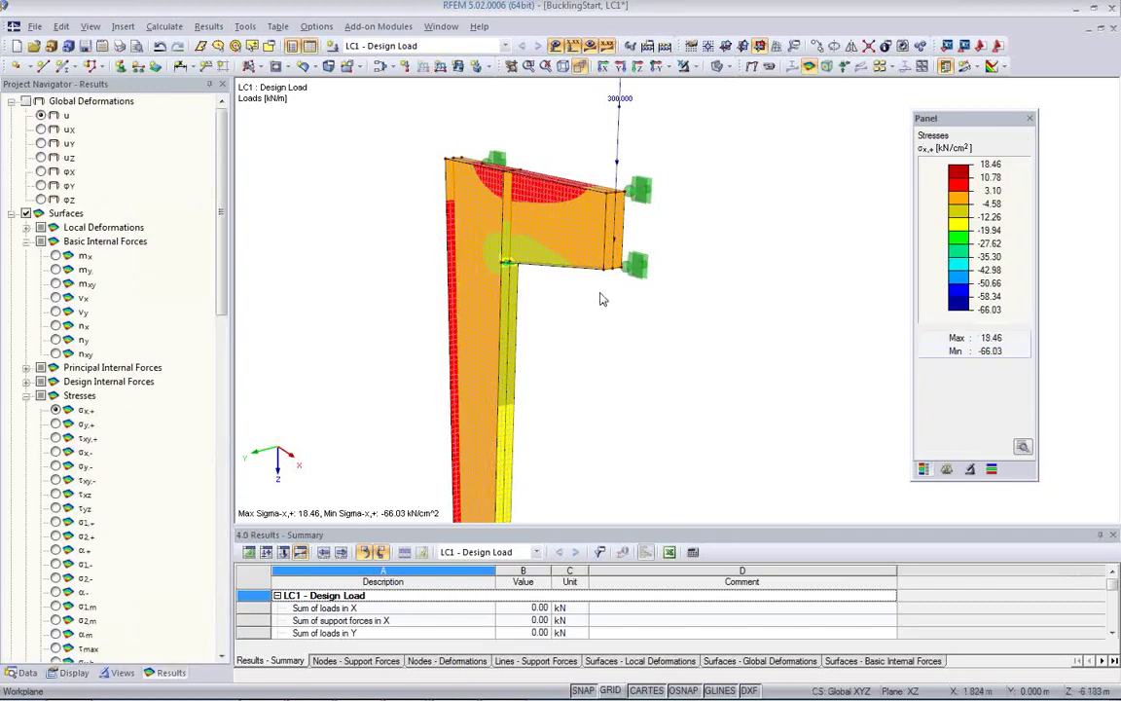
{"action": "middle_click_drag", "start_coordinate": [600, 301], "coordinate": [640, 323], "text": "ctrl"}
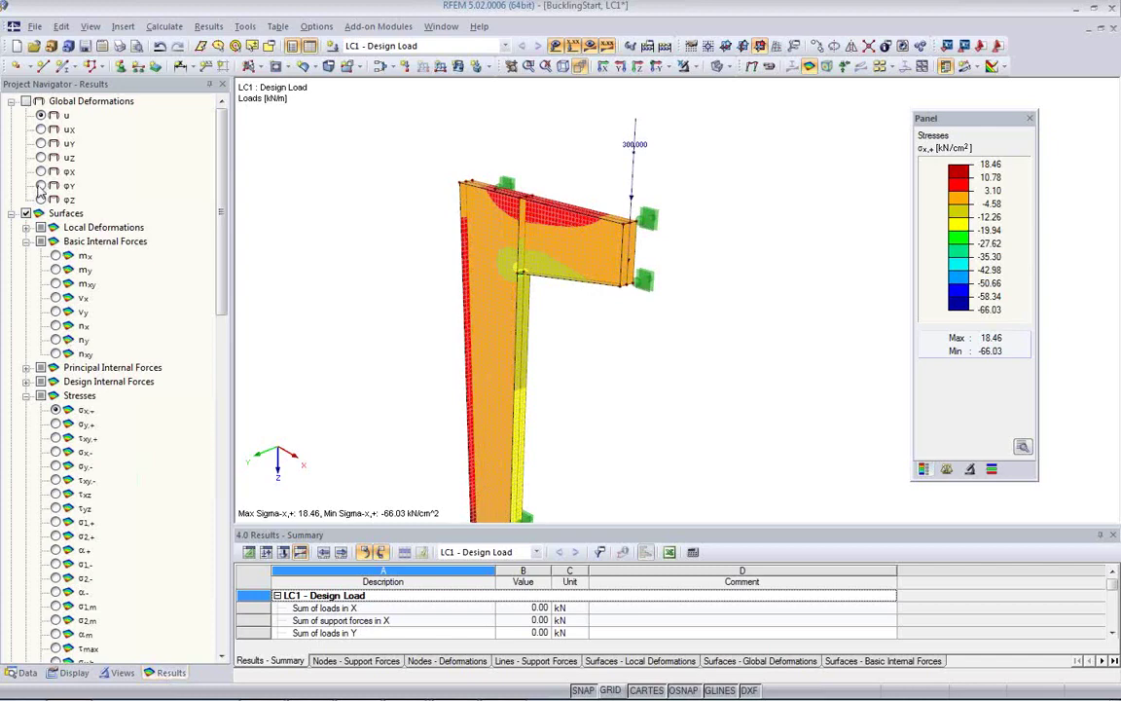
Show the global deformations u on the model, hide the loads, and view the deformed frame from the side.
{"action": "left_click", "coordinate": [37, 101]}
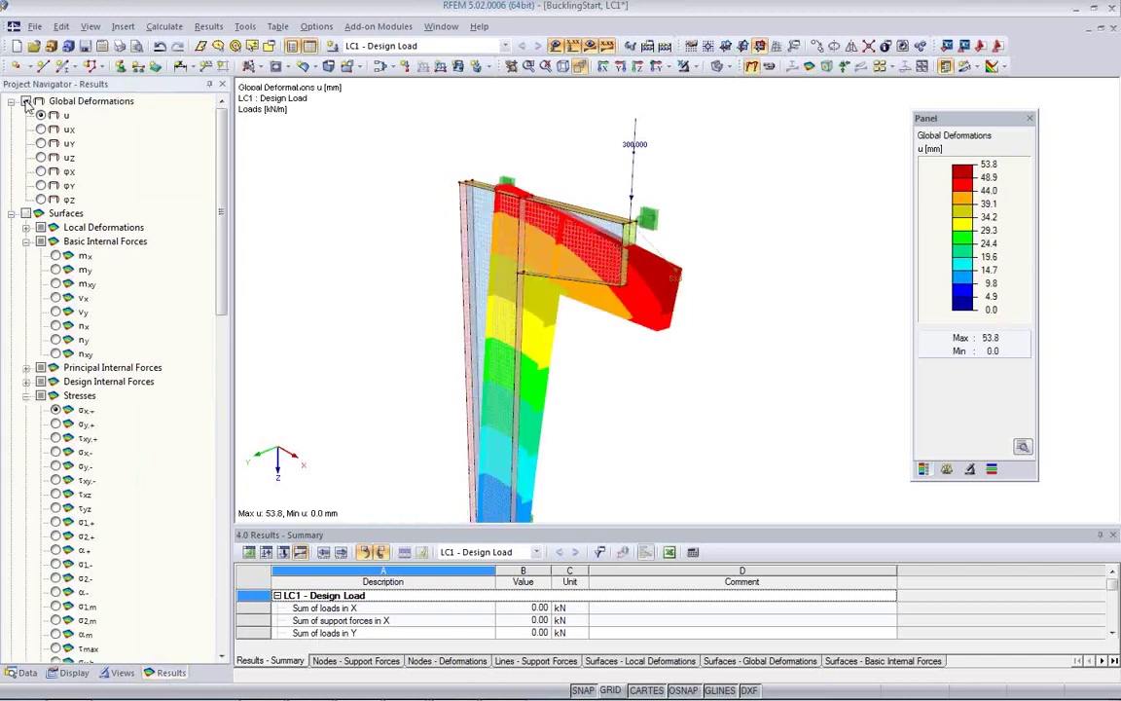
{"action": "middle_click_drag", "start_coordinate": [690, 376], "coordinate": [399, 303], "text": "ctrl"}
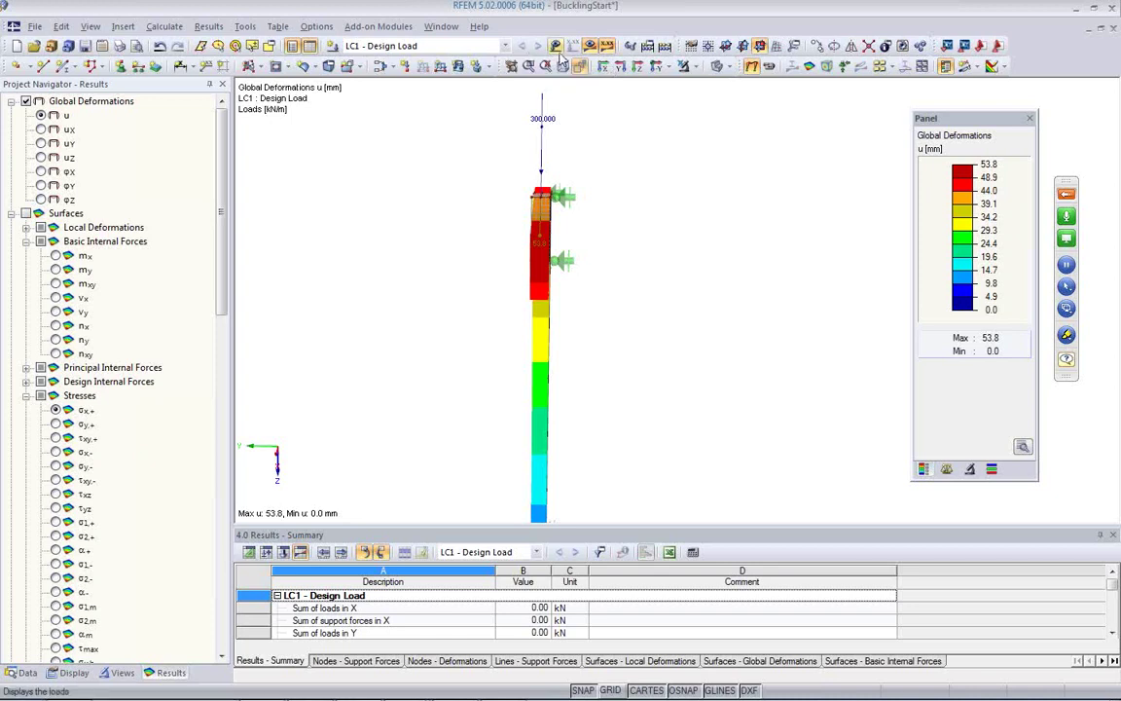
{"action": "middle_click_drag", "start_coordinate": [581, 265], "coordinate": [750, 260], "text": "ctrl"}
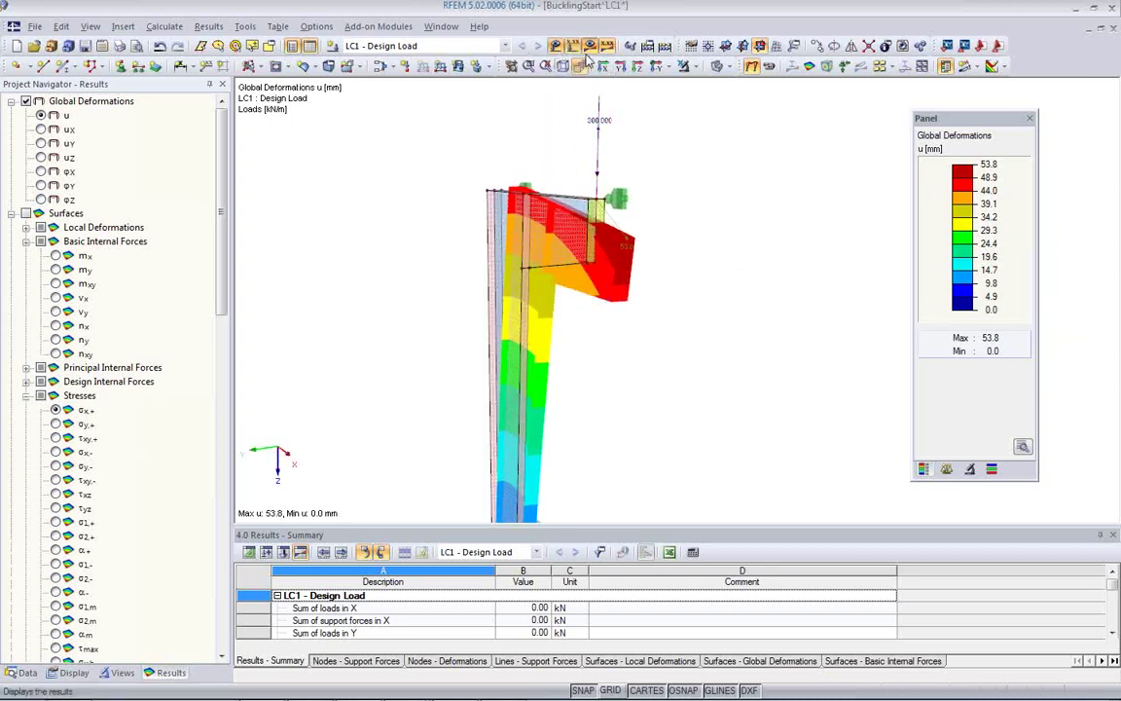
{"action": "left_click", "coordinate": [556, 46]}
{"action": "middle_click_drag", "start_coordinate": [634, 368], "coordinate": [379, 305], "text": "ctrl"}
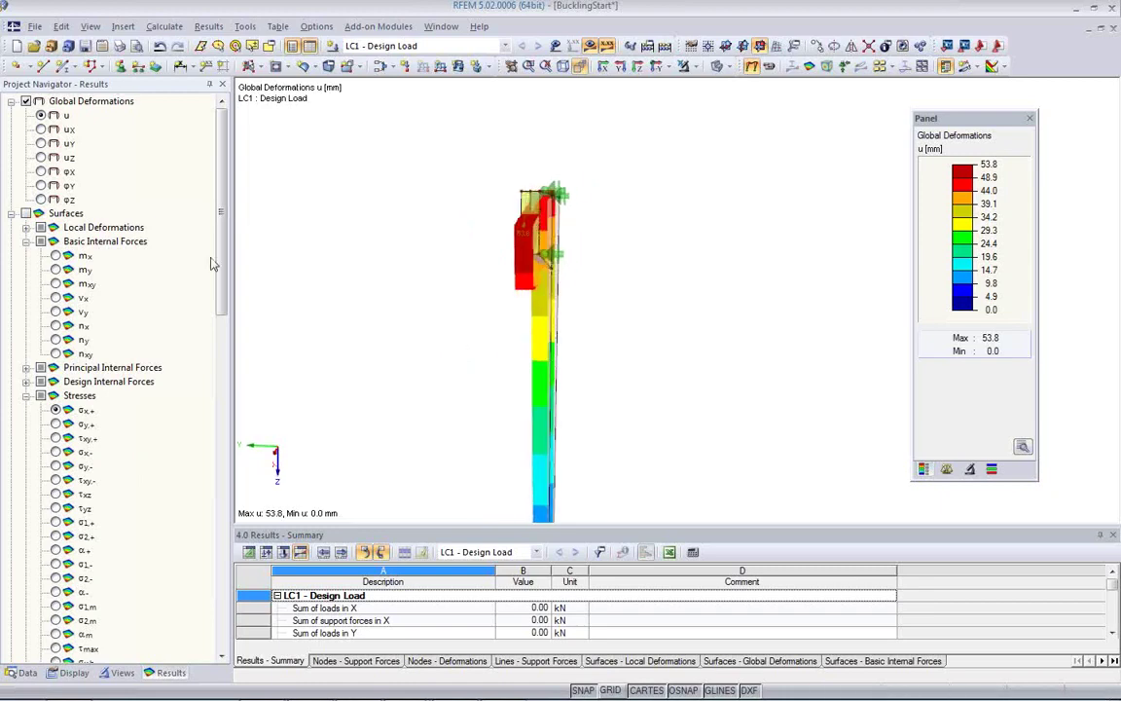
Compare the global deformations in Y and X, and switch back to the total deformation u of the whole frame.
{"action": "left_click", "coordinate": [41, 143]}
{"action": "middle_click_drag", "start_coordinate": [400, 280], "coordinate": [623, 344], "text": "ctrl"}
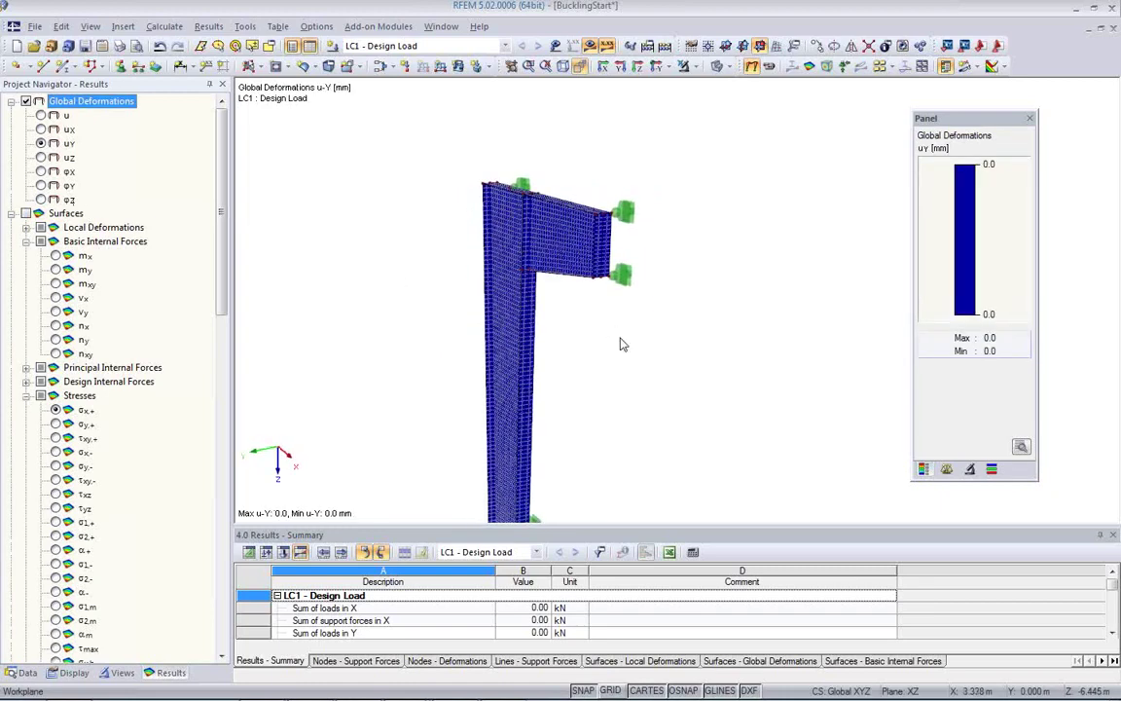
{"action": "left_click", "coordinate": [41, 130]}
{"action": "middle_click_drag", "start_coordinate": [535, 302], "coordinate": [731, 341], "text": "ctrl"}
{"action": "left_click", "coordinate": [41, 114]}
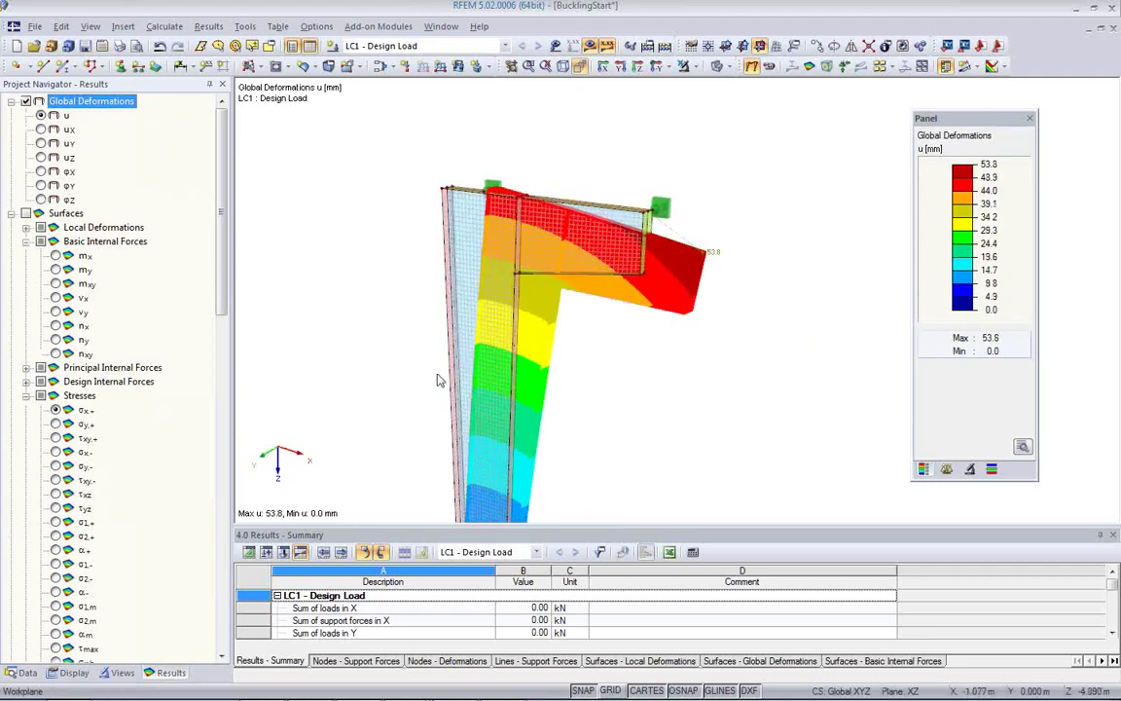
{"action": "middle_click_drag", "start_coordinate": [605, 418], "coordinate": [483, 363], "text": "ctrl"}
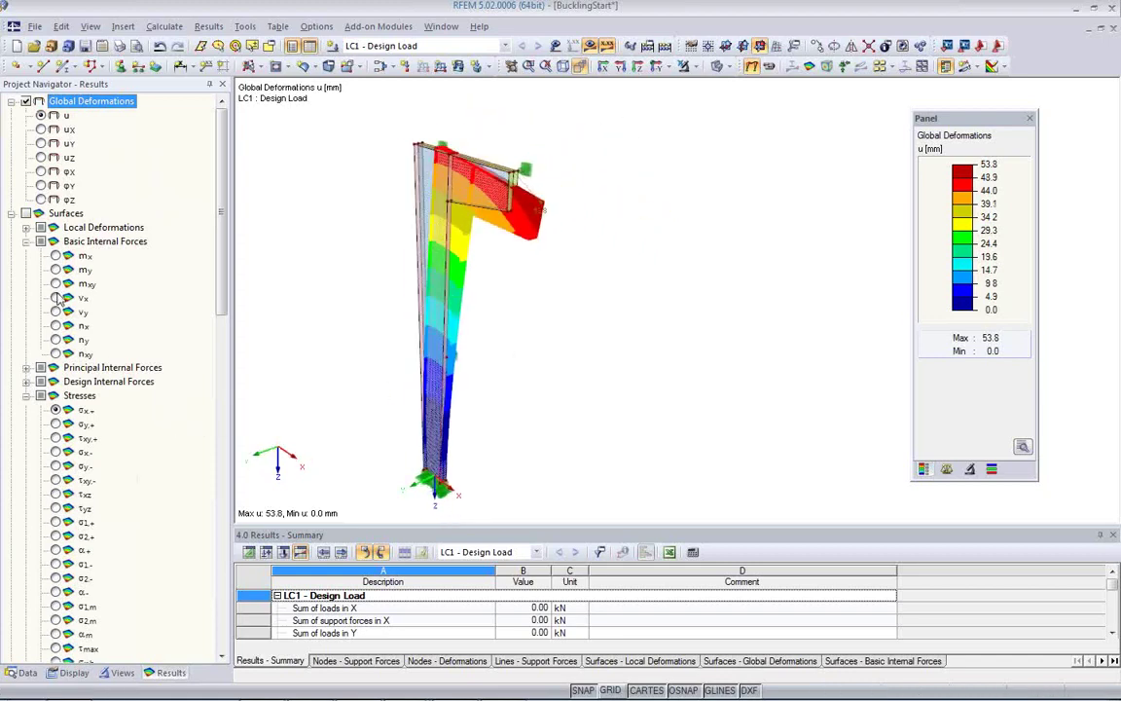
Display the surface basic internal forces mx and my around the column-beam joint.
{"action": "left_click", "coordinate": [55, 255]}
{"action": "scroll", "coordinate": [511, 285], "scroll_direction": "up", "scroll_amount": 3}
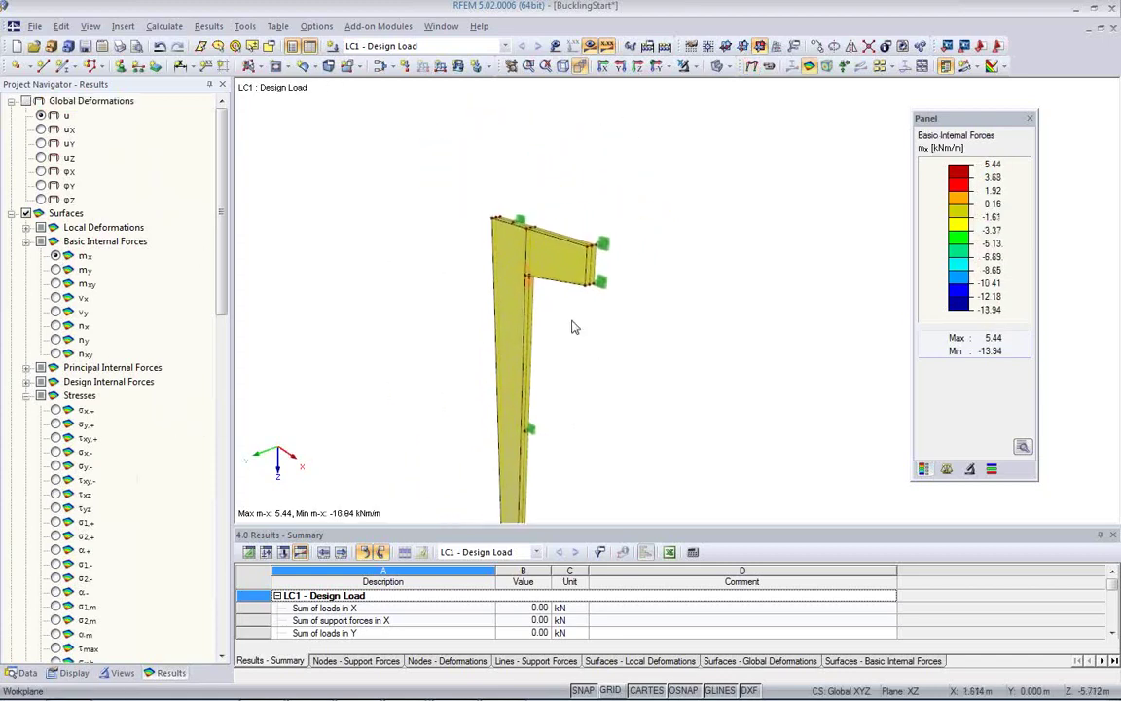
{"action": "scroll", "coordinate": [537, 289], "scroll_direction": "up", "scroll_amount": 3}
{"action": "middle_click_drag", "start_coordinate": [693, 328], "coordinate": [739, 273], "text": "ctrl"}
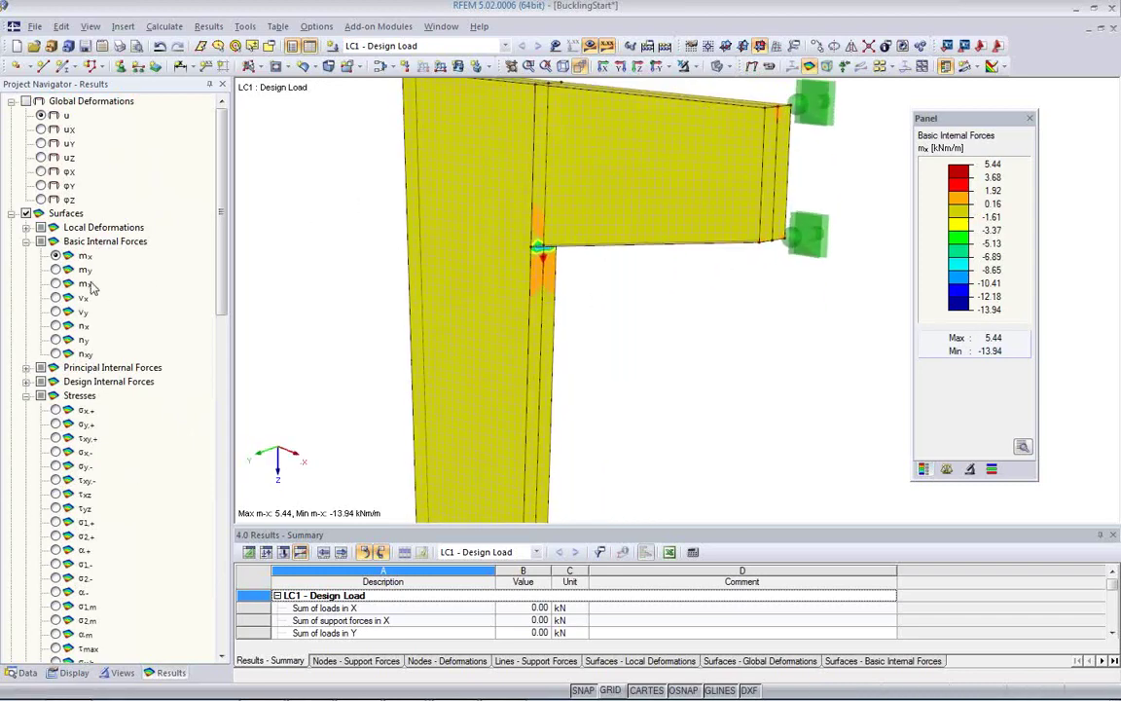
{"action": "left_click", "coordinate": [56, 270]}
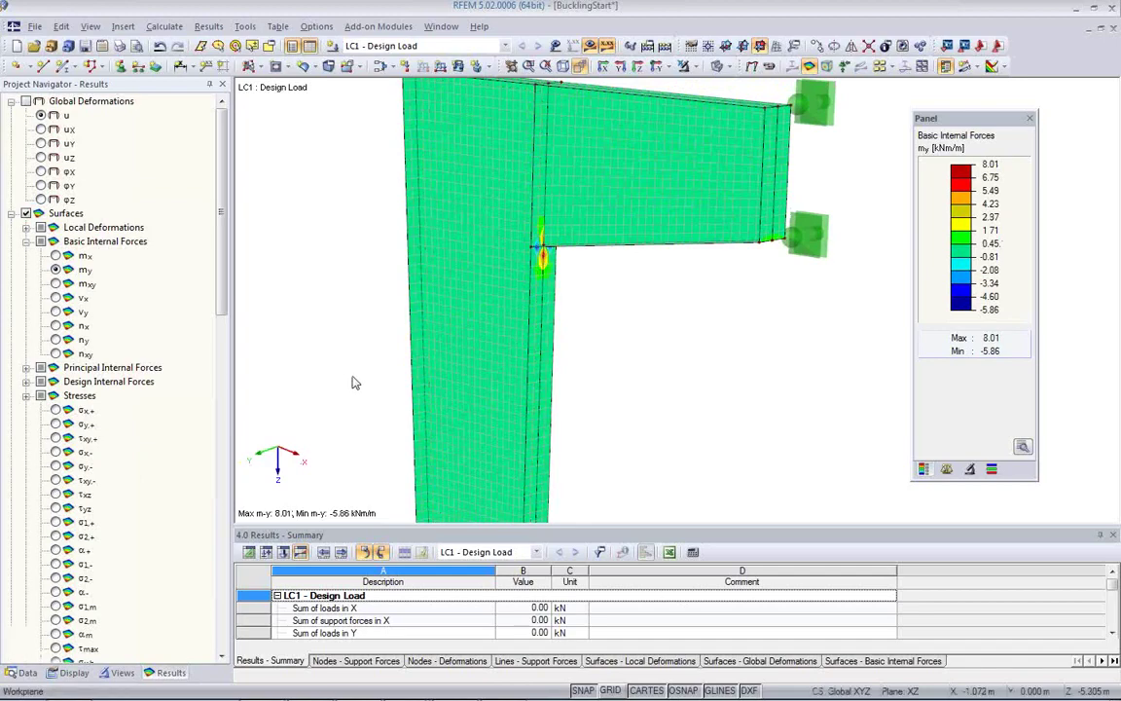
Display the basic internal force nx and examine its distribution around the column-beam joint and along the column flanges.
{"action": "left_click", "coordinate": [56, 325]}
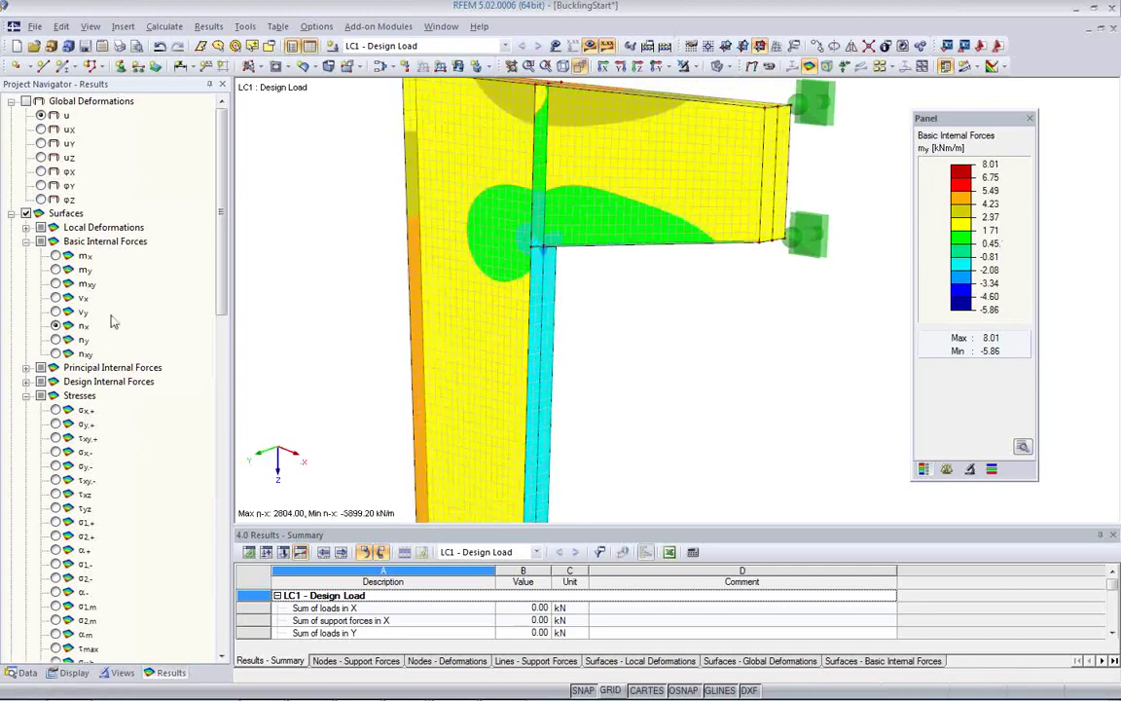
{"action": "middle_click_drag", "start_coordinate": [626, 292], "coordinate": [682, 306], "text": "ctrl"}
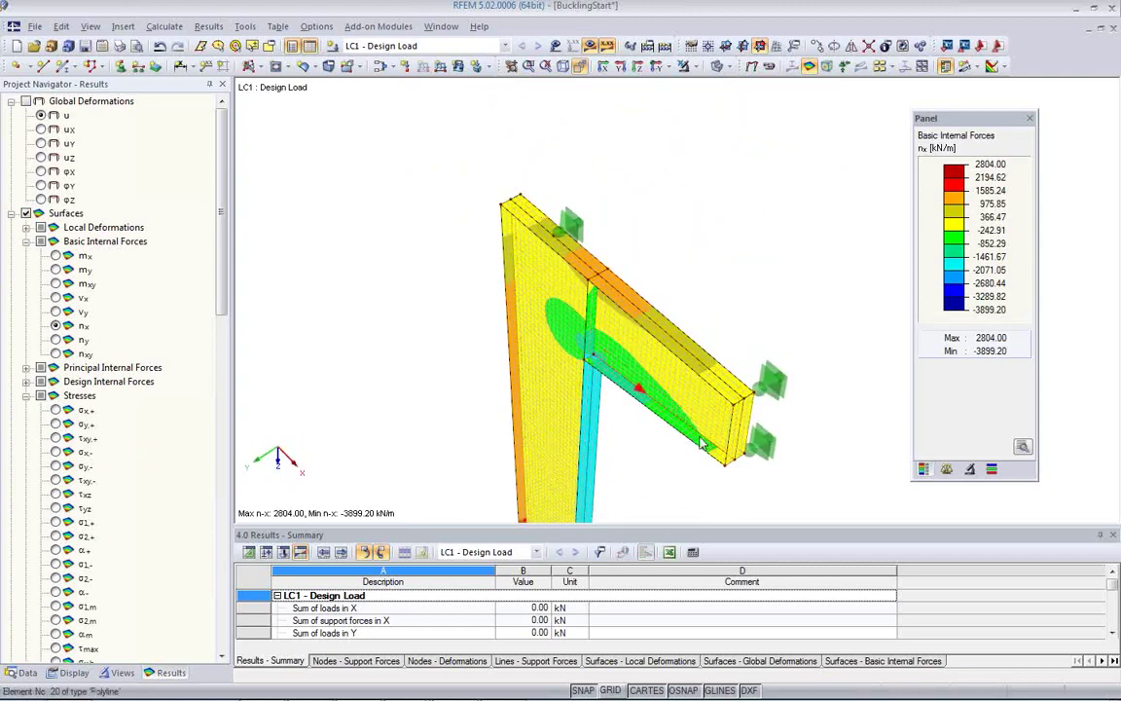
{"action": "middle_click_drag", "start_coordinate": [613, 457], "coordinate": [725, 253]}
{"action": "middle_click_drag", "start_coordinate": [651, 393], "coordinate": [562, 361], "text": "ctrl"}
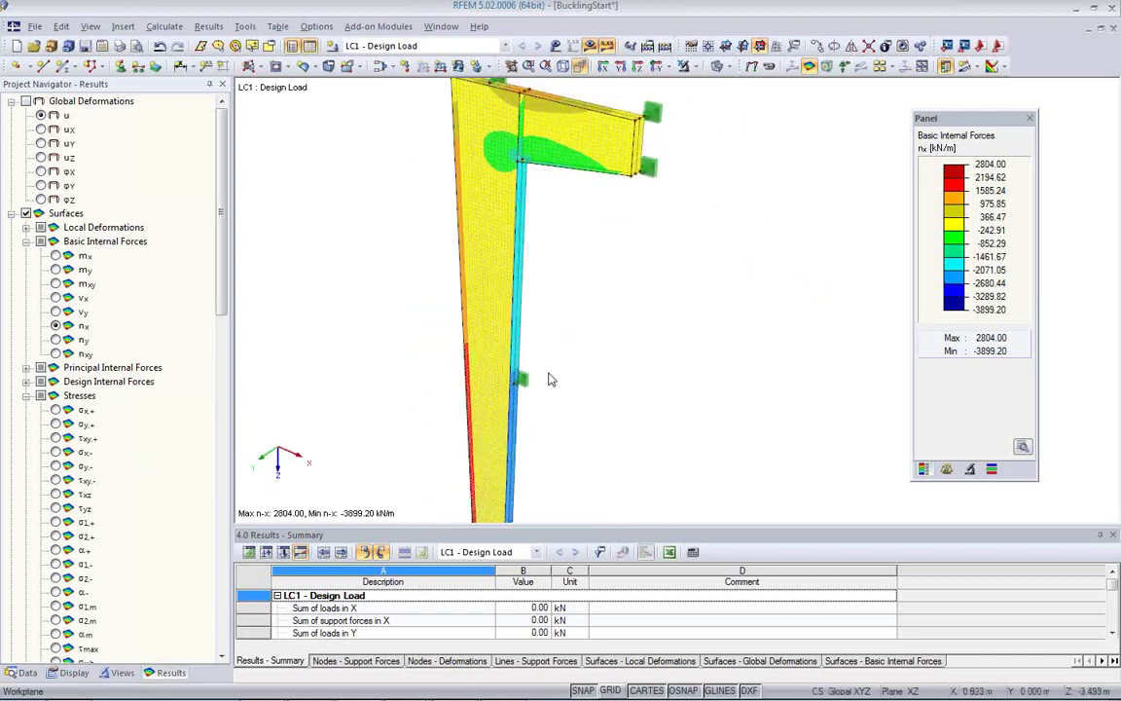
{"action": "middle_click_drag", "start_coordinate": [622, 258], "coordinate": [643, 355]}
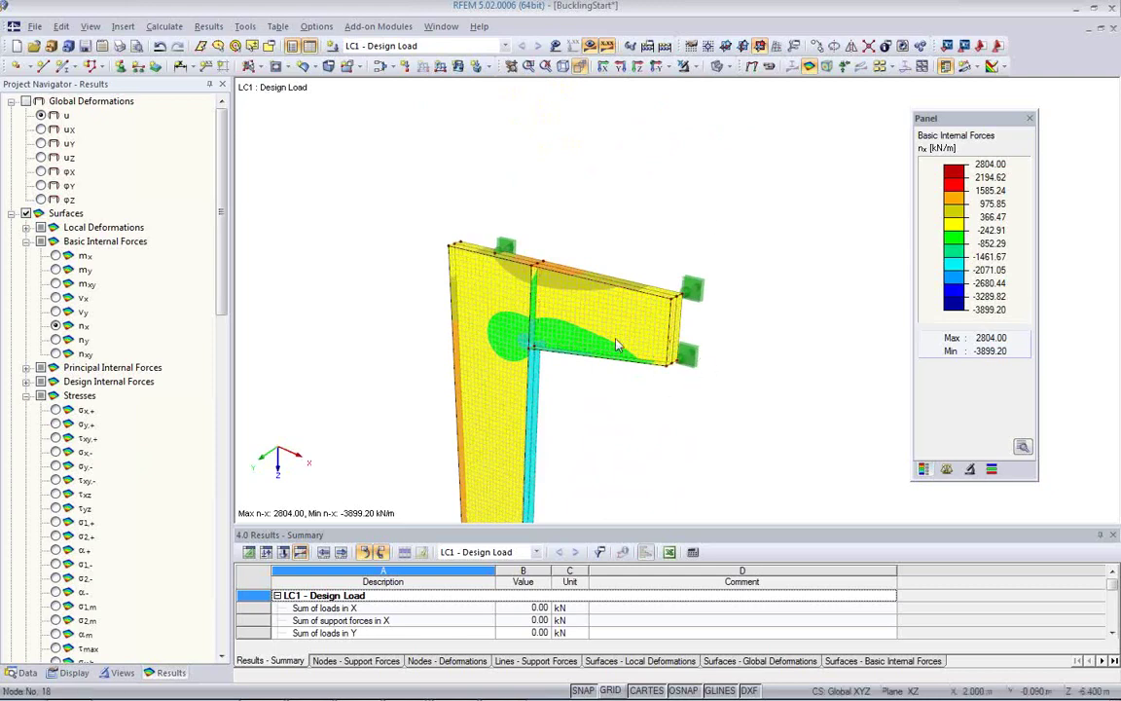
{"action": "scroll", "coordinate": [563, 283], "scroll_direction": "up", "scroll_amount": 4}
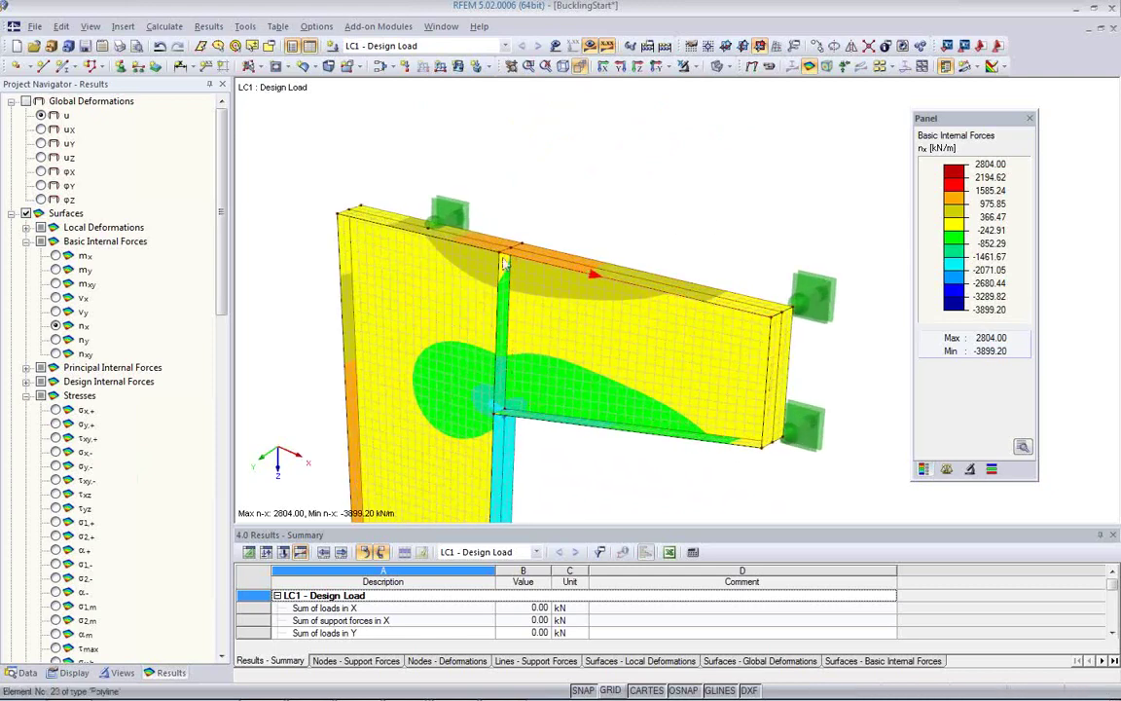
{"action": "scroll", "coordinate": [534, 273], "scroll_direction": "up", "scroll_amount": 2}
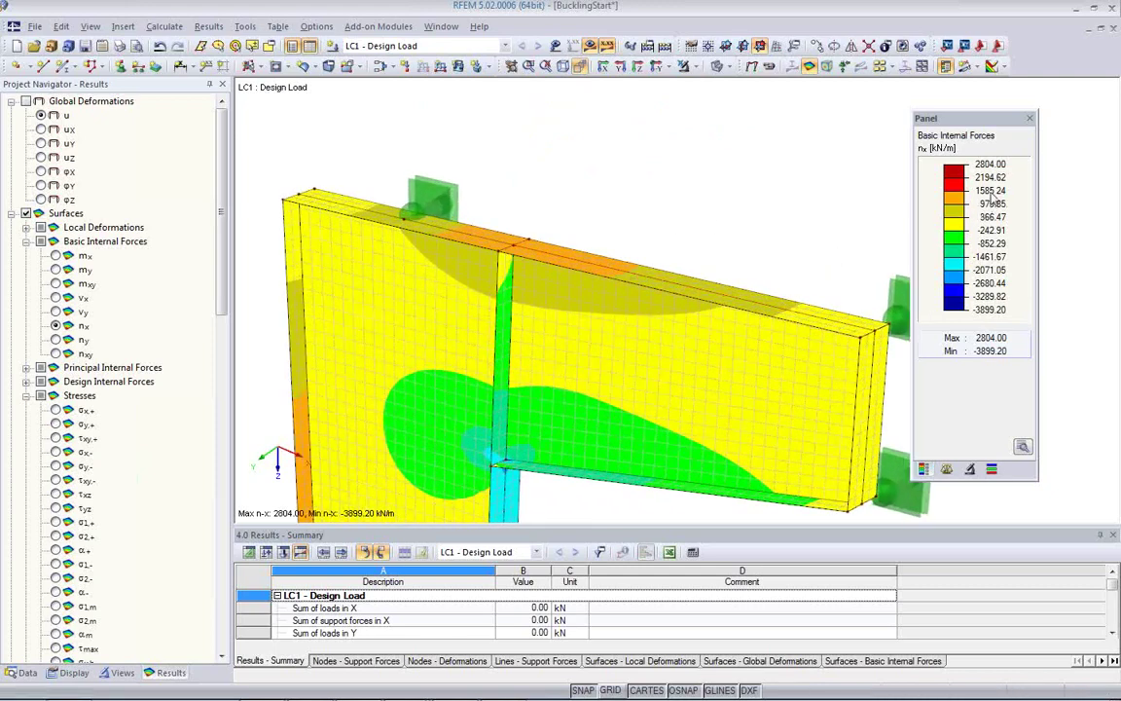
{"action": "middle_click_drag", "start_coordinate": [589, 452], "coordinate": [586, 146]}
{"action": "scroll", "coordinate": [532, 356], "scroll_direction": "down", "scroll_amount": 3}
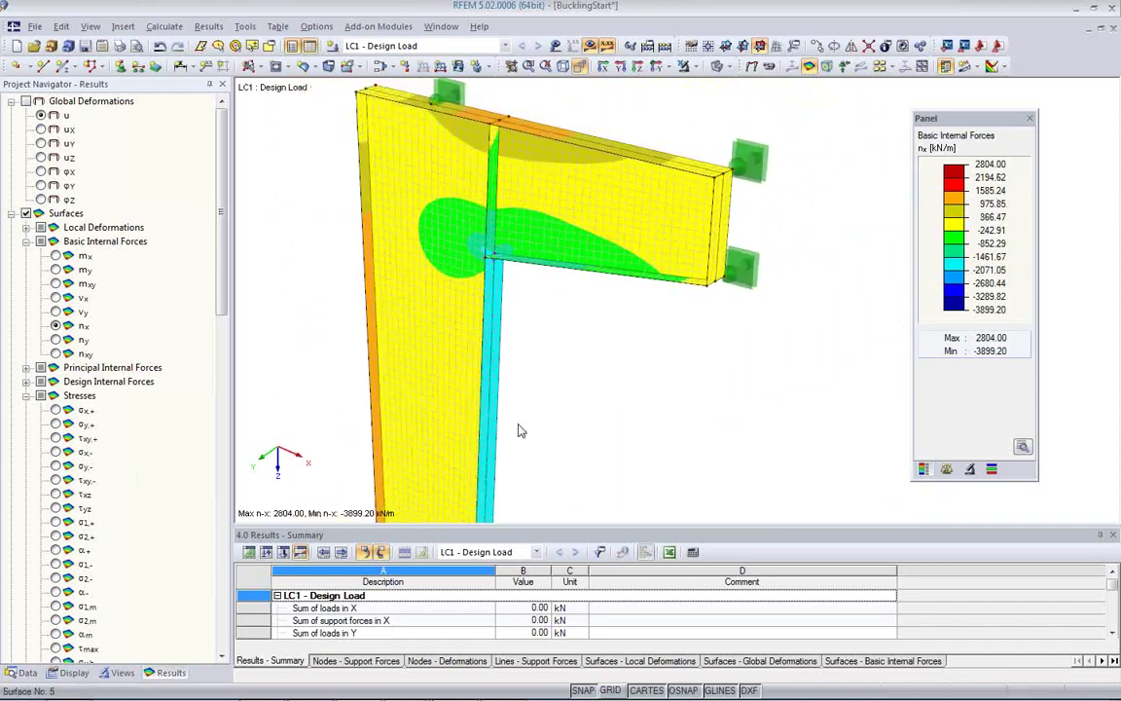
{"action": "middle_click_drag", "start_coordinate": [532, 356], "coordinate": [545, 283]}
{"action": "scroll", "coordinate": [548, 292], "scroll_direction": "down", "scroll_amount": 2}
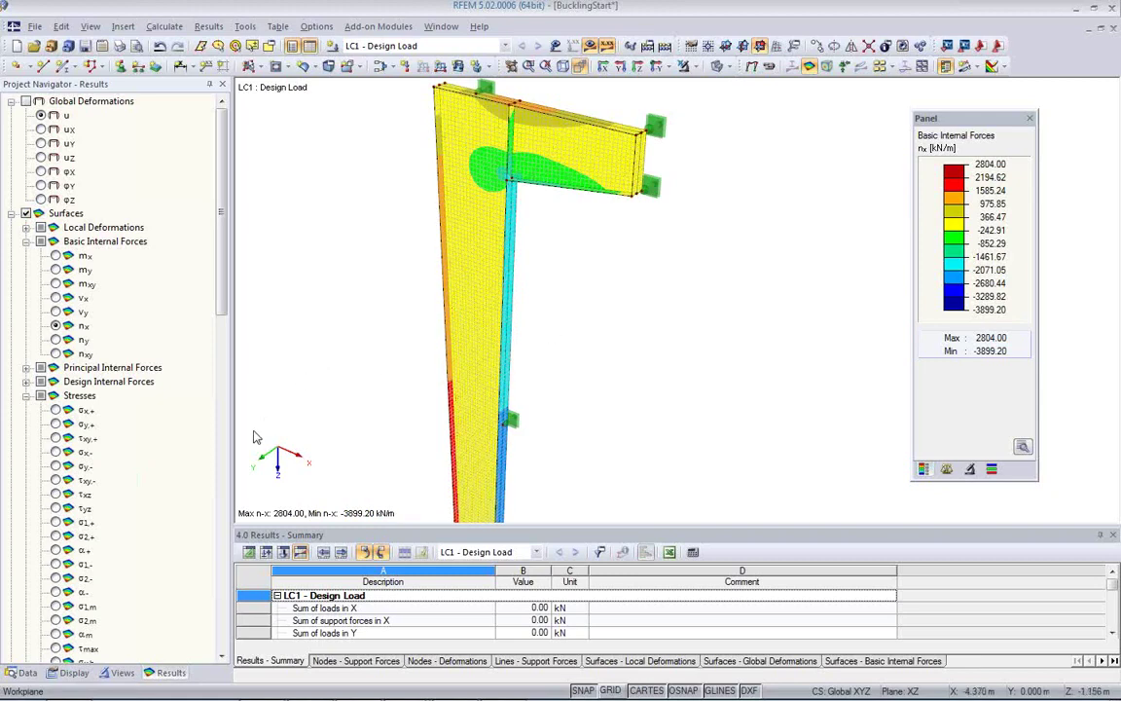
Compare the surface stresses σx,+, σy,+ and σy,- on the frame, ending with σx,+ displayed.
{"action": "scroll", "coordinate": [122, 263], "scroll_direction": "down", "scroll_amount": 4}
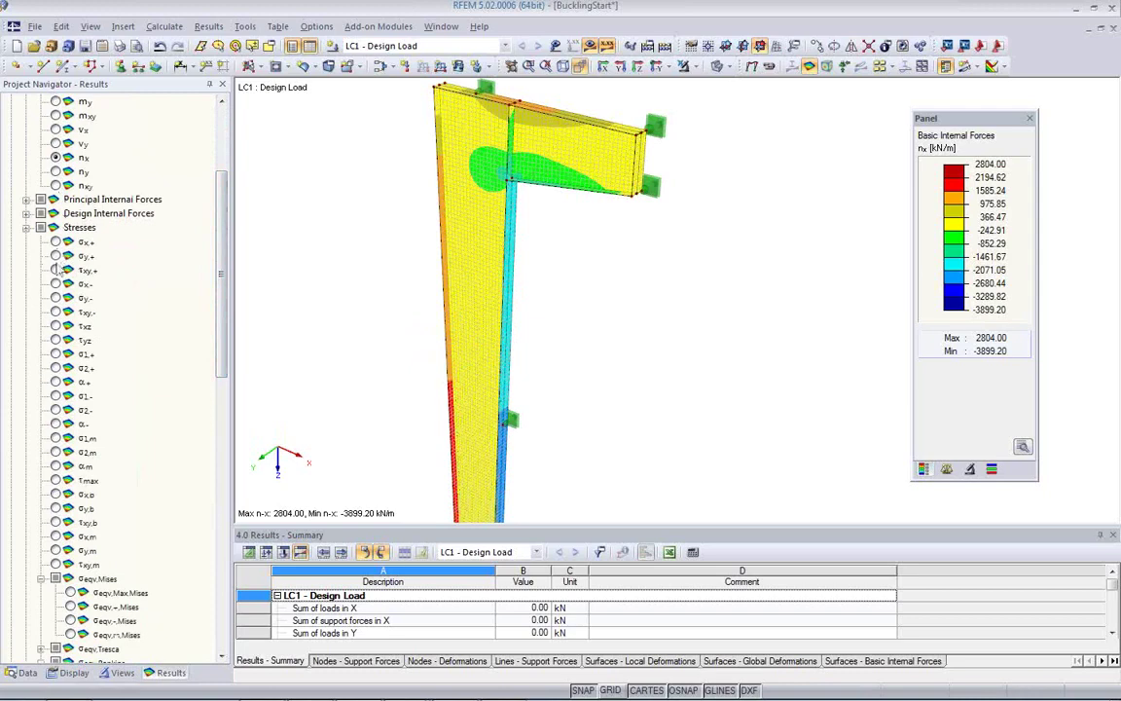
{"action": "left_click", "coordinate": [56, 243]}
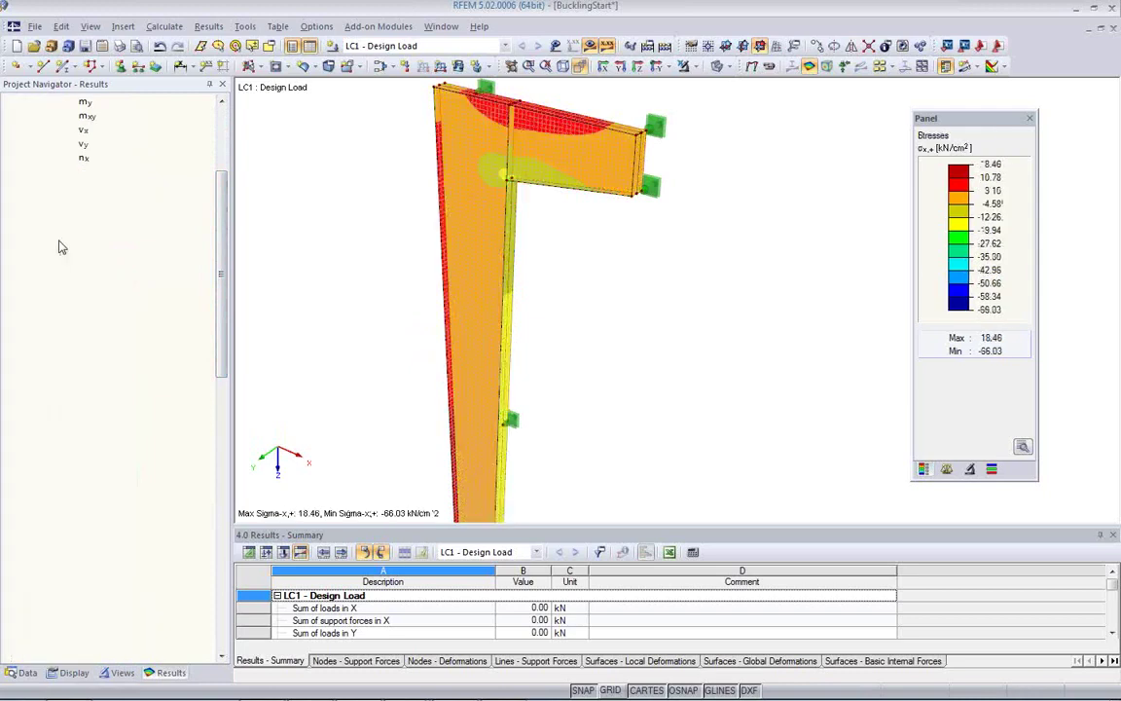
{"action": "left_click", "coordinate": [56, 256]}
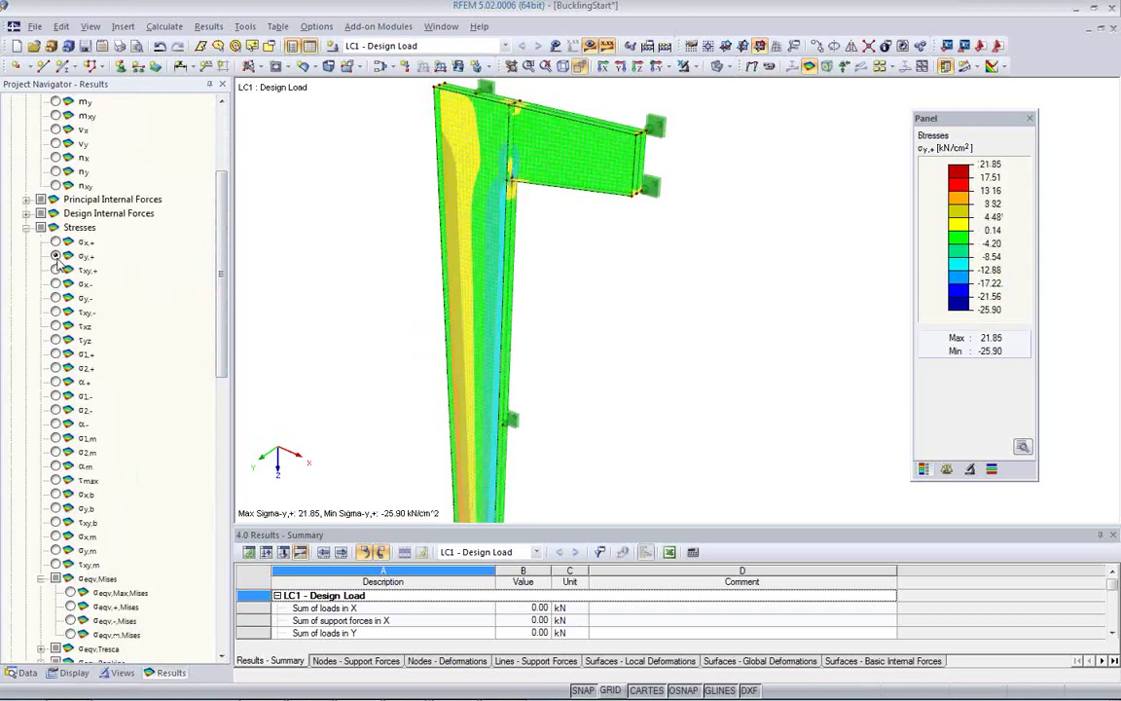
{"action": "left_click", "coordinate": [56, 243]}
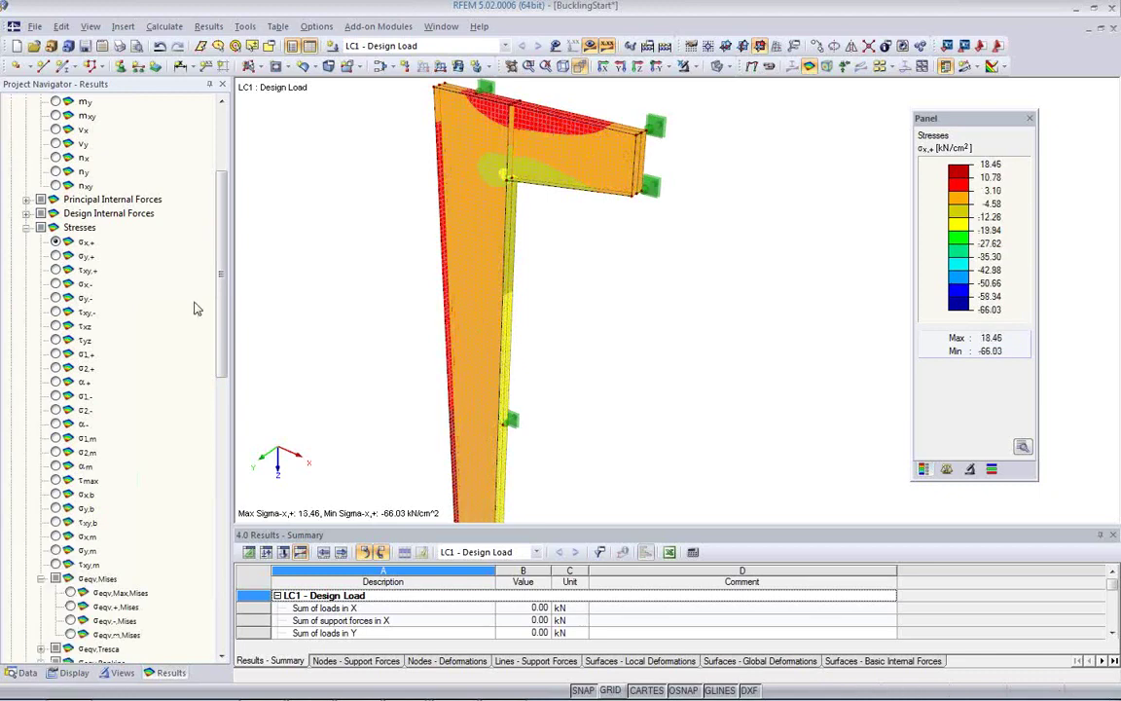
{"action": "left_click", "coordinate": [55, 299]}
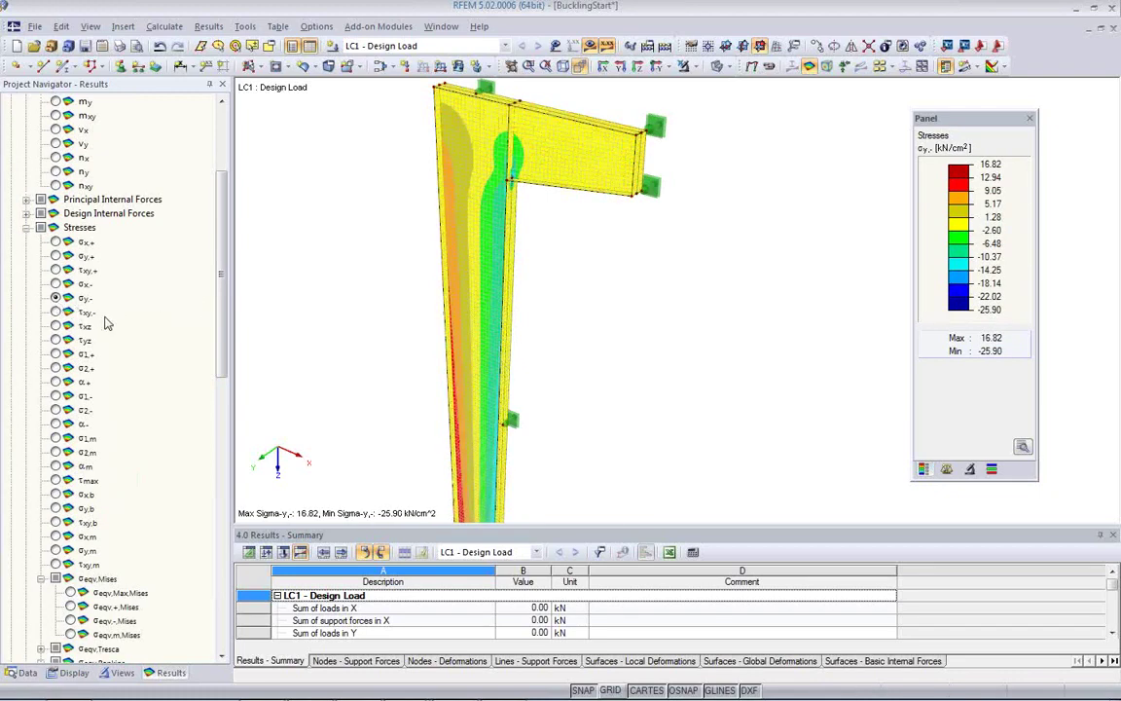
{"action": "left_click", "coordinate": [55, 242]}
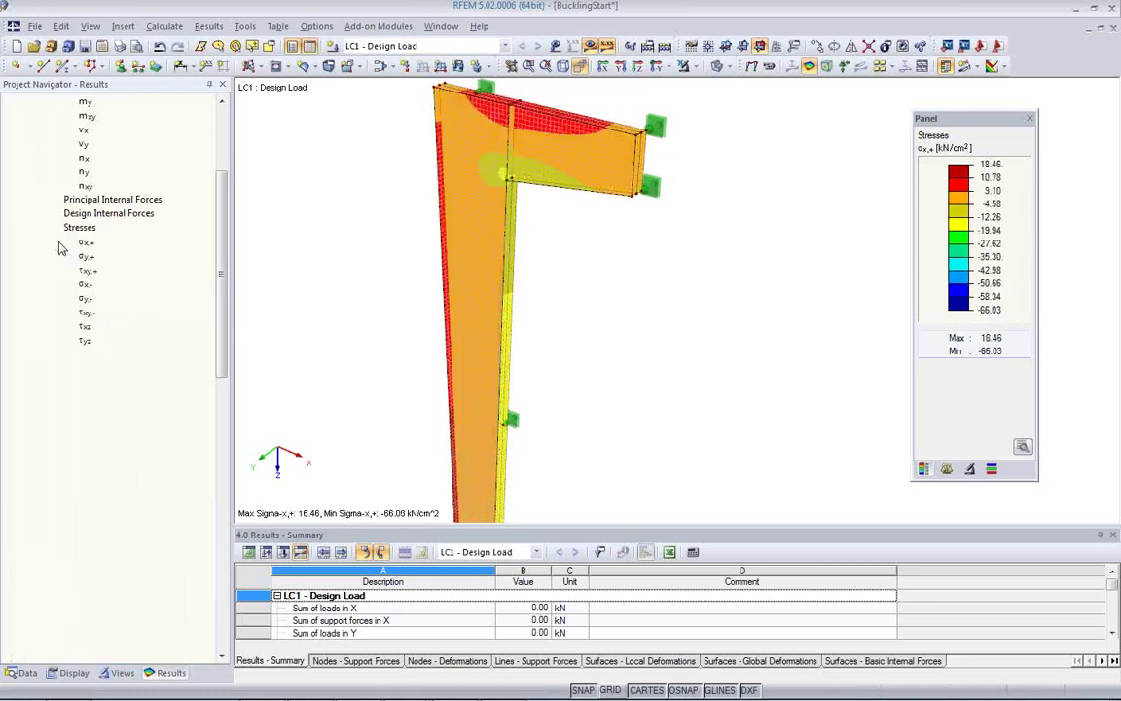
Inspect the σx,+ stresses at the column-beam joint from a different angle, and switch the display to σy,-.
{"action": "middle_click_drag", "start_coordinate": [395, 328], "coordinate": [461, 311], "text": "ctrl"}
{"action": "middle_click_drag", "start_coordinate": [512, 271], "coordinate": [494, 309]}
{"action": "left_click_drag", "start_coordinate": [220, 374], "coordinate": [218, 369]}
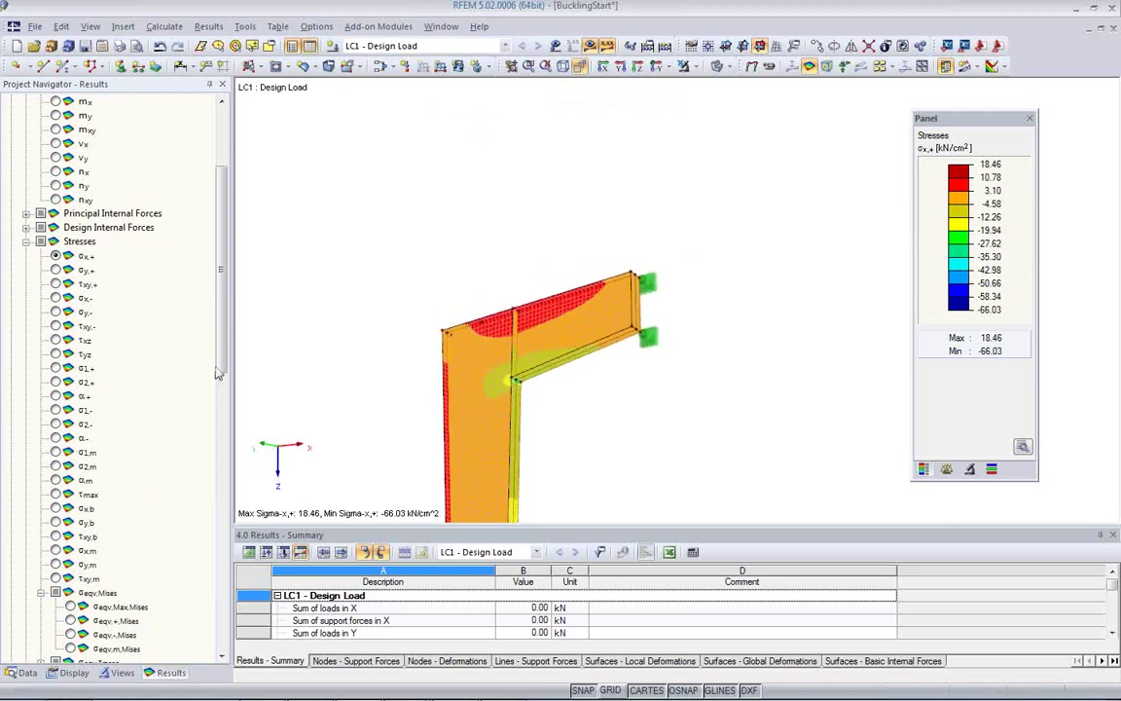
{"action": "left_click", "coordinate": [55, 312]}
{"action": "middle_click_drag", "start_coordinate": [507, 331], "coordinate": [514, 383], "text": "ctrl"}
Display the maximum von Mises equivalent stresses σeqv,Max,Mises on the entire frame.
{"action": "scroll", "coordinate": [514, 282], "scroll_direction": "down", "scroll_amount": 4}
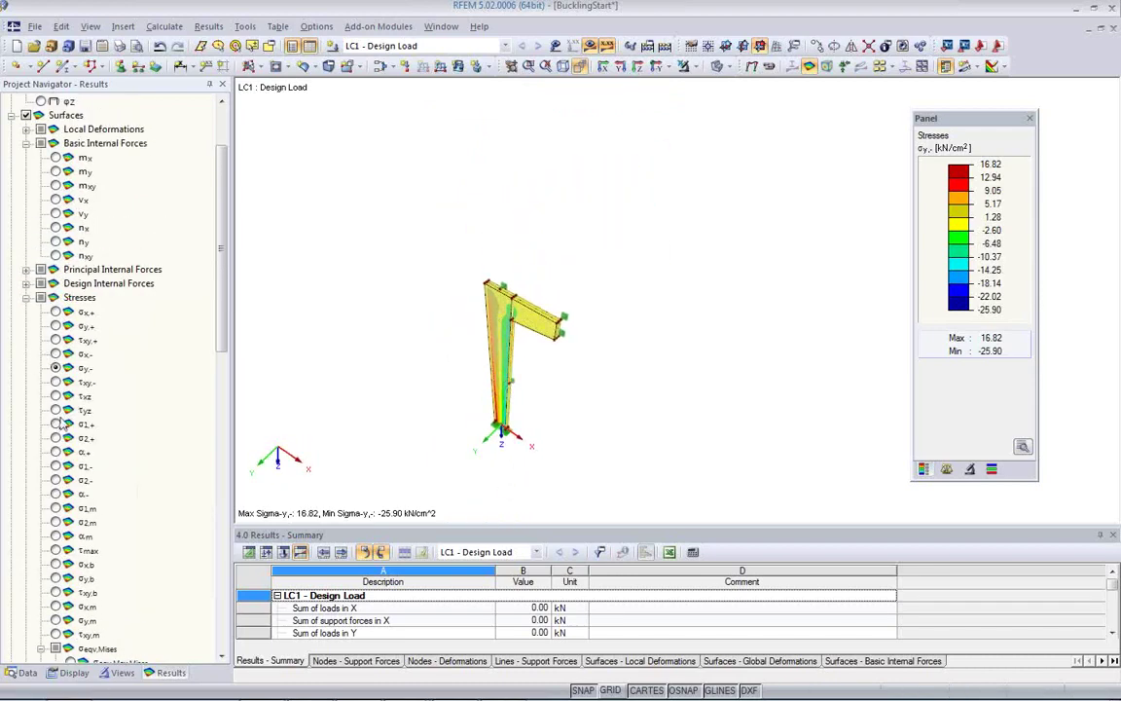
{"action": "scroll", "coordinate": [113, 342], "scroll_direction": "down", "scroll_amount": 4}
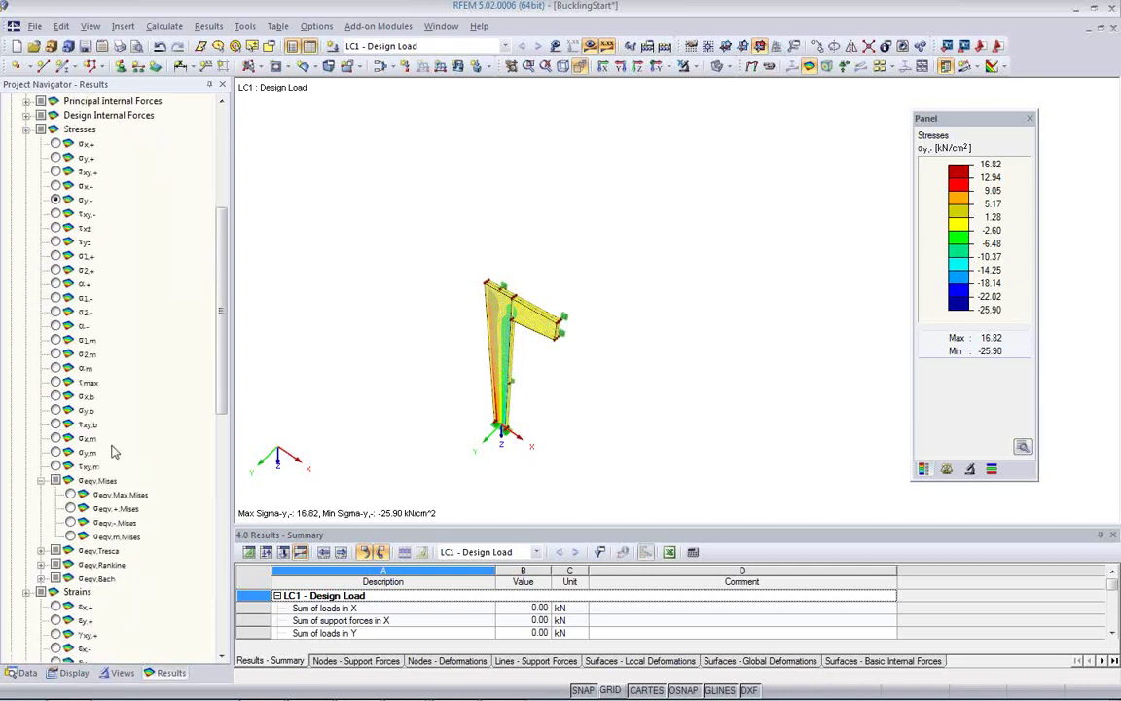
{"action": "left_click", "coordinate": [70, 495]}
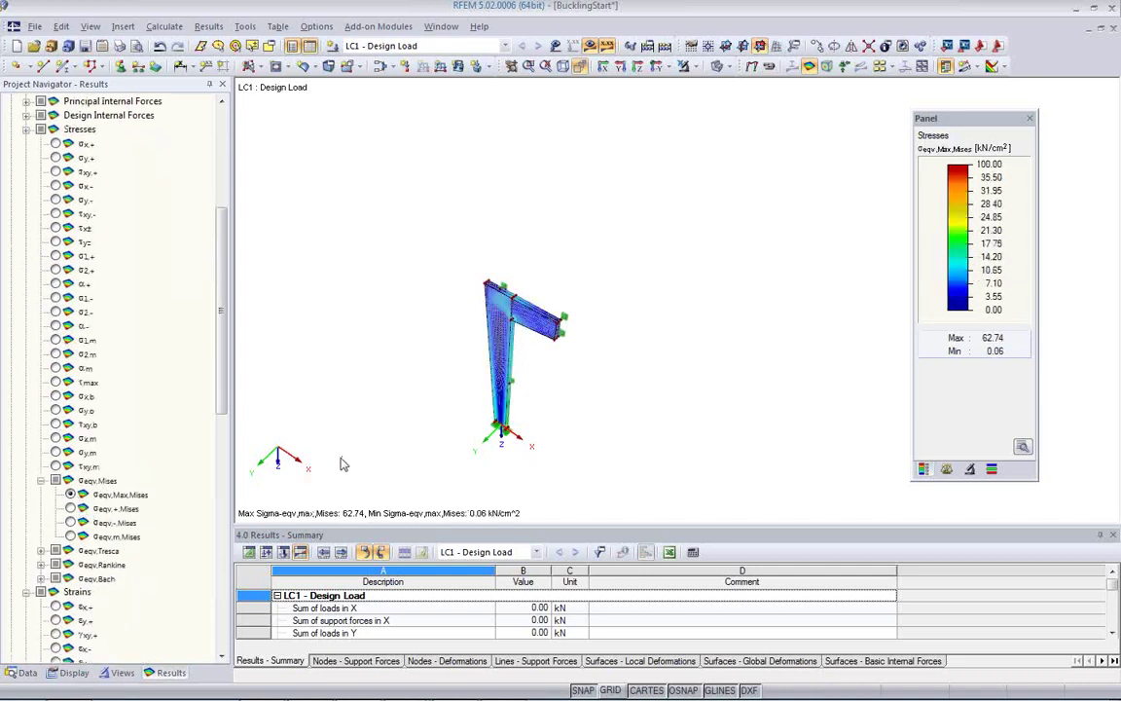
Examine the maximum von Mises stress distribution over the frame and its knee joint.
{"action": "middle_click_drag", "start_coordinate": [550, 375], "coordinate": [625, 252], "text": "ctrl"}
{"action": "scroll", "coordinate": [553, 312], "scroll_direction": "up", "scroll_amount": 3}
{"action": "mouse_move", "coordinate": [492, 308]}
{"action": "middle_mouse_down"}
{"action": "mouse_move", "coordinate": [547, 190]}
{"action": "mouse_move", "coordinate": [503, 225]}
{"action": "mouse_move", "coordinate": [412, 233]}
{"action": "mouse_move", "coordinate": [733, 263]}
{"action": "mouse_move", "coordinate": [505, 320]}
{"action": "middle_mouse_up"}
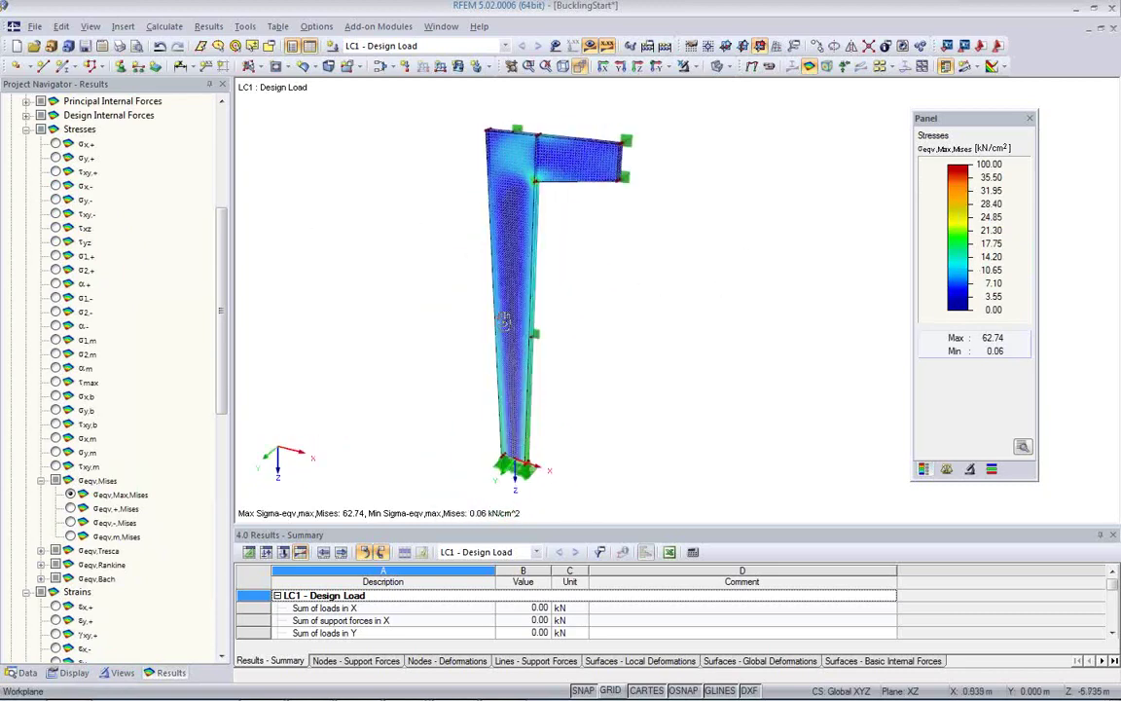
{"action": "scroll", "coordinate": [523, 212], "scroll_direction": "up", "scroll_amount": 5}
{"action": "scroll", "coordinate": [550, 177], "scroll_direction": "down", "scroll_amount": 5}
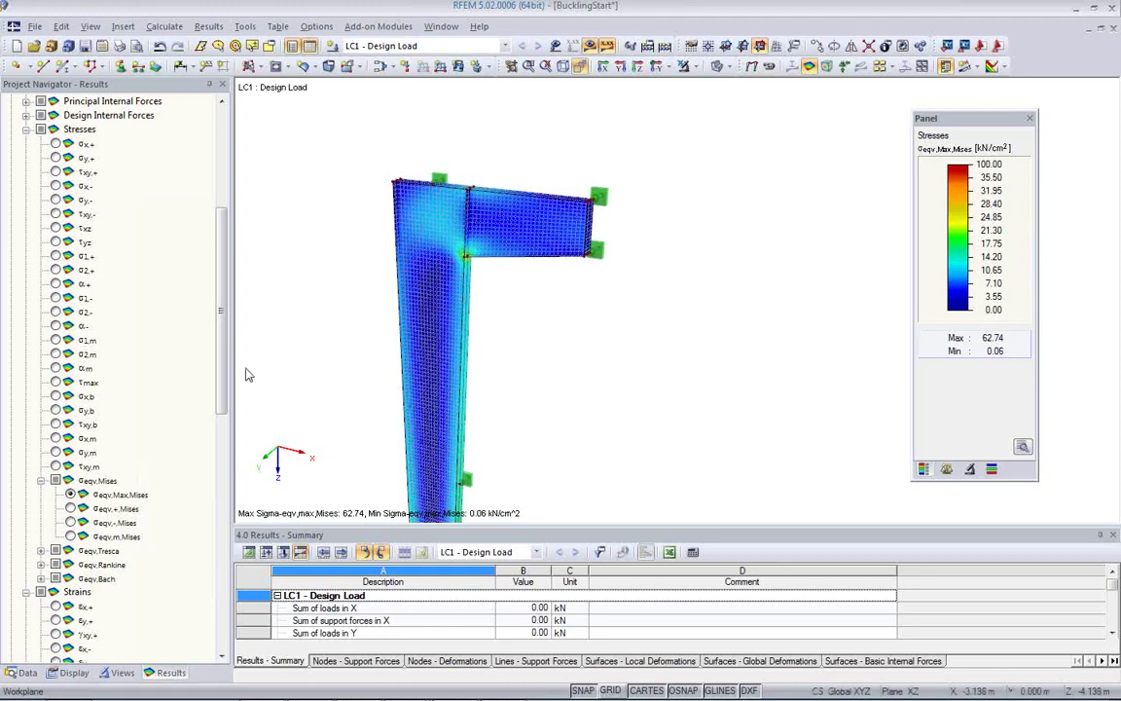
Open the RF-STEEL Surfaces add-on module and review its limit state load cases, material data and surface thicknesses.
{"action": "left_click", "coordinate": [26, 672]}
{"action": "scroll", "coordinate": [127, 457], "scroll_direction": "down", "scroll_amount": 4}
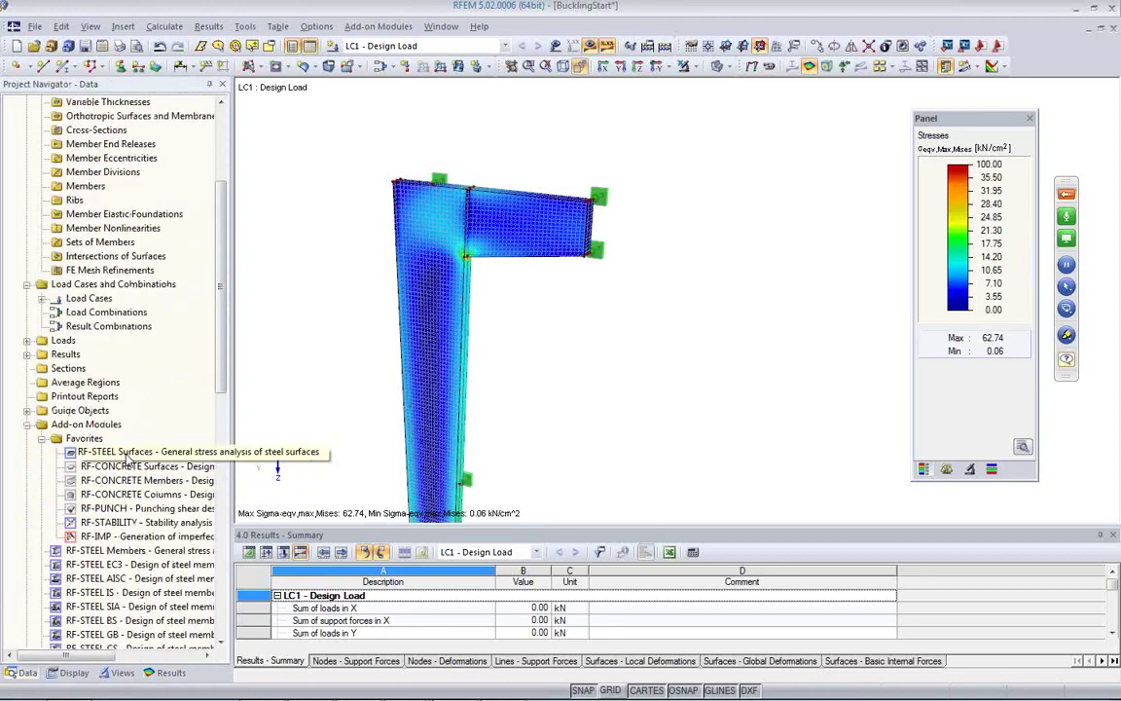
{"action": "double_click", "coordinate": [124, 453]}
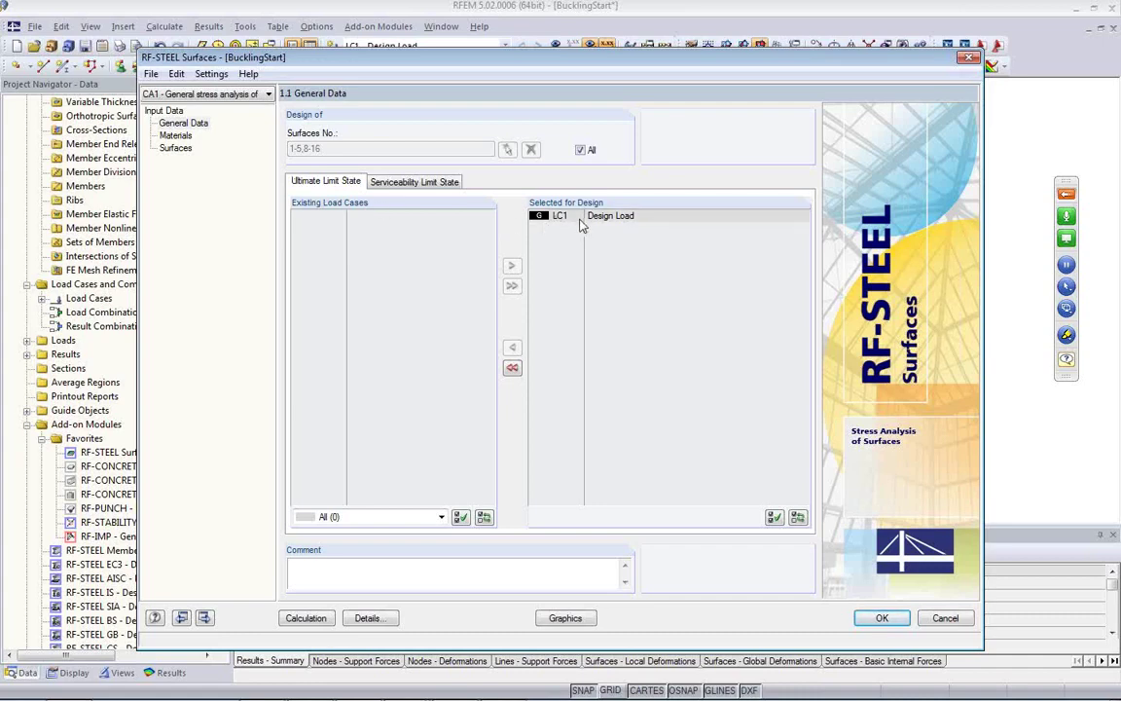
{"action": "left_click", "coordinate": [428, 183]}
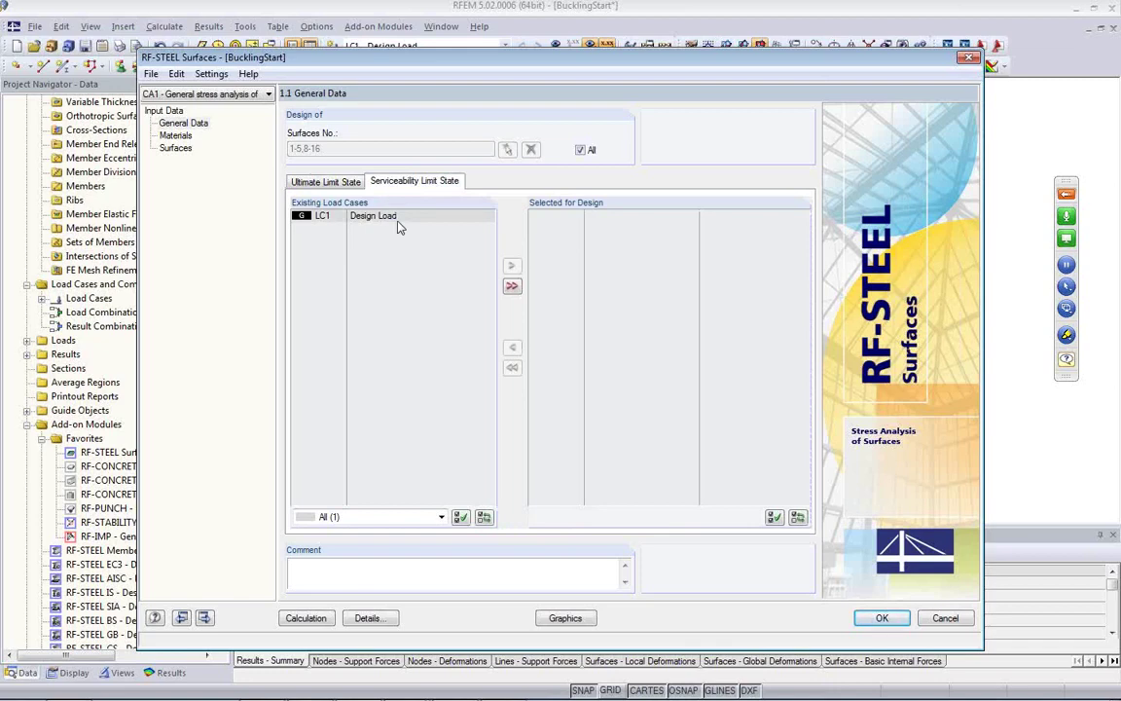
{"action": "left_click", "coordinate": [322, 181]}
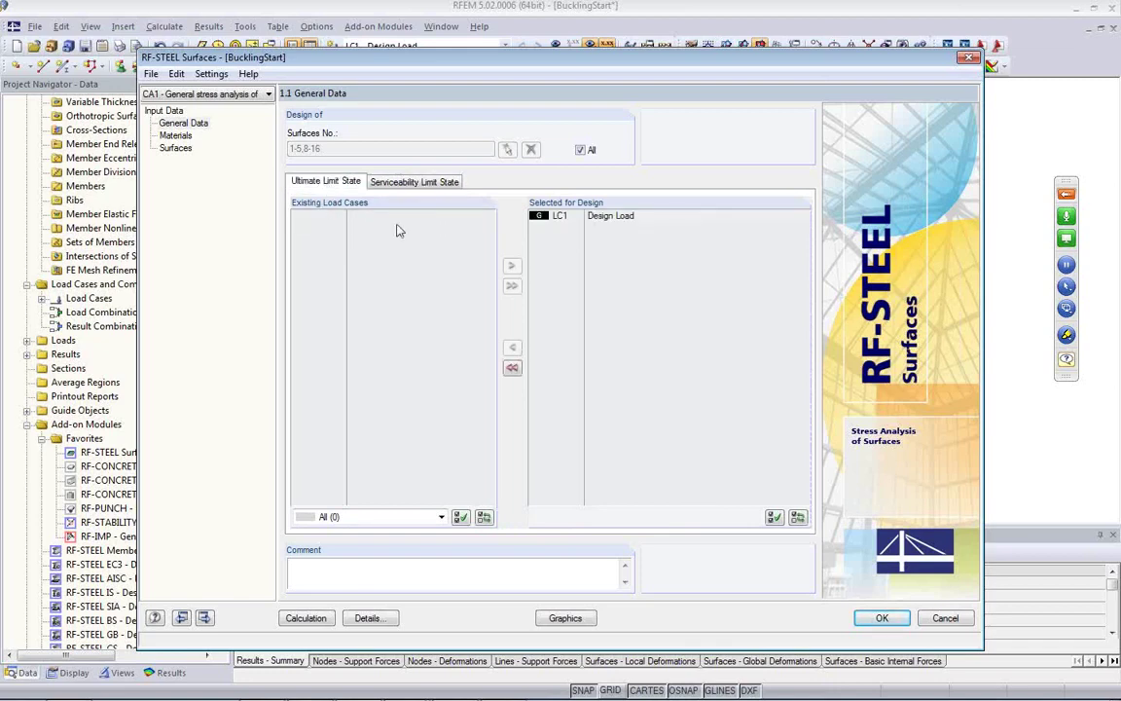
{"action": "left_click", "coordinate": [177, 136]}
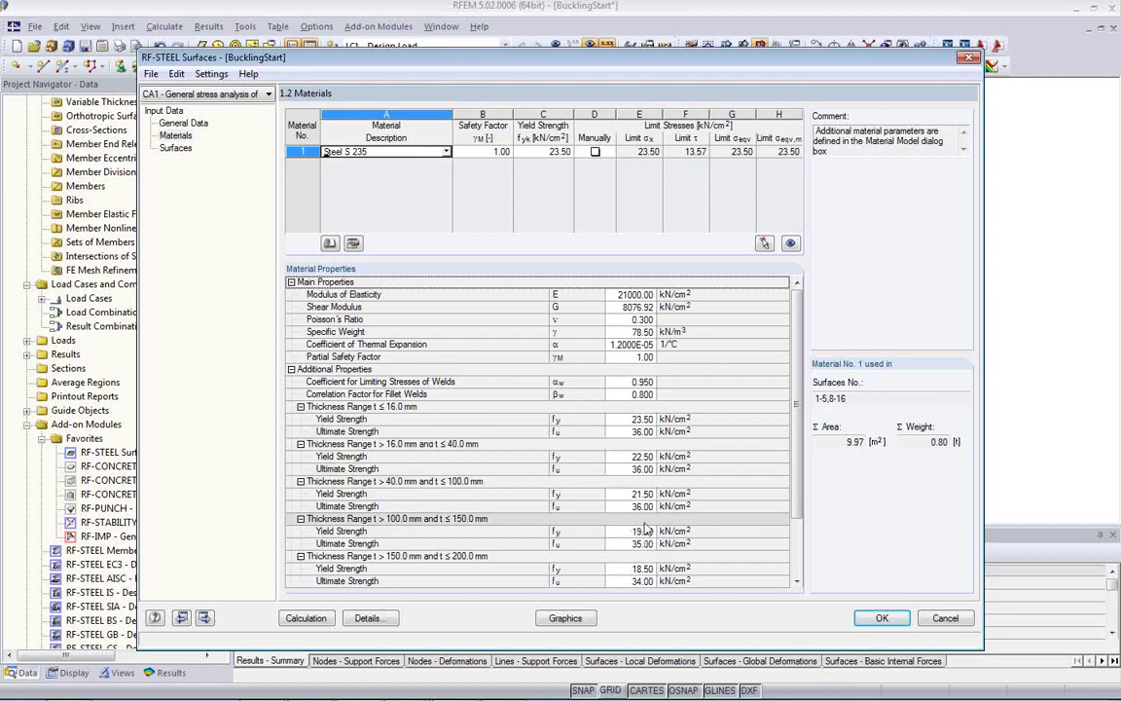
{"action": "left_click", "coordinate": [180, 149]}
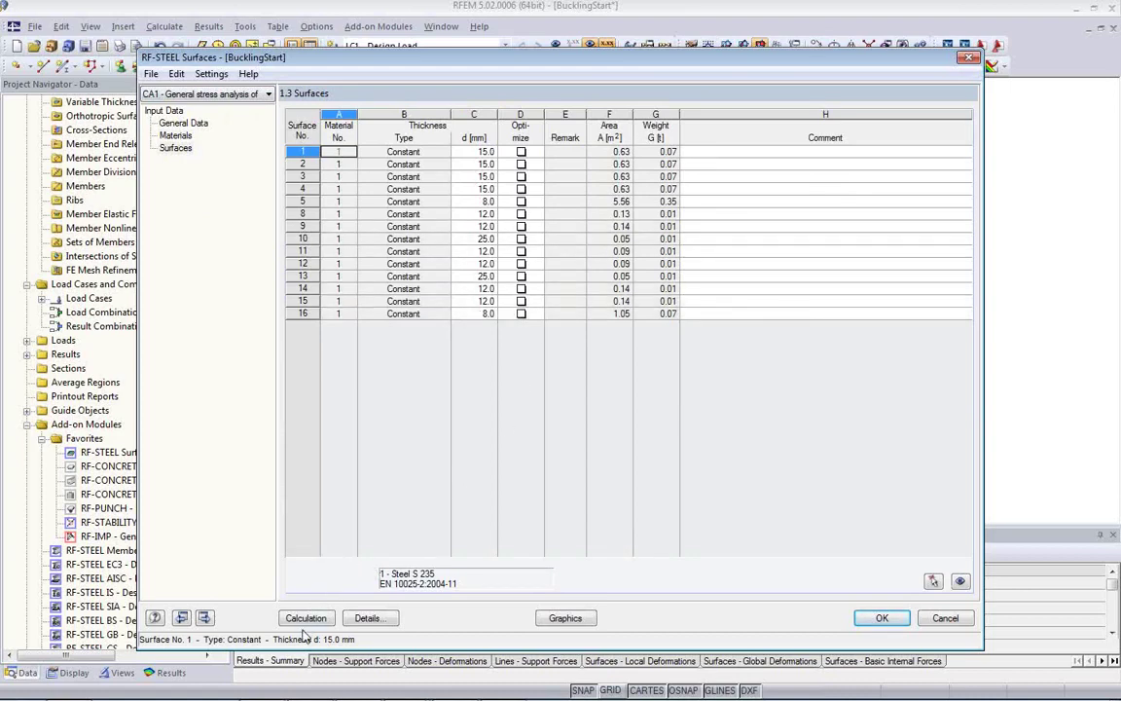
Review the design details for stresses, serviceability limits and options, accept them and run the RF-STEEL Surfaces calculation.
{"action": "left_click", "coordinate": [381, 624]}
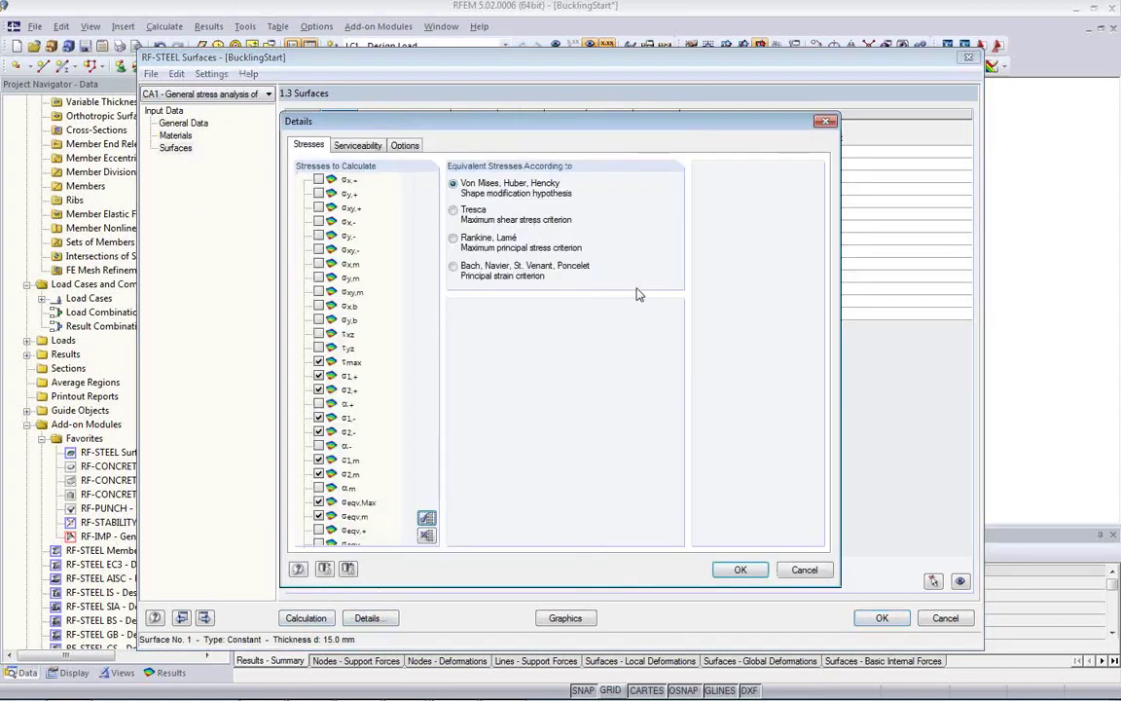
{"action": "scroll", "coordinate": [411, 328], "scroll_direction": "down", "scroll_amount": 1}
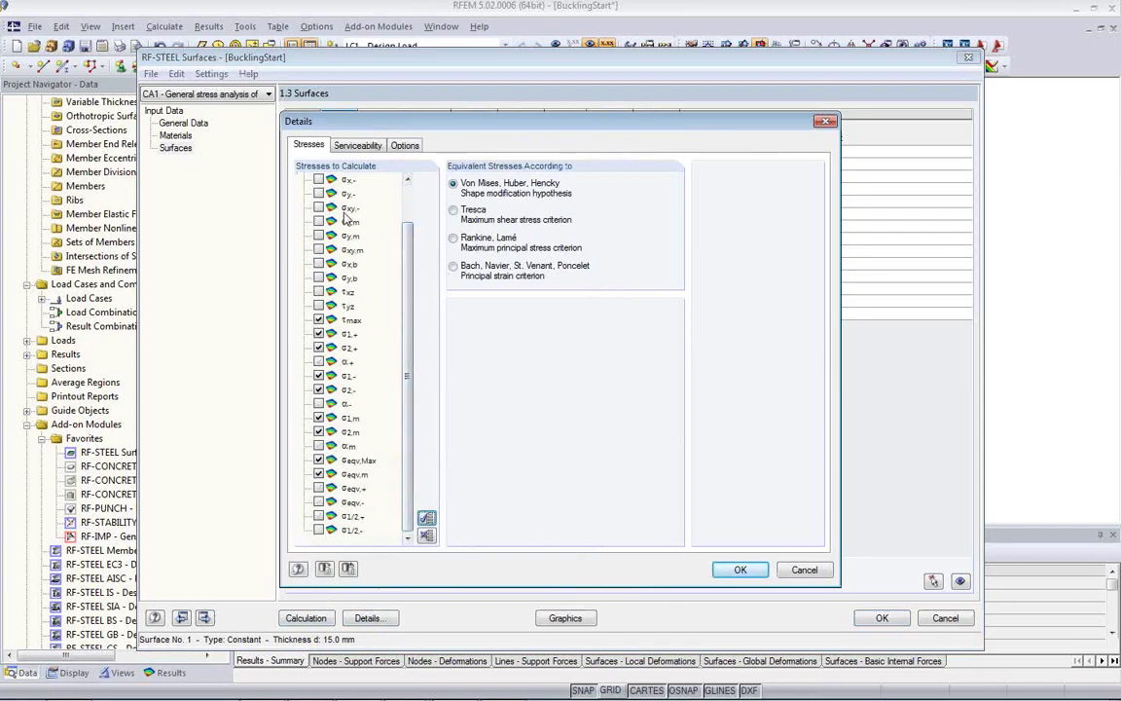
{"action": "left_click", "coordinate": [353, 148]}
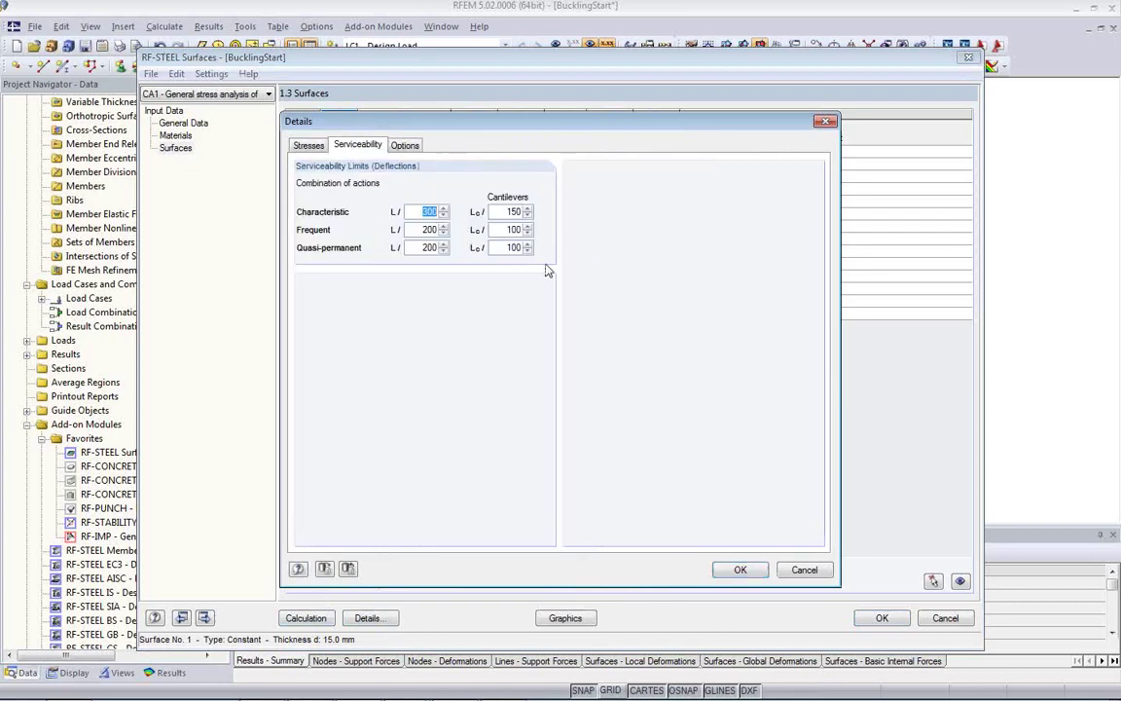
{"action": "left_click", "coordinate": [424, 230]}
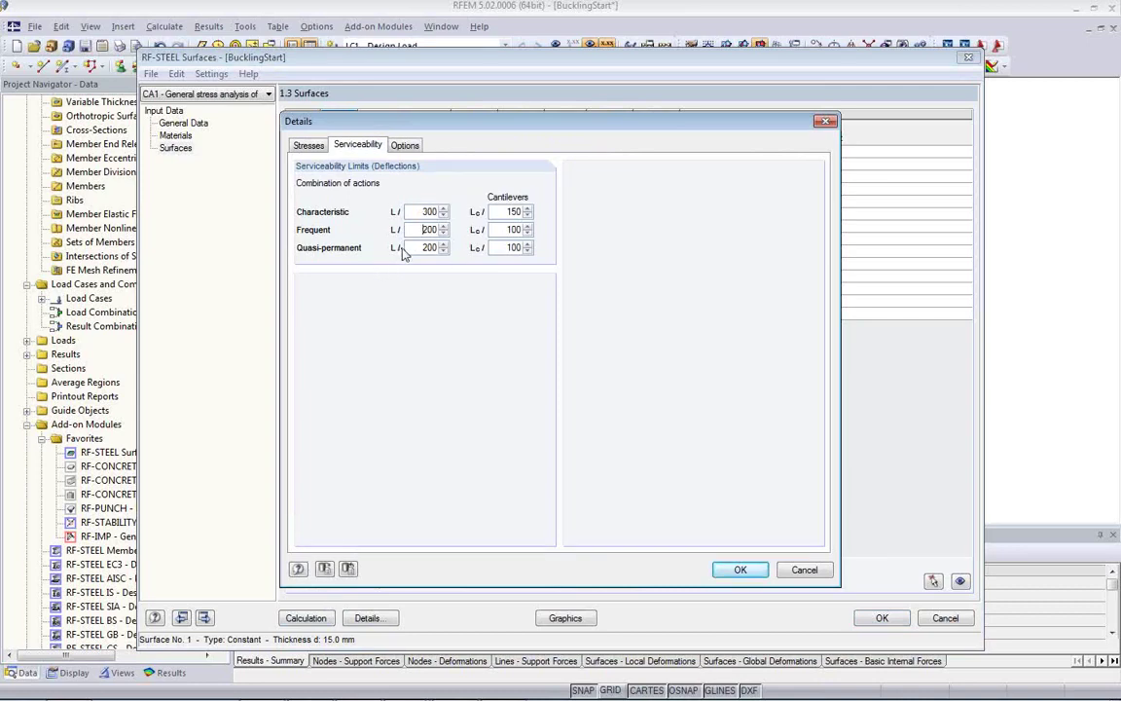
{"action": "left_click", "coordinate": [408, 147]}
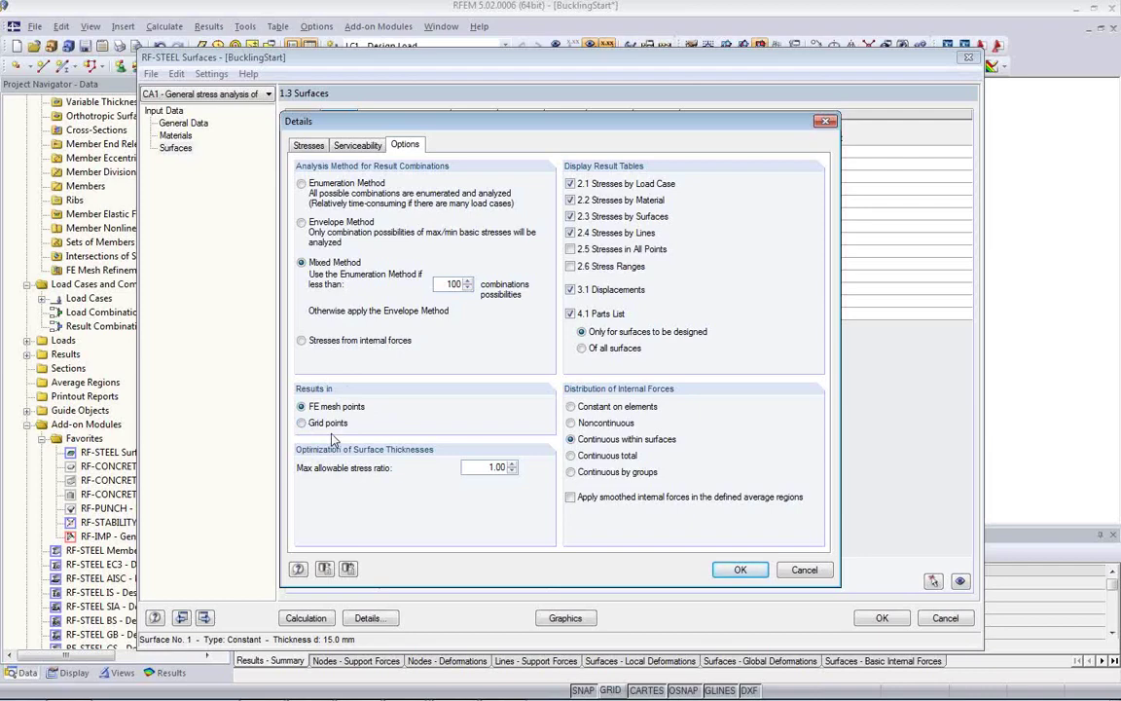
{"action": "left_click", "coordinate": [741, 571]}
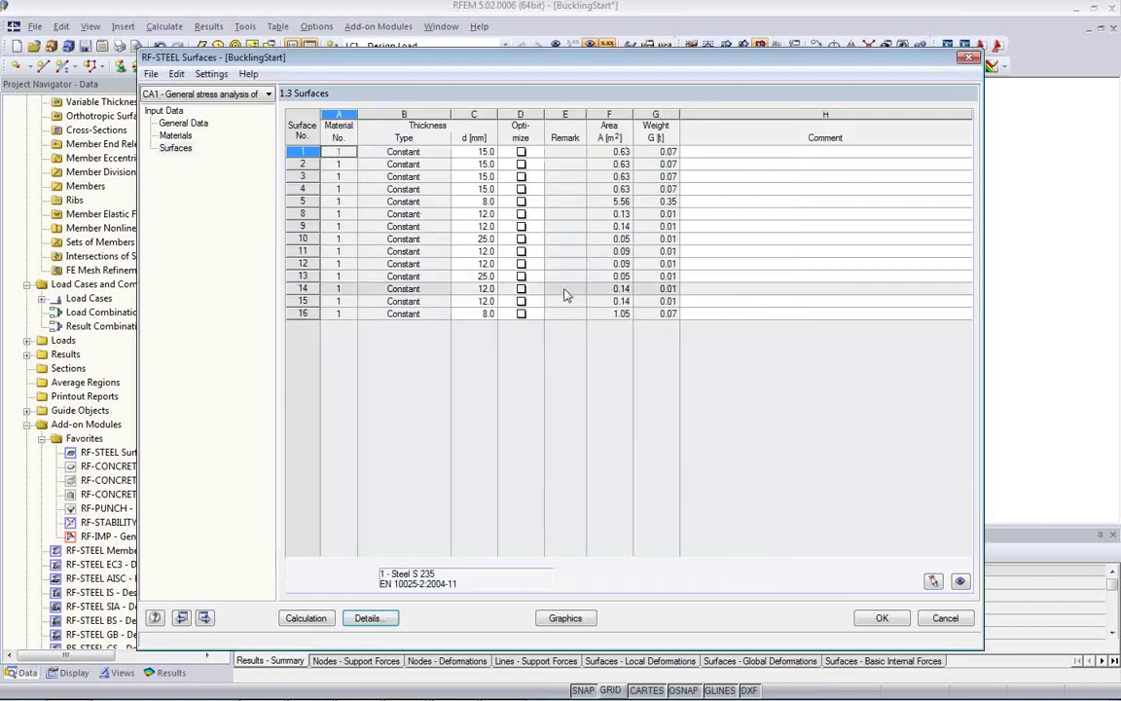
{"action": "left_click", "coordinate": [306, 619]}
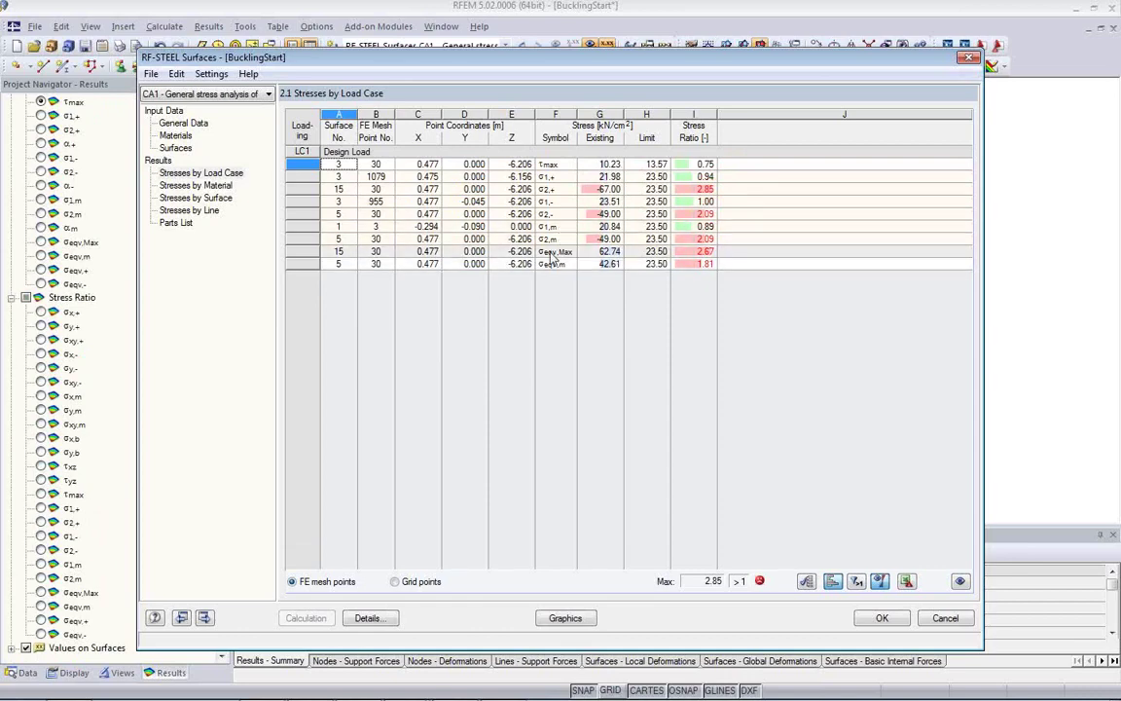
Compare the σeqv,Max, σeqv,m, τmax and σ1,+ results by load case with their governing locations on the model.
{"action": "left_click", "coordinate": [558, 251]}
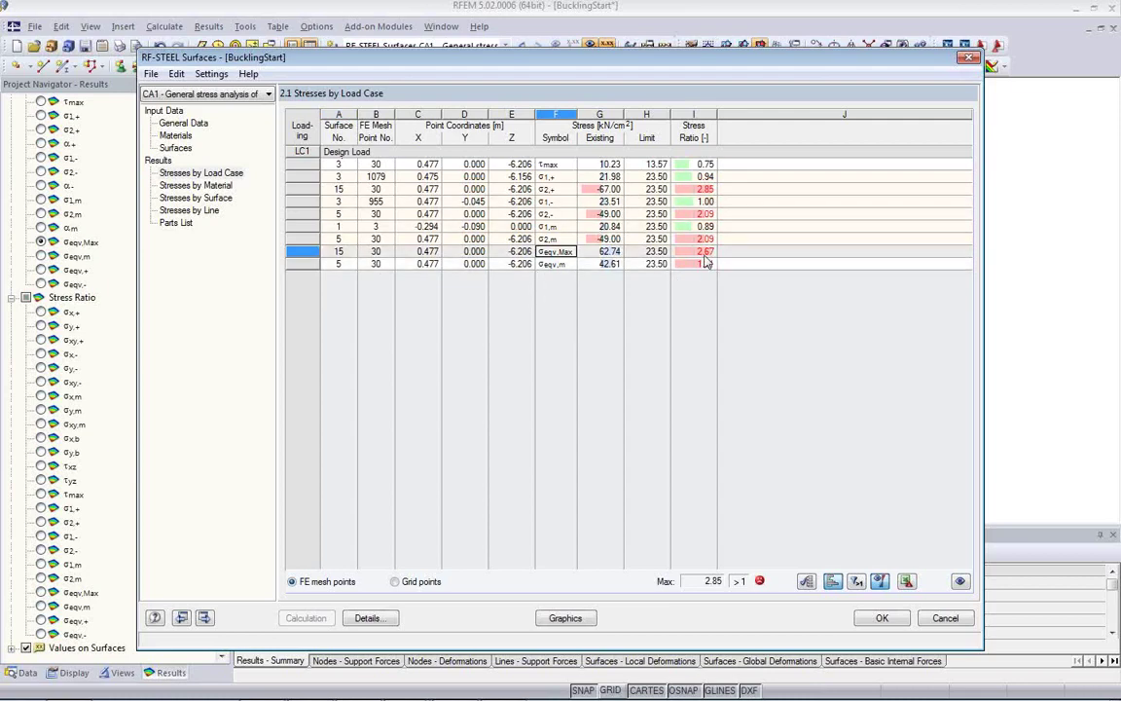
{"action": "left_click_drag", "start_coordinate": [475, 56], "coordinate": [548, 440]}
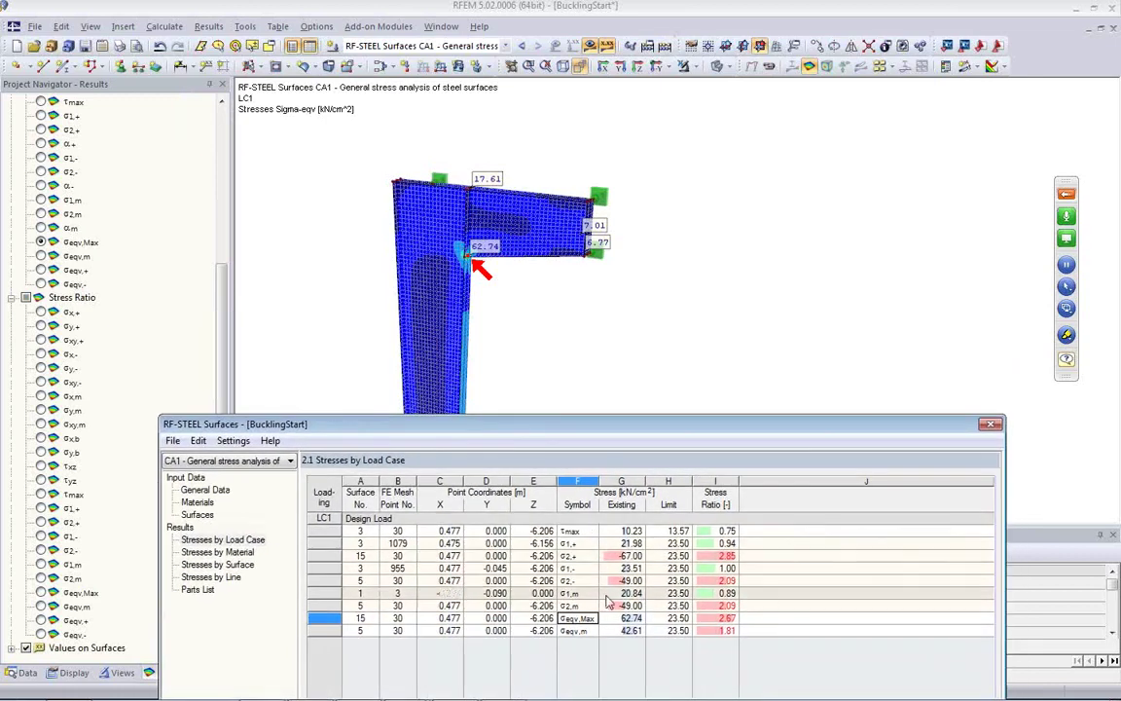
{"action": "left_click", "coordinate": [578, 632]}
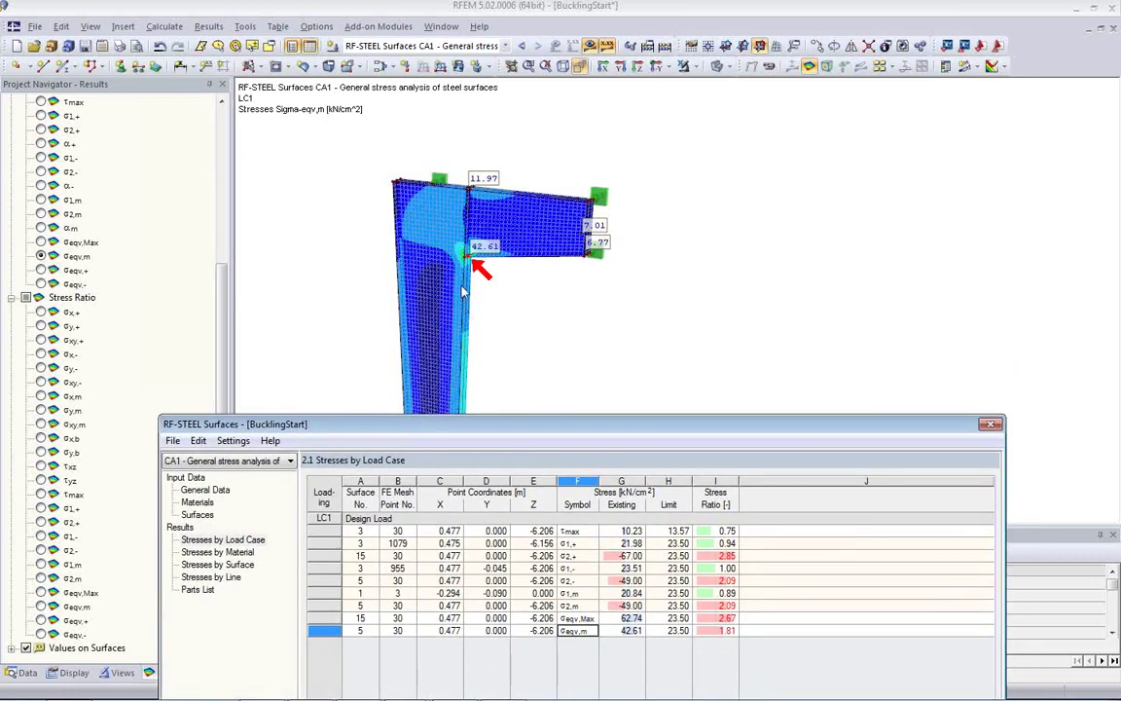
{"action": "left_click", "coordinate": [568, 531]}
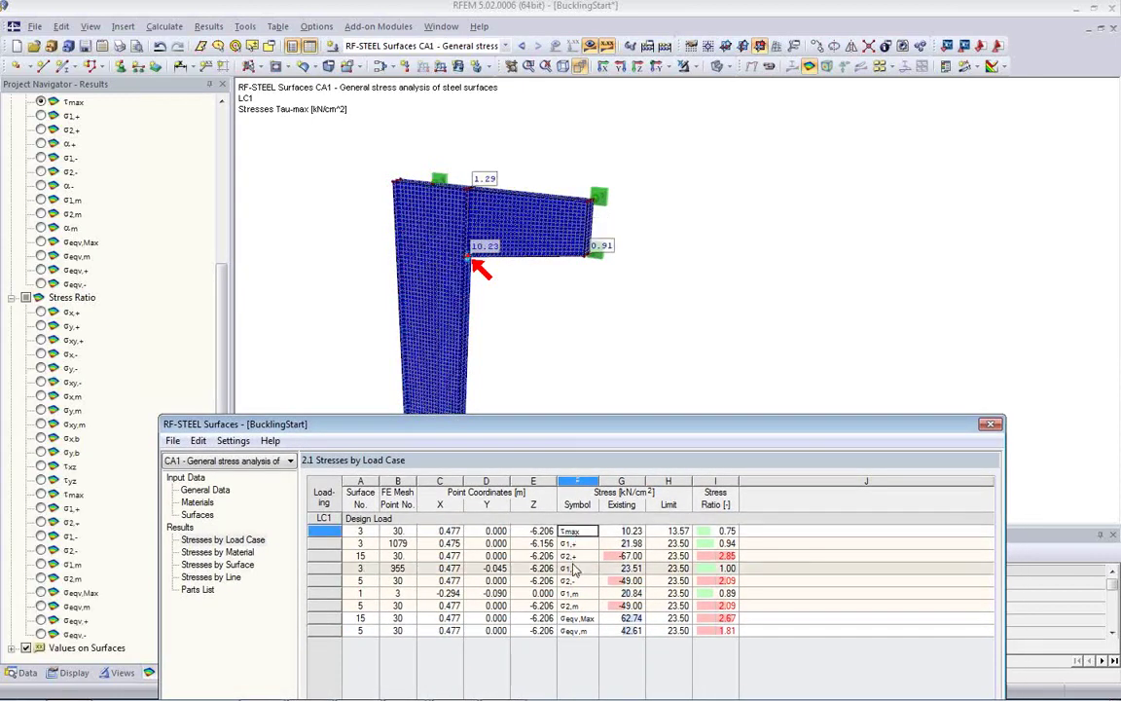
{"action": "left_click", "coordinate": [565, 544]}
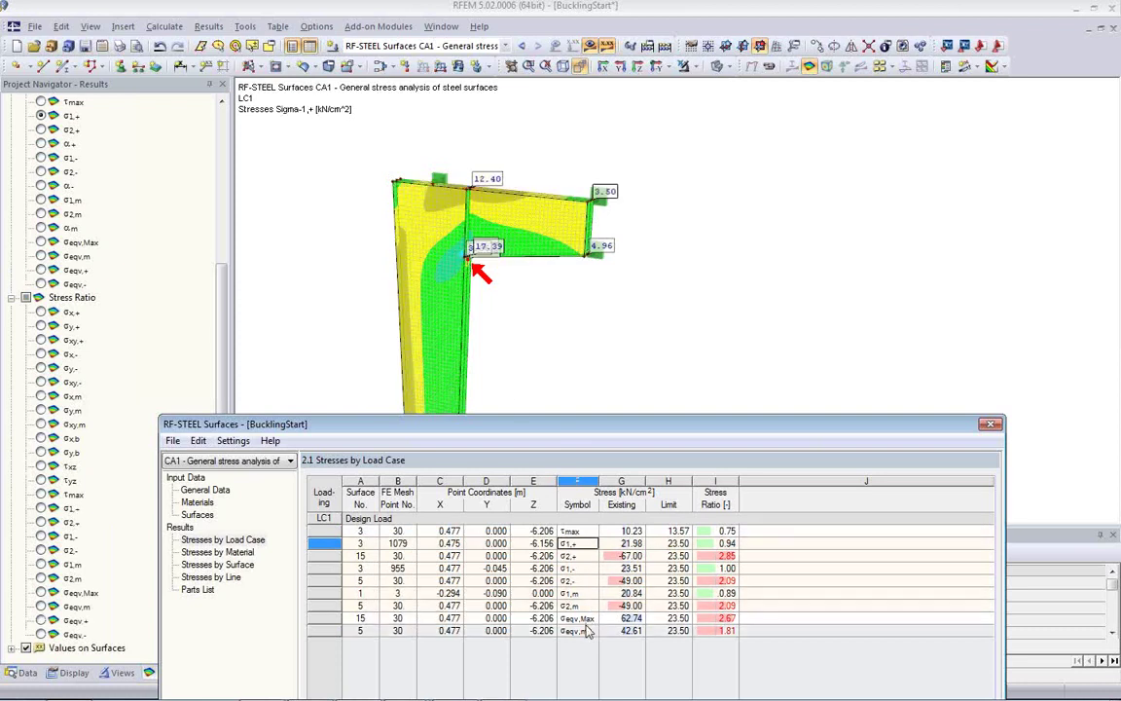
{"action": "left_click", "coordinate": [577, 619]}
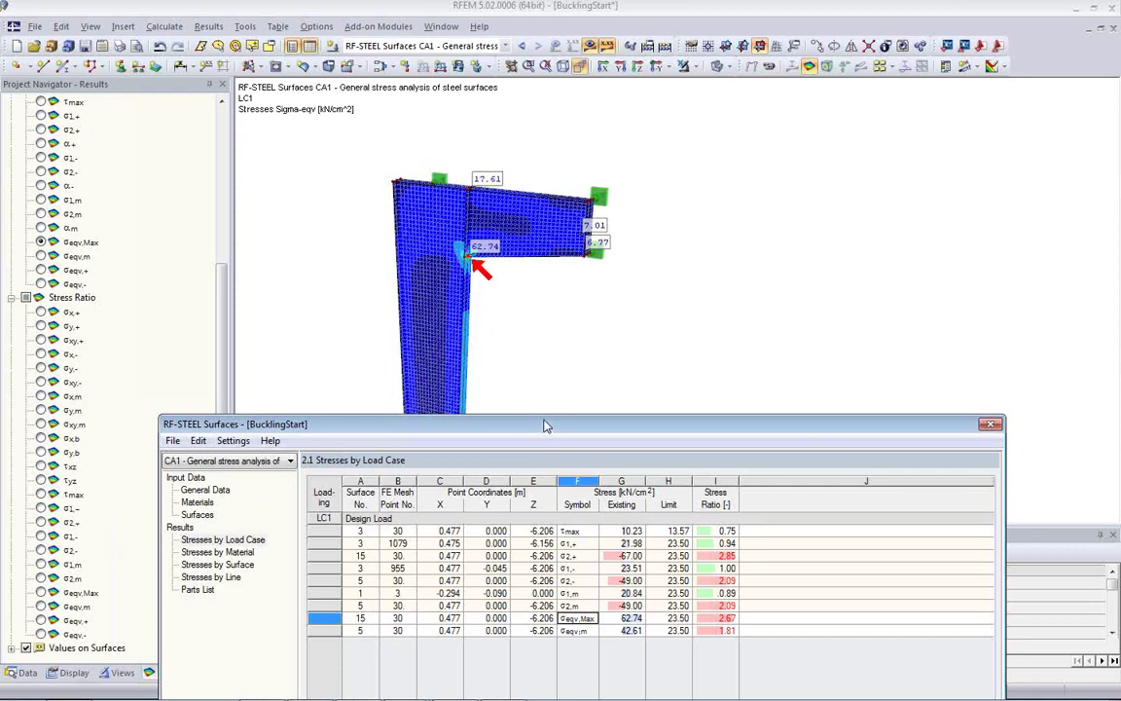
{"action": "left_click_drag", "start_coordinate": [545, 426], "coordinate": [542, 96]}
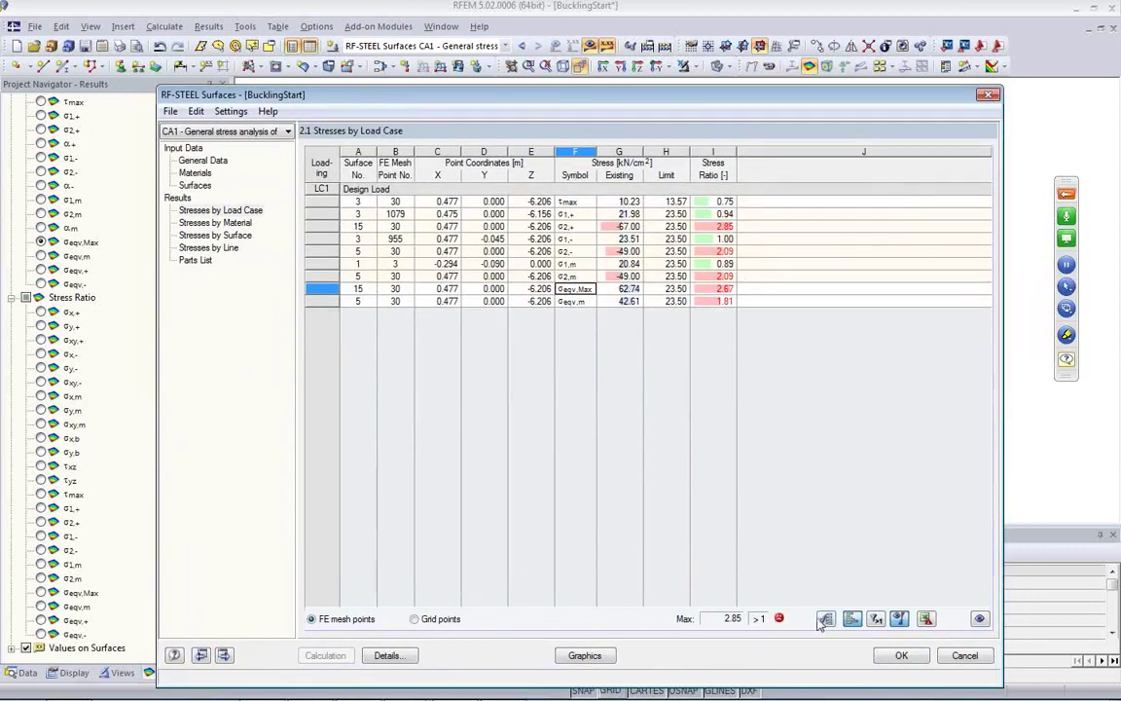
Show the σeqv,Max stresses graphically on the model and inspect the inner corner of the knee joint.
{"action": "left_click", "coordinate": [581, 655]}
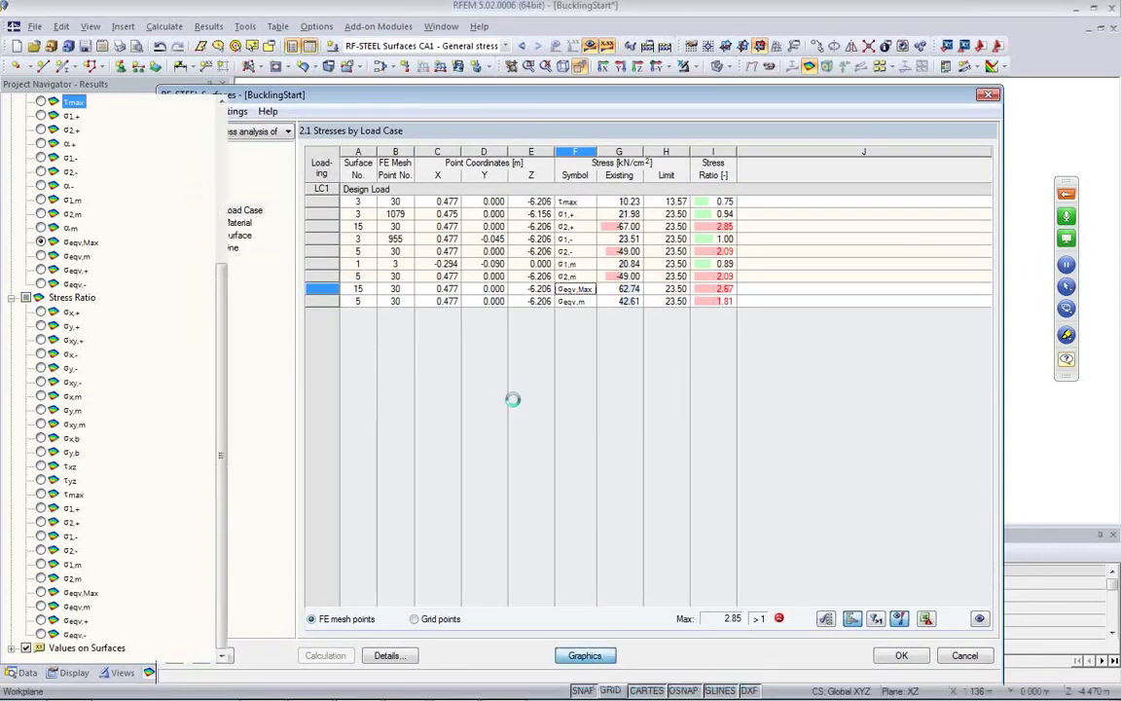
{"action": "middle_click_drag", "start_coordinate": [493, 308], "coordinate": [433, 256], "text": "ctrl"}
{"action": "scroll", "coordinate": [435, 255], "scroll_direction": "up", "scroll_amount": 2}
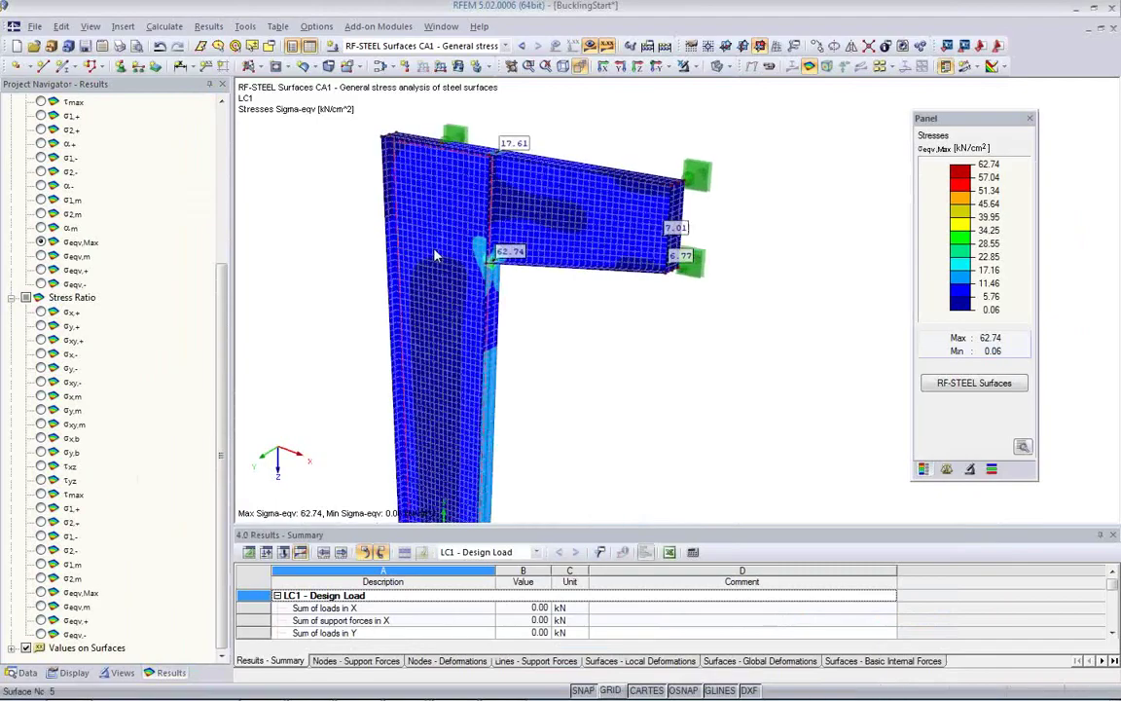
{"action": "scroll", "coordinate": [437, 256], "scroll_direction": "up", "scroll_amount": 5}
{"action": "scroll", "coordinate": [628, 316], "scroll_direction": "up", "scroll_amount": 1}
{"action": "middle_click_drag", "start_coordinate": [627, 316], "coordinate": [650, 290], "text": "ctrl"}
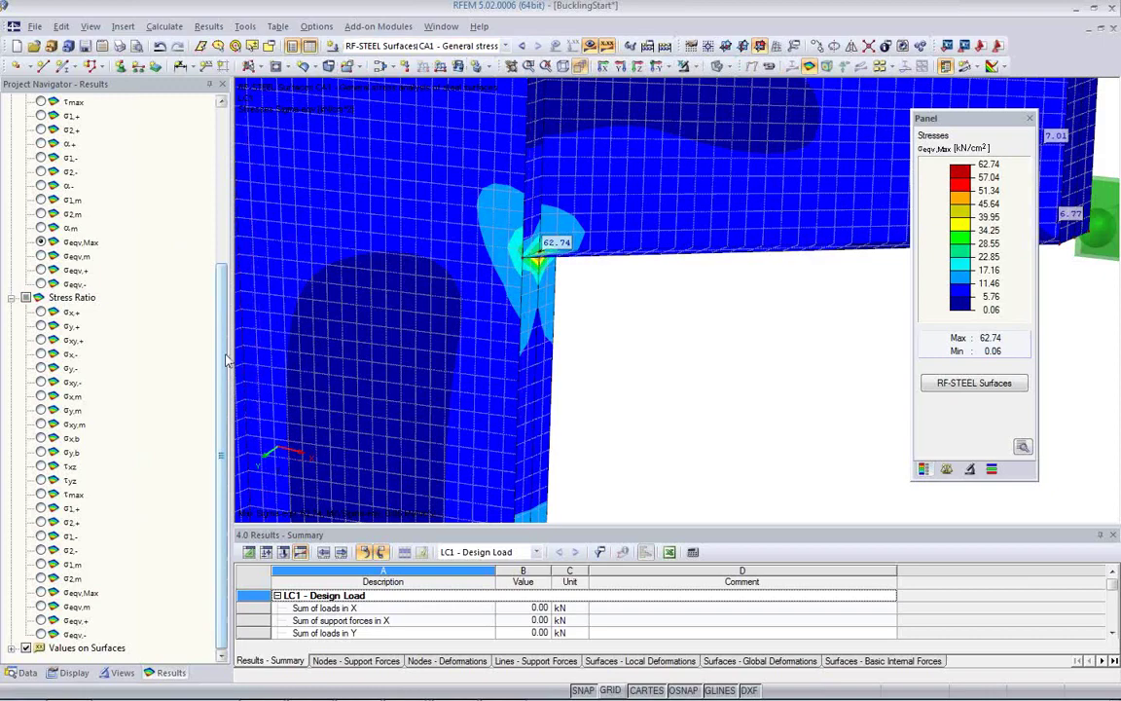
Display the σeqv,Max stress ratio and inspect the overstressed area at the knee's inner corner from several angles.
{"action": "left_click", "coordinate": [40, 591]}
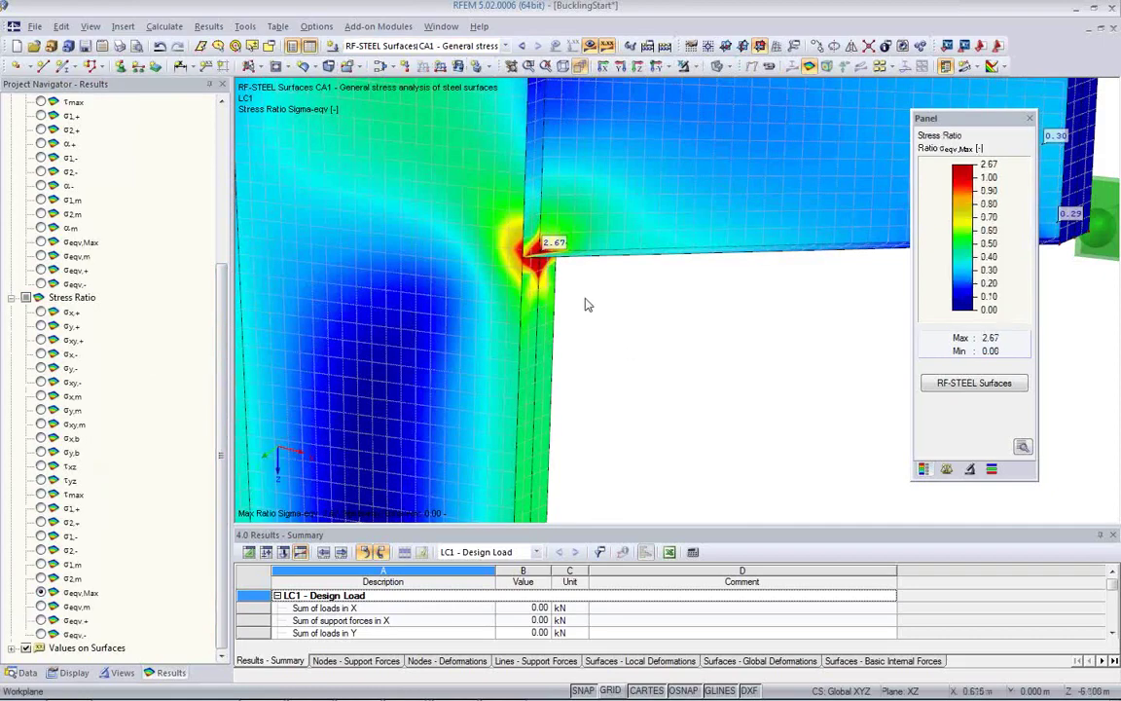
{"action": "middle_click_drag", "start_coordinate": [581, 306], "coordinate": [846, 273], "text": "ctrl"}
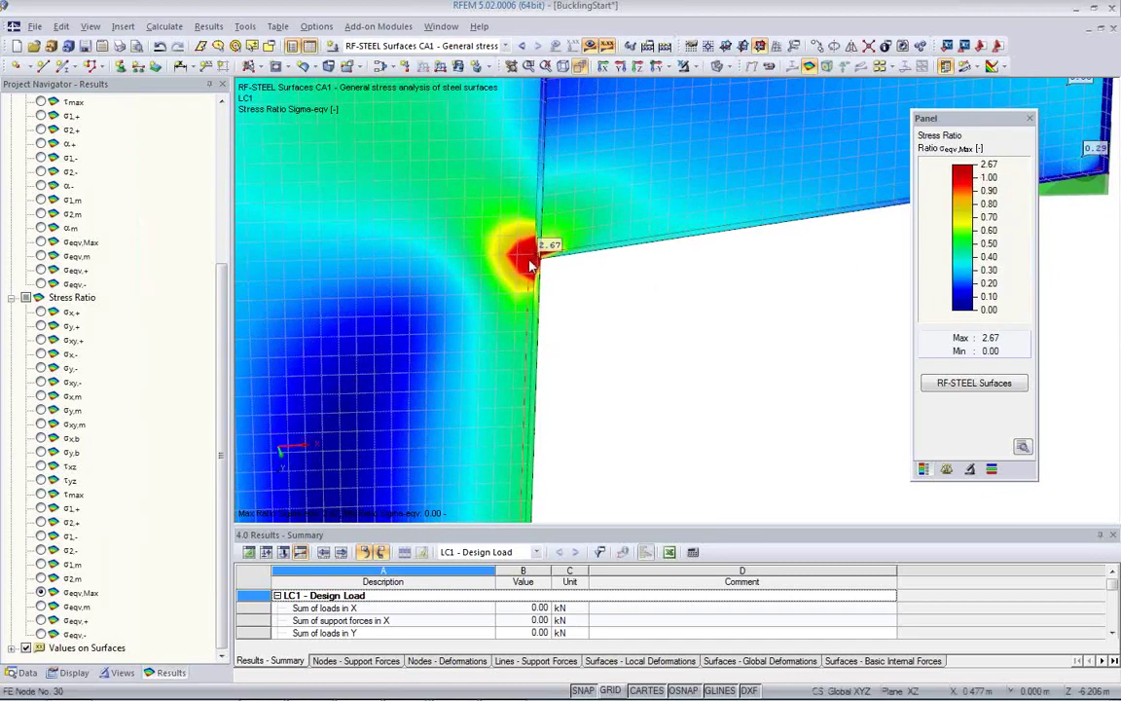
{"action": "scroll", "coordinate": [531, 266], "scroll_direction": "up", "scroll_amount": 2}
{"action": "scroll", "coordinate": [581, 280], "scroll_direction": "up", "scroll_amount": 4}
{"action": "middle_click_drag", "start_coordinate": [555, 295], "coordinate": [473, 320], "text": "ctrl"}
{"action": "scroll", "coordinate": [480, 321], "scroll_direction": "down", "scroll_amount": 5}
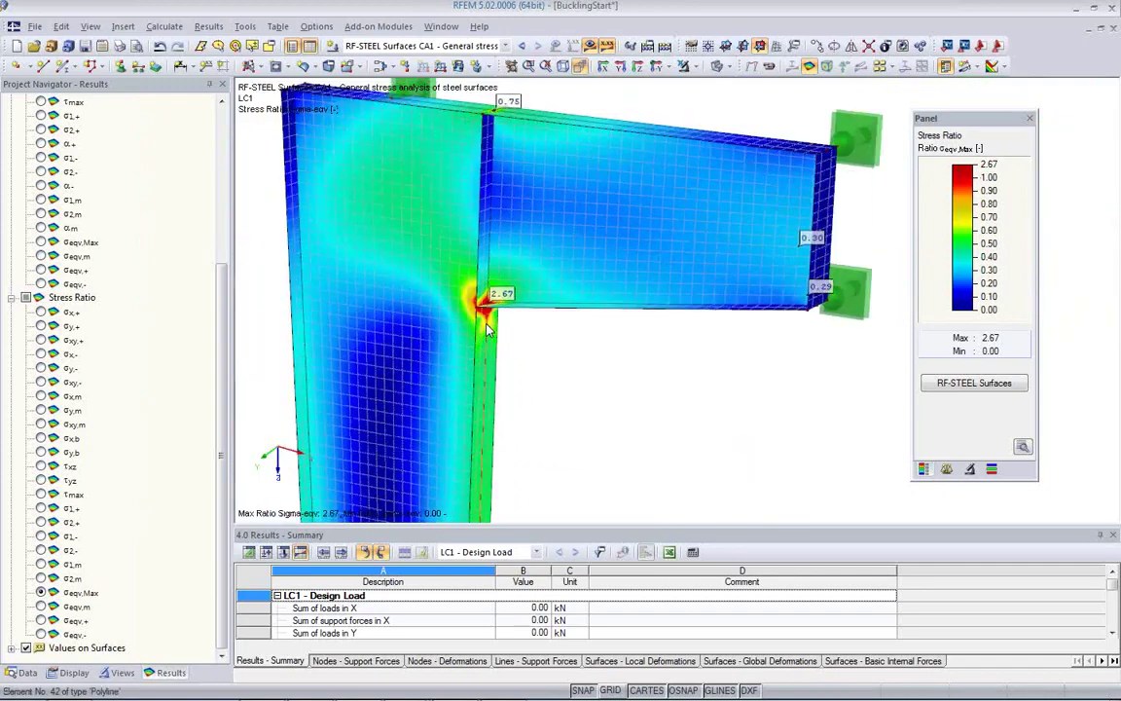
{"action": "middle_click_drag", "start_coordinate": [512, 344], "coordinate": [529, 295]}
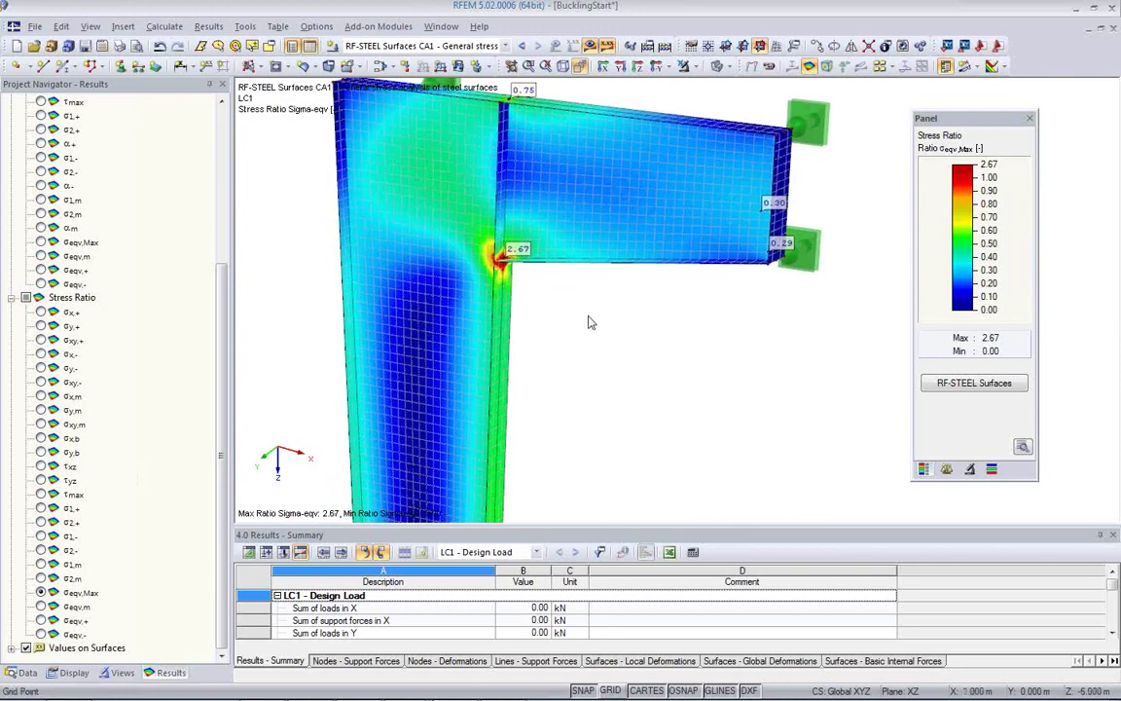
Check the result grid settings of the column web surface, leaving them without changes.
{"action": "double_click", "coordinate": [451, 244]}
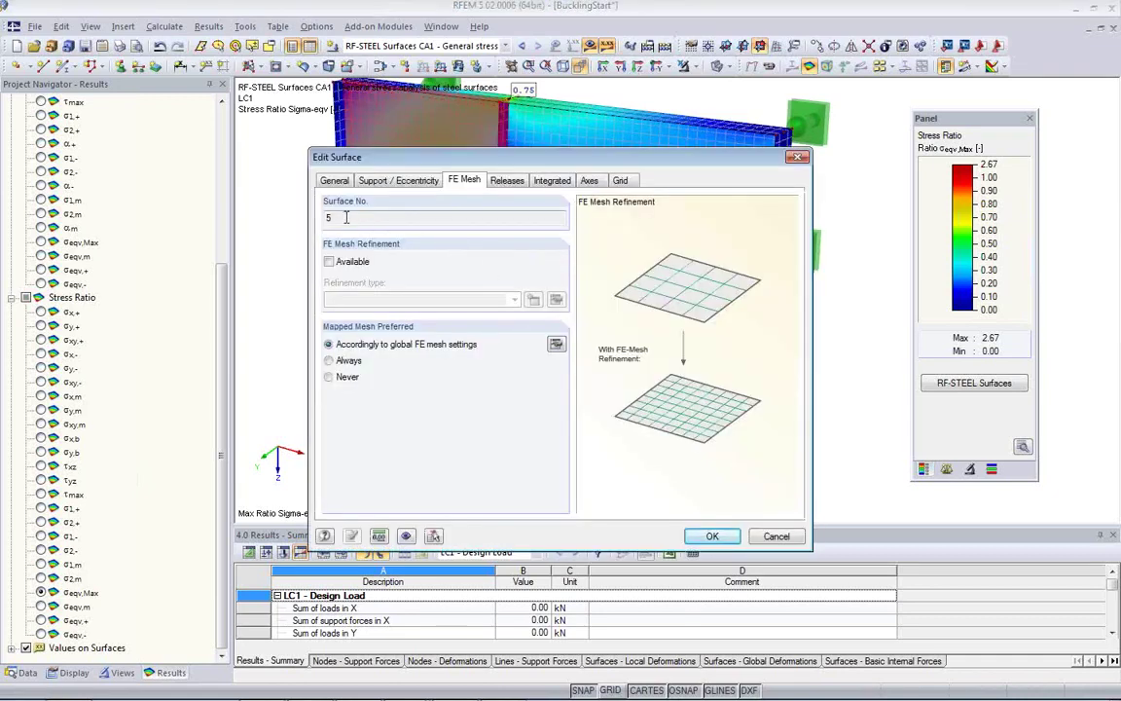
{"action": "left_click", "coordinate": [624, 183]}
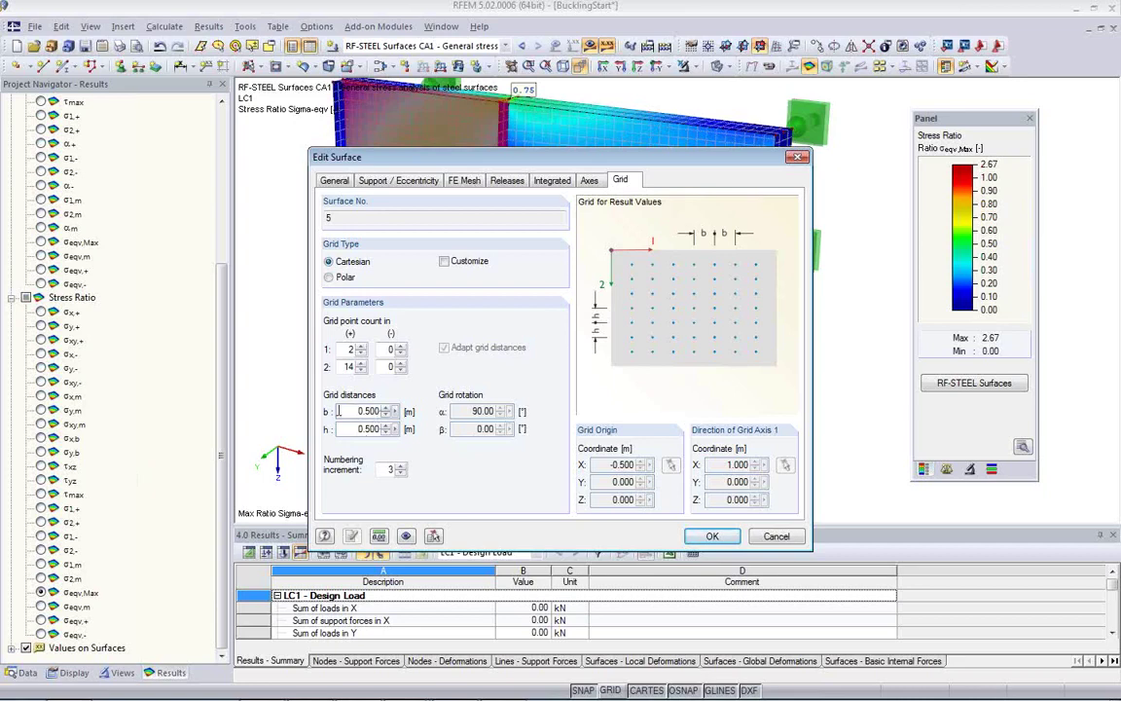
{"action": "left_click", "coordinate": [775, 537]}
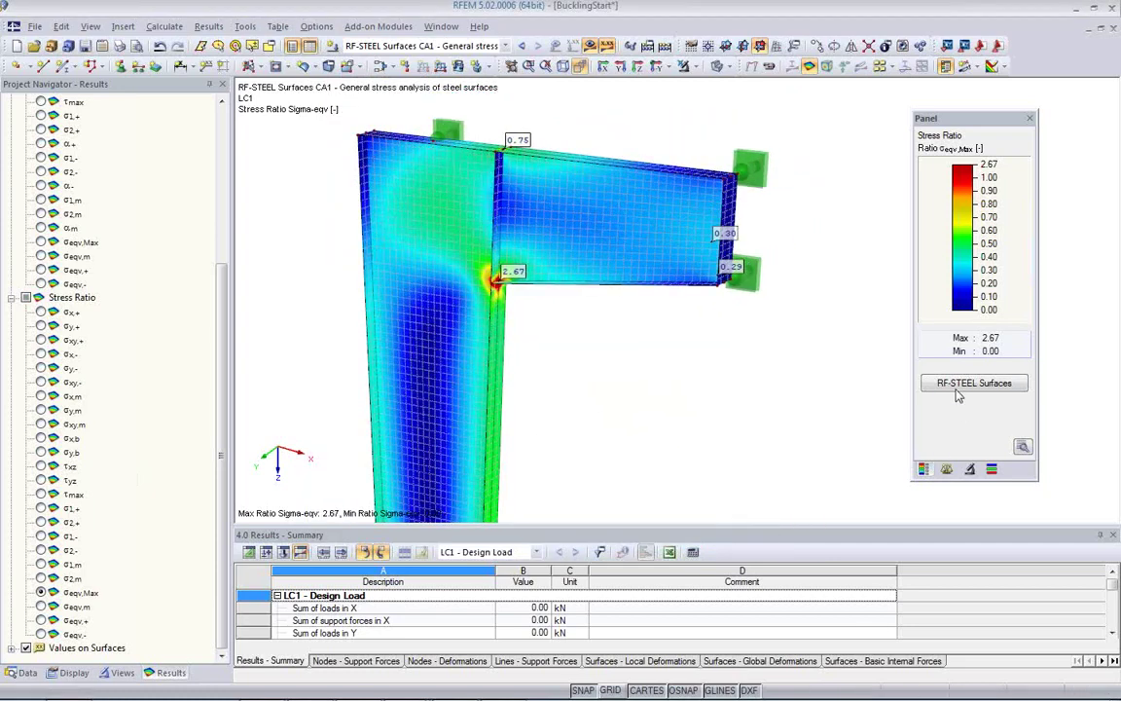
Reopen the RF-STEEL Surfaces results and try to switch them to grid points, declining the recalculation.
{"action": "left_click", "coordinate": [973, 383]}
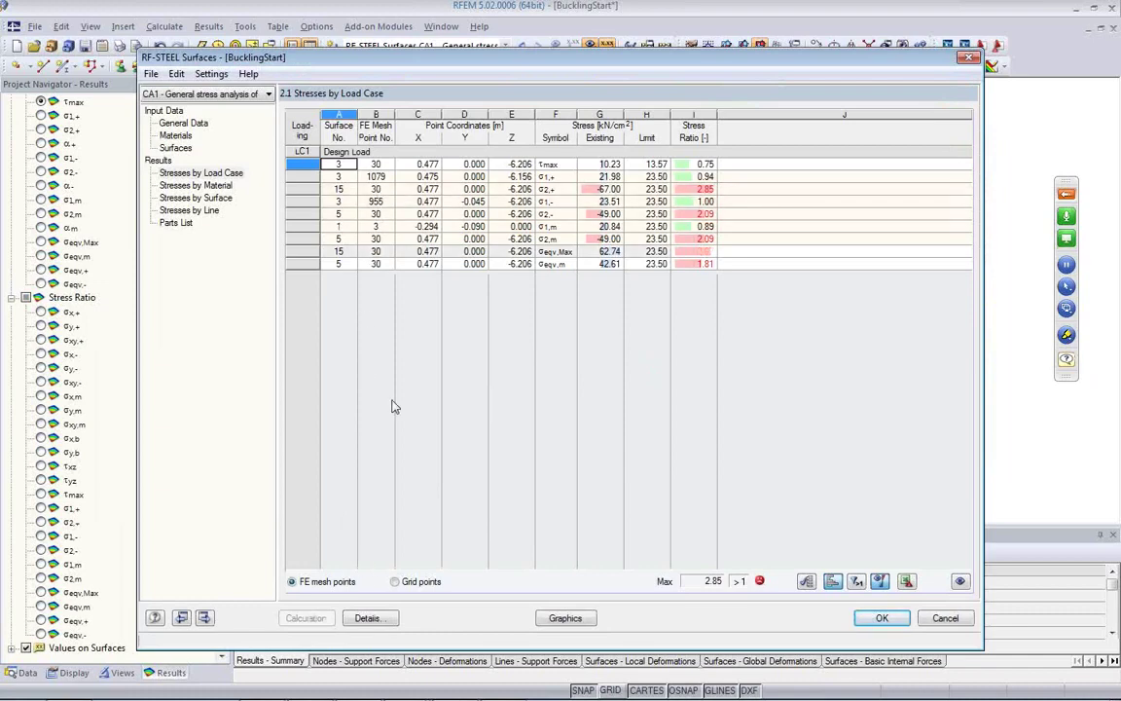
{"action": "left_click", "coordinate": [395, 582]}
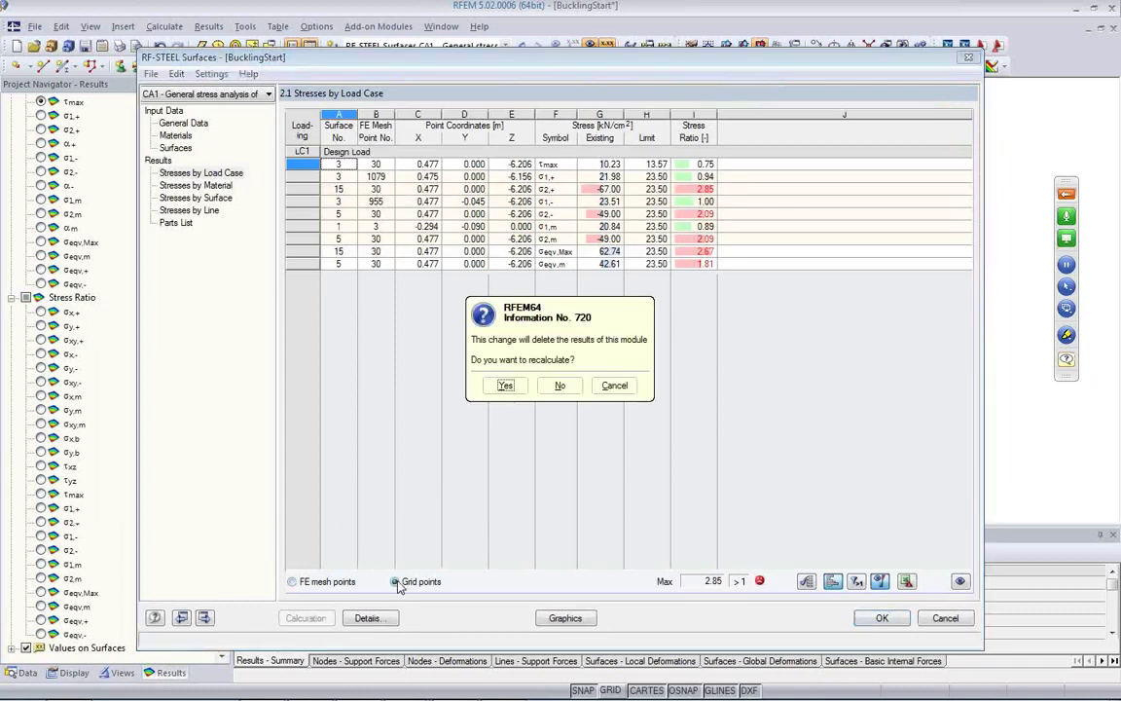
{"action": "left_click", "coordinate": [615, 387]}
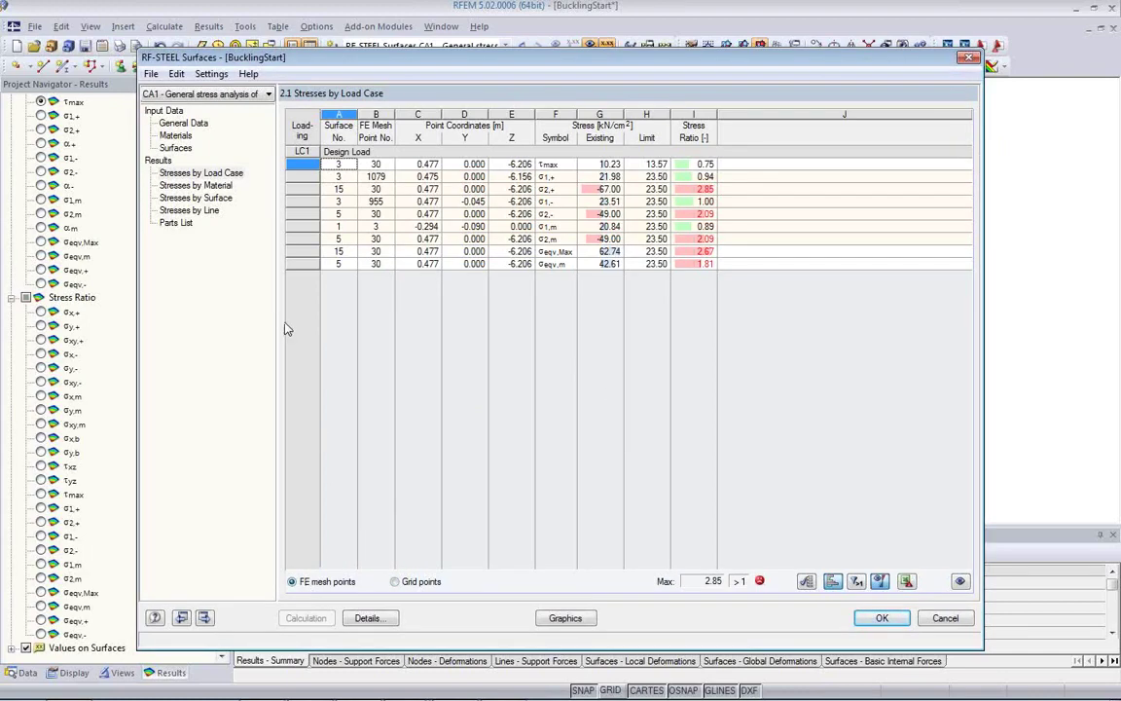
Review the analysis method and internal force distribution options in the details settings of the surface stress design.
{"action": "left_click", "coordinate": [368, 619]}
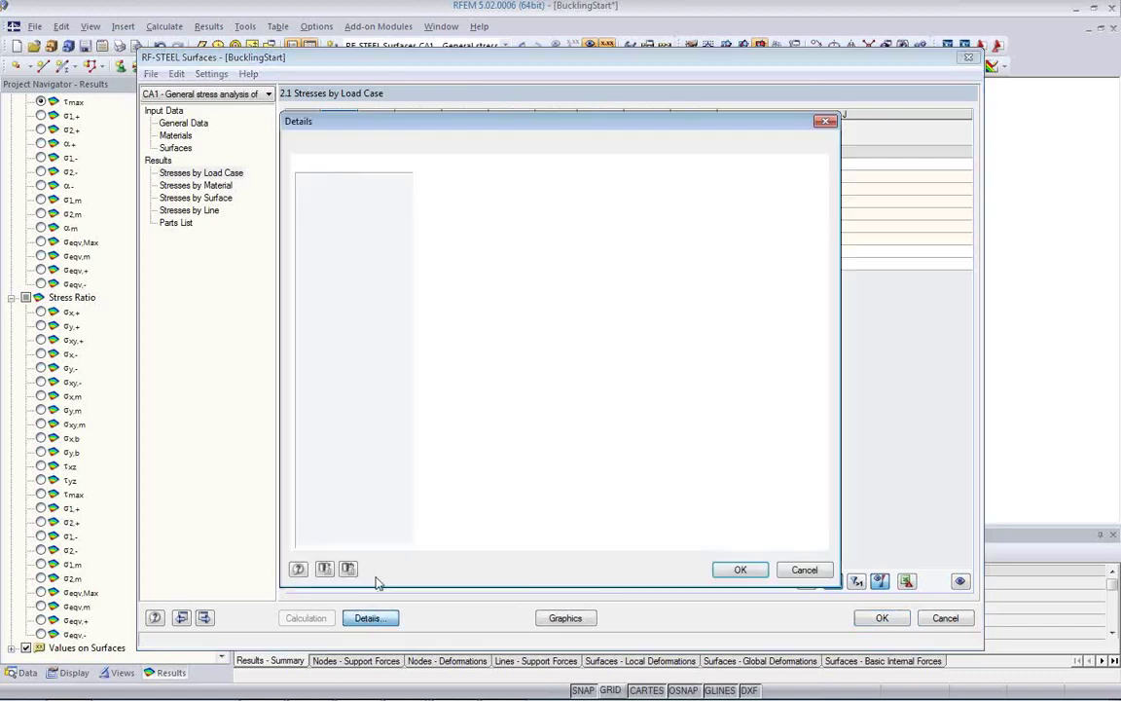
{"action": "left_click", "coordinate": [405, 145]}
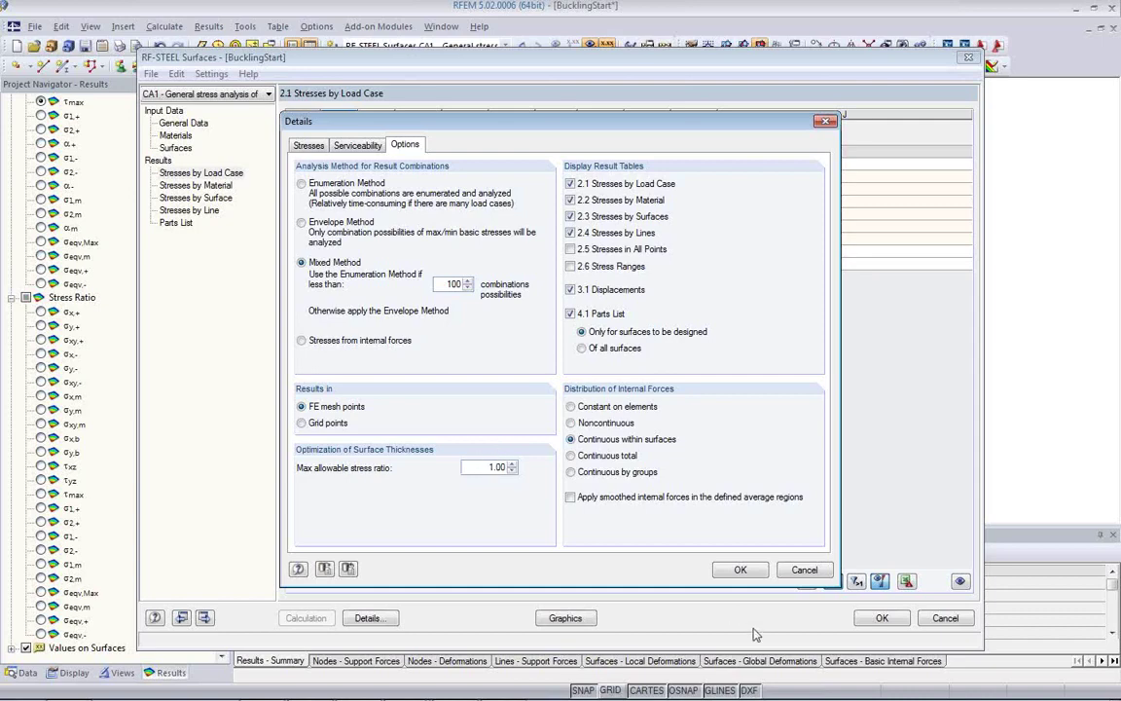
{"action": "left_click", "coordinate": [740, 571]}
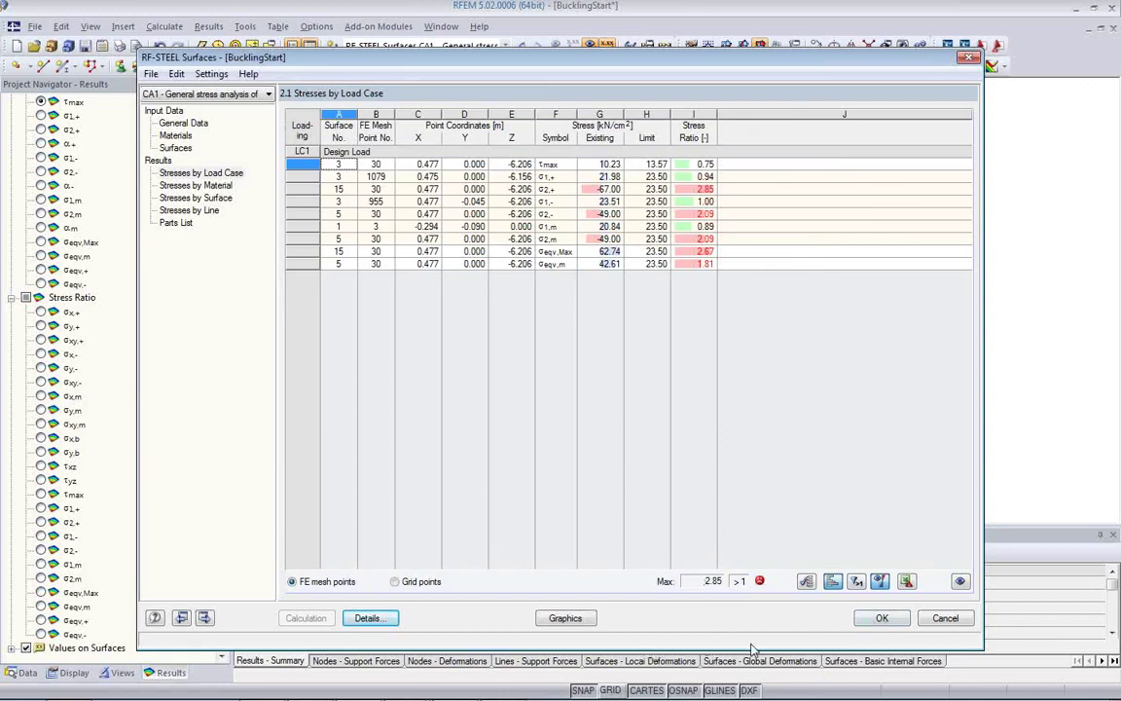
Display the σeqv,Max stress ratio graphically on the model and inspect the knee joint's inner corner up close.
{"action": "left_click", "coordinate": [565, 618]}
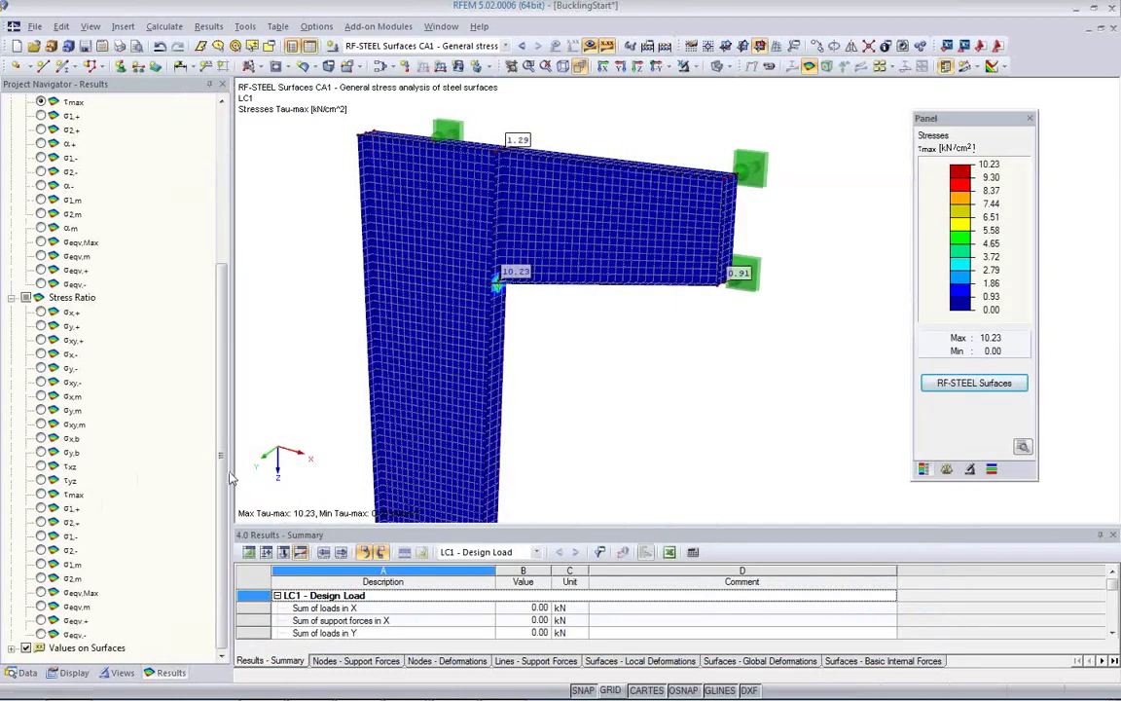
{"action": "left_click", "coordinate": [40, 593]}
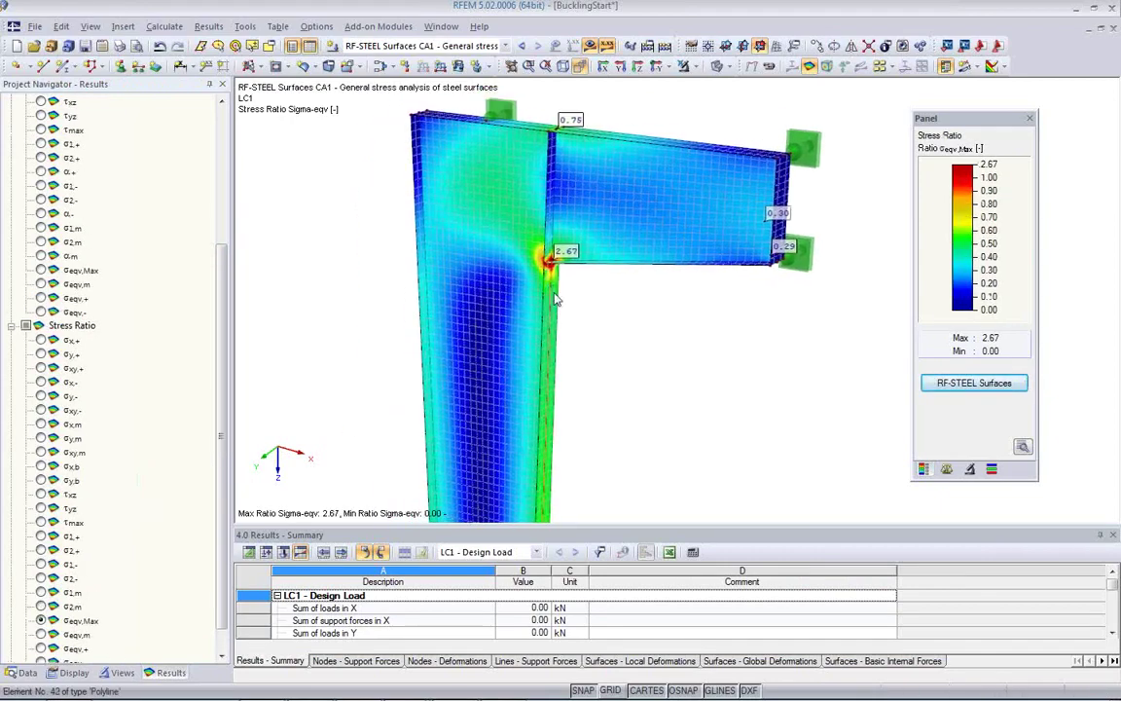
{"action": "scroll", "coordinate": [568, 288], "scroll_direction": "up", "scroll_amount": 5}
{"action": "mouse_move", "coordinate": [568, 288]}
{"action": "middle_mouse_down", "text": "ctrl"}
{"action": "mouse_move", "coordinate": [350, 113]}
{"action": "mouse_move", "coordinate": [688, 170]}
{"action": "mouse_move", "coordinate": [793, 273]}
{"action": "mouse_move", "coordinate": [566, 290]}
{"action": "mouse_move", "coordinate": [538, 303]}
{"action": "mouse_move", "coordinate": [487, 264]}
{"action": "mouse_move", "coordinate": [582, 292]}
{"action": "middle_mouse_up", "text": "ctrl"}
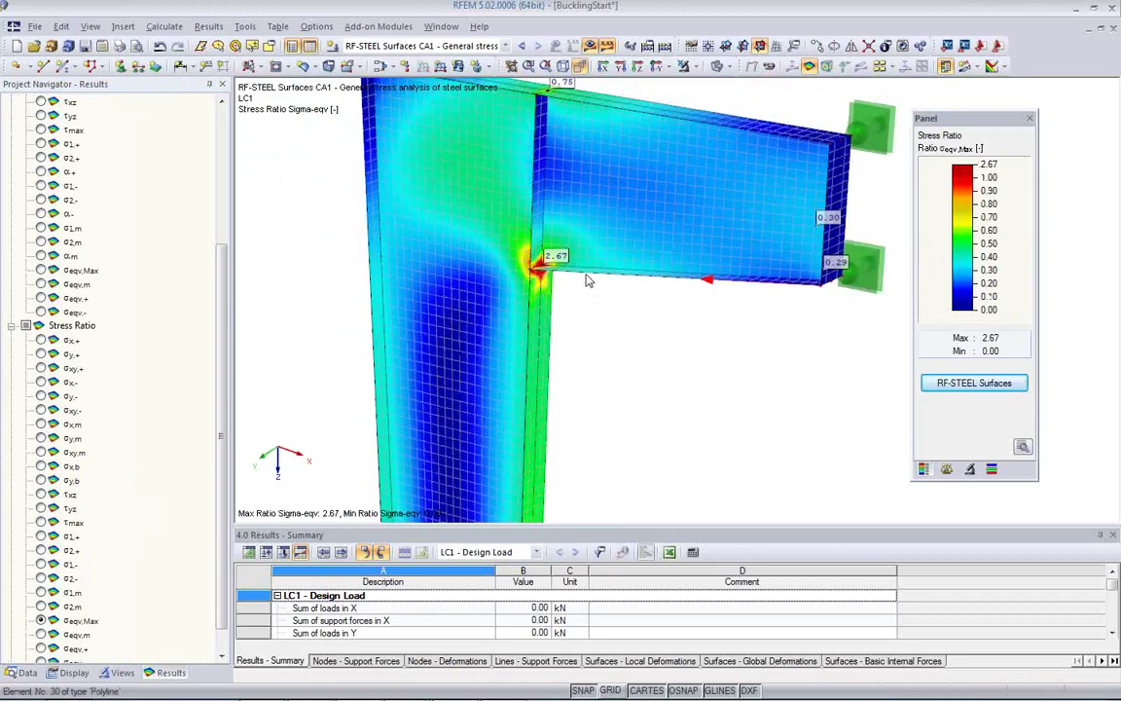
{"action": "scroll", "coordinate": [570, 295], "scroll_direction": "up", "scroll_amount": 2}
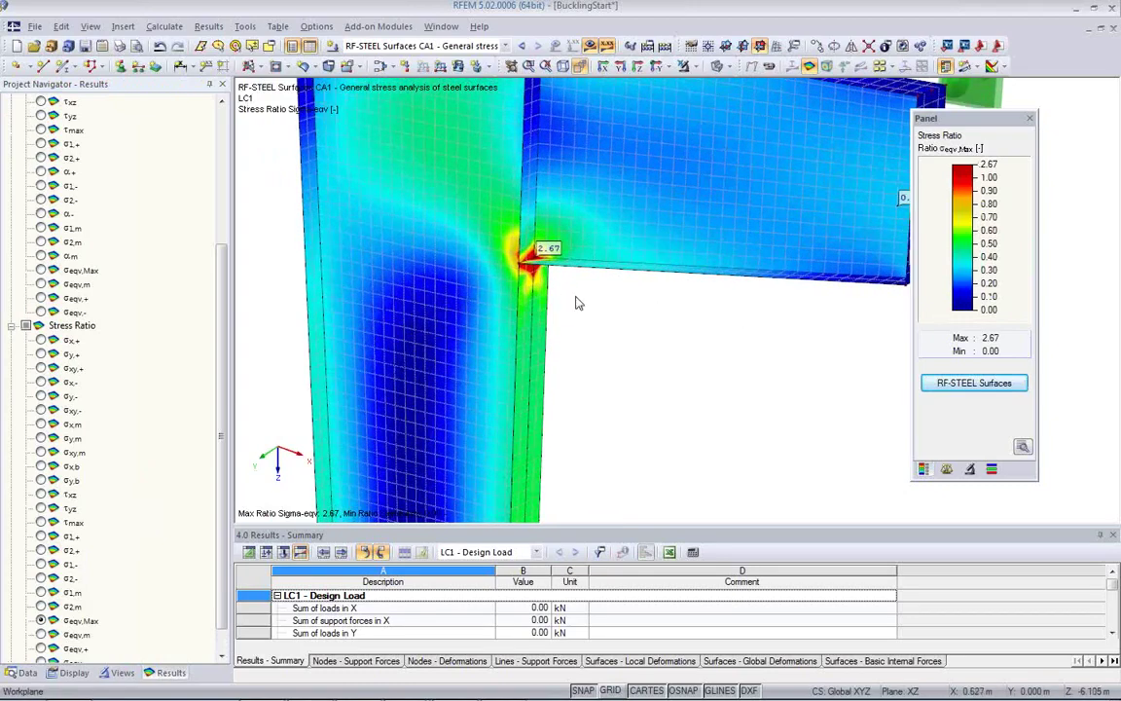
{"action": "middle_click_drag", "start_coordinate": [626, 318], "coordinate": [698, 312], "text": "ctrl"}
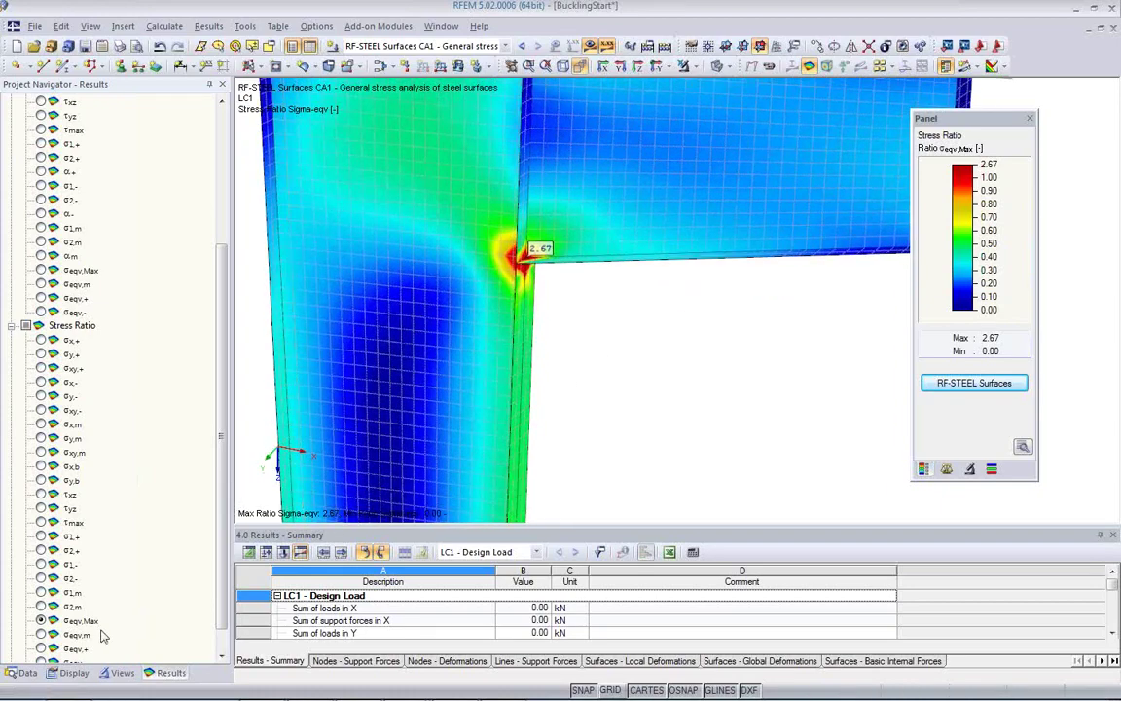
Show the Materials input table and check the material model assigned to Steel S 235, then list the model's materials in the data navigator.
{"action": "left_click", "coordinate": [249, 553]}
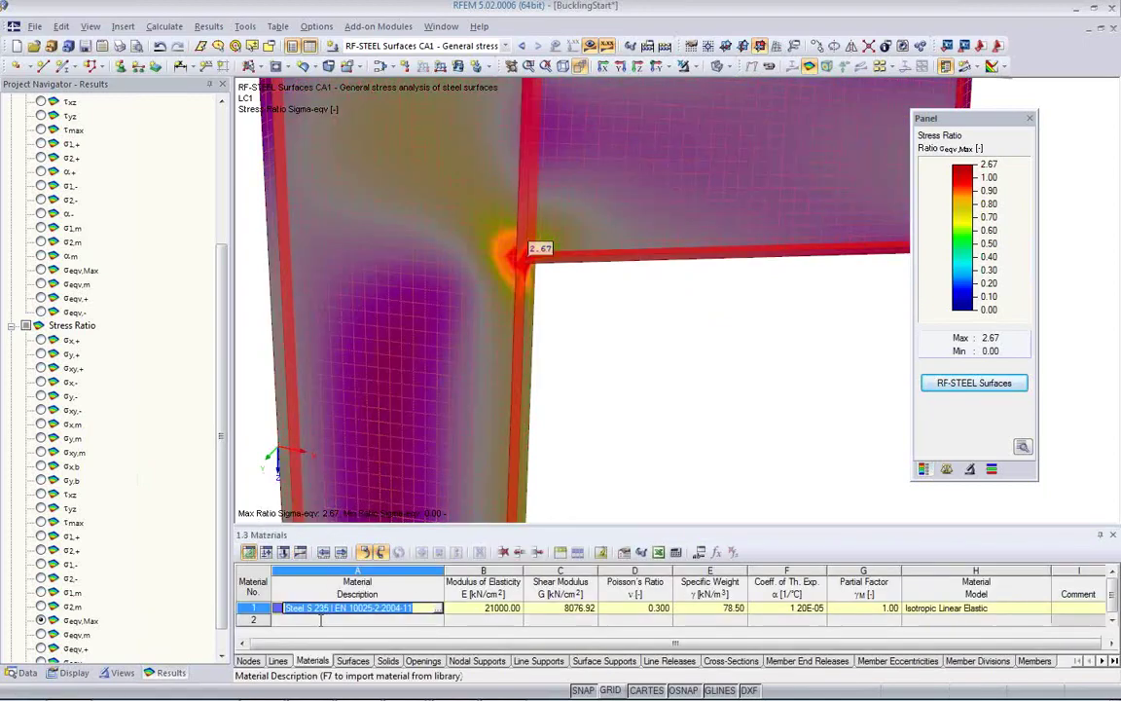
{"action": "left_click", "coordinate": [945, 608]}
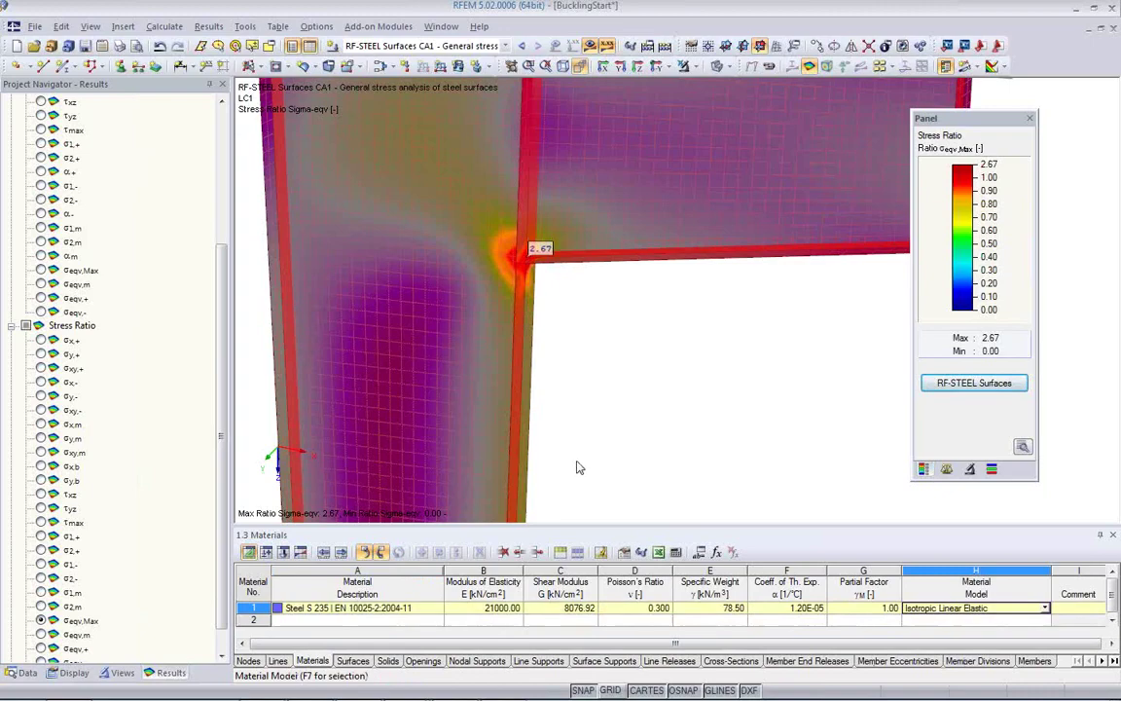
{"action": "left_click", "coordinate": [579, 389]}
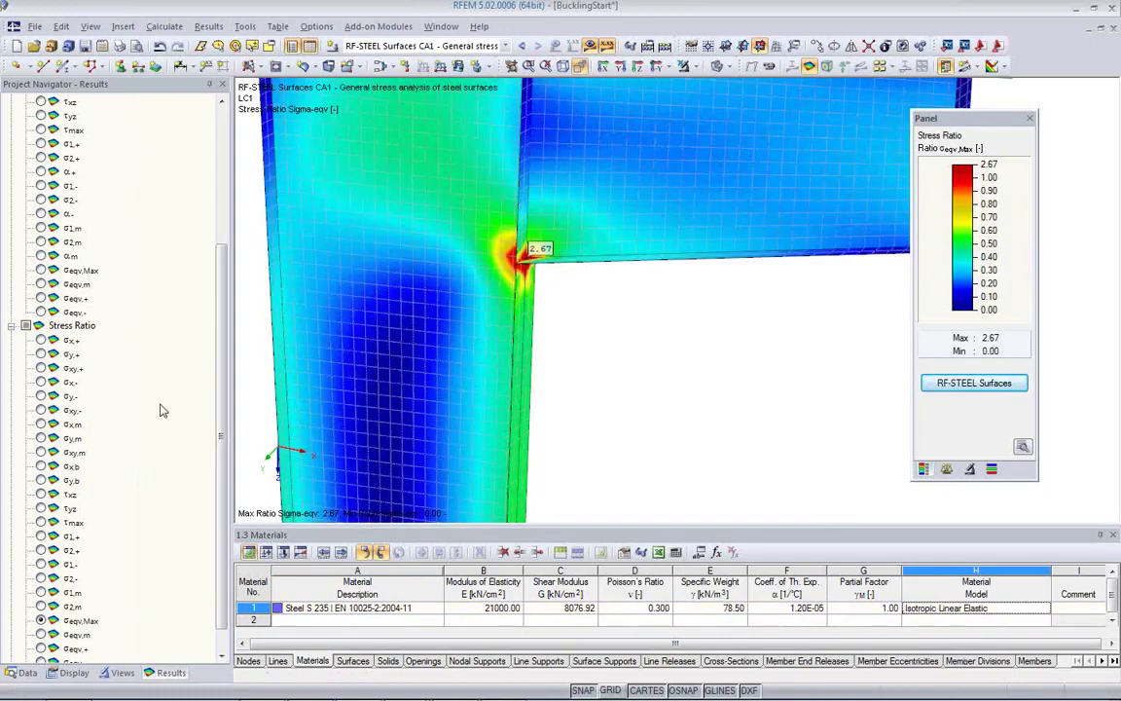
{"action": "left_click", "coordinate": [27, 672]}
{"action": "scroll", "coordinate": [78, 208], "scroll_direction": "up", "scroll_amount": 5}
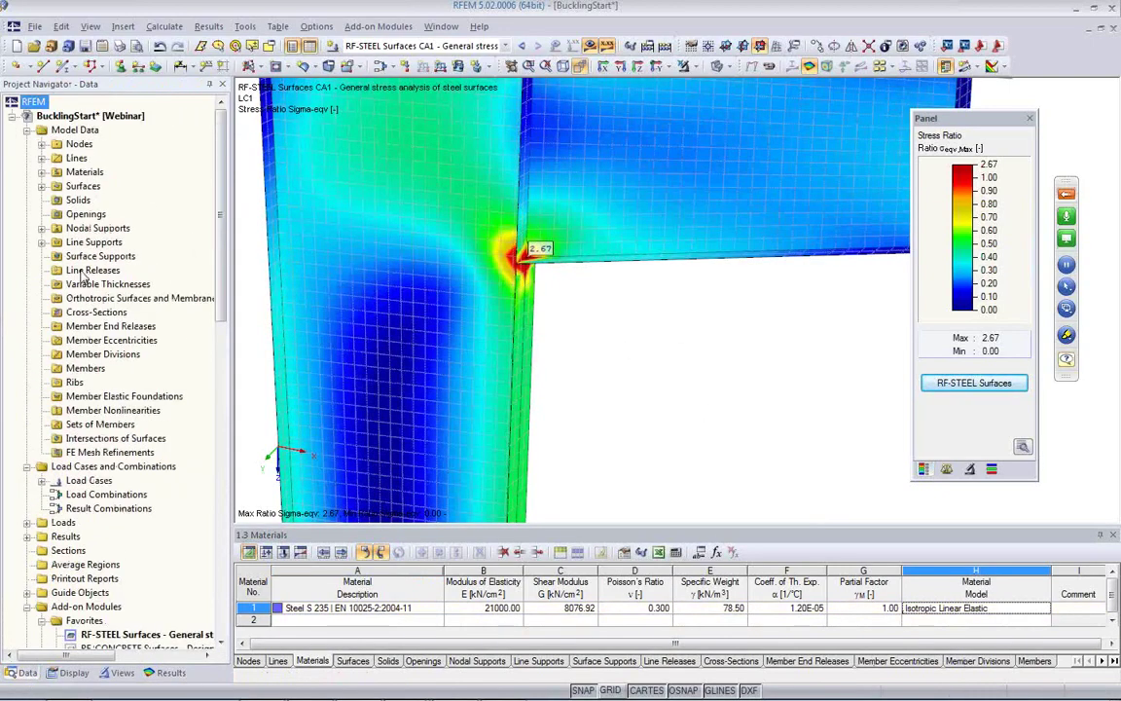
{"action": "left_click", "coordinate": [42, 172]}
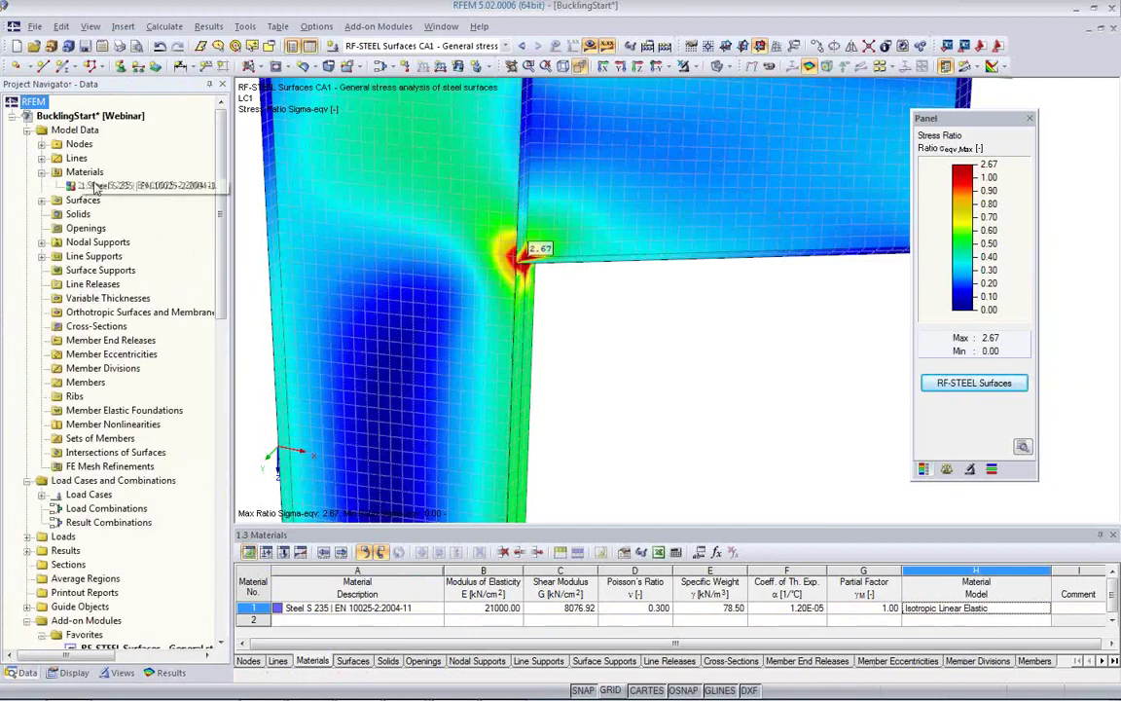
Change the material model of Steel S 235 to Isotropic Plastic 2D/3D and accept the deletion of all results.
{"action": "left_click", "coordinate": [983, 608]}
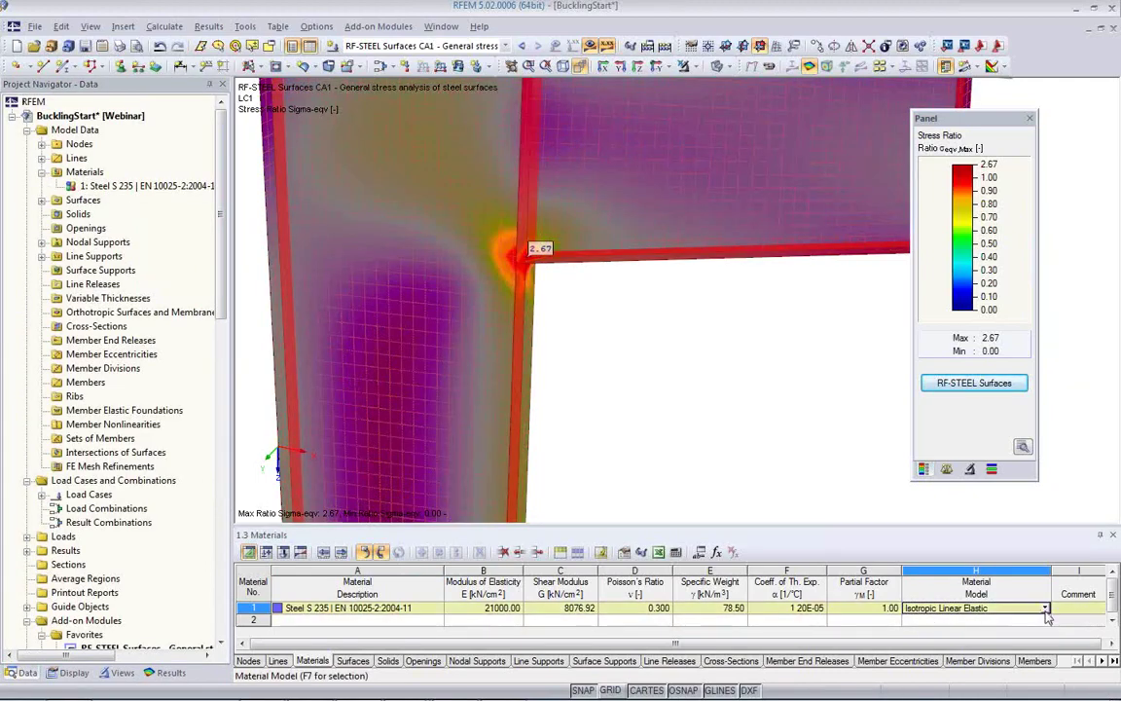
{"action": "left_click", "coordinate": [1045, 609]}
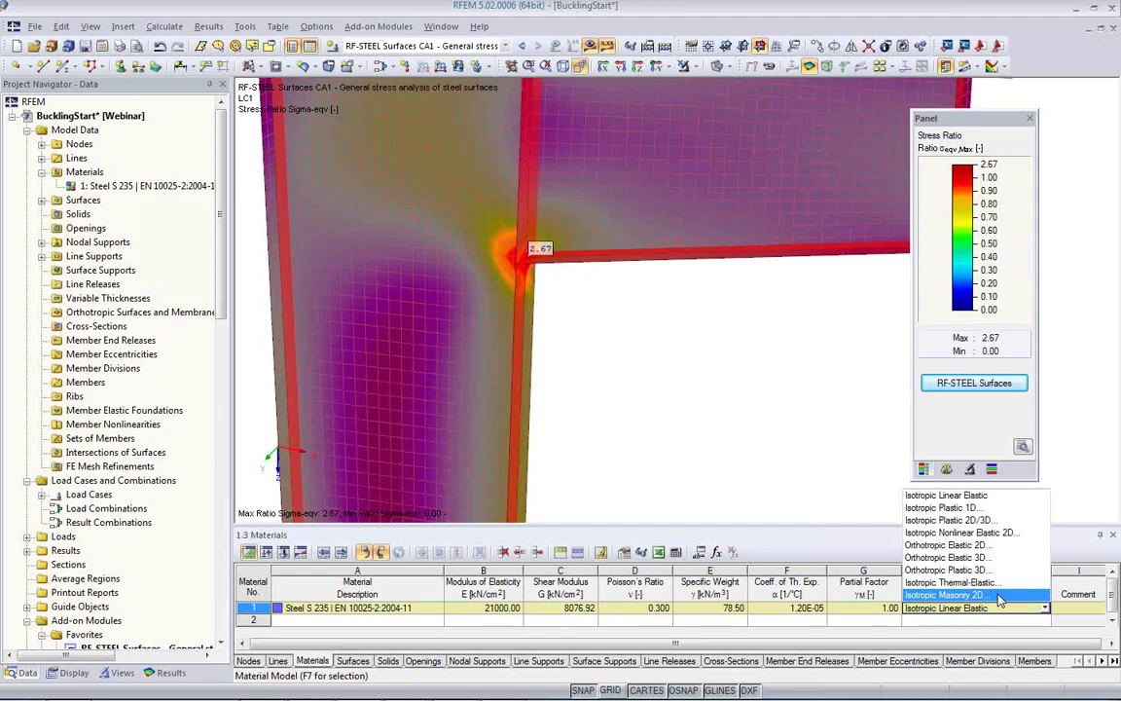
{"action": "left_click", "coordinate": [978, 523]}
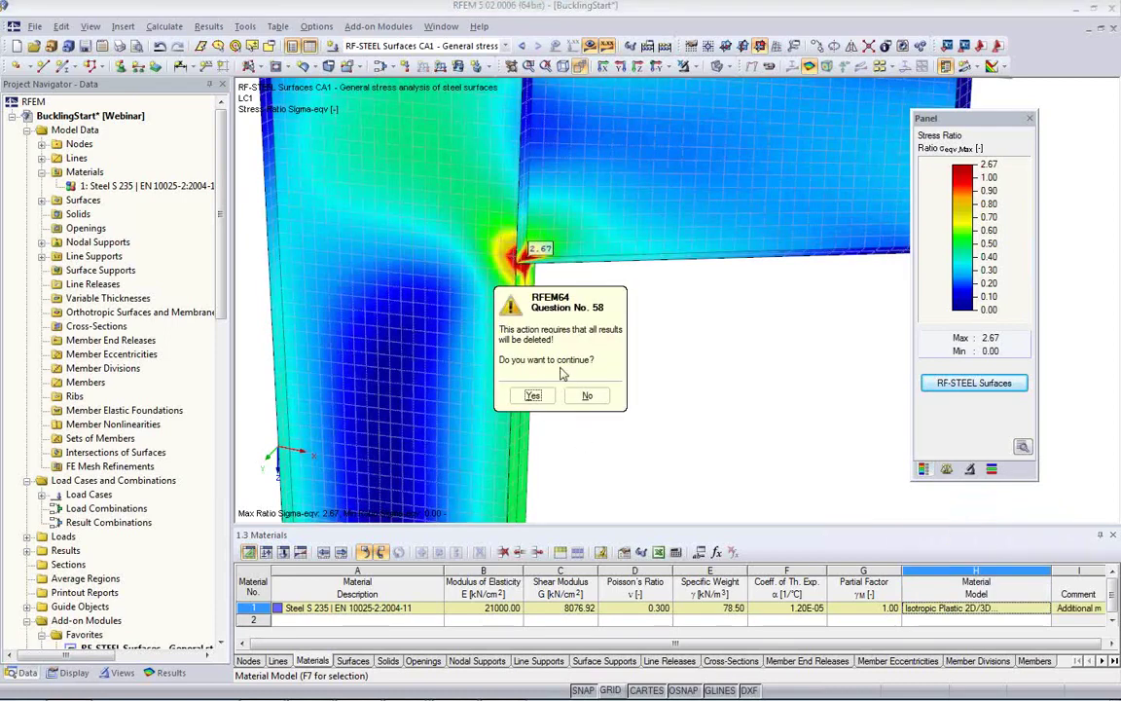
{"action": "left_click", "coordinate": [532, 395]}
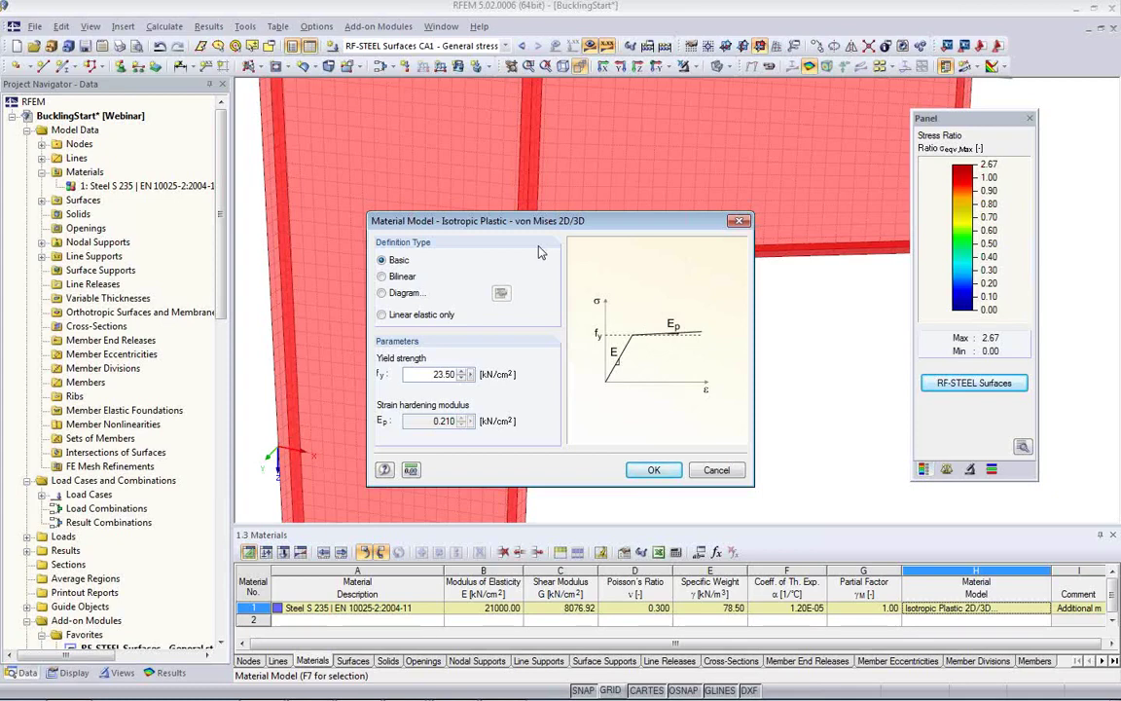
Explore the bilinear and stress-strain diagram definitions of the isotropic plastic model, then apply the Basic definition type.
{"action": "left_click_drag", "start_coordinate": [420, 374], "coordinate": [455, 378]}
{"action": "left_click", "coordinate": [422, 377]}
{"action": "left_click", "coordinate": [389, 278]}
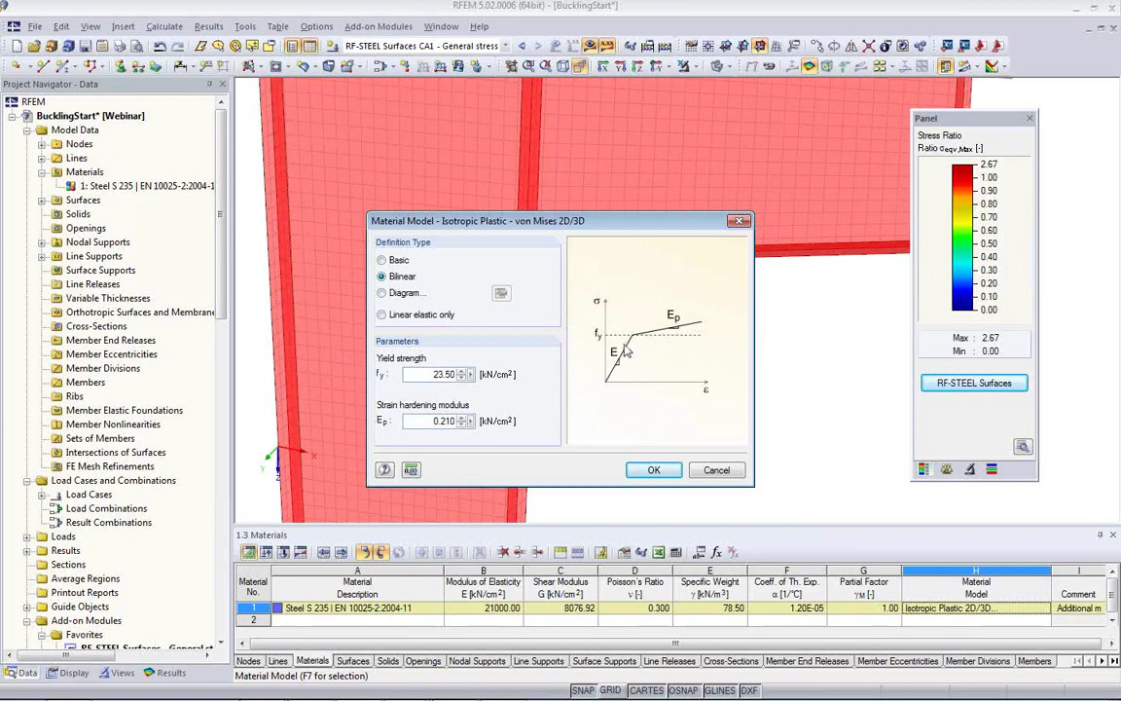
{"action": "left_click", "coordinate": [383, 293]}
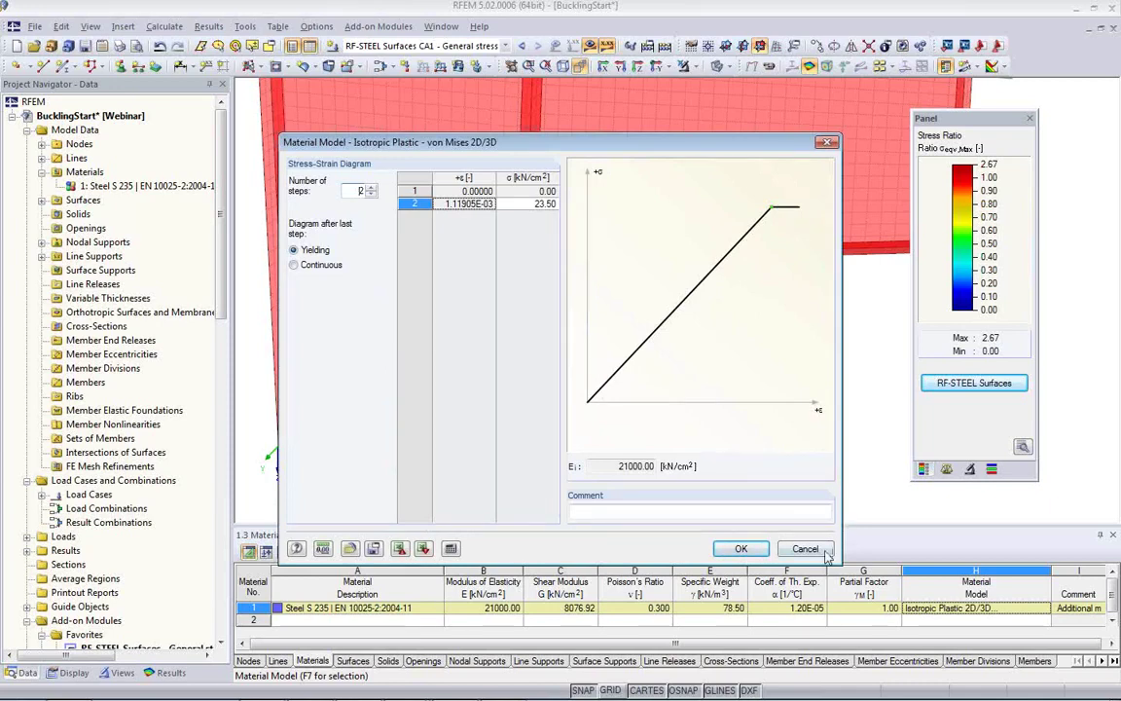
{"action": "left_click", "coordinate": [741, 548]}
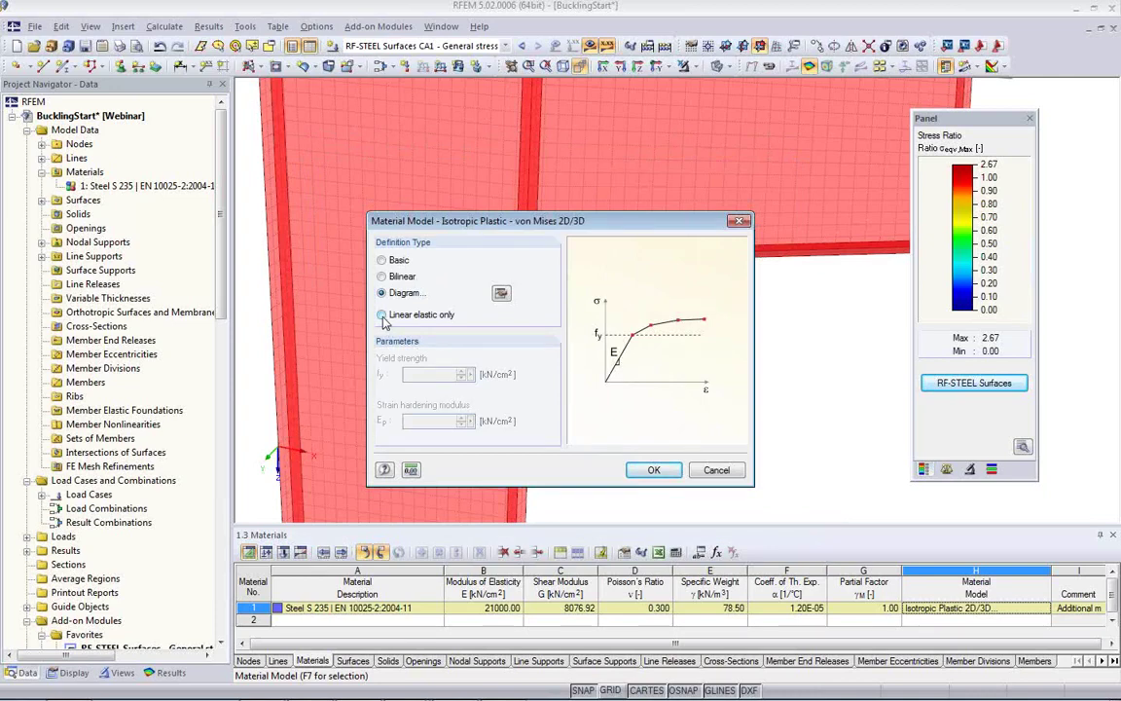
{"action": "left_click", "coordinate": [381, 261]}
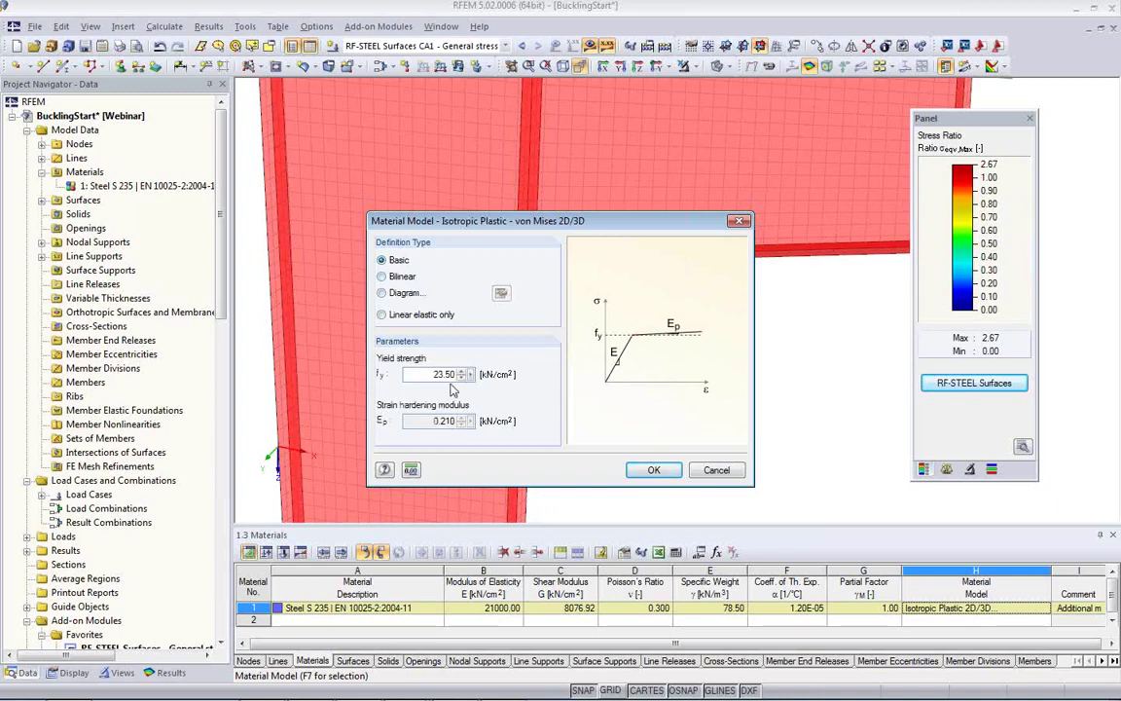
{"action": "double_click", "coordinate": [436, 374]}
{"action": "left_click", "coordinate": [656, 474]}
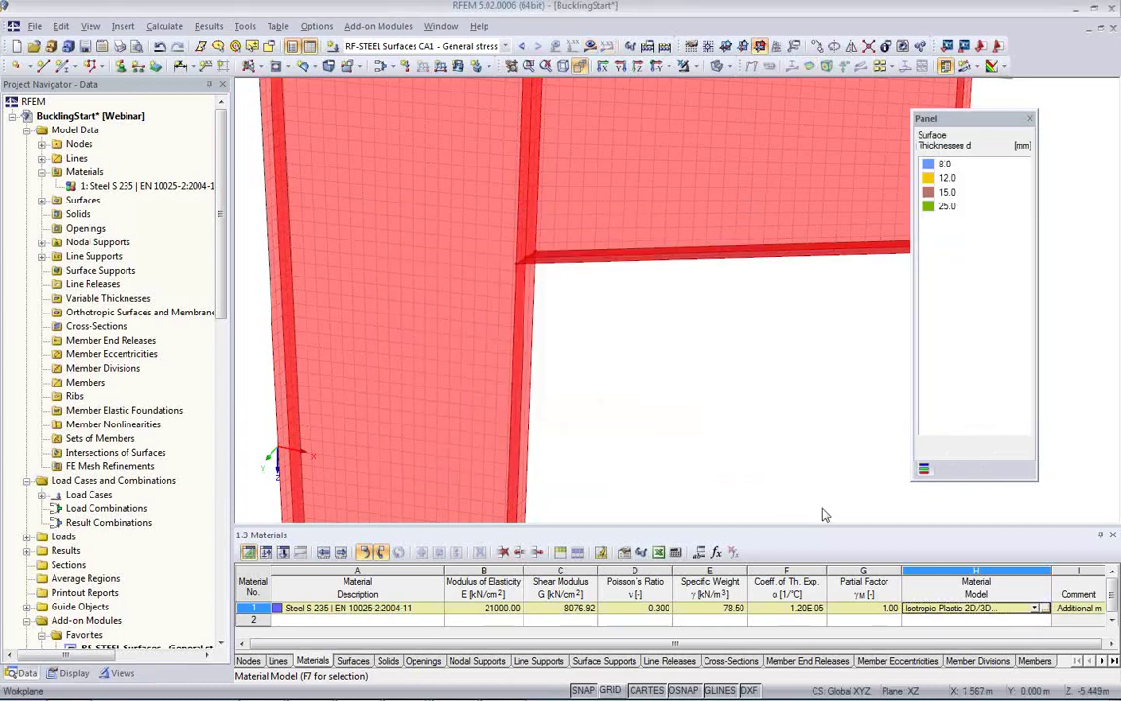
Set the material model of Steel S 235 to Isotropic Nonlinear Elastic 2D with the Basic definition, after viewing its stress-strain diagram.
{"action": "left_click", "coordinate": [1036, 608]}
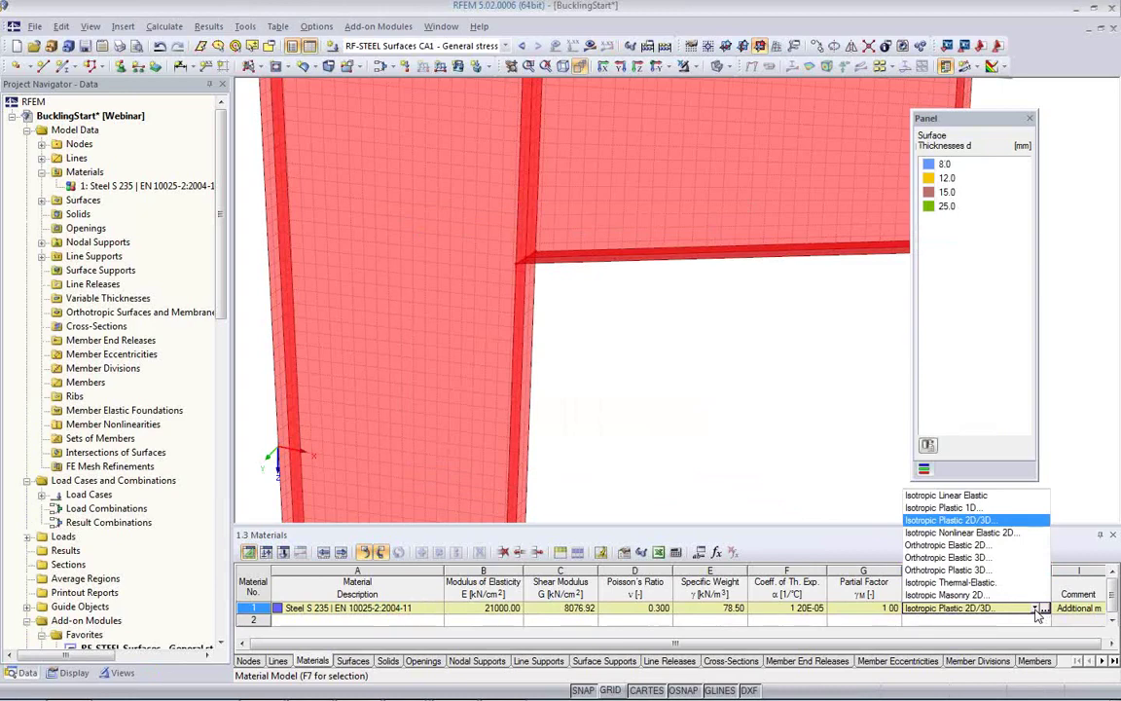
{"action": "left_click", "coordinate": [961, 533]}
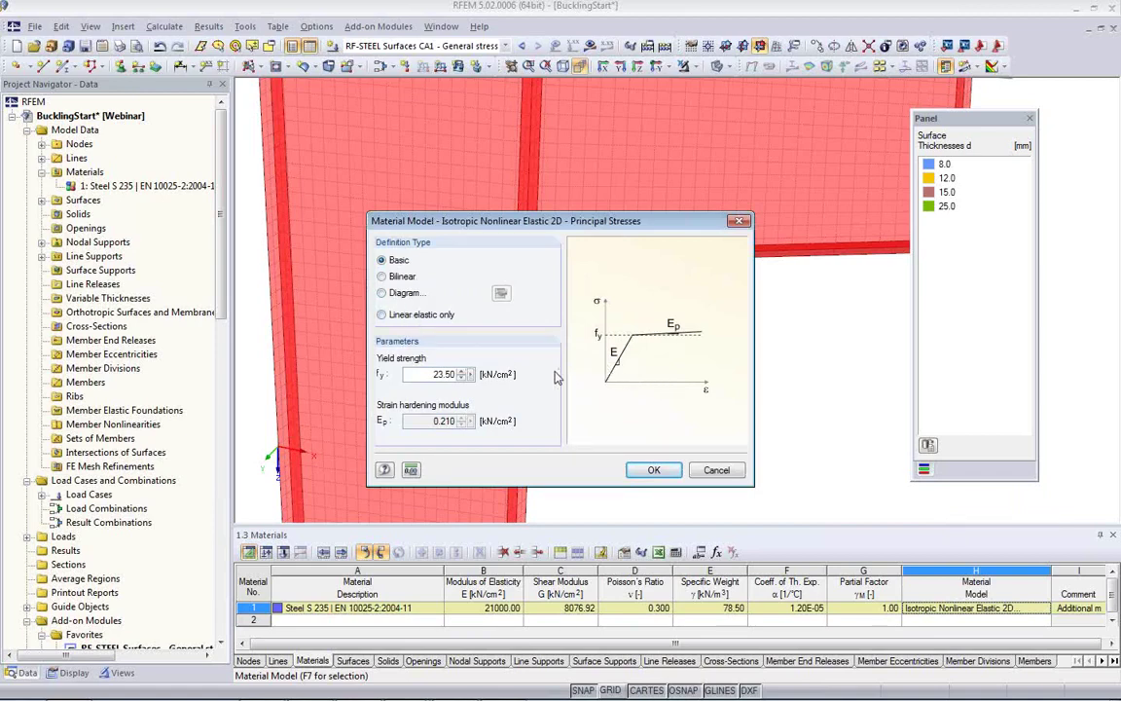
{"action": "left_click", "coordinate": [382, 293]}
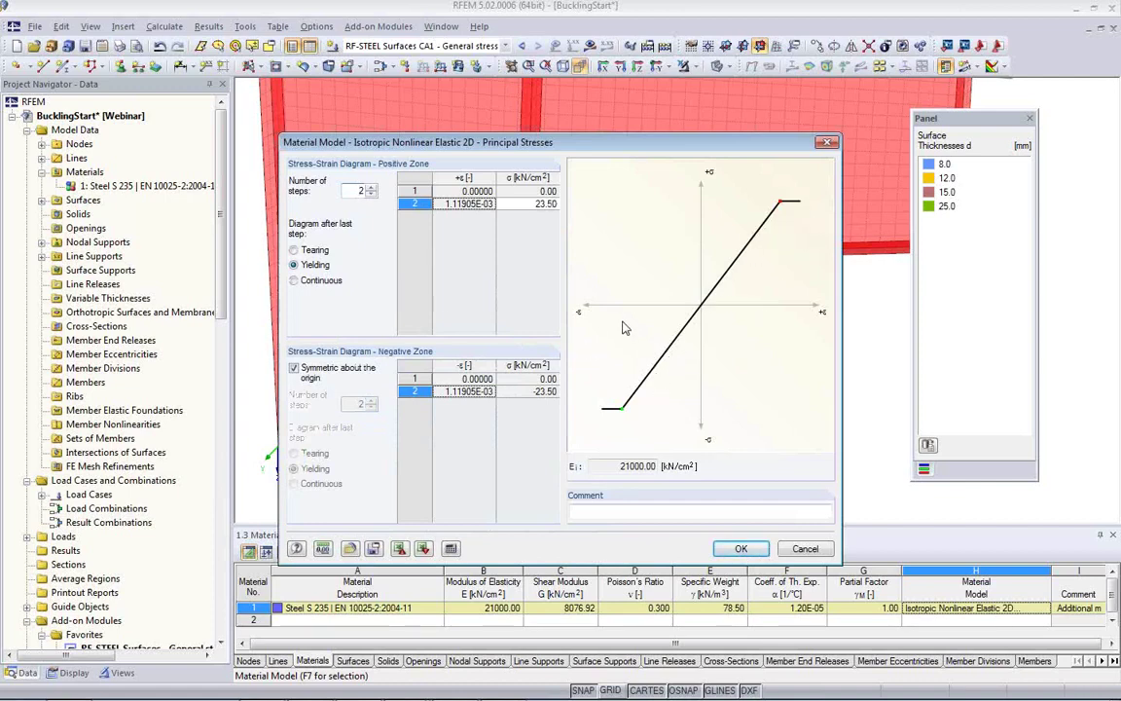
{"action": "left_click", "coordinate": [814, 550]}
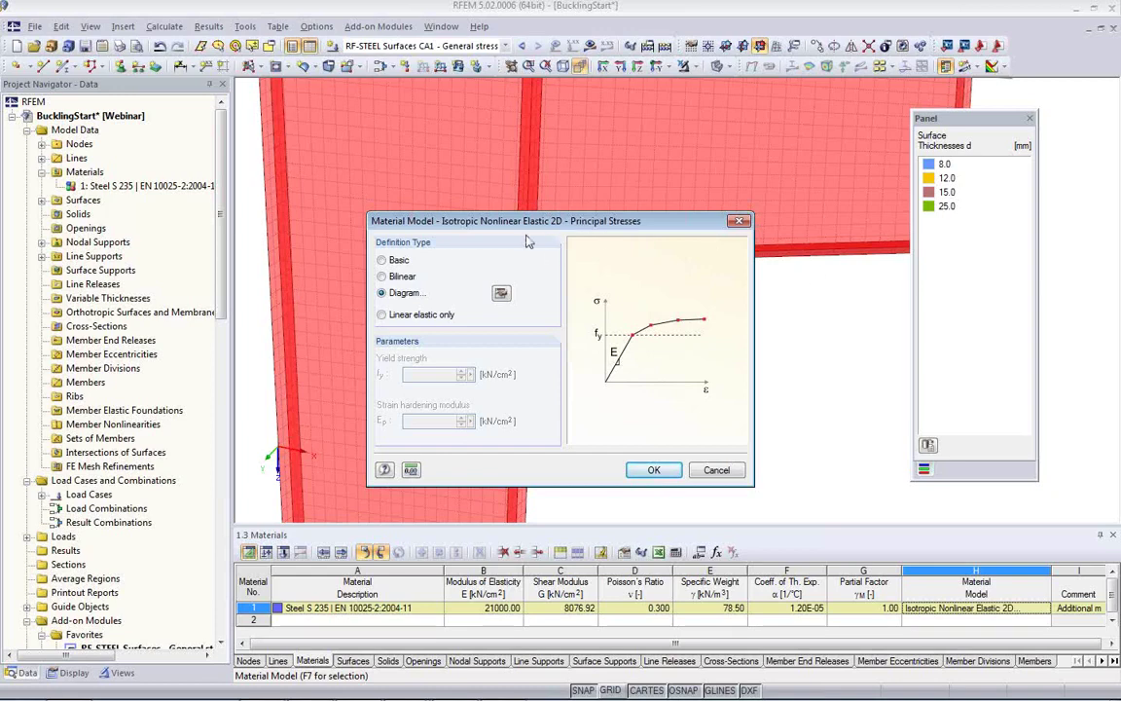
{"action": "left_click", "coordinate": [382, 259]}
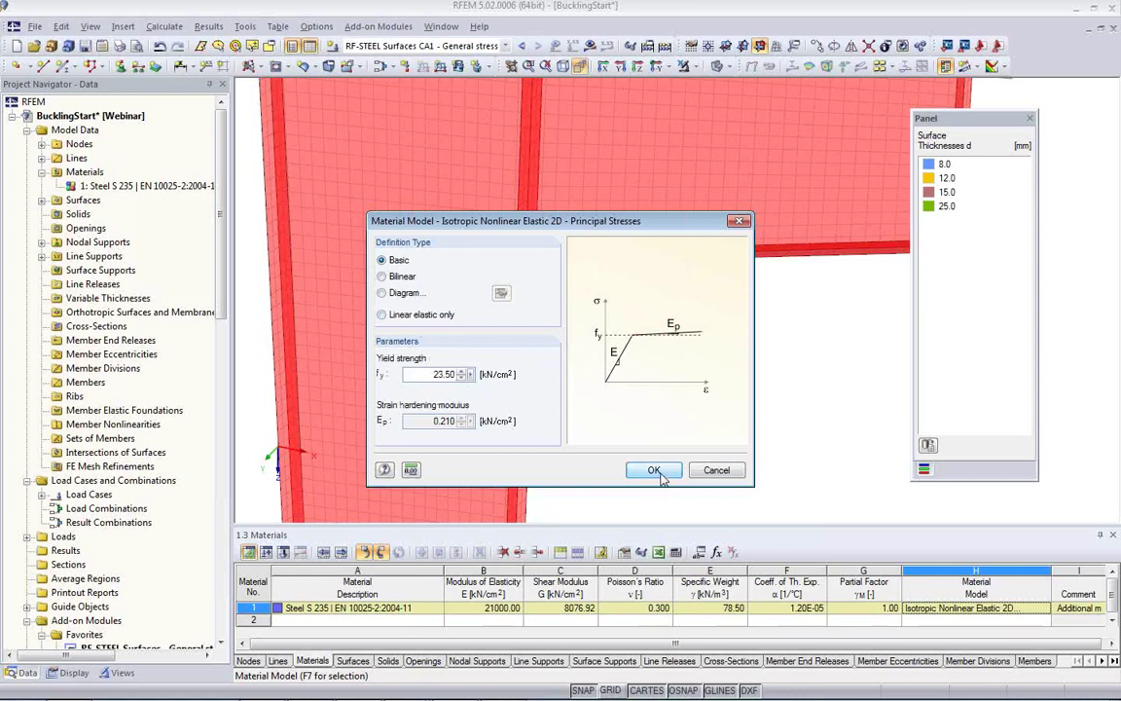
{"action": "left_click", "coordinate": [654, 471]}
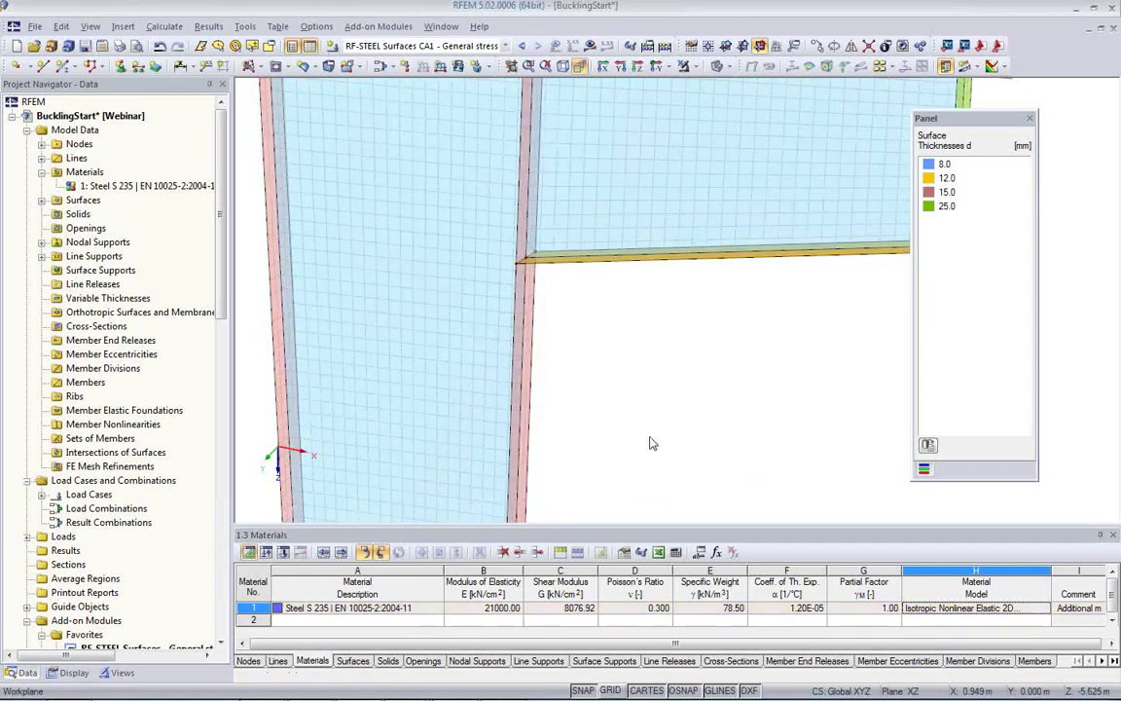
Make LC1 - Design Load the current load case and calculate it to show its results on the frame.
{"action": "scroll", "coordinate": [631, 434], "scroll_direction": "down", "scroll_amount": 2}
{"action": "middle_click_drag", "start_coordinate": [610, 414], "coordinate": [497, 359]}
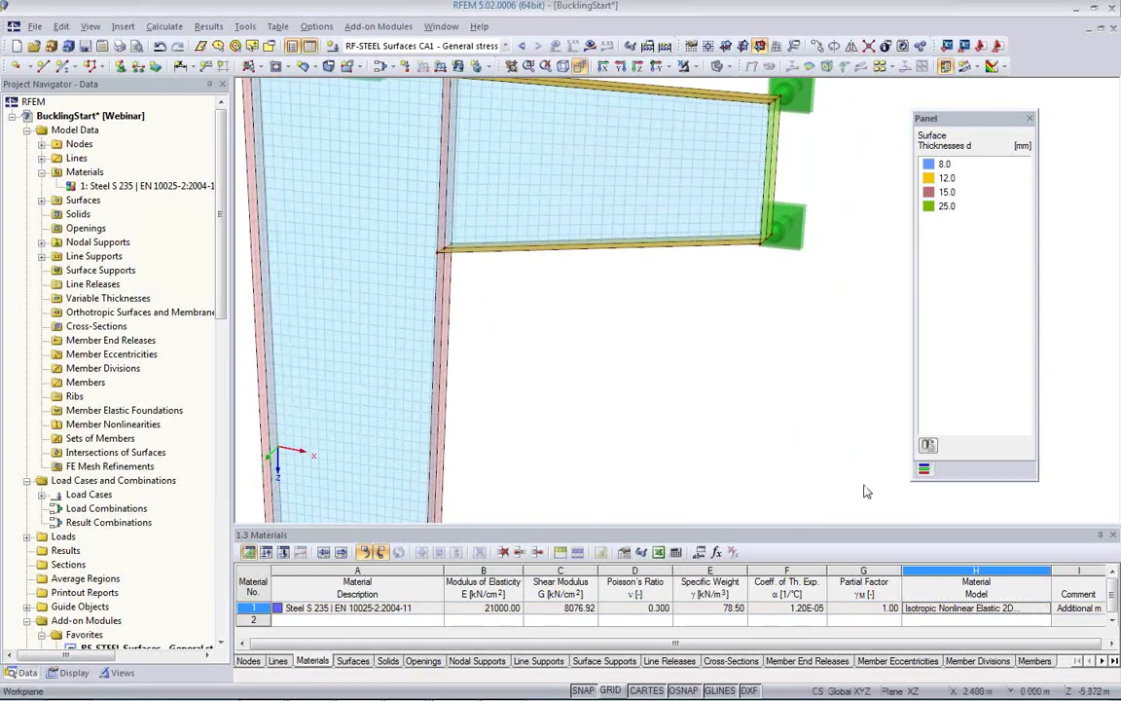
{"action": "scroll", "coordinate": [671, 441], "scroll_direction": "down", "scroll_amount": 3}
{"action": "middle_click_drag", "start_coordinate": [647, 451], "coordinate": [621, 393]}
{"action": "scroll", "coordinate": [623, 394], "scroll_direction": "down", "scroll_amount": 1}
{"action": "scroll", "coordinate": [623, 399], "scroll_direction": "down", "scroll_amount": 1}
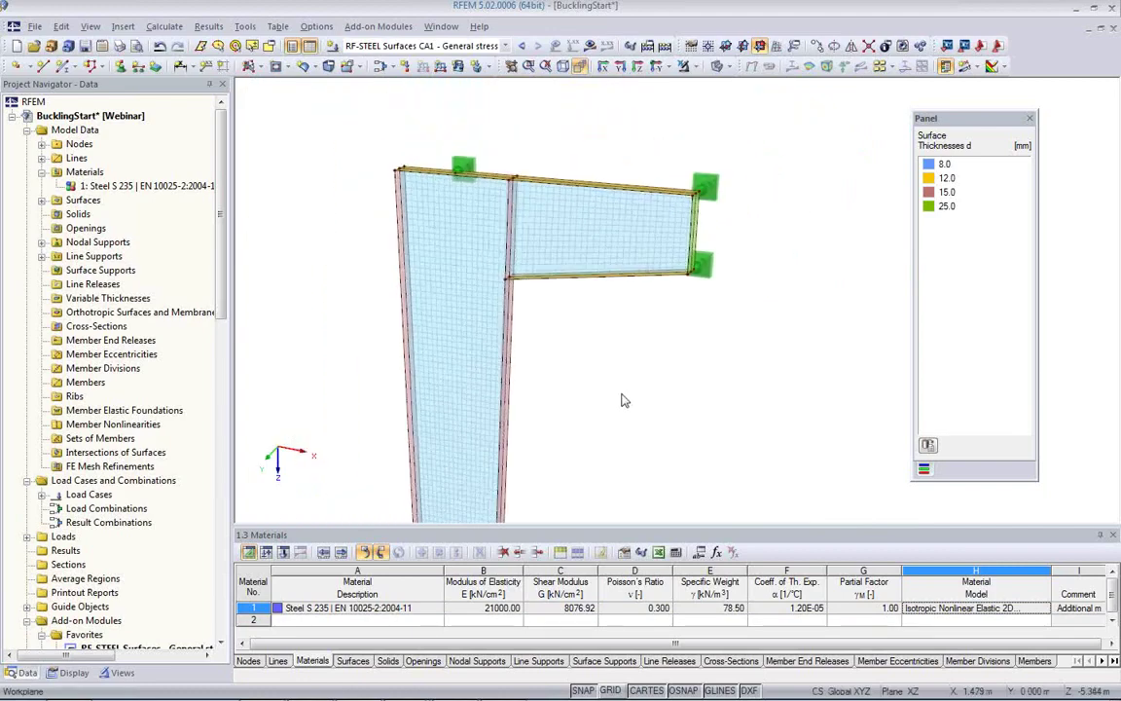
{"action": "scroll", "coordinate": [567, 339], "scroll_direction": "up", "scroll_amount": 1}
{"action": "middle_click_drag", "start_coordinate": [497, 306], "coordinate": [525, 381]}
{"action": "scroll", "coordinate": [530, 363], "scroll_direction": "up", "scroll_amount": 1}
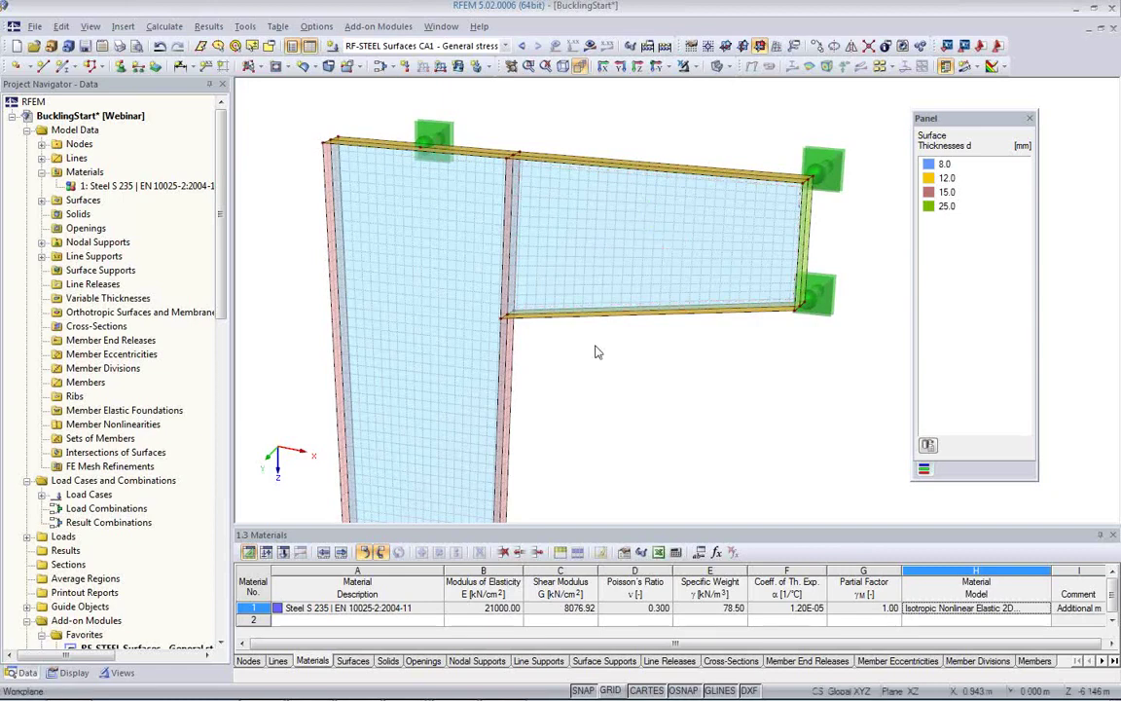
{"action": "left_click", "coordinate": [494, 46]}
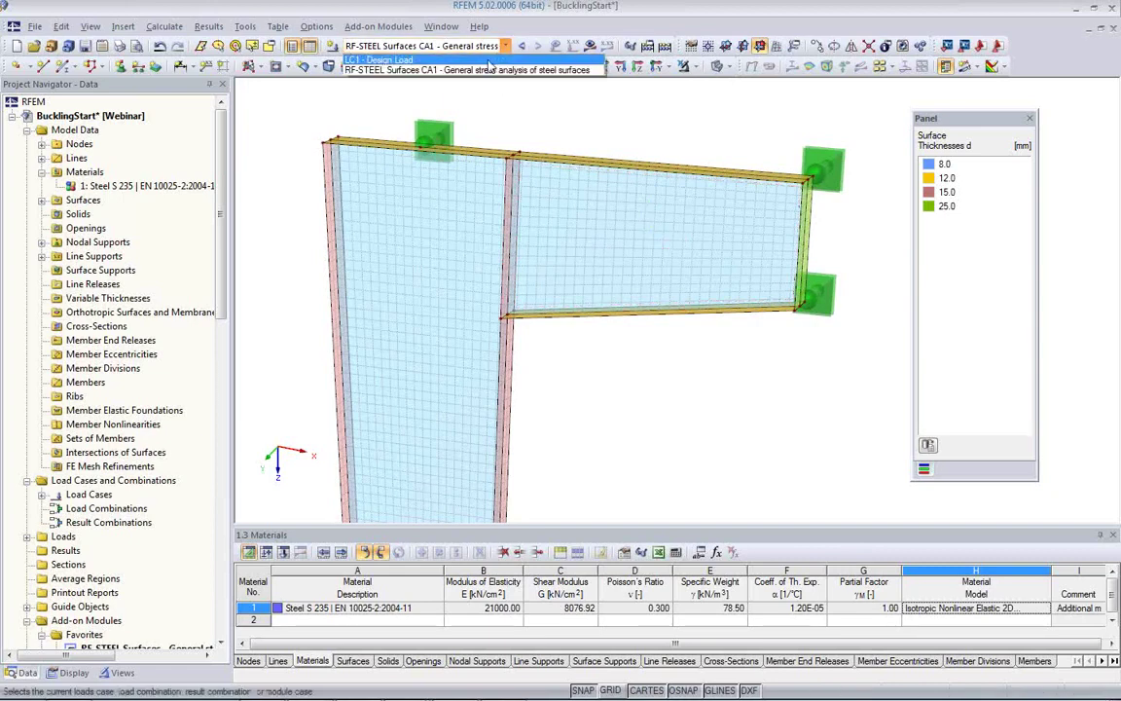
{"action": "left_click", "coordinate": [496, 59]}
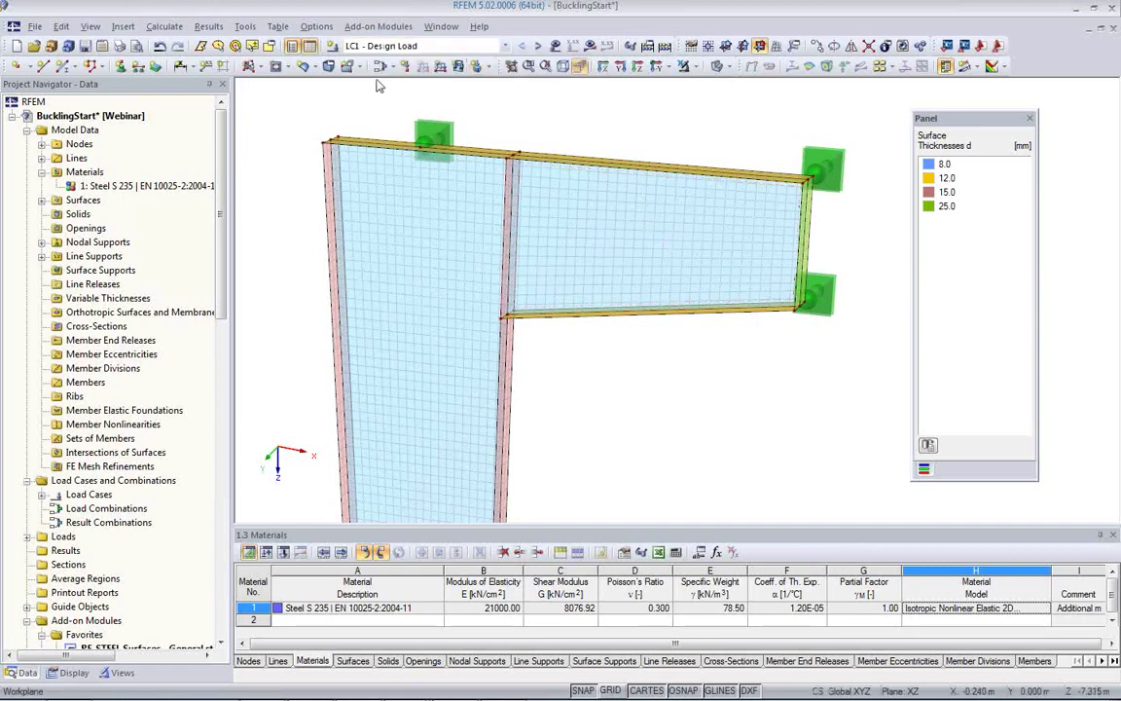
{"action": "left_click", "coordinate": [590, 46]}
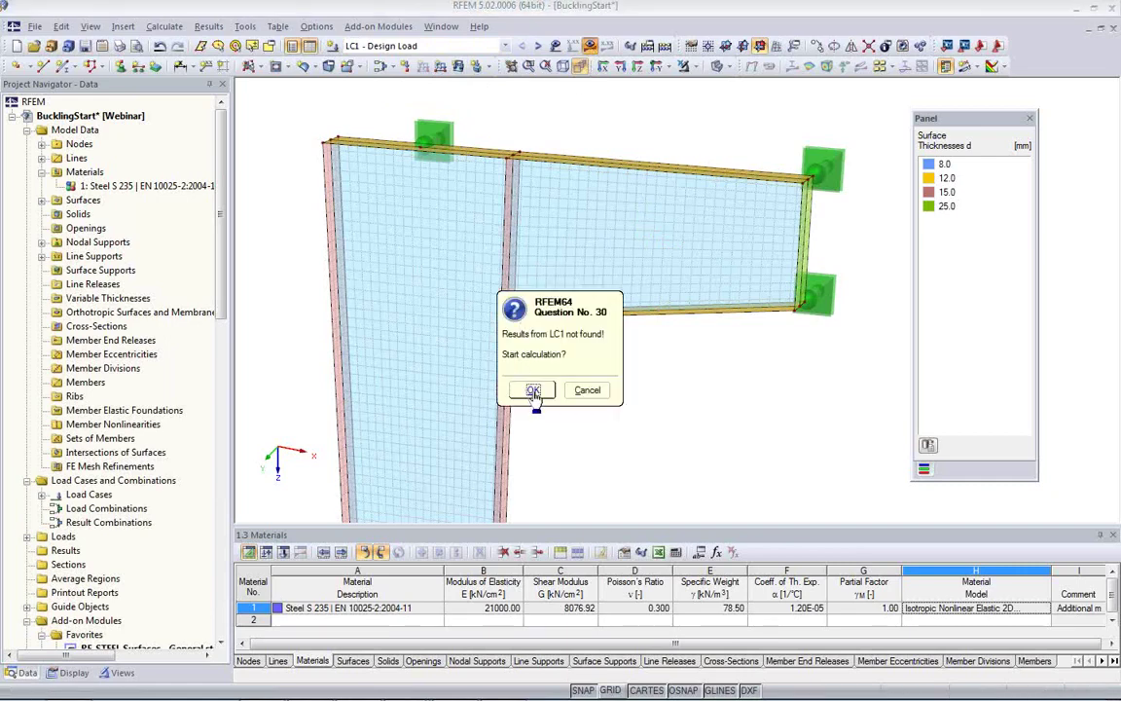
{"action": "left_click", "coordinate": [533, 390]}
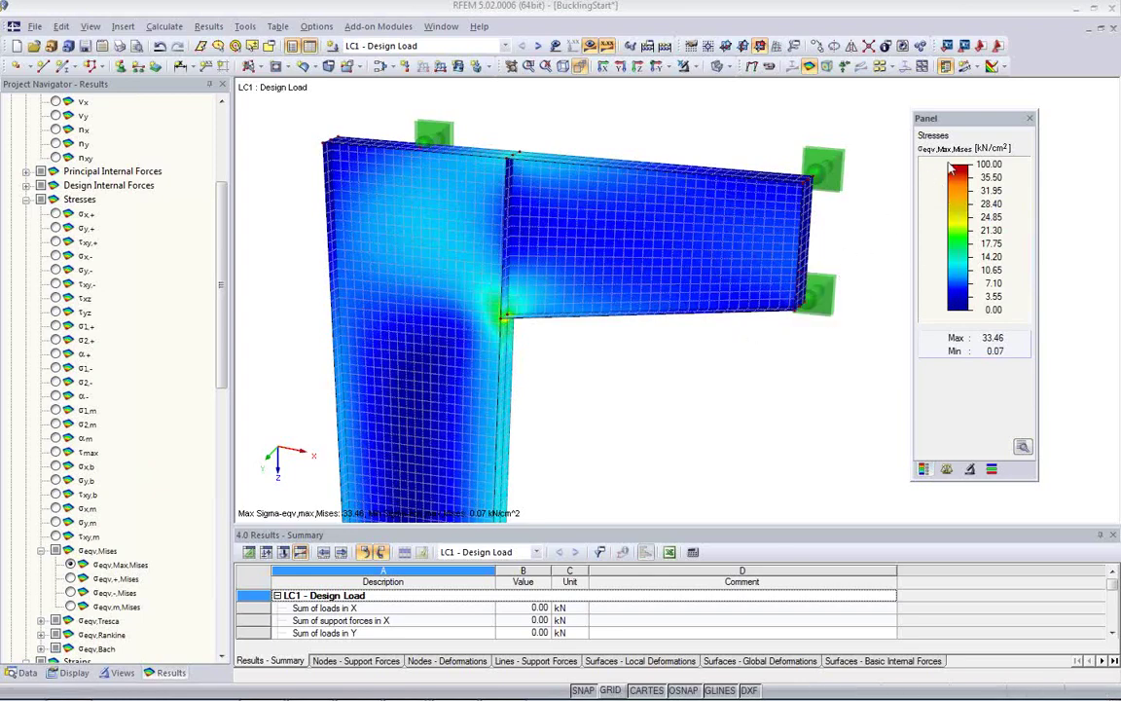
Examine the maximum von Mises stress distribution around the frame's knee corner from several angles.
{"action": "middle_click_drag", "start_coordinate": [583, 355], "coordinate": [534, 303], "text": "ctrl"}
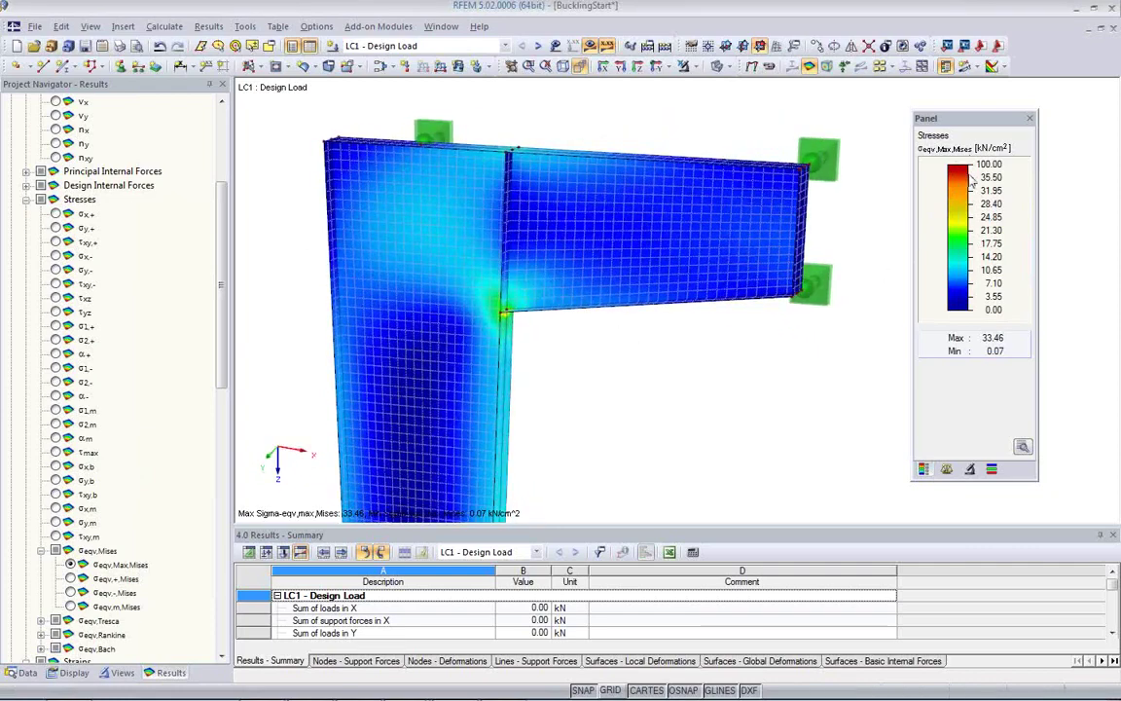
{"action": "scroll", "coordinate": [545, 331], "scroll_direction": "up", "scroll_amount": 5}
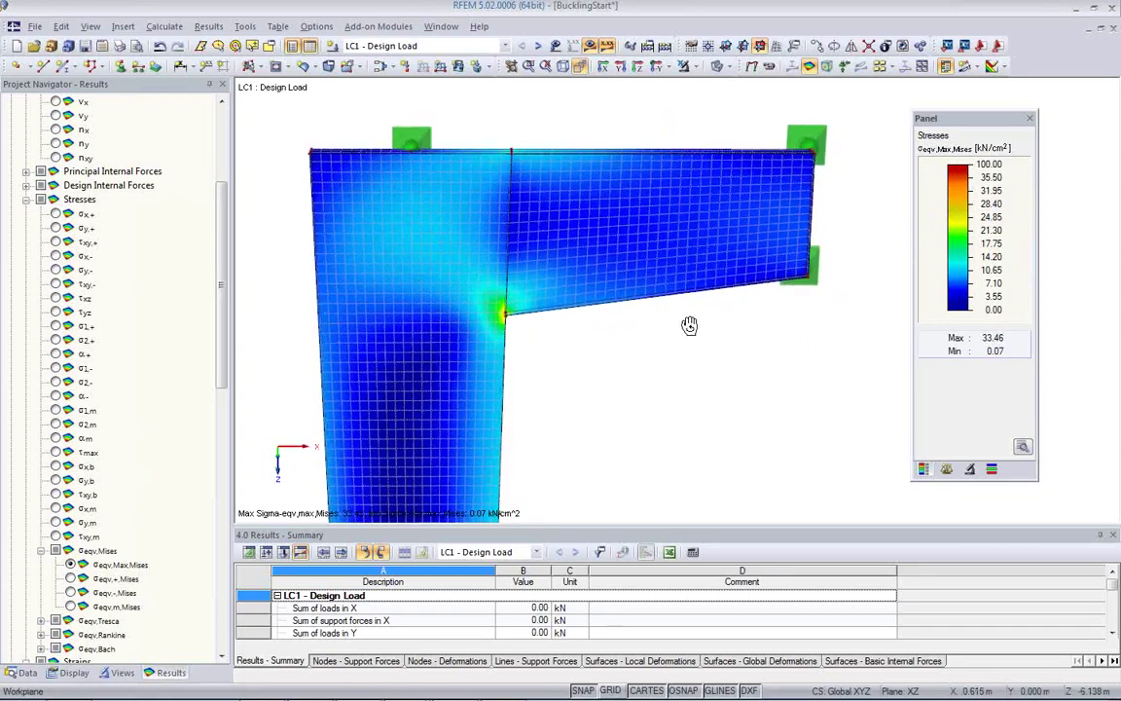
{"action": "middle_click_drag", "start_coordinate": [526, 335], "coordinate": [626, 322], "text": "ctrl"}
{"action": "scroll", "coordinate": [638, 348], "scroll_direction": "down", "scroll_amount": 2}
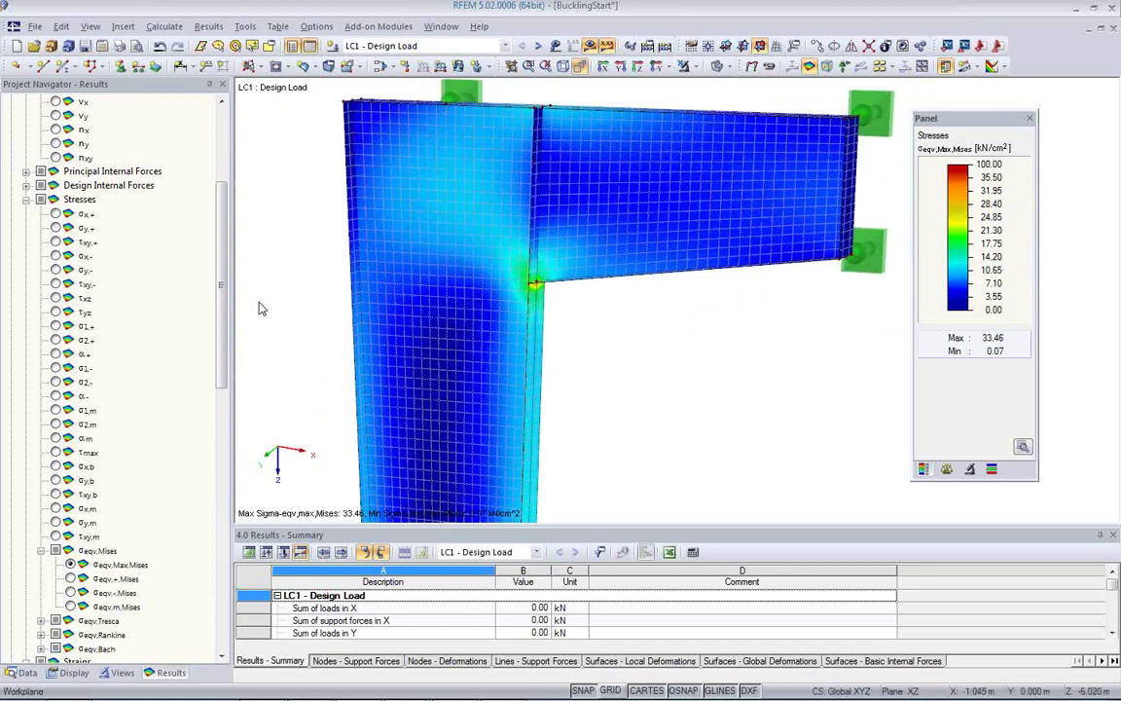
{"action": "left_click_drag", "start_coordinate": [223, 284], "coordinate": [223, 325]}
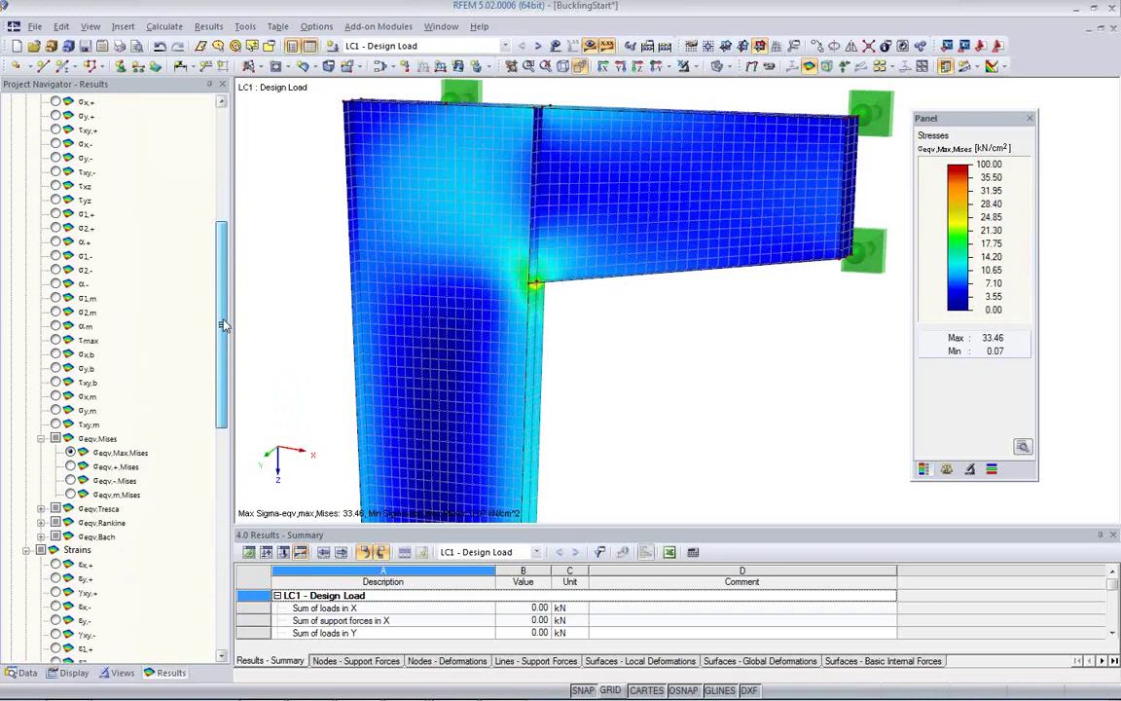
{"action": "left_click_drag", "start_coordinate": [223, 325], "coordinate": [223, 285]}
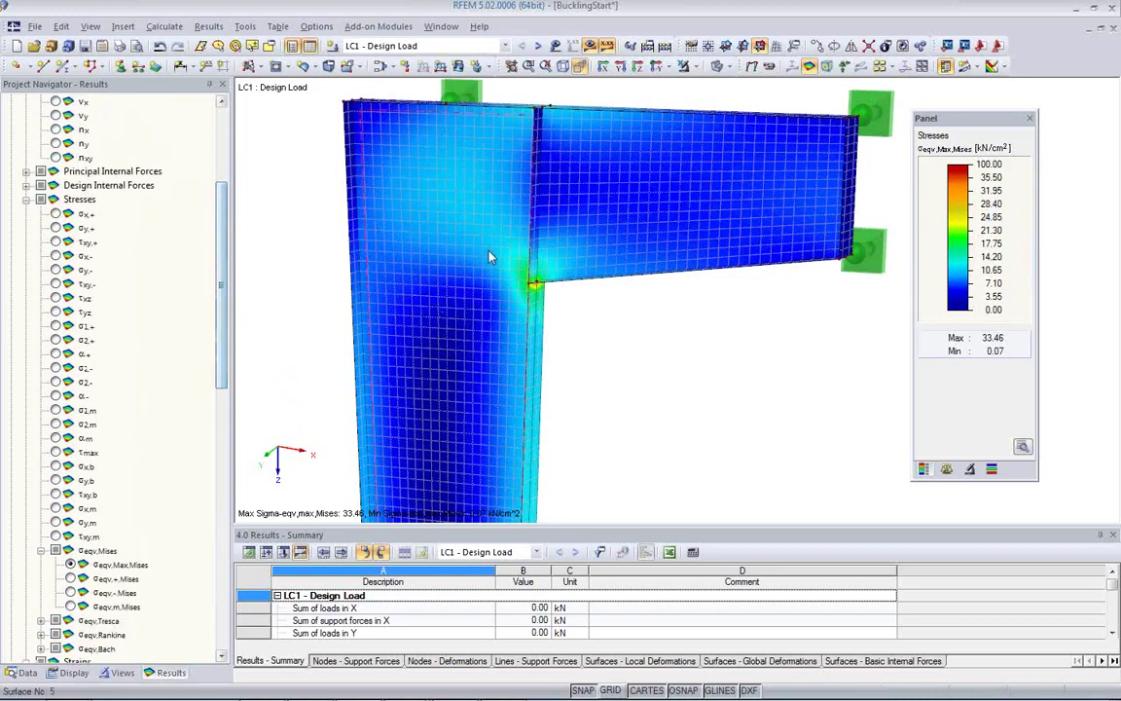
{"action": "scroll", "coordinate": [492, 253], "scroll_direction": "up", "scroll_amount": 3}
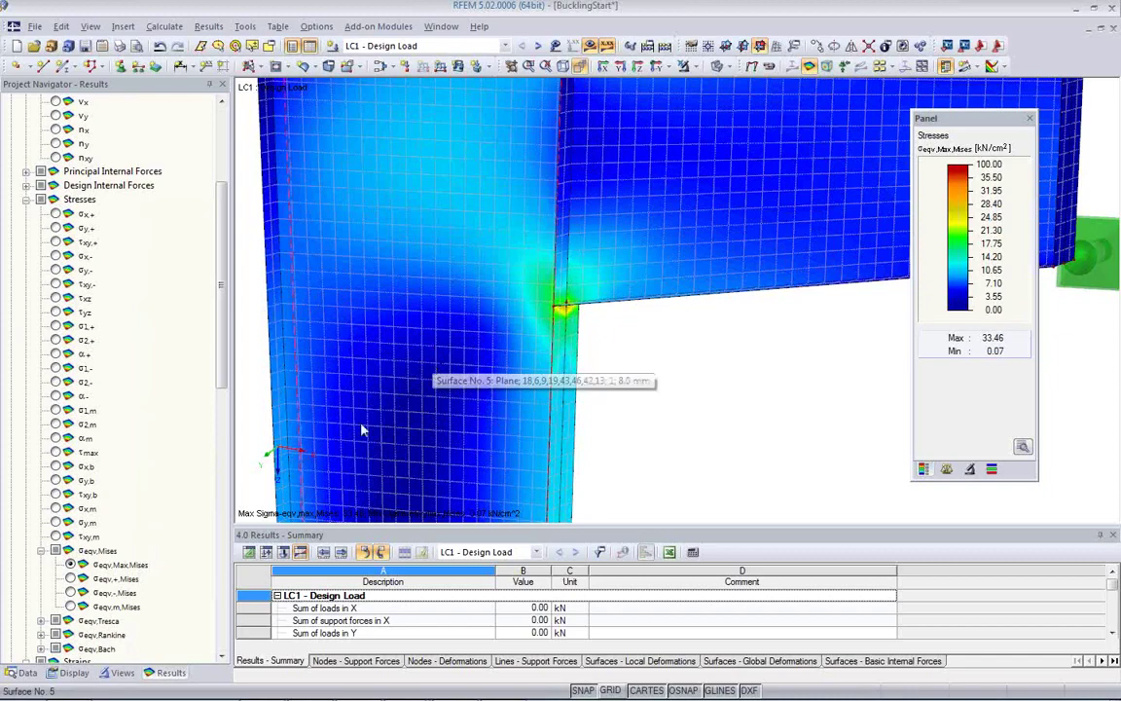
Set the distribution of internal forces and stresses on surfaces to Non Continuous.
{"action": "left_click", "coordinate": [75, 672]}
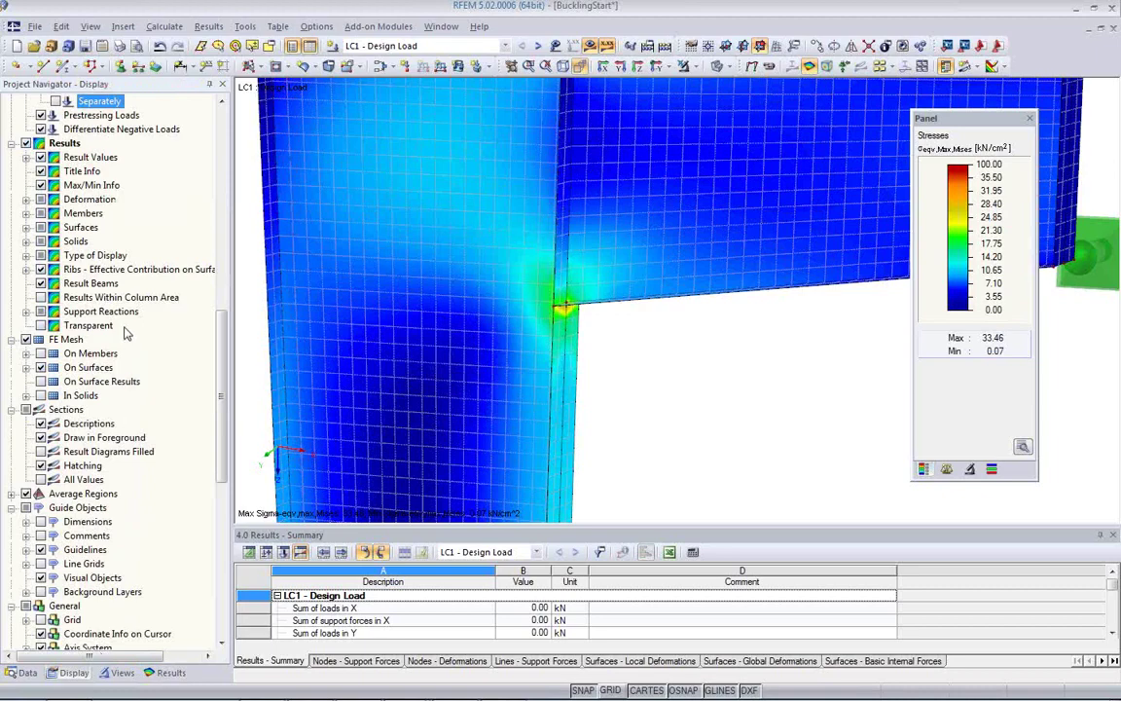
{"action": "scroll", "coordinate": [133, 351], "scroll_direction": "down", "scroll_amount": 7}
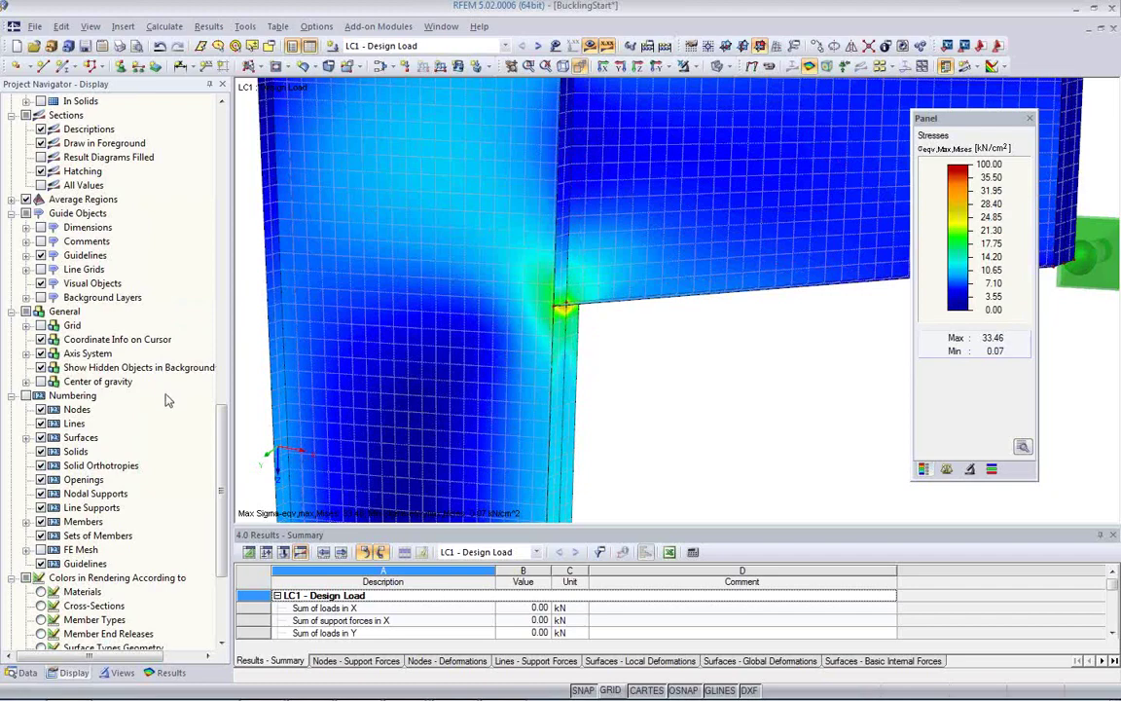
{"action": "scroll", "coordinate": [165, 403], "scroll_direction": "down", "scroll_amount": 1}
{"action": "scroll", "coordinate": [166, 403], "scroll_direction": "down", "scroll_amount": 2}
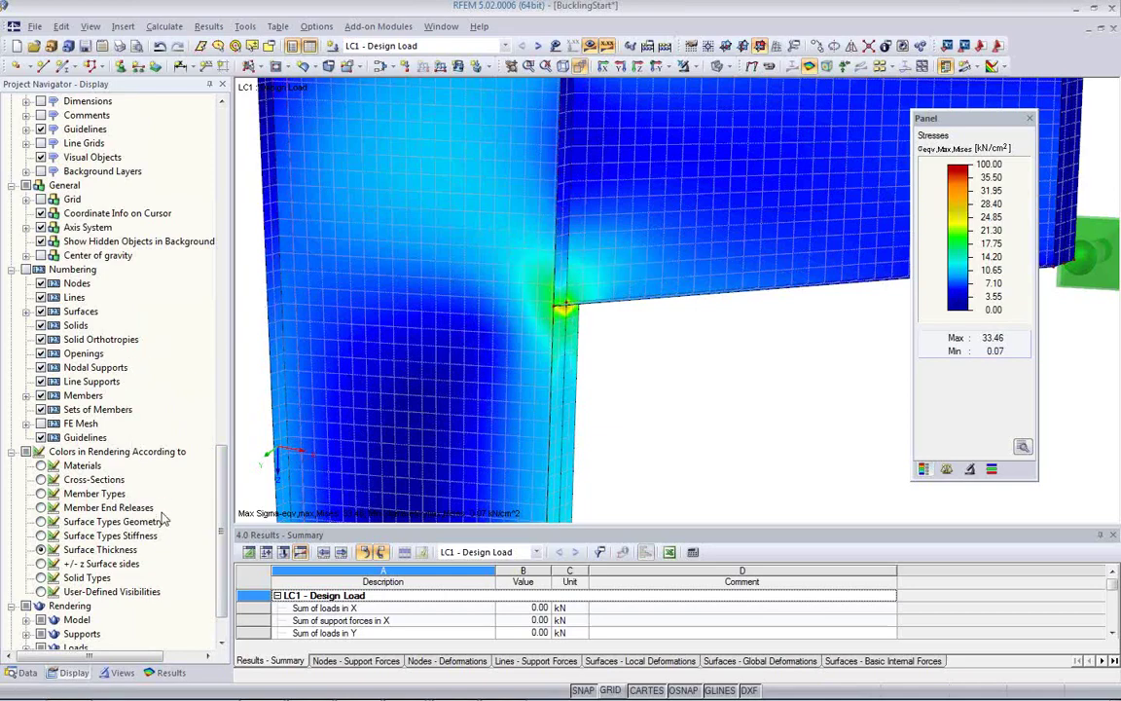
{"action": "left_click_drag", "start_coordinate": [218, 508], "coordinate": [224, 351]}
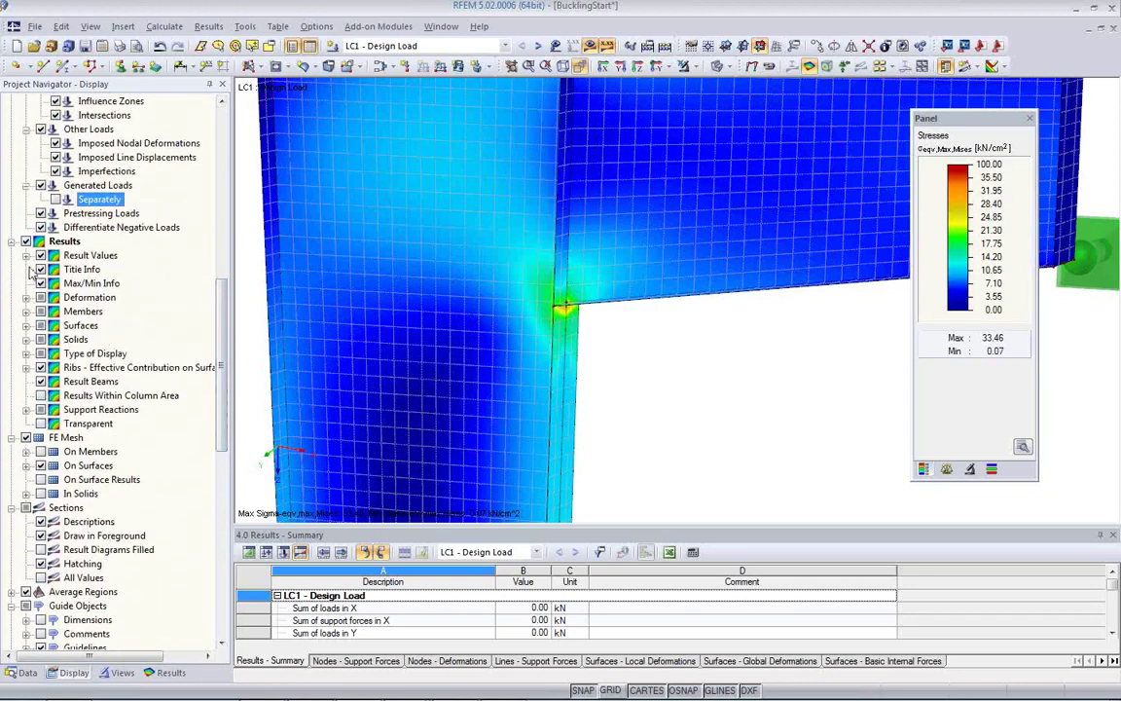
{"action": "left_click", "coordinate": [27, 325]}
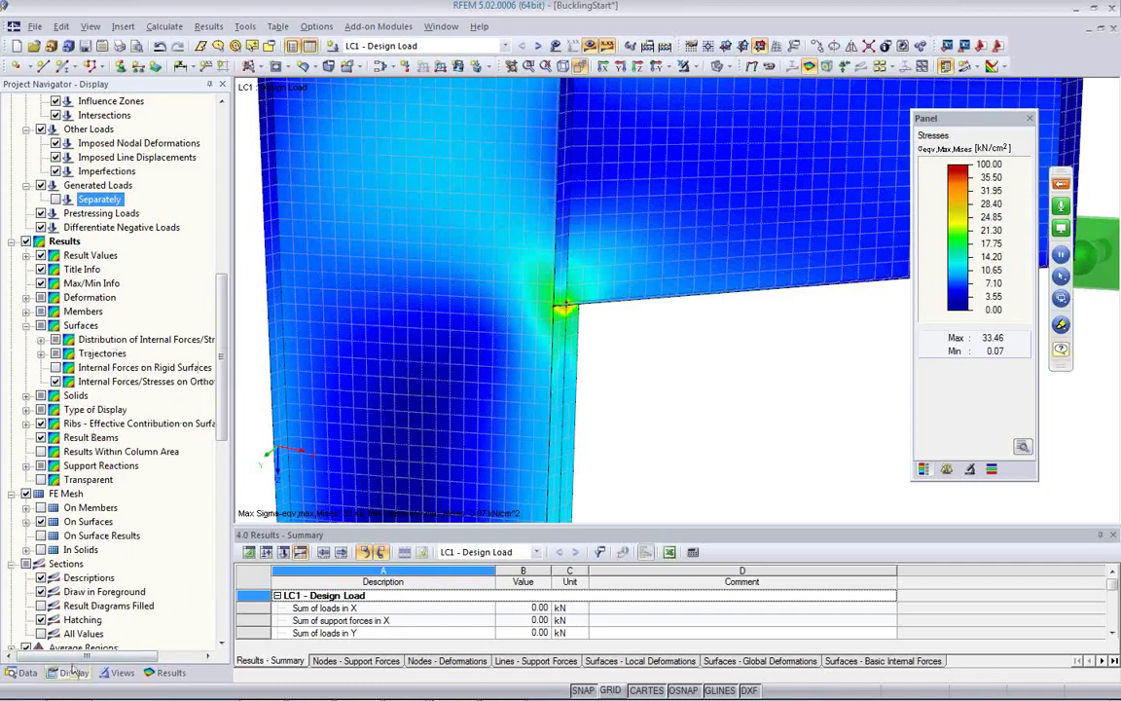
{"action": "left_click", "coordinate": [41, 339]}
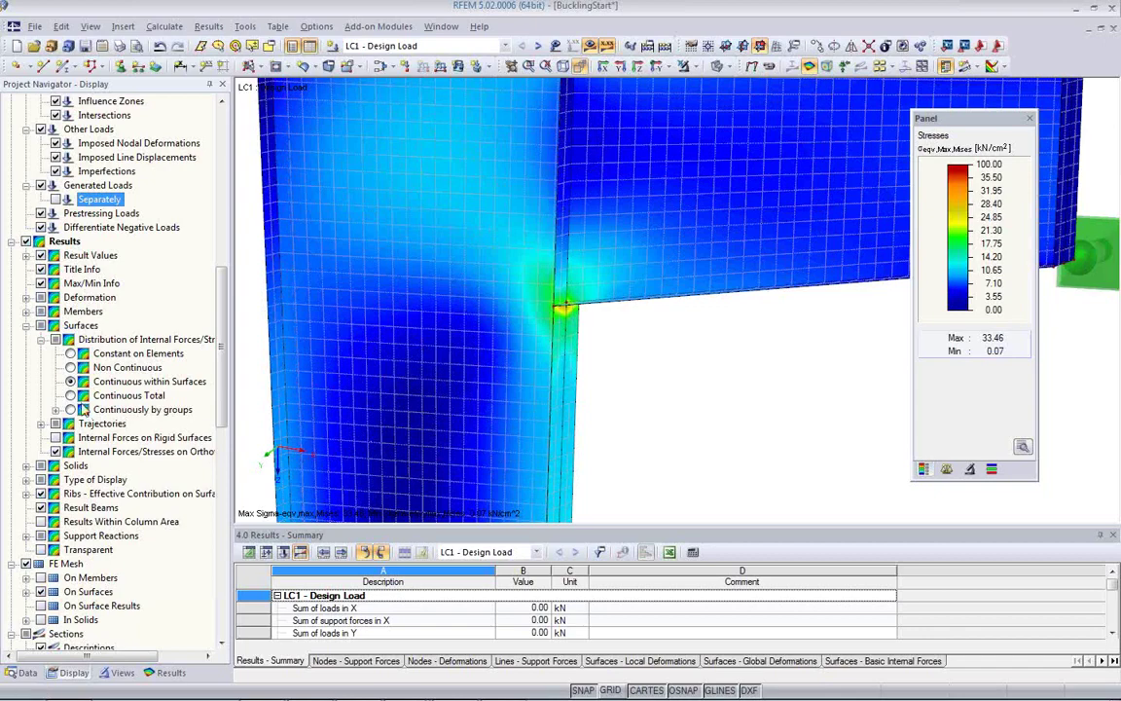
{"action": "left_click", "coordinate": [70, 368]}
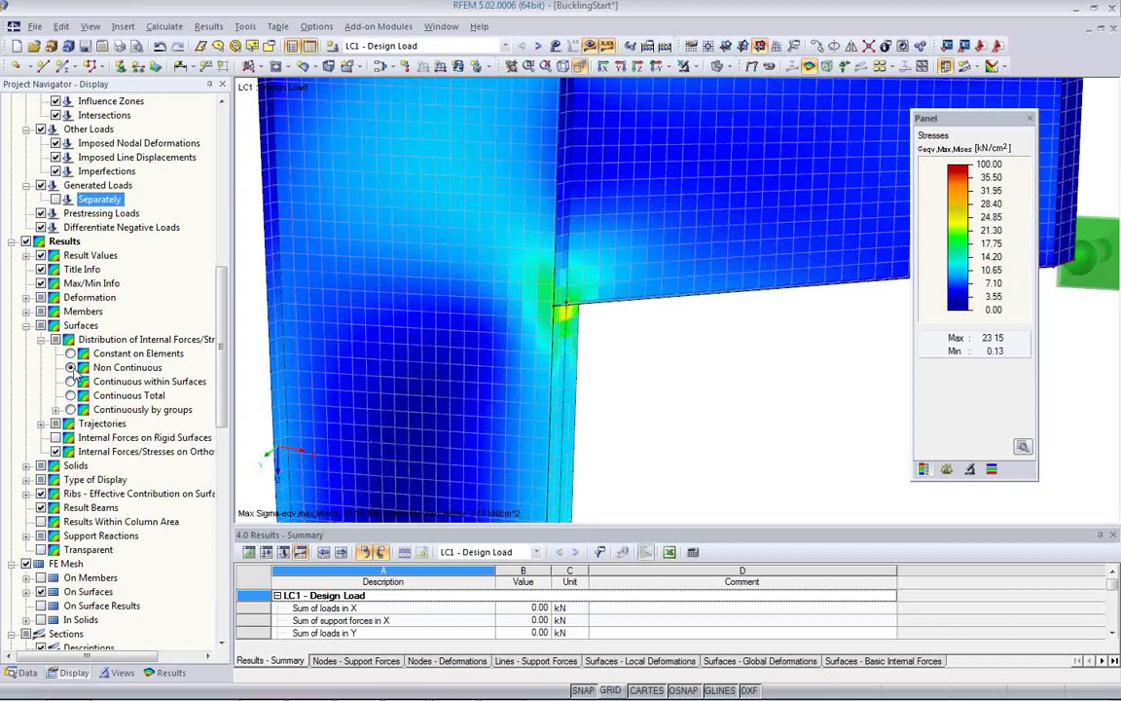
Turn off the smooth color transition and display the surface stresses as Constant on Elements.
{"action": "left_click", "coordinate": [1023, 447]}
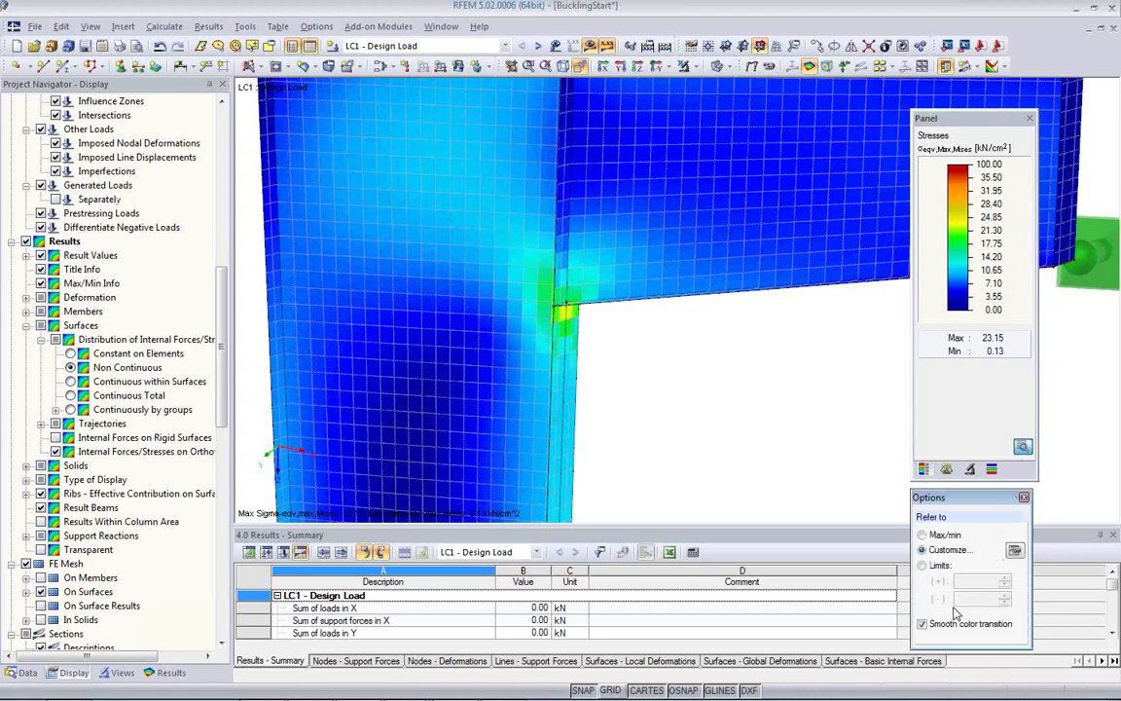
{"action": "left_click", "coordinate": [923, 624]}
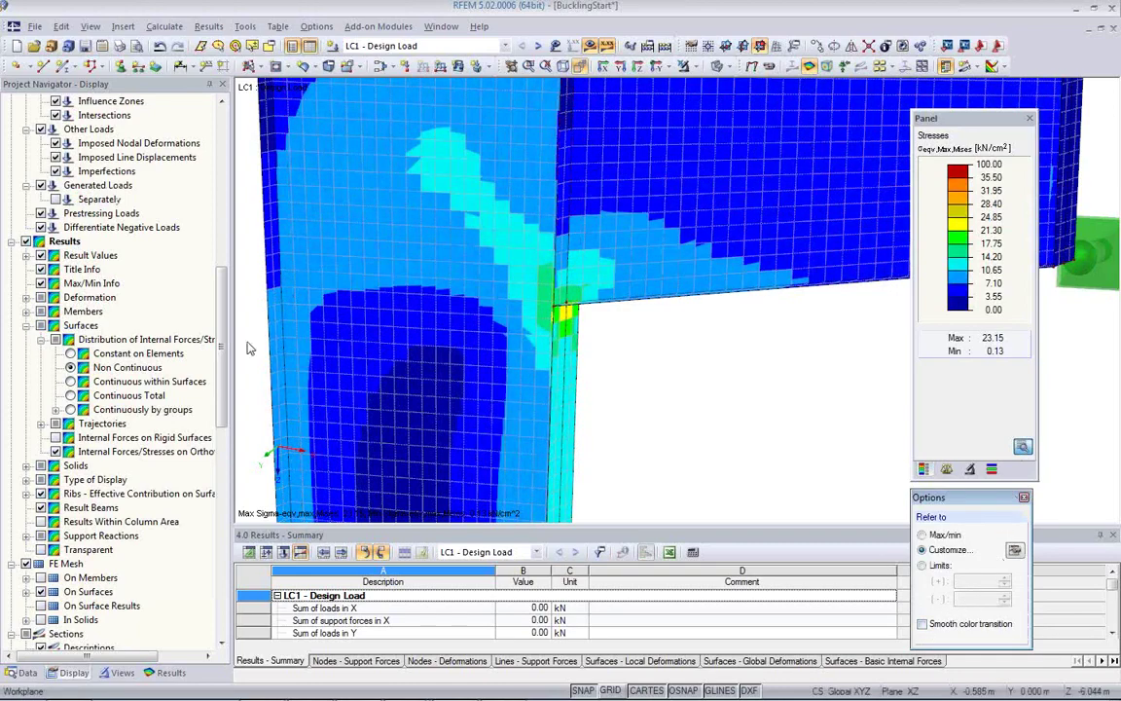
{"action": "left_click", "coordinate": [71, 354]}
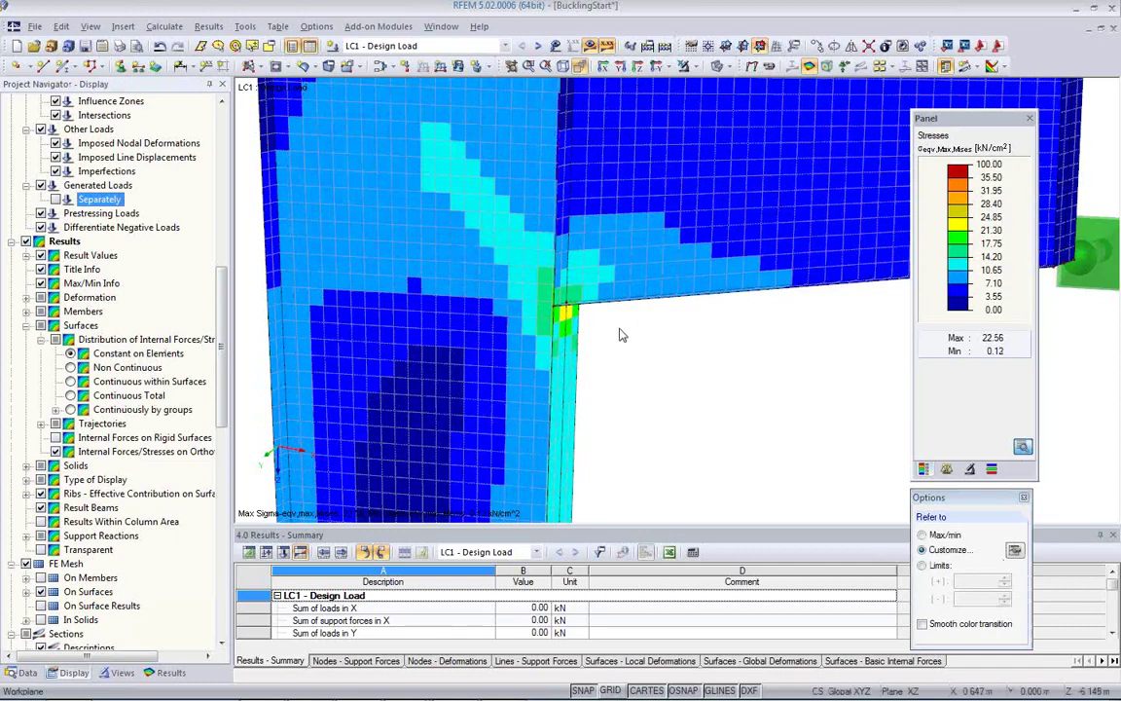
Examine the element-wise maximum von Mises stresses in the web and flanges at the knee corner.
{"action": "middle_click_drag", "start_coordinate": [576, 372], "coordinate": [866, 348], "text": "ctrl"}
{"action": "scroll", "coordinate": [509, 343], "scroll_direction": "up", "scroll_amount": 2}
{"action": "middle_click_drag", "start_coordinate": [614, 326], "coordinate": [704, 303], "text": "ctrl"}
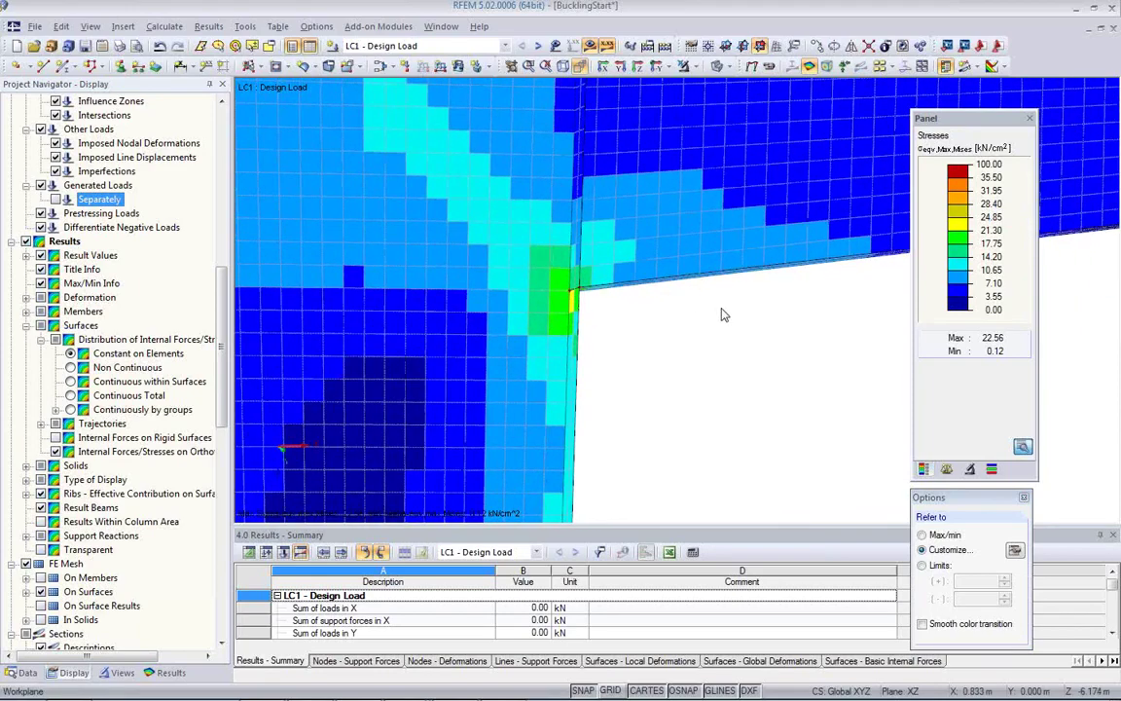
{"action": "scroll", "coordinate": [575, 292], "scroll_direction": "up", "scroll_amount": 2}
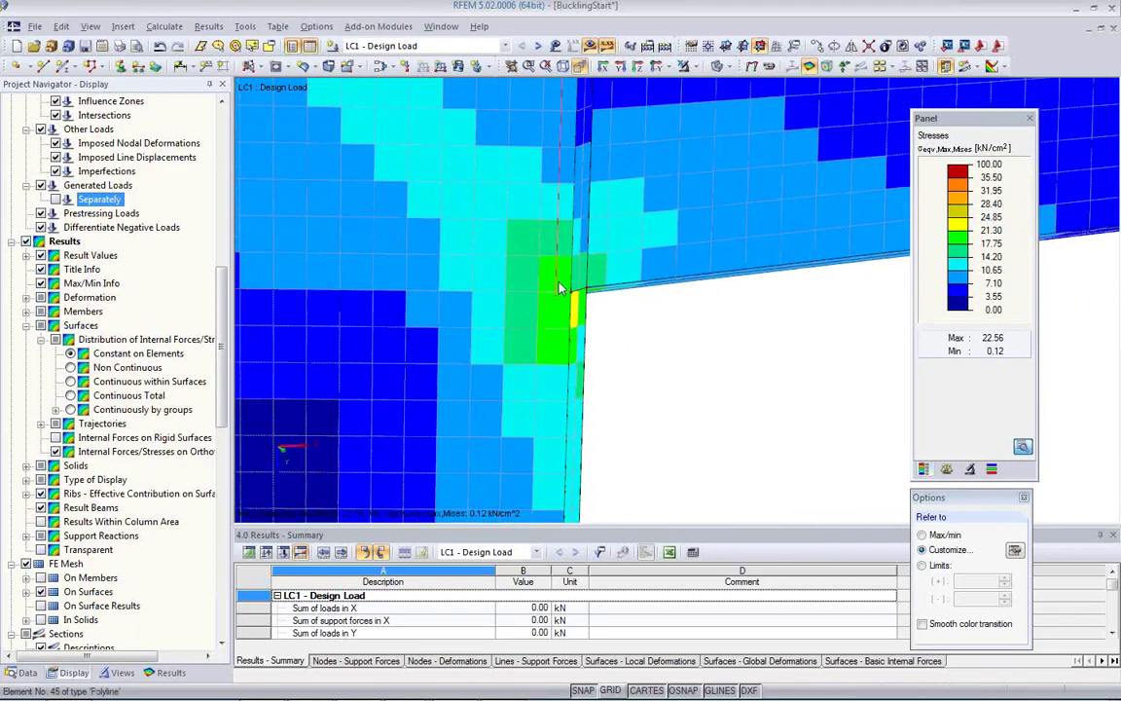
{"action": "scroll", "coordinate": [560, 288], "scroll_direction": "down", "scroll_amount": 2}
{"action": "middle_click_drag", "start_coordinate": [611, 315], "coordinate": [407, 378]}
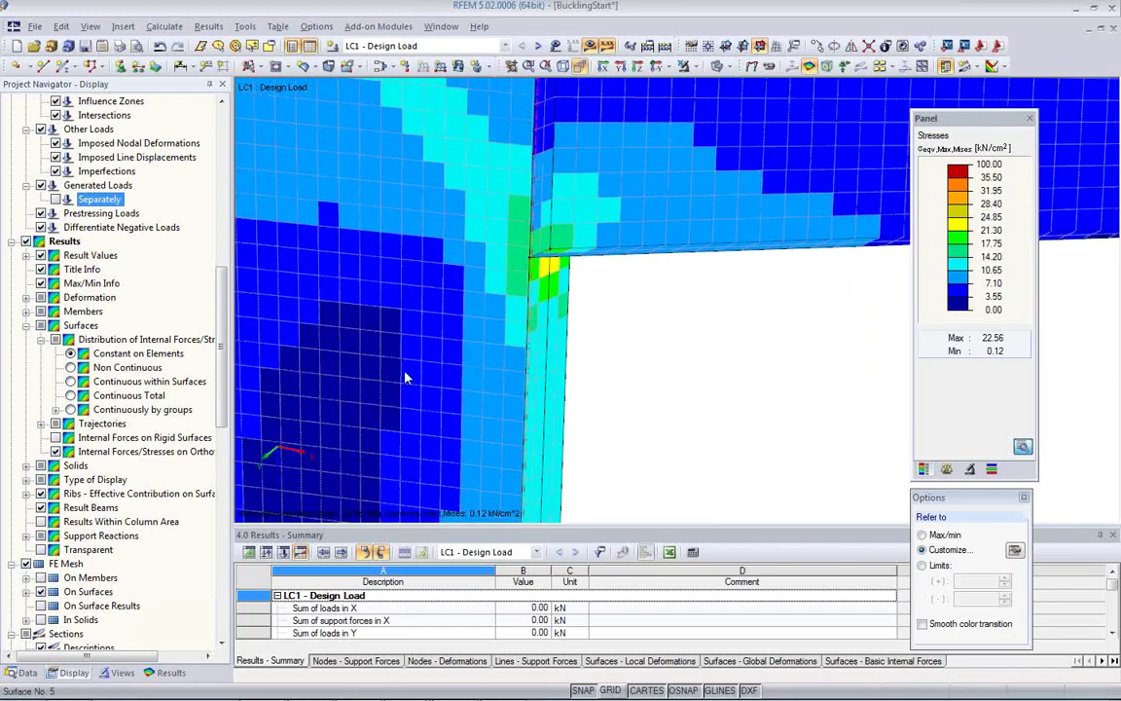
Display the Design Ratio criterion on the surfaces, followed by the Nonlinearity Rate criterion at the knee corner.
{"action": "left_click", "coordinate": [167, 673]}
{"action": "left_click_drag", "start_coordinate": [223, 317], "coordinate": [217, 284]}
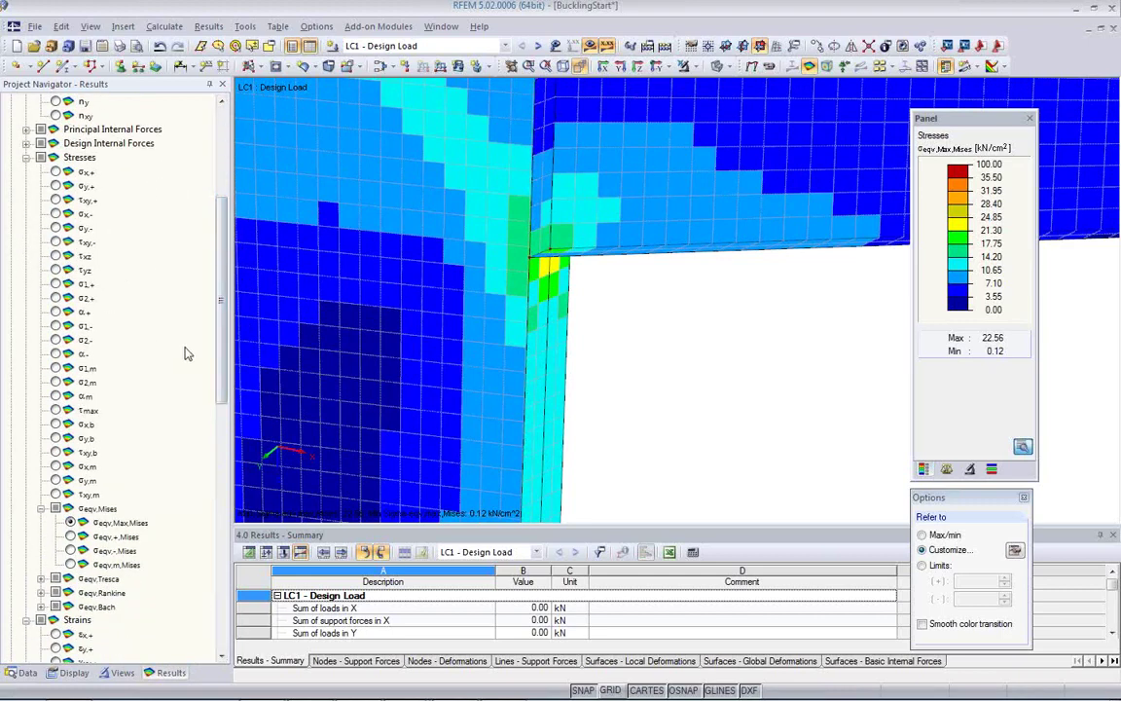
{"action": "left_click_drag", "start_coordinate": [222, 350], "coordinate": [210, 532]}
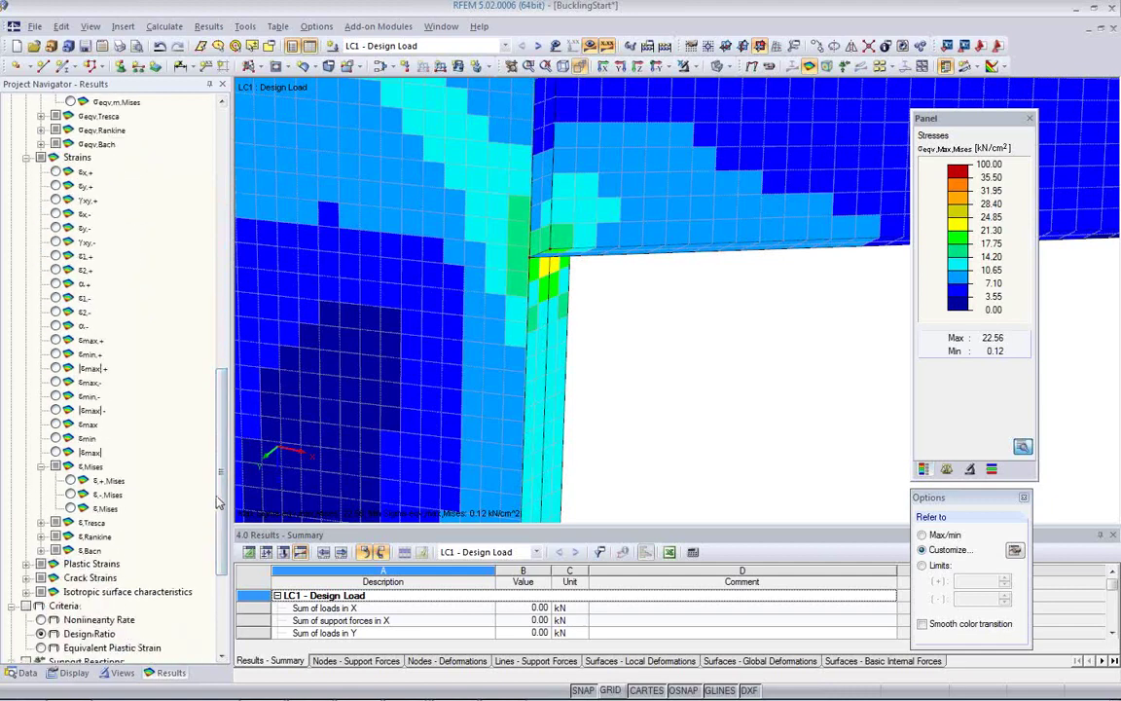
{"action": "scroll", "coordinate": [198, 452], "scroll_direction": "down", "scroll_amount": 3}
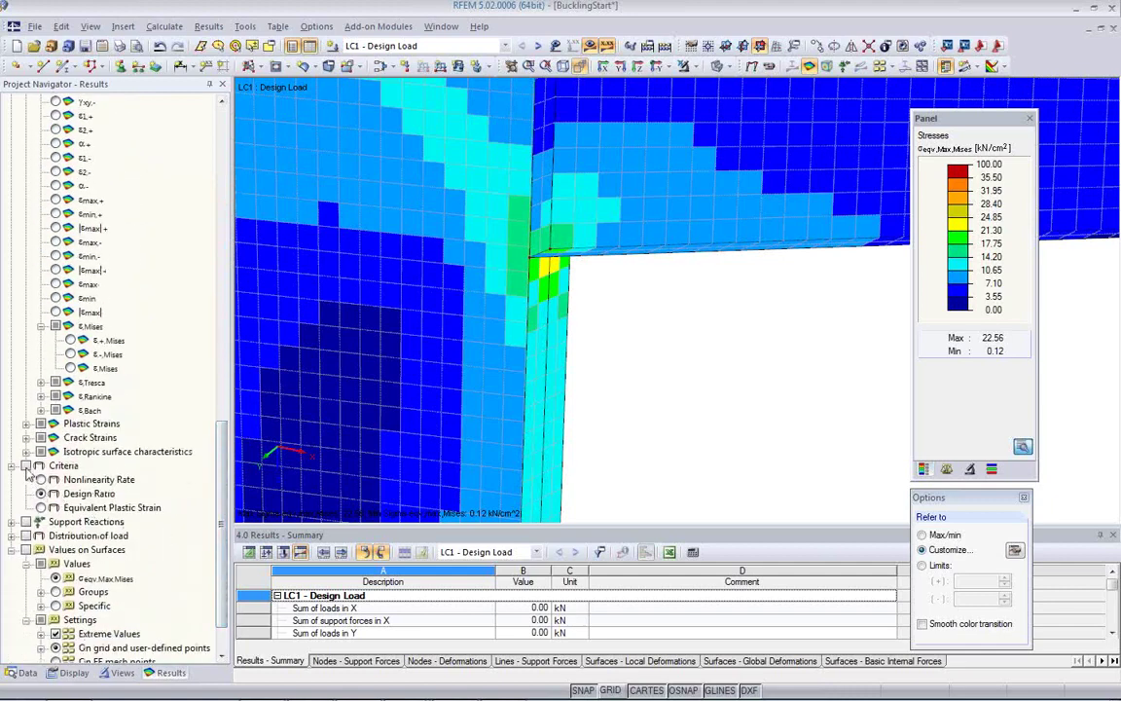
{"action": "left_click", "coordinate": [26, 465]}
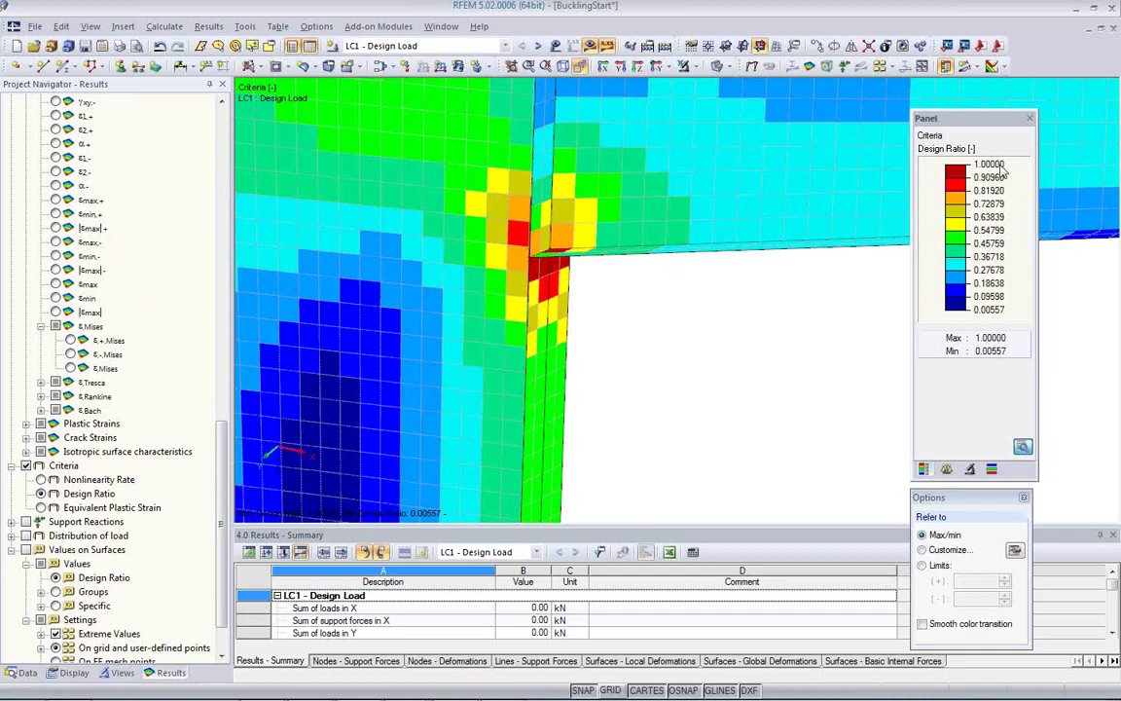
{"action": "left_click", "coordinate": [40, 479]}
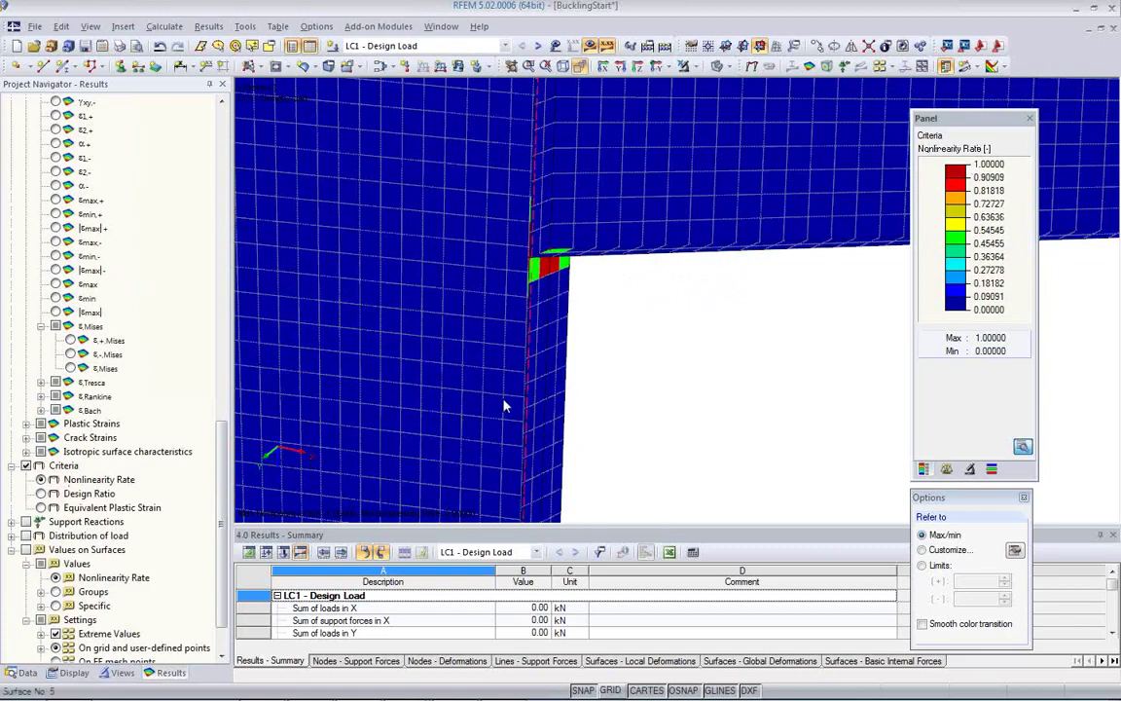
{"action": "middle_click_drag", "start_coordinate": [715, 304], "coordinate": [616, 378], "text": "ctrl"}
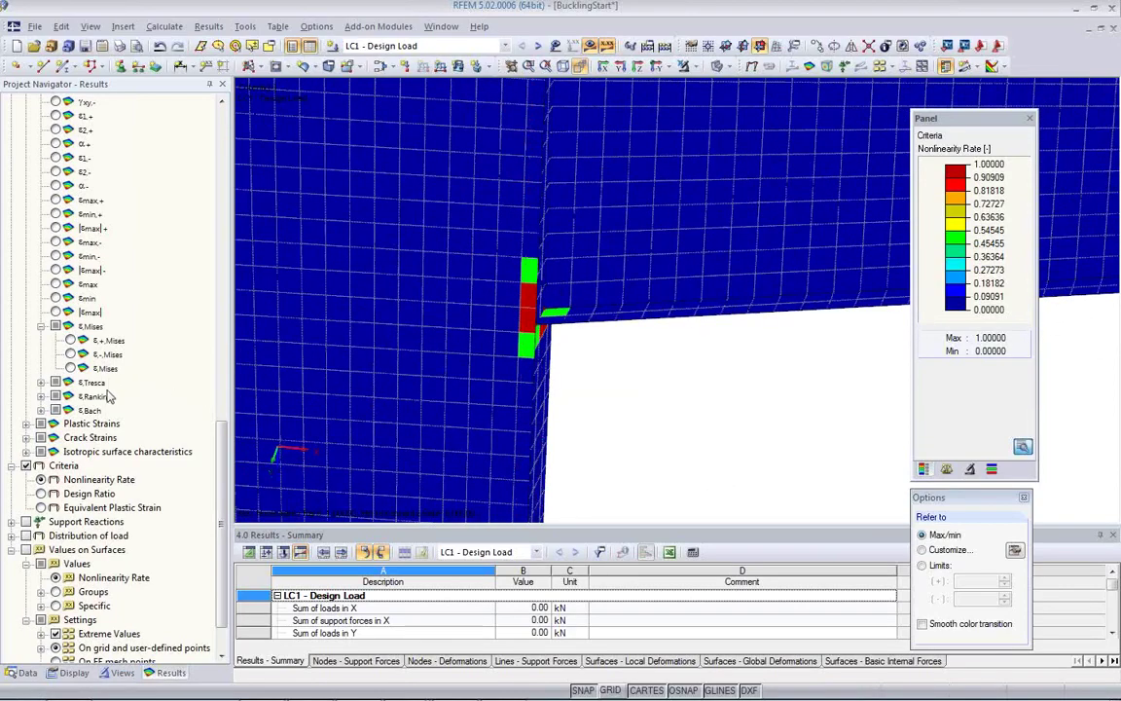
View the equivalent Mises strains at the knee corner and compare them with the Design Ratio criterion.
{"action": "left_click", "coordinate": [70, 368]}
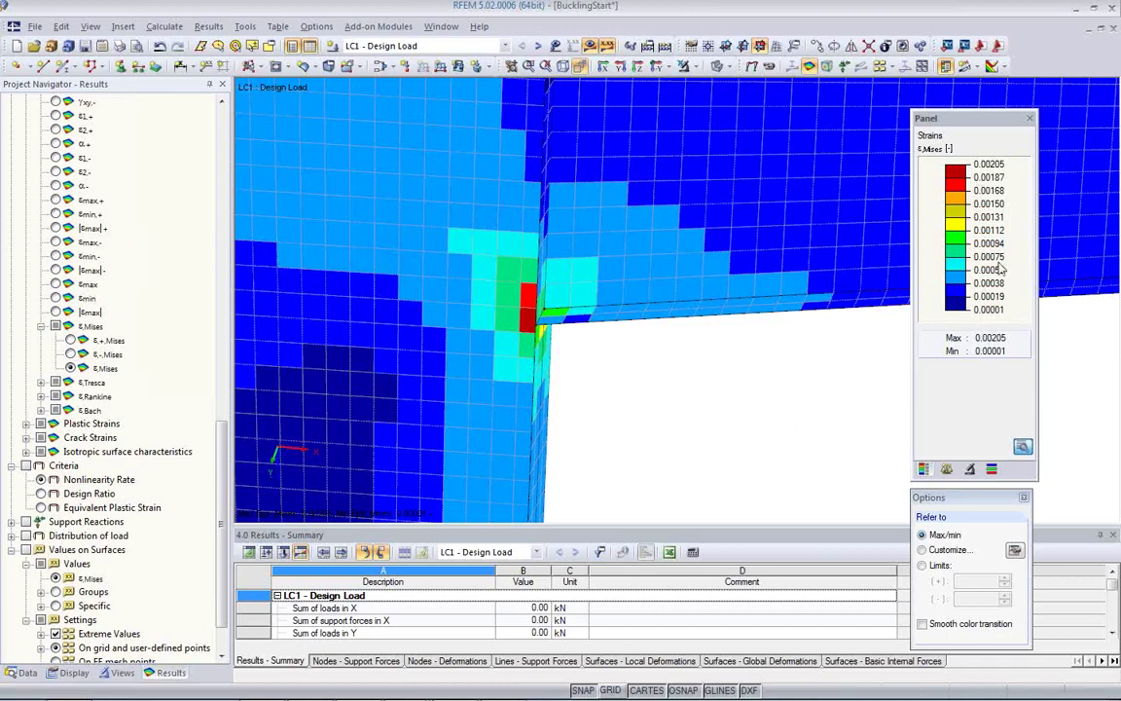
{"action": "middle_click_drag", "start_coordinate": [636, 374], "coordinate": [575, 261], "text": "ctrl"}
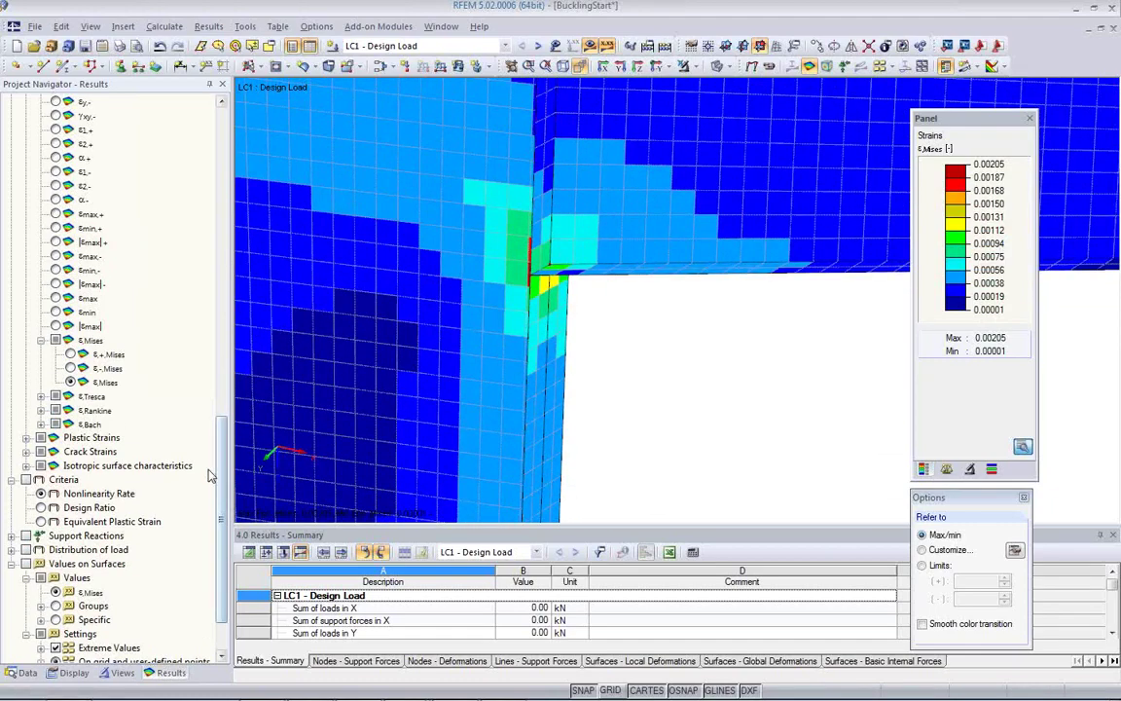
{"action": "left_click", "coordinate": [41, 509]}
{"action": "middle_click_drag", "start_coordinate": [508, 311], "coordinate": [555, 309], "text": "ctrl"}
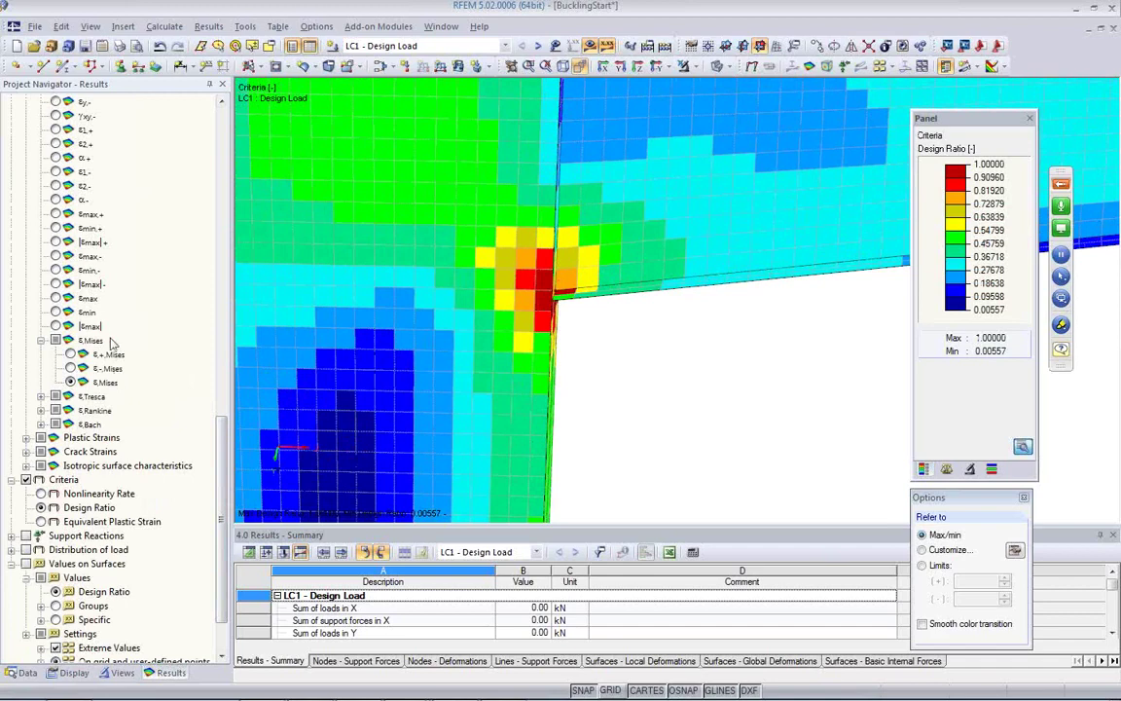
Display the membrane equivalent stresses σeqv,m,Mises and inspect the elements along the beam's lower edge at the knee.
{"action": "left_click_drag", "start_coordinate": [223, 425], "coordinate": [219, 326]}
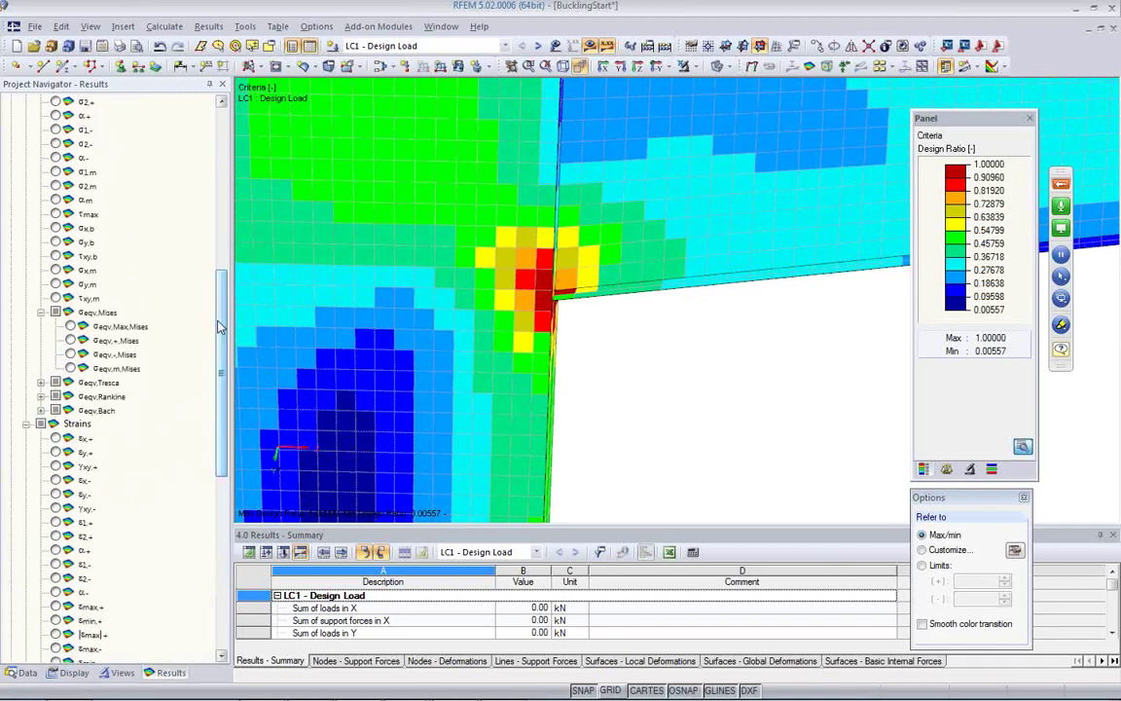
{"action": "left_click", "coordinate": [70, 369]}
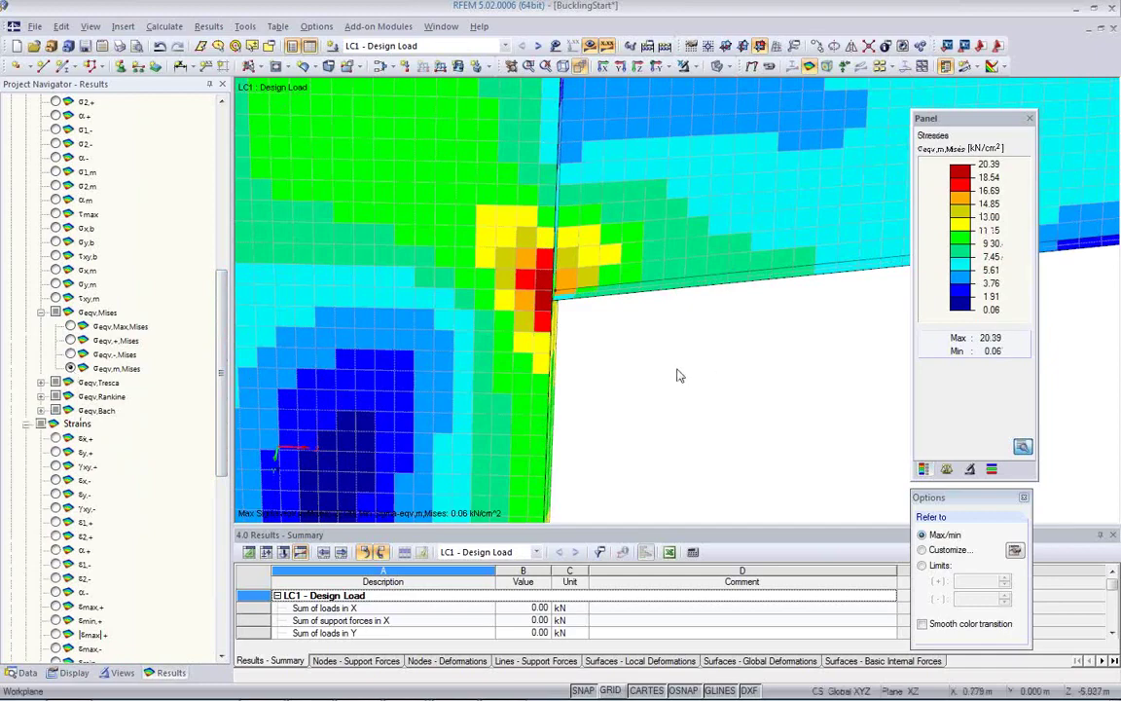
{"action": "middle_click_drag", "start_coordinate": [750, 373], "coordinate": [882, 290]}
{"action": "mouse_move", "coordinate": [686, 307]}
{"action": "middle_mouse_down", "text": "ctrl"}
{"action": "mouse_move", "coordinate": [635, 315]}
{"action": "mouse_move", "coordinate": [326, 301]}
{"action": "mouse_move", "coordinate": [741, 353]}
{"action": "mouse_move", "coordinate": [631, 380]}
{"action": "mouse_move", "coordinate": [708, 313]}
{"action": "middle_mouse_up", "text": "ctrl"}
{"action": "scroll", "coordinate": [707, 314], "scroll_direction": "up", "scroll_amount": 2}
{"action": "scroll", "coordinate": [711, 262], "scroll_direction": "up", "scroll_amount": 1}
{"action": "middle_click_drag", "start_coordinate": [691, 228], "coordinate": [716, 270]}
{"action": "middle_click_drag", "start_coordinate": [547, 330], "coordinate": [653, 259]}
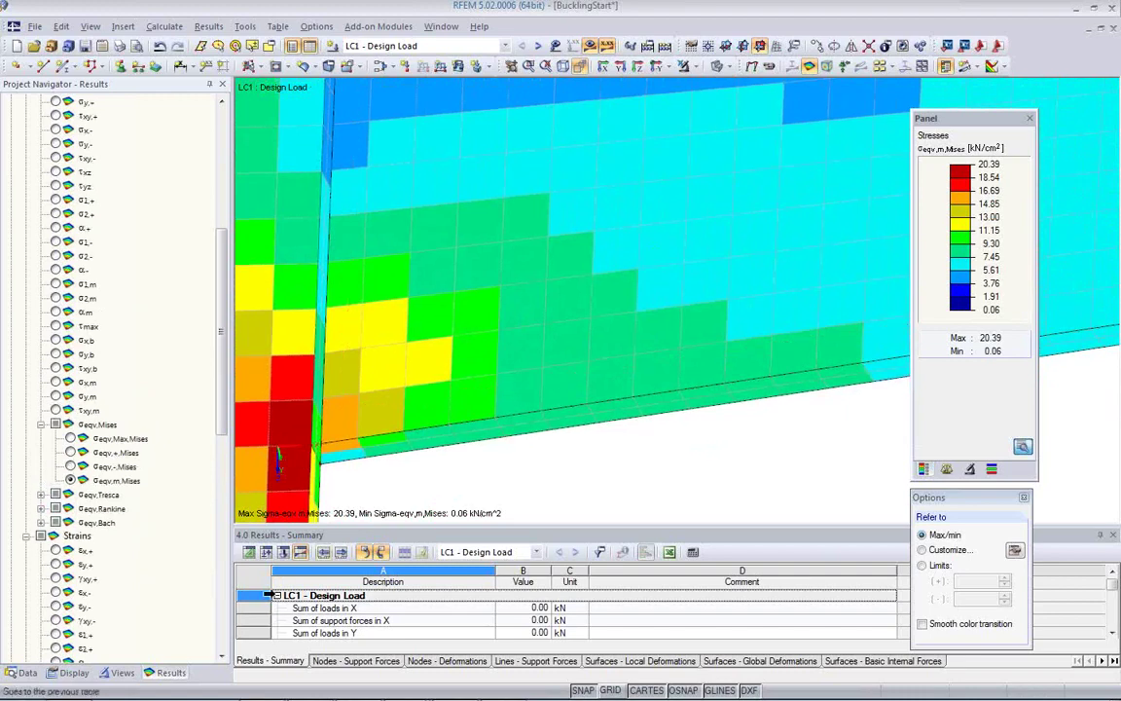
Turn on Values on Surfaces to label the displayed membrane equivalent stresses.
{"action": "left_click", "coordinate": [74, 673]}
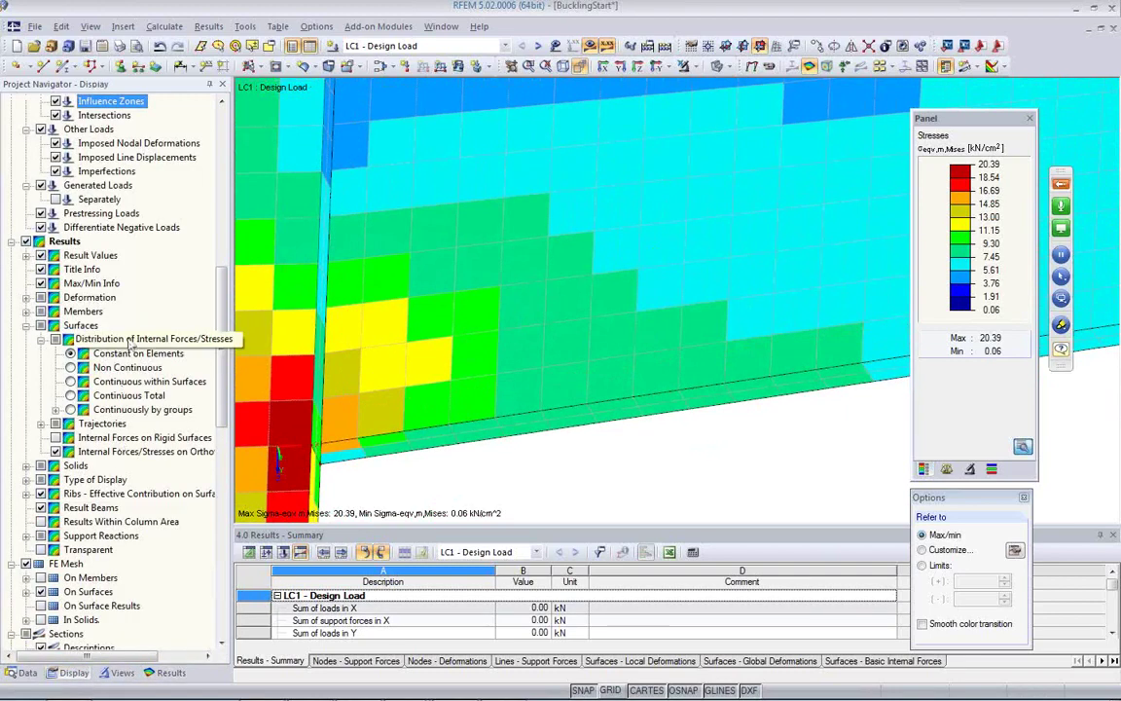
{"action": "scroll", "coordinate": [137, 420], "scroll_direction": "up", "scroll_amount": 6}
{"action": "scroll", "coordinate": [137, 421], "scroll_direction": "down", "scroll_amount": 2}
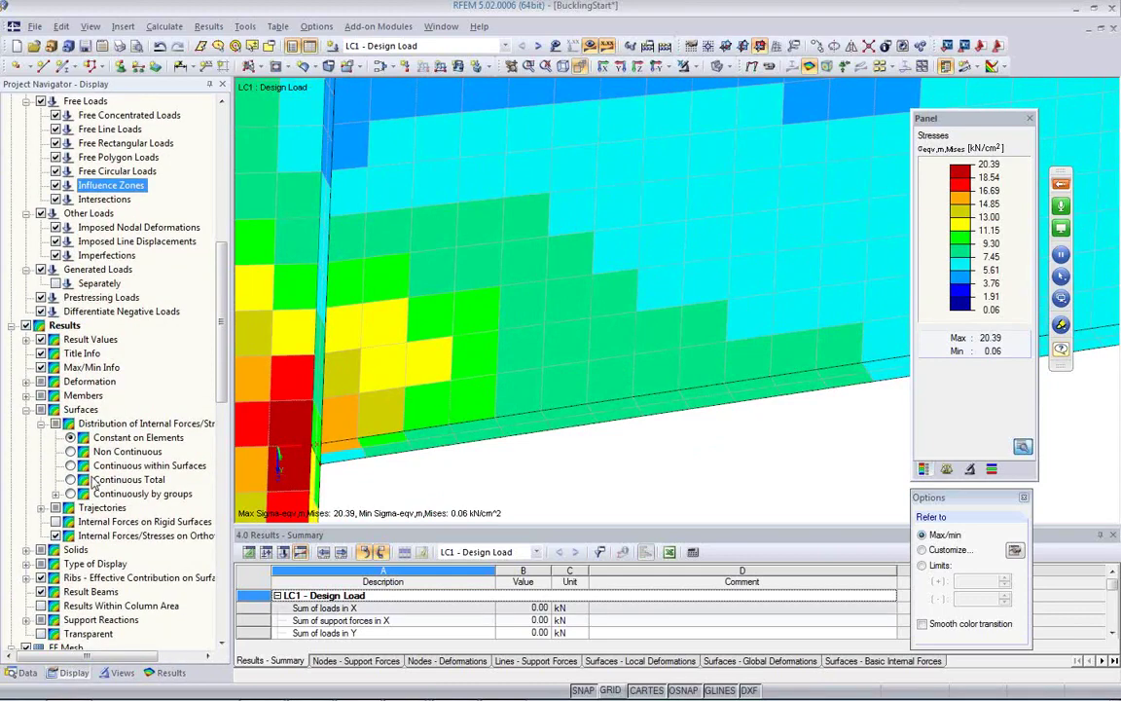
{"action": "scroll", "coordinate": [203, 326], "scroll_direction": "down", "scroll_amount": 18}
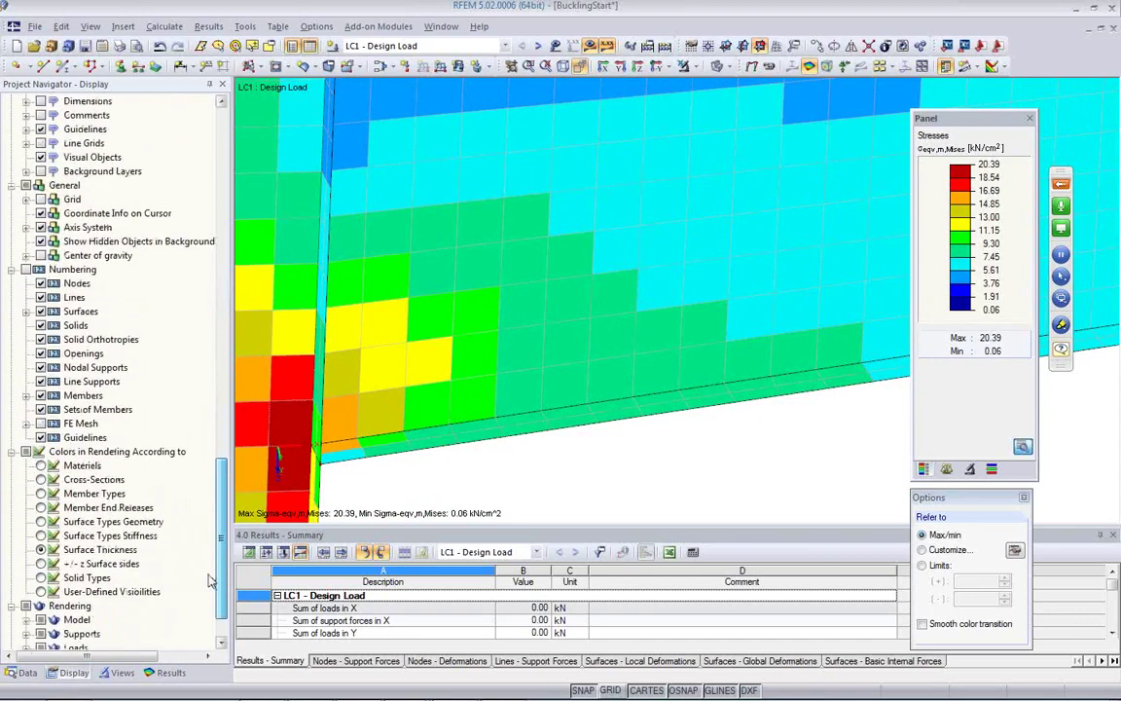
{"action": "left_click", "coordinate": [172, 673]}
{"action": "scroll", "coordinate": [136, 522], "scroll_direction": "down", "scroll_amount": 5}
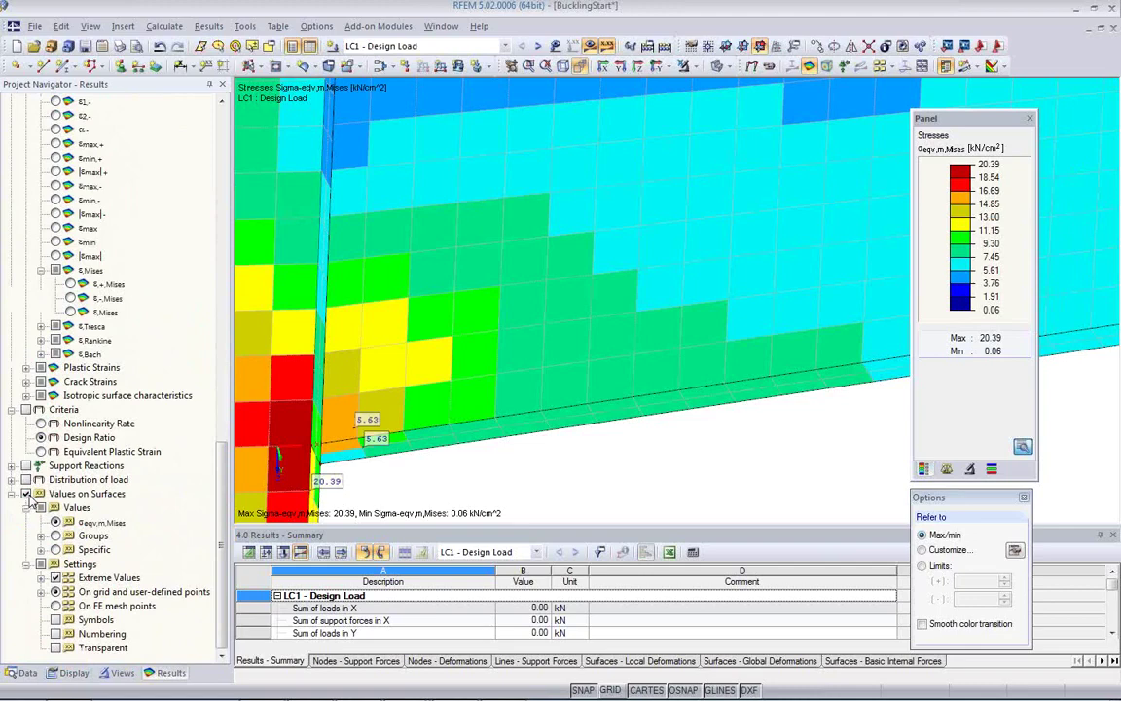
Turn off Extreme Values and label the membrane equivalent stresses on all FE mesh points around the knee and beam web.
{"action": "left_click", "coordinate": [55, 586]}
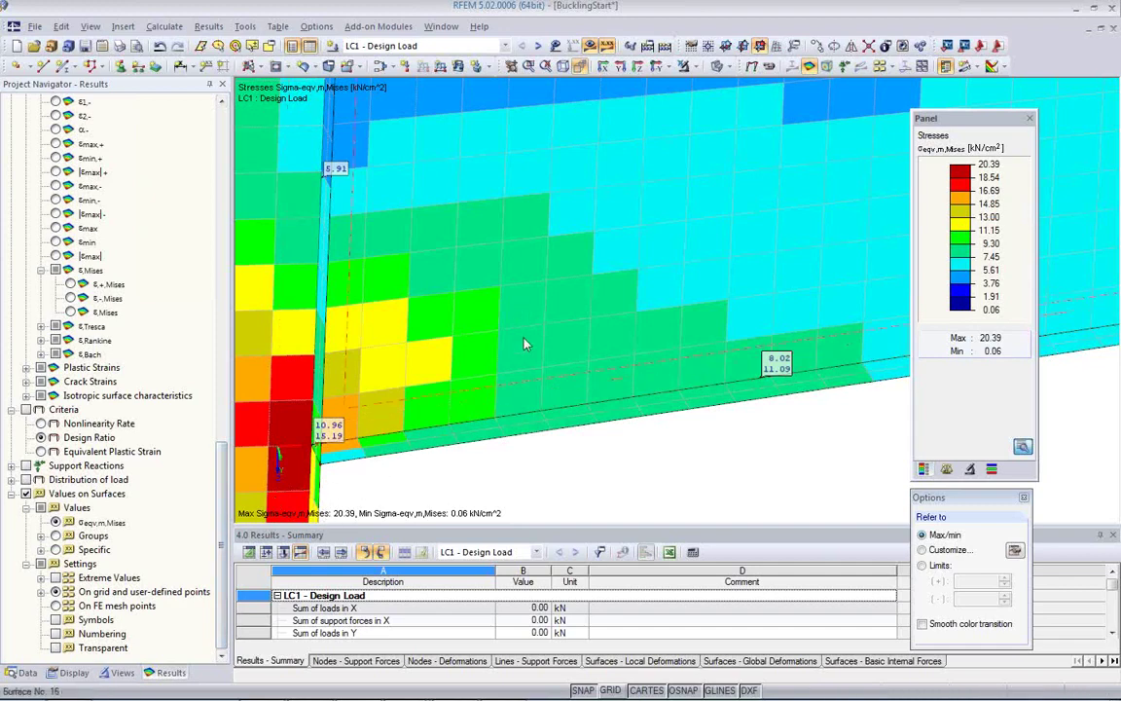
{"action": "middle_click_drag", "start_coordinate": [613, 441], "coordinate": [495, 417], "text": "ctrl"}
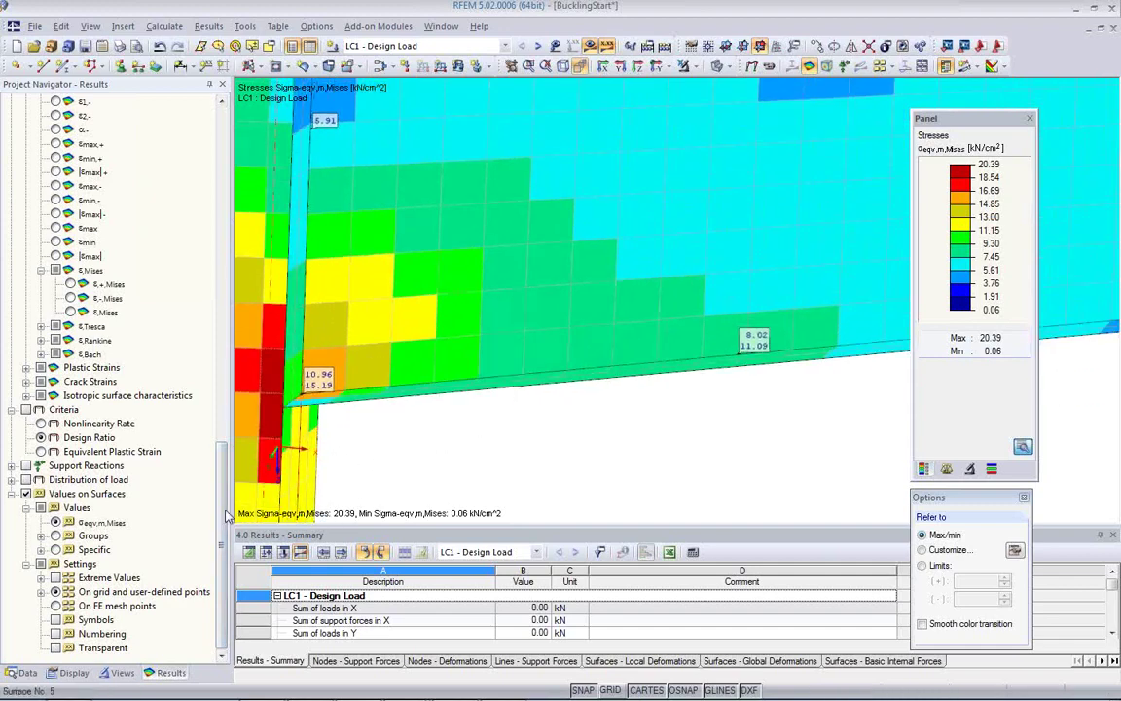
{"action": "left_click", "coordinate": [55, 605]}
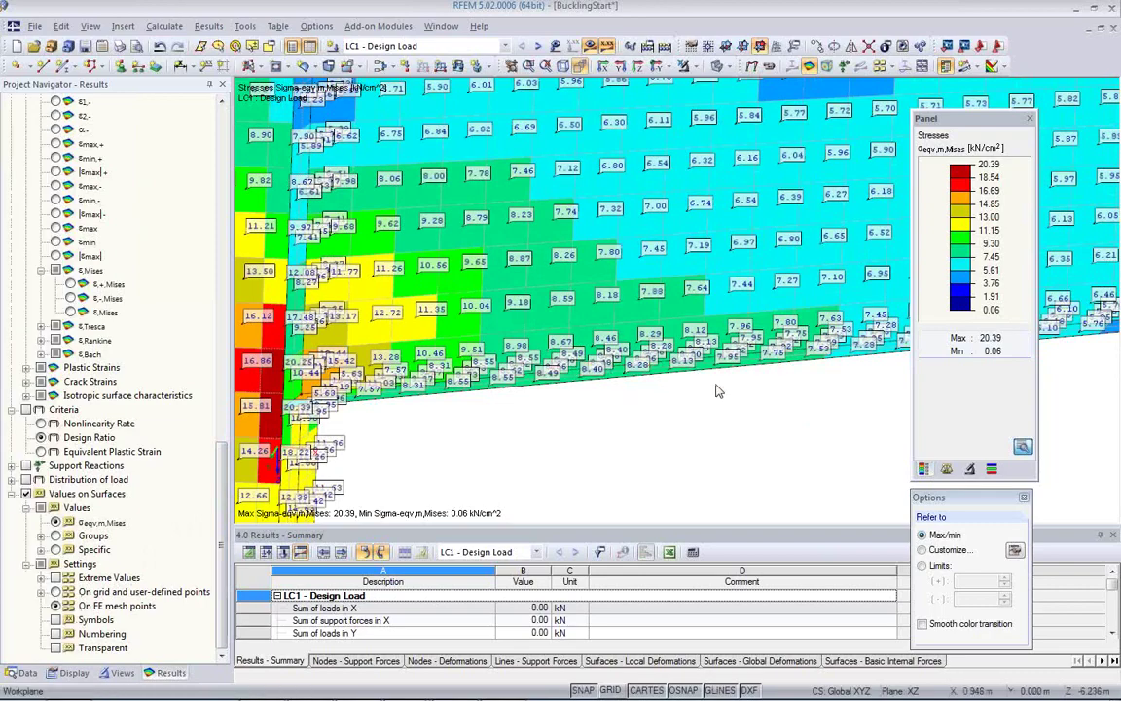
{"action": "middle_click_drag", "start_coordinate": [725, 387], "coordinate": [743, 438]}
{"action": "scroll", "coordinate": [746, 303], "scroll_direction": "up", "scroll_amount": 2}
{"action": "middle_click_drag", "start_coordinate": [666, 300], "coordinate": [730, 278]}
{"action": "mouse_move", "coordinate": [649, 287]}
{"action": "middle_mouse_down"}
{"action": "mouse_move", "coordinate": [695, 220]}
{"action": "mouse_move", "coordinate": [660, 306]}
{"action": "middle_mouse_up"}
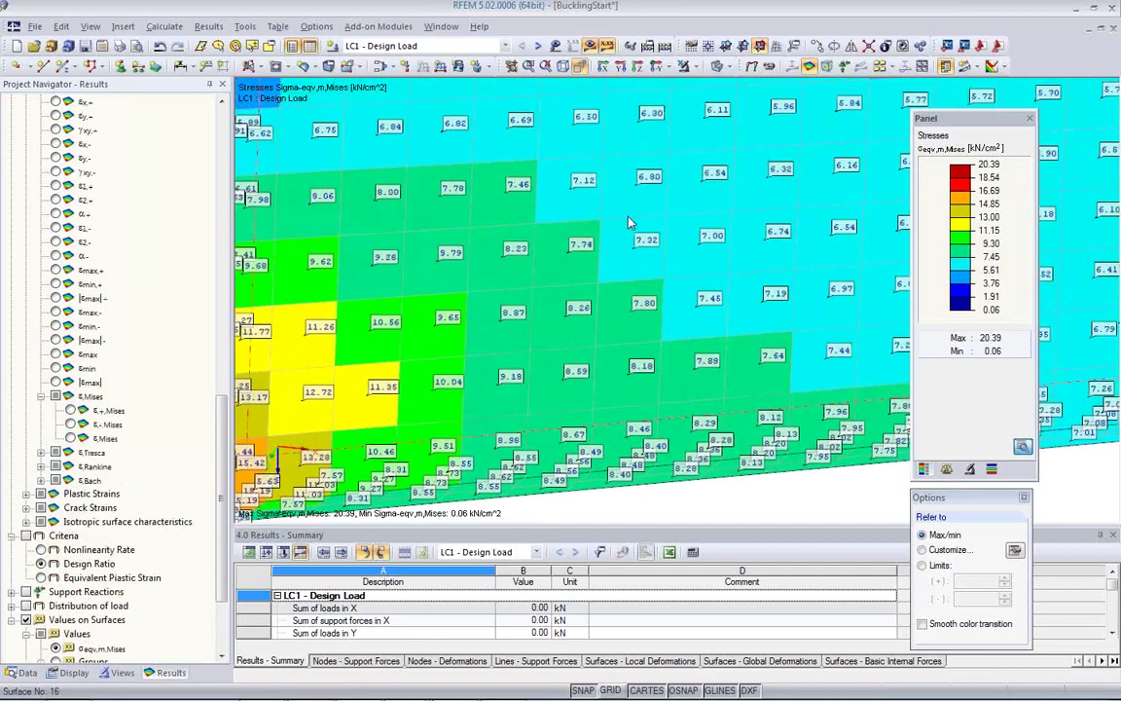
Set the surface result distribution to Non Continuous and examine the separate element stresses meeting at each mesh node in the beam web.
{"action": "left_click", "coordinate": [71, 673]}
{"action": "scroll", "coordinate": [91, 384], "scroll_direction": "up", "scroll_amount": 1}
{"action": "scroll", "coordinate": [91, 384], "scroll_direction": "up", "scroll_amount": 12}
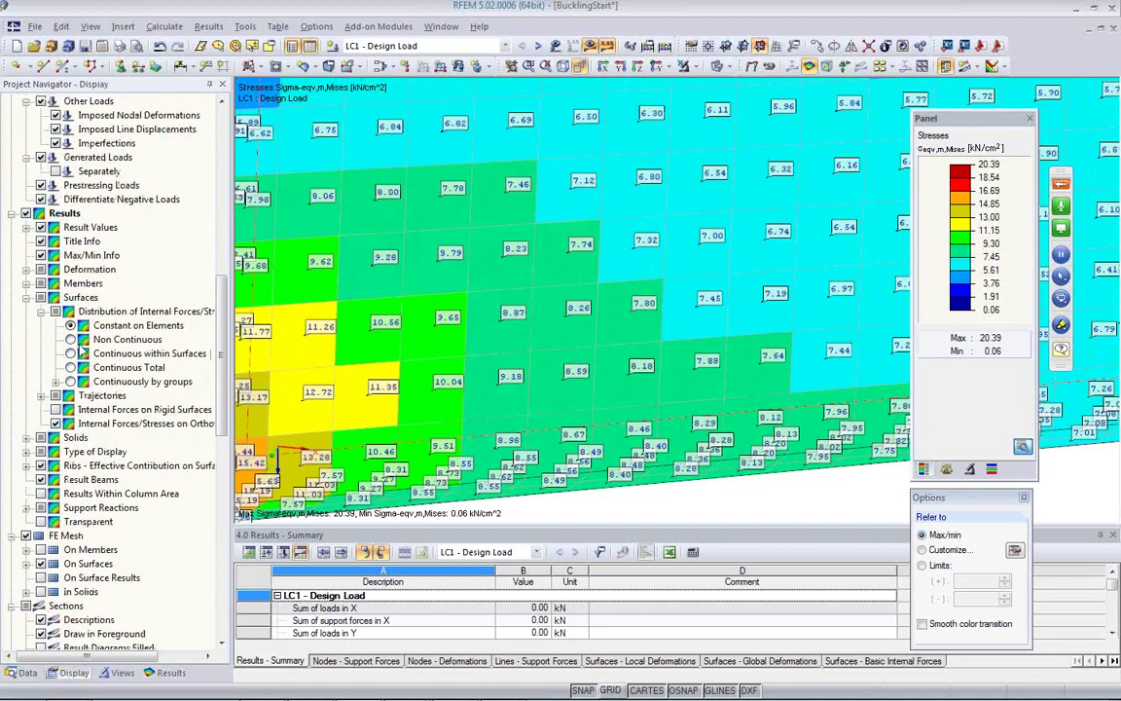
{"action": "left_click", "coordinate": [70, 338]}
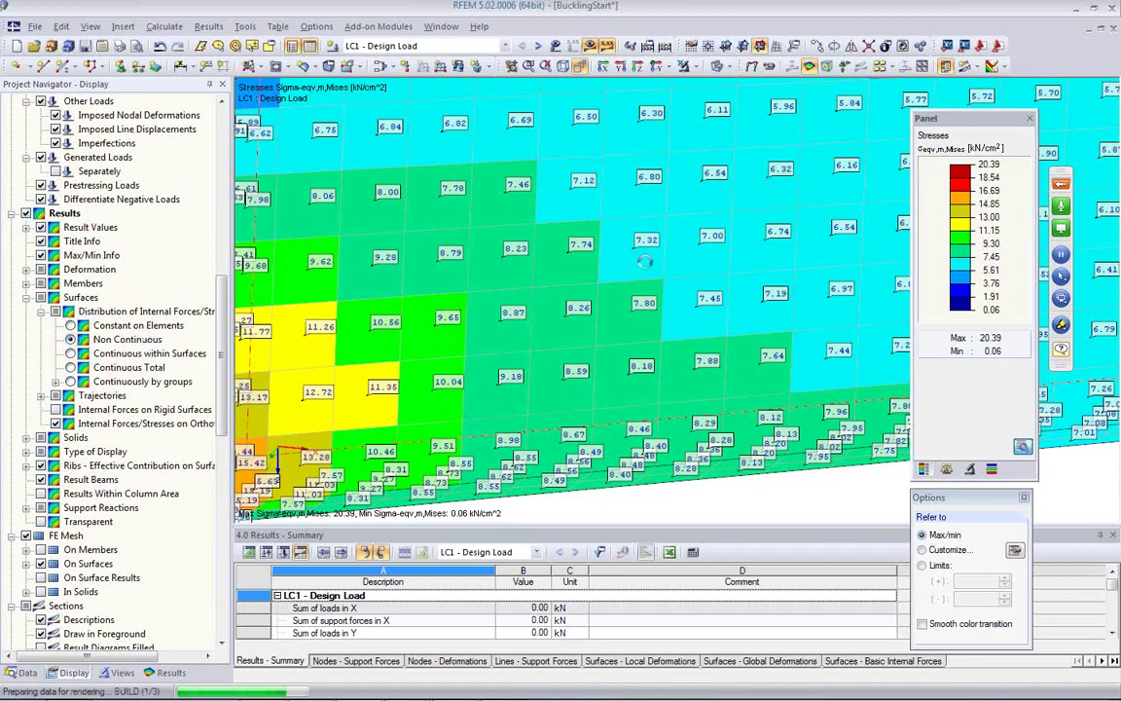
{"action": "scroll", "coordinate": [629, 247], "scroll_direction": "up", "scroll_amount": 3}
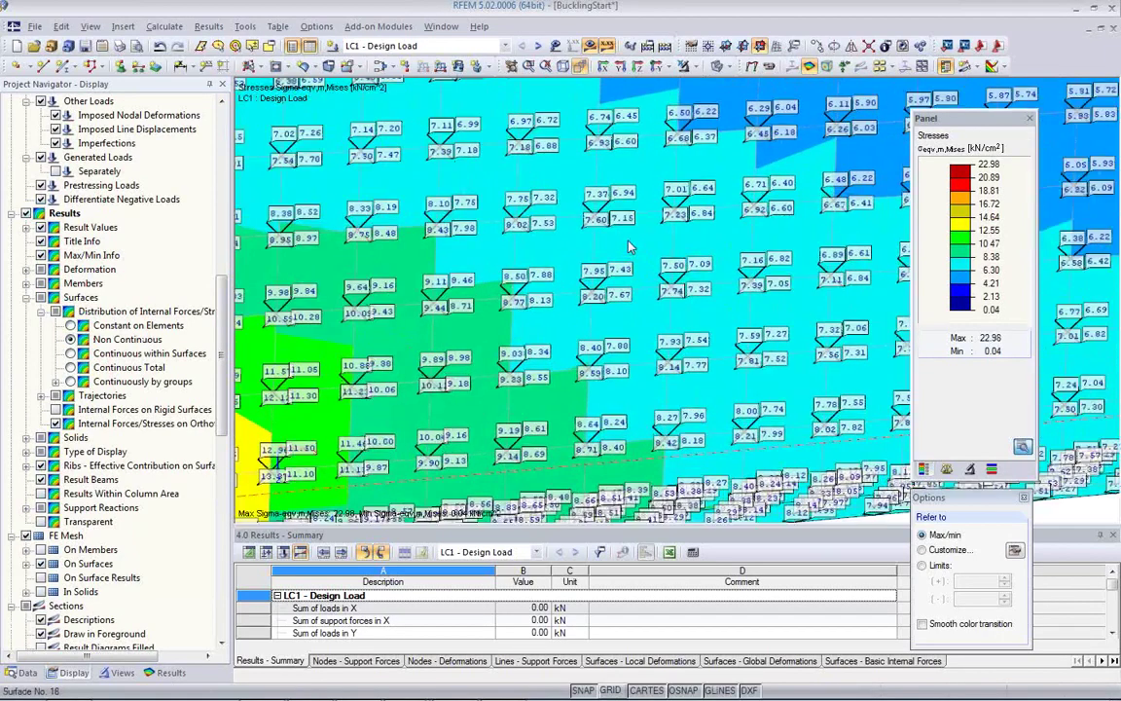
{"action": "scroll", "coordinate": [629, 248], "scroll_direction": "up", "scroll_amount": 1}
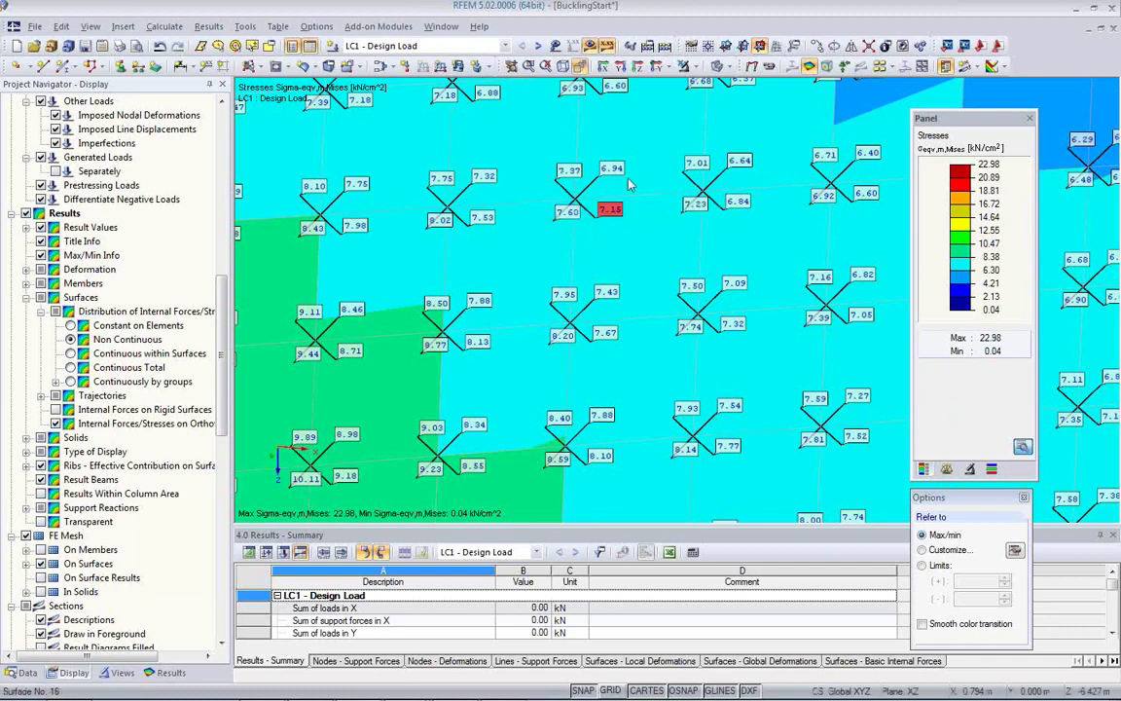
Display the stresses as Continuous within Surfaces and examine the node values in the beam web and at the knee corner.
{"action": "scroll", "coordinate": [550, 234], "scroll_direction": "up", "scroll_amount": 2}
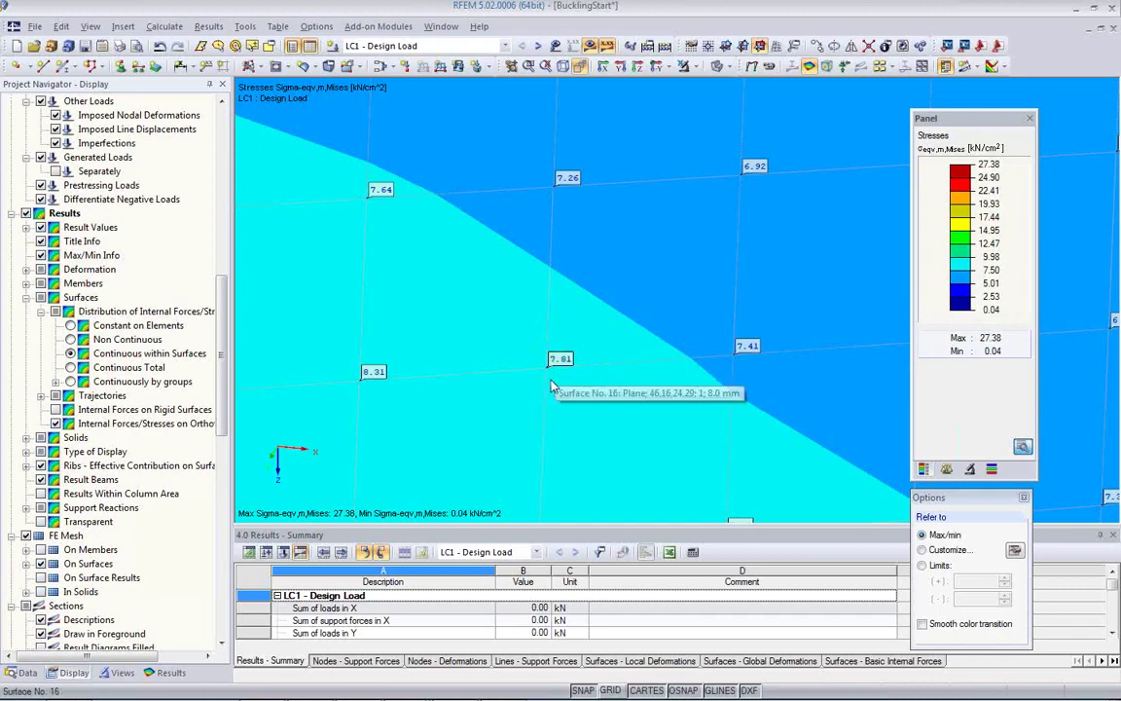
{"action": "scroll", "coordinate": [552, 385], "scroll_direction": "down", "scroll_amount": 2}
{"action": "scroll", "coordinate": [551, 388], "scroll_direction": "down", "scroll_amount": 1}
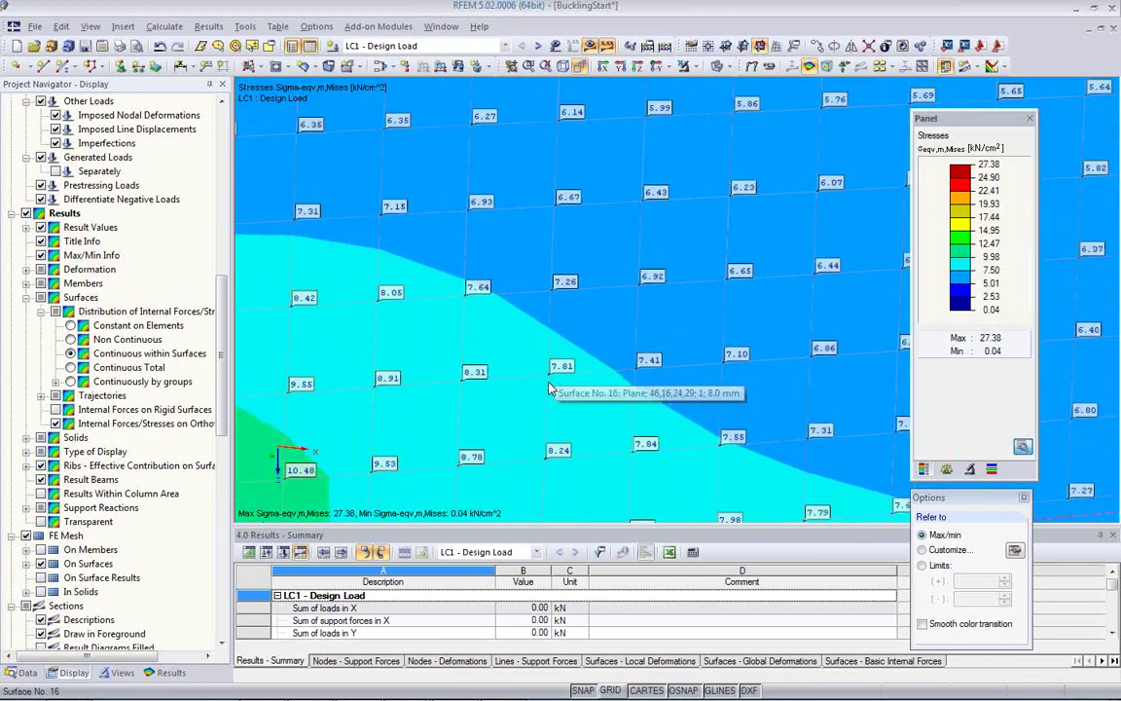
{"action": "scroll", "coordinate": [550, 393], "scroll_direction": "down", "scroll_amount": 2}
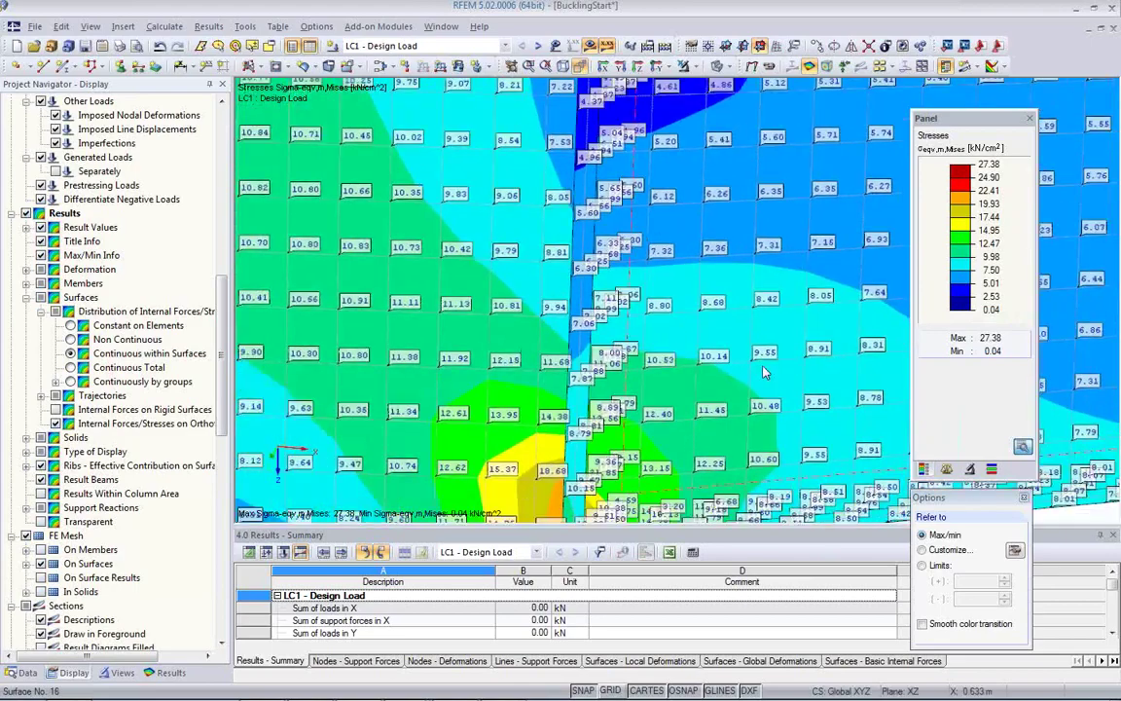
{"action": "scroll", "coordinate": [636, 344], "scroll_direction": "up", "scroll_amount": 5}
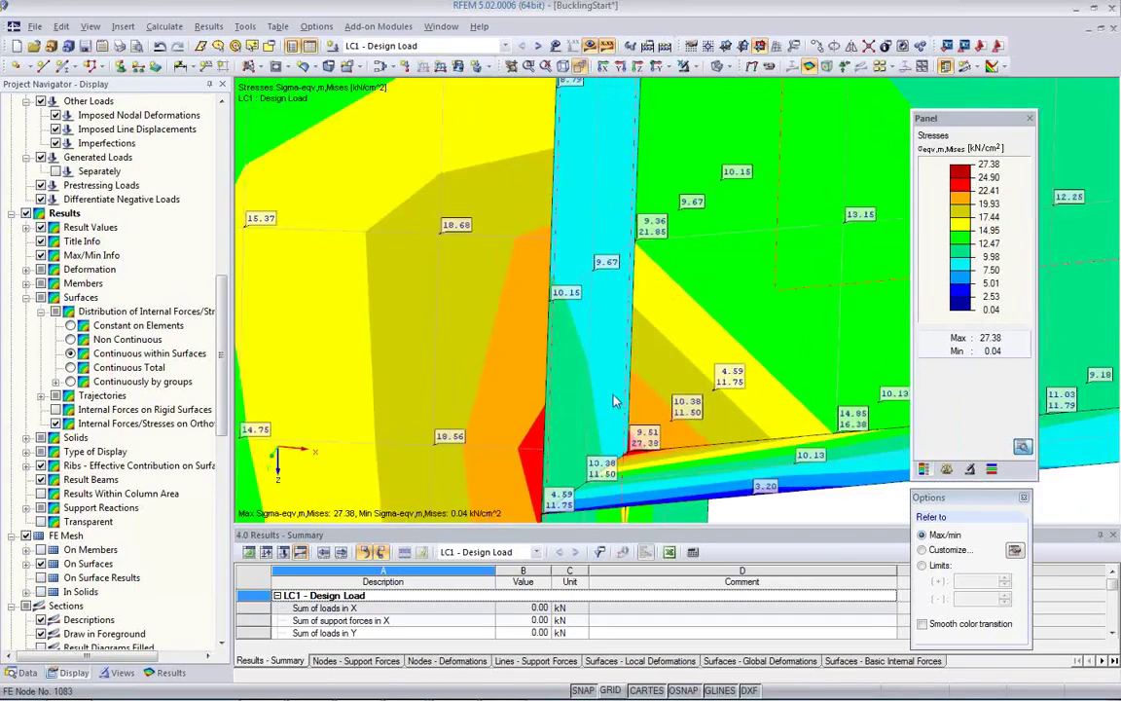
{"action": "scroll", "coordinate": [609, 399], "scroll_direction": "down", "scroll_amount": 4}
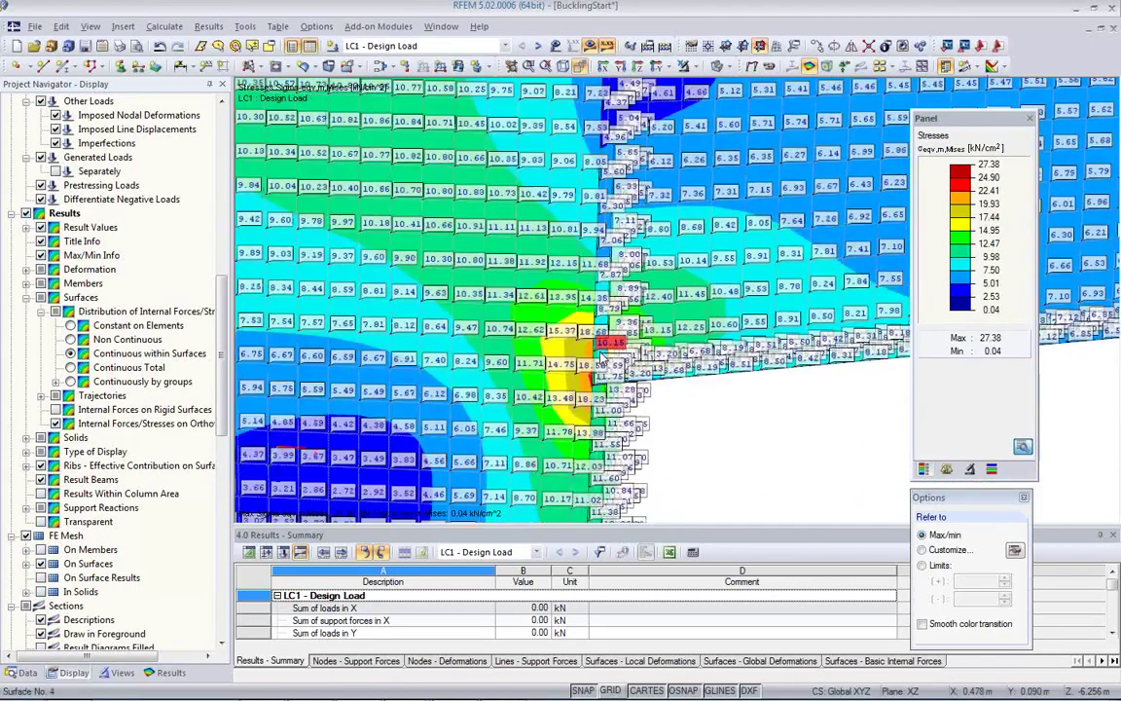
{"action": "scroll", "coordinate": [602, 358], "scroll_direction": "up", "scroll_amount": 4}
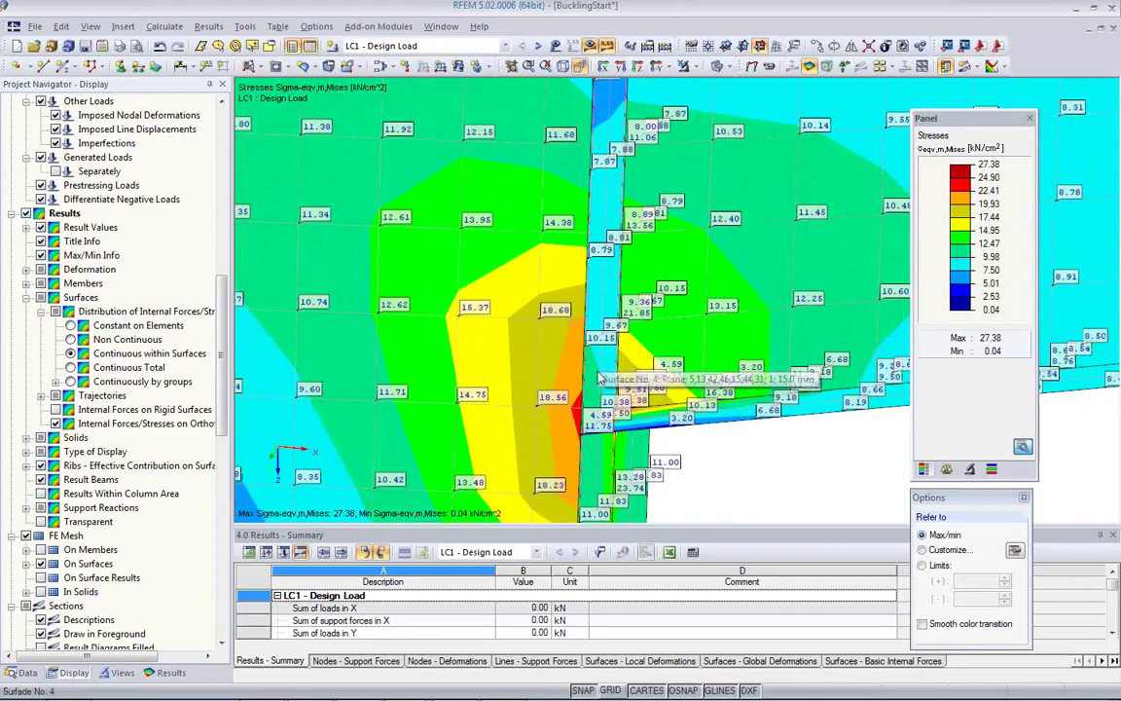
{"action": "middle_click_drag", "start_coordinate": [651, 467], "coordinate": [668, 360], "text": "ctrl"}
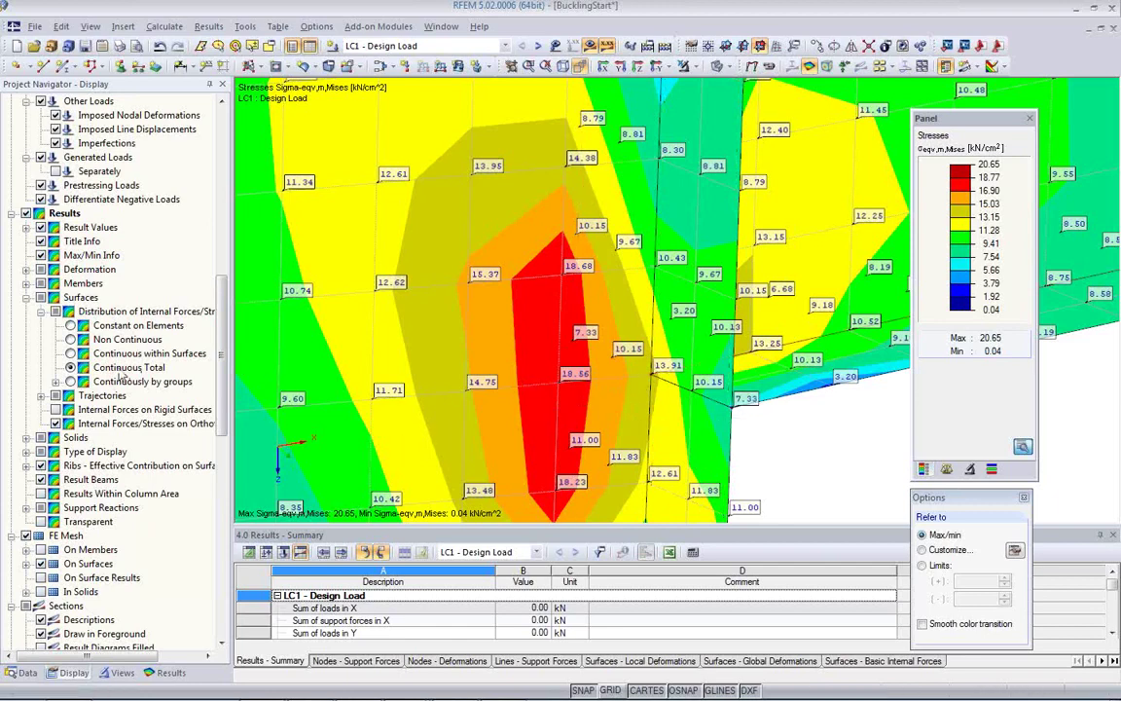
Compare the Continuous Total distribution with Continuous within Surfaces at the knee, and return the surface stresses to Constant on Elements.
{"action": "left_click", "coordinate": [71, 353]}
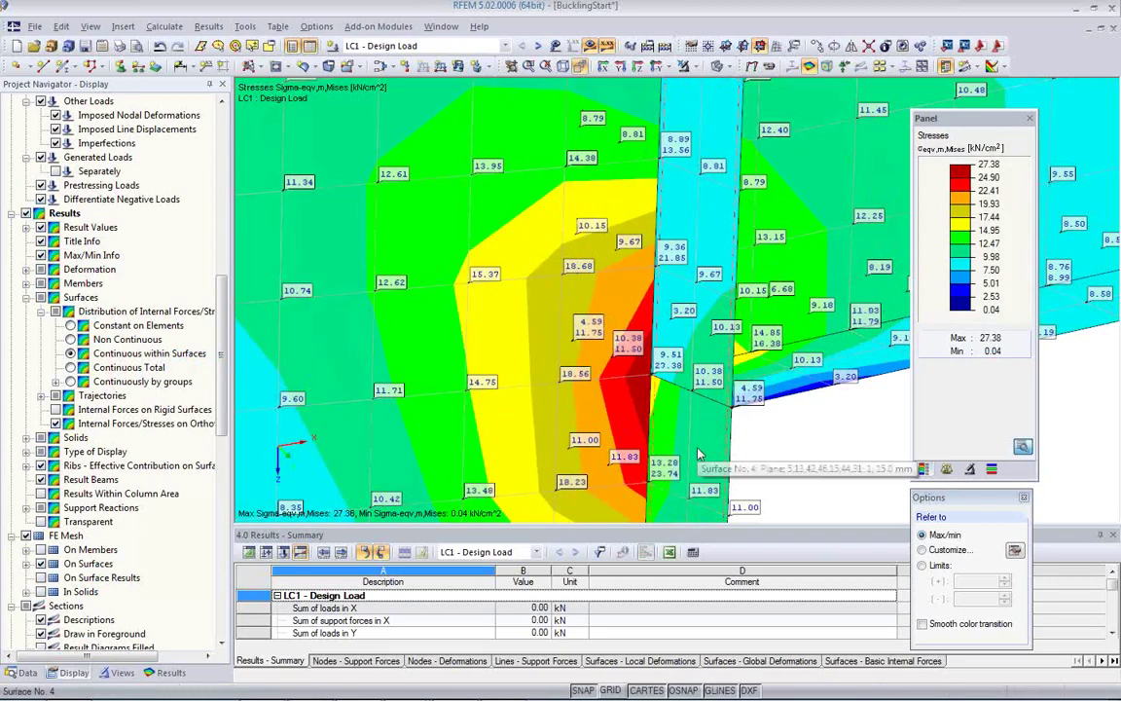
{"action": "left_click", "coordinate": [70, 325]}
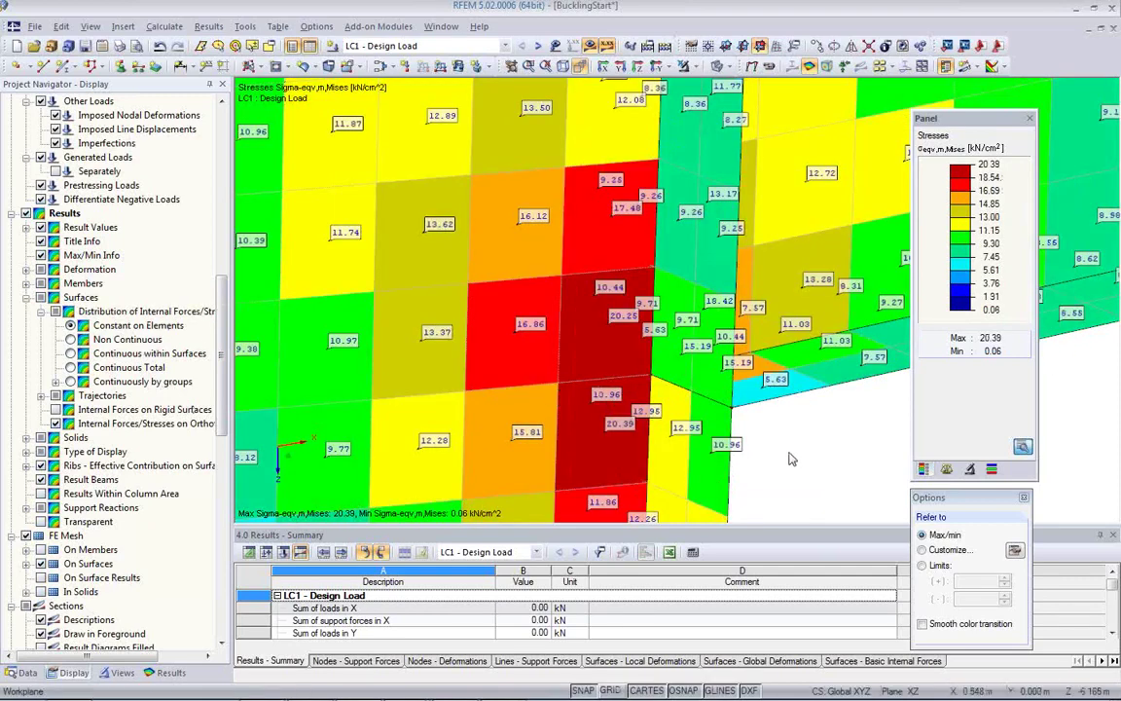
{"action": "middle_click_drag", "start_coordinate": [786, 457], "coordinate": [582, 403], "text": "ctrl"}
{"action": "scroll", "coordinate": [582, 402], "scroll_direction": "down", "scroll_amount": 5}
{"action": "scroll", "coordinate": [592, 199], "scroll_direction": "up", "scroll_amount": 3}
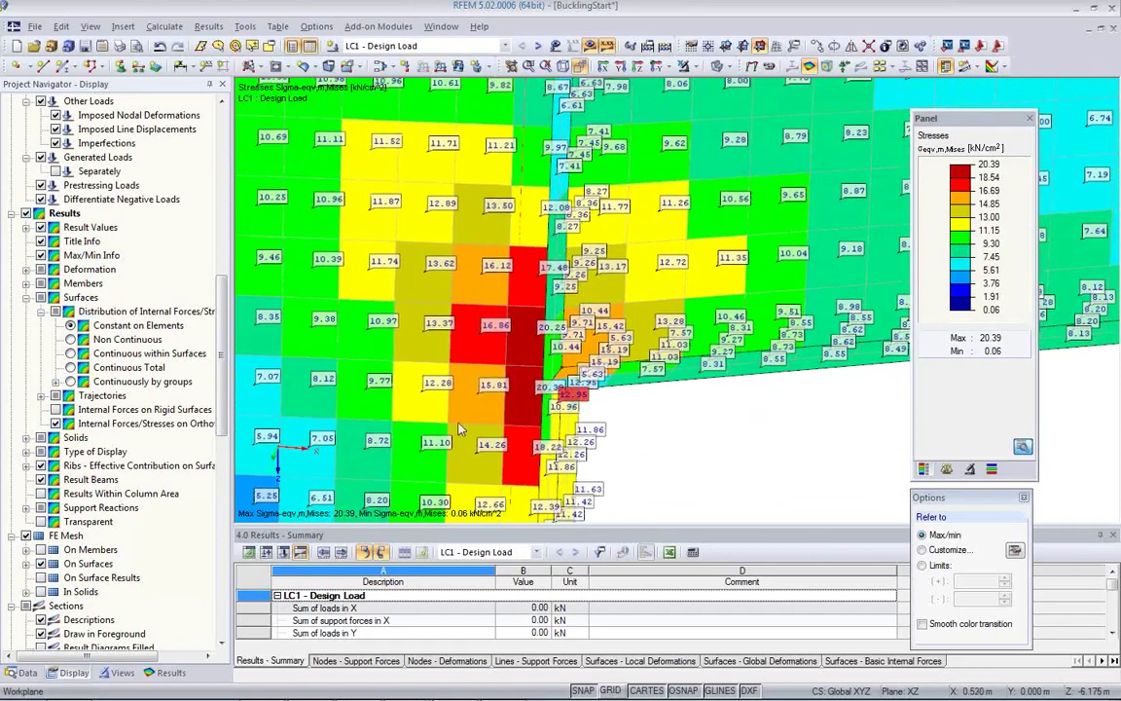
Hide the surface stress values and inspect the highly stressed elements in the column and beam webs around the knee corner.
{"action": "left_click", "coordinate": [881, 68]}
{"action": "middle_click_drag", "start_coordinate": [581, 357], "coordinate": [661, 360], "text": "ctrl"}
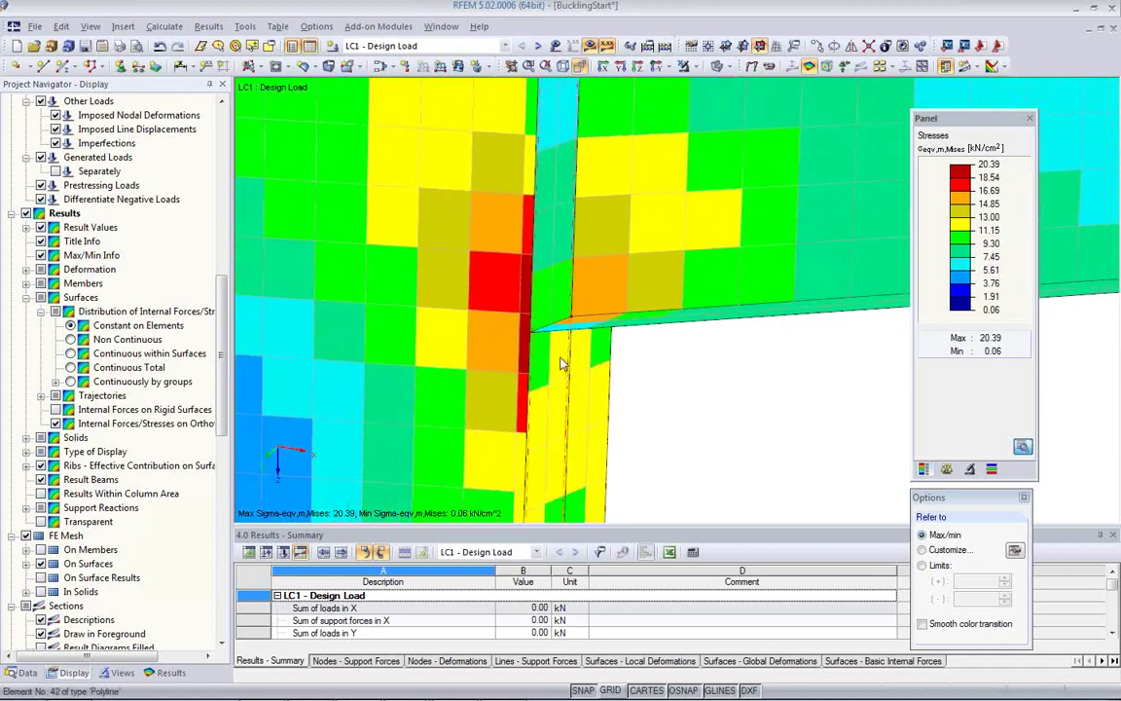
{"action": "middle_click_drag", "start_coordinate": [565, 355], "coordinate": [698, 396], "text": "ctrl"}
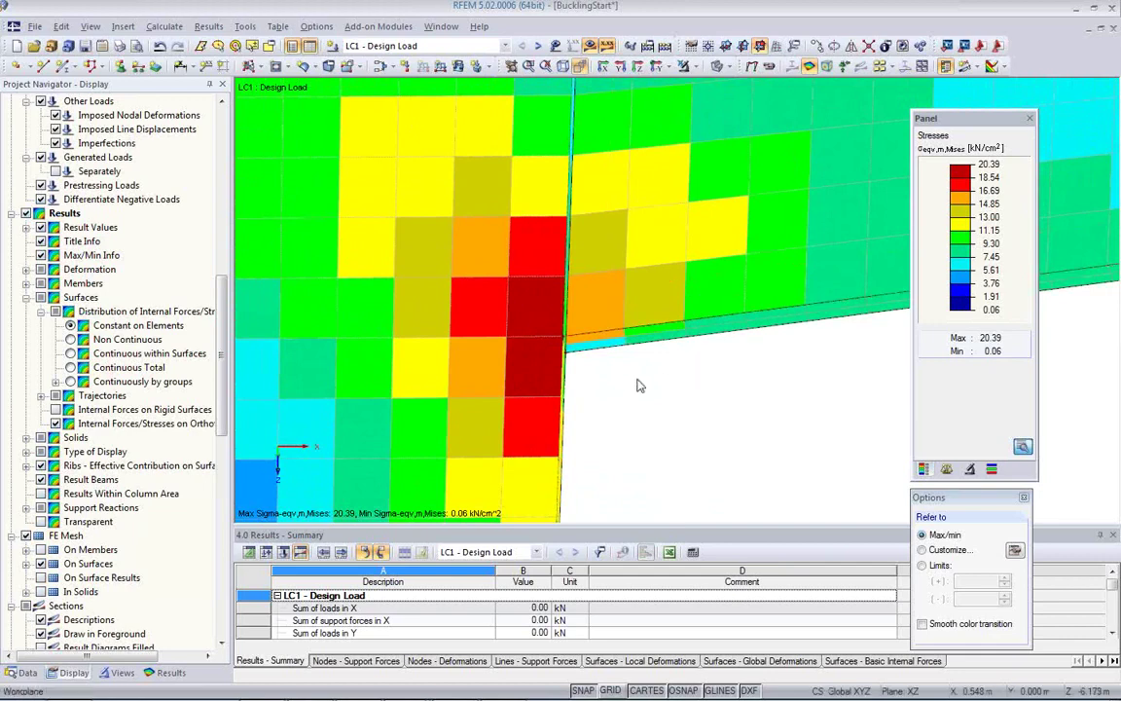
{"action": "middle_click_drag", "start_coordinate": [638, 382], "coordinate": [465, 394], "text": "ctrl"}
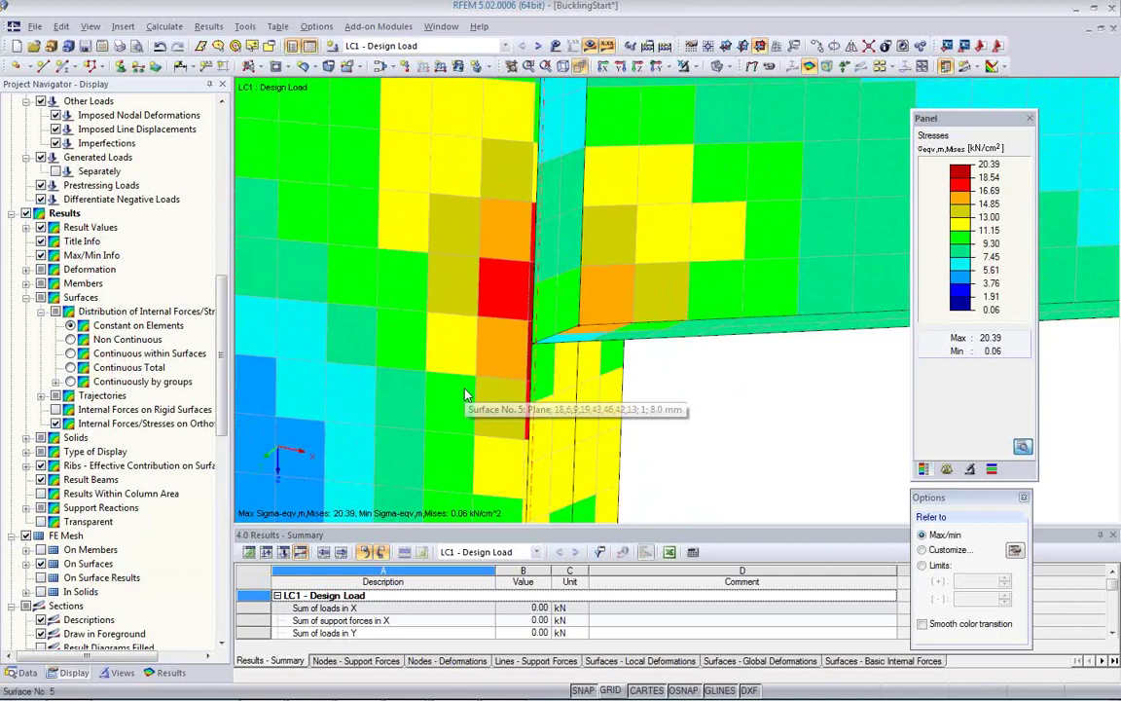
{"action": "middle_click_drag", "start_coordinate": [502, 389], "coordinate": [602, 374], "text": "ctrl"}
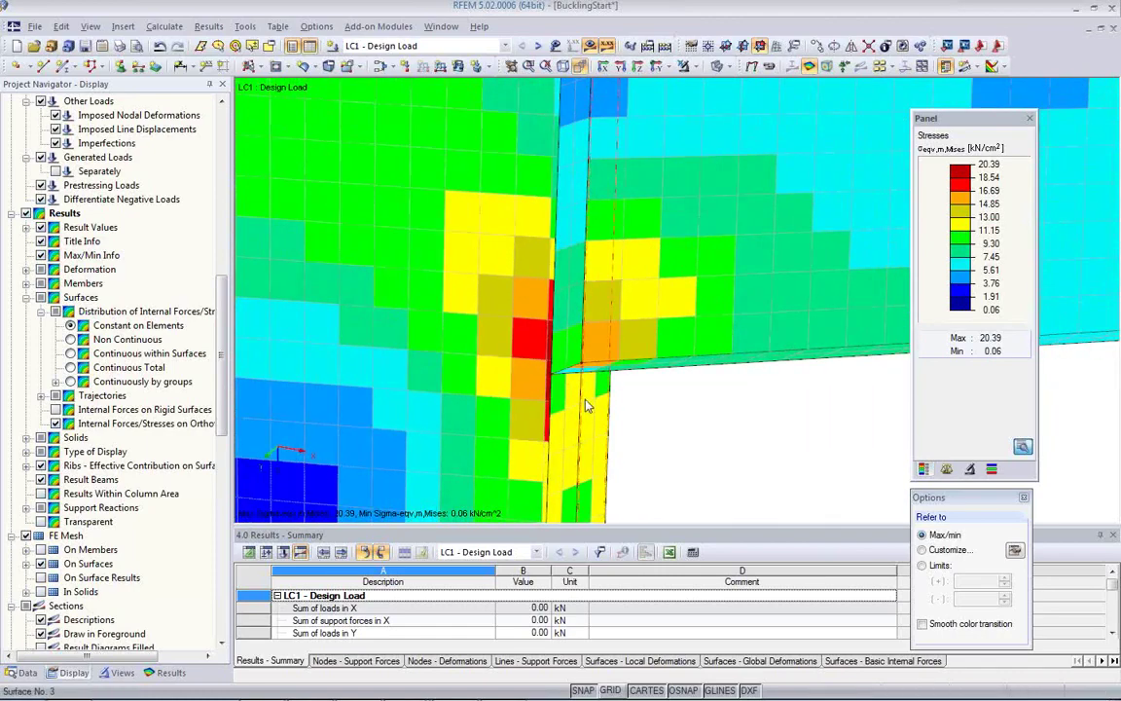
{"action": "middle_click_drag", "start_coordinate": [579, 412], "coordinate": [613, 421], "text": "ctrl"}
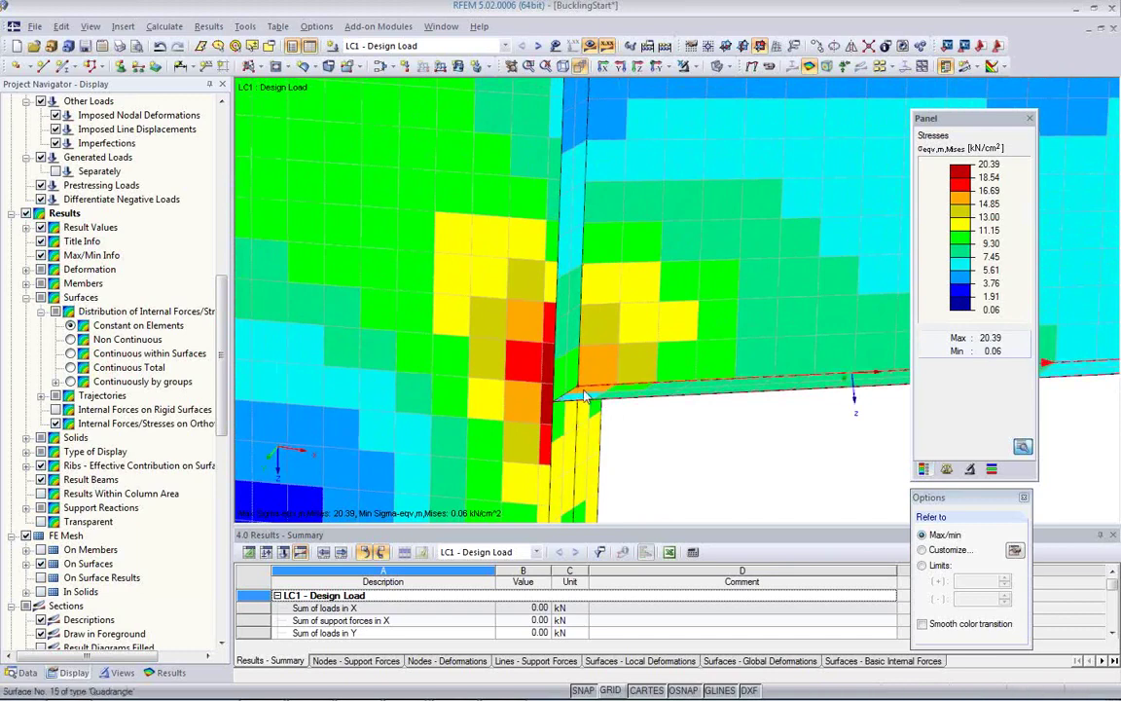
Add a circular FE mesh refinement to the knee-corner node with radius 0.250 m and target lengths of 0.010 m inner and 0.050 m outer.
{"action": "right_click", "coordinate": [581, 393]}
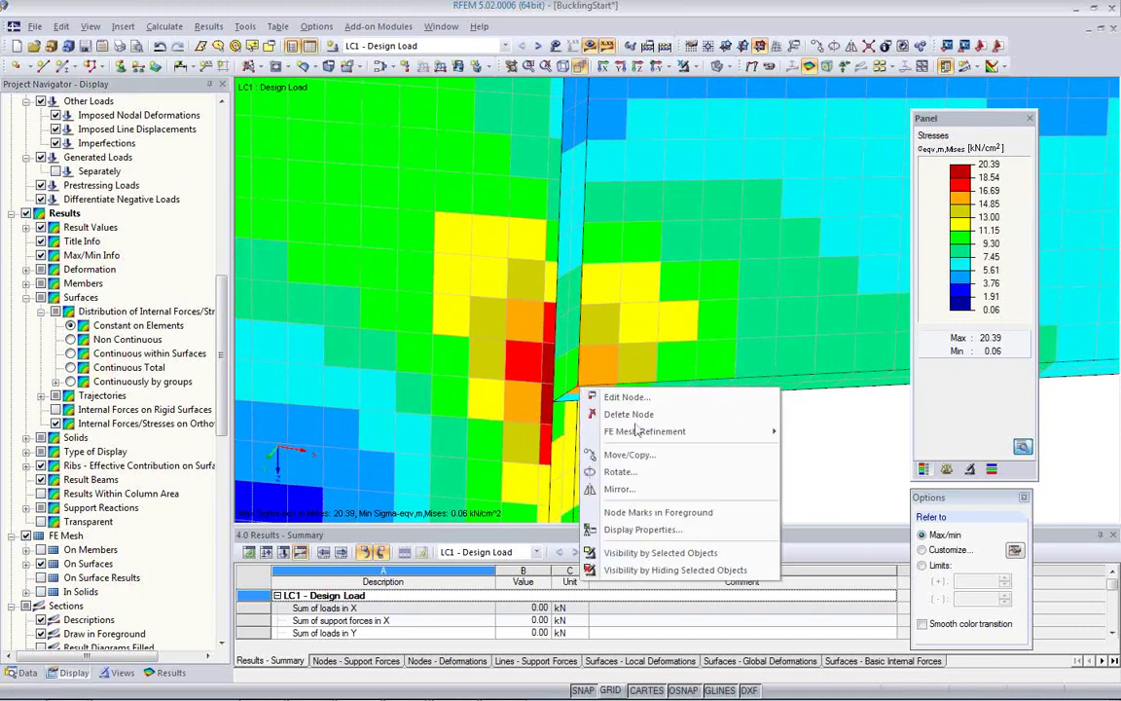
{"action": "mouse_move", "coordinate": [643, 437]}
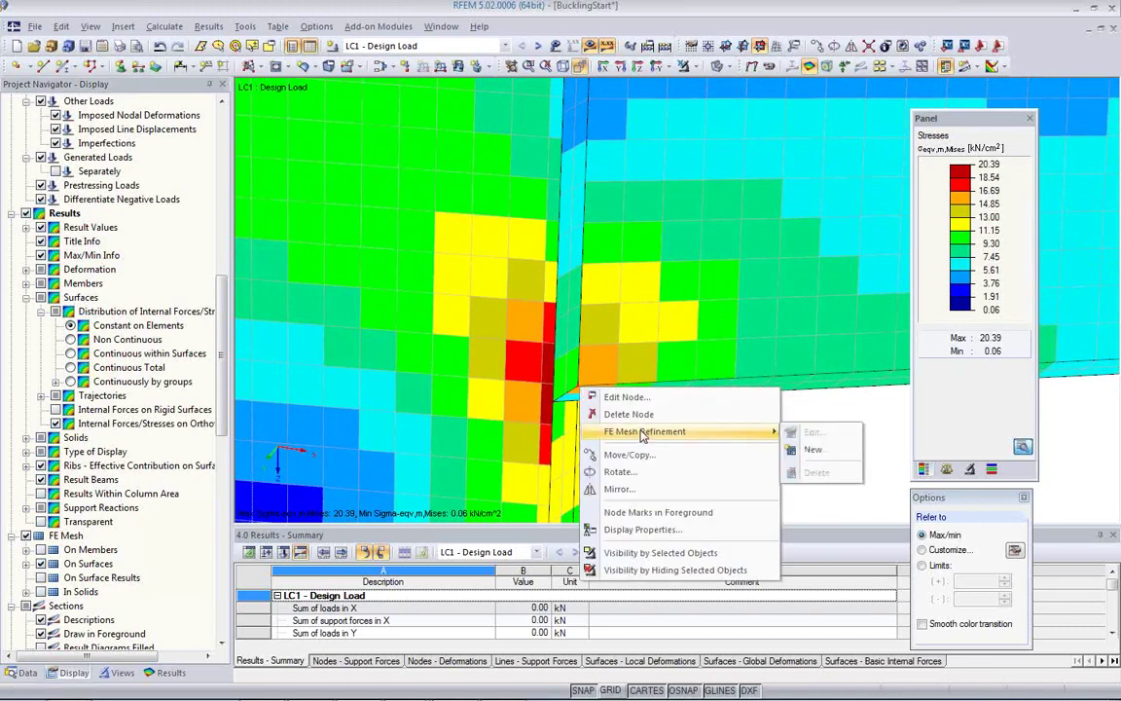
{"action": "left_click", "coordinate": [811, 449]}
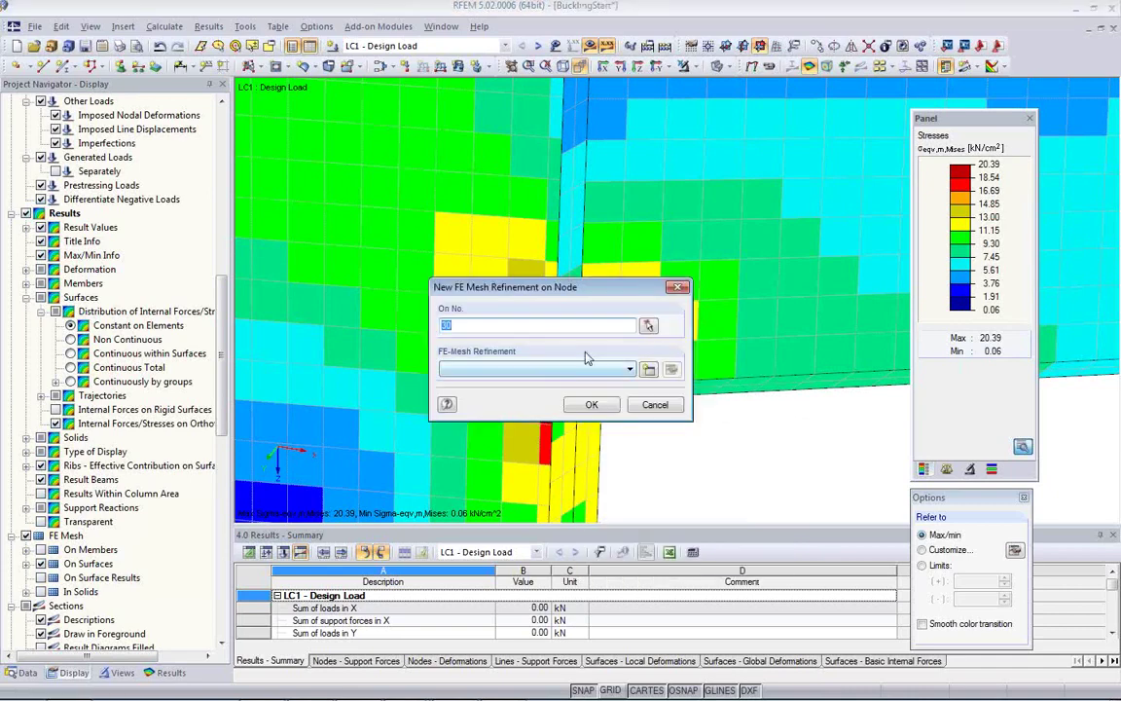
{"action": "left_click", "coordinate": [648, 369]}
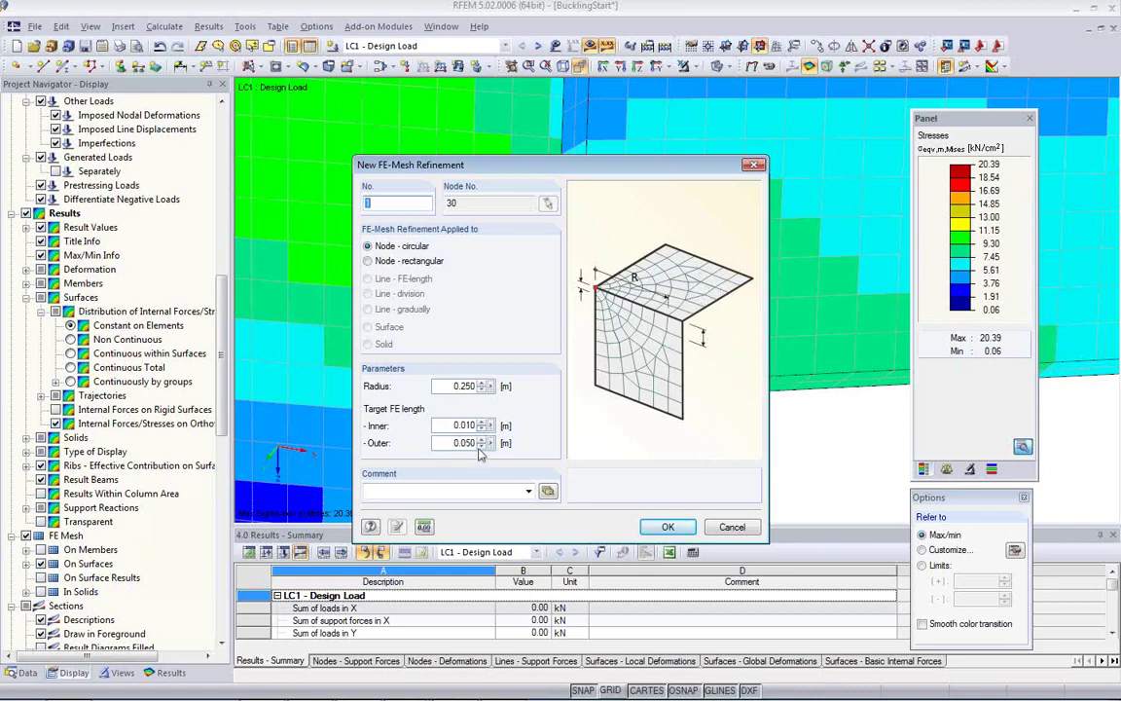
{"action": "left_click", "coordinate": [668, 527]}
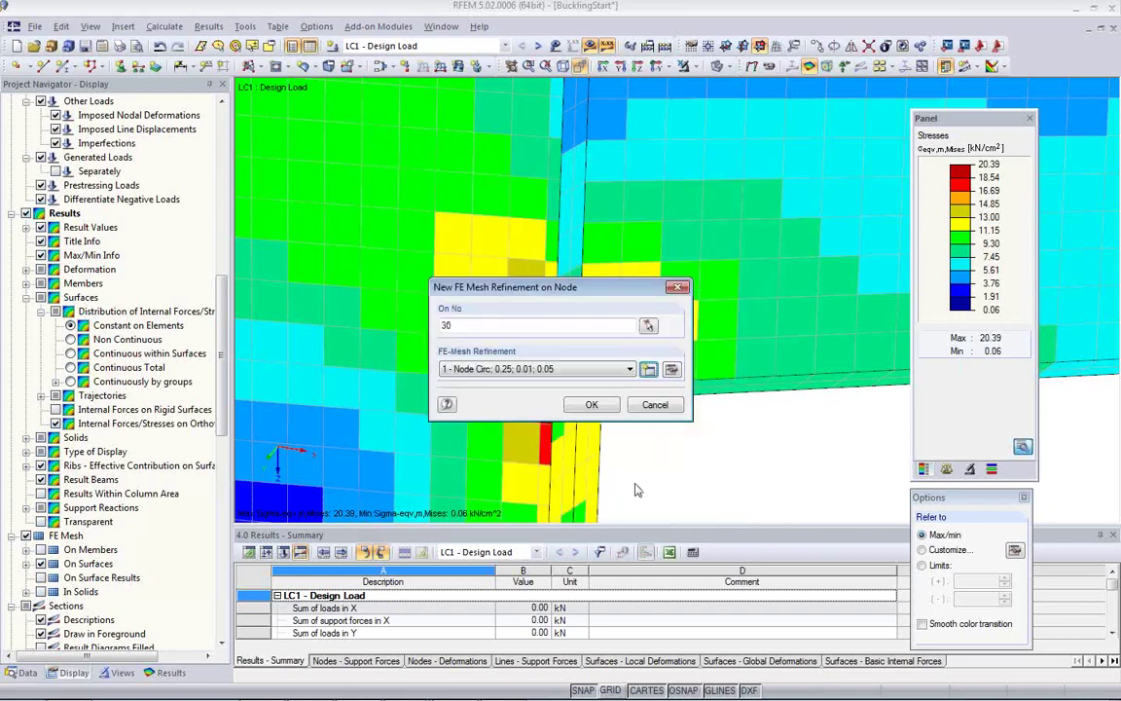
{"action": "left_click", "coordinate": [591, 405]}
{"action": "left_click", "coordinate": [493, 365]}
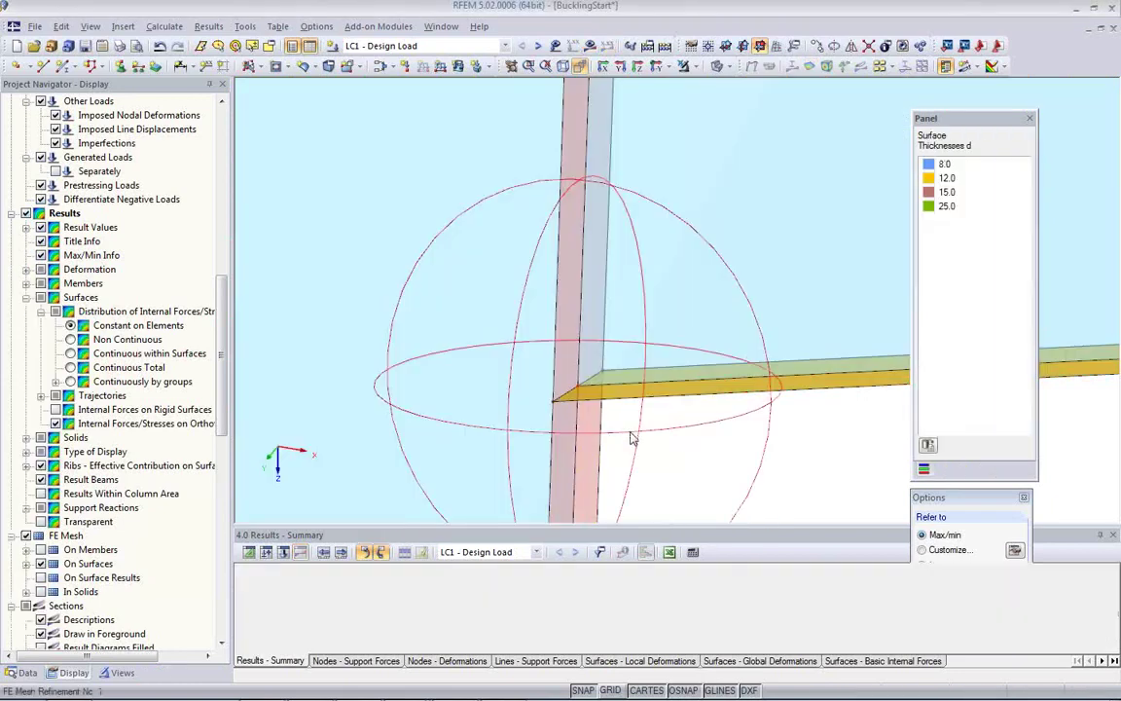
Calculate the LC1 results with the refined mesh and inspect the membrane equivalent stresses around the knee corner.
{"action": "scroll", "coordinate": [658, 453], "scroll_direction": "down", "scroll_amount": 3}
{"action": "middle_click_drag", "start_coordinate": [668, 452], "coordinate": [578, 327]}
{"action": "scroll", "coordinate": [577, 327], "scroll_direction": "down", "scroll_amount": 1}
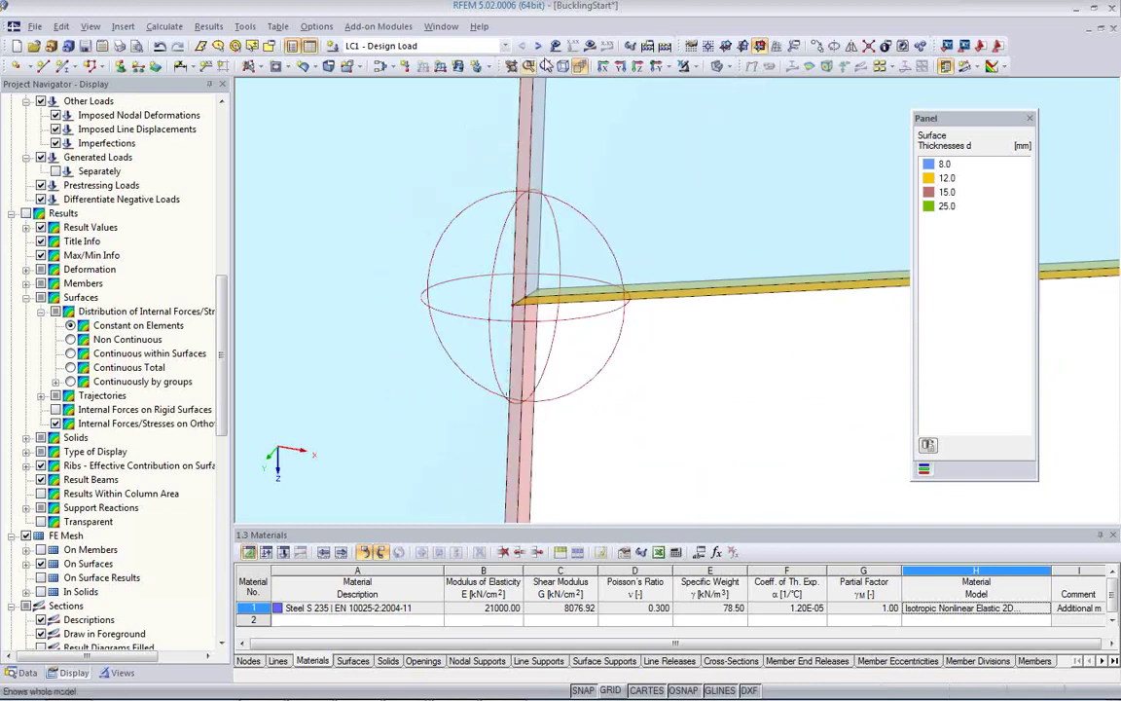
{"action": "left_click", "coordinate": [590, 47]}
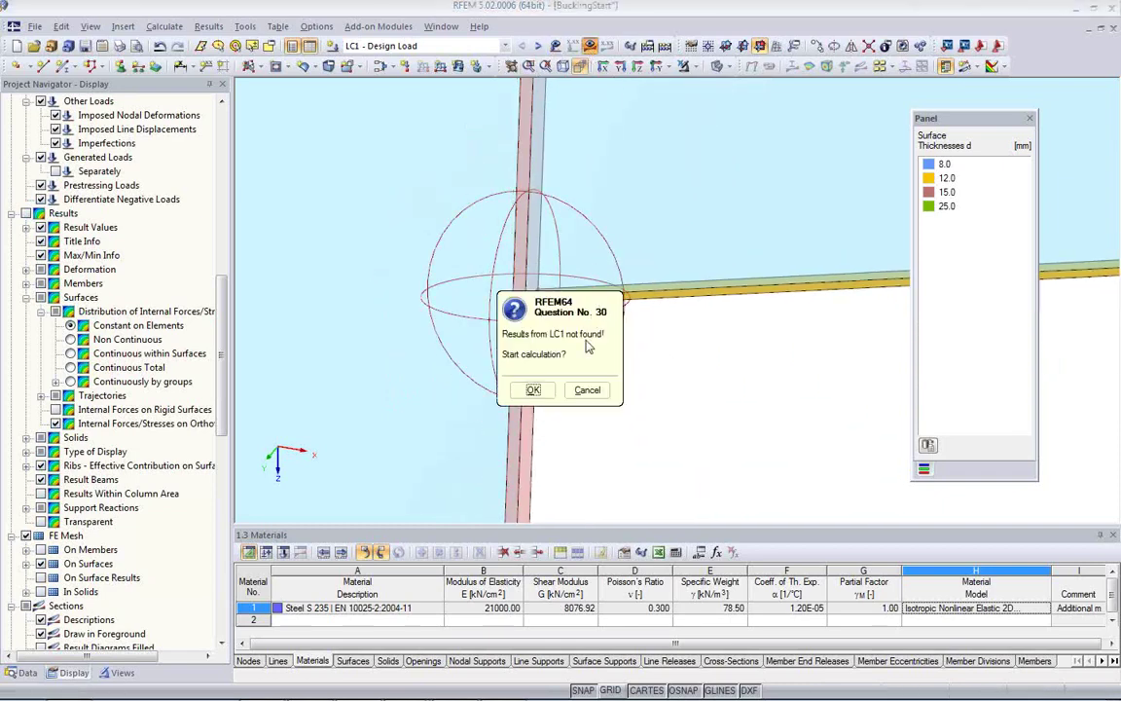
{"action": "left_click", "coordinate": [544, 392]}
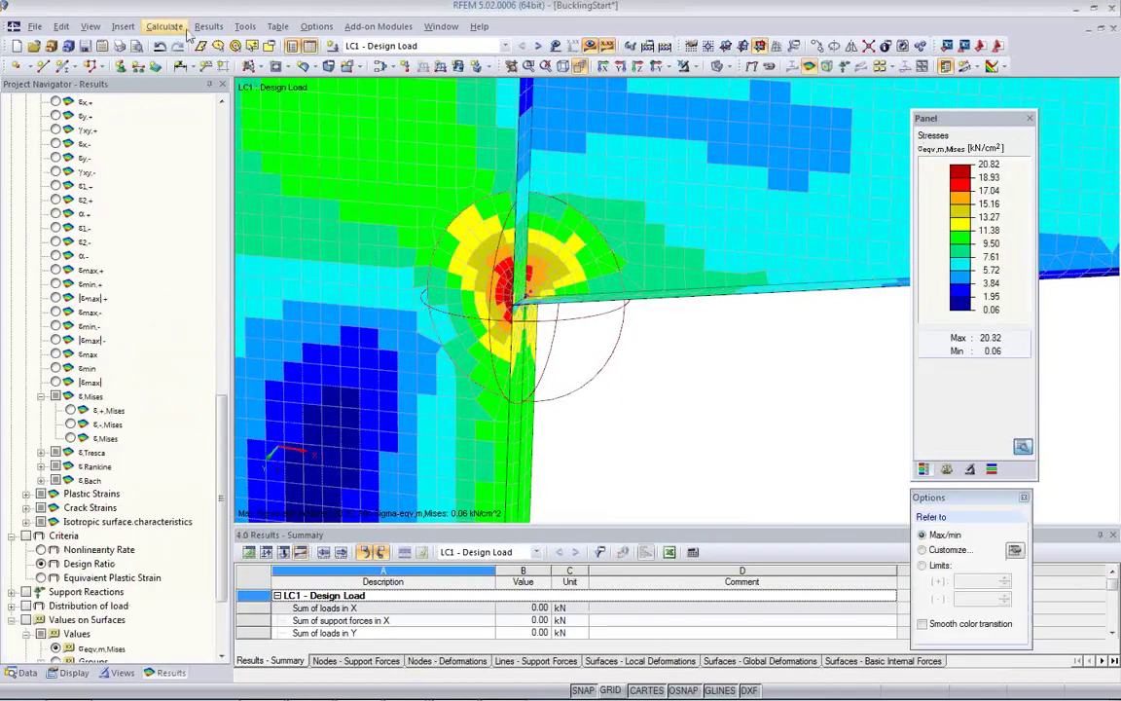
{"action": "middle_click_drag", "start_coordinate": [454, 319], "coordinate": [540, 245], "text": "ctrl"}
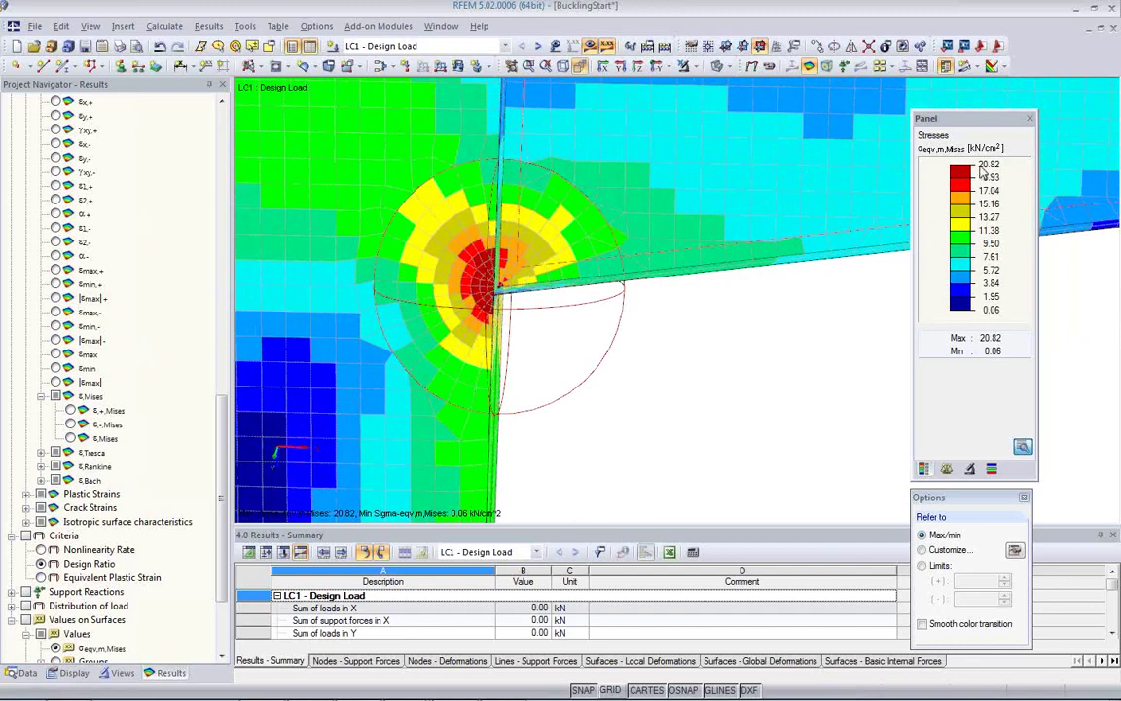
{"action": "scroll", "coordinate": [681, 379], "scroll_direction": "down", "scroll_amount": 2}
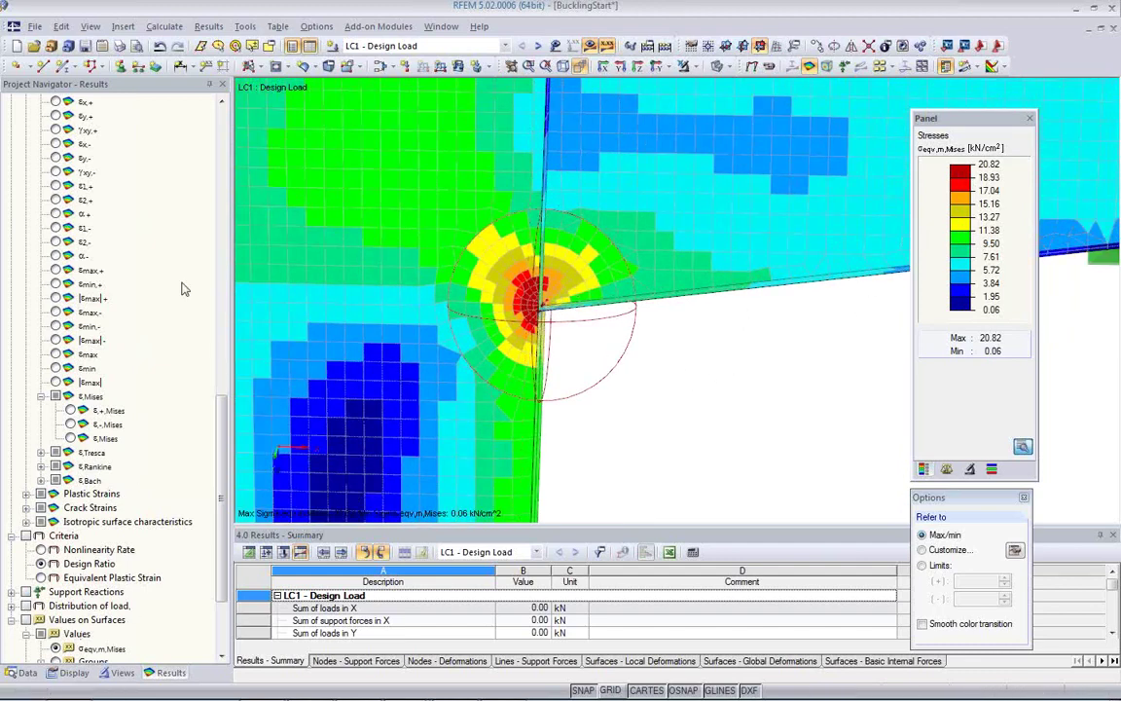
Set the internal force distribution in RF-STEEL Surfaces case CA1 to Constant on elements and calculate the stress design.
{"action": "left_click", "coordinate": [505, 46]}
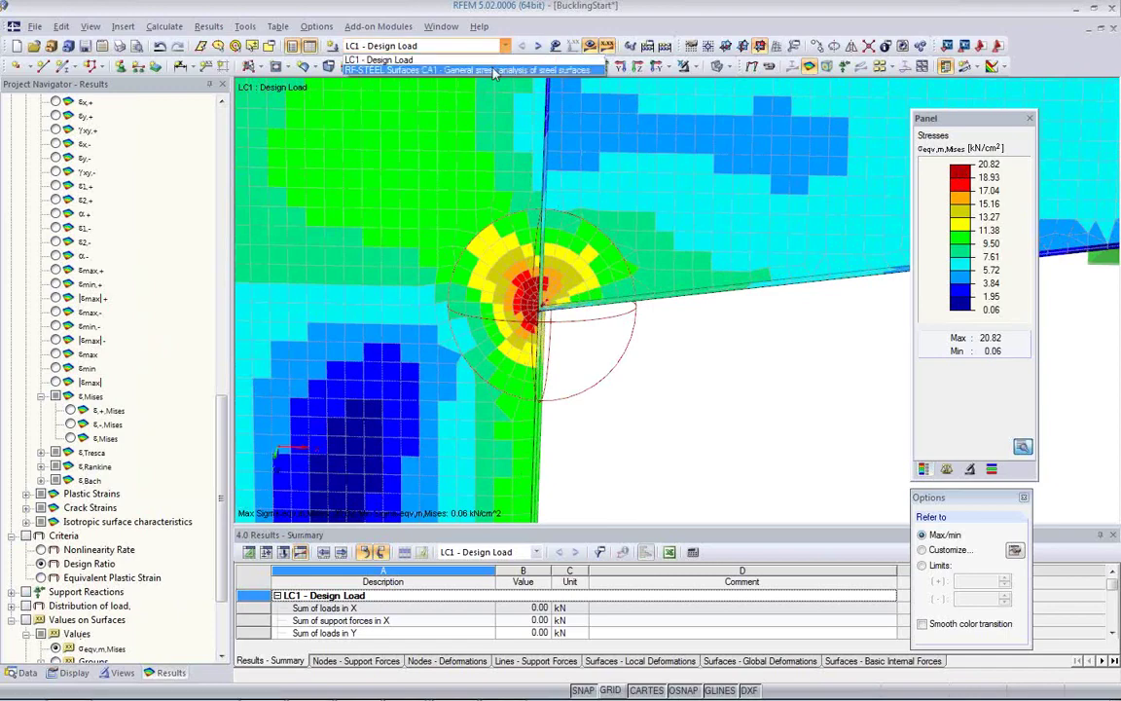
{"action": "left_click", "coordinate": [458, 70]}
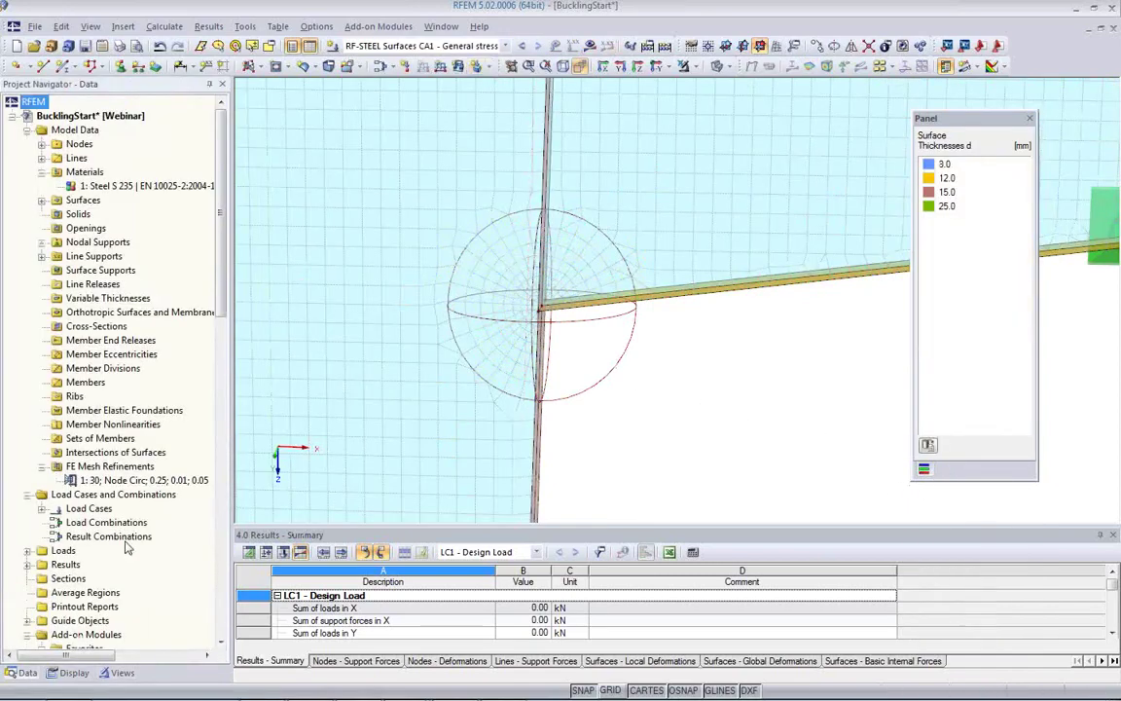
{"action": "scroll", "coordinate": [93, 533], "scroll_direction": "down", "scroll_amount": 10}
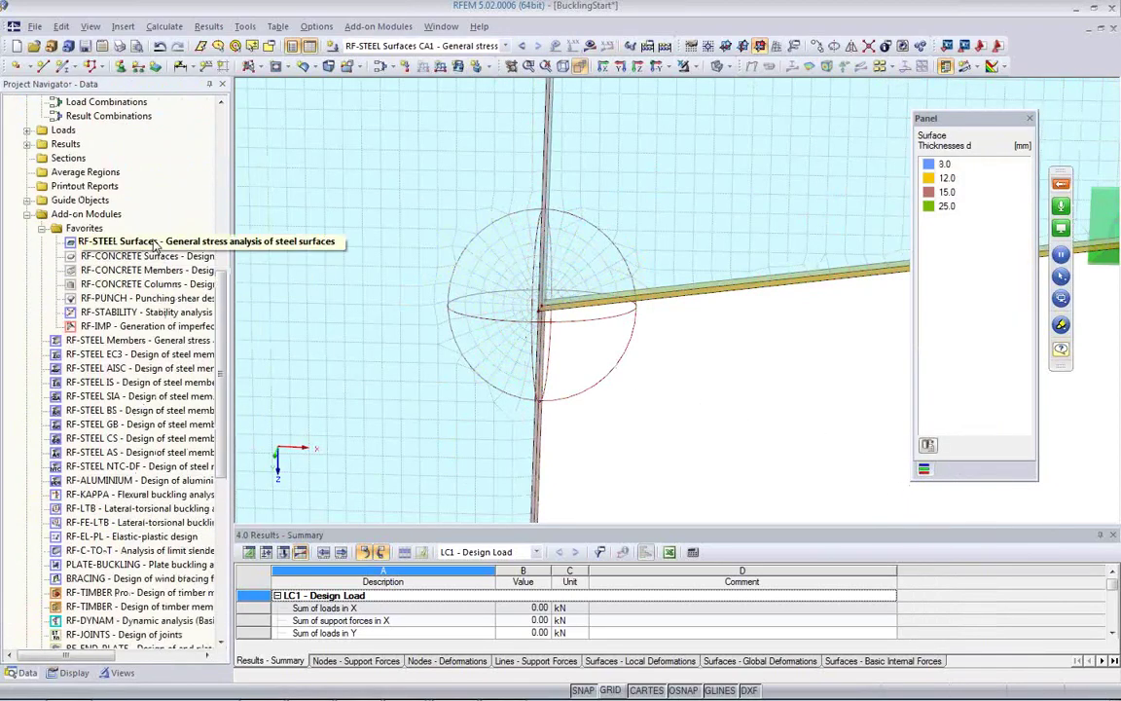
{"action": "double_click", "coordinate": [153, 243]}
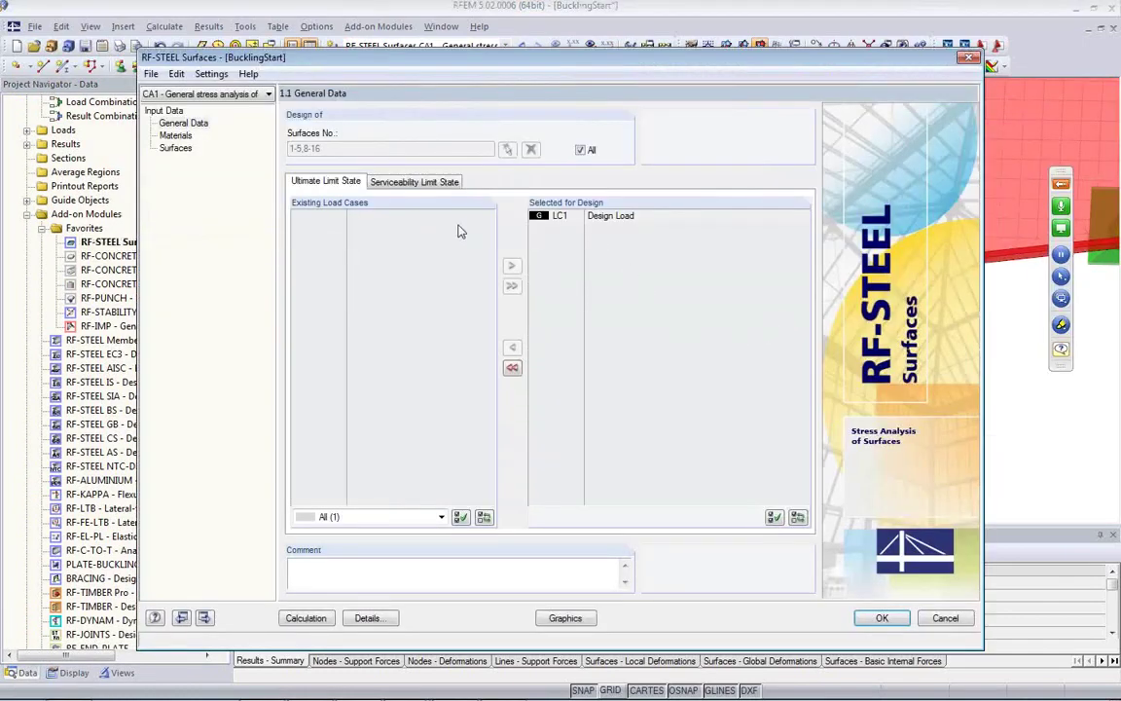
{"action": "left_click", "coordinate": [381, 619]}
{"action": "left_click", "coordinate": [408, 146]}
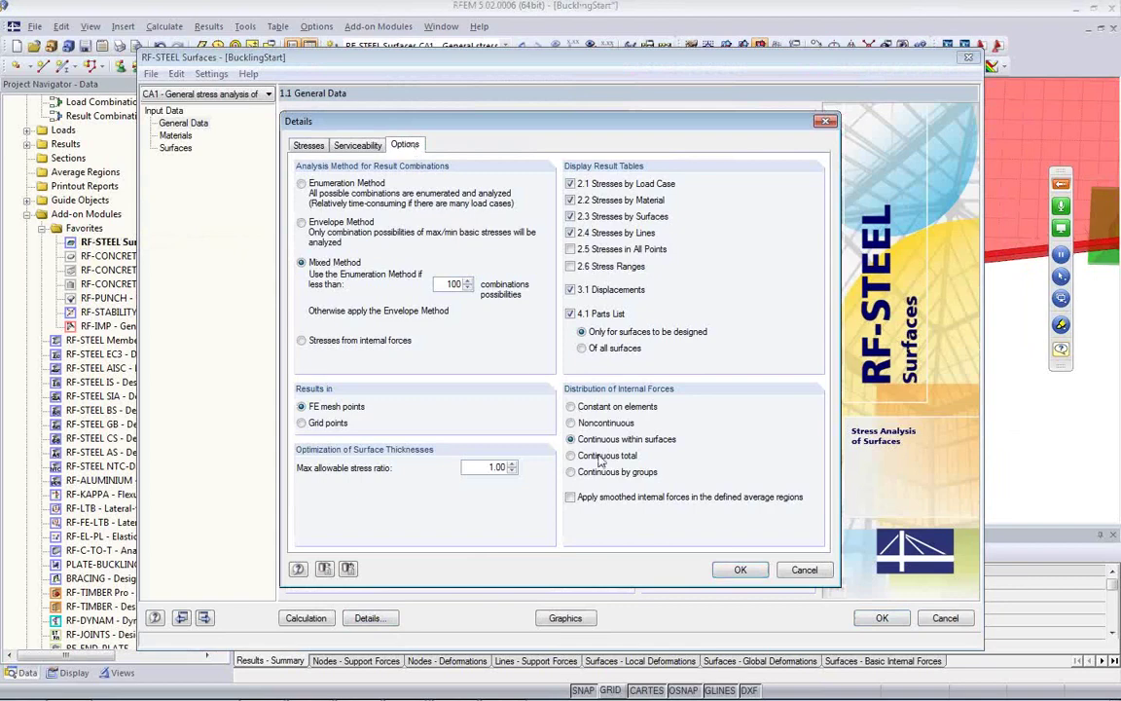
{"action": "left_click", "coordinate": [571, 408]}
{"action": "left_click", "coordinate": [736, 570]}
{"action": "left_click", "coordinate": [306, 617]}
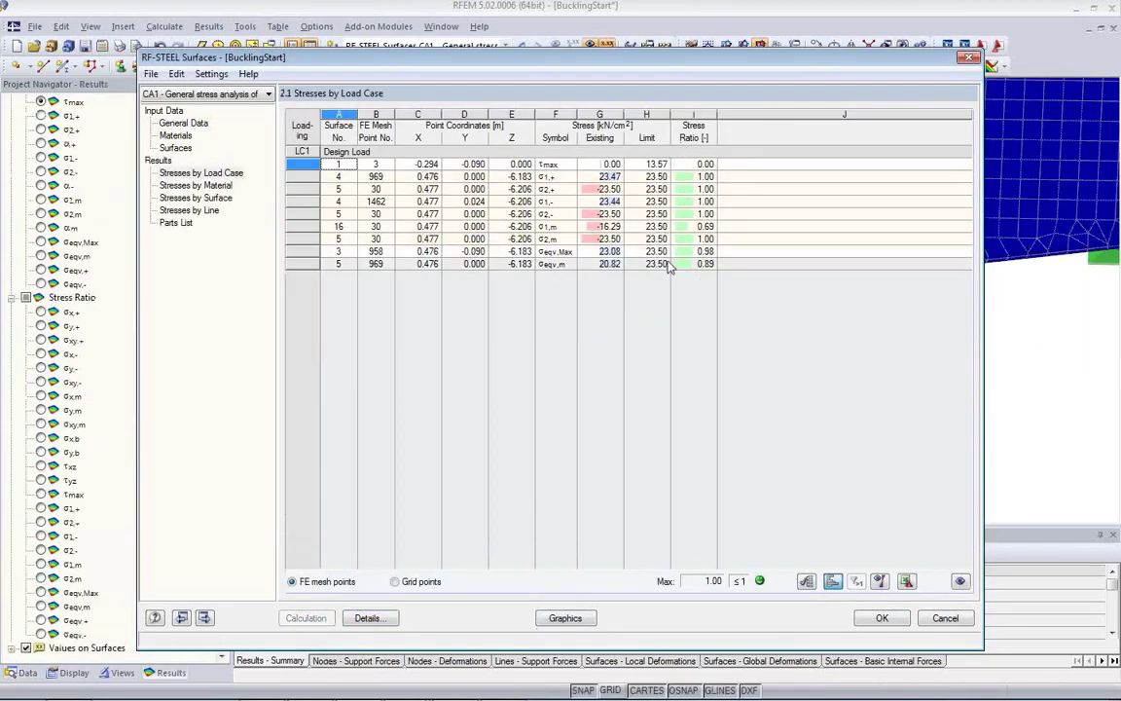
Display the maximum equivalent stress ratio on the frame without result values, inspect the knee area, and close the color scale options.
{"action": "left_click", "coordinate": [563, 619]}
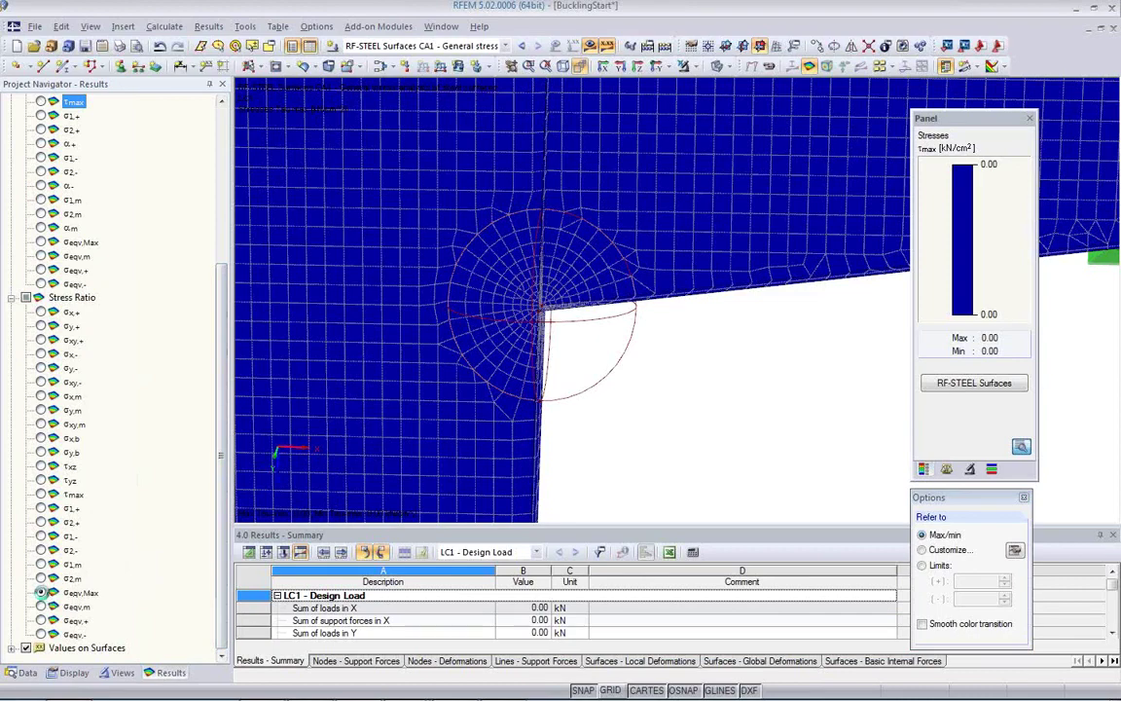
{"action": "left_click", "coordinate": [40, 591]}
{"action": "middle_click_drag", "start_coordinate": [686, 402], "coordinate": [395, 333], "text": "ctrl"}
{"action": "scroll", "coordinate": [396, 334], "scroll_direction": "down", "scroll_amount": 5}
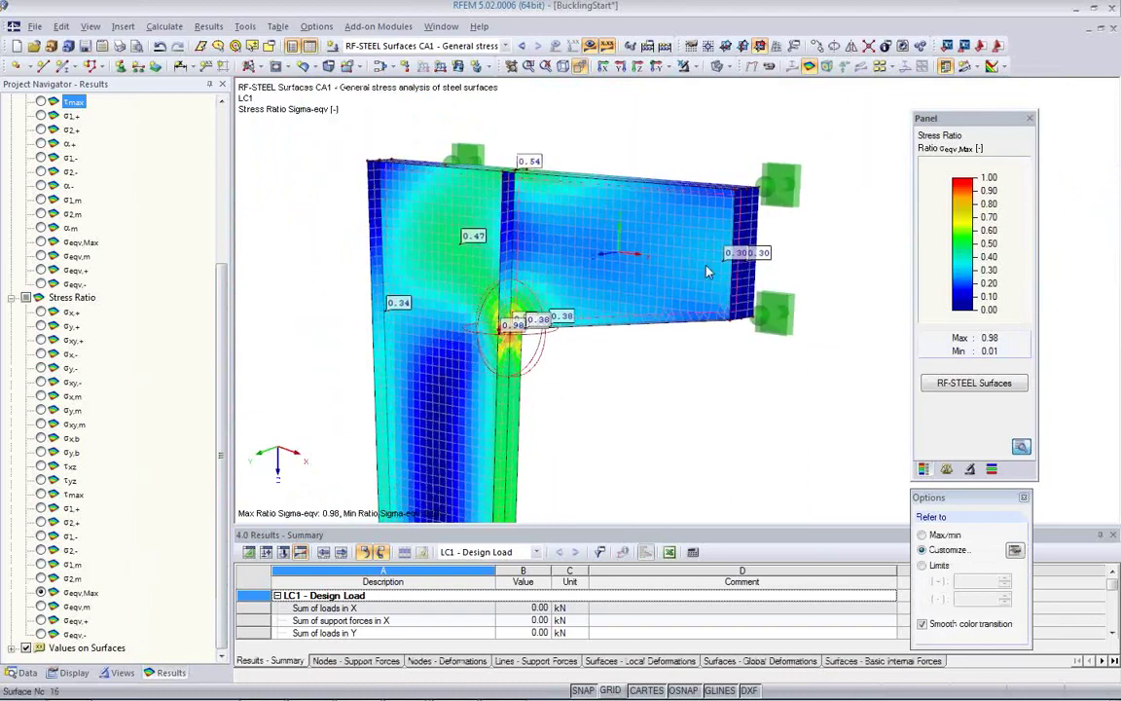
{"action": "left_click", "coordinate": [879, 69]}
{"action": "middle_click_drag", "start_coordinate": [566, 384], "coordinate": [430, 268]}
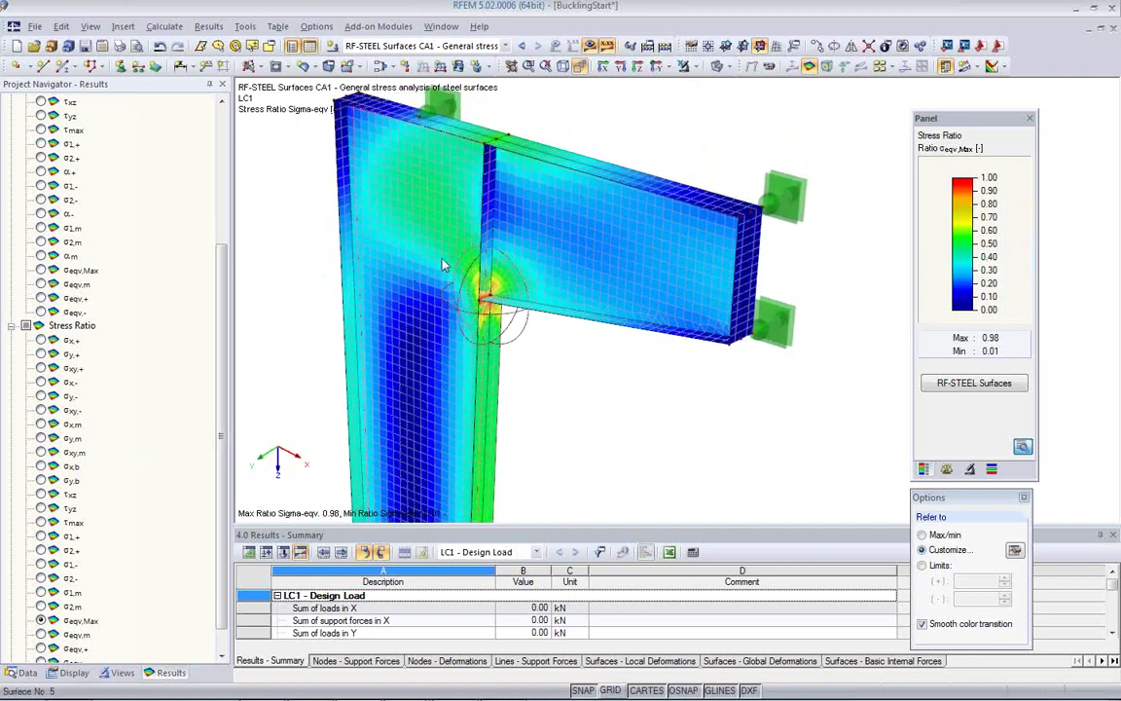
{"action": "scroll", "coordinate": [443, 265], "scroll_direction": "down", "scroll_amount": 1}
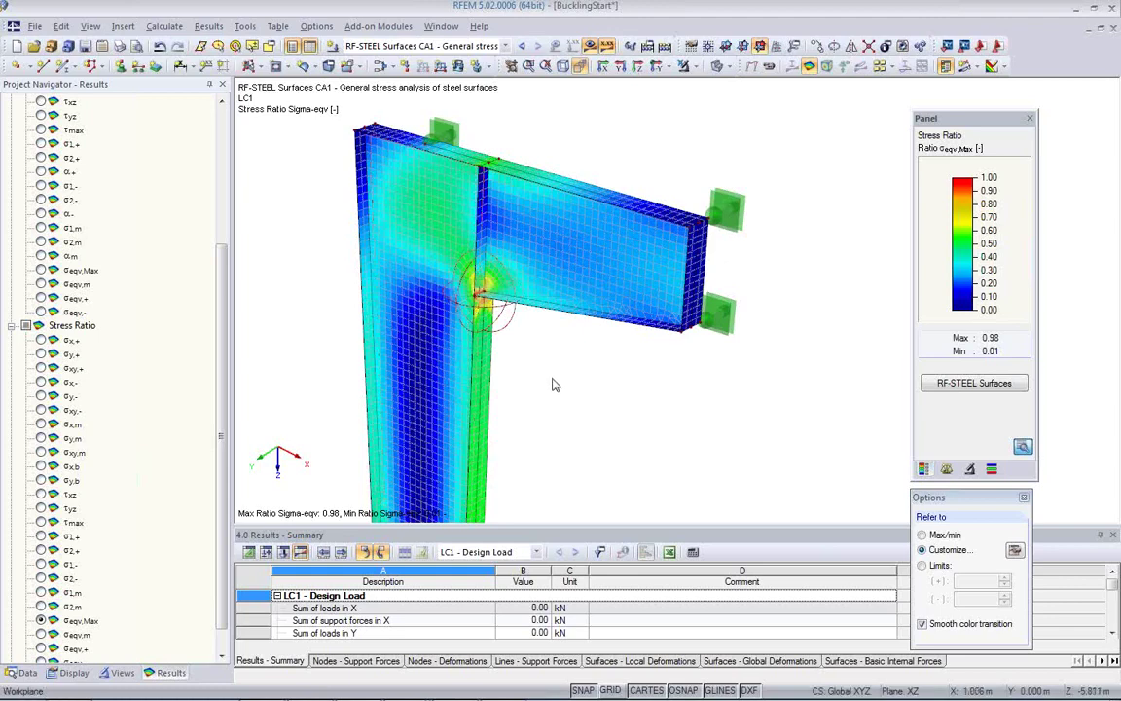
{"action": "left_click", "coordinate": [1024, 497]}
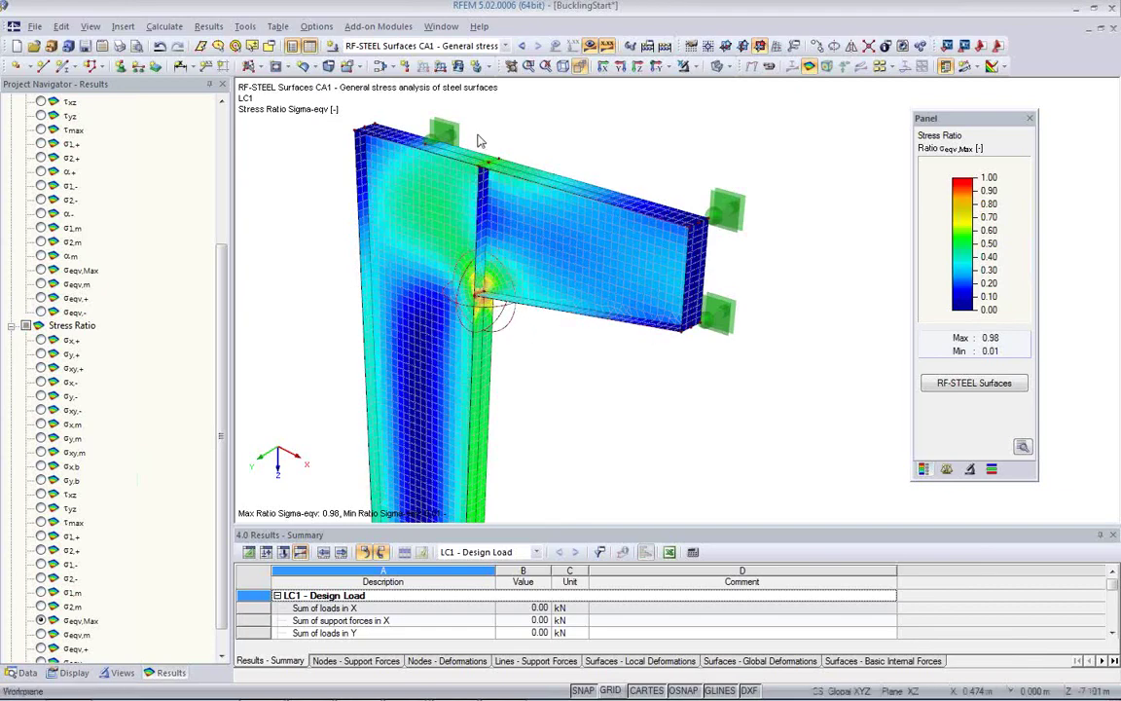
Run the RF-STABILITY eigenvalue analysis with forces imported from LC1 - Design Load.
{"action": "left_click", "coordinate": [505, 47]}
{"action": "left_click", "coordinate": [251, 164]}
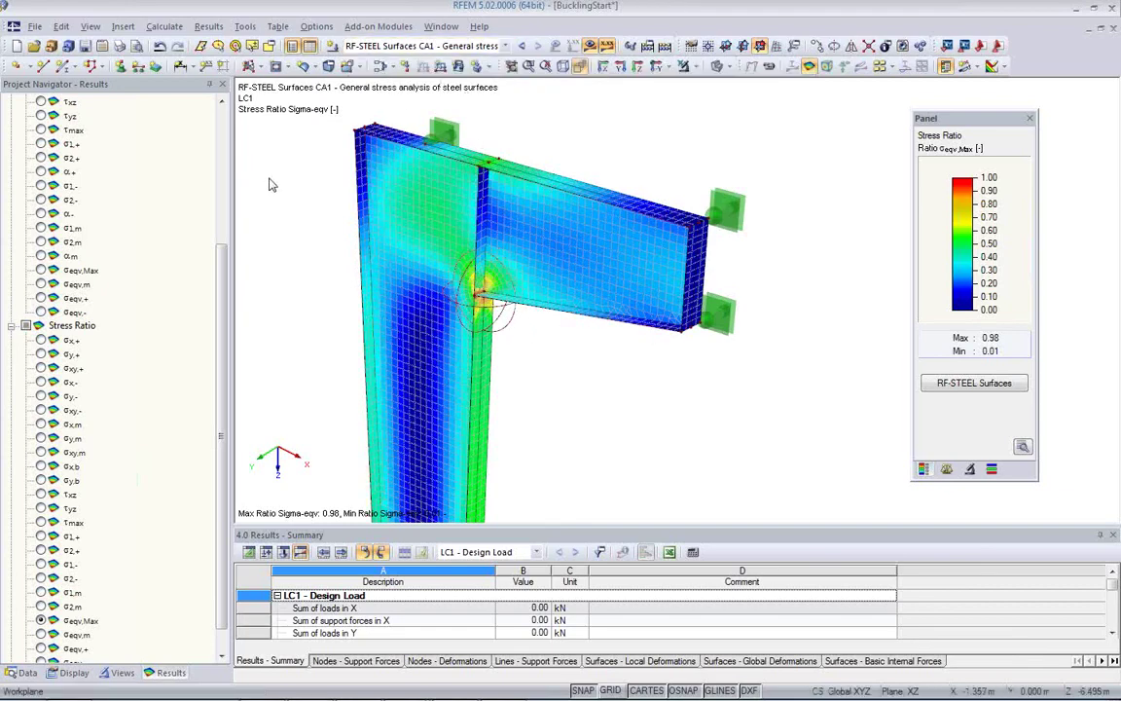
{"action": "left_click", "coordinate": [21, 673]}
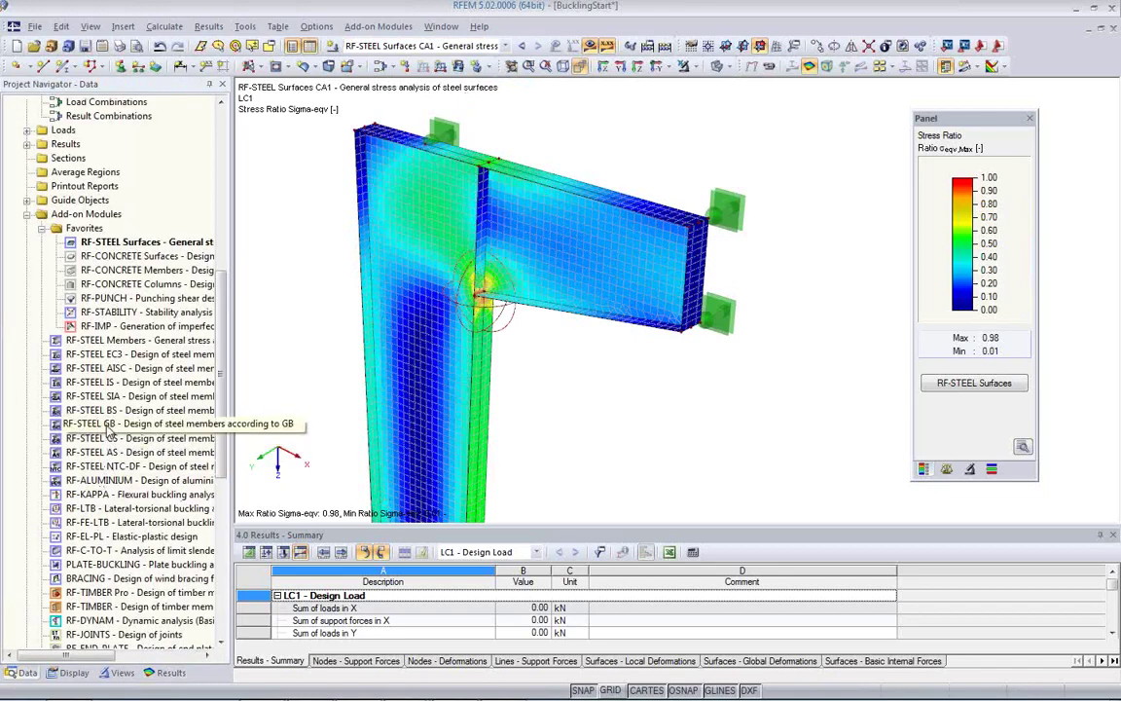
{"action": "left_click", "coordinate": [118, 314]}
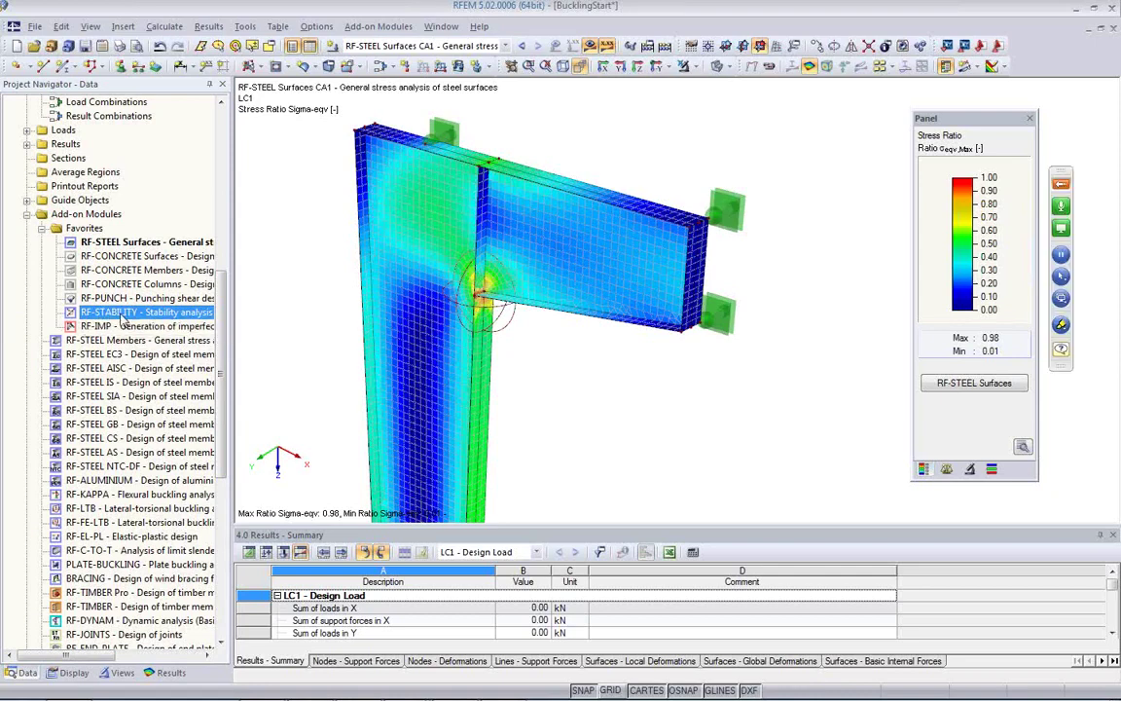
{"action": "double_click", "coordinate": [121, 313]}
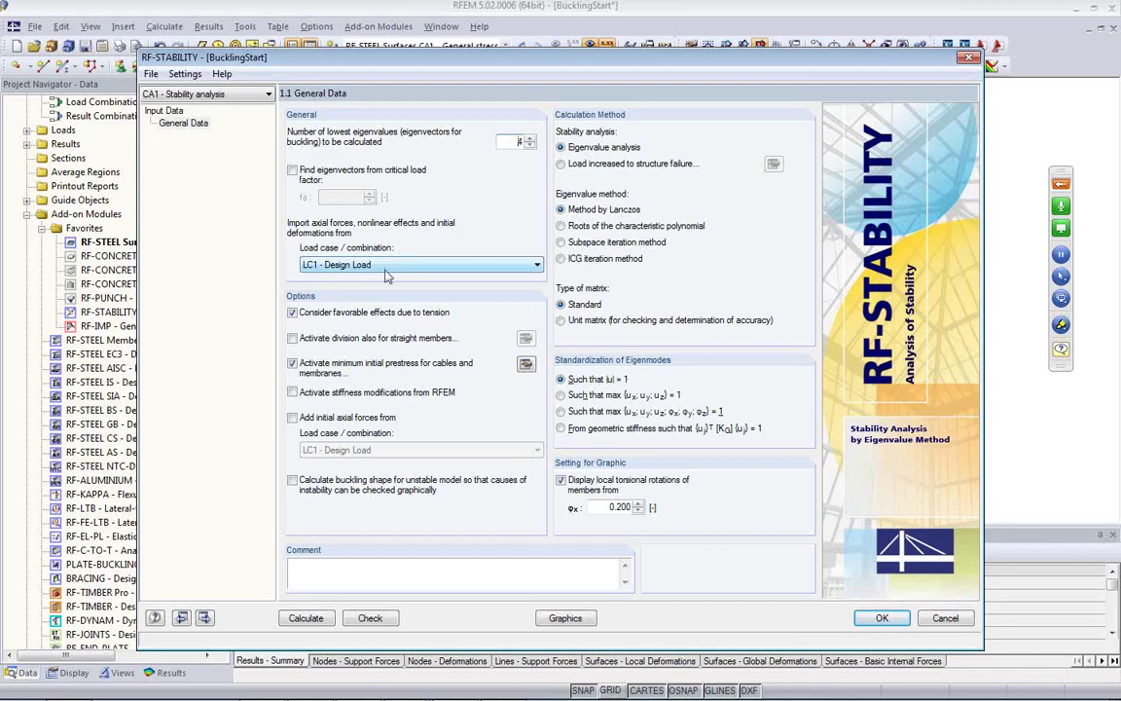
{"action": "left_click", "coordinate": [425, 264]}
{"action": "left_click", "coordinate": [425, 264]}
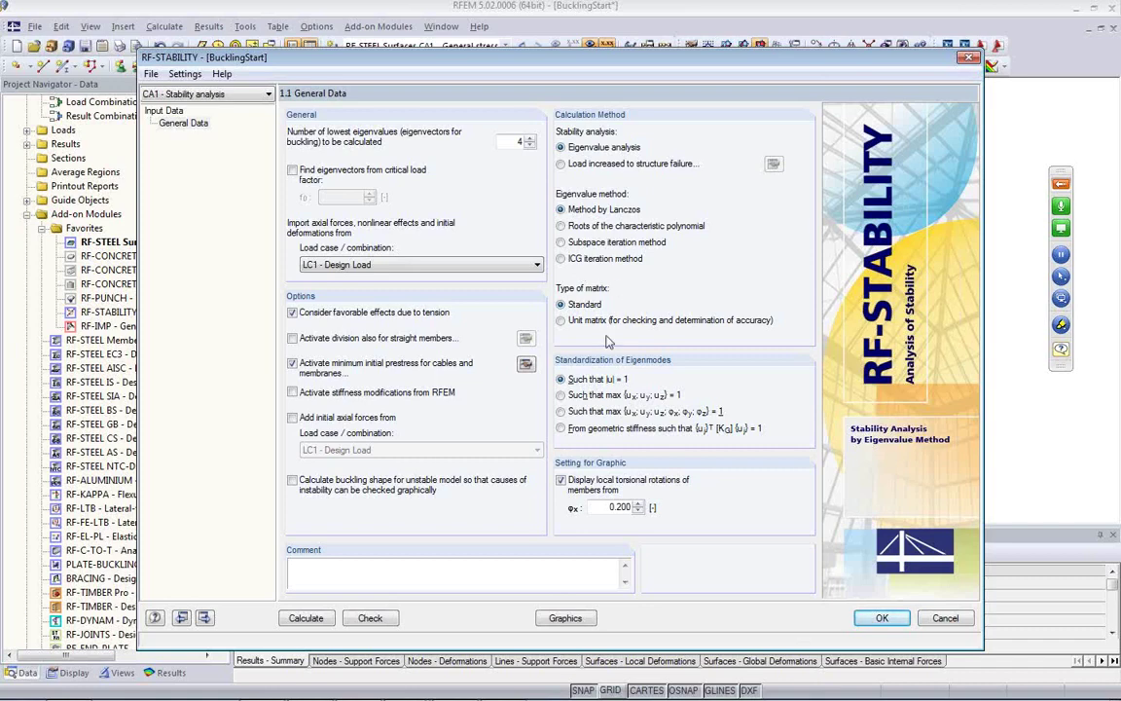
{"action": "left_click", "coordinate": [304, 617]}
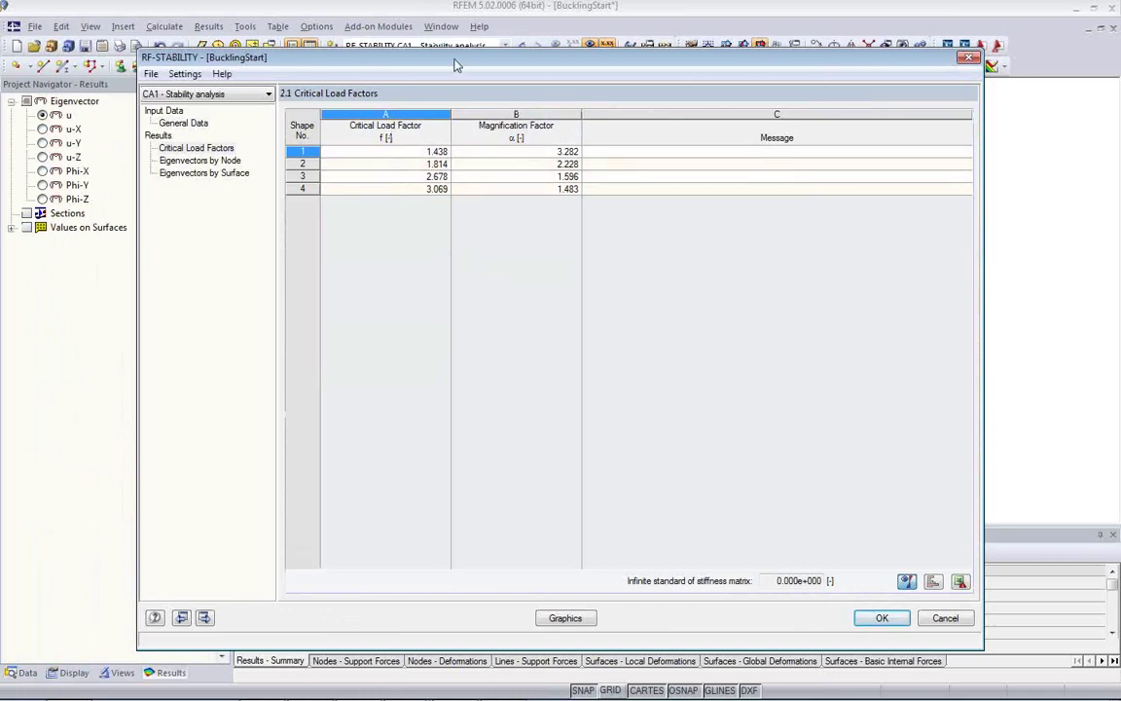
Compare the buckling shapes of the four critical load factors on the model, finishing with shape 1 viewed from the other side.
{"action": "left_click_drag", "start_coordinate": [456, 64], "coordinate": [475, 397]}
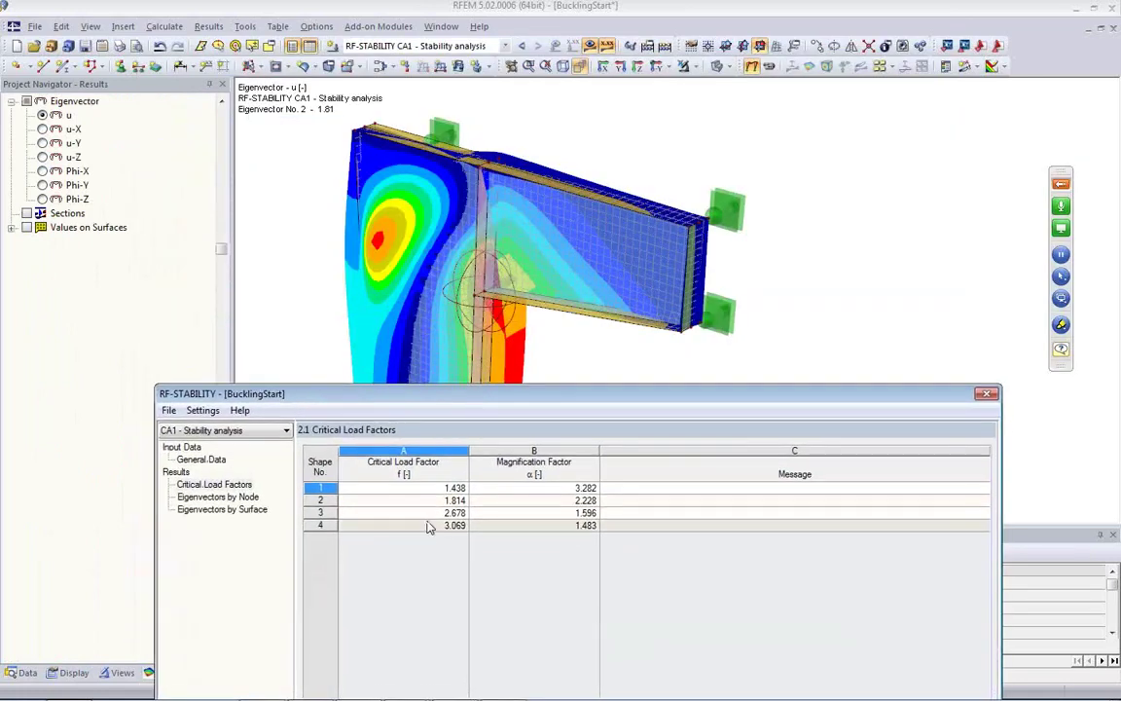
{"action": "left_click", "coordinate": [426, 500]}
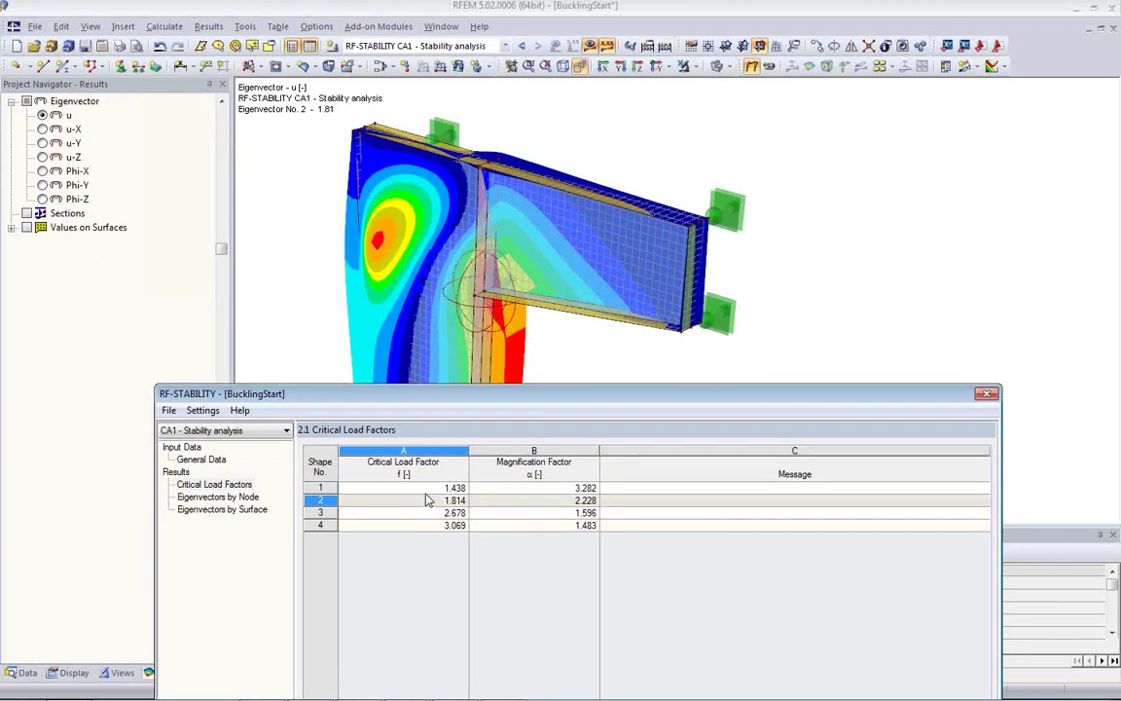
{"action": "left_click", "coordinate": [438, 488]}
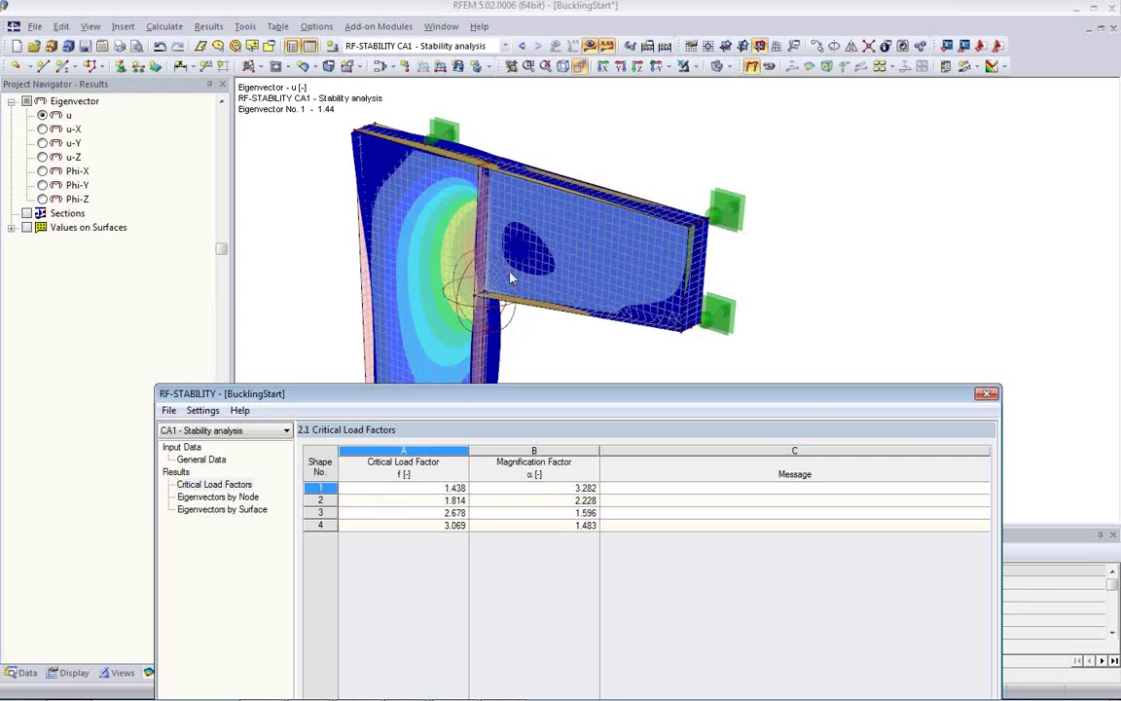
{"action": "left_click", "coordinate": [421, 505]}
{"action": "left_click", "coordinate": [420, 515]}
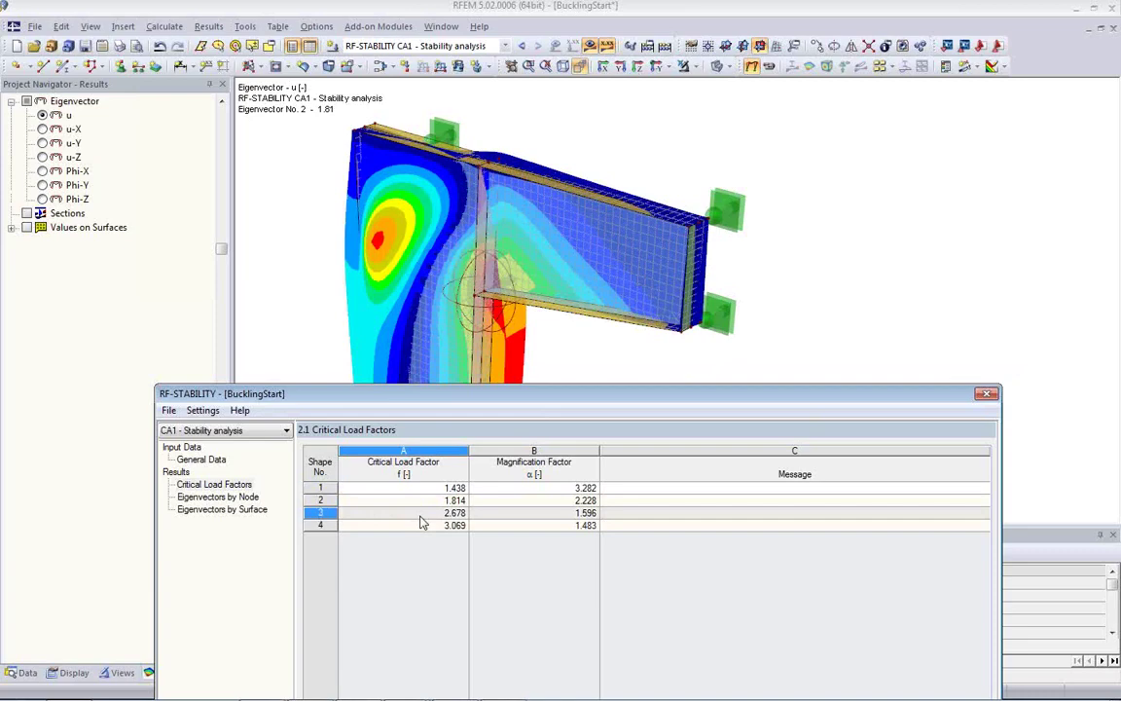
{"action": "left_click", "coordinate": [421, 524]}
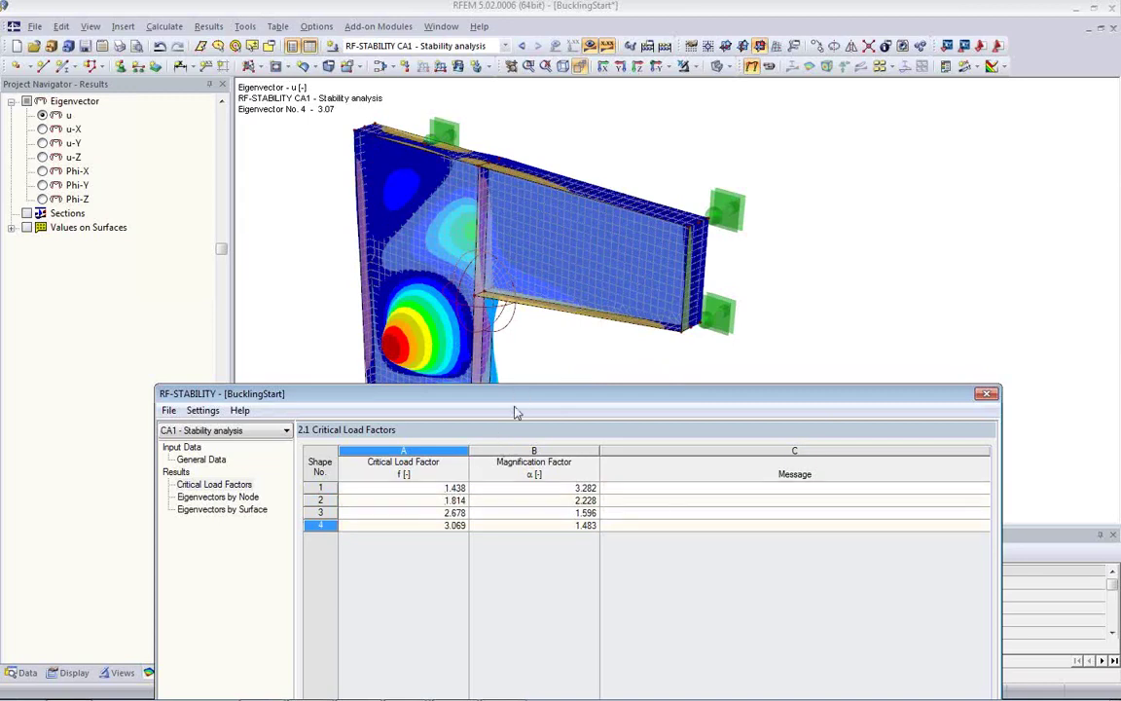
{"action": "left_click", "coordinate": [434, 489]}
{"action": "left_click_drag", "start_coordinate": [531, 400], "coordinate": [519, 74]}
{"action": "left_click", "coordinate": [885, 630]}
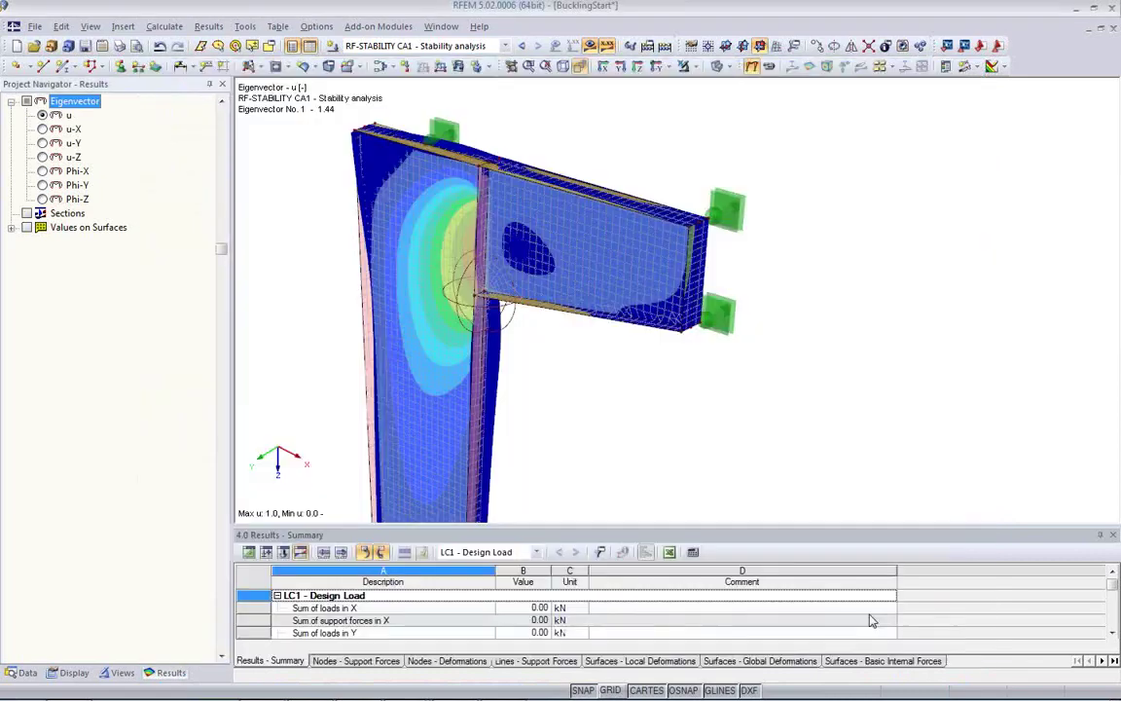
{"action": "middle_click_drag", "start_coordinate": [594, 384], "coordinate": [623, 321], "text": "ctrl"}
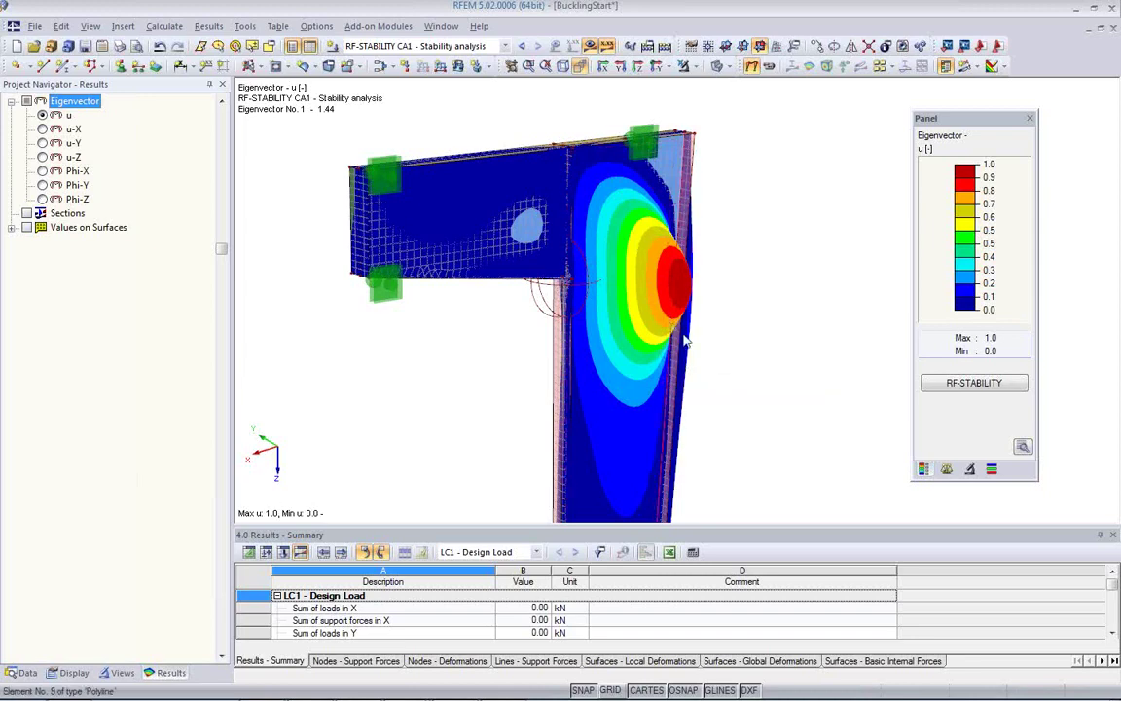
{"action": "middle_click_drag", "start_coordinate": [700, 360], "coordinate": [721, 386], "text": "ctrl"}
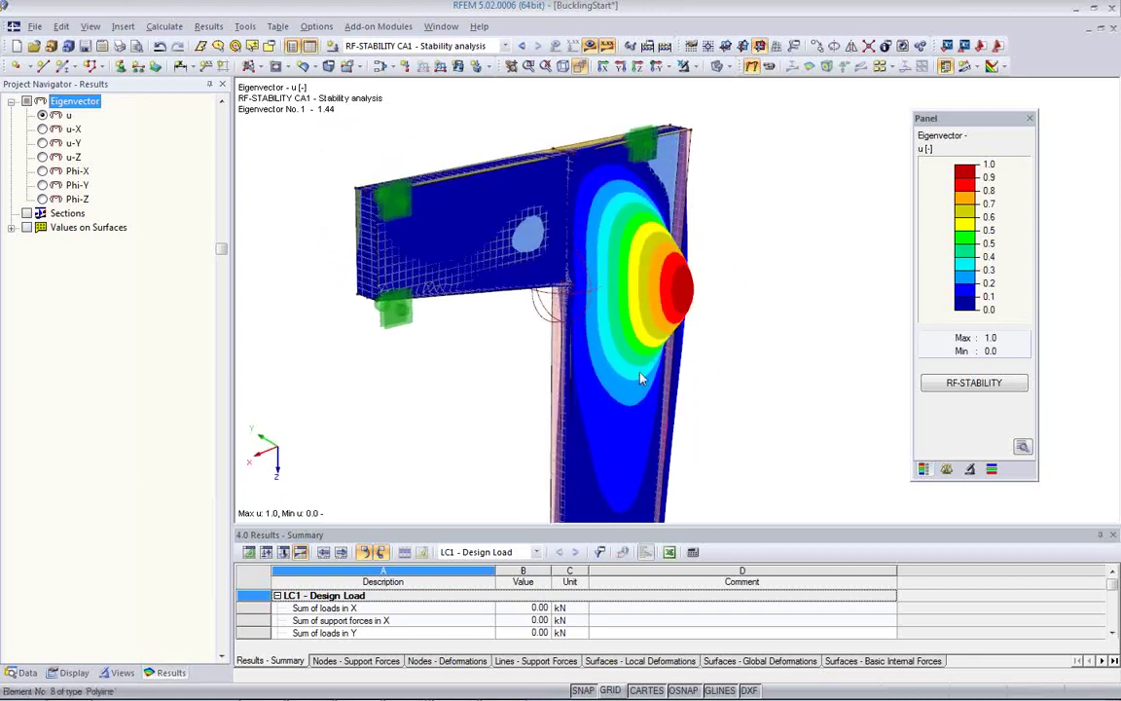
Base the RF-IMP imperfection on buckling shape no. 1 from RF-STABILITY case CA1 - Stability analysis.
{"action": "left_click", "coordinate": [25, 672]}
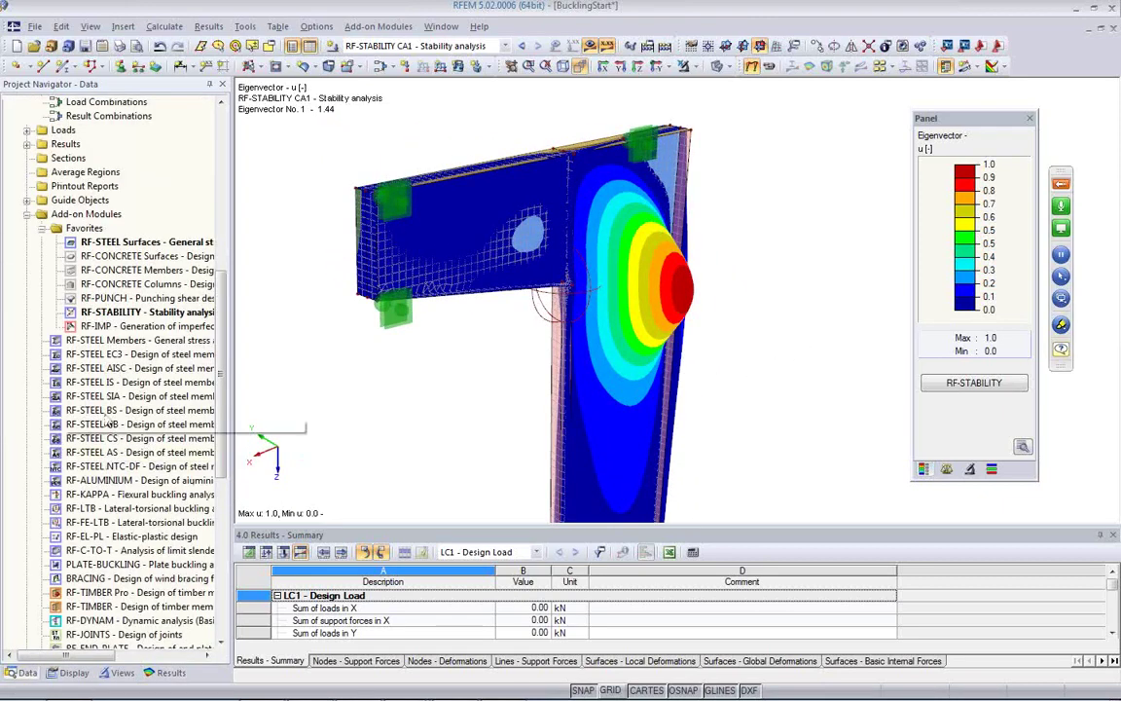
{"action": "double_click", "coordinate": [107, 325]}
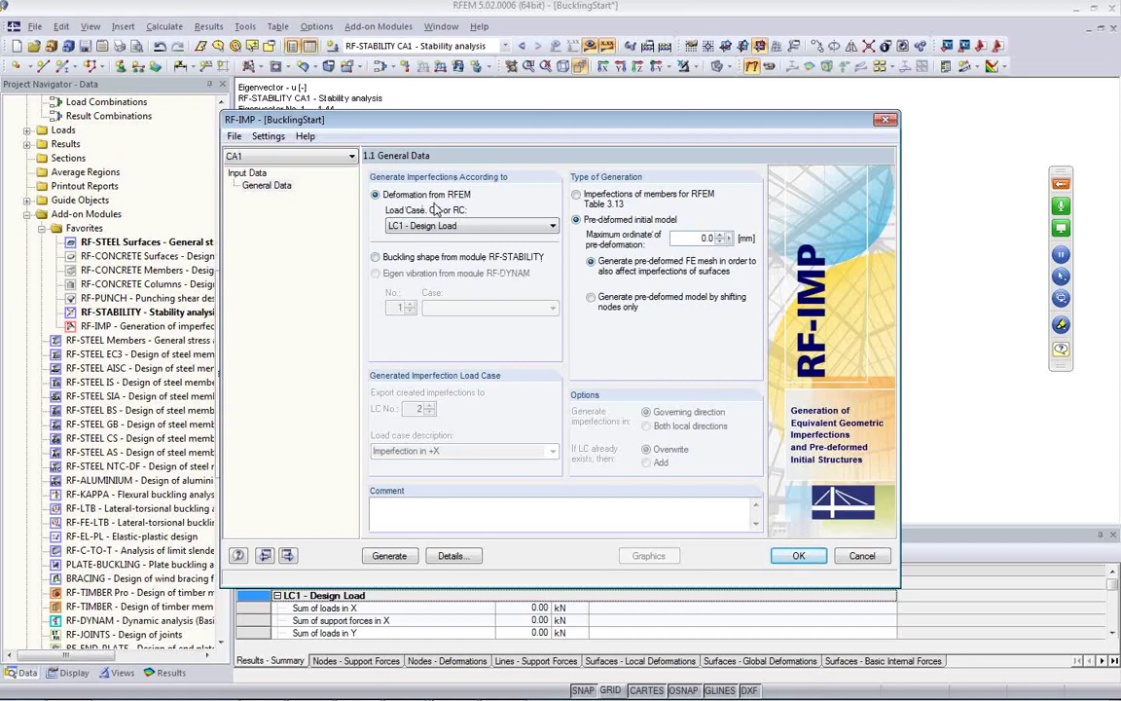
{"action": "left_click", "coordinate": [388, 261]}
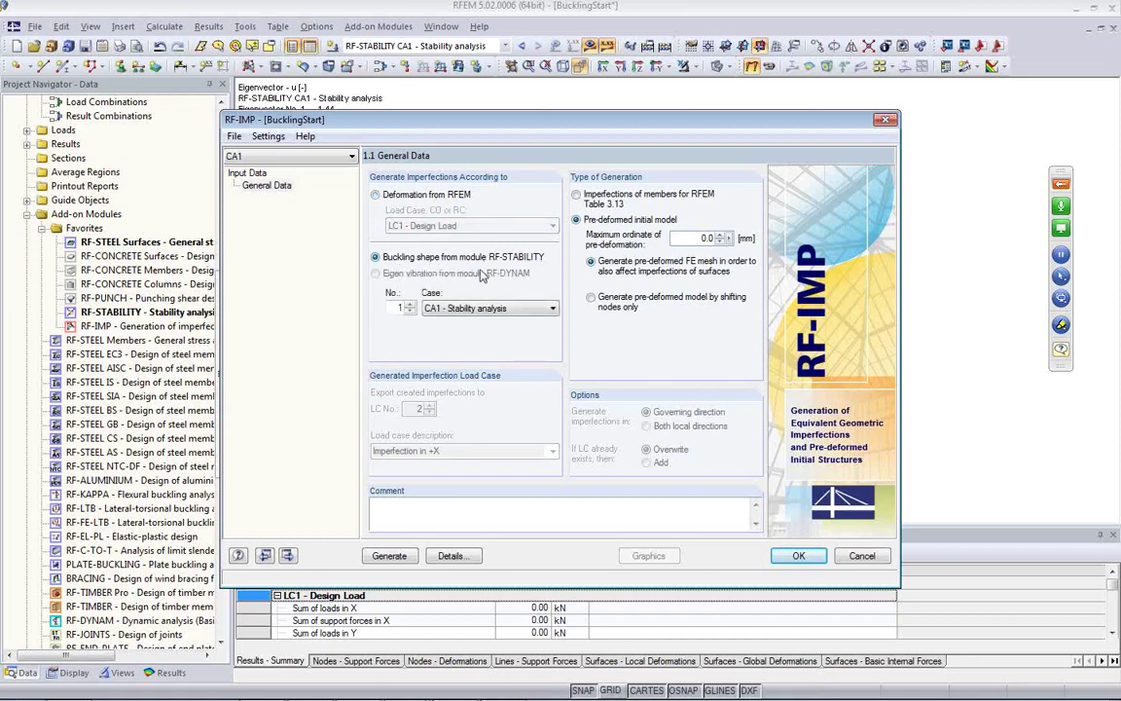
{"action": "left_click", "coordinate": [446, 307]}
{"action": "left_click", "coordinate": [424, 316]}
{"action": "left_click", "coordinate": [394, 310]}
Generate the pre-deformed initial model with a maximum ordinate of 20 mm and inspect the pre-deformations on the frame.
{"action": "left_click_drag", "start_coordinate": [629, 135], "coordinate": [591, 177]}
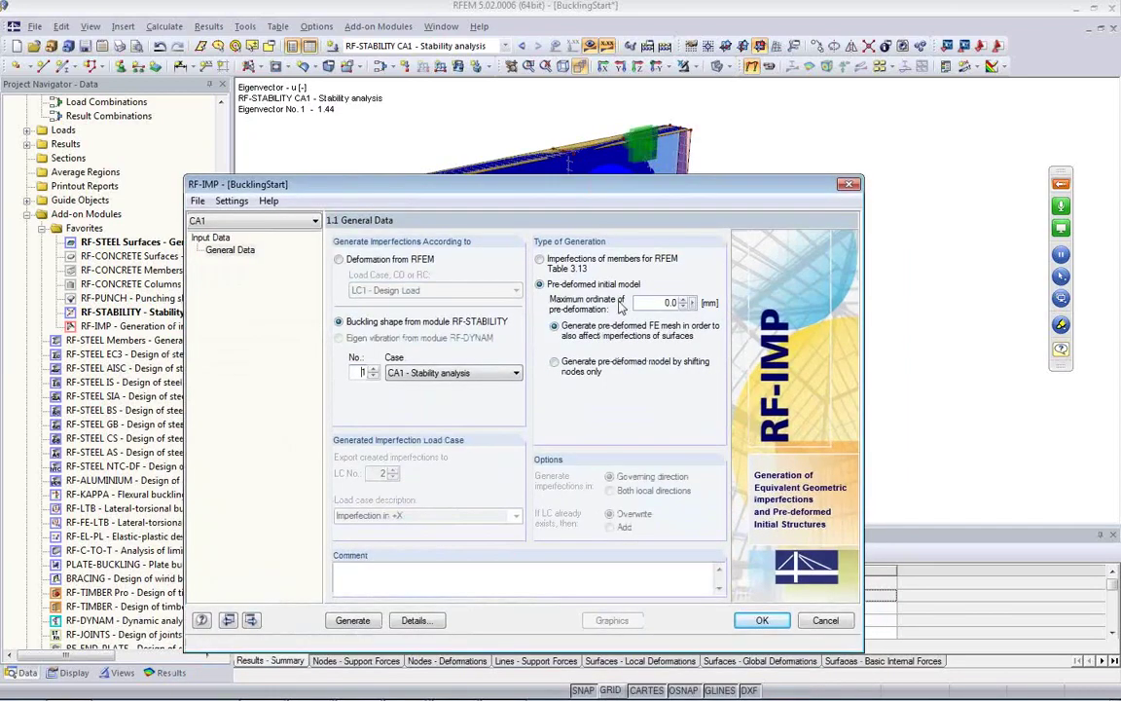
{"action": "left_click_drag", "start_coordinate": [657, 309], "coordinate": [681, 305]}
{"action": "type", "text": "20"}
{"action": "left_click", "coordinate": [660, 308]}
{"action": "left_click", "coordinate": [352, 620]}
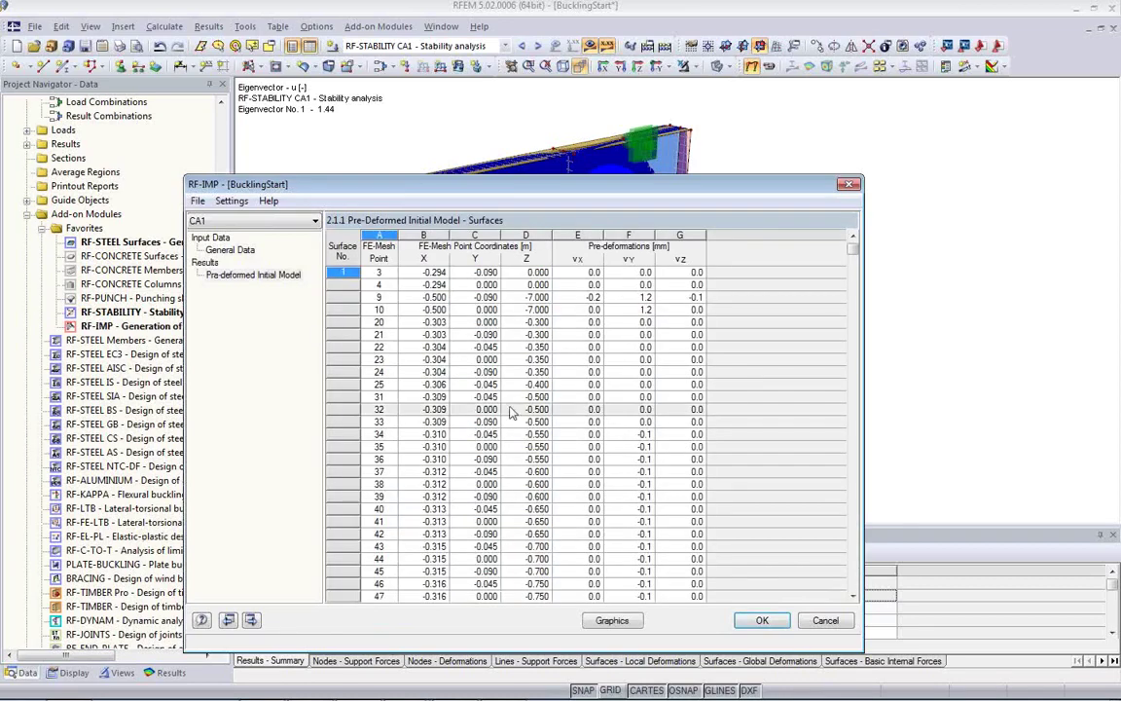
{"action": "left_click", "coordinate": [612, 620]}
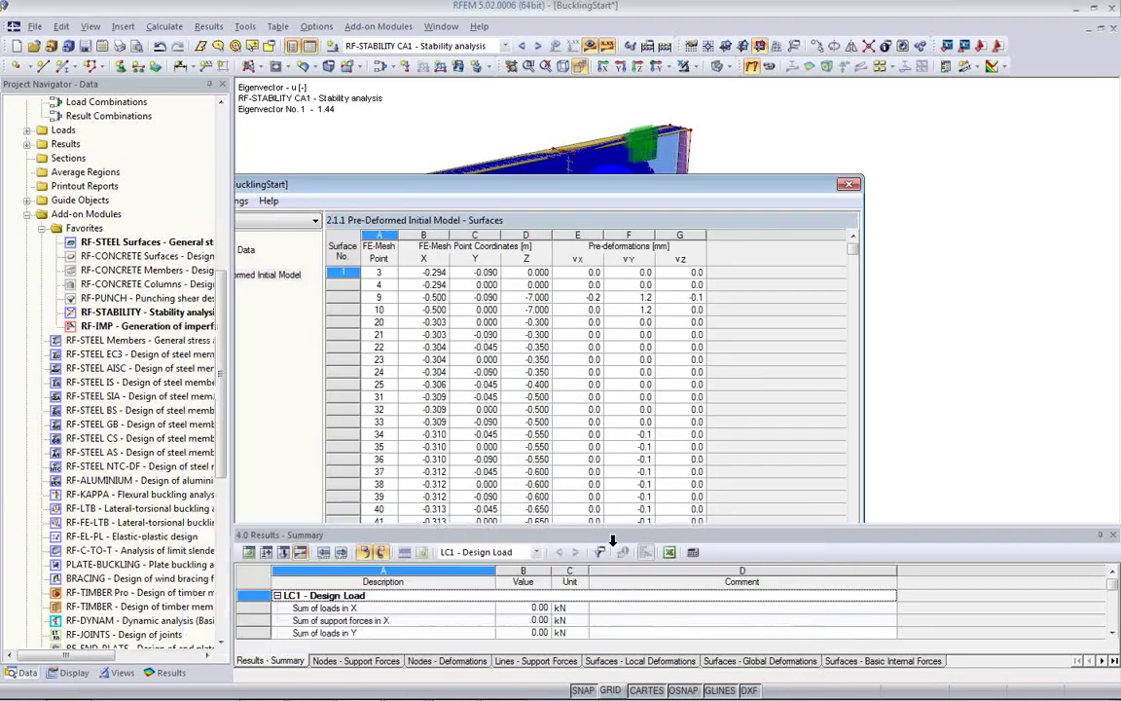
{"action": "middle_click_drag", "start_coordinate": [350, 323], "coordinate": [429, 378], "text": "ctrl"}
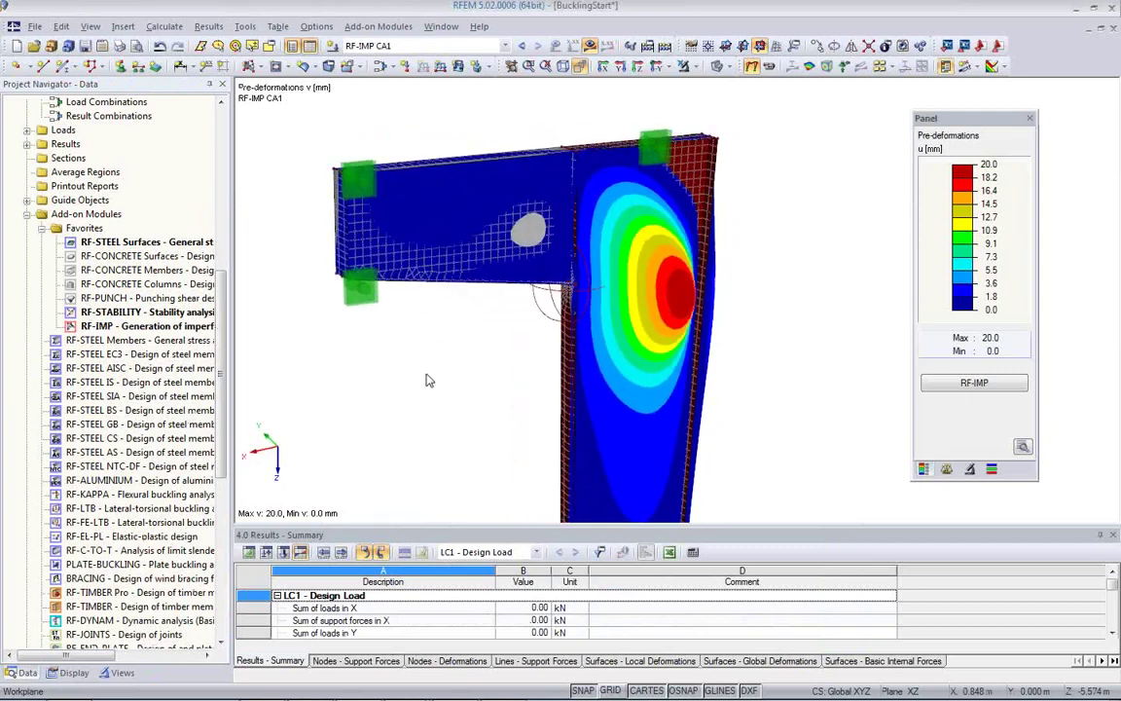
Reverse the maximum pre-deformation ordinate to -20 mm in RF-IMP and regenerate the pre-deformed initial model.
{"action": "left_click", "coordinate": [963, 383]}
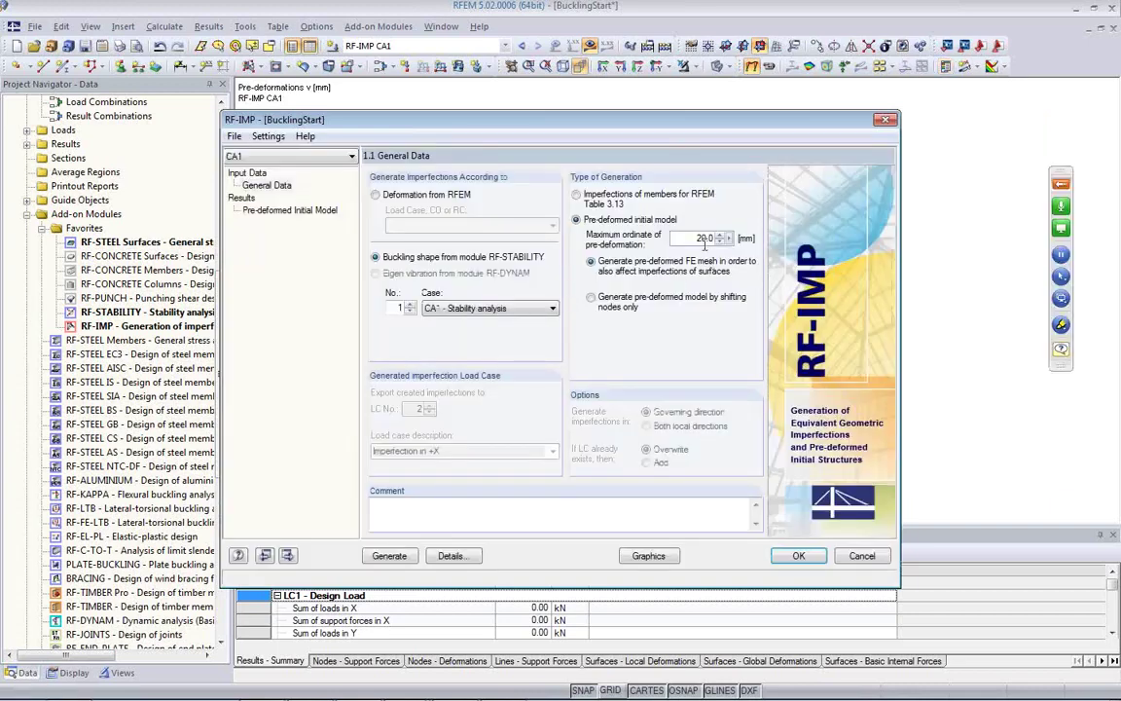
{"action": "left_click", "coordinate": [690, 241]}
{"action": "type", "text": "-"}
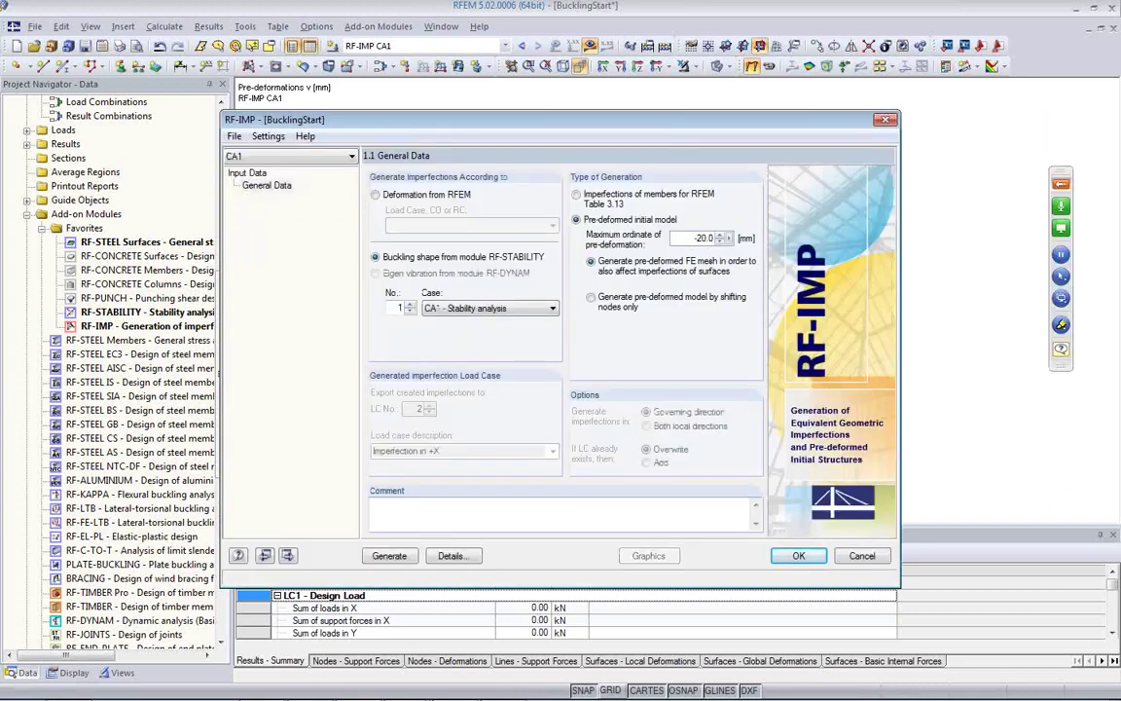
{"action": "left_click", "coordinate": [391, 558]}
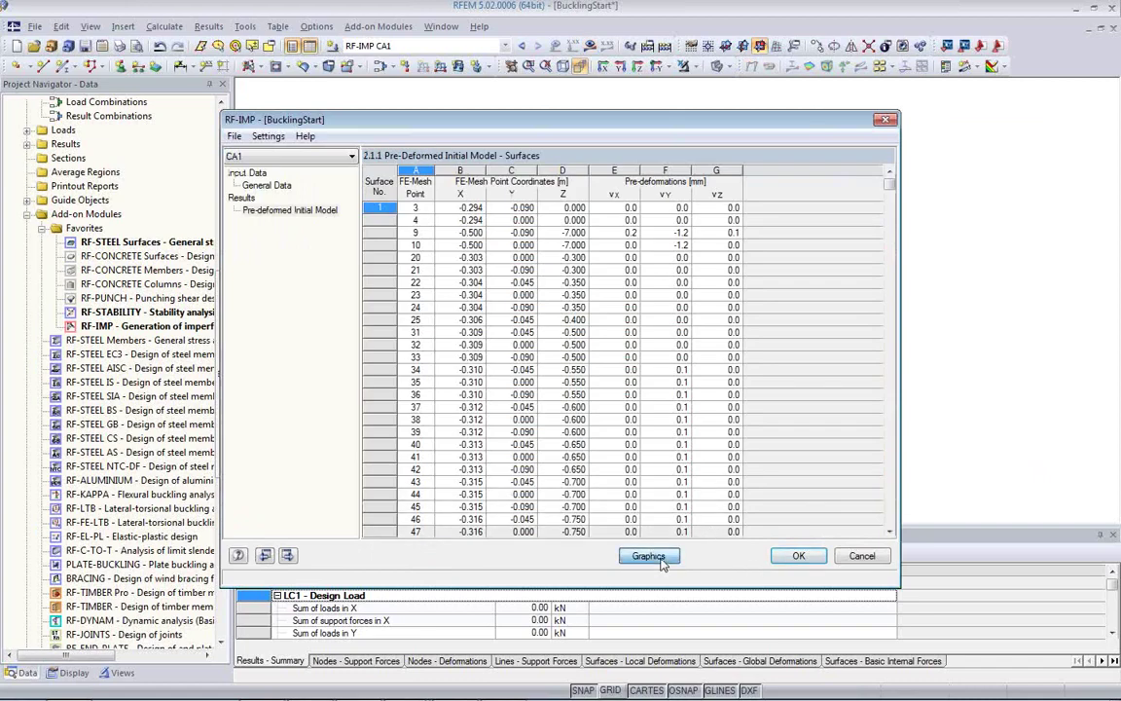
Display the RF-IMP pre-deformations graphically, change the model to wireframe display and inspect the bulge in the frame's web.
{"action": "left_click", "coordinate": [649, 556]}
{"action": "middle_click_drag", "start_coordinate": [493, 400], "coordinate": [813, 406], "text": "ctrl"}
{"action": "middle_click_drag", "start_coordinate": [675, 424], "coordinate": [643, 394]}
{"action": "middle_click_drag", "start_coordinate": [645, 272], "coordinate": [758, 424], "text": "ctrl"}
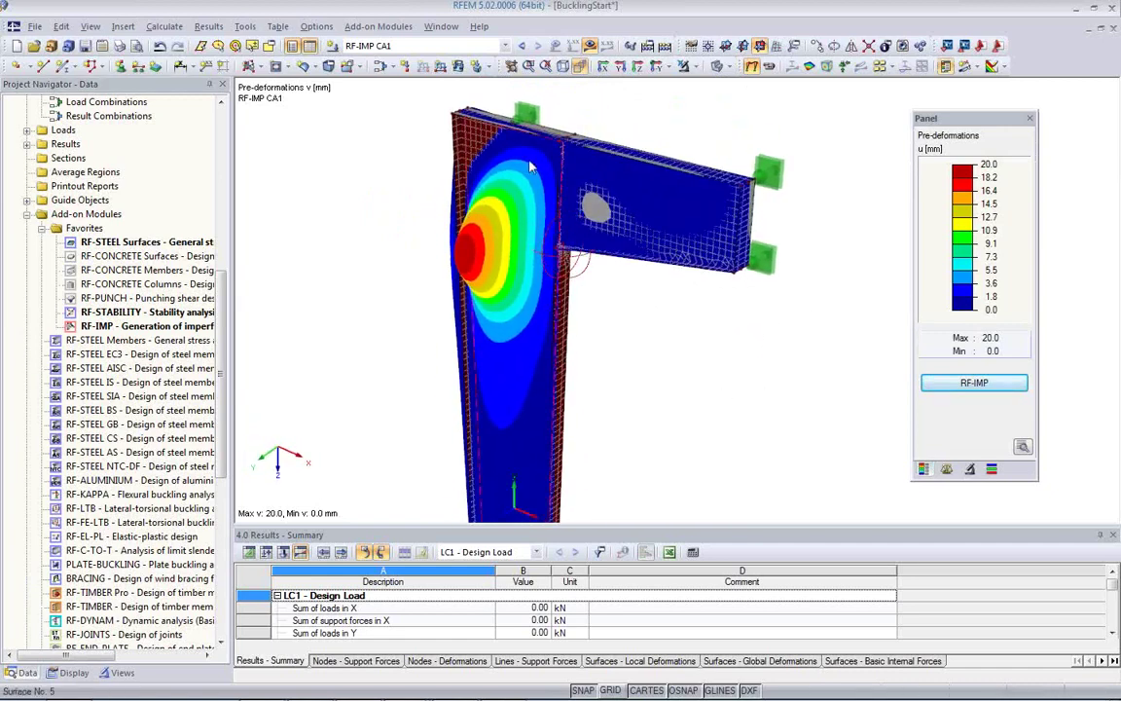
{"action": "left_click", "coordinate": [717, 67]}
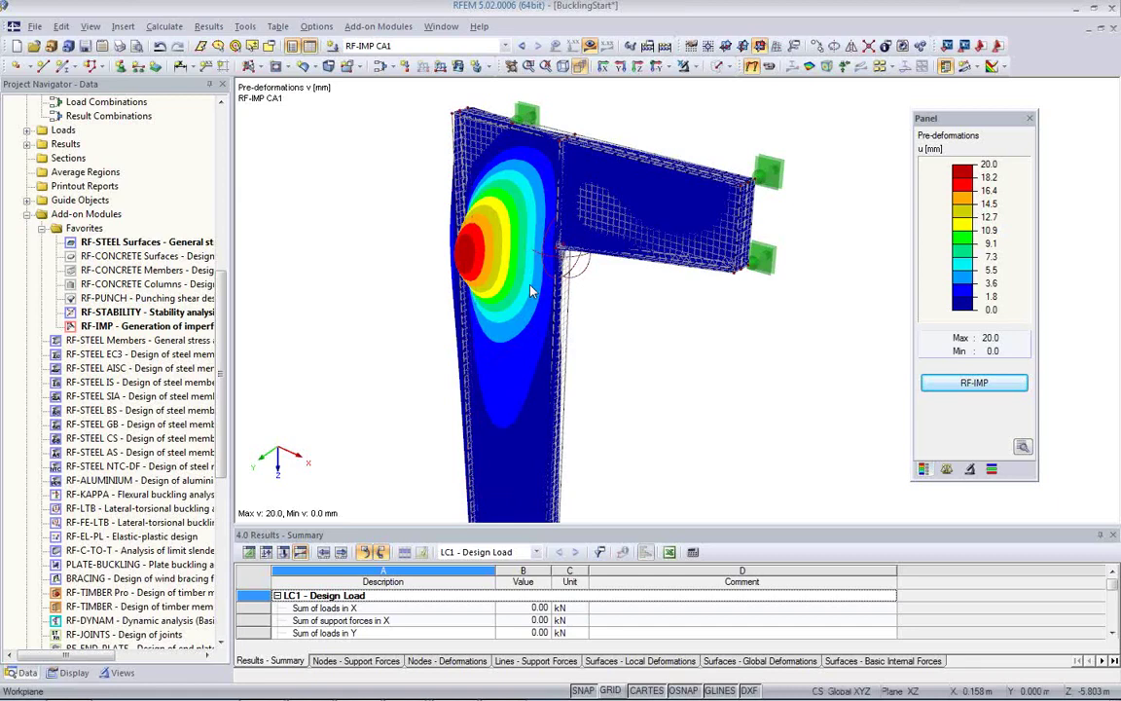
{"action": "middle_click_drag", "start_coordinate": [654, 400], "coordinate": [717, 352], "text": "ctrl"}
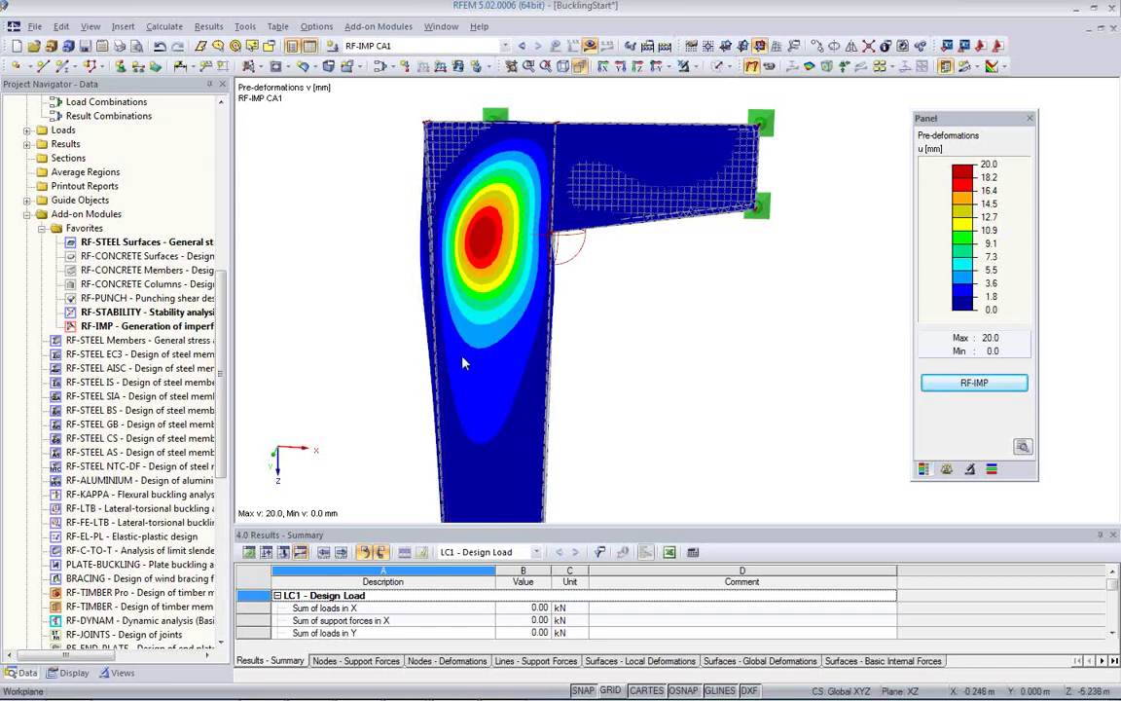
Measure the distance between two points diagonally across the deformed column web and view the pre-deformed bulge from an angle.
{"action": "left_click", "coordinate": [244, 27]}
{"action": "mouse_move", "coordinate": [277, 533]}
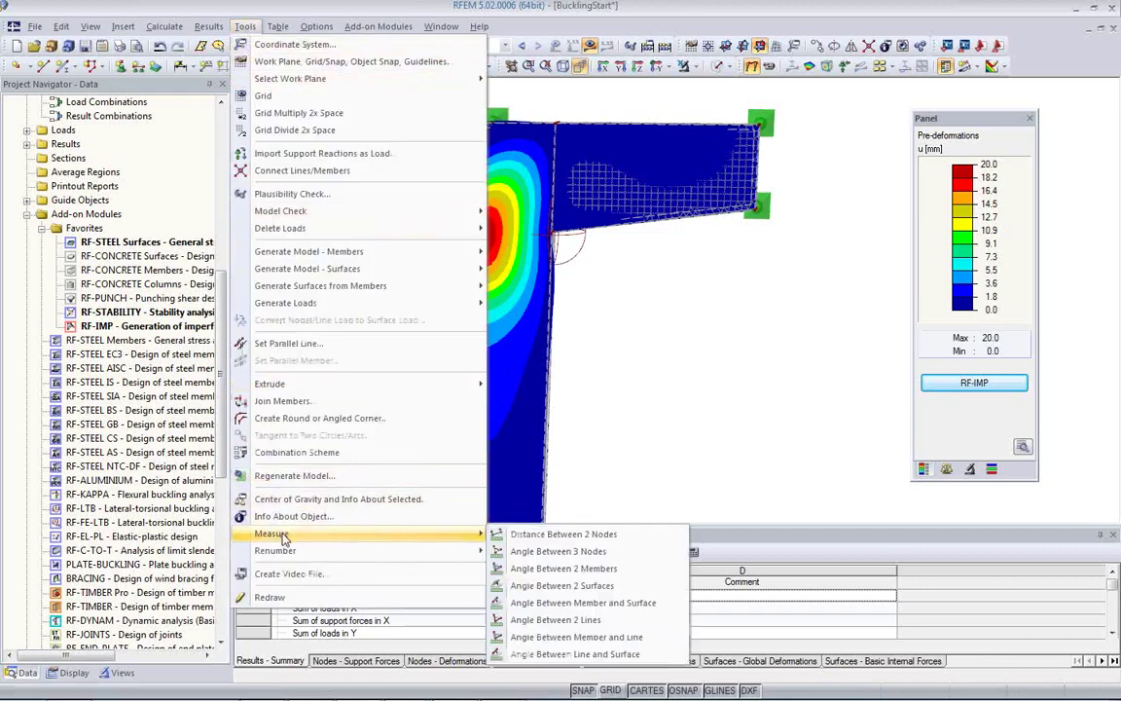
{"action": "left_click", "coordinate": [529, 537]}
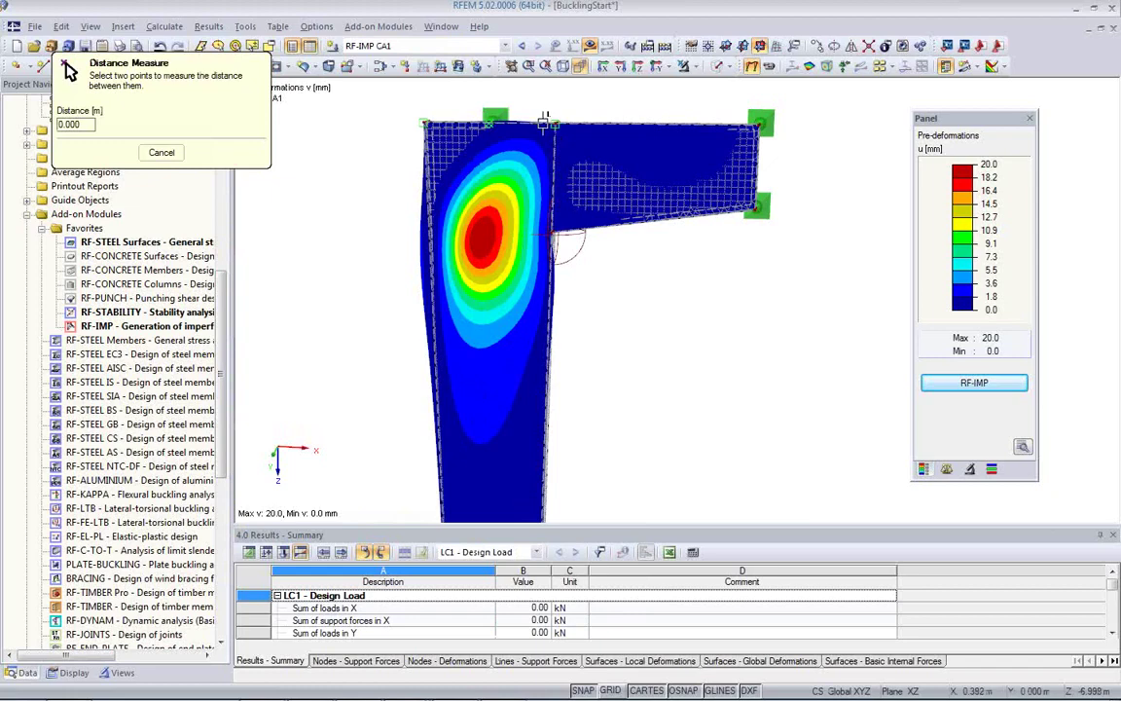
{"action": "left_click", "coordinate": [493, 114]}
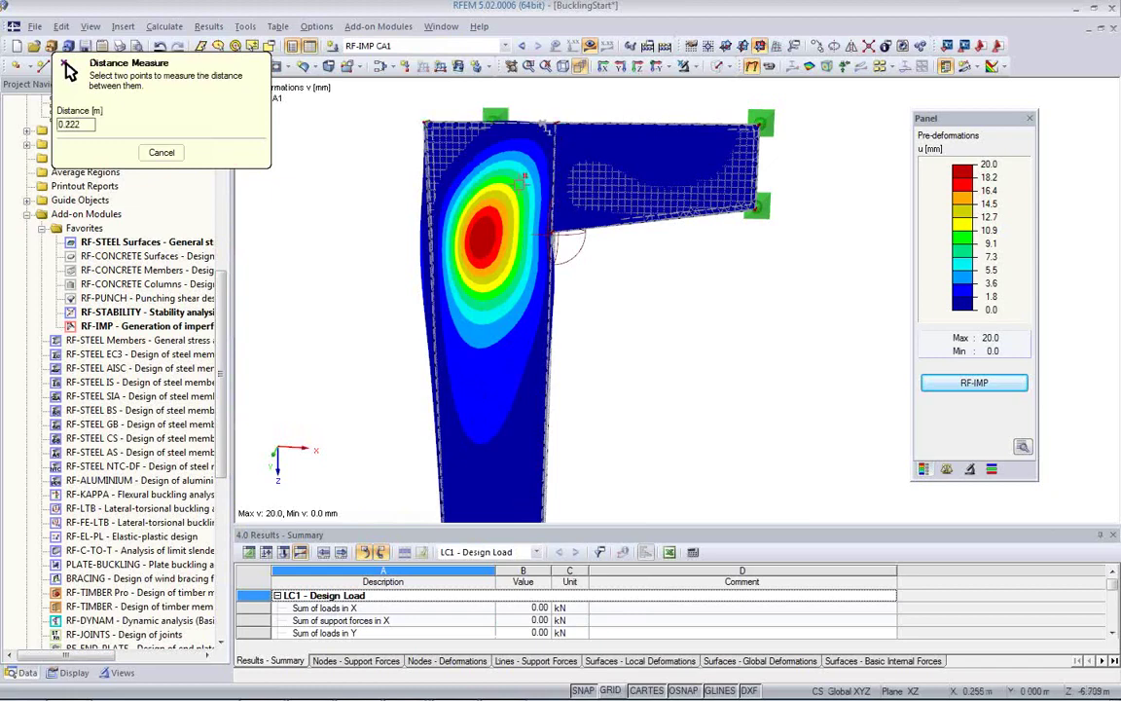
{"action": "left_click", "coordinate": [435, 345]}
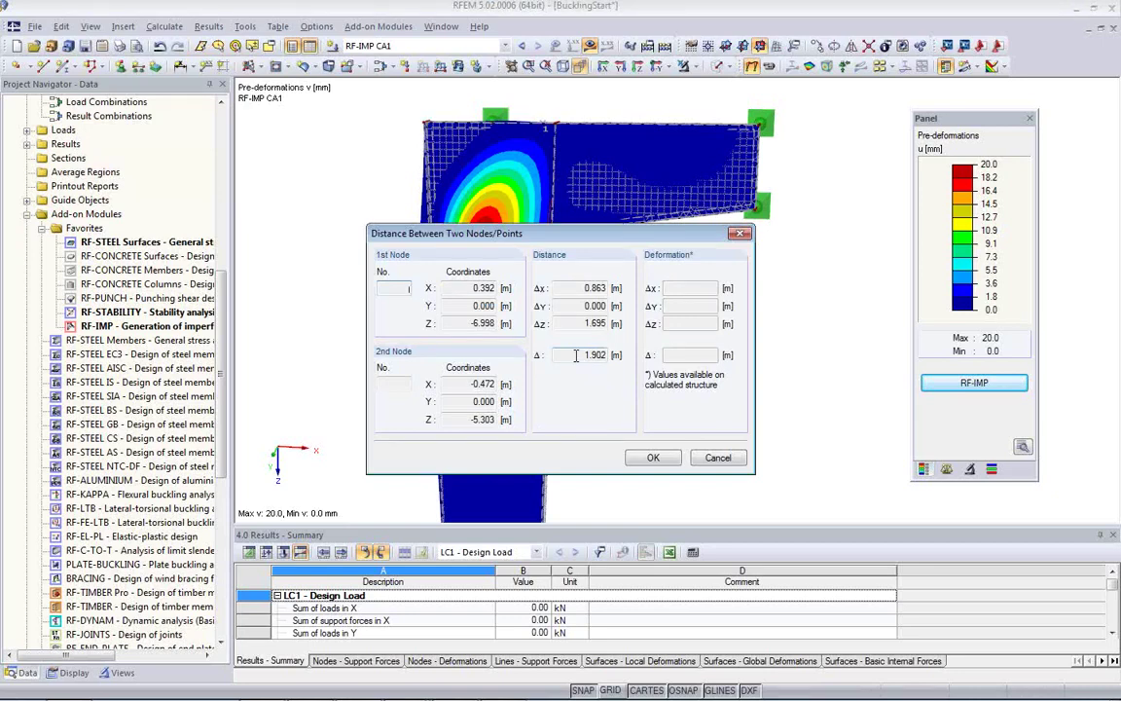
{"action": "left_click", "coordinate": [727, 461]}
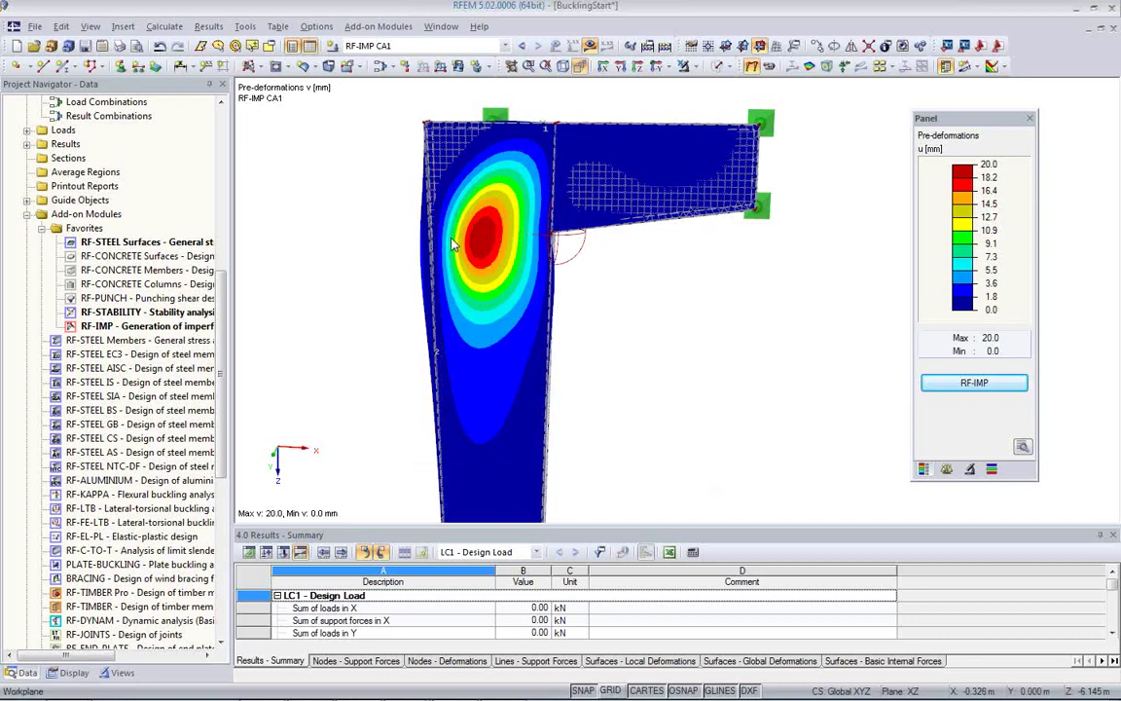
{"action": "middle_click_drag", "start_coordinate": [638, 299], "coordinate": [388, 381], "text": "ctrl"}
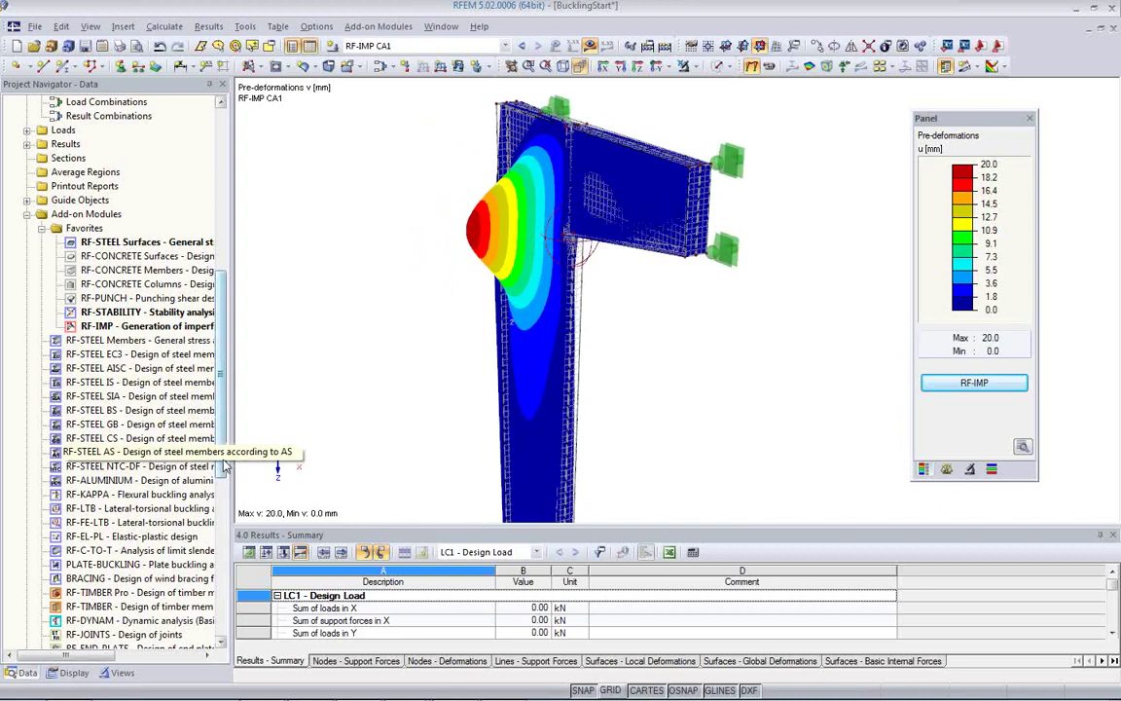
Copy load case LC1 to a new load case 2 described as "Design Load with Imperfection".
{"action": "scroll", "coordinate": [224, 469], "scroll_direction": "up", "scroll_amount": 6}
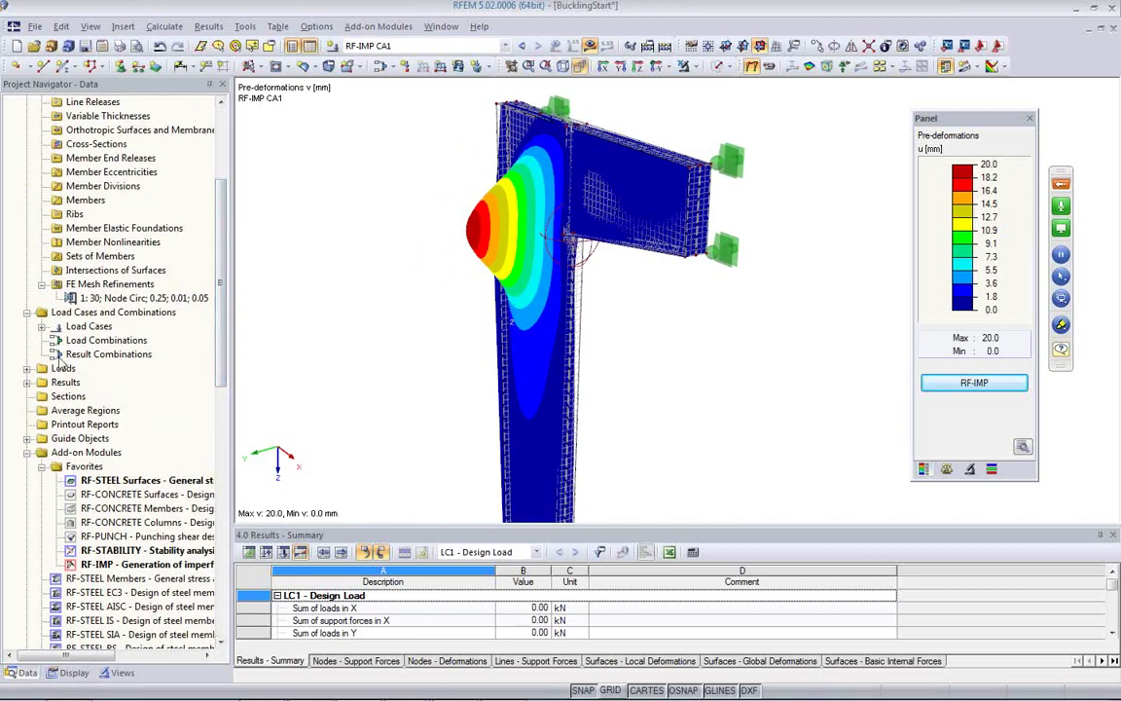
{"action": "left_click", "coordinate": [42, 326]}
{"action": "left_click", "coordinate": [107, 340]}
{"action": "right_click", "coordinate": [86, 340]}
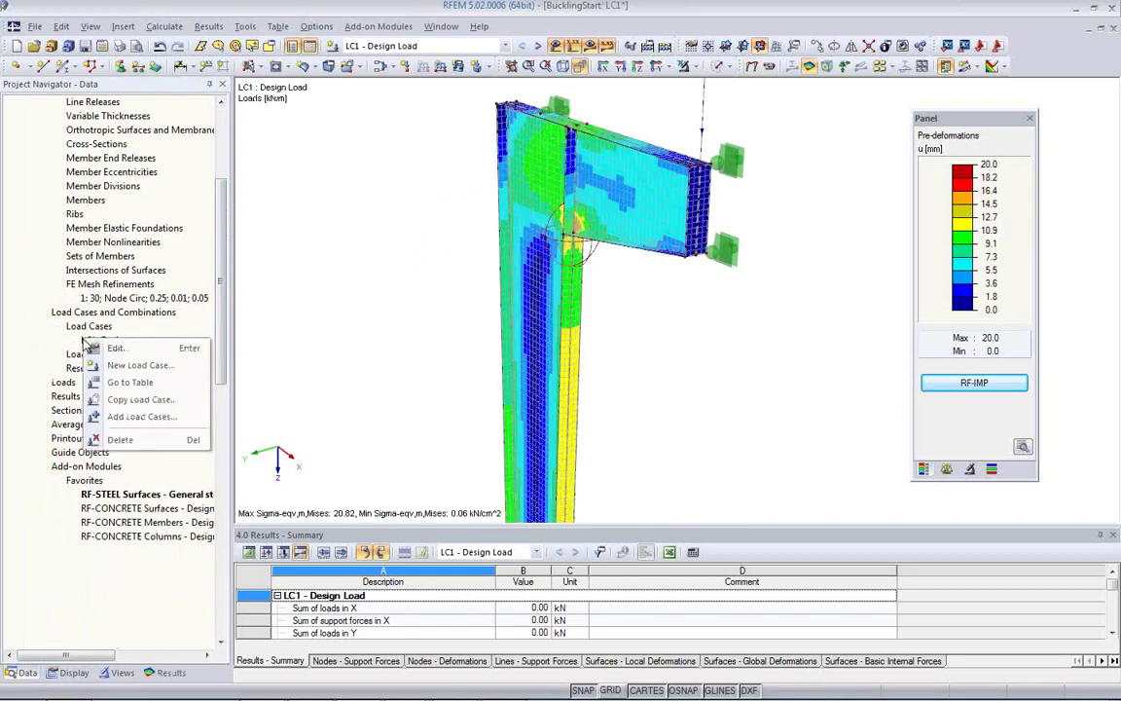
{"action": "left_click", "coordinate": [131, 399]}
{"action": "key", "text": "End"}
{"action": "type", "text": "with Im"}
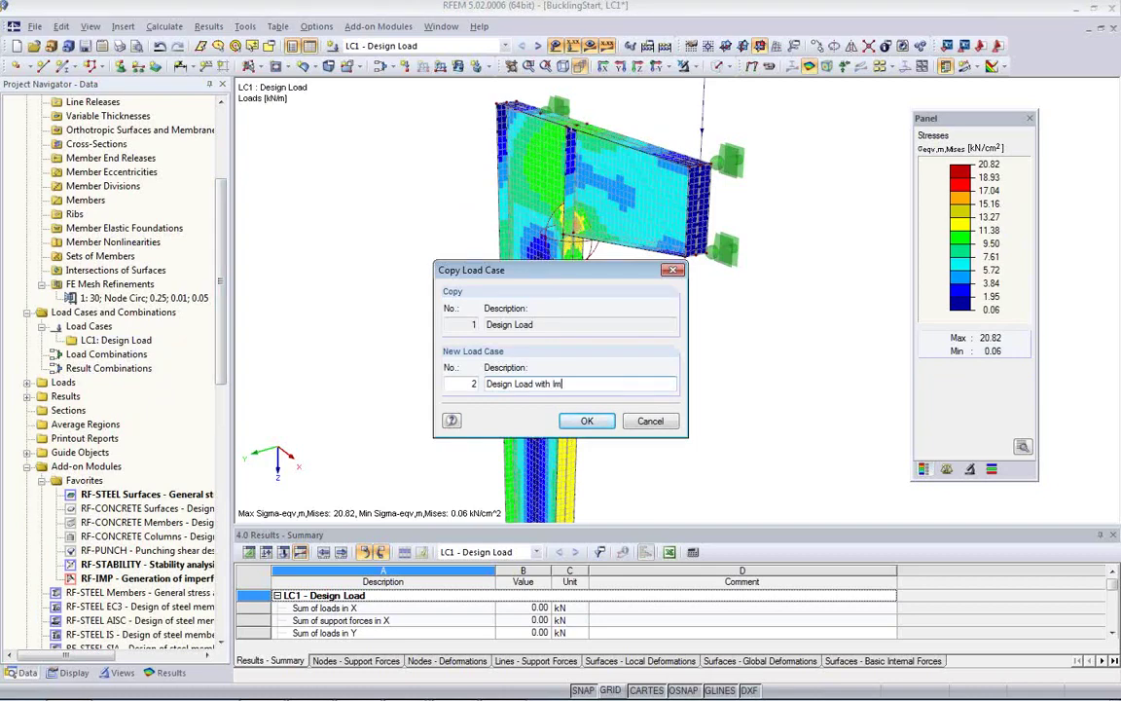
{"action": "type", "text": "perfection"}
{"action": "left_click", "coordinate": [584, 420]}
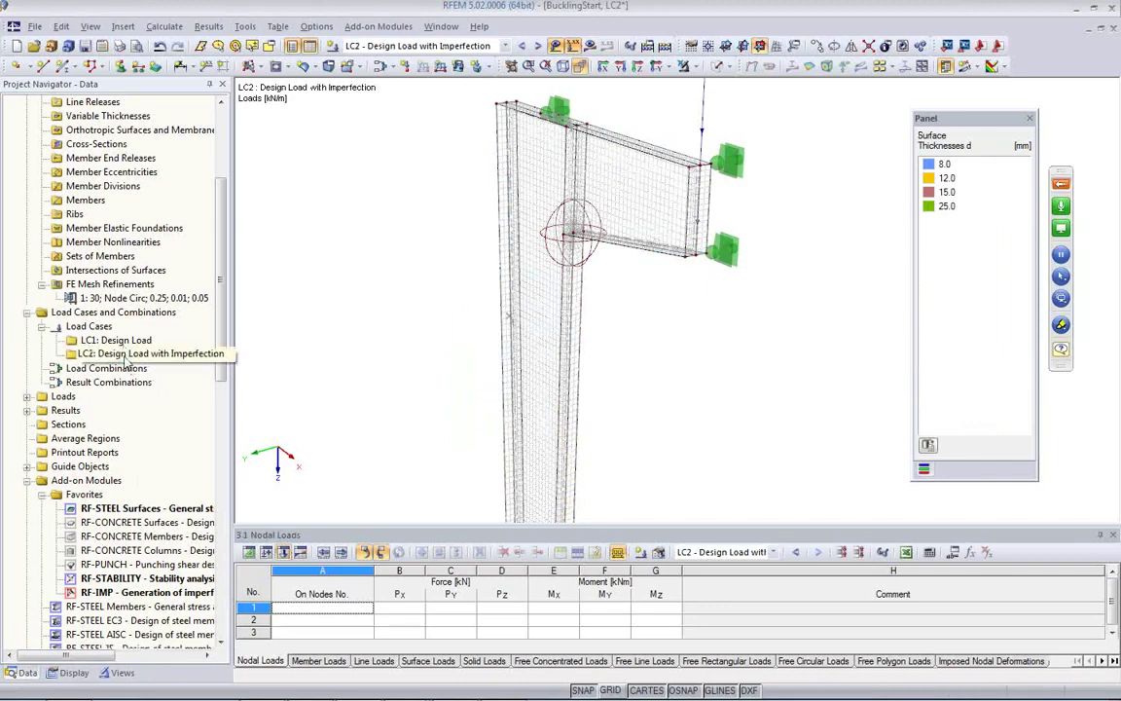
Set the method of analysis for load case LC2 to Large deformation analysis.
{"action": "double_click", "coordinate": [126, 355]}
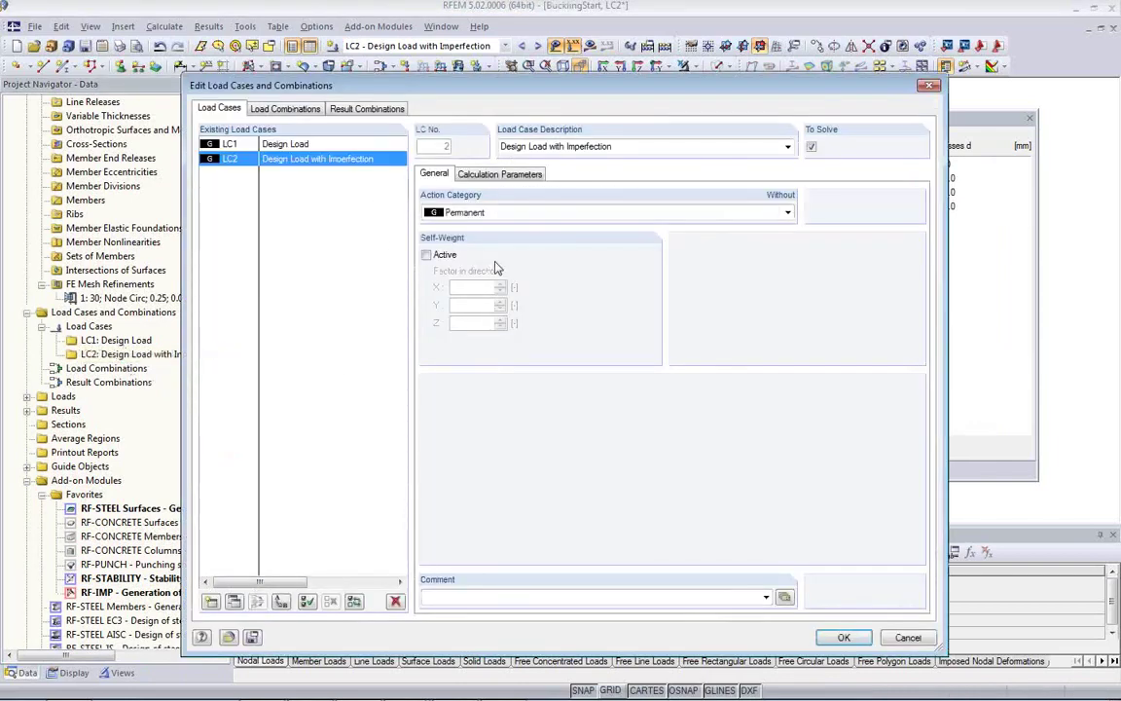
{"action": "left_click", "coordinate": [492, 175]}
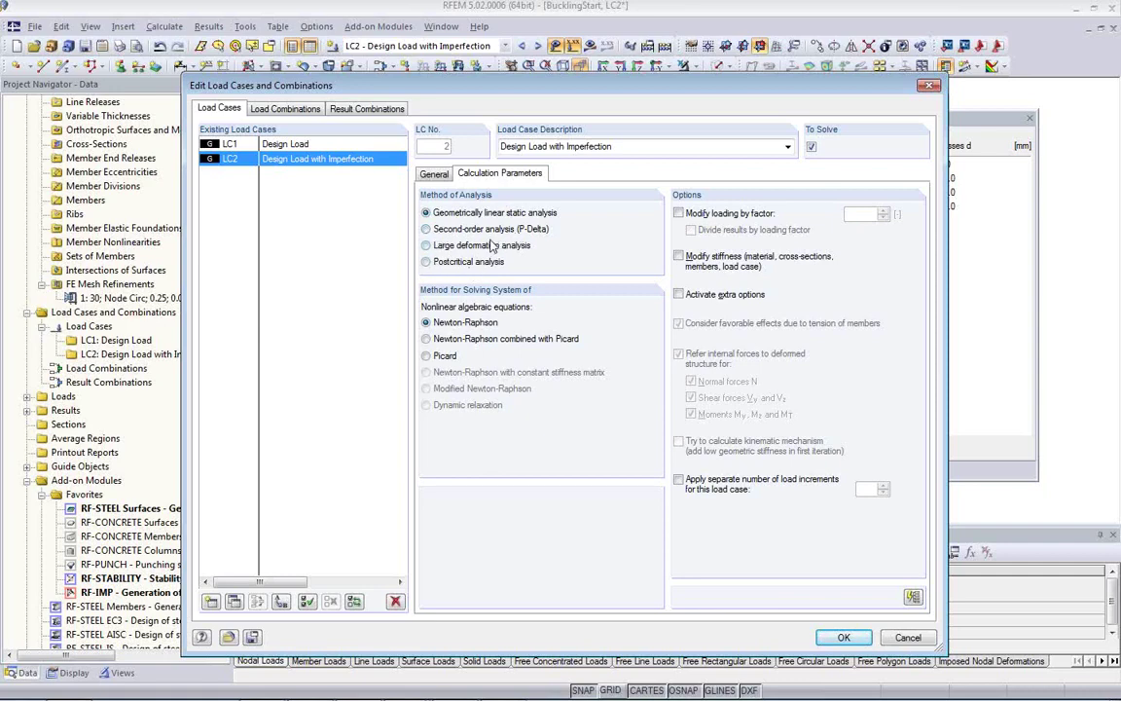
{"action": "left_click", "coordinate": [427, 247]}
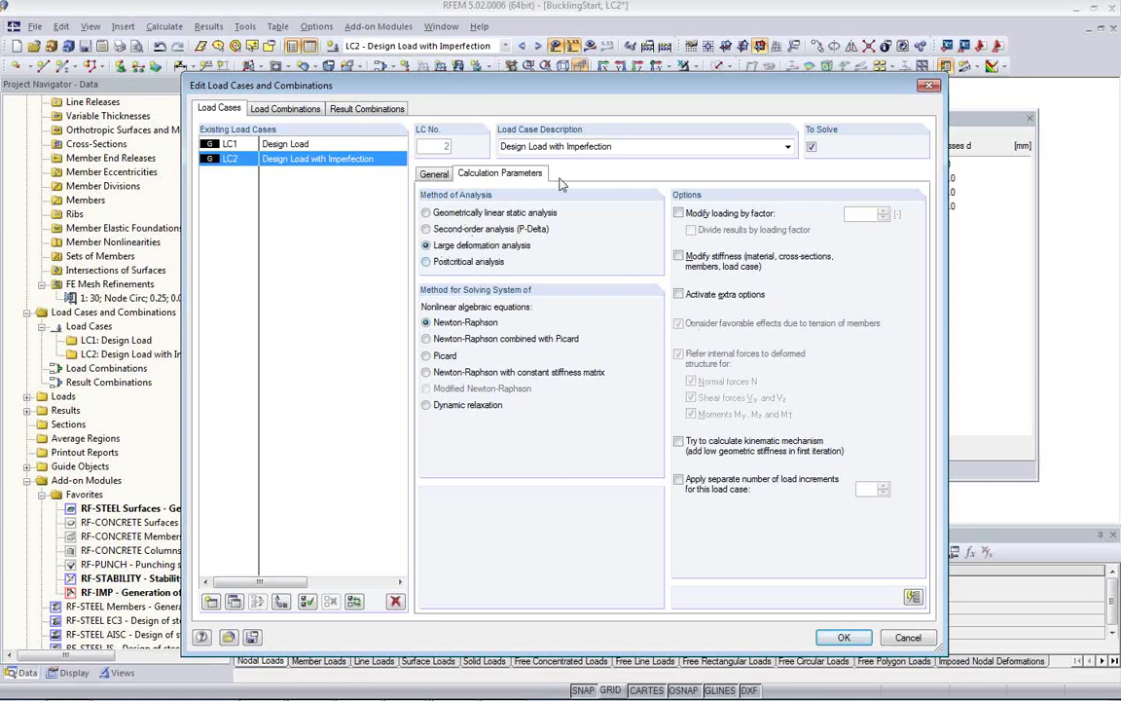
Activate the extra options for LC2 and apply the generated imperfections from RF-IMP case CA1 as initial strain.
{"action": "left_click", "coordinate": [679, 295]}
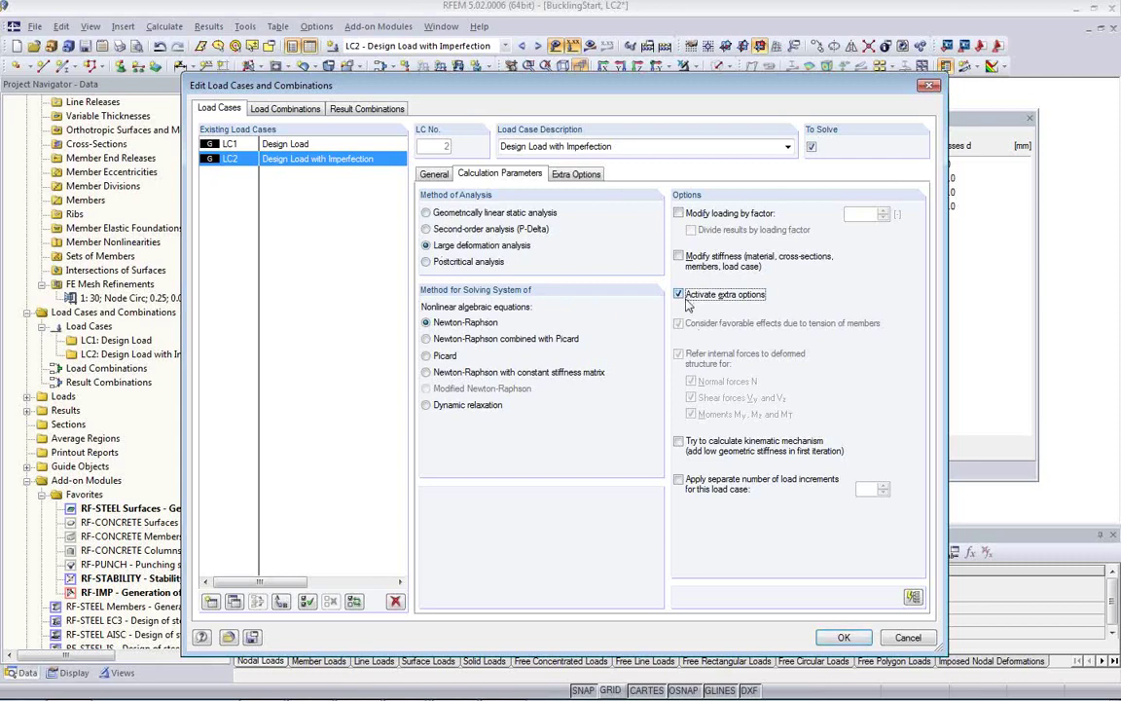
{"action": "left_click", "coordinate": [574, 175]}
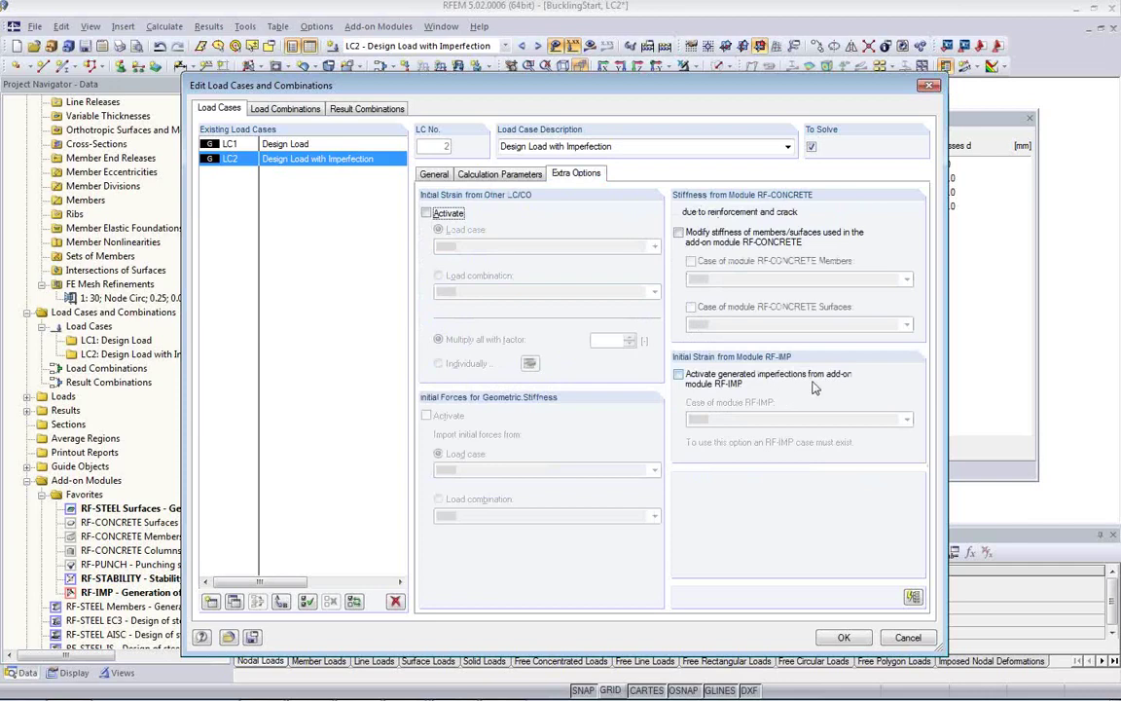
{"action": "left_click", "coordinate": [678, 374]}
{"action": "left_click", "coordinate": [736, 420]}
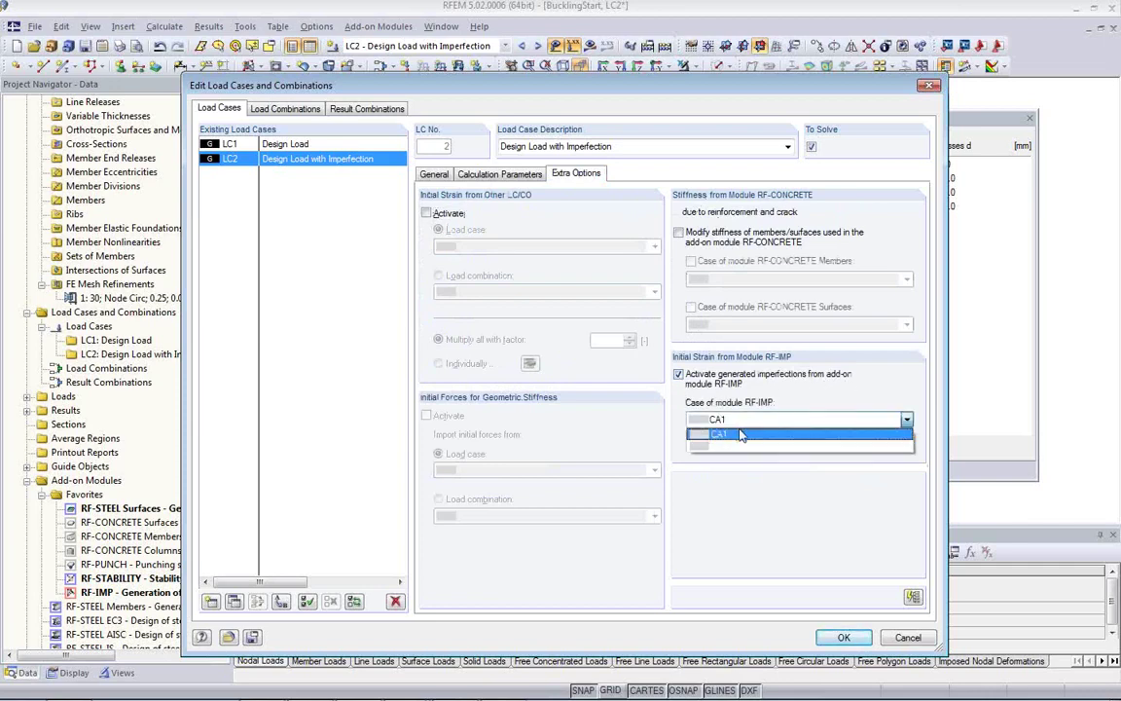
{"action": "left_click", "coordinate": [741, 435]}
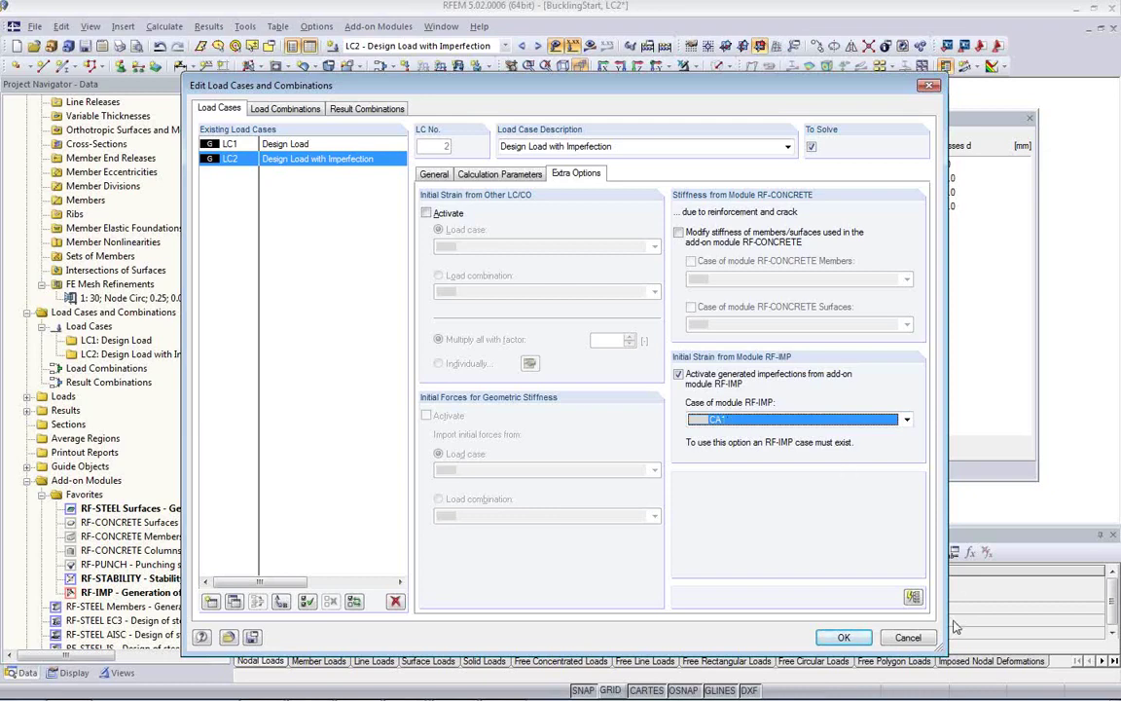
{"action": "left_click", "coordinate": [844, 638]}
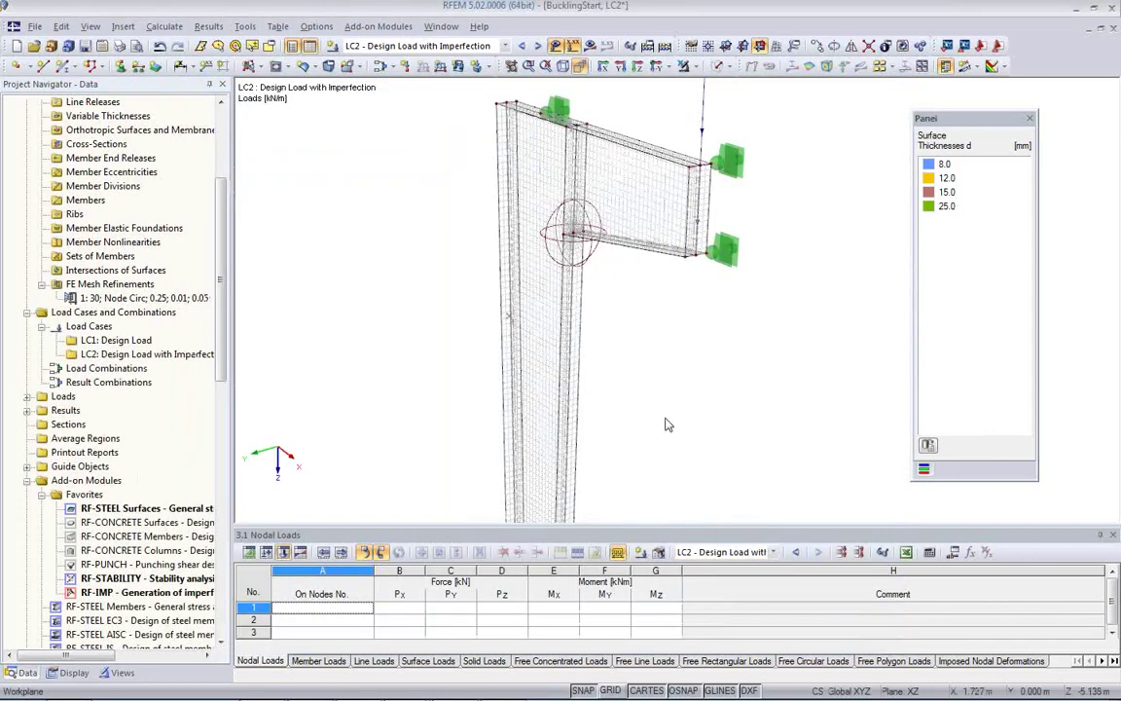
Calculate load case LC2 and inspect the σeqv,m,Mises membrane stresses around the frame corner.
{"action": "middle_click_drag", "start_coordinate": [645, 401], "coordinate": [516, 330]}
{"action": "scroll", "coordinate": [499, 391], "scroll_direction": "down", "scroll_amount": 3}
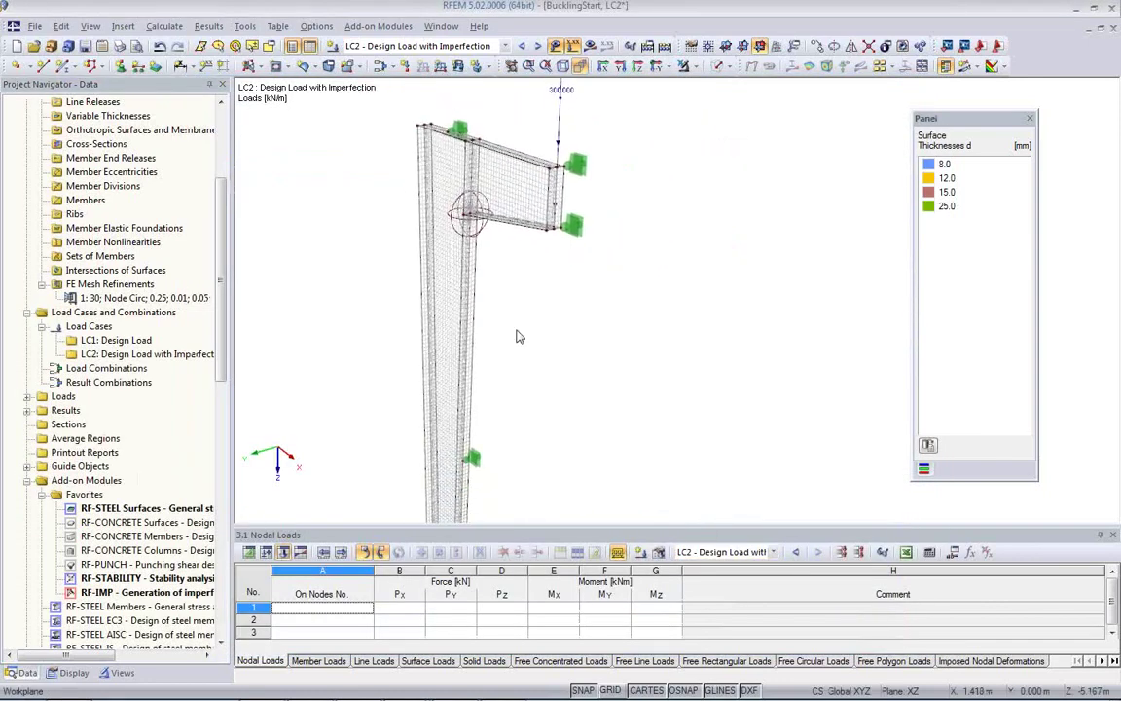
{"action": "left_click", "coordinate": [590, 48]}
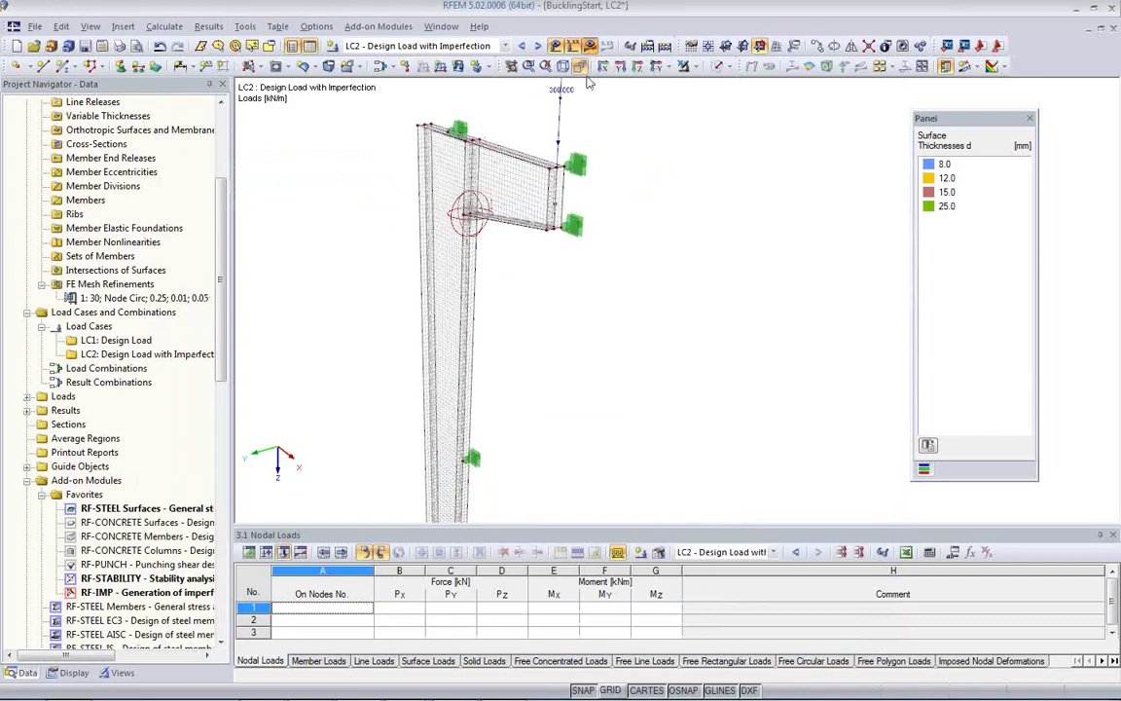
{"action": "left_click", "coordinate": [531, 391]}
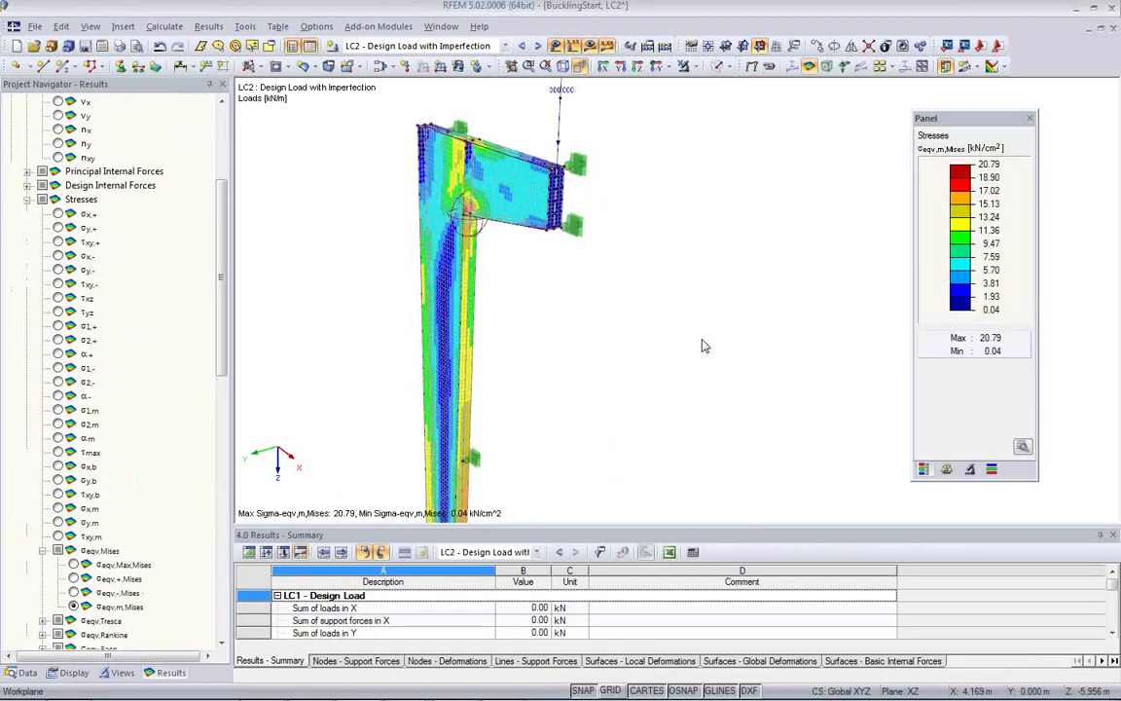
{"action": "middle_click_drag", "start_coordinate": [496, 265], "coordinate": [594, 281], "text": "ctrl"}
{"action": "scroll", "coordinate": [593, 281], "scroll_direction": "up", "scroll_amount": 5}
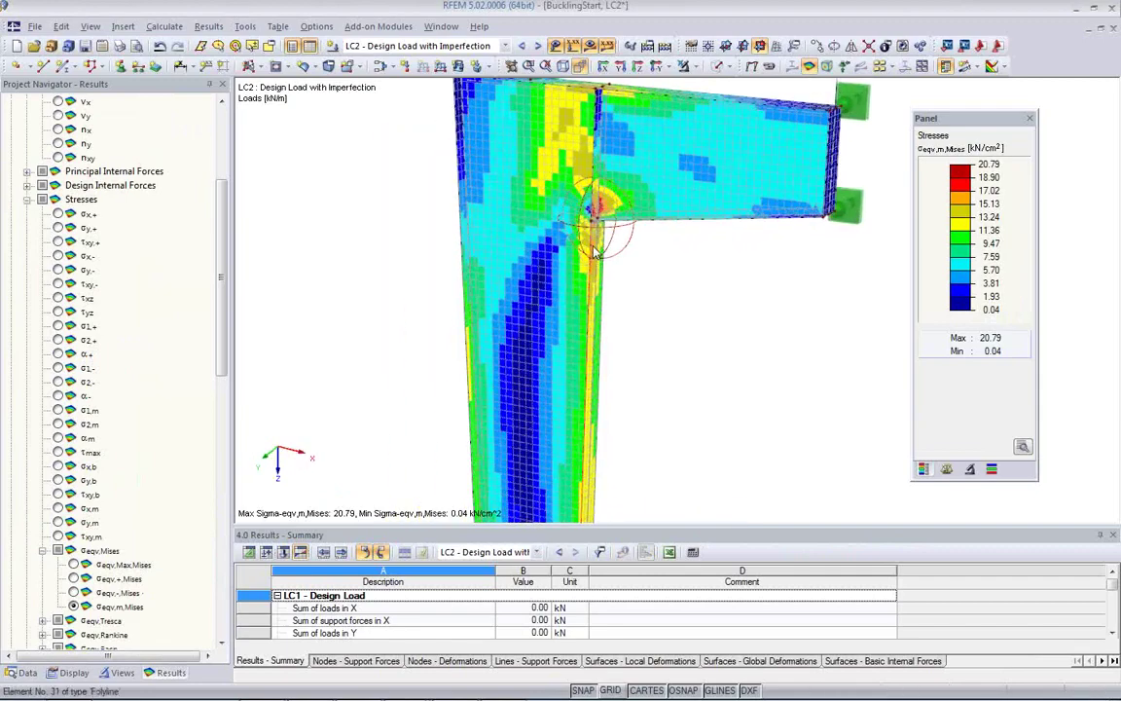
{"action": "middle_click_drag", "start_coordinate": [657, 265], "coordinate": [686, 270], "text": "ctrl"}
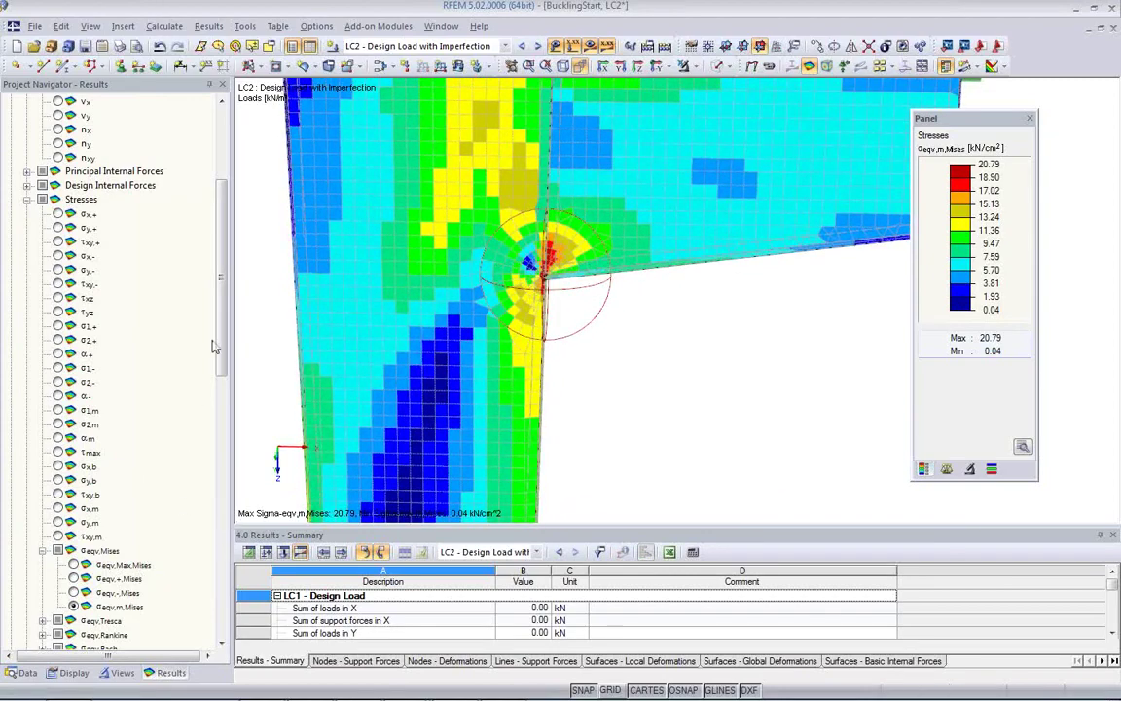
Display the σeqv,Max,Mises stresses for LC2 and examine the web and frame corner from several angles.
{"action": "left_click", "coordinate": [74, 564]}
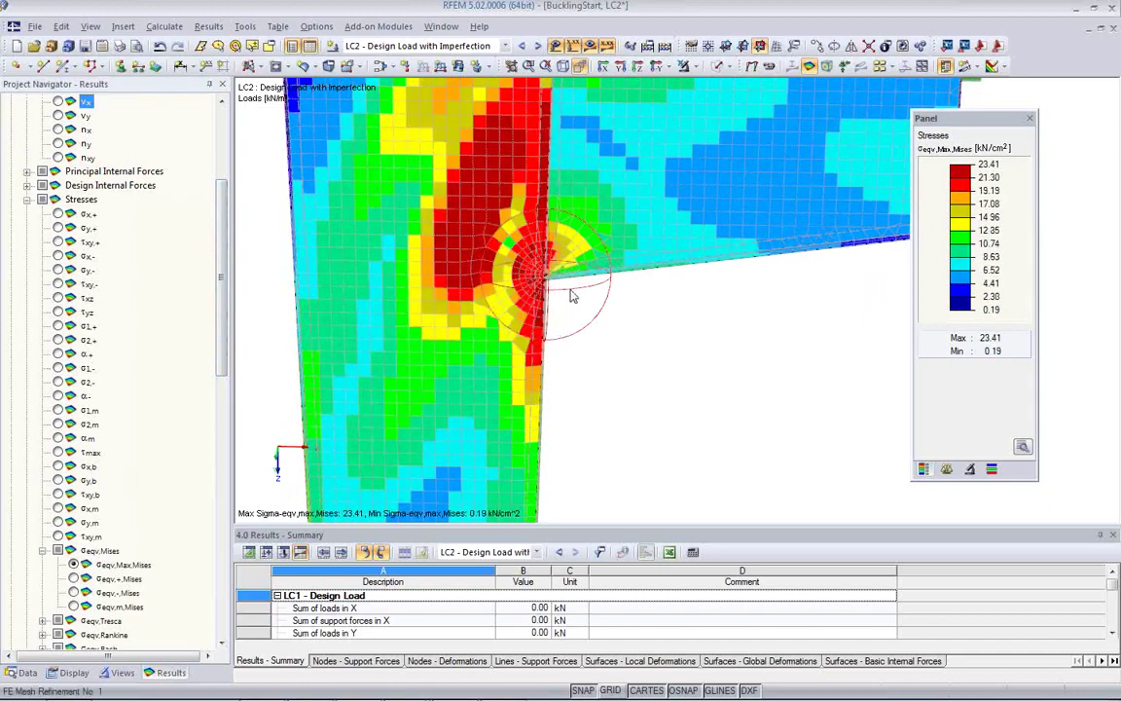
{"action": "middle_click_drag", "start_coordinate": [570, 295], "coordinate": [315, 340], "text": "ctrl"}
{"action": "scroll", "coordinate": [508, 342], "scroll_direction": "up", "scroll_amount": 1}
{"action": "middle_click_drag", "start_coordinate": [508, 343], "coordinate": [477, 440]}
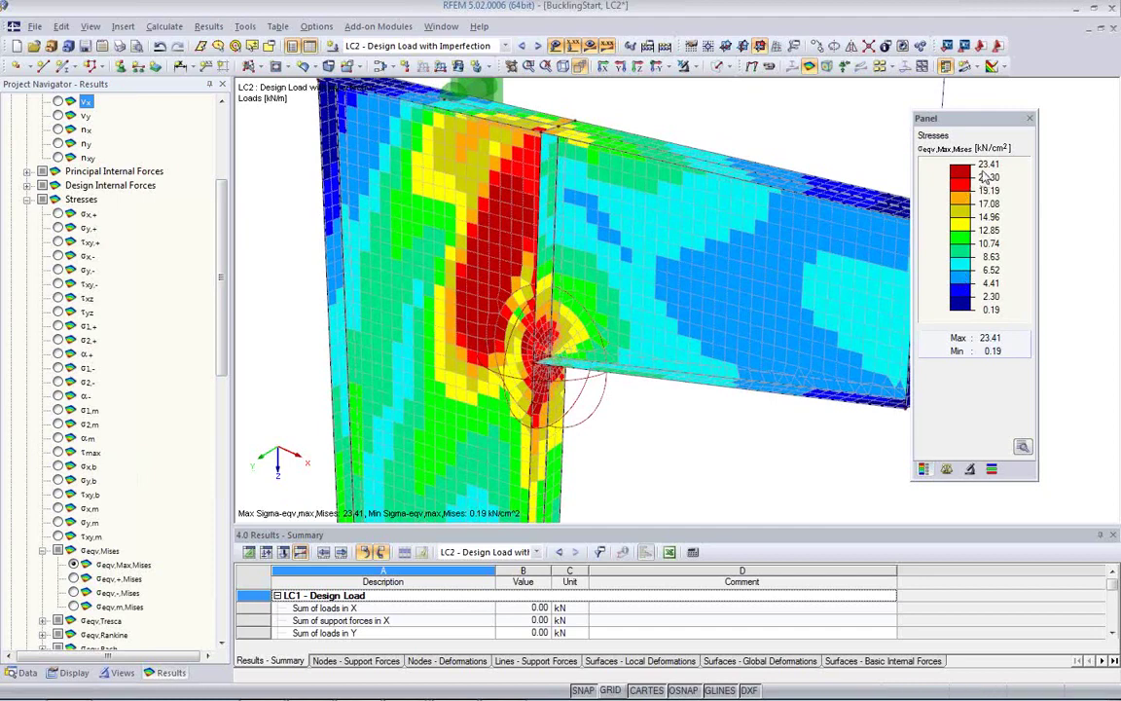
{"action": "scroll", "coordinate": [477, 338], "scroll_direction": "up", "scroll_amount": 1}
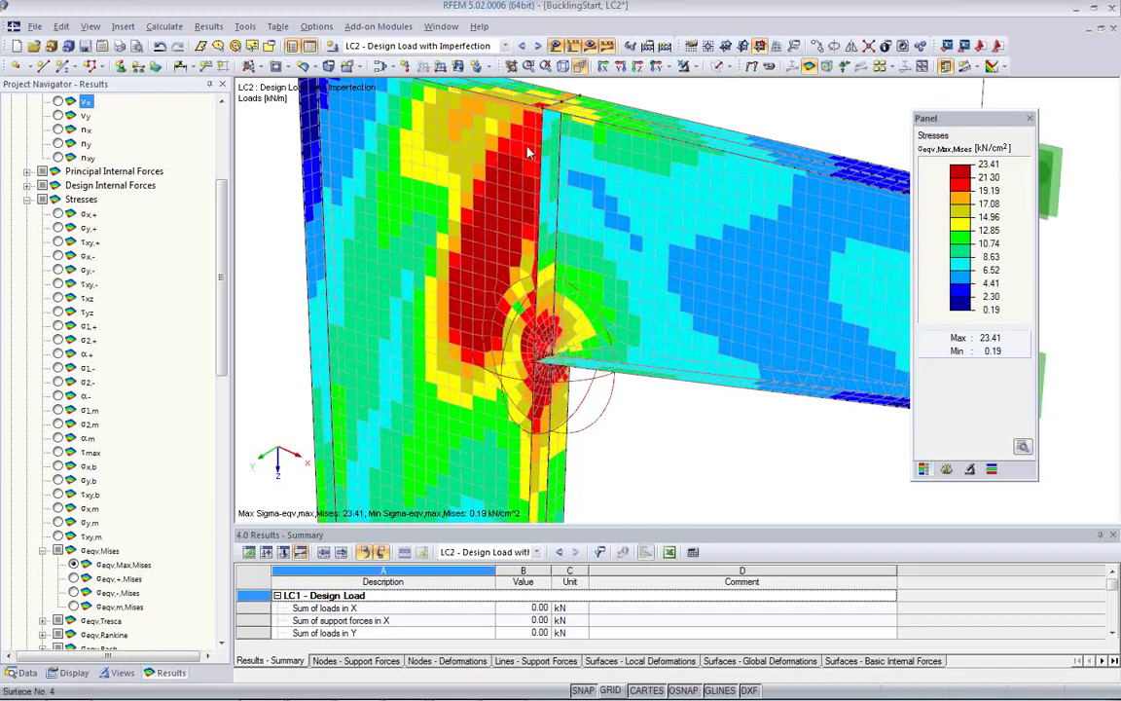
{"action": "middle_click_drag", "start_coordinate": [540, 377], "coordinate": [495, 256], "text": "ctrl"}
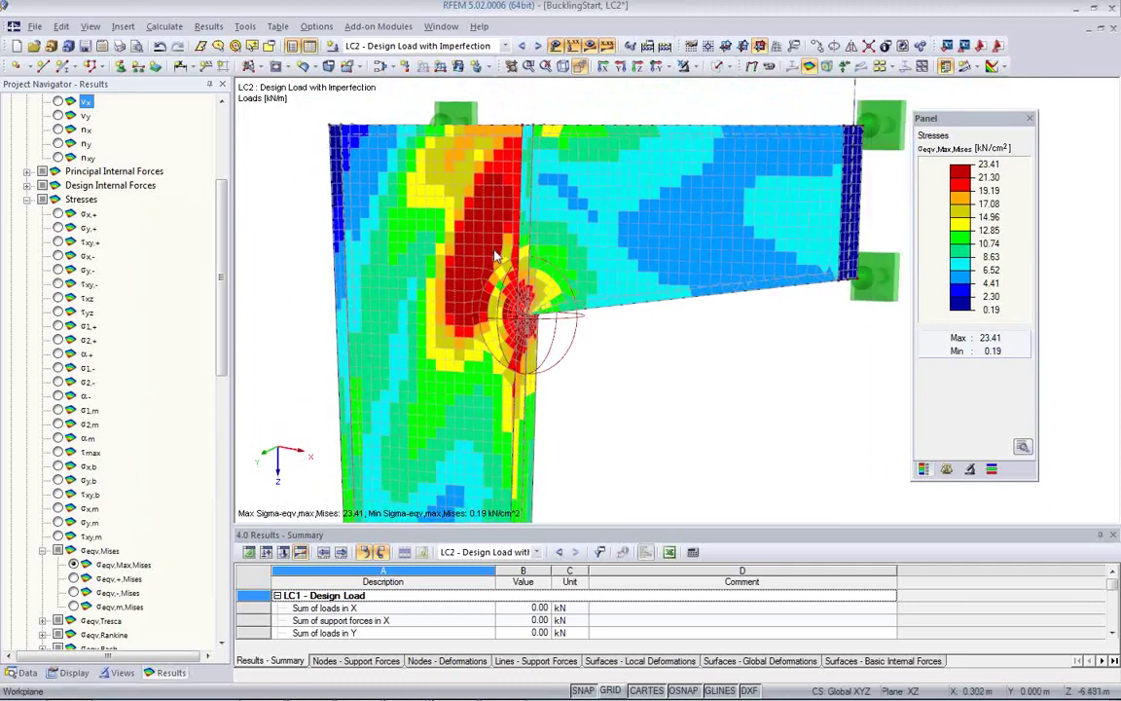
{"action": "middle_click_drag", "start_coordinate": [504, 339], "coordinate": [725, 401], "text": "ctrl"}
Display the Design Ratio criterion on the frame, switch to Nonlinearity Rate and examine the plastic zones at the corner.
{"action": "scroll", "coordinate": [178, 521], "scroll_direction": "down", "scroll_amount": 11}
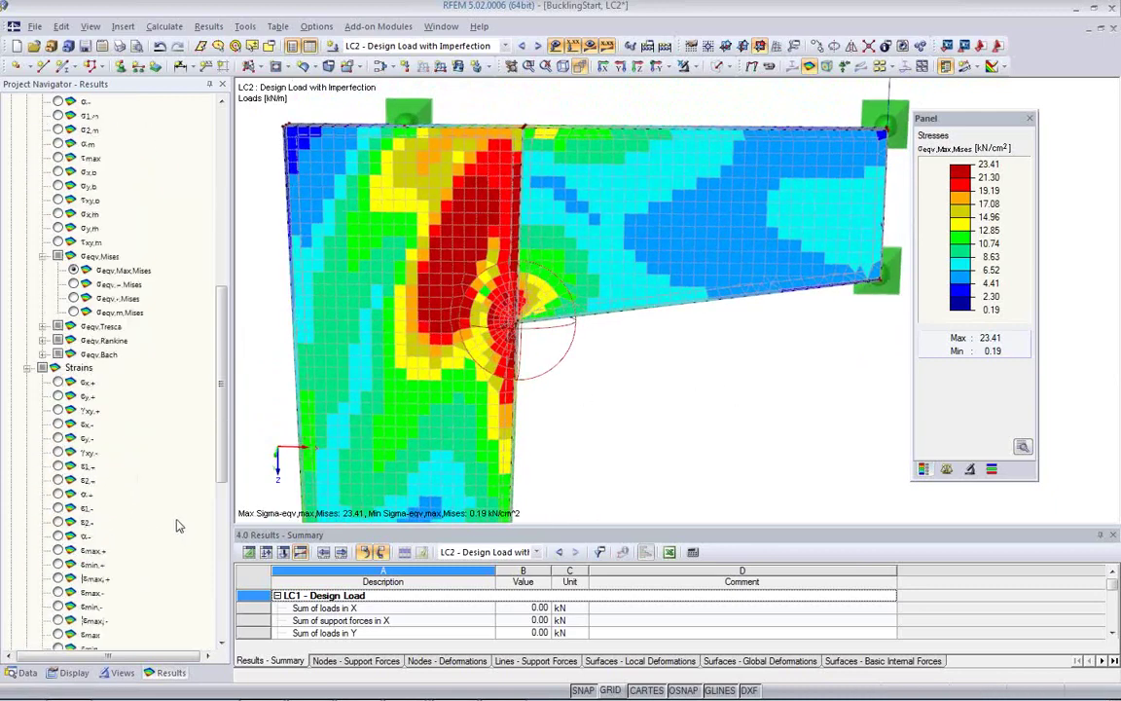
{"action": "scroll", "coordinate": [179, 521], "scroll_direction": "down", "scroll_amount": 3}
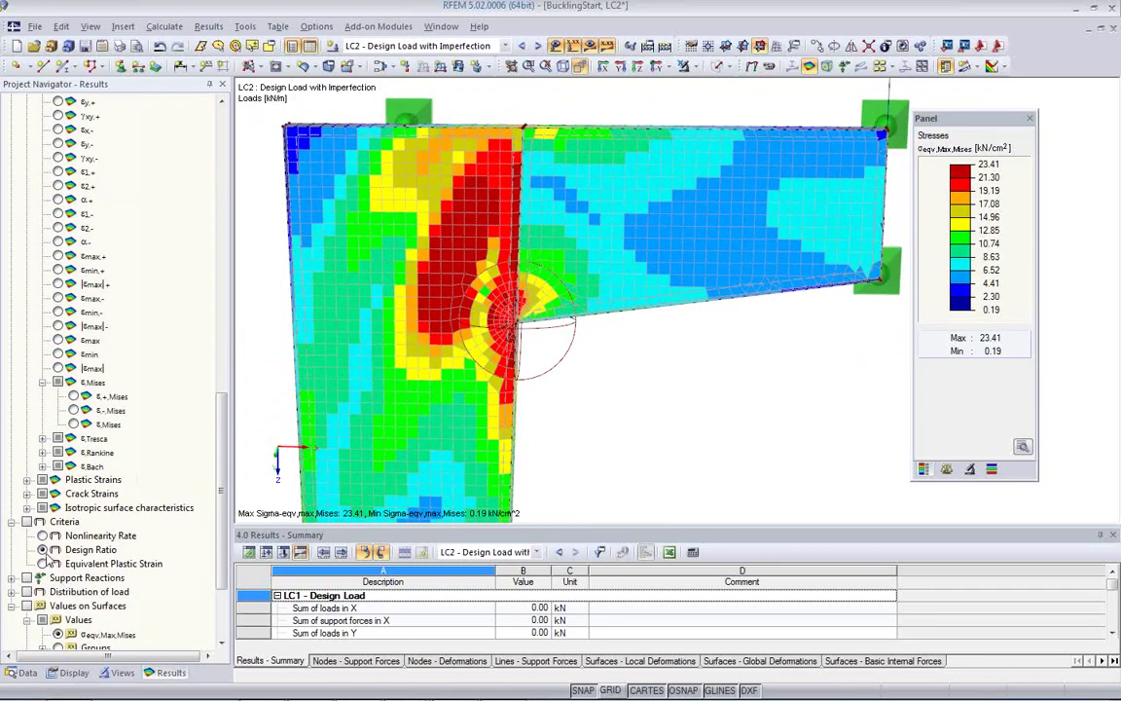
{"action": "left_click", "coordinate": [43, 550]}
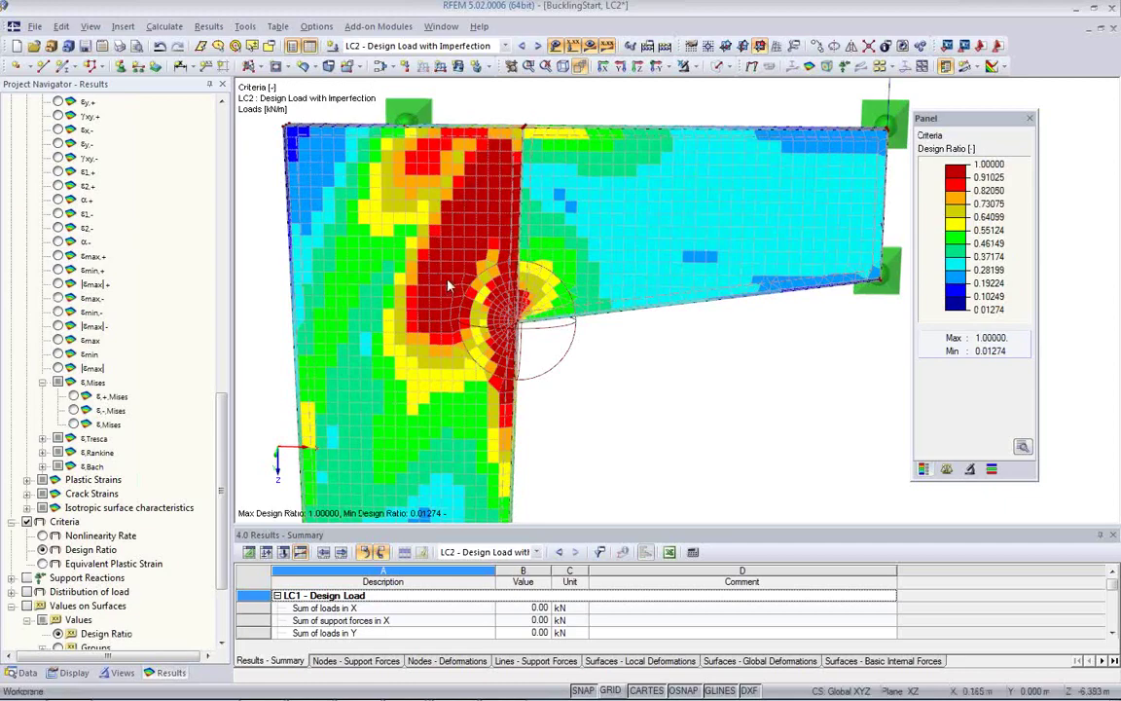
{"action": "left_click", "coordinate": [41, 535]}
{"action": "middle_click_drag", "start_coordinate": [546, 360], "coordinate": [613, 350], "text": "ctrl"}
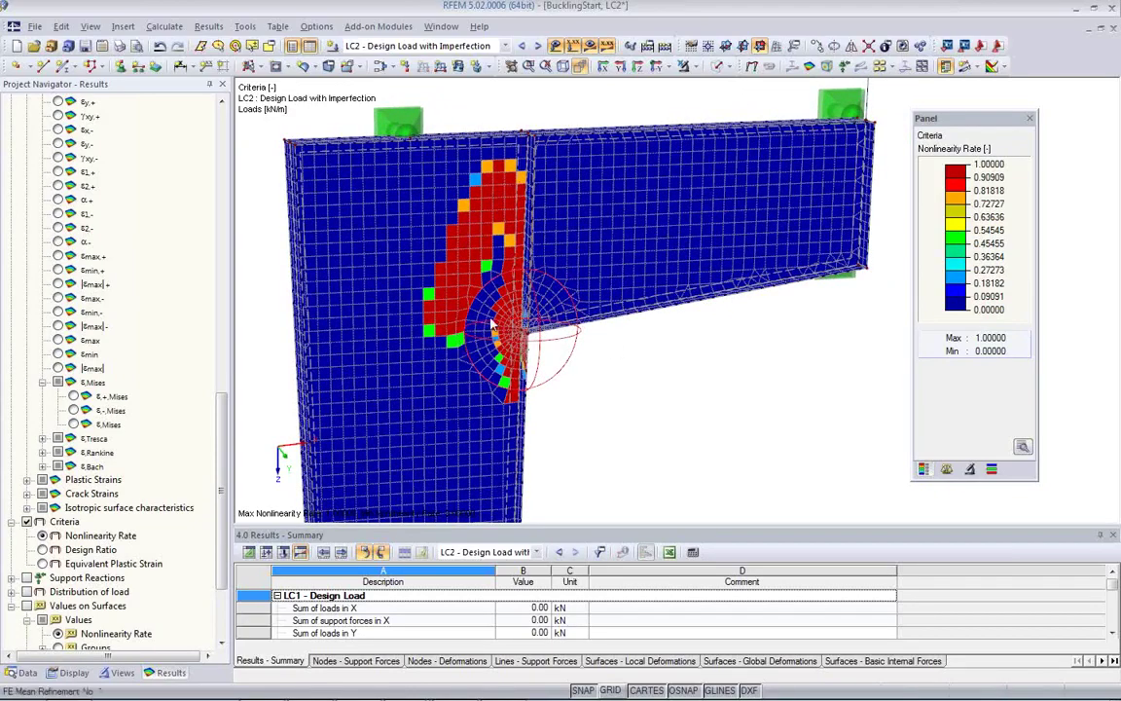
{"action": "middle_click_drag", "start_coordinate": [616, 355], "coordinate": [262, 339], "text": "ctrl"}
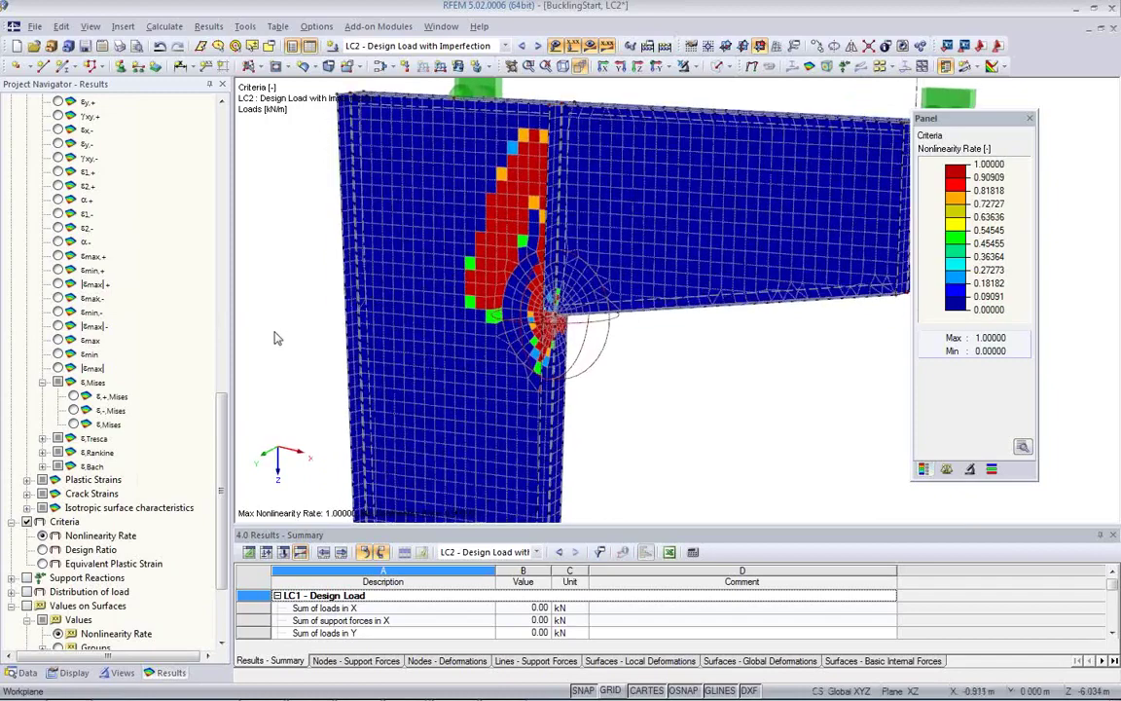
Display the ε,Mises strains for LC2, switch to the Design Ratio criterion and examine the frame corner from several angles.
{"action": "left_click", "coordinate": [74, 424]}
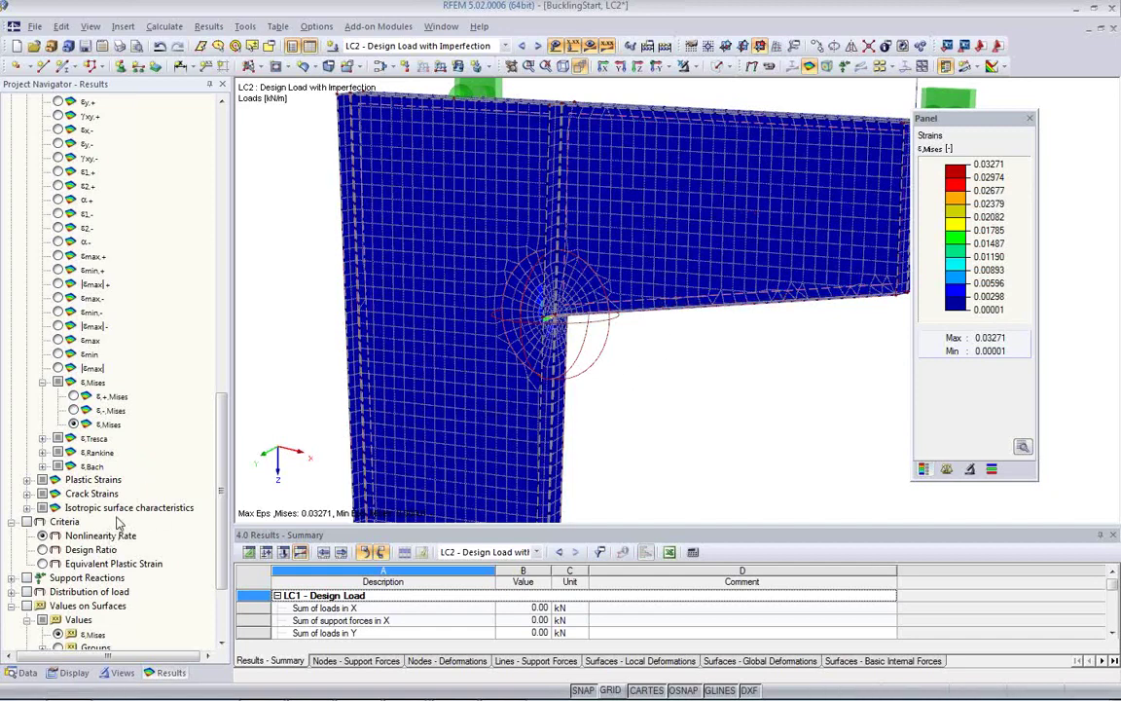
{"action": "left_click", "coordinate": [54, 551]}
{"action": "middle_click_drag", "start_coordinate": [575, 388], "coordinate": [593, 433], "text": "ctrl"}
{"action": "middle_click_drag", "start_coordinate": [721, 369], "coordinate": [645, 459], "text": "ctrl"}
{"action": "scroll", "coordinate": [600, 357], "scroll_direction": "up", "scroll_amount": 3}
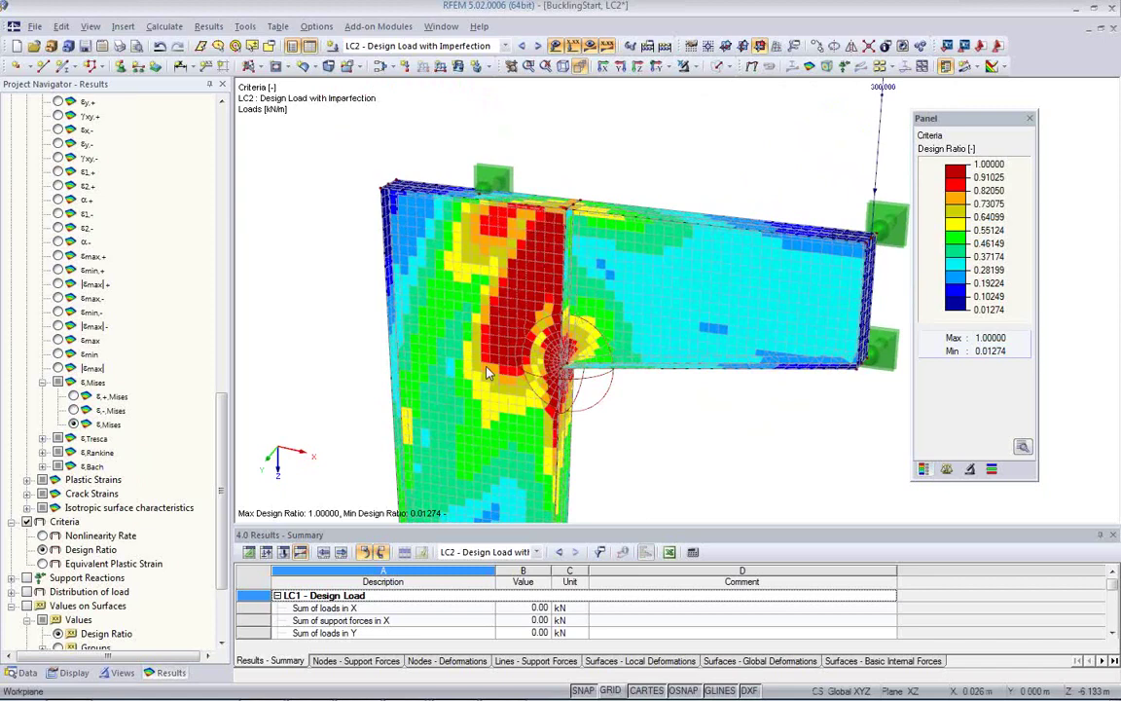
{"action": "middle_click_drag", "start_coordinate": [621, 353], "coordinate": [393, 313], "text": "ctrl"}
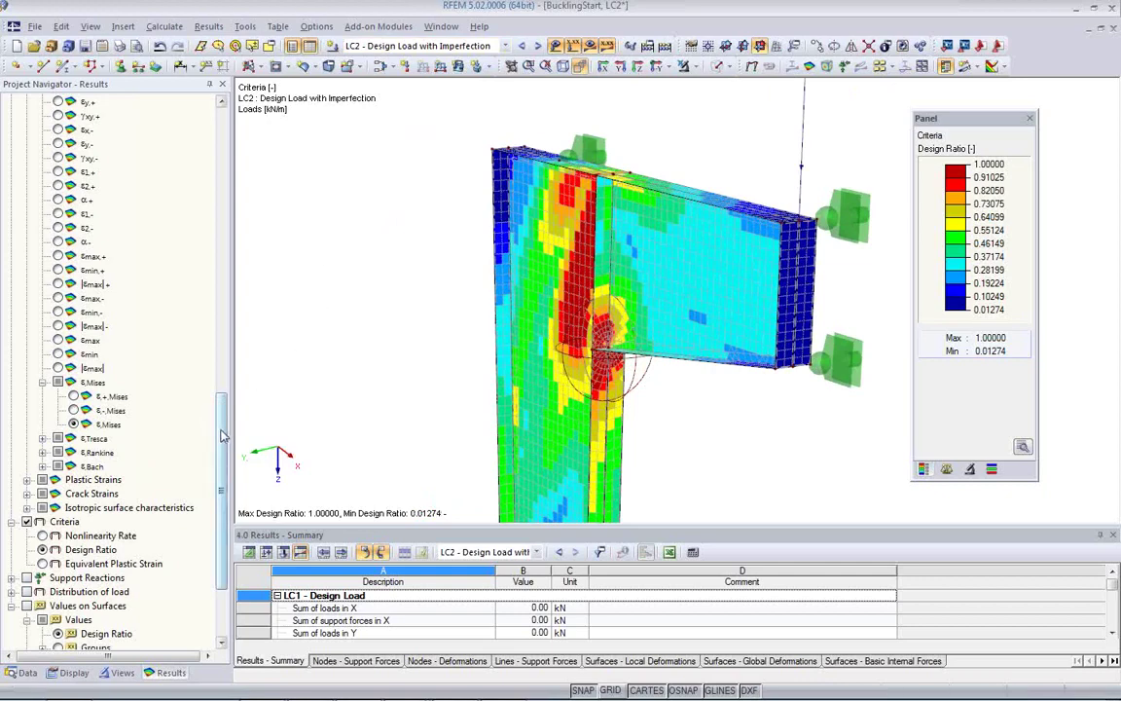
Display the global deformations uY for LC2 and examine the lateral bulge in the column web near the frame corner.
{"action": "left_click_drag", "start_coordinate": [222, 435], "coordinate": [222, 138]}
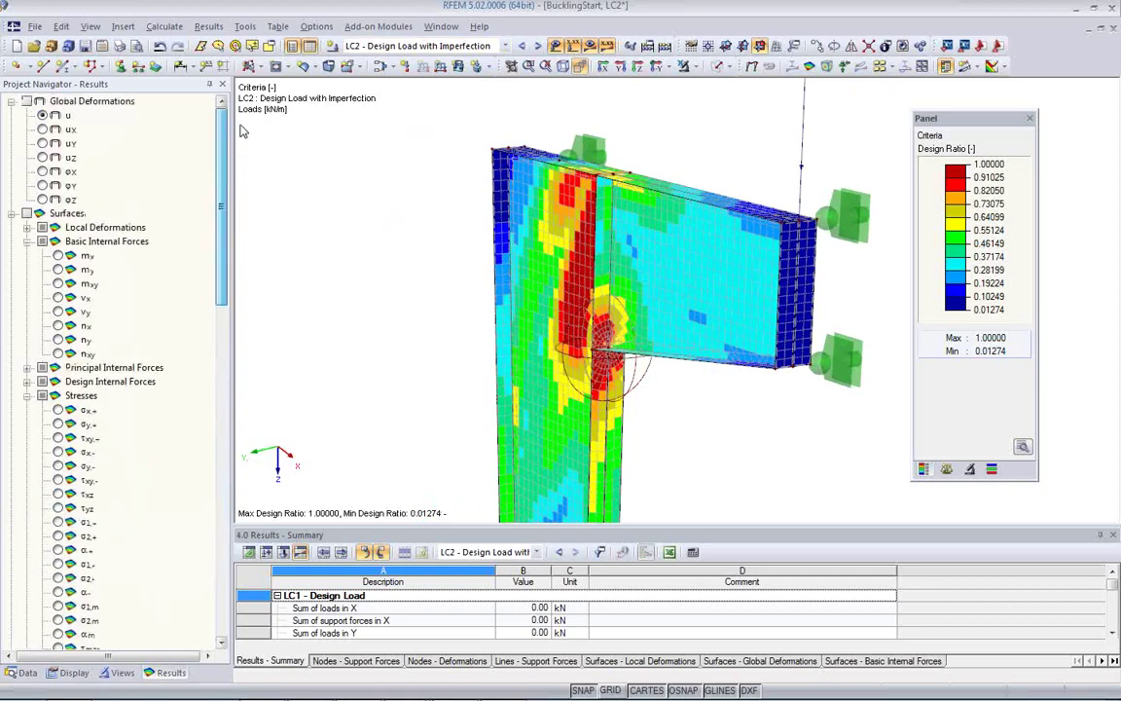
{"action": "left_click", "coordinate": [41, 144]}
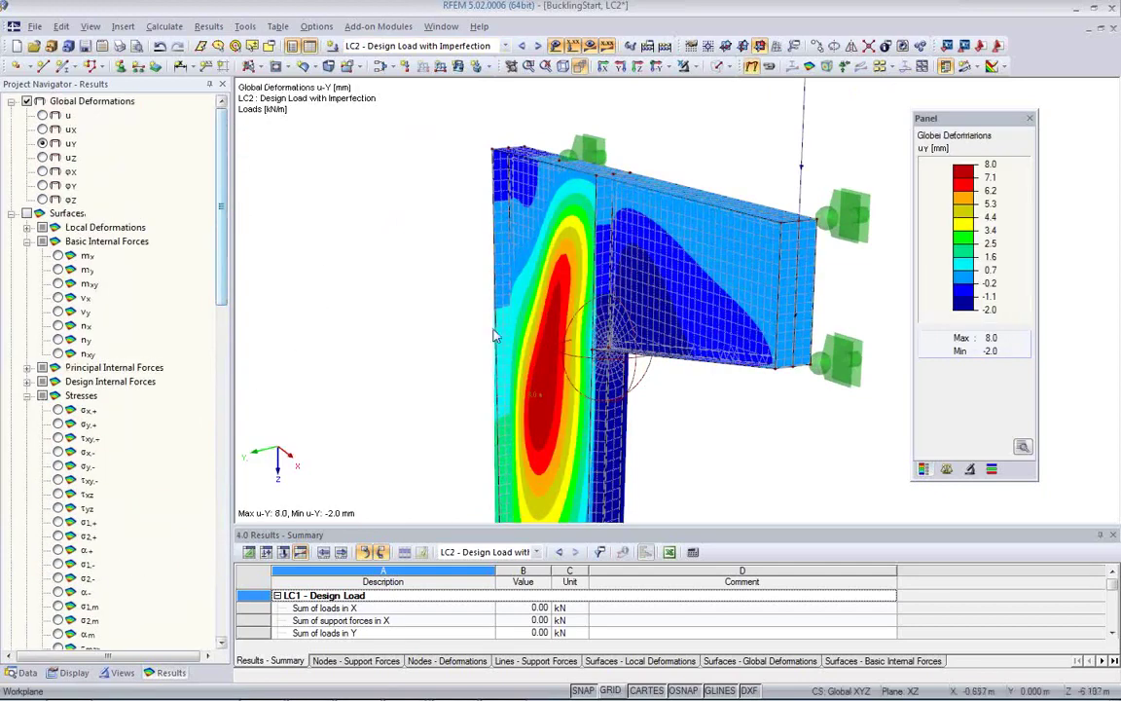
{"action": "middle_click_drag", "start_coordinate": [704, 390], "coordinate": [671, 361], "text": "ctrl"}
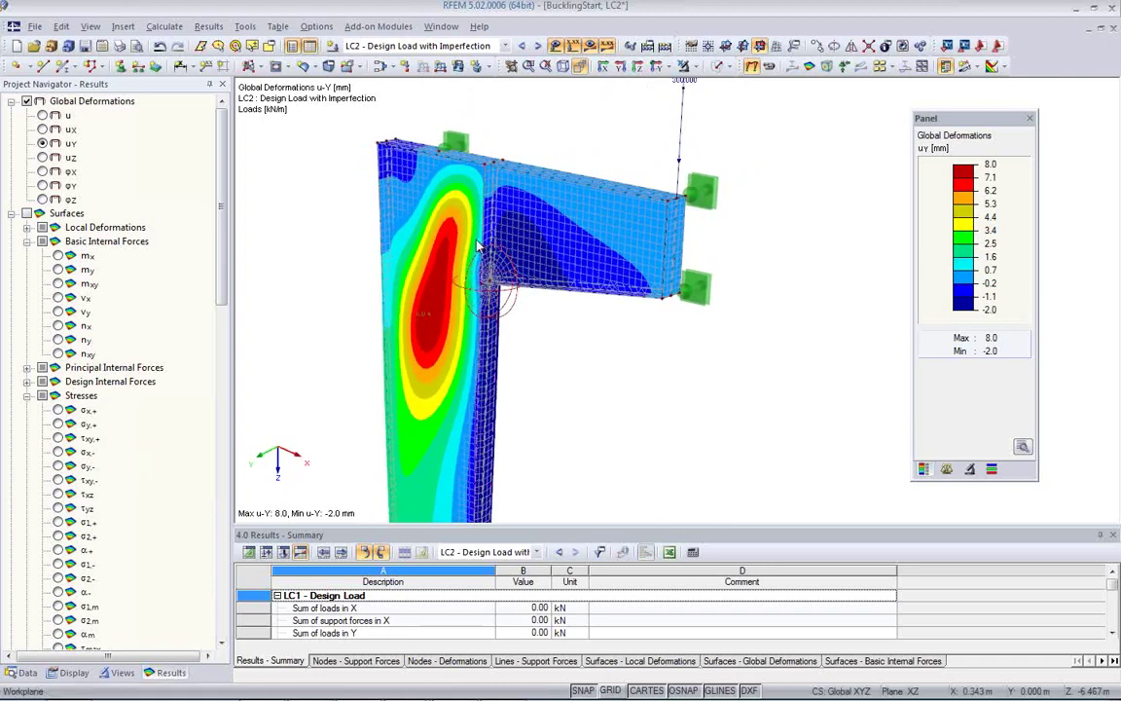
{"action": "middle_click_drag", "start_coordinate": [556, 336], "coordinate": [409, 245], "text": "ctrl"}
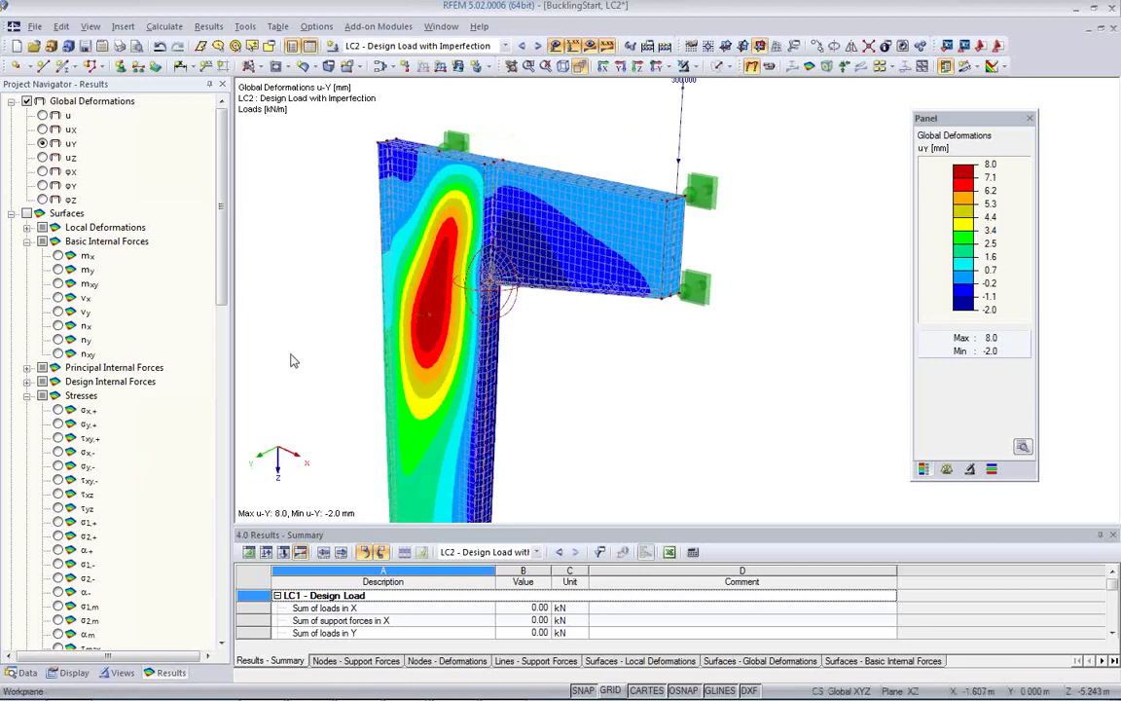
{"action": "scroll", "coordinate": [377, 361], "scroll_direction": "down", "scroll_amount": 2}
{"action": "mouse_move", "coordinate": [491, 378]}
{"action": "middle_mouse_down"}
{"action": "mouse_move", "coordinate": [512, 309]}
{"action": "mouse_move", "coordinate": [508, 318]}
{"action": "mouse_move", "coordinate": [288, 293]}
{"action": "mouse_move", "coordinate": [498, 302]}
{"action": "mouse_move", "coordinate": [494, 373]}
{"action": "middle_mouse_up"}
{"action": "scroll", "coordinate": [509, 311], "scroll_direction": "down", "scroll_amount": 2}
{"action": "scroll", "coordinate": [494, 371], "scroll_direction": "up", "scroll_amount": 2}
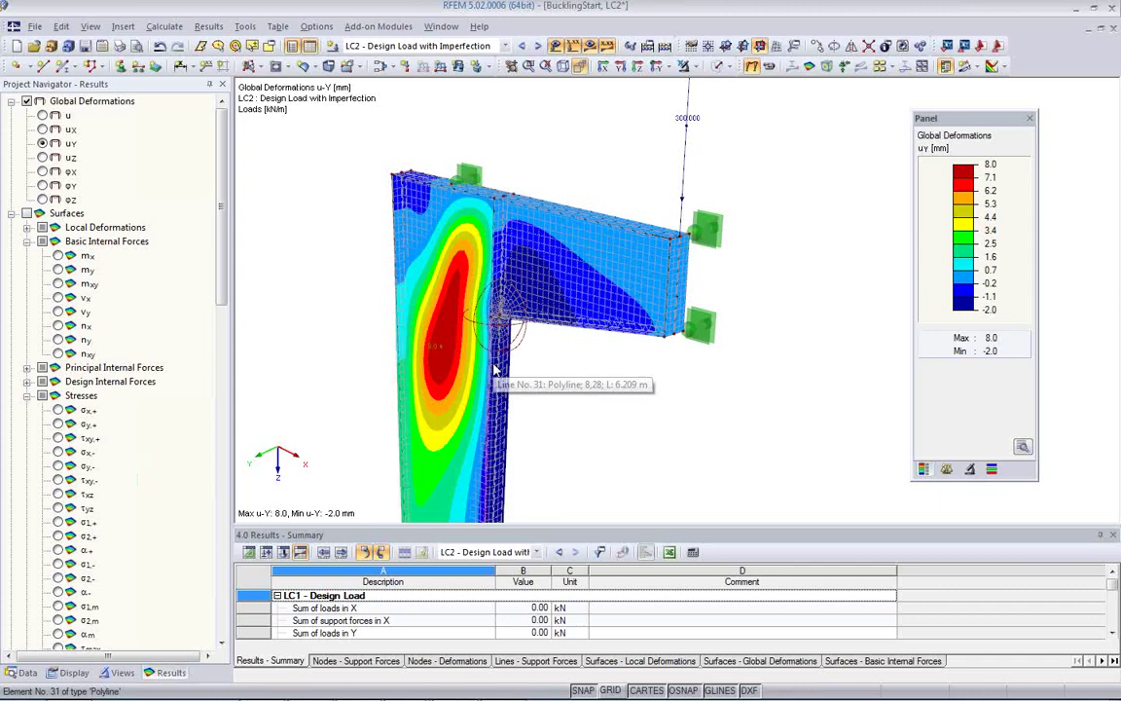
{"action": "middle_click_drag", "start_coordinate": [535, 407], "coordinate": [566, 357]}
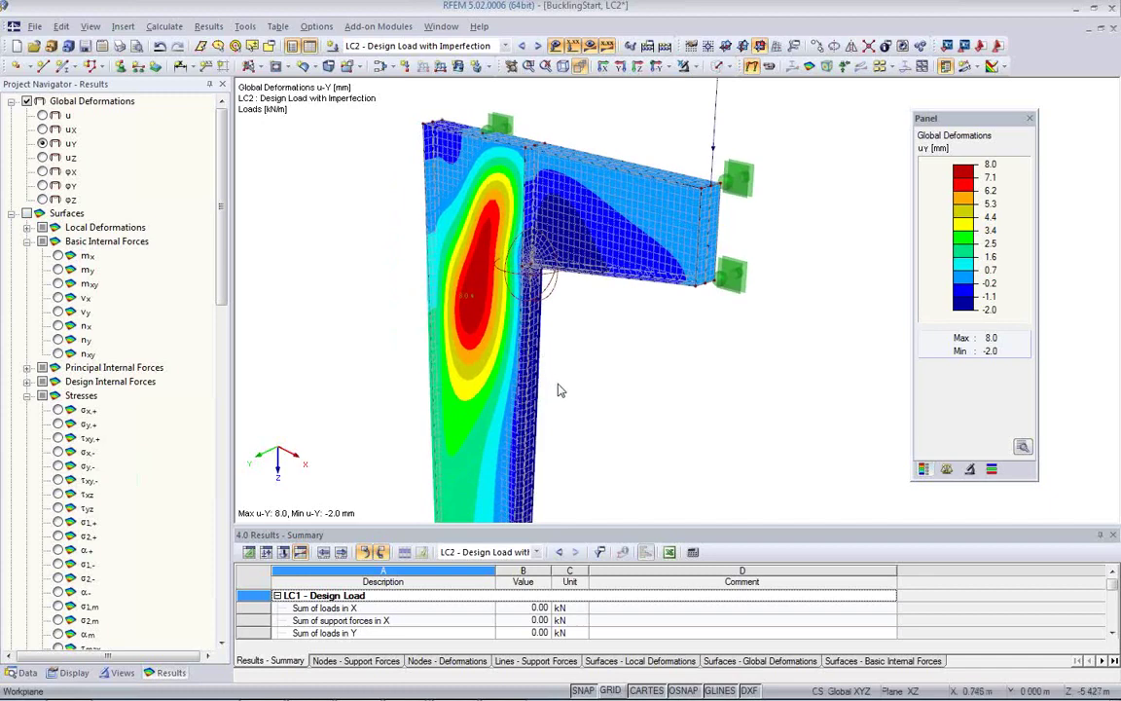
{"action": "scroll", "coordinate": [561, 389], "scroll_direction": "down", "scroll_amount": 2}
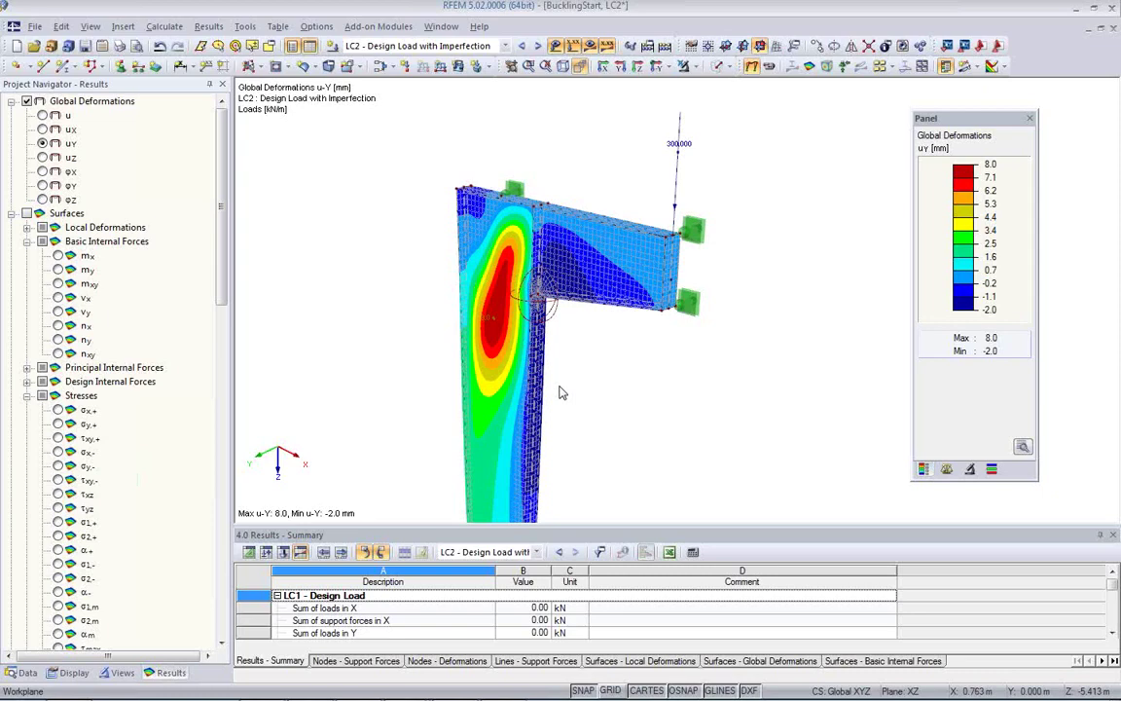
{"action": "middle_click_drag", "start_coordinate": [573, 360], "coordinate": [635, 395]}
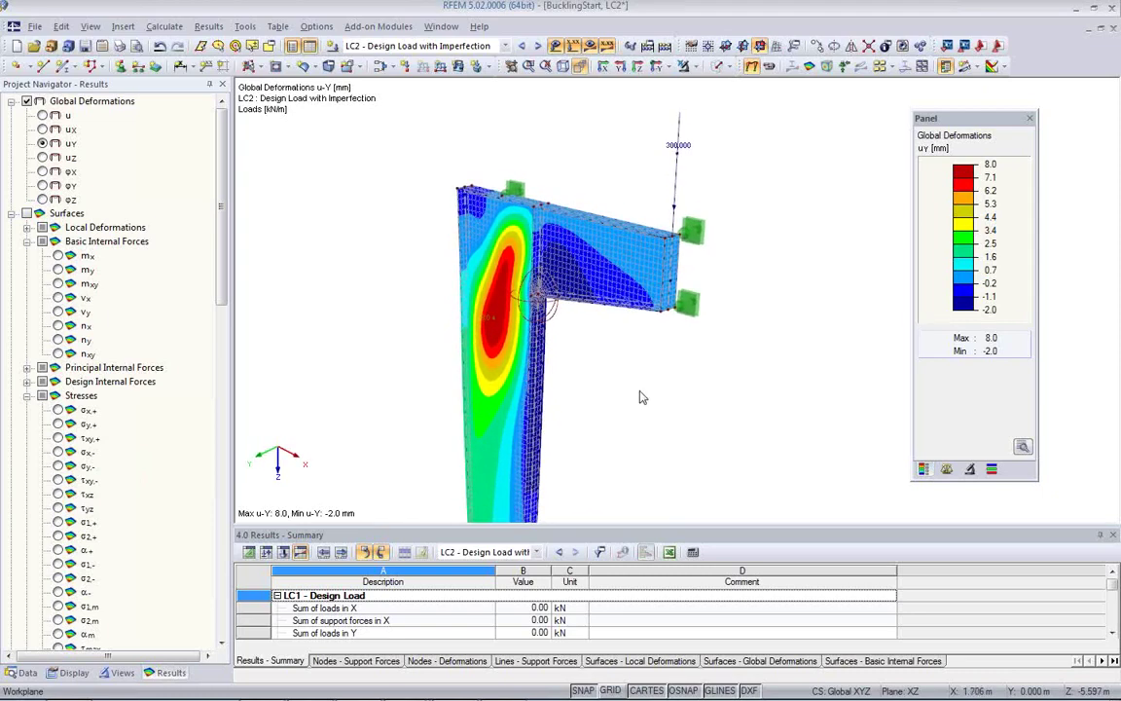
{"action": "scroll", "coordinate": [632, 386], "scroll_direction": "up", "scroll_amount": 1}
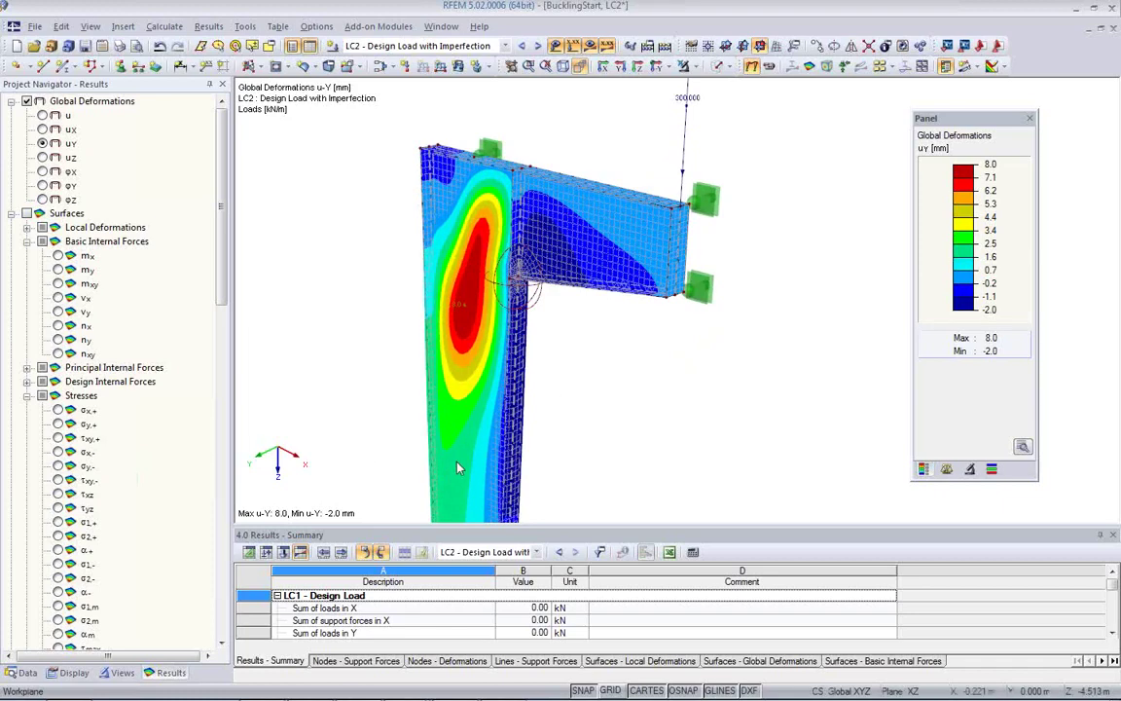
{"action": "key", "text": "alt+Tab"}
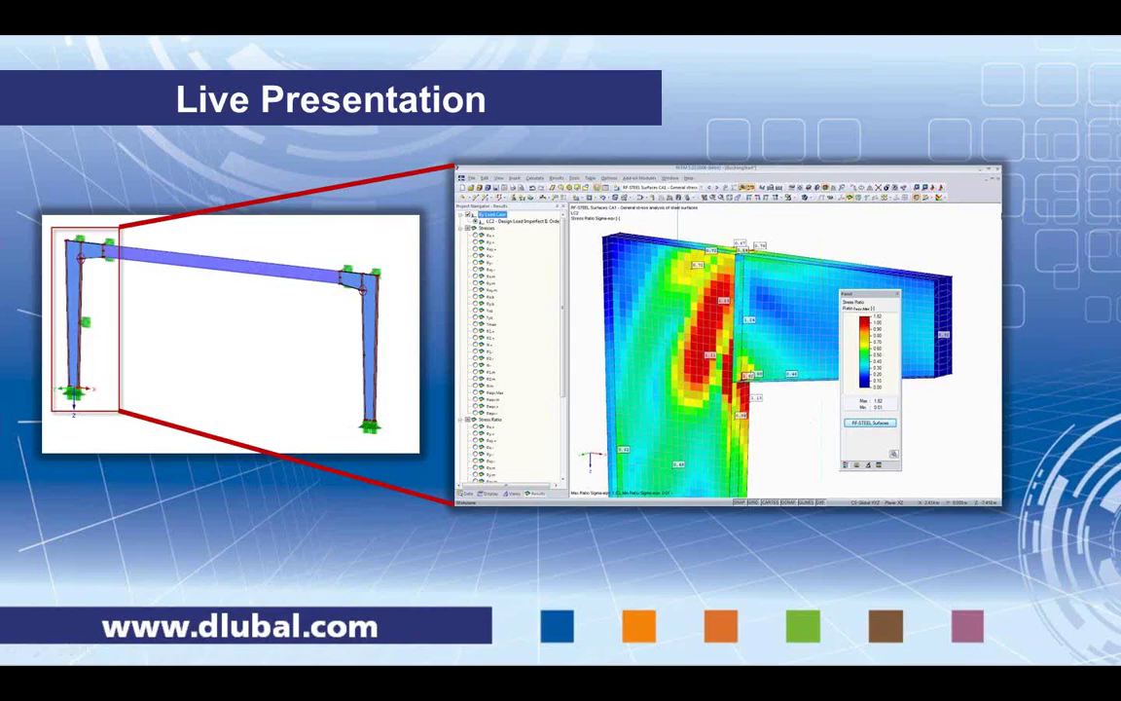
{"action": "key", "text": "Right"}
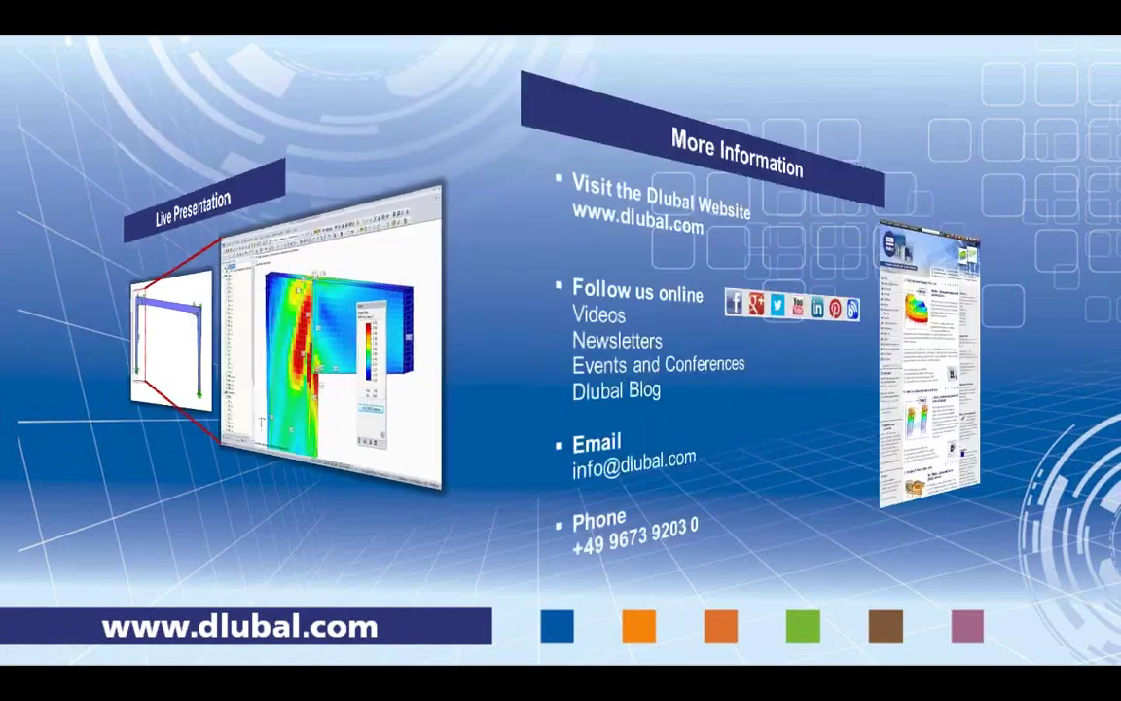
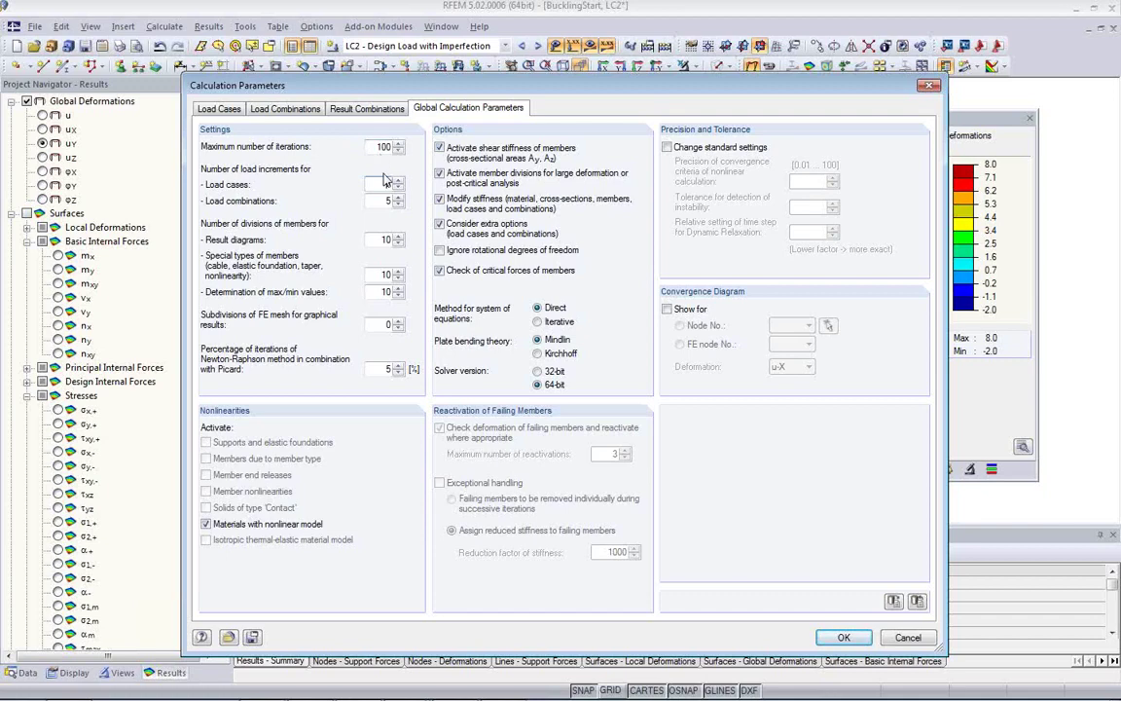
Try to set the number of load increments for load cases to 3 in the global calculation parameters.
{"action": "type", "text": "3"}
{"action": "left_click", "coordinate": [909, 638]}
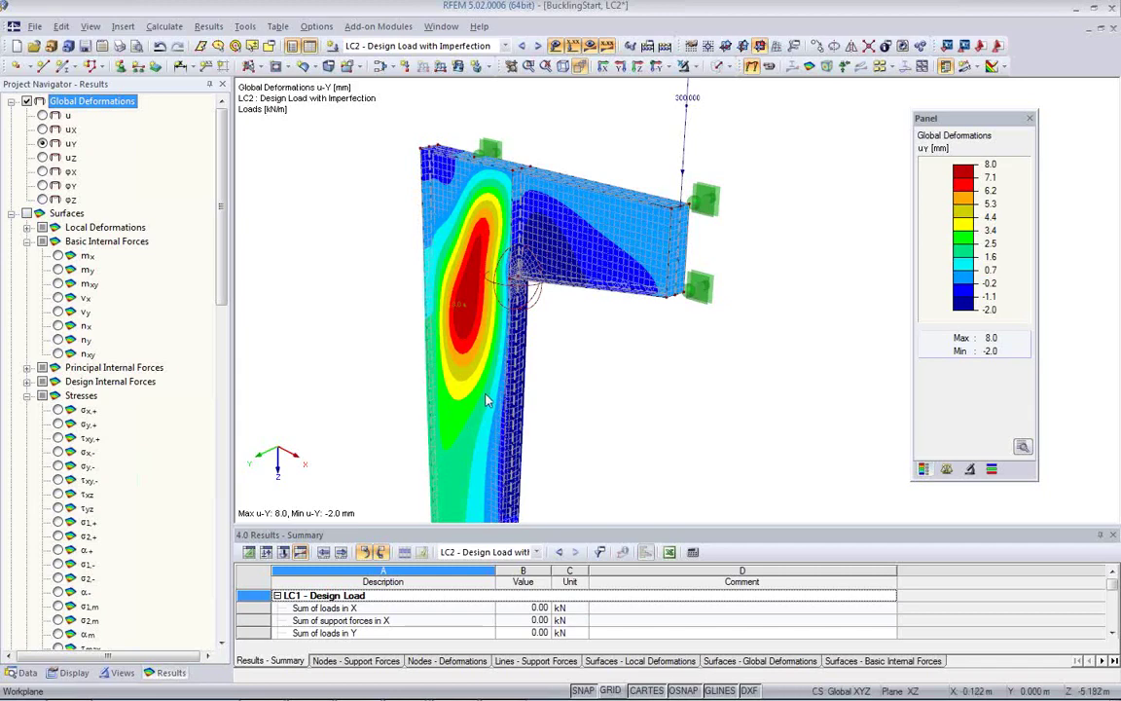
Show the Materials table and review the material models available for Steel S 235.
{"action": "left_click", "coordinate": [248, 551]}
{"action": "left_click", "coordinate": [1036, 609]}
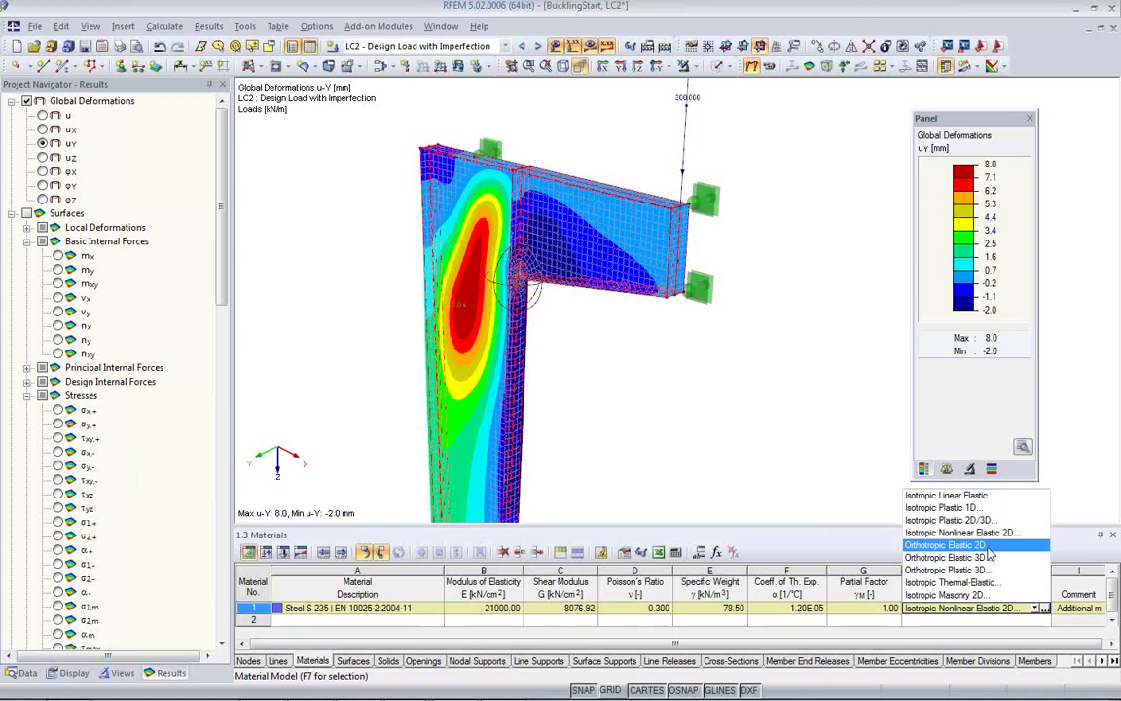
{"action": "left_click", "coordinate": [630, 394]}
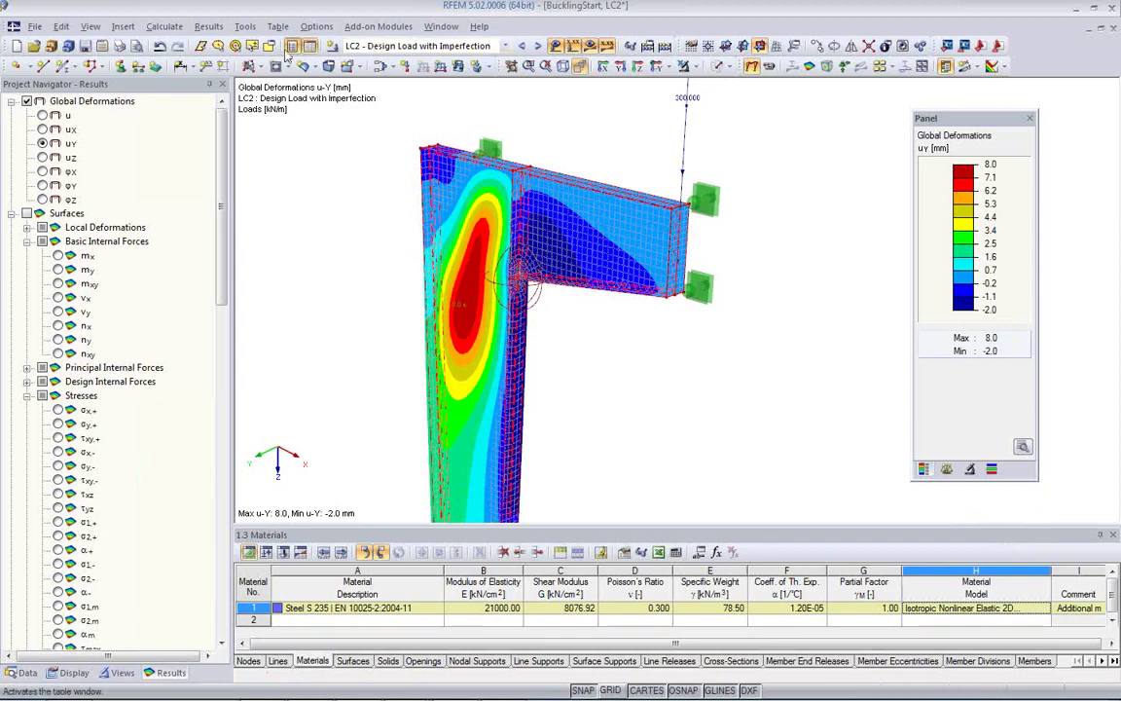
Review the global calculation parameters, including the load increments and the activated nonlinearities.
{"action": "left_click", "coordinate": [164, 26]}
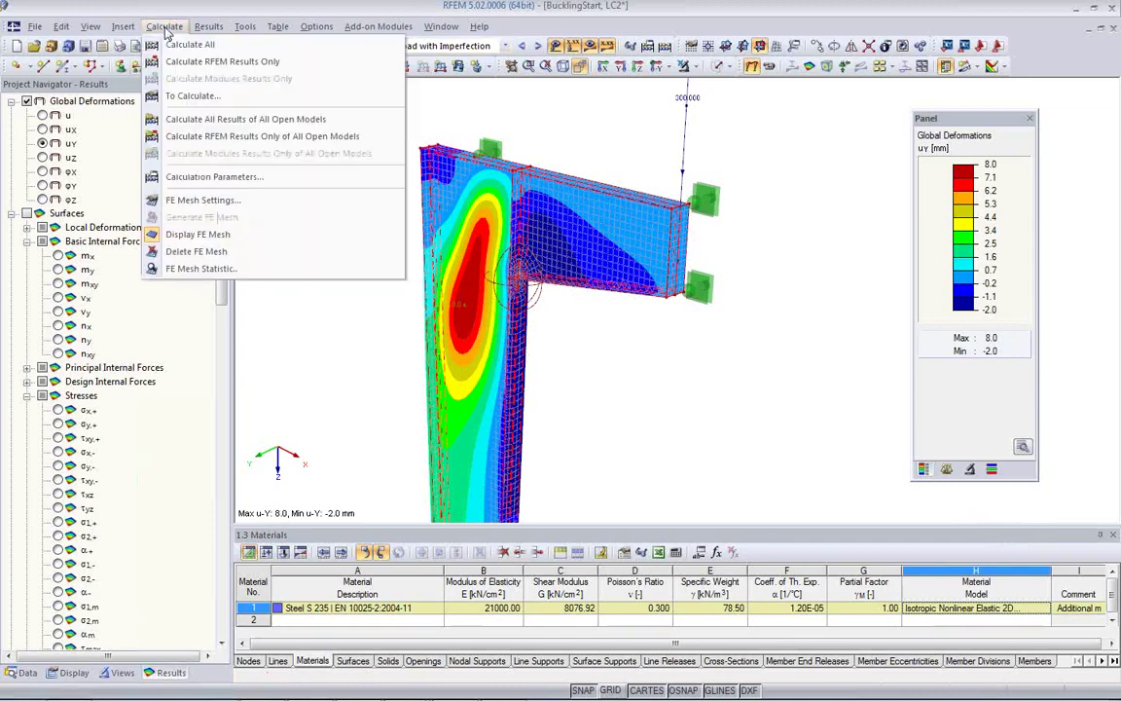
{"action": "left_click", "coordinate": [193, 178]}
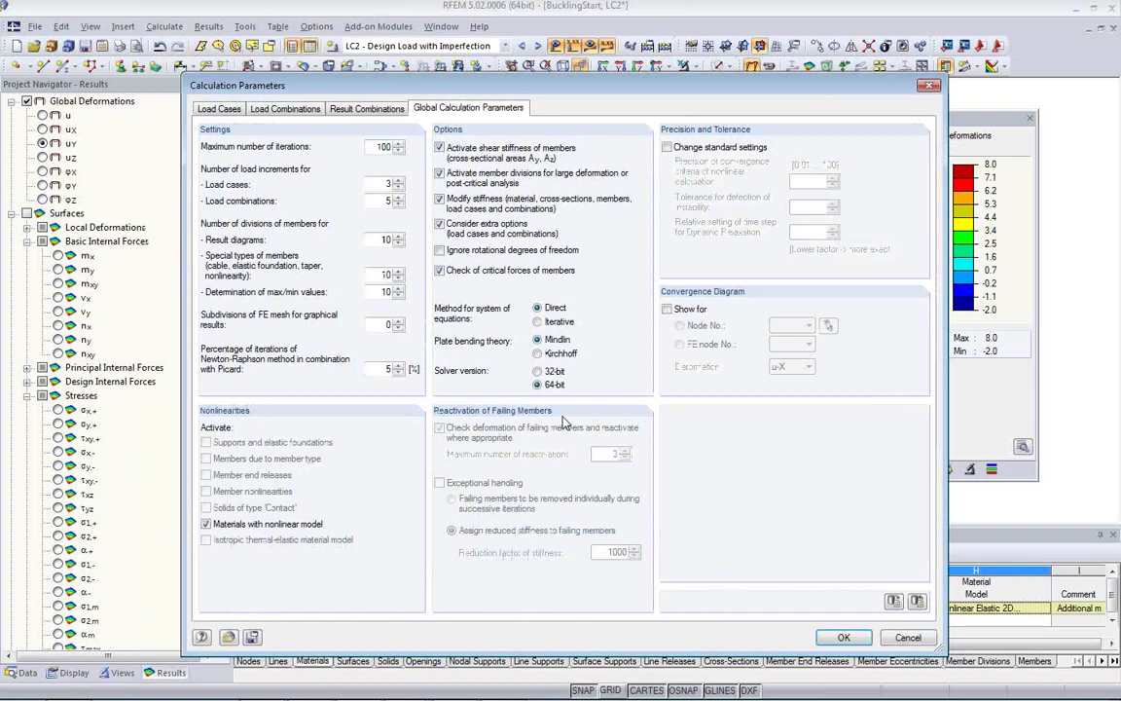
{"action": "left_click", "coordinate": [844, 637]}
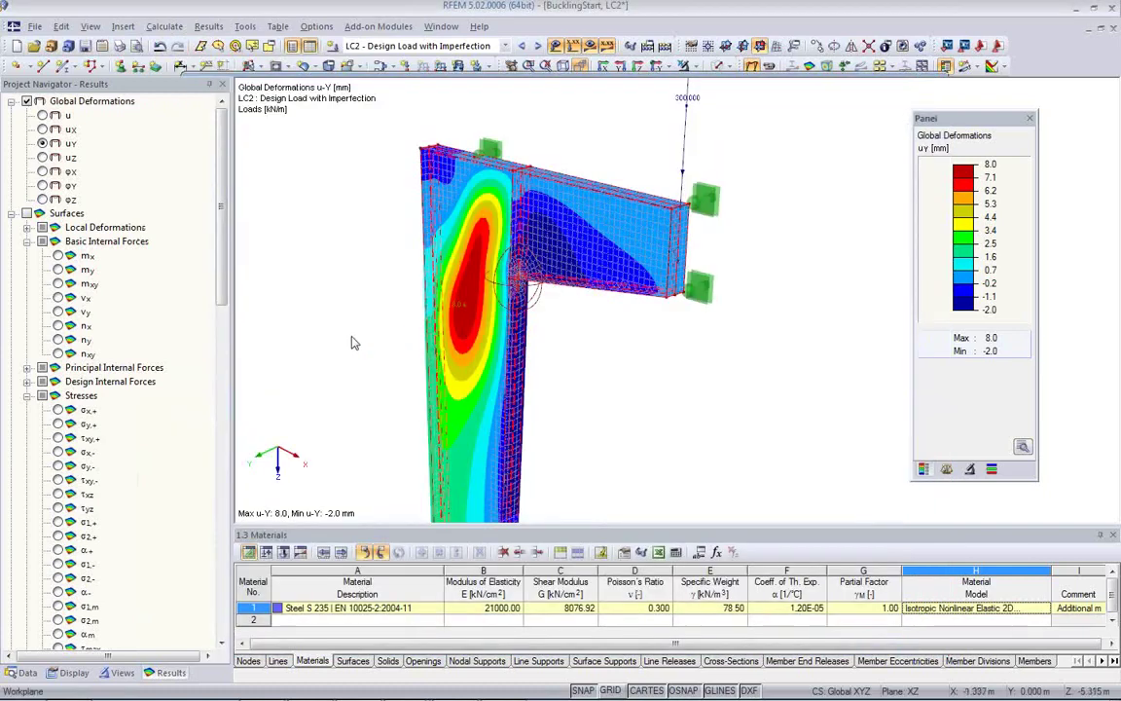
Open load case LC1 for editing and review its method of analysis and equation solving options.
{"action": "left_click", "coordinate": [23, 673]}
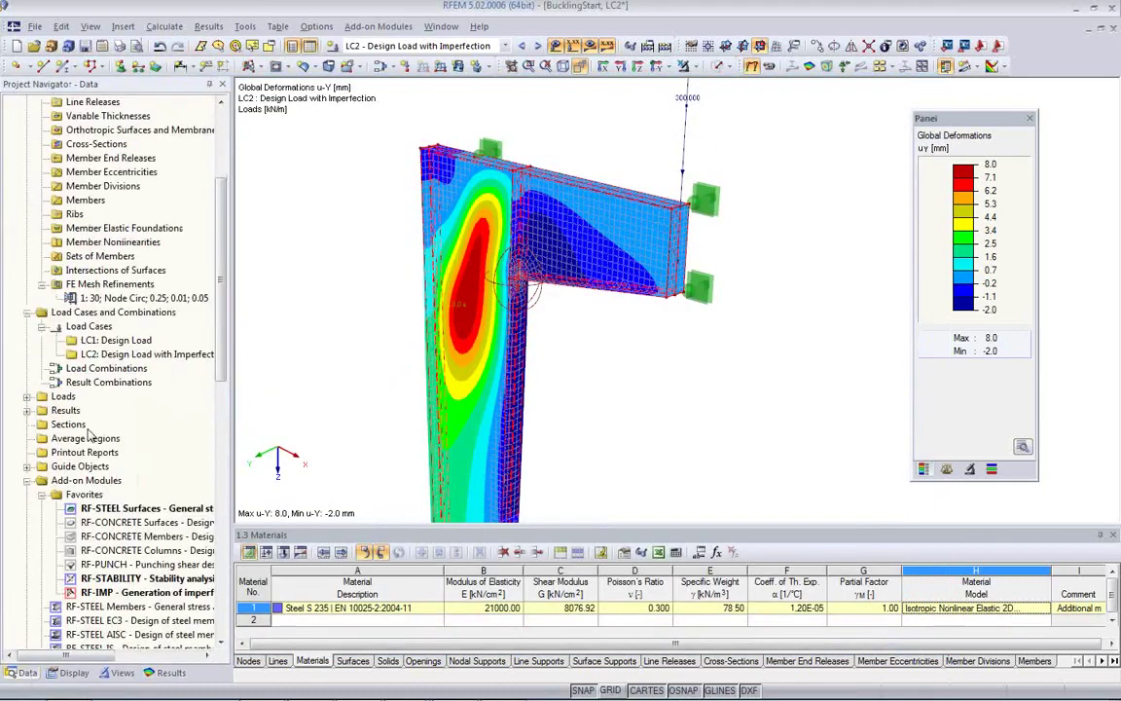
{"action": "double_click", "coordinate": [112, 340]}
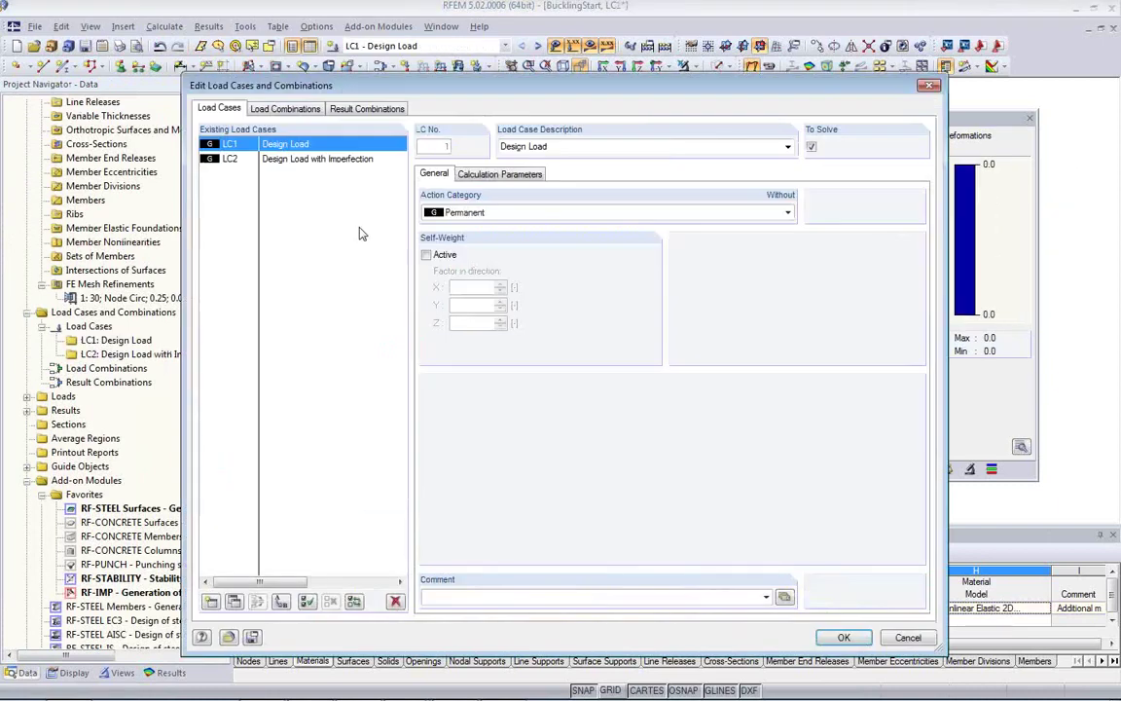
{"action": "left_click", "coordinate": [491, 173]}
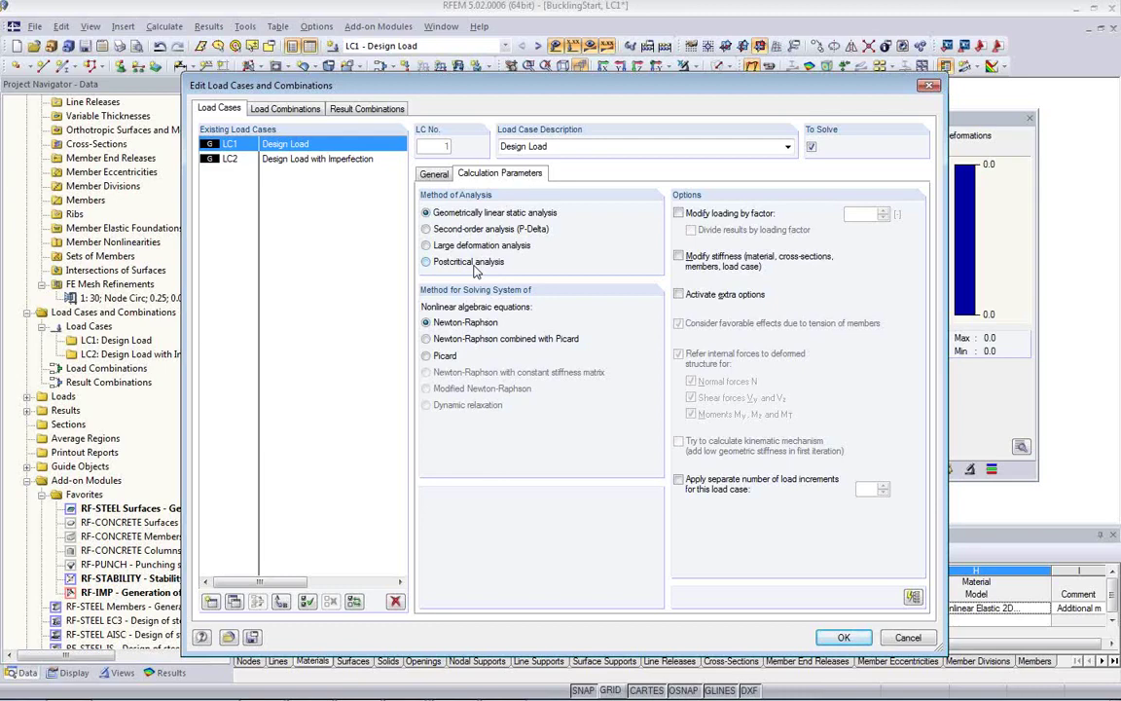
{"action": "left_click", "coordinate": [905, 639]}
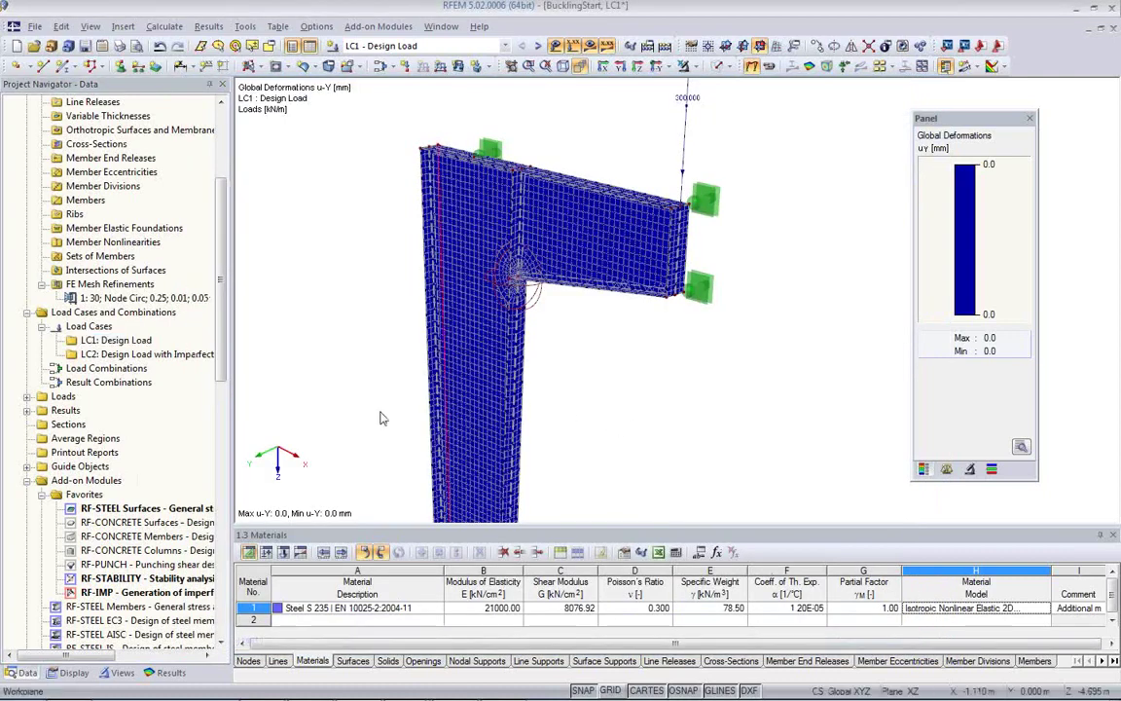
{"action": "middle_click_drag", "start_coordinate": [400, 368], "coordinate": [400, 238]}
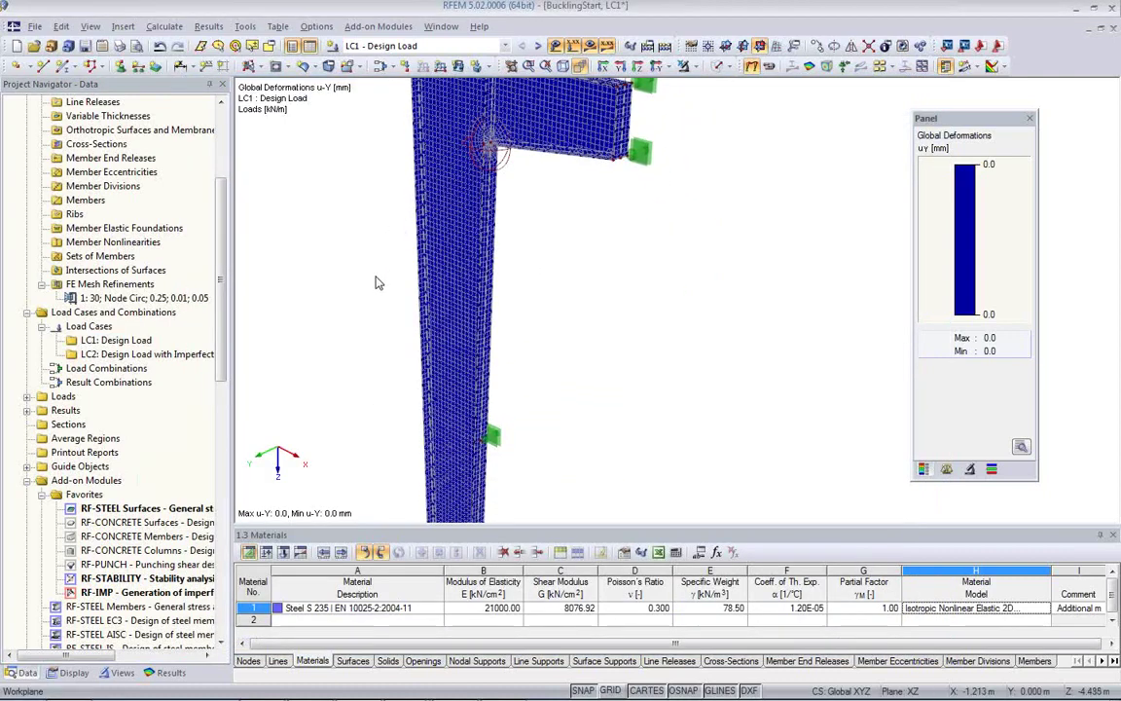
Open the RF-STEEL Surfaces module and review the stresses to calculate and the equivalent stress hypotheses in its details.
{"action": "double_click", "coordinate": [180, 514]}
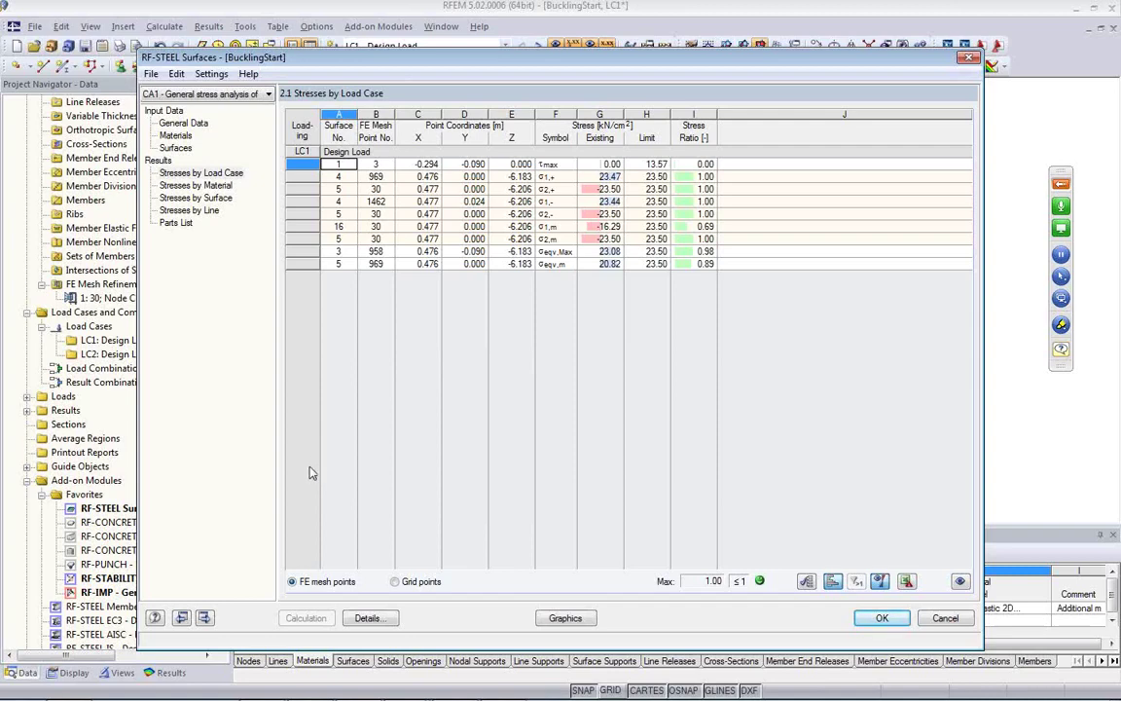
{"action": "left_click", "coordinate": [368, 618]}
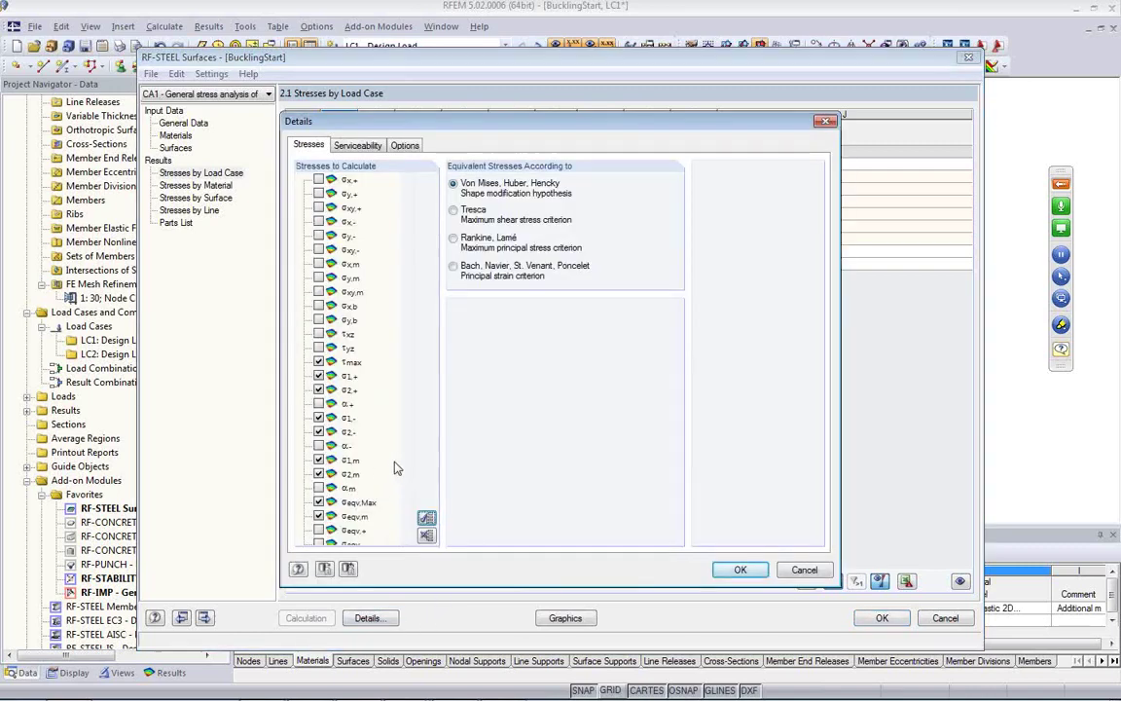
{"action": "scroll", "coordinate": [380, 437], "scroll_direction": "down", "scroll_amount": 1}
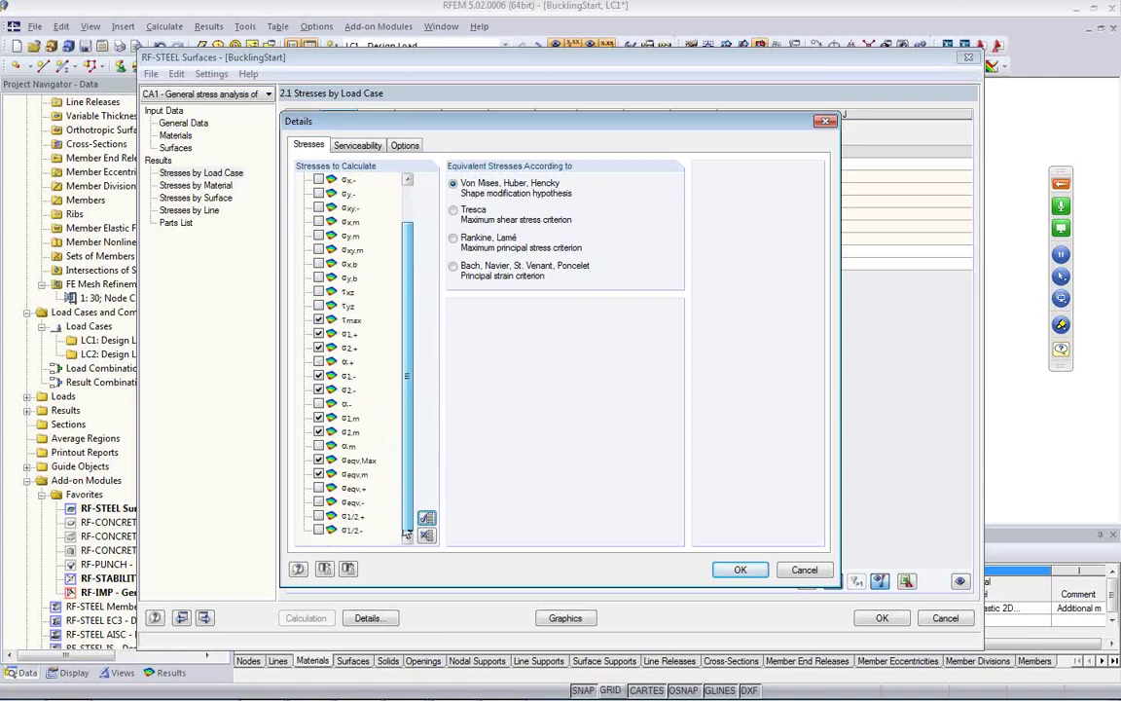
{"action": "scroll", "coordinate": [413, 413], "scroll_direction": "up", "scroll_amount": 1}
{"action": "scroll", "coordinate": [417, 467], "scroll_direction": "down", "scroll_amount": 1}
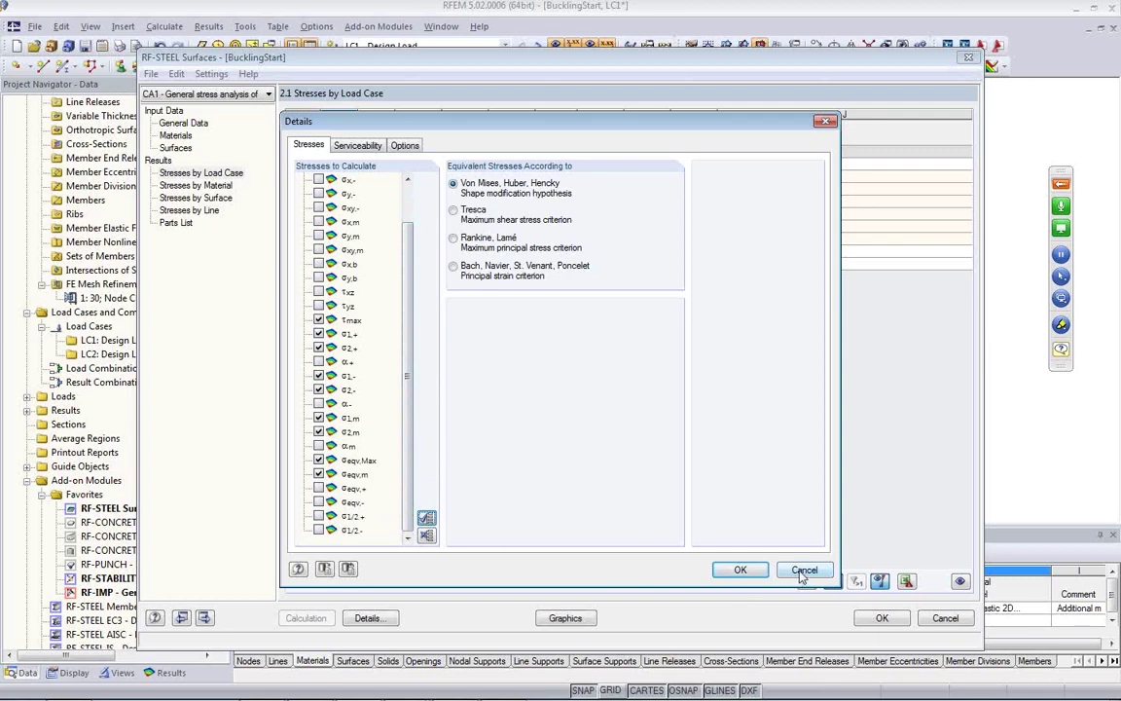
{"action": "left_click", "coordinate": [740, 570]}
Add load case LC2 Design Load with Imperfection to the load cases selected for ultimate limit state design.
{"action": "left_click", "coordinate": [192, 128]}
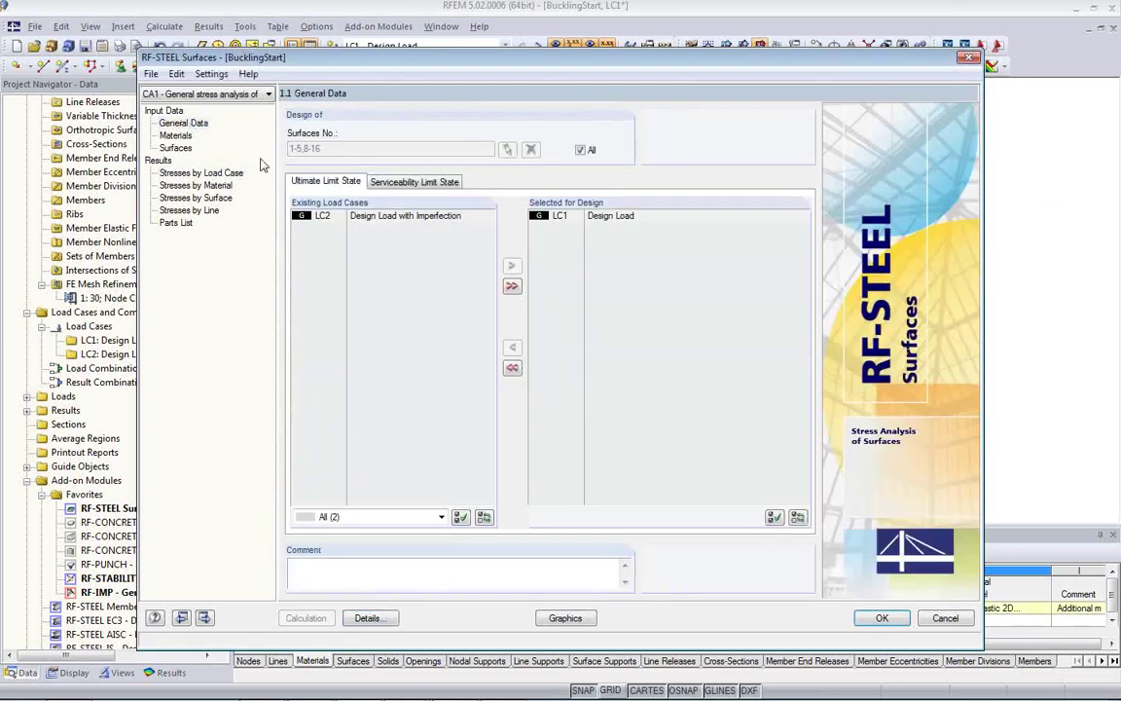
{"action": "double_click", "coordinate": [375, 220]}
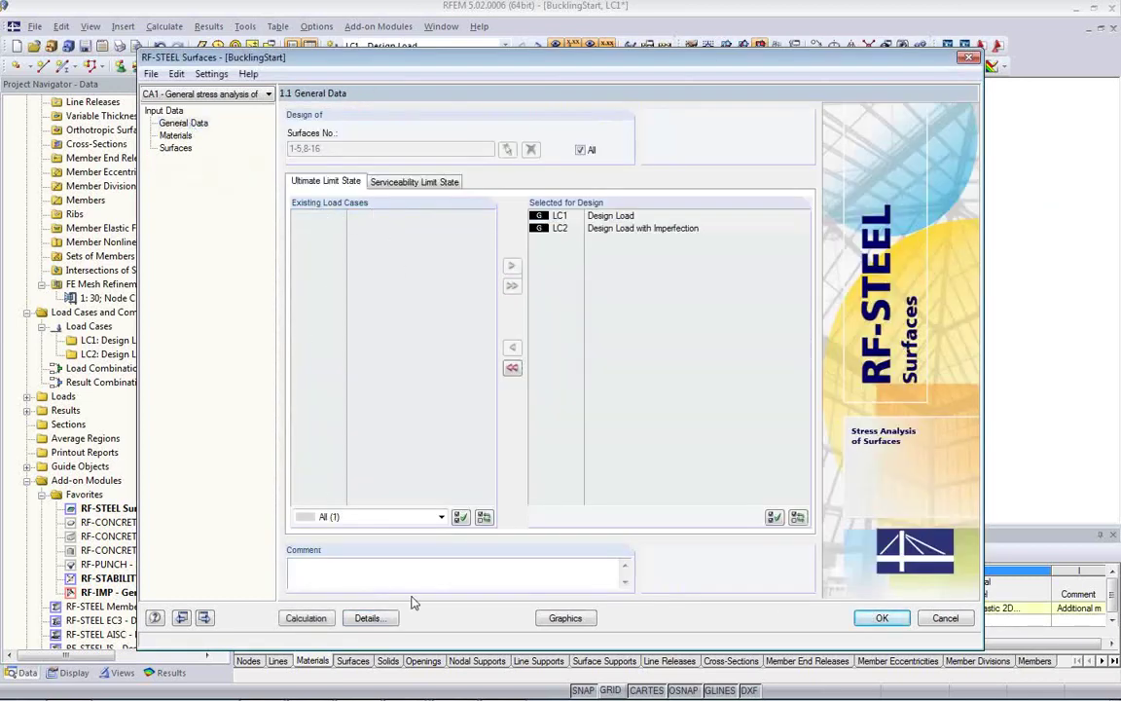
Enable the 2.6 Stress Ranges result table in the module's detail settings and run the surface stress calculation.
{"action": "left_click", "coordinate": [369, 618]}
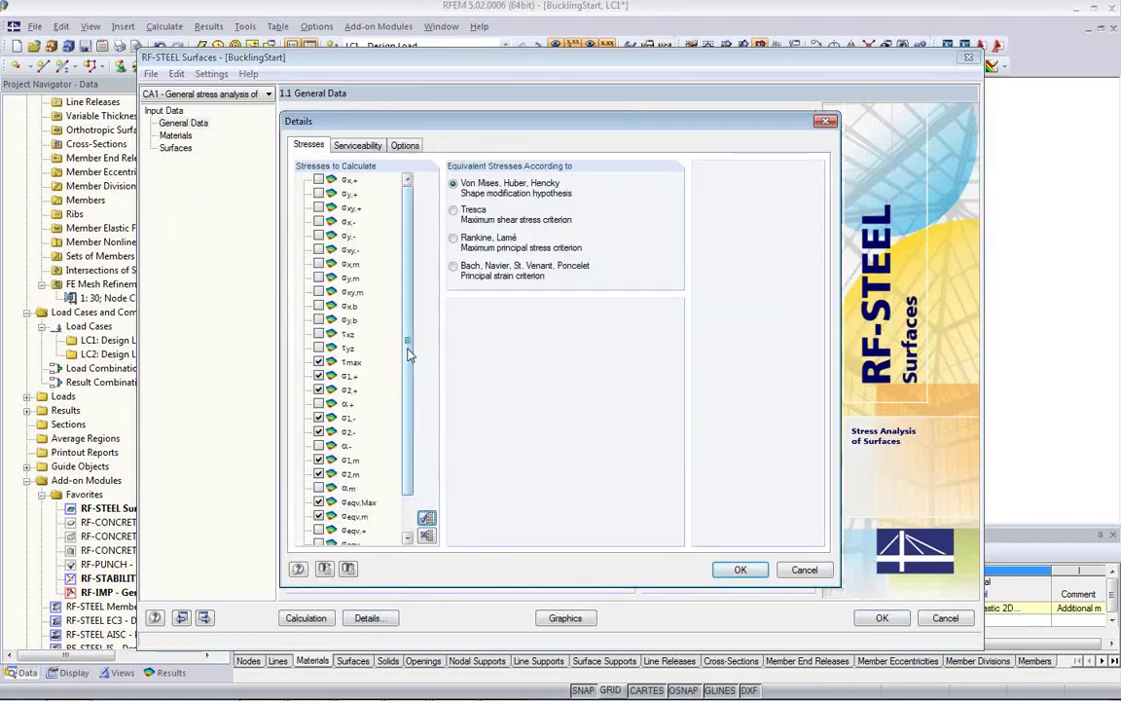
{"action": "scroll", "coordinate": [369, 317], "scroll_direction": "down", "scroll_amount": 1}
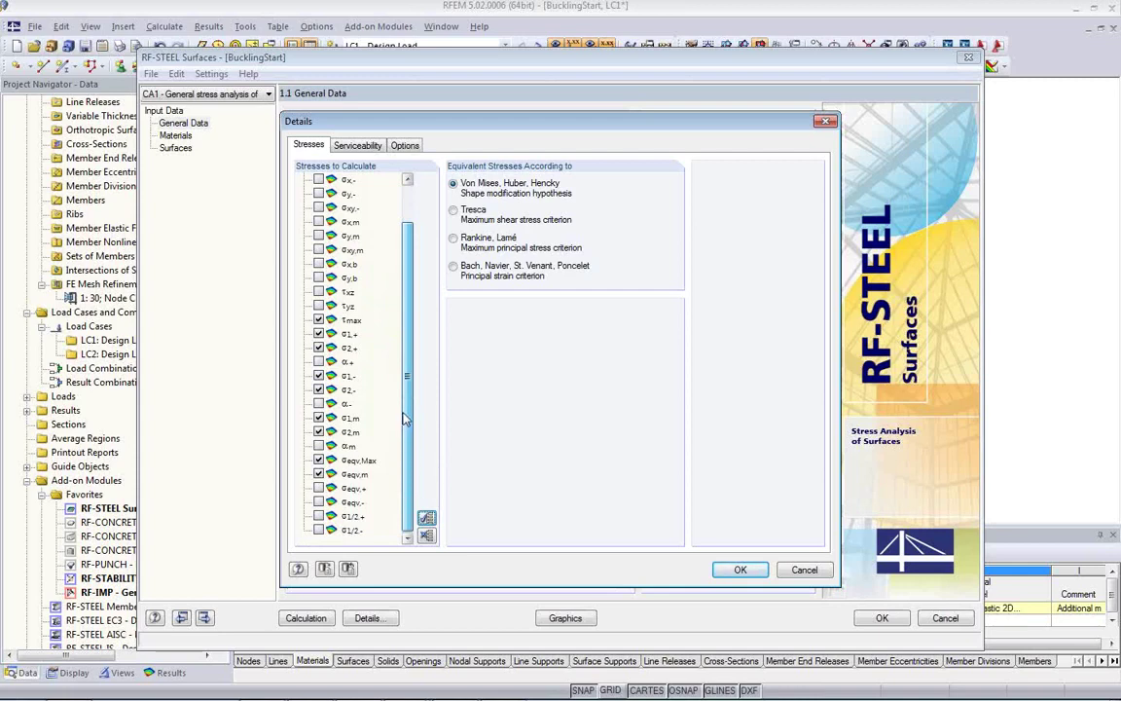
{"action": "scroll", "coordinate": [411, 415], "scroll_direction": "up", "scroll_amount": 1}
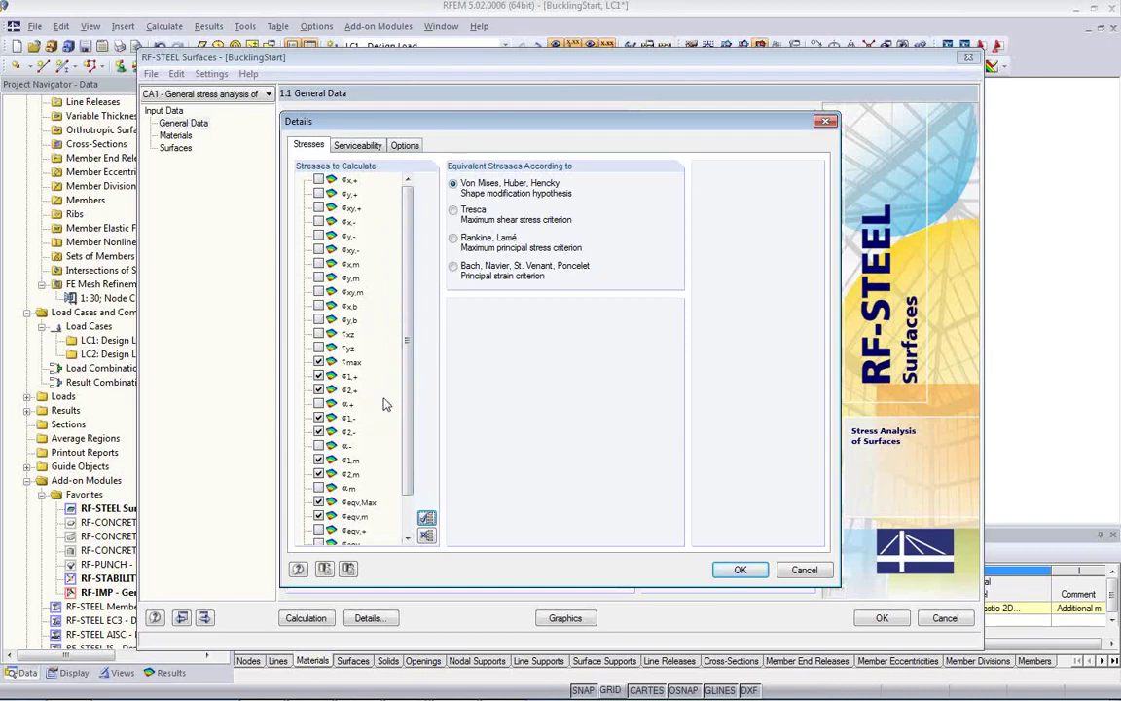
{"action": "left_click", "coordinate": [403, 146]}
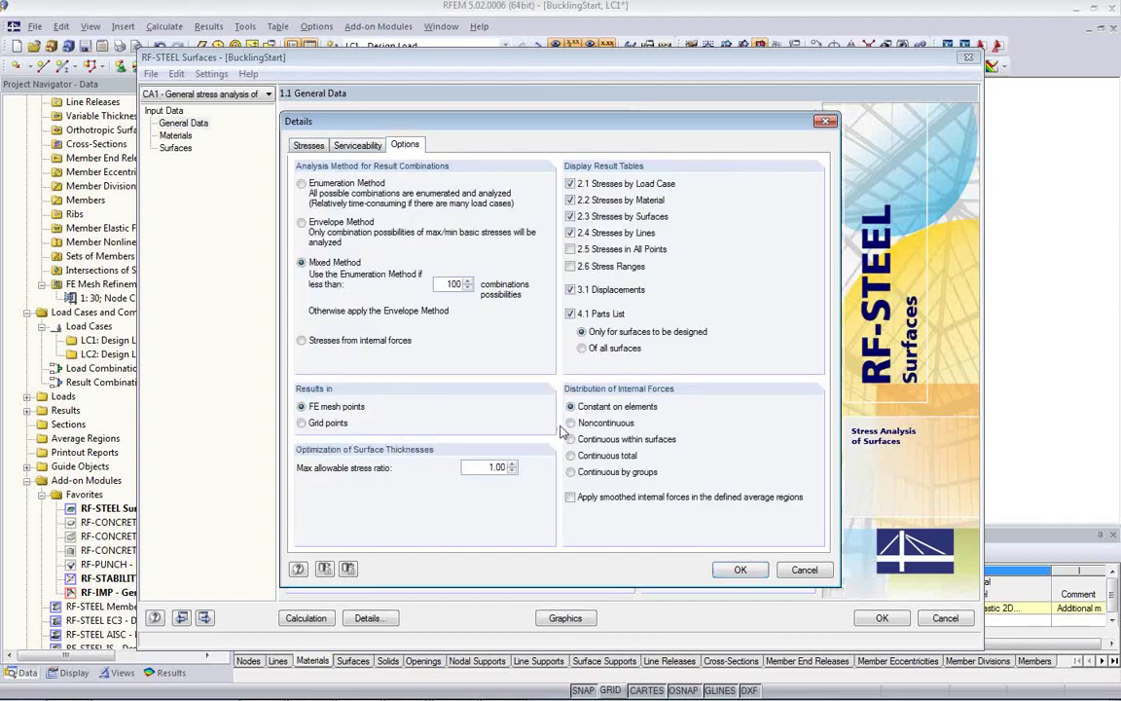
{"action": "left_click", "coordinate": [570, 266]}
{"action": "left_click", "coordinate": [738, 576]}
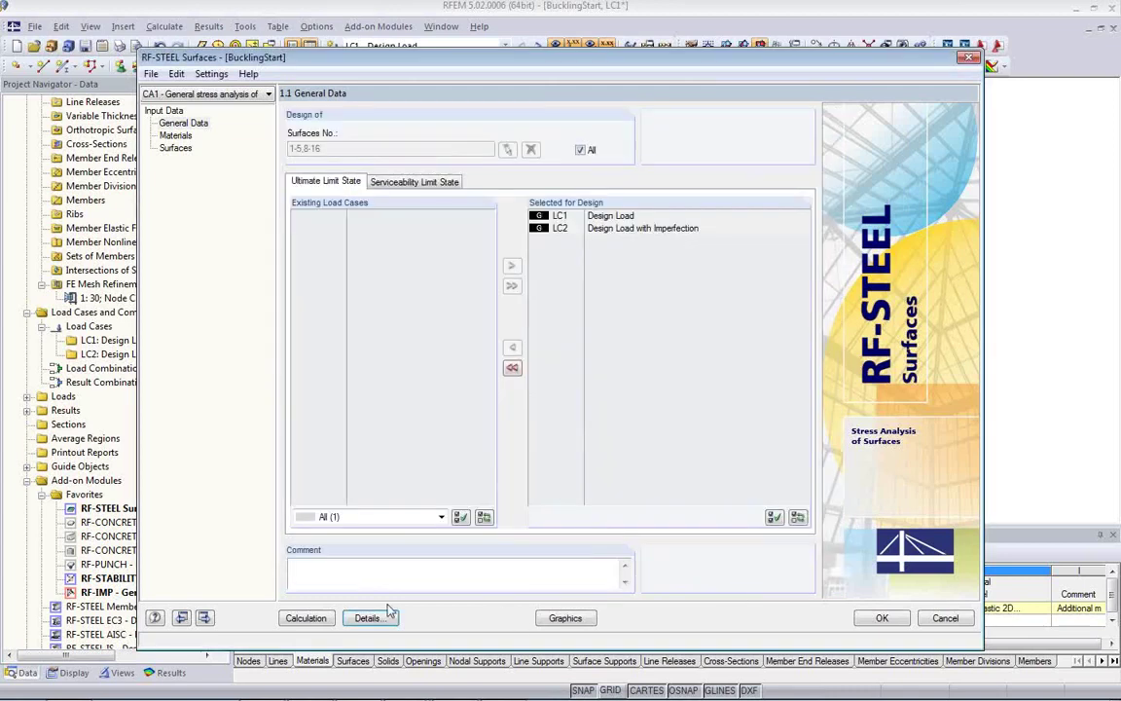
{"action": "left_click", "coordinate": [303, 618]}
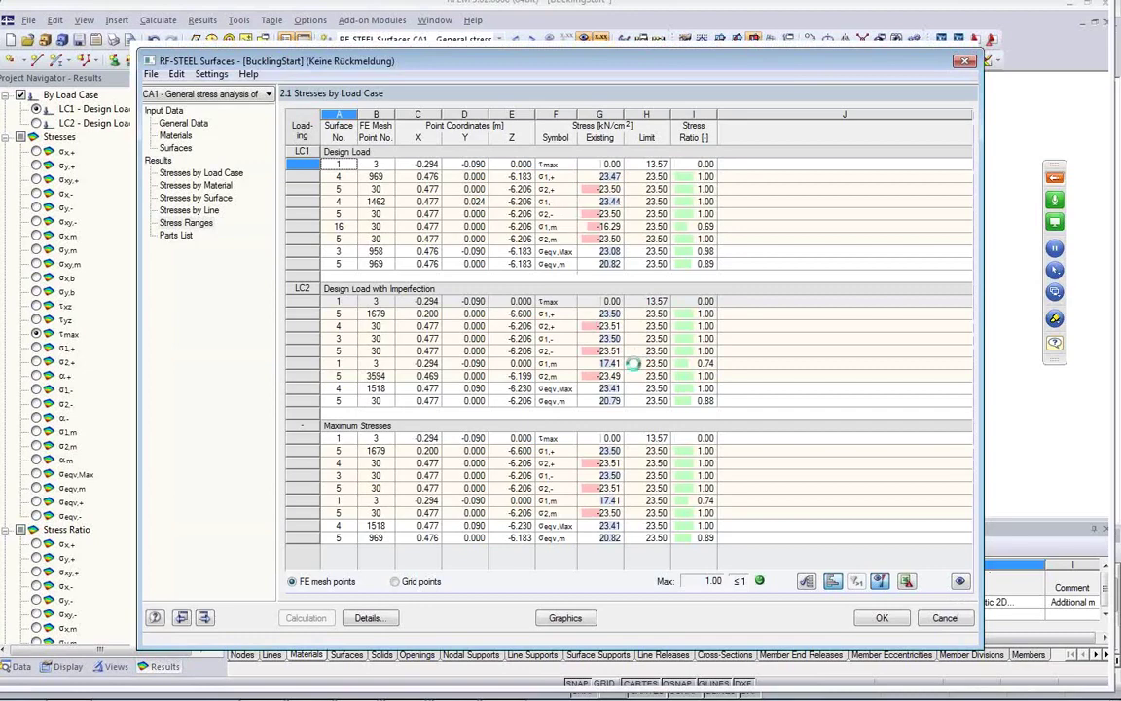
Switch to the PowerPoint presentation and open the Dlubal website from its More Information slide.
{"action": "mouse_move", "coordinate": [565, 699]}
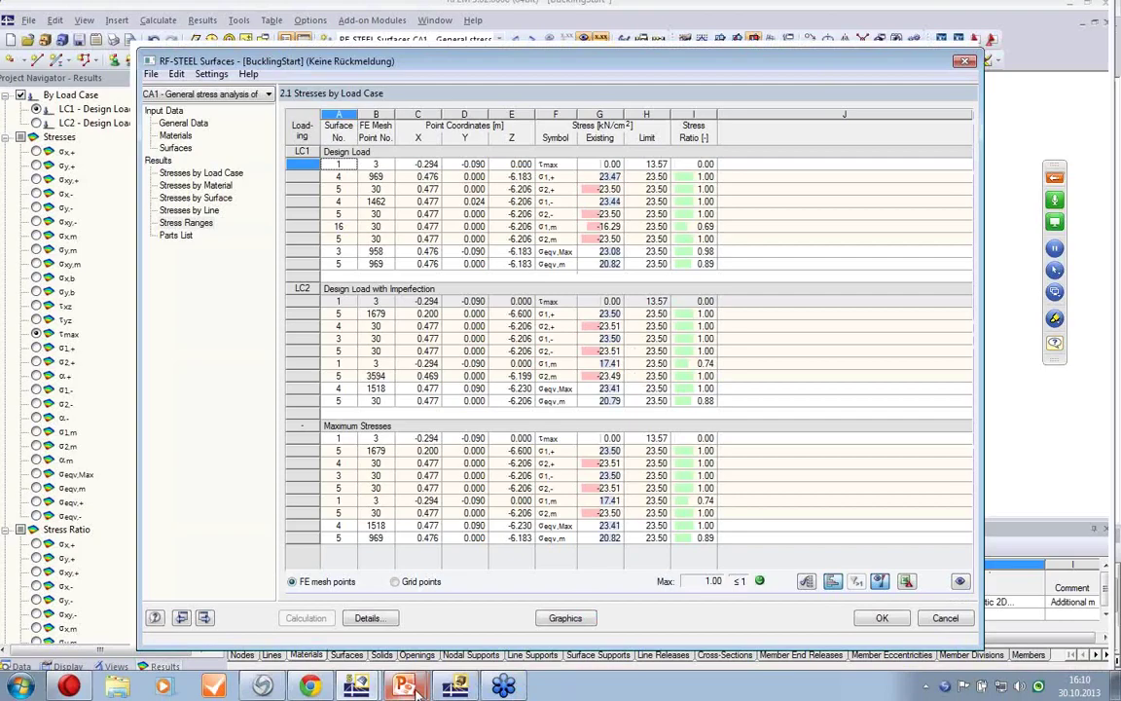
{"action": "mouse_move", "coordinate": [411, 687]}
{"action": "left_click", "coordinate": [389, 649]}
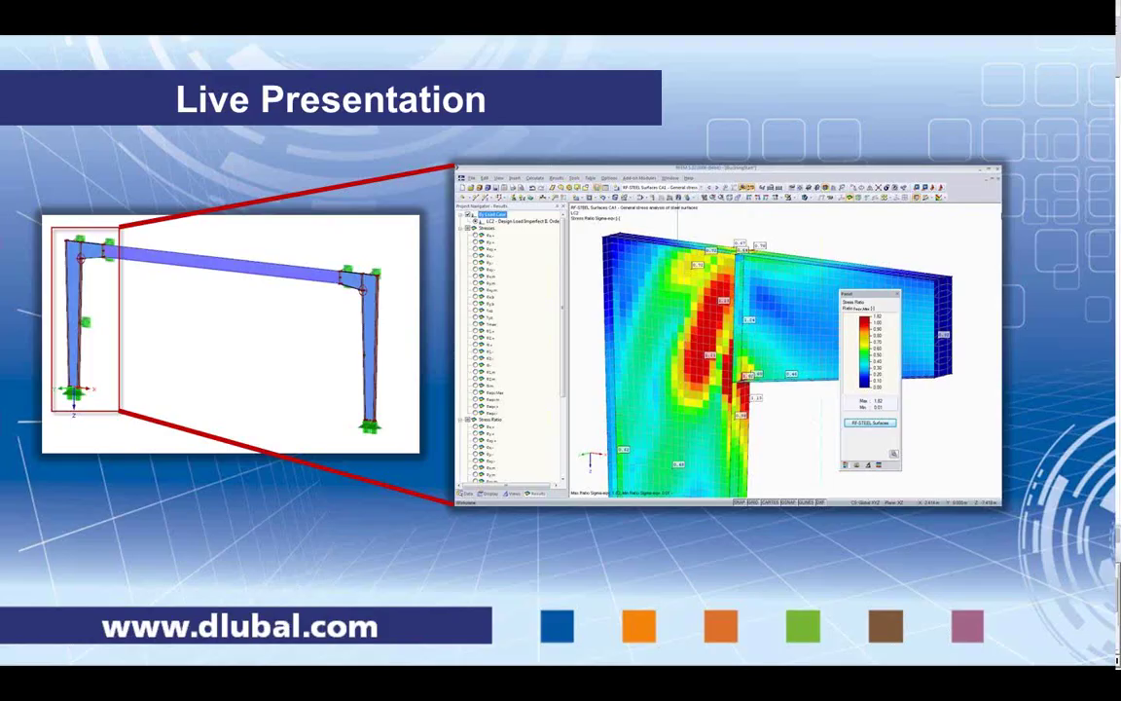
{"action": "left_click", "coordinate": [431, 429]}
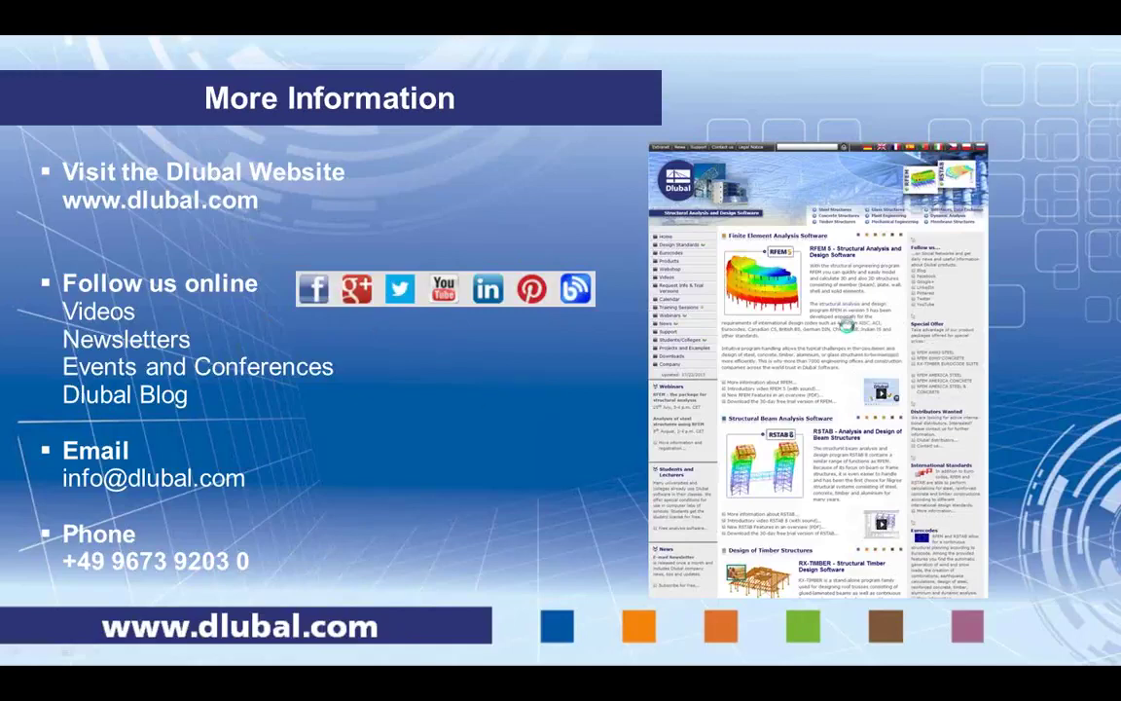
{"action": "left_click", "coordinate": [849, 328]}
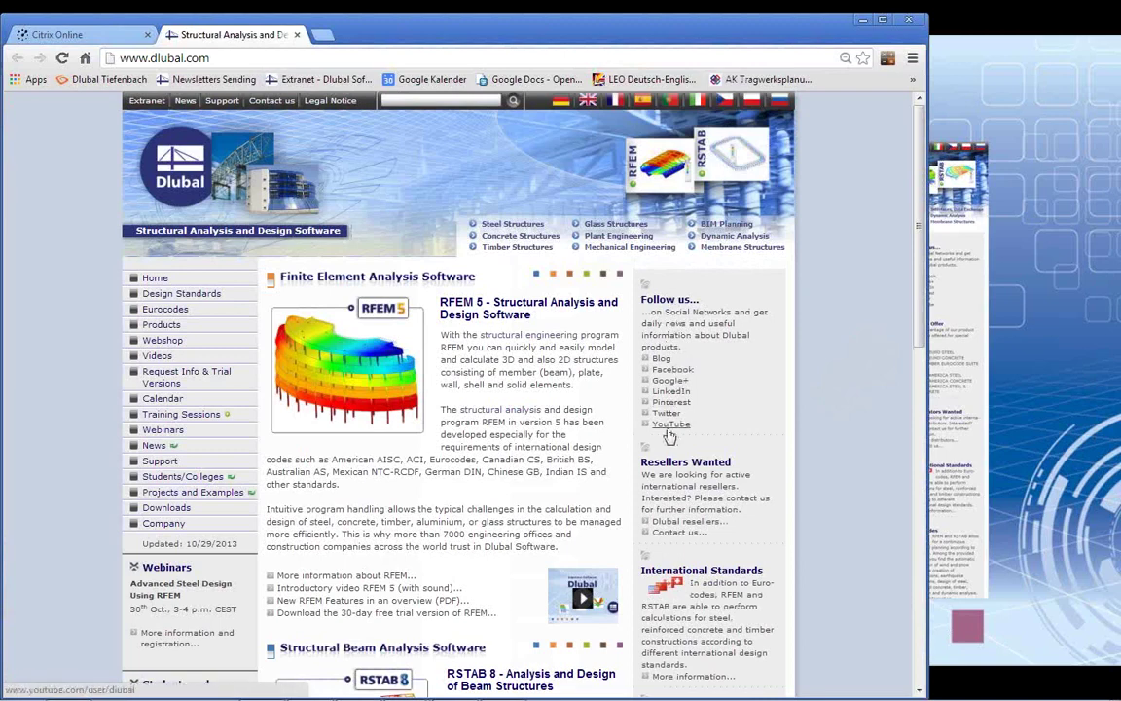
Open the Dlubal Blog from the website's social network links and skim its latest posts and categories.
{"action": "left_click", "coordinate": [660, 360]}
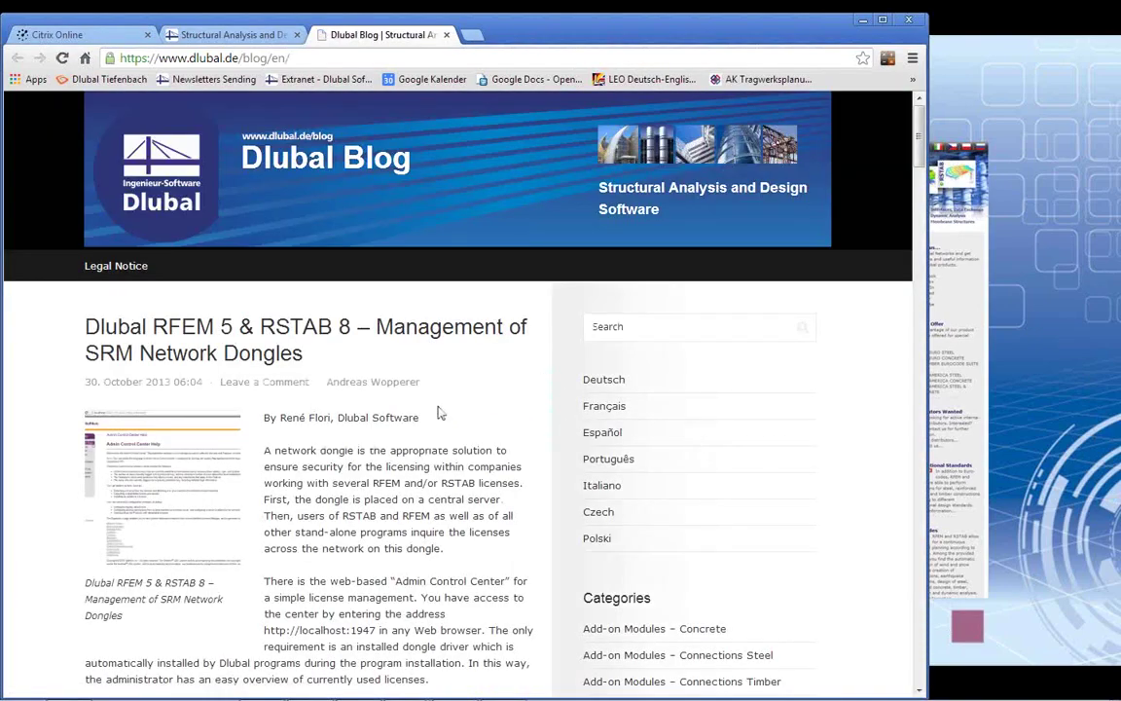
{"action": "scroll", "coordinate": [438, 409], "scroll_direction": "down", "scroll_amount": 3}
{"action": "scroll", "coordinate": [438, 412], "scroll_direction": "down", "scroll_amount": 7}
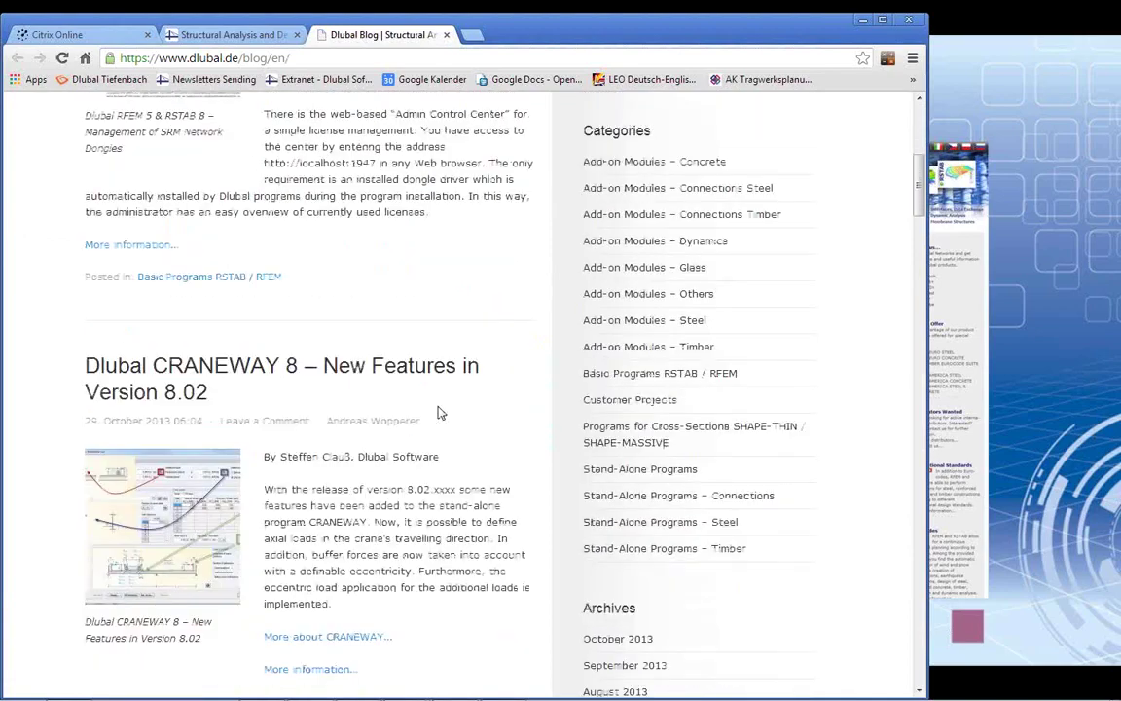
{"action": "scroll", "coordinate": [437, 412], "scroll_direction": "up", "scroll_amount": 5}
{"action": "scroll", "coordinate": [437, 412], "scroll_direction": "up", "scroll_amount": 5}
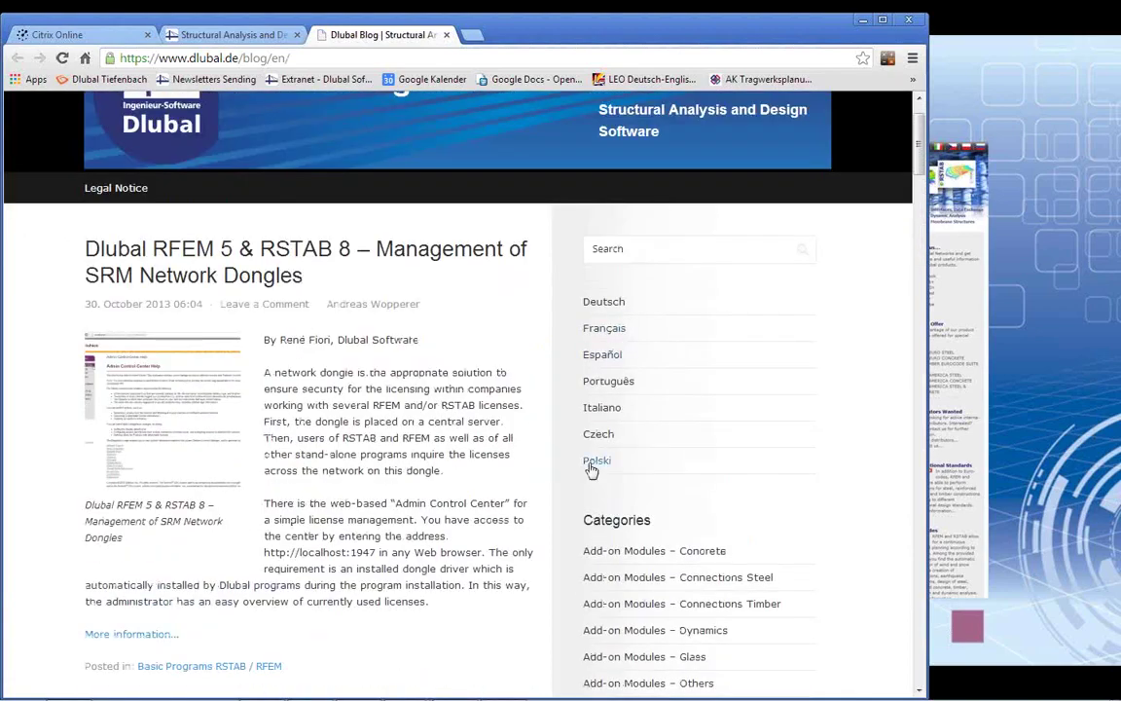
Search the Dlubal Blog for "non linear" and look through the articles found.
{"action": "left_click", "coordinate": [614, 248]}
{"action": "type", "text": "non linear"}
{"action": "key", "text": "Return"}
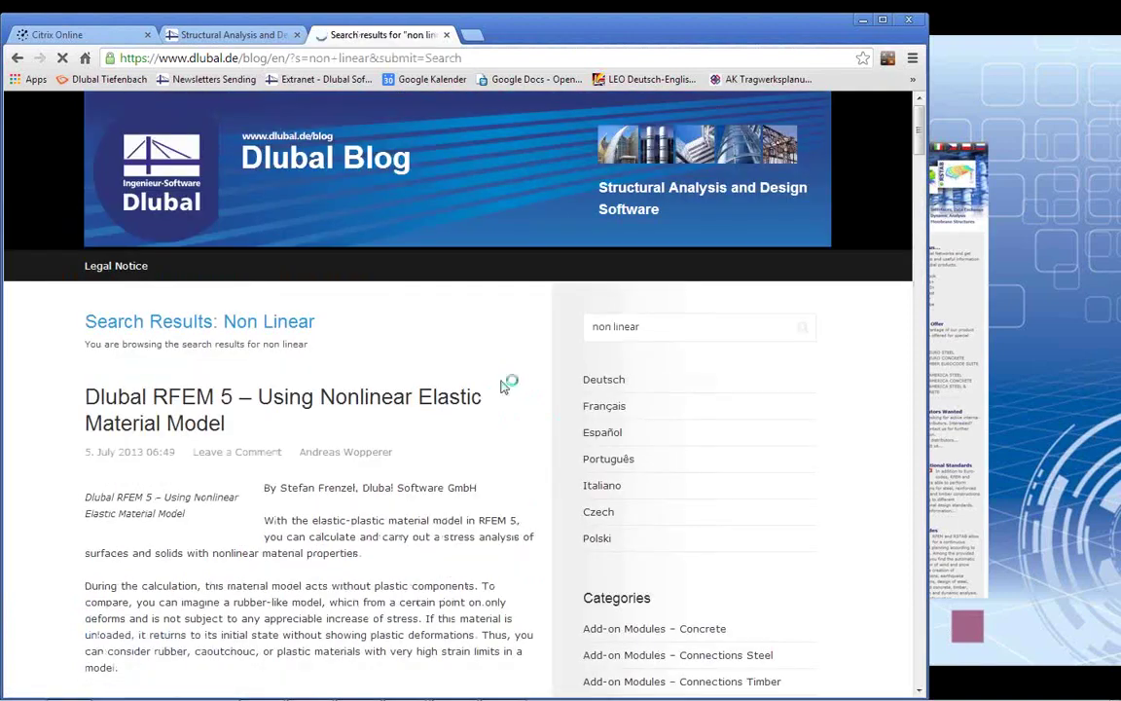
{"action": "scroll", "coordinate": [408, 428], "scroll_direction": "down", "scroll_amount": 3}
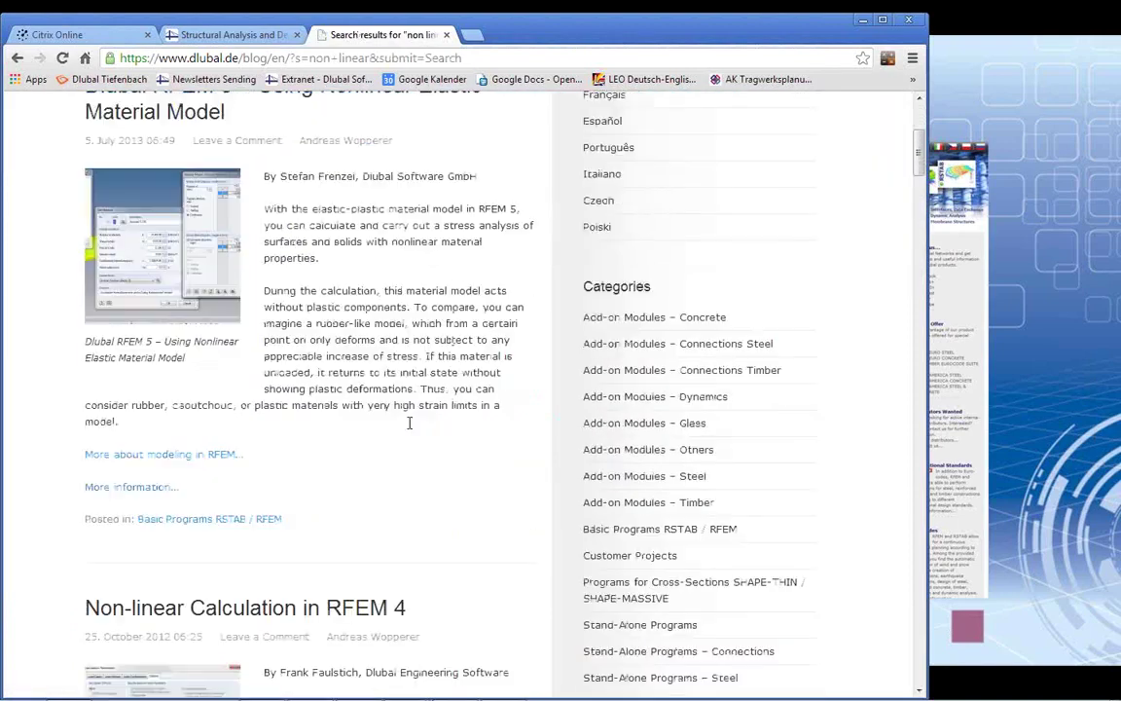
{"action": "scroll", "coordinate": [328, 312], "scroll_direction": "down", "scroll_amount": 6}
{"action": "scroll", "coordinate": [341, 358], "scroll_direction": "up", "scroll_amount": 10}
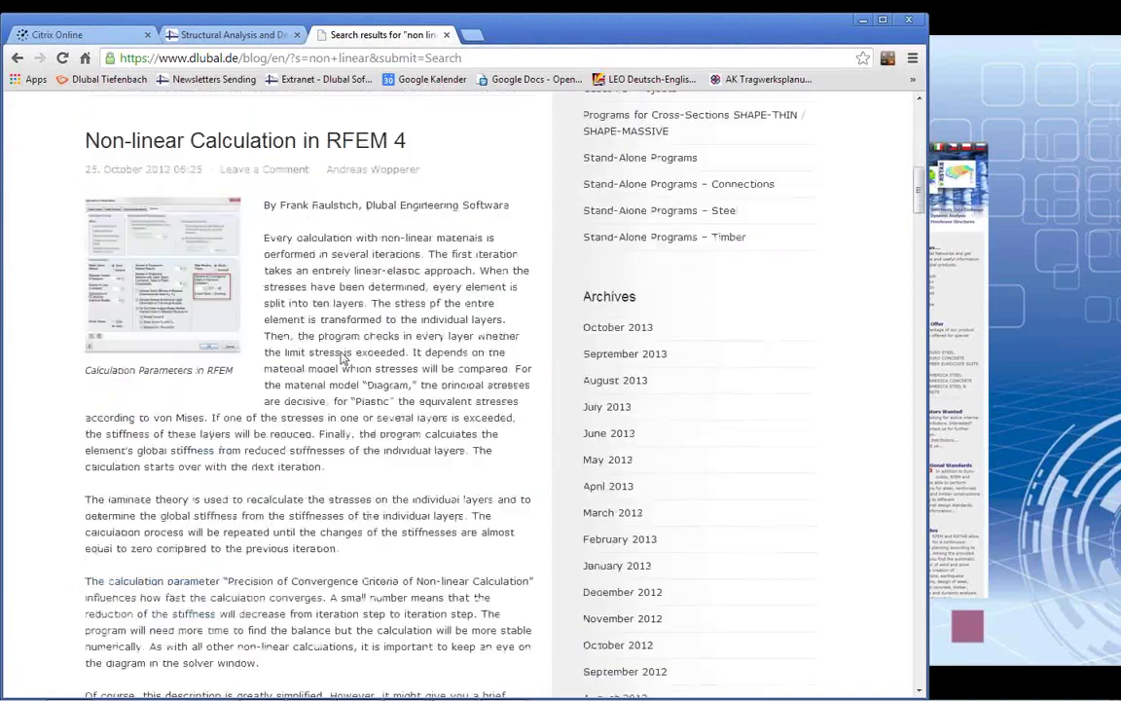
{"action": "scroll", "coordinate": [342, 364], "scroll_direction": "up", "scroll_amount": 1}
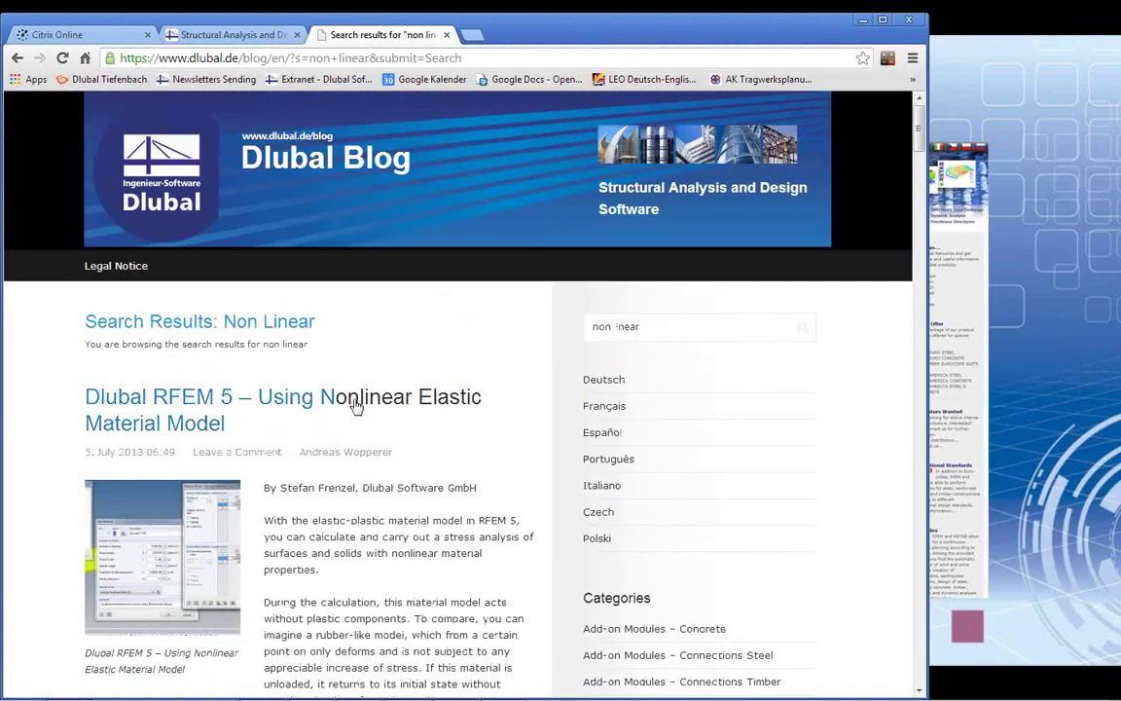
{"action": "scroll", "coordinate": [433, 457], "scroll_direction": "down", "scroll_amount": 4}
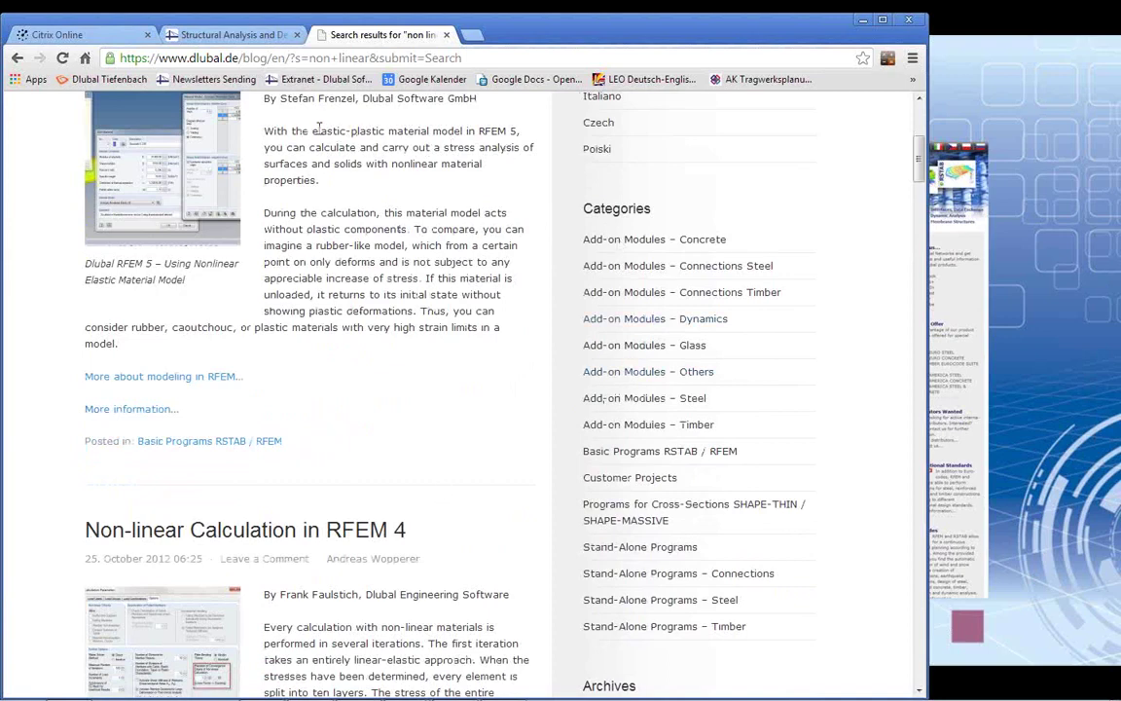
Return to the Dlubal website, open its Downloads page and review the trial versions offered.
{"action": "left_click", "coordinate": [224, 35]}
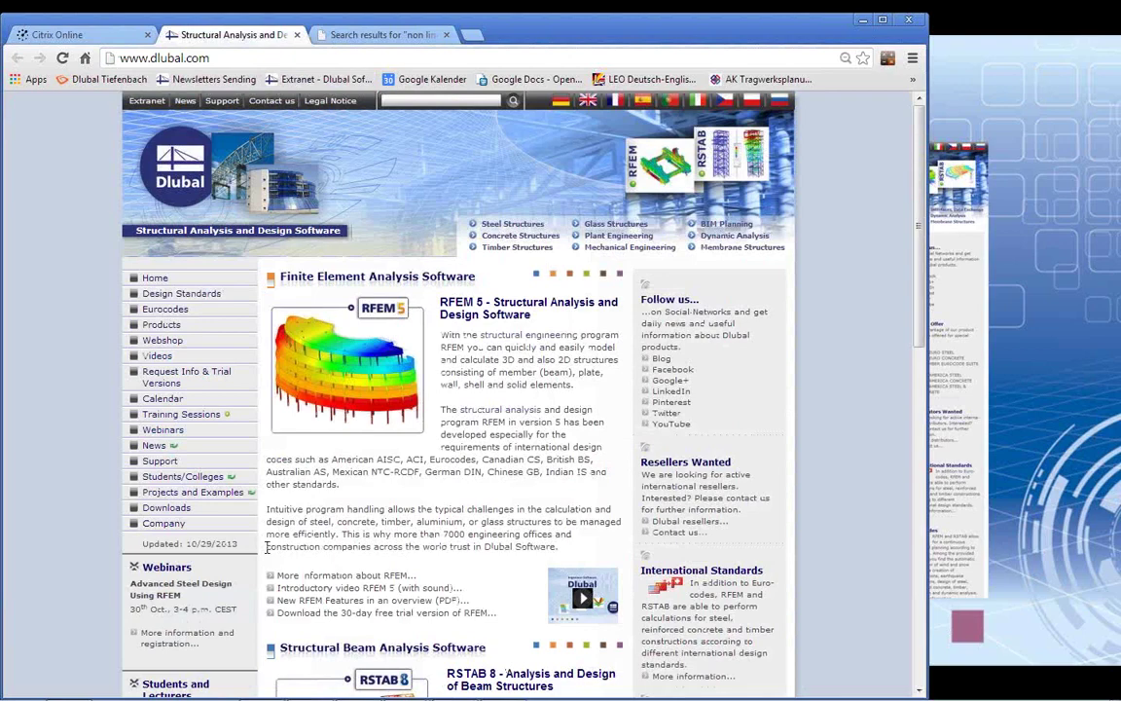
{"action": "left_click", "coordinate": [164, 507]}
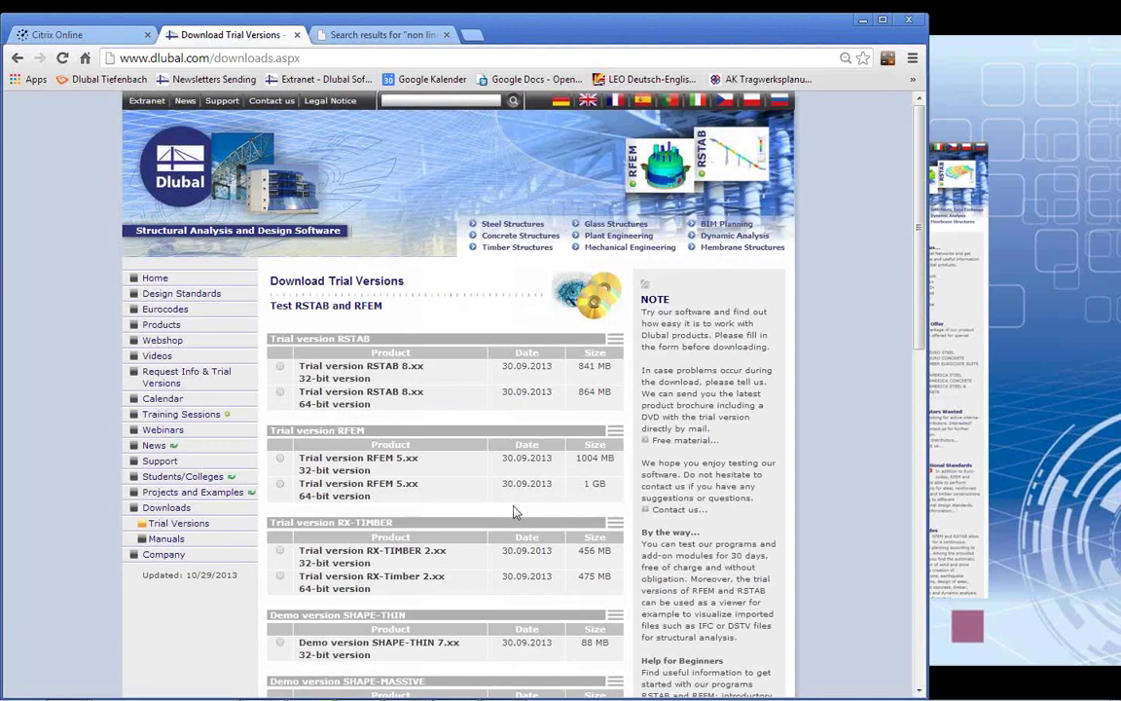
{"action": "scroll", "coordinate": [533, 510], "scroll_direction": "down", "scroll_amount": 4}
{"action": "scroll", "coordinate": [540, 500], "scroll_direction": "up", "scroll_amount": 1}
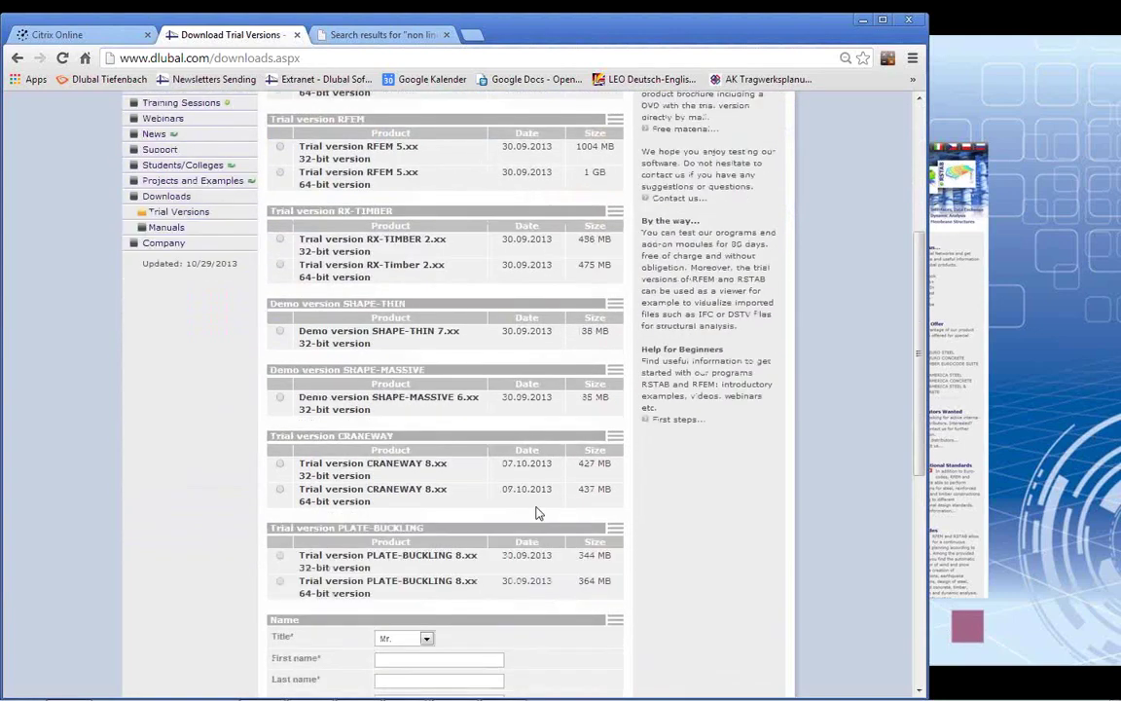
Open the First steps page for beginners and review its introductory examples, videos, webinars and manuals.
{"action": "left_click", "coordinate": [679, 419]}
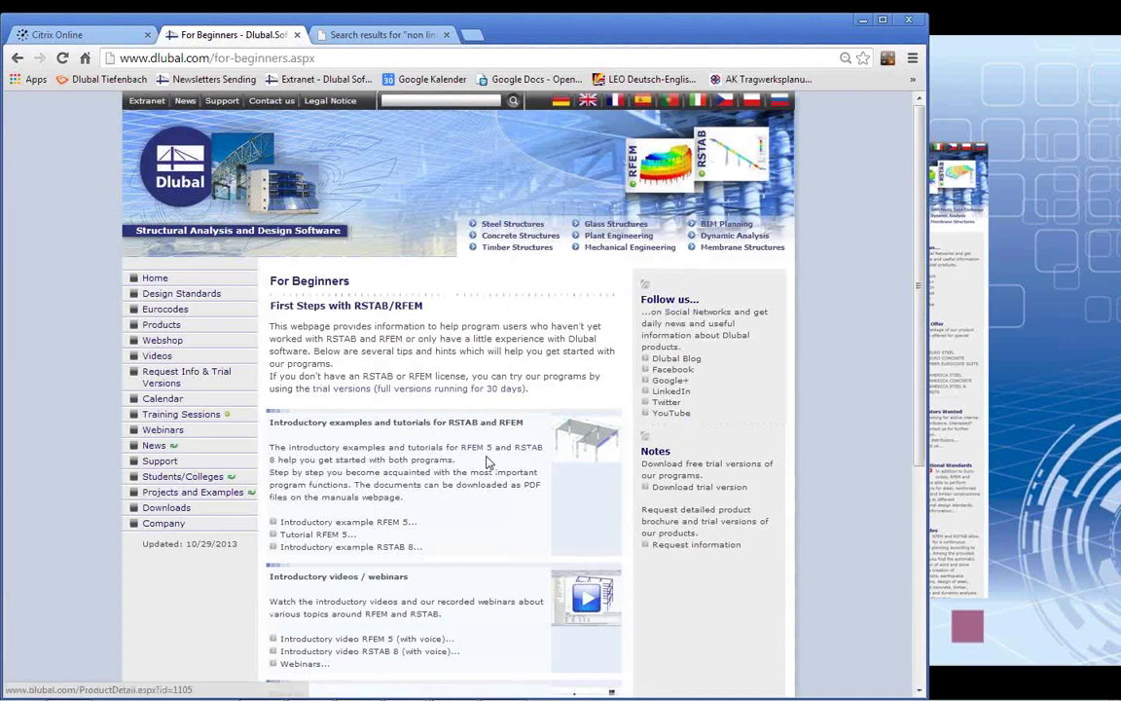
{"action": "scroll", "coordinate": [420, 334], "scroll_direction": "down", "scroll_amount": 2}
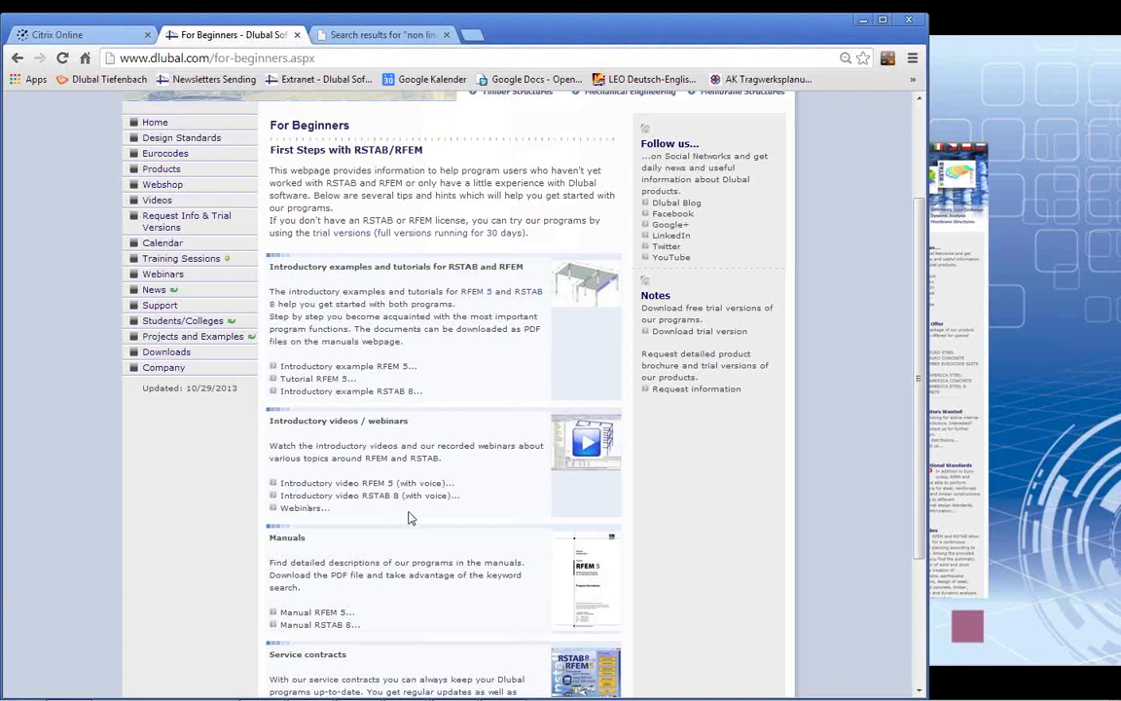
{"action": "scroll", "coordinate": [463, 476], "scroll_direction": "down", "scroll_amount": 2}
{"action": "scroll", "coordinate": [460, 481], "scroll_direction": "up", "scroll_amount": 4}
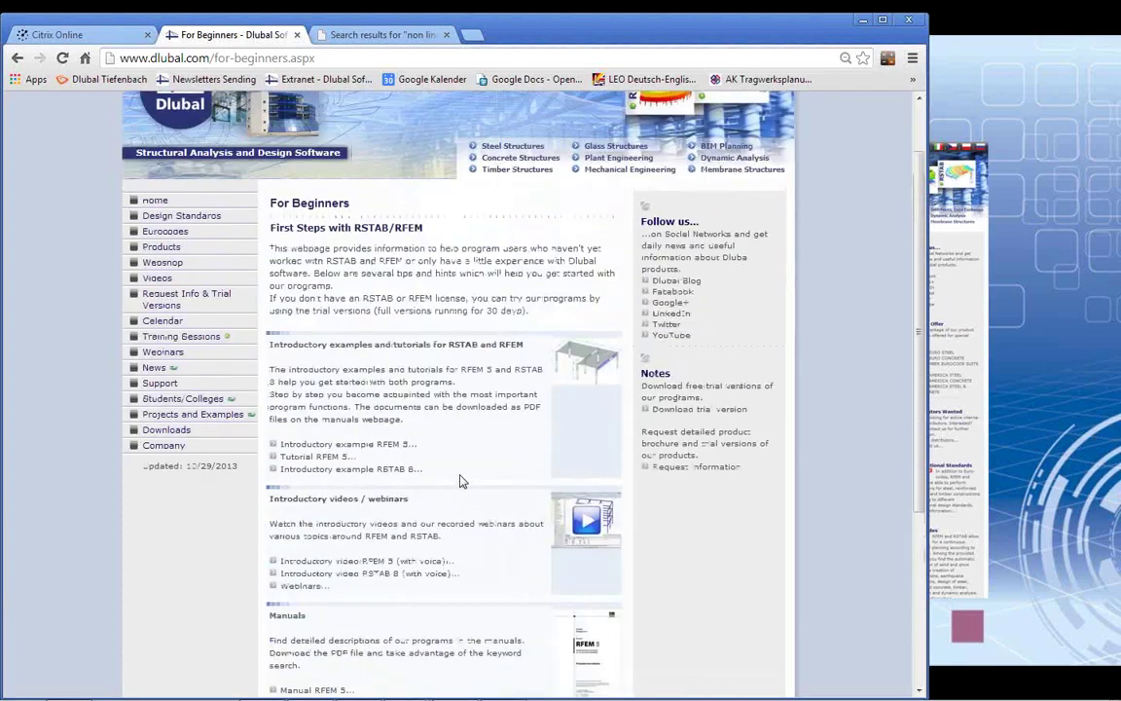